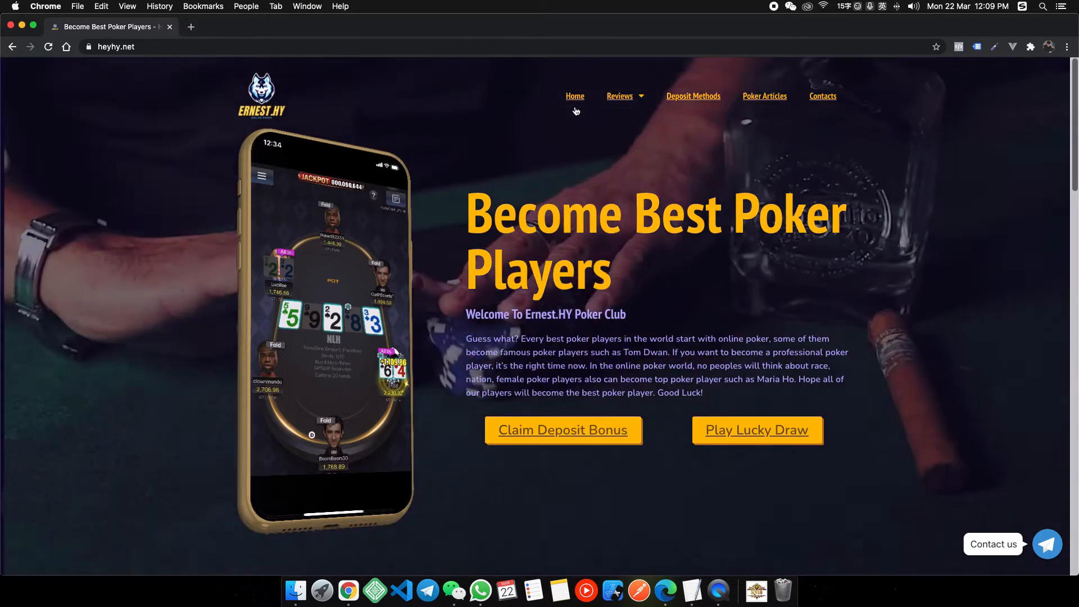
Browse the heyhy.net poker homepage past the START POKERING steps, stats row, Deals and Payment Solution sections.
{"action": "mouse_move", "coordinate": [623, 101]}
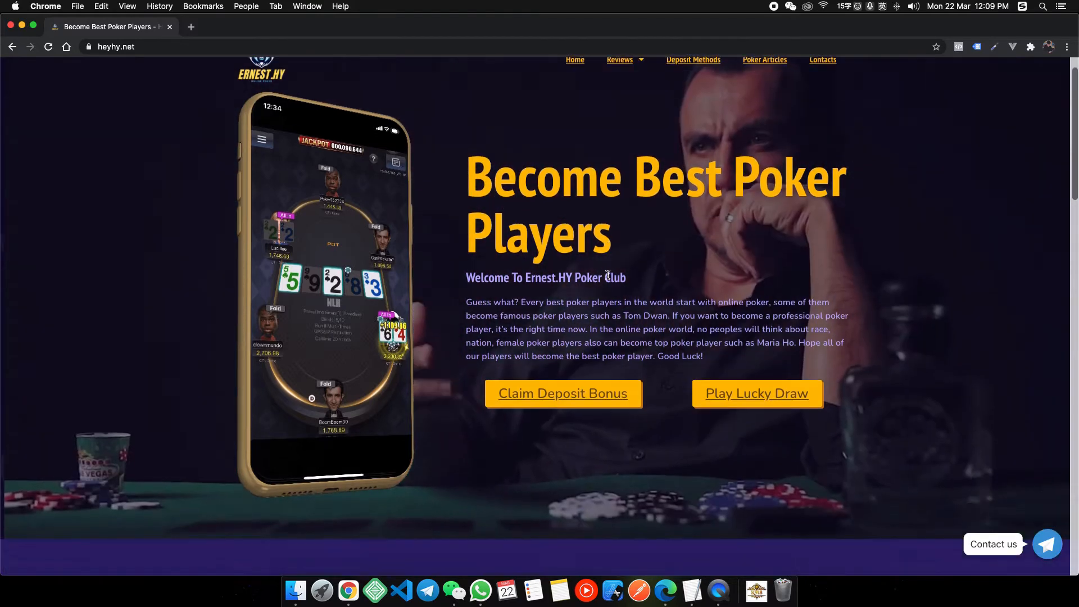
{"action": "scroll", "coordinate": [593, 236], "scroll_direction": "down", "scroll_amount": 4}
{"action": "scroll", "coordinate": [539, 195], "scroll_direction": "up", "scroll_amount": 4}
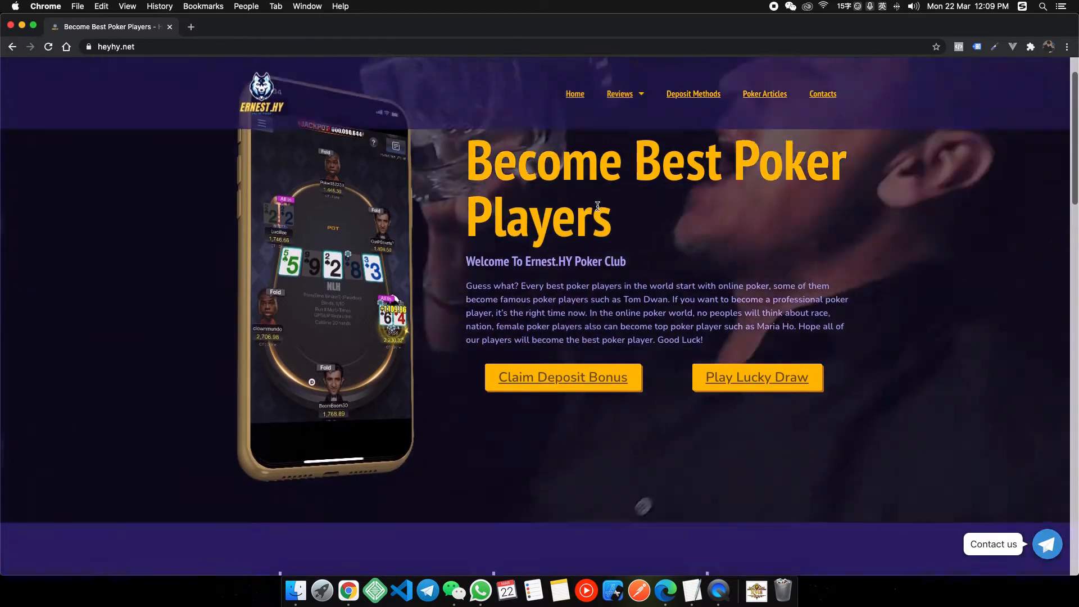
{"action": "scroll", "coordinate": [705, 339], "scroll_direction": "down", "scroll_amount": 6}
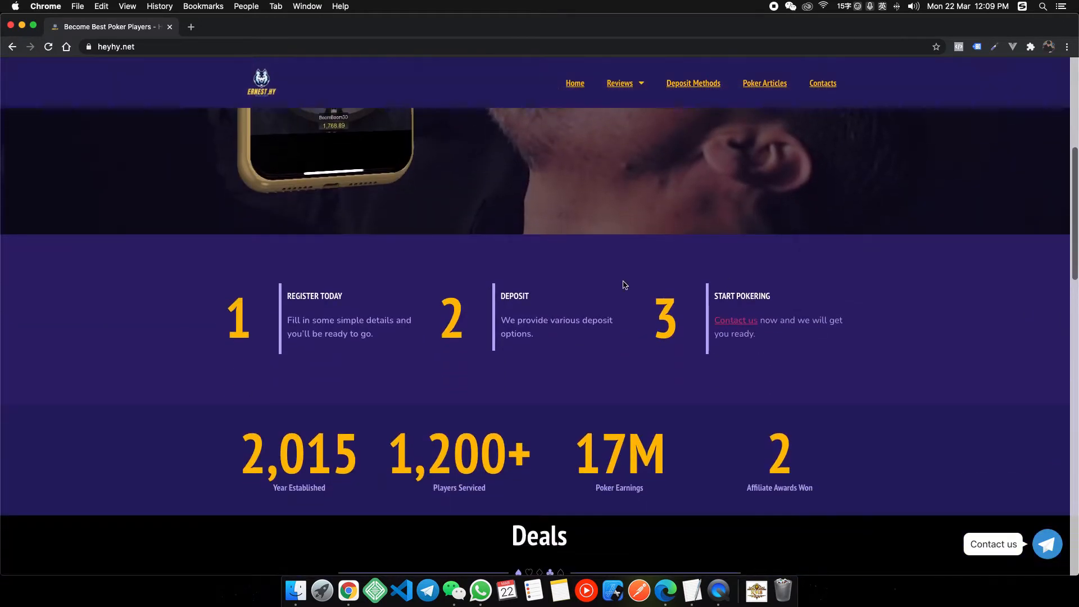
{"action": "left_click_drag", "start_coordinate": [653, 247], "coordinate": [746, 303]}
{"action": "left_click", "coordinate": [761, 308]}
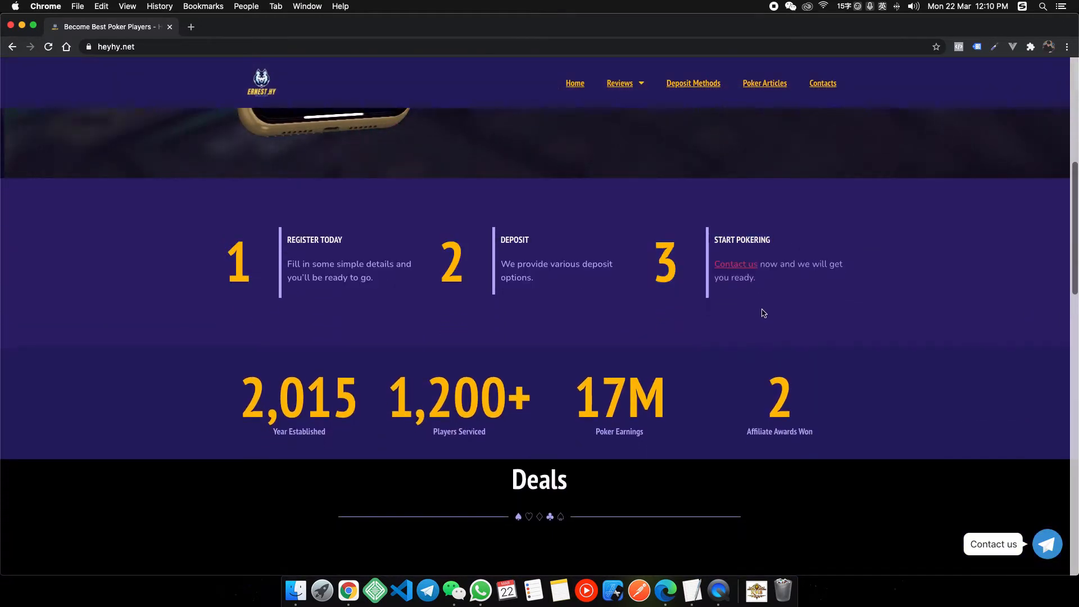
{"action": "scroll", "coordinate": [761, 309], "scroll_direction": "down", "scroll_amount": 2}
{"action": "left_click_drag", "start_coordinate": [251, 248], "coordinate": [824, 303]}
{"action": "left_click", "coordinate": [615, 305]}
{"action": "scroll", "coordinate": [564, 303], "scroll_direction": "down", "scroll_amount": 4}
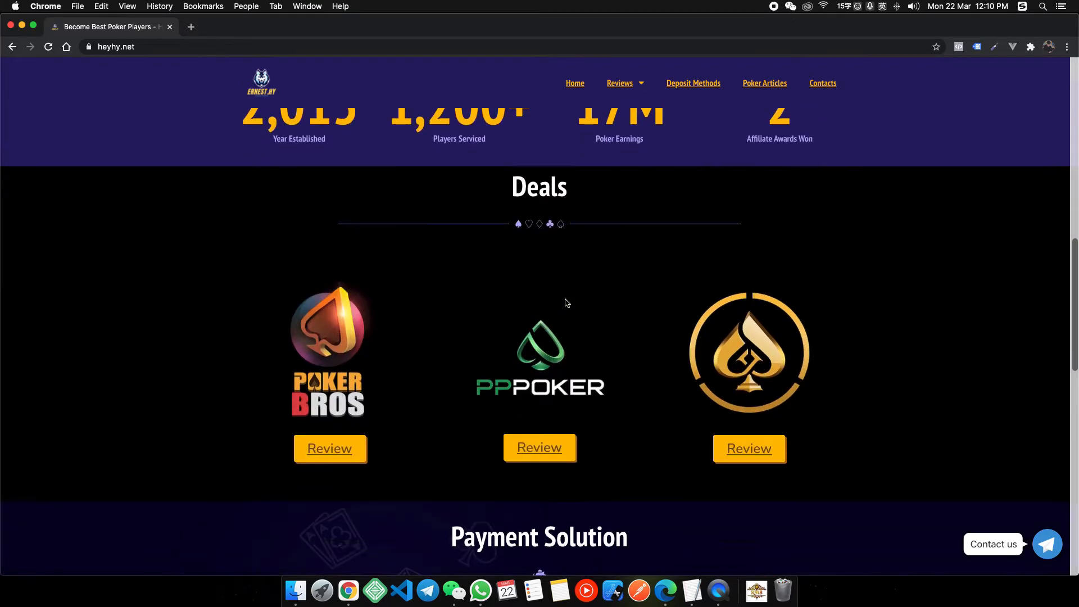
{"action": "left_click_drag", "start_coordinate": [284, 188], "coordinate": [747, 337]}
{"action": "scroll", "coordinate": [748, 338], "scroll_direction": "down", "scroll_amount": 7}
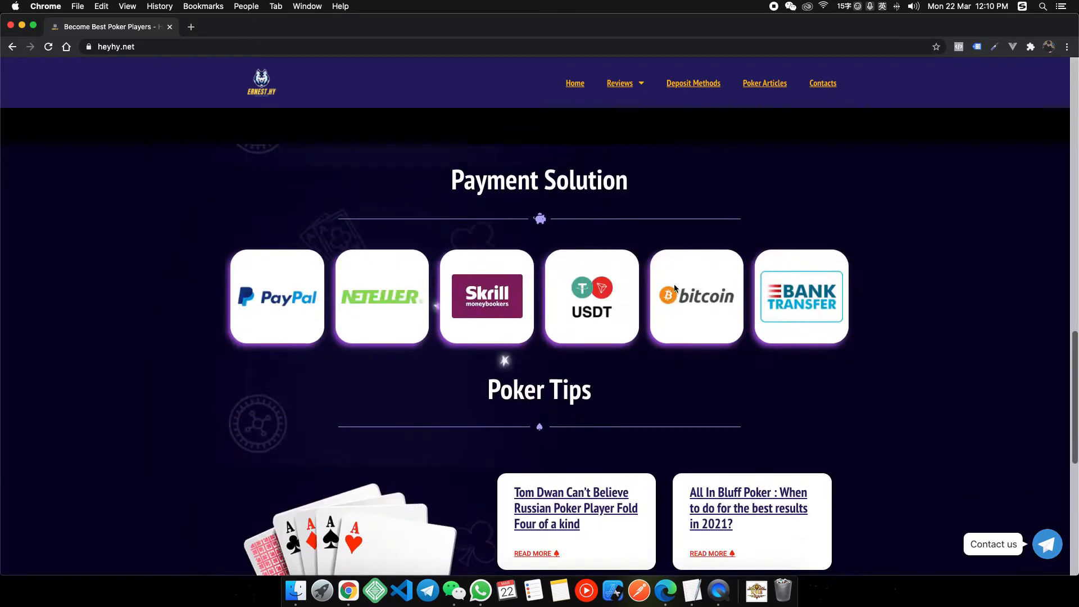
{"action": "left_click_drag", "start_coordinate": [417, 155], "coordinate": [756, 197]}
{"action": "scroll", "coordinate": [796, 210], "scroll_direction": "down", "scroll_amount": 2}
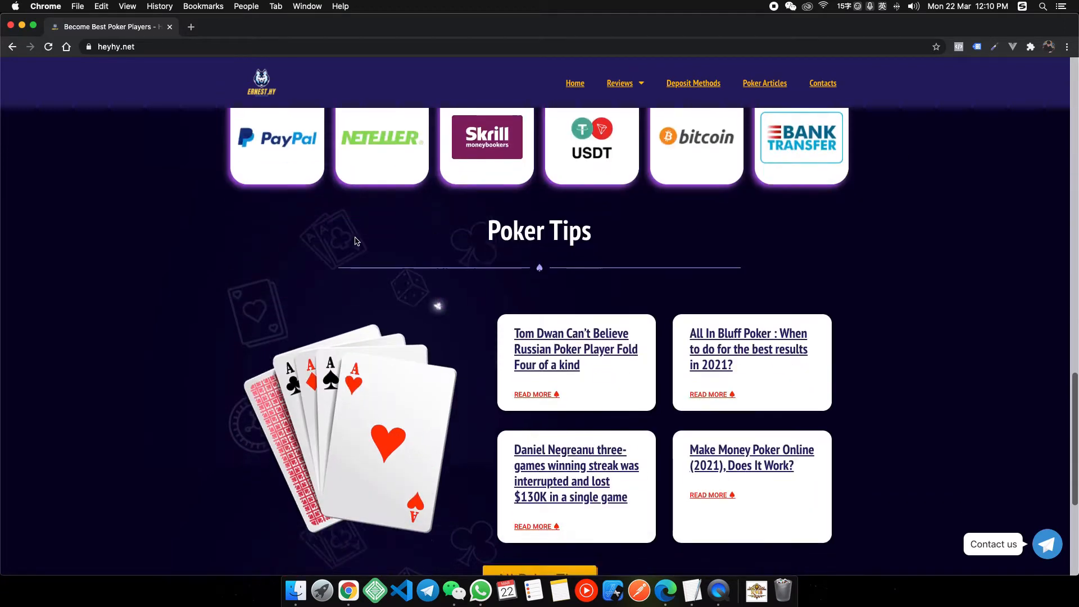
Reload the heyhy.net page from the context menu and scroll over the footer.
{"action": "right_click", "coordinate": [441, 234]}
{"action": "left_click", "coordinate": [459, 264]}
{"action": "scroll", "coordinate": [554, 262], "scroll_direction": "down", "scroll_amount": 5}
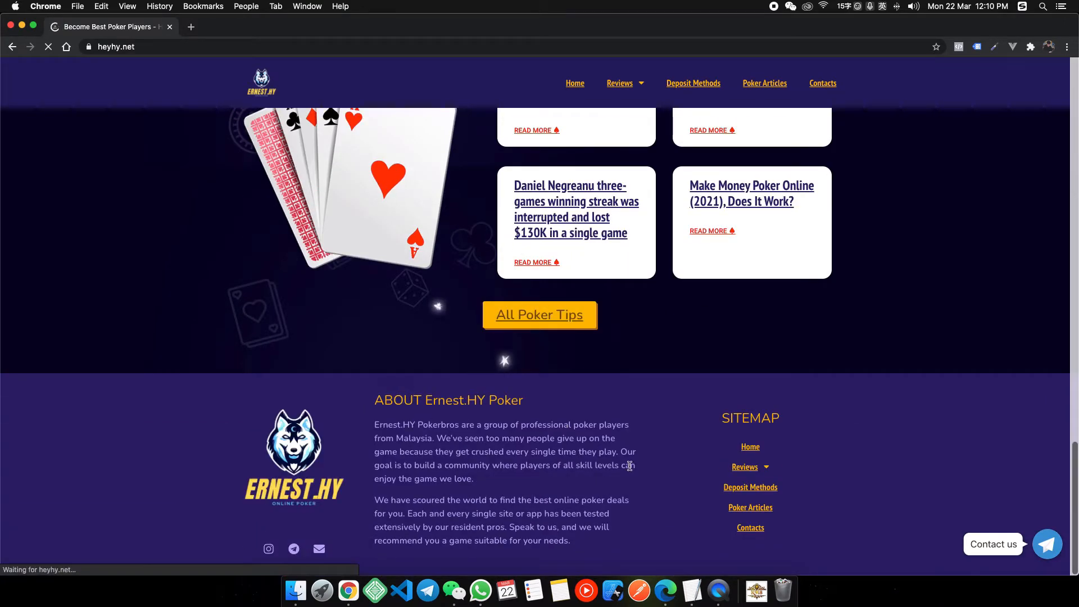
{"action": "scroll", "coordinate": [613, 448], "scroll_direction": "up", "scroll_amount": 13}
{"action": "scroll", "coordinate": [634, 425], "scroll_direction": "up", "scroll_amount": 14}
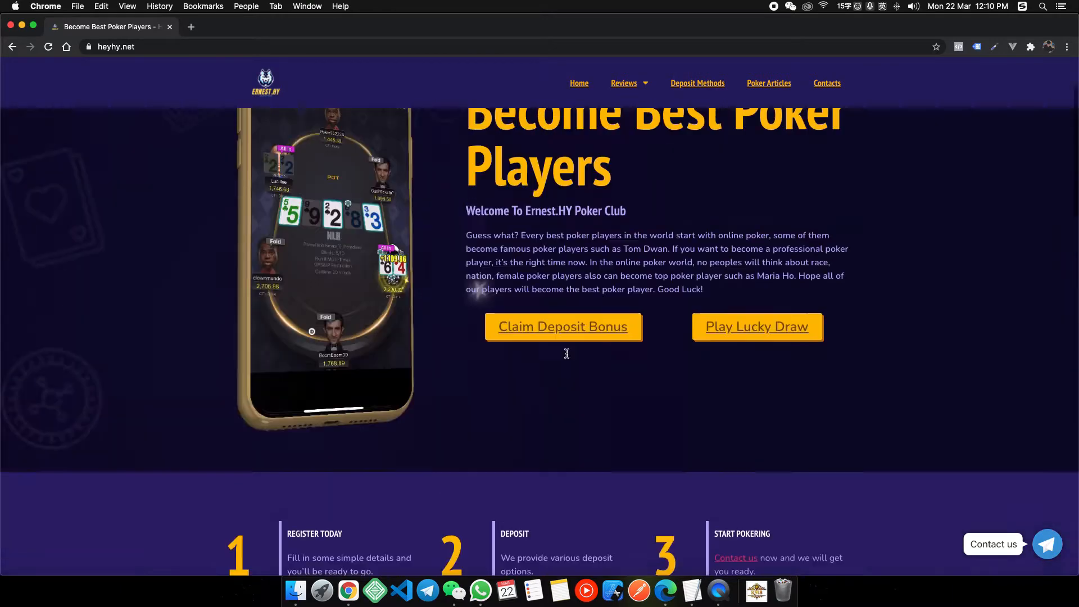
{"action": "scroll", "coordinate": [552, 161], "scroll_direction": "down", "scroll_amount": 5}
{"action": "scroll", "coordinate": [495, 103], "scroll_direction": "down", "scroll_amount": 2}
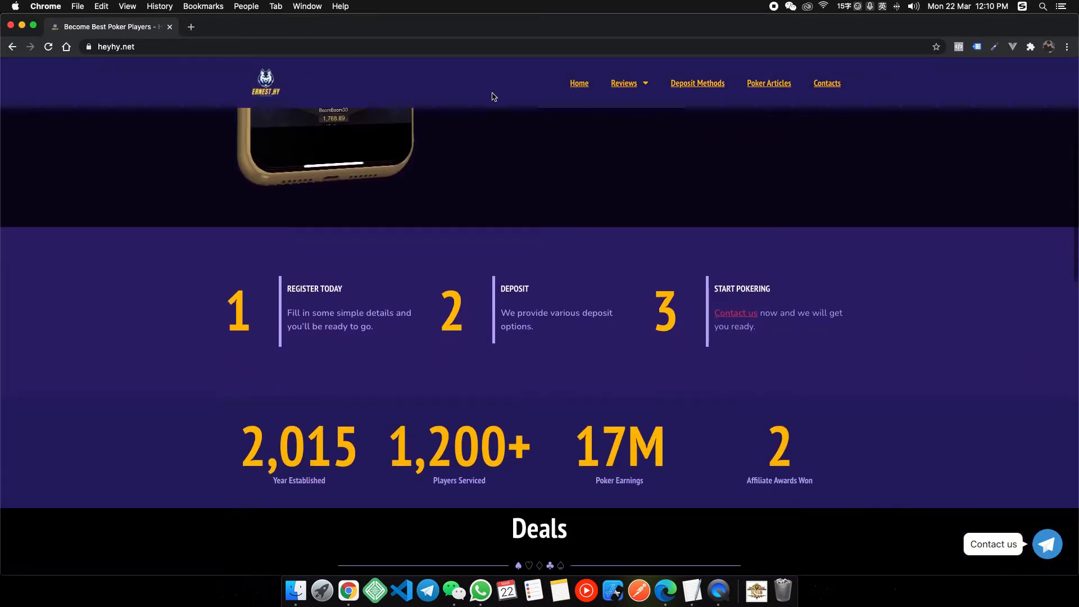
{"action": "scroll", "coordinate": [429, 238], "scroll_direction": "down", "scroll_amount": 3}
{"action": "scroll", "coordinate": [378, 152], "scroll_direction": "up", "scroll_amount": 2}
{"action": "scroll", "coordinate": [380, 153], "scroll_direction": "down", "scroll_amount": 5}
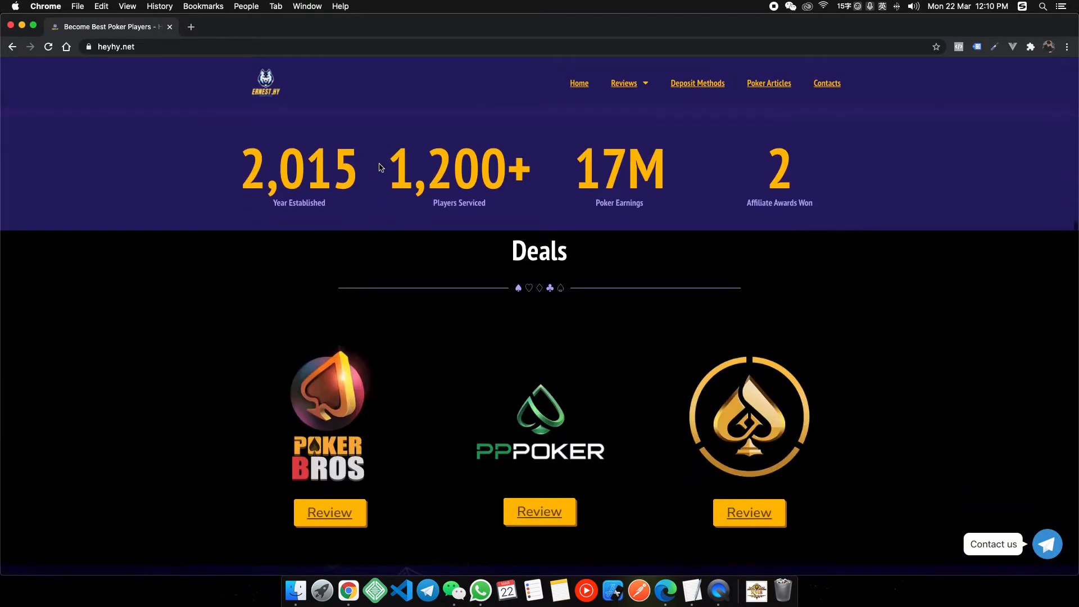
{"action": "scroll", "coordinate": [363, 160], "scroll_direction": "up", "scroll_amount": 1}
{"action": "scroll", "coordinate": [363, 160], "scroll_direction": "down", "scroll_amount": 1}
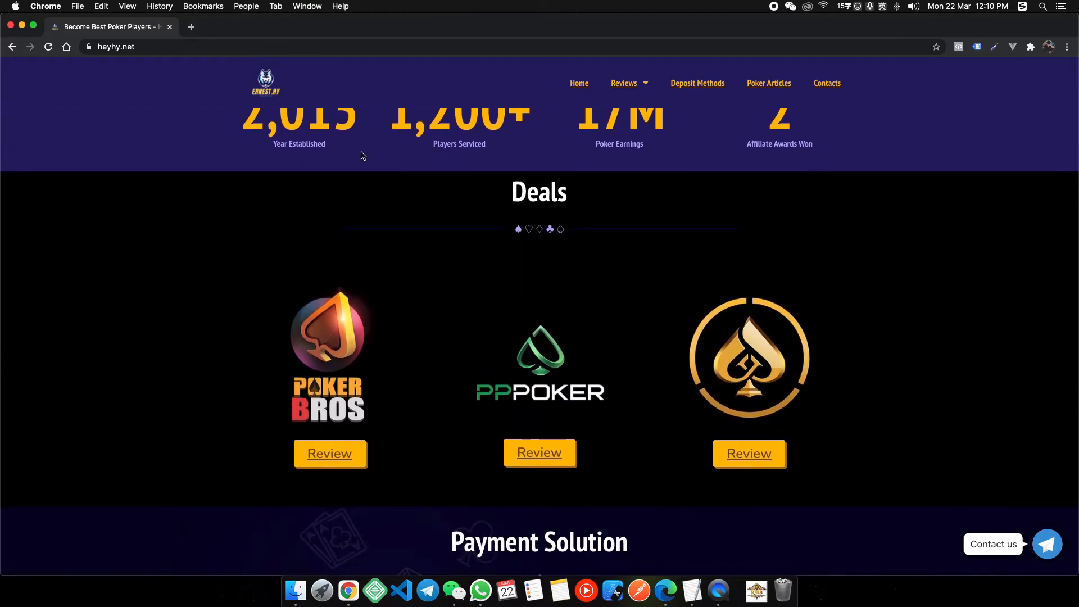
{"action": "scroll", "coordinate": [361, 157], "scroll_direction": "up", "scroll_amount": 5}
{"action": "scroll", "coordinate": [463, 206], "scroll_direction": "down", "scroll_amount": 6}
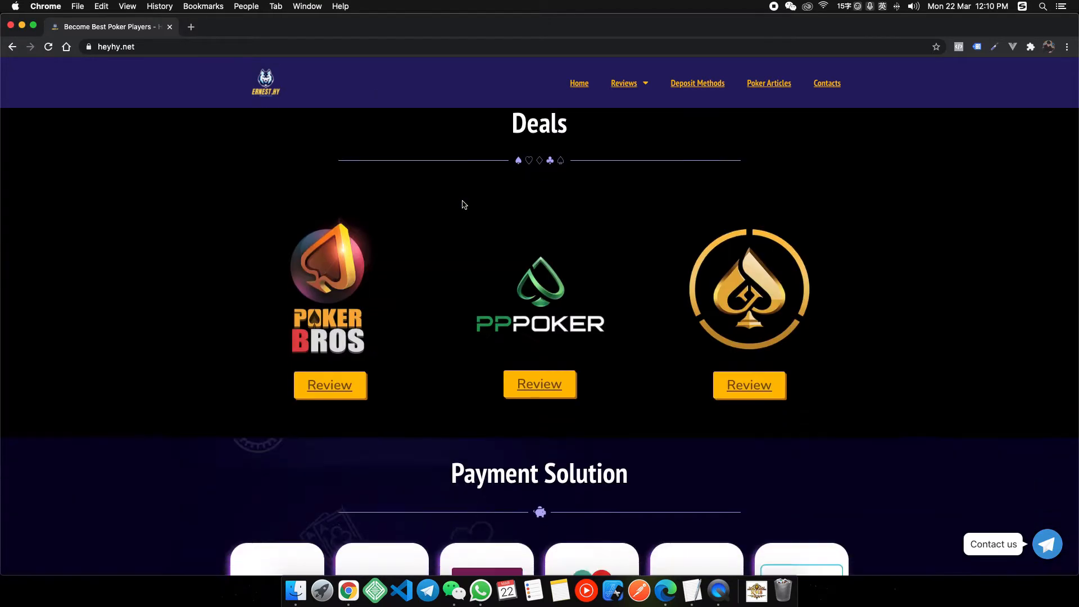
{"action": "scroll", "coordinate": [478, 220], "scroll_direction": "up", "scroll_amount": 2}
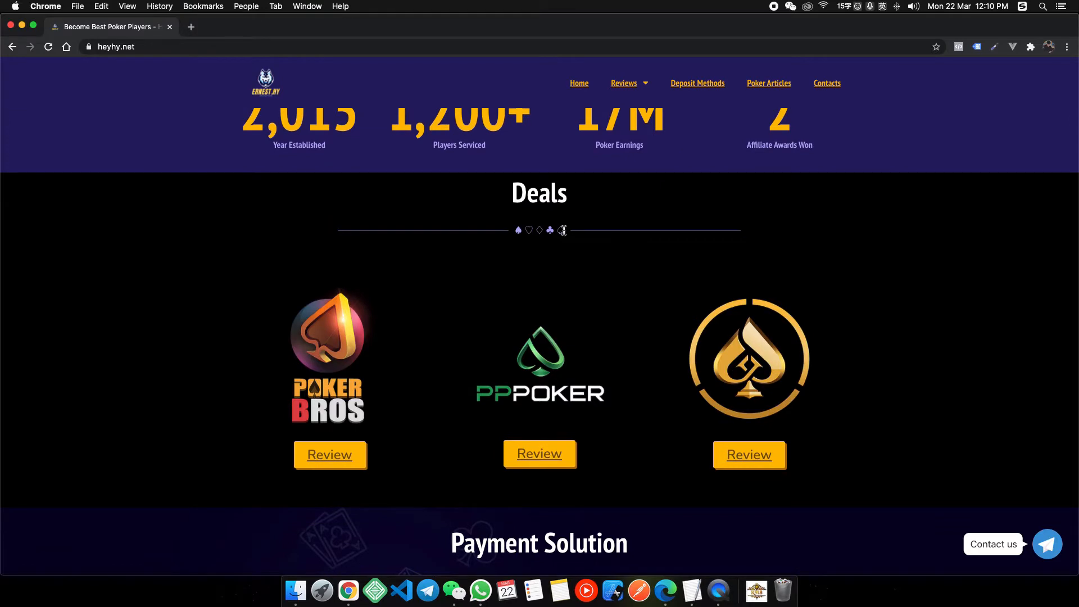
{"action": "scroll", "coordinate": [499, 237], "scroll_direction": "down", "scroll_amount": 4}
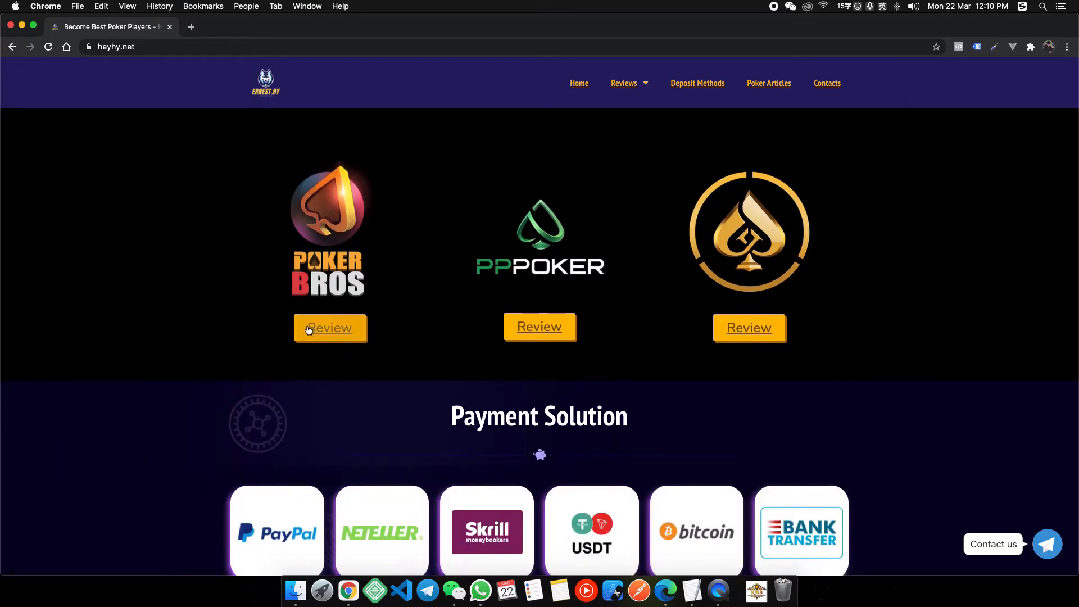
{"action": "scroll", "coordinate": [539, 327], "scroll_direction": "down", "scroll_amount": 10}
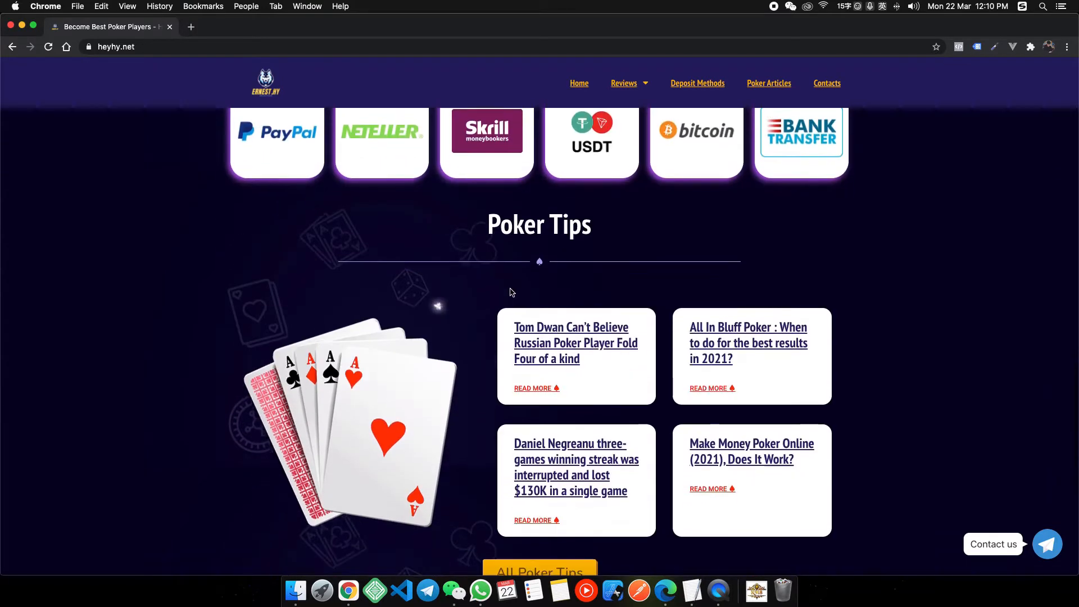
{"action": "scroll", "coordinate": [572, 256], "scroll_direction": "down", "scroll_amount": 3}
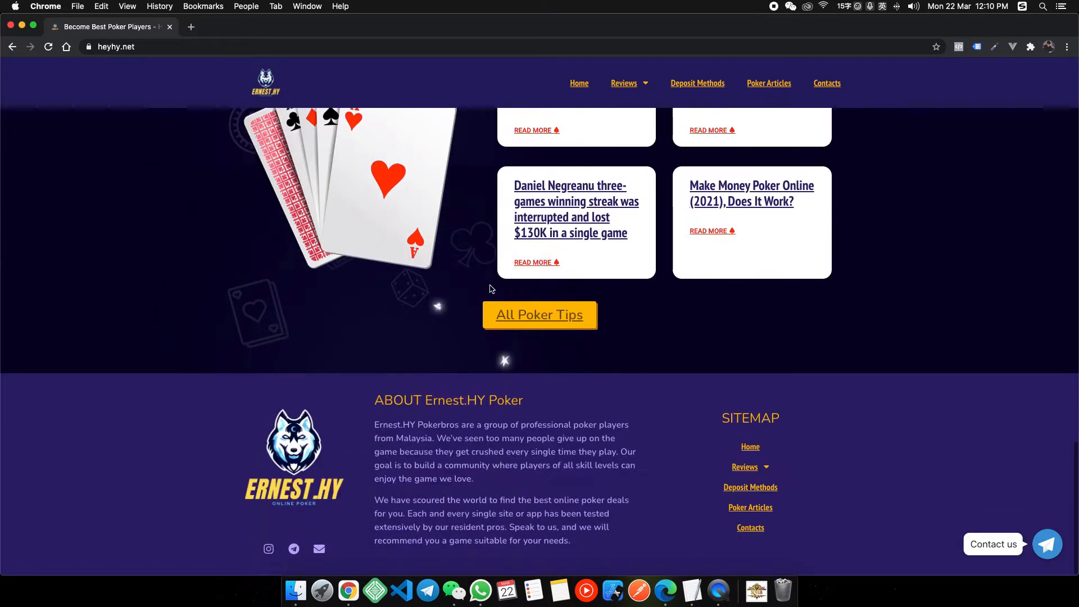
{"action": "left_click_drag", "start_coordinate": [722, 418], "coordinate": [775, 418]}
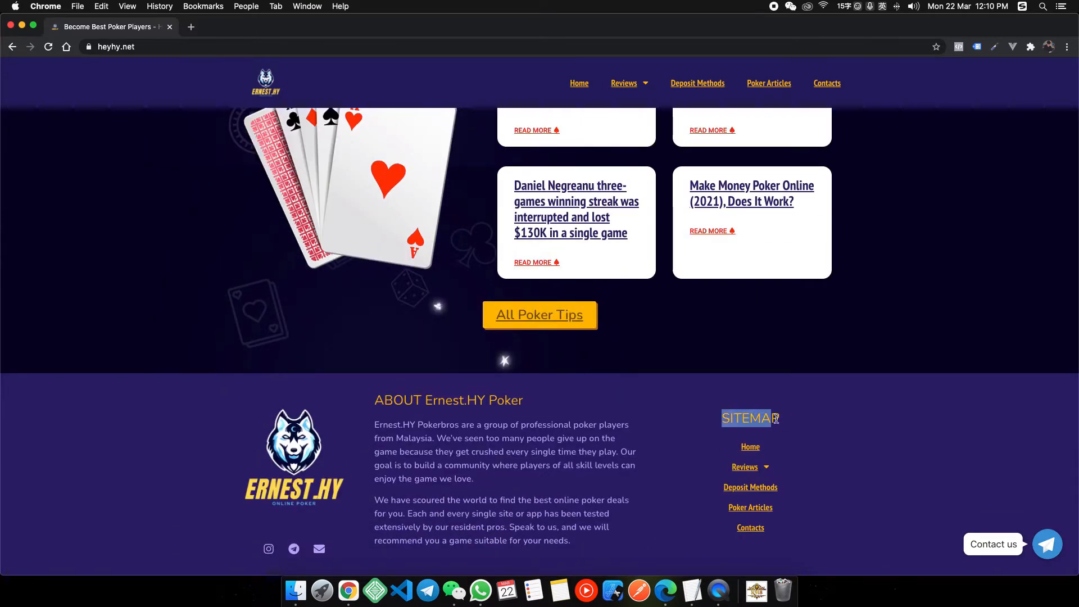
{"action": "left_click", "coordinate": [780, 418]}
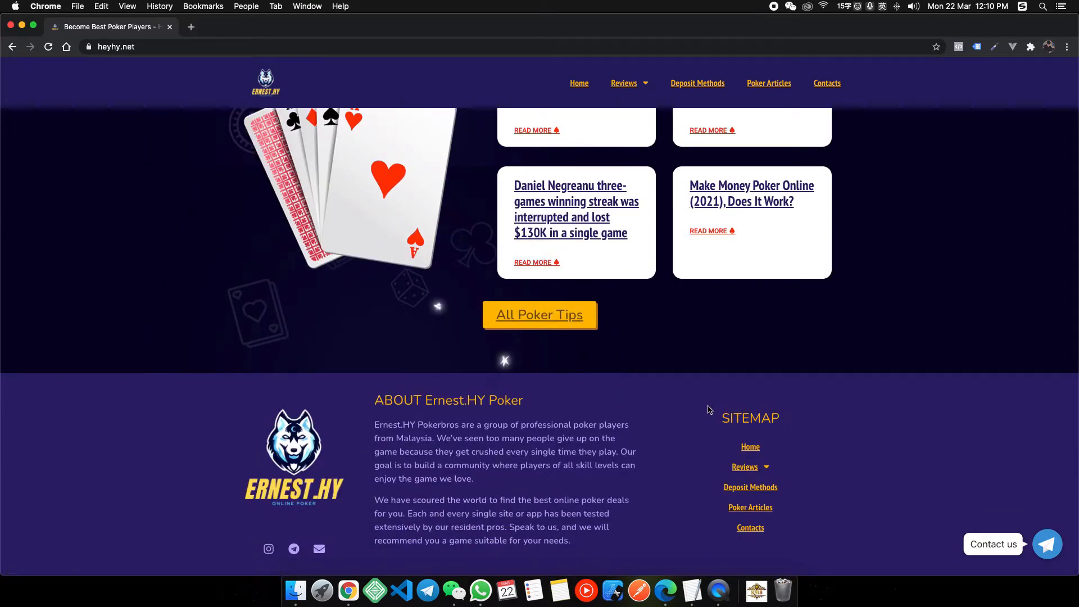
{"action": "scroll", "coordinate": [843, 449], "scroll_direction": "up", "scroll_amount": 10}
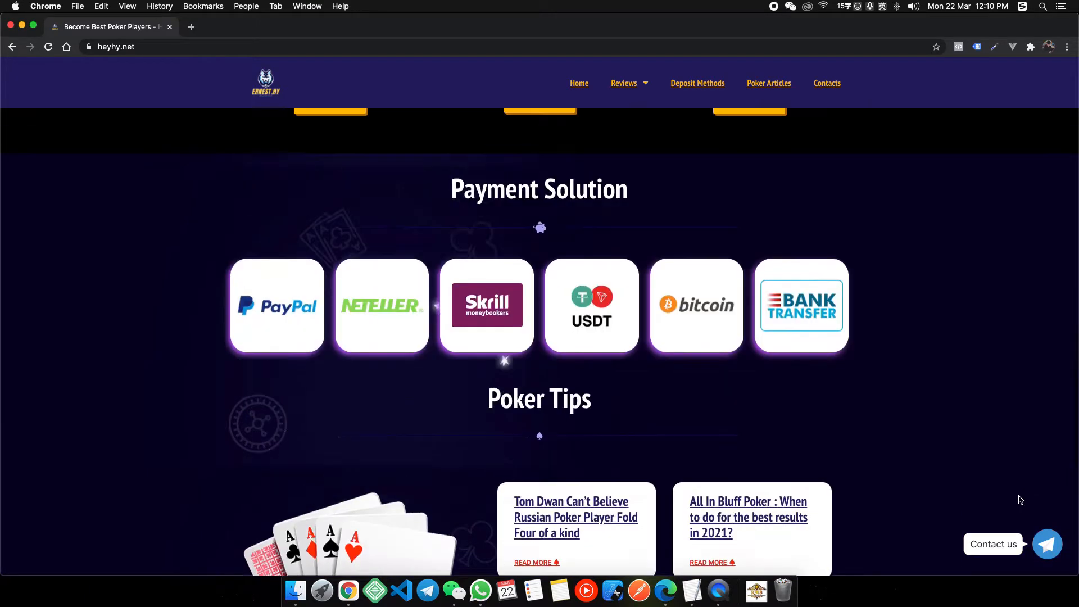
{"action": "scroll", "coordinate": [1020, 499], "scroll_direction": "up", "scroll_amount": 2}
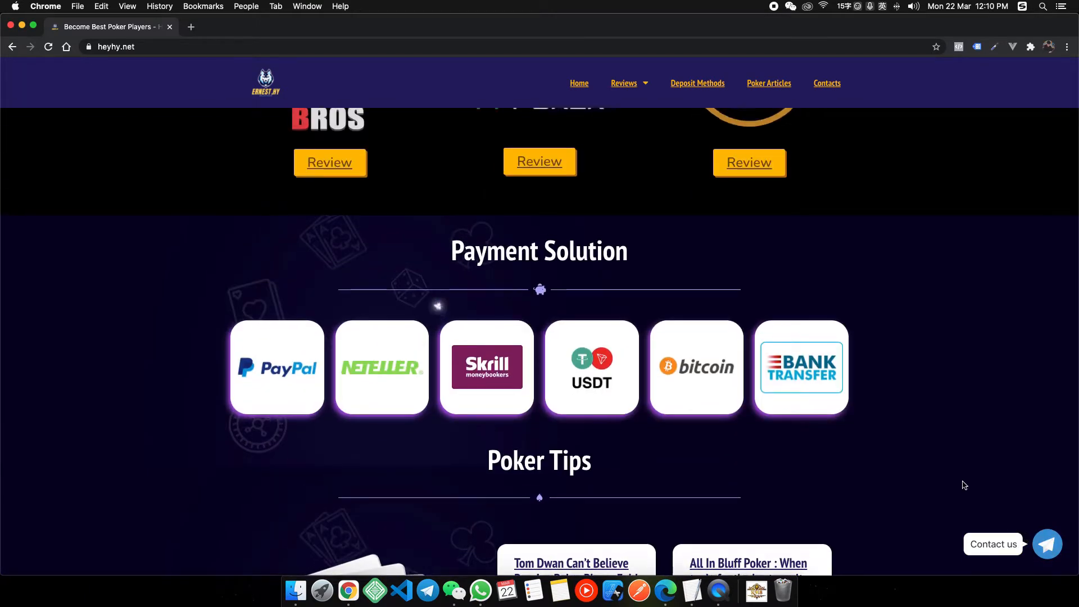
{"action": "scroll", "coordinate": [965, 485], "scroll_direction": "up", "scroll_amount": 15}
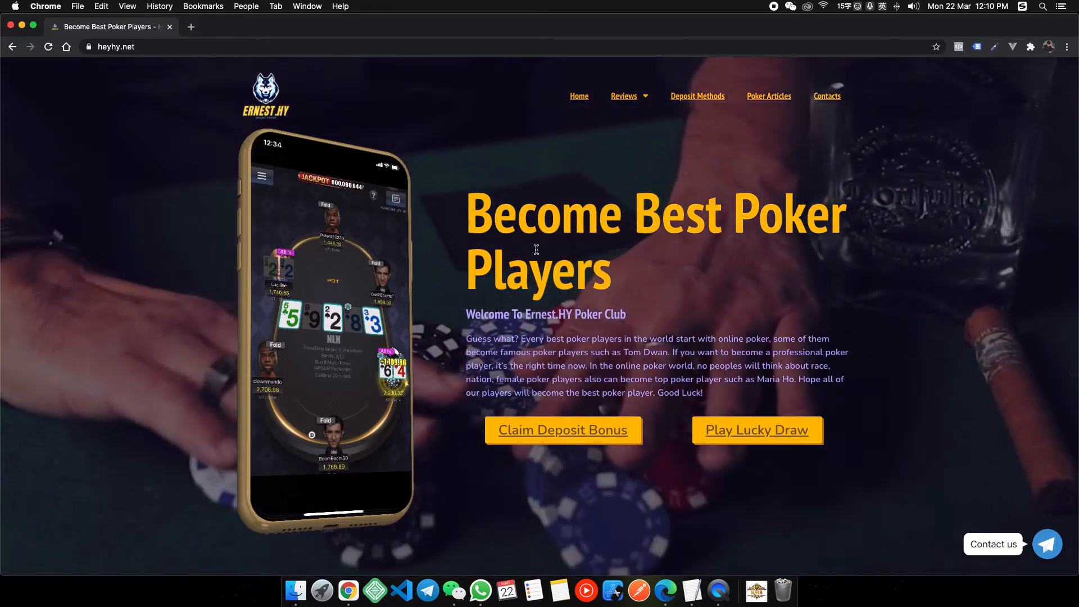
{"action": "scroll", "coordinate": [612, 248], "scroll_direction": "down", "scroll_amount": 2}
{"action": "scroll", "coordinate": [616, 246], "scroll_direction": "up", "scroll_amount": 2}
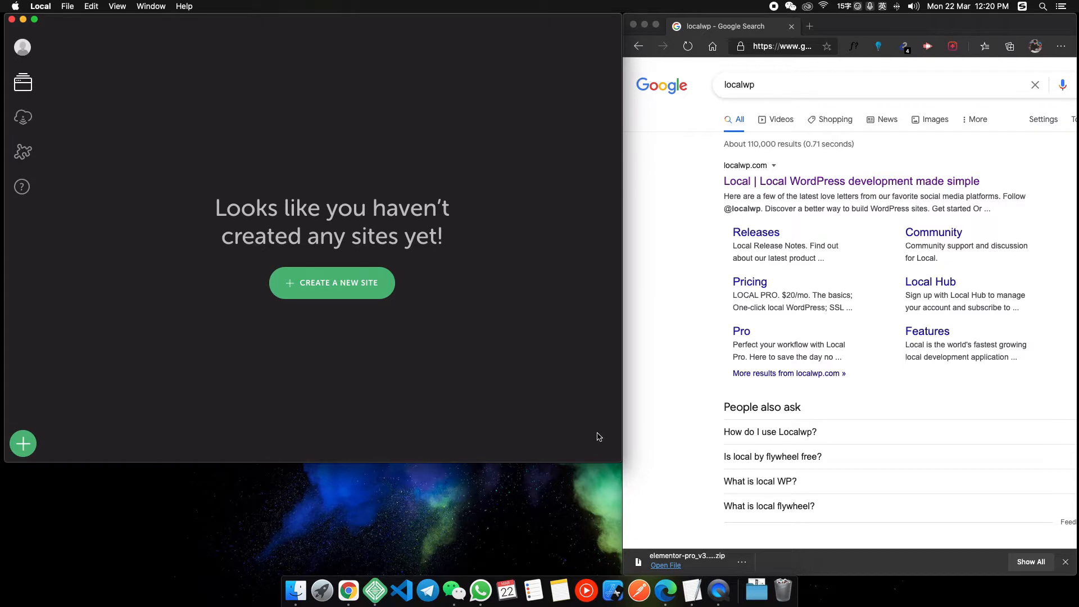
Open the 'Local | Local WordPress development made simple' result in Edge, skim it, then return to Local.
{"action": "left_click", "coordinate": [691, 296]}
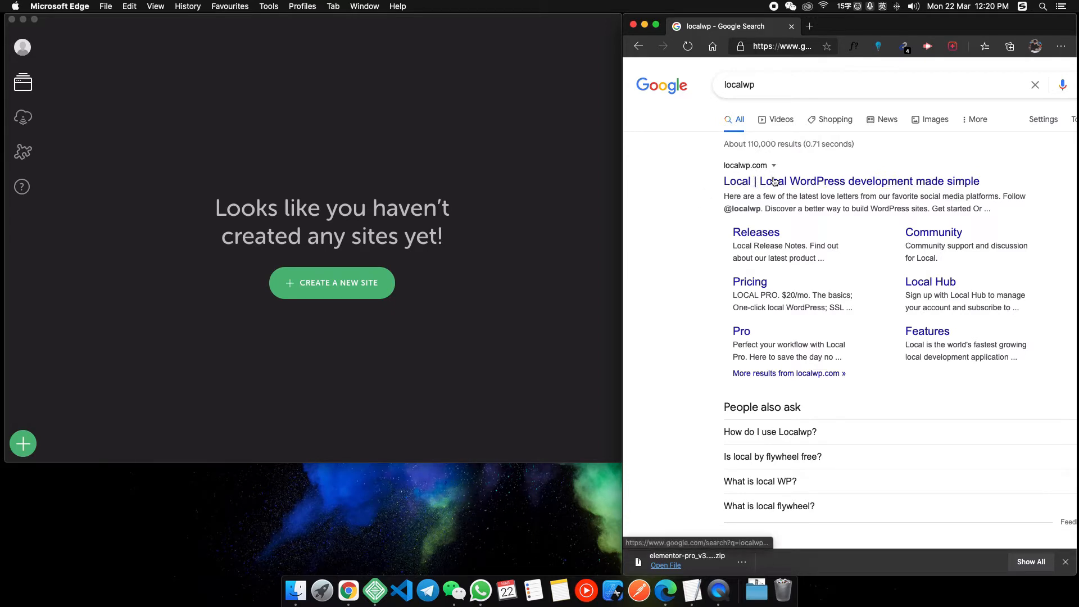
{"action": "left_click", "coordinate": [759, 183]}
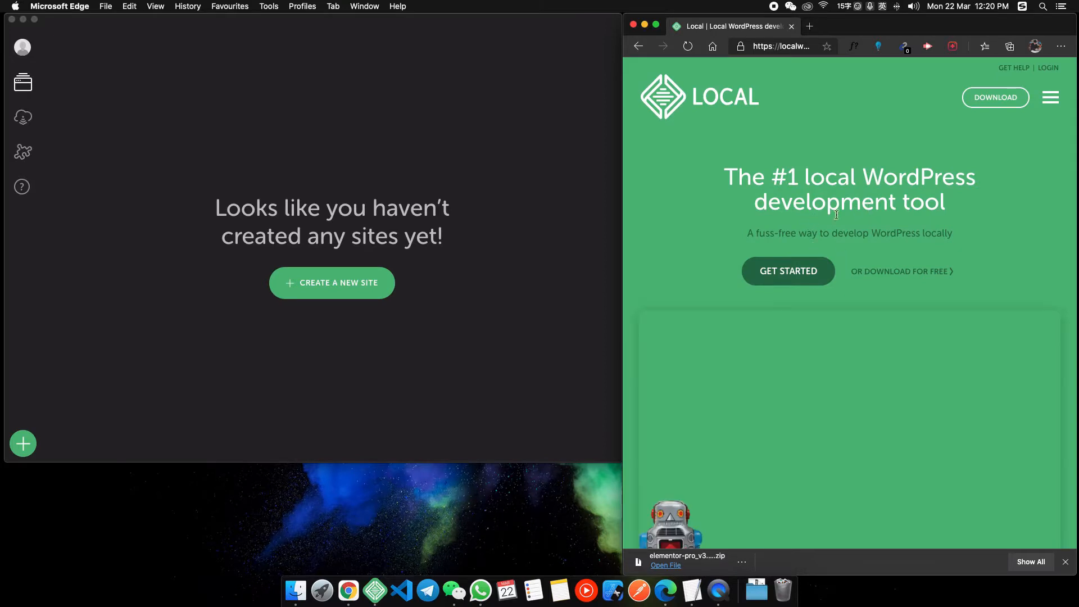
{"action": "scroll", "coordinate": [818, 213], "scroll_direction": "down", "scroll_amount": 5}
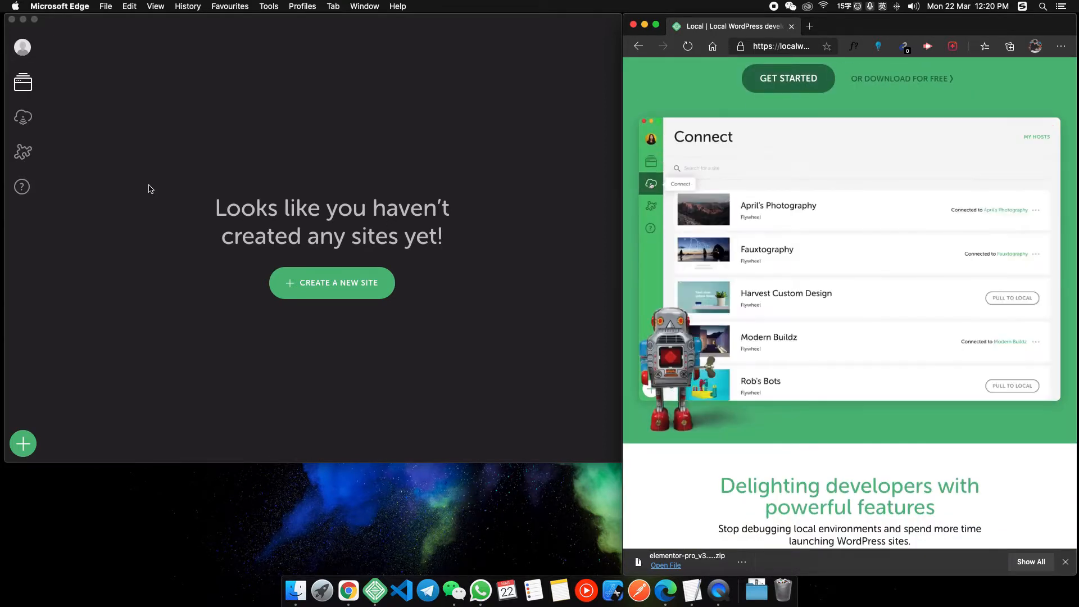
{"action": "left_click", "coordinate": [288, 177]}
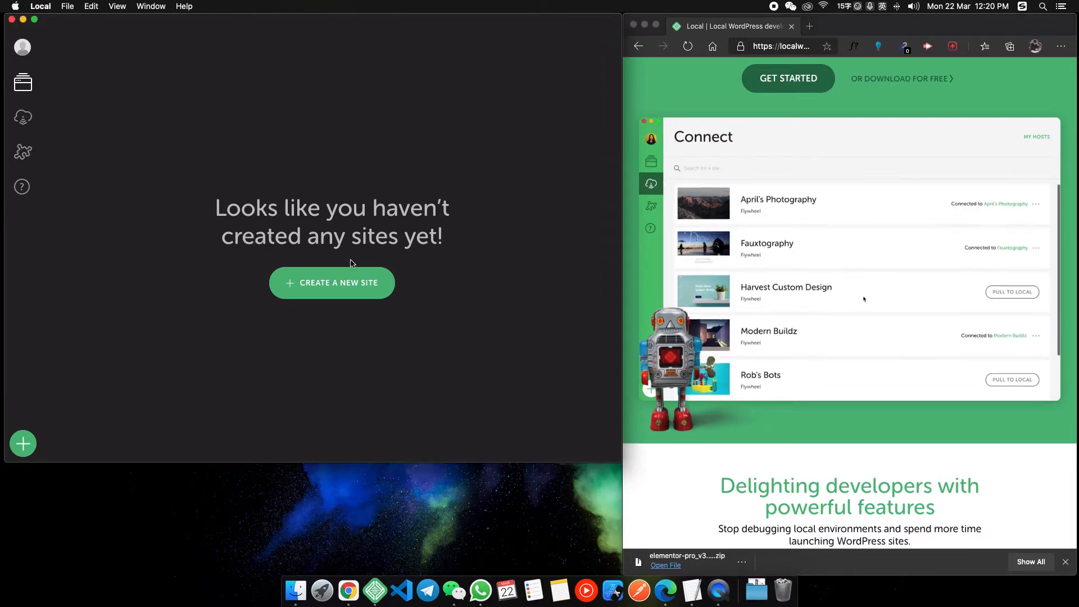
Name the new Local site 'Poker Clone' and keep the preferred environment.
{"action": "left_click", "coordinate": [315, 283]}
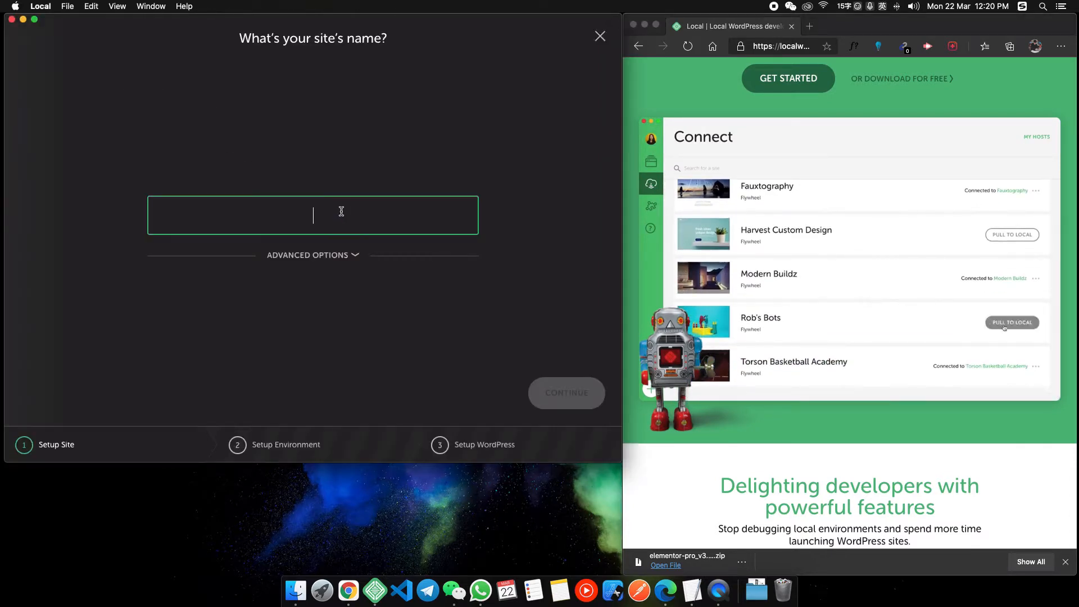
{"action": "type", "text": "Poker Clone"}
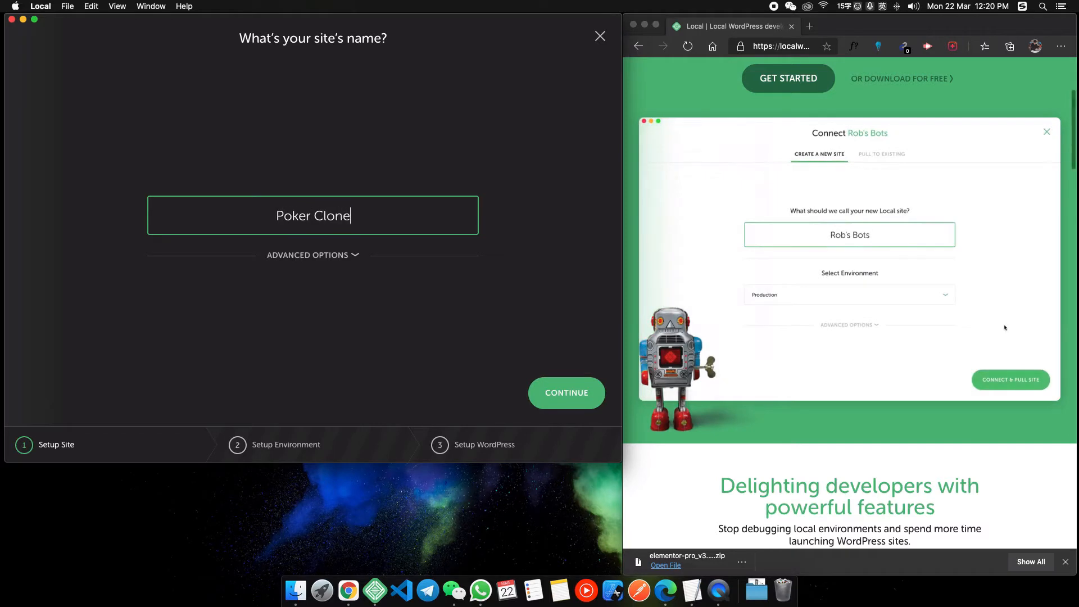
{"action": "left_click", "coordinate": [548, 383]}
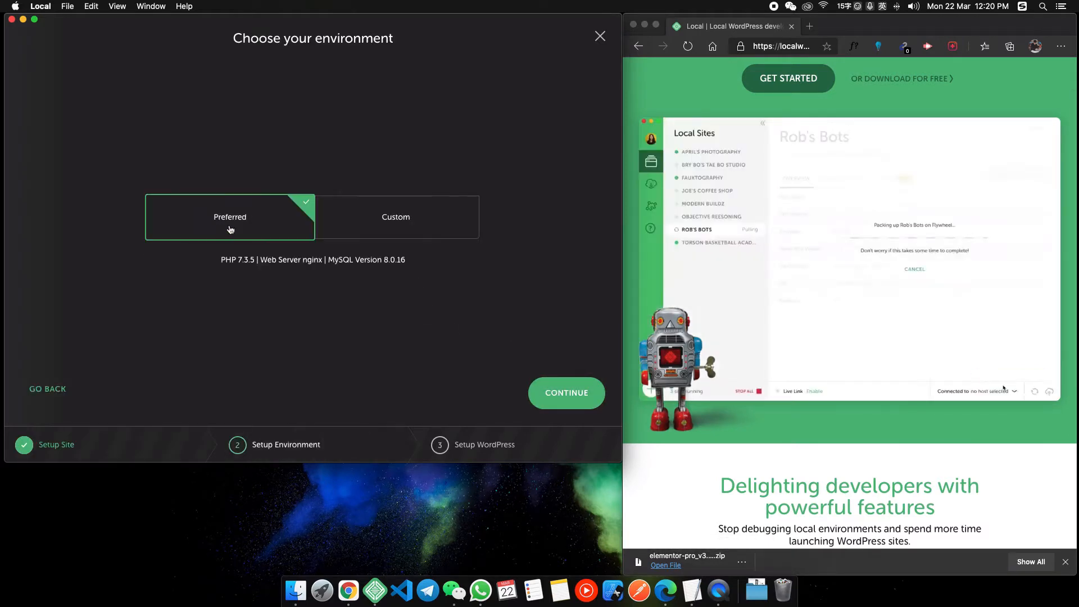
{"action": "left_click", "coordinate": [571, 393]}
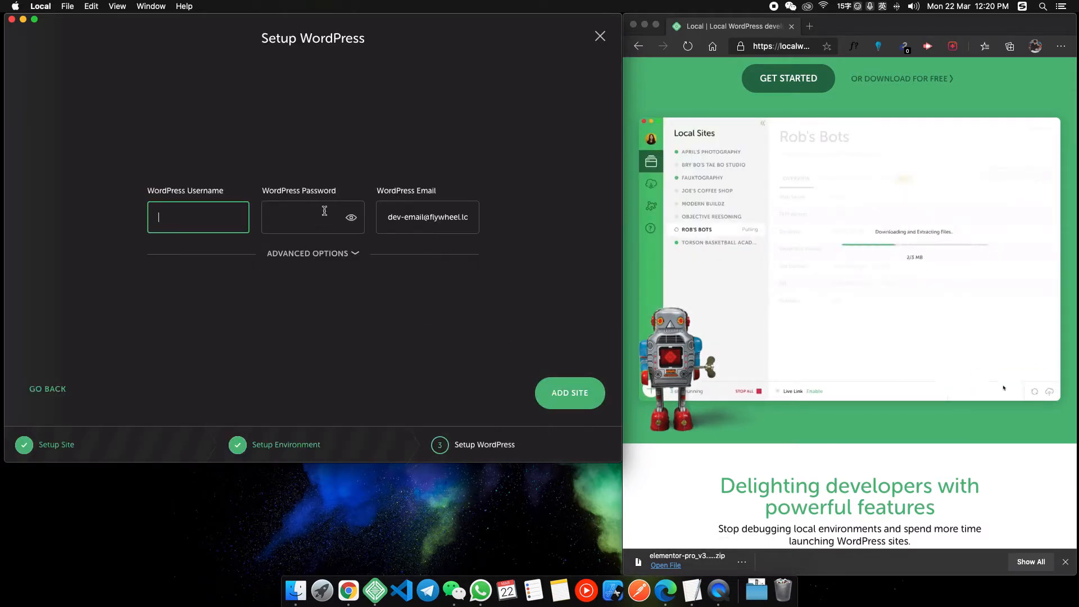
Enter WordPress username admin, a password and the admin e-mail, then add the site.
{"action": "key", "text": "Caps_Lock"}
{"action": "type", "text": "ADM"}
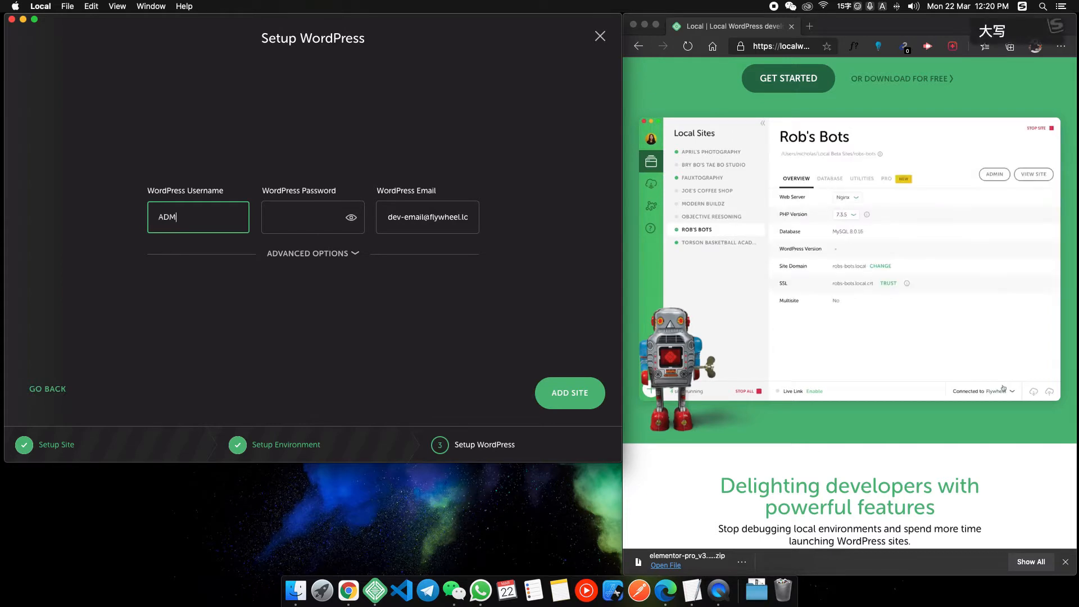
{"action": "key", "text": "BackSpace"}
{"action": "key", "text": "BackSpace"}
{"action": "key", "text": "BackSpace"}
{"action": "key", "text": "Caps_Lock"}
{"action": "type", "text": "admin"}
{"action": "key", "text": "Tab"}
{"action": "type", "text": "1234"}
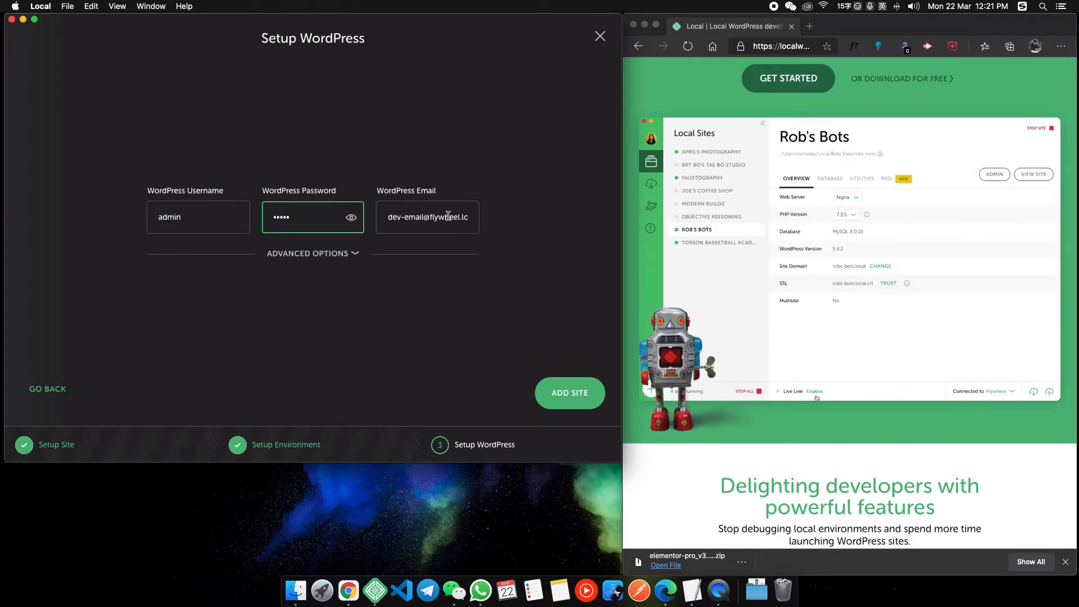
{"action": "key", "text": "Tab"}
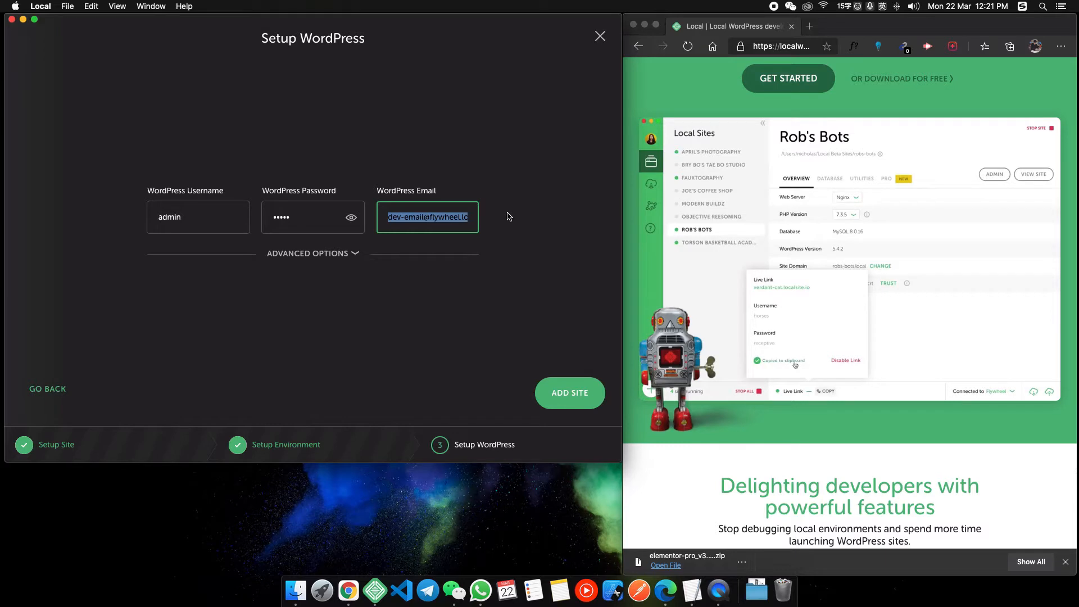
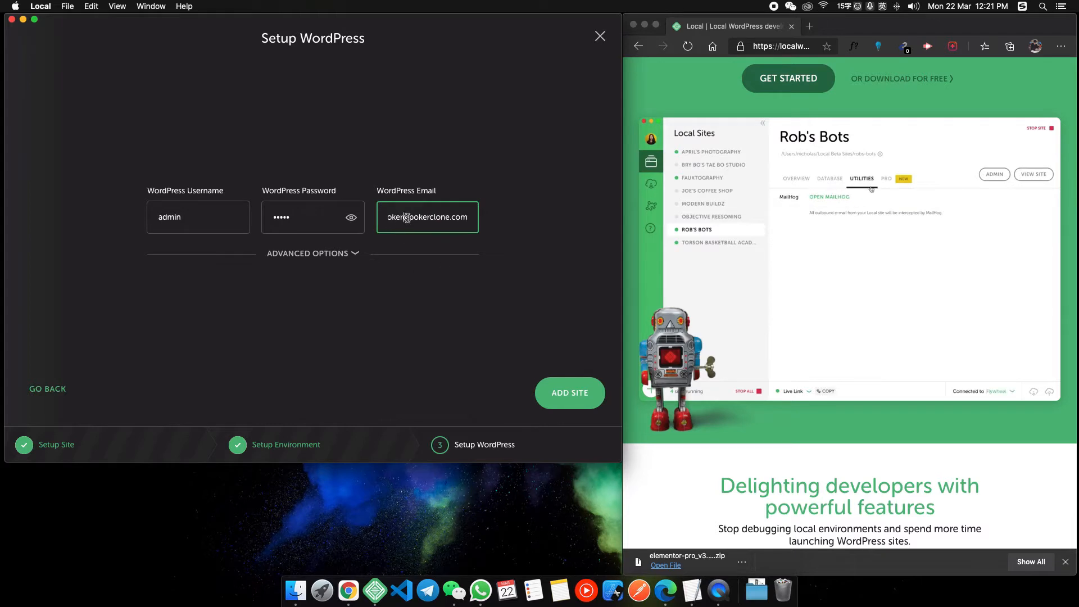
{"action": "left_click", "coordinate": [336, 253]}
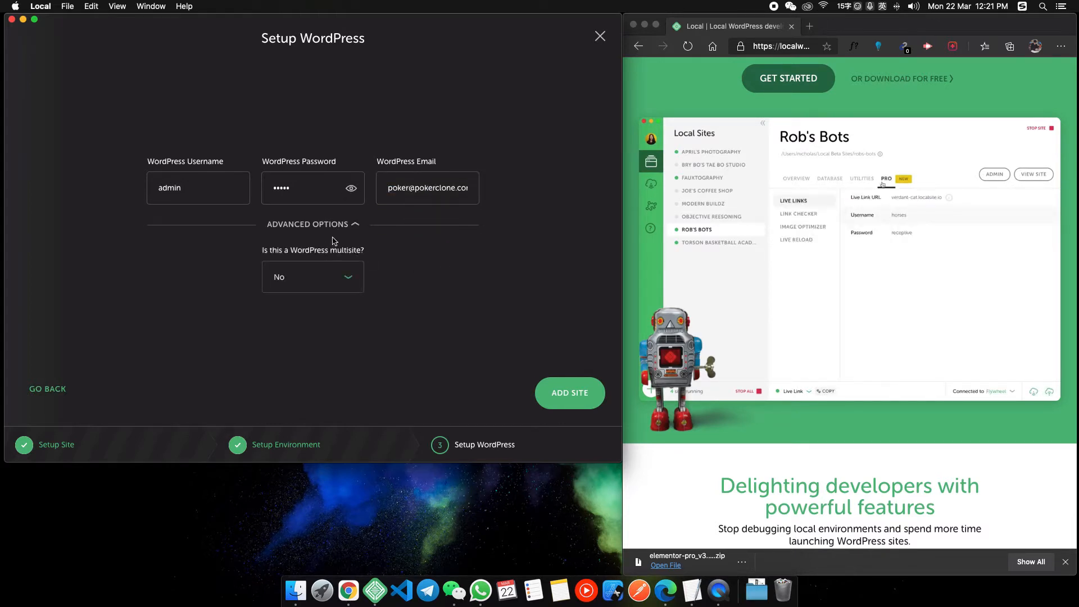
{"action": "left_click", "coordinate": [556, 393]}
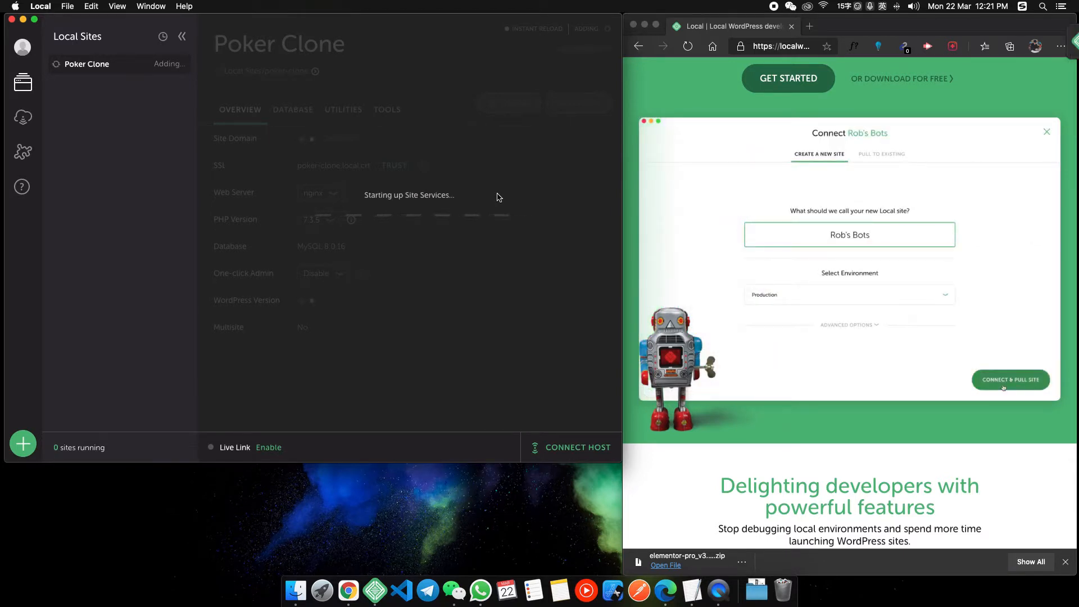
Authorize with the system password and check the site domain poker-clone.local.
{"action": "type", "text": "•••"}
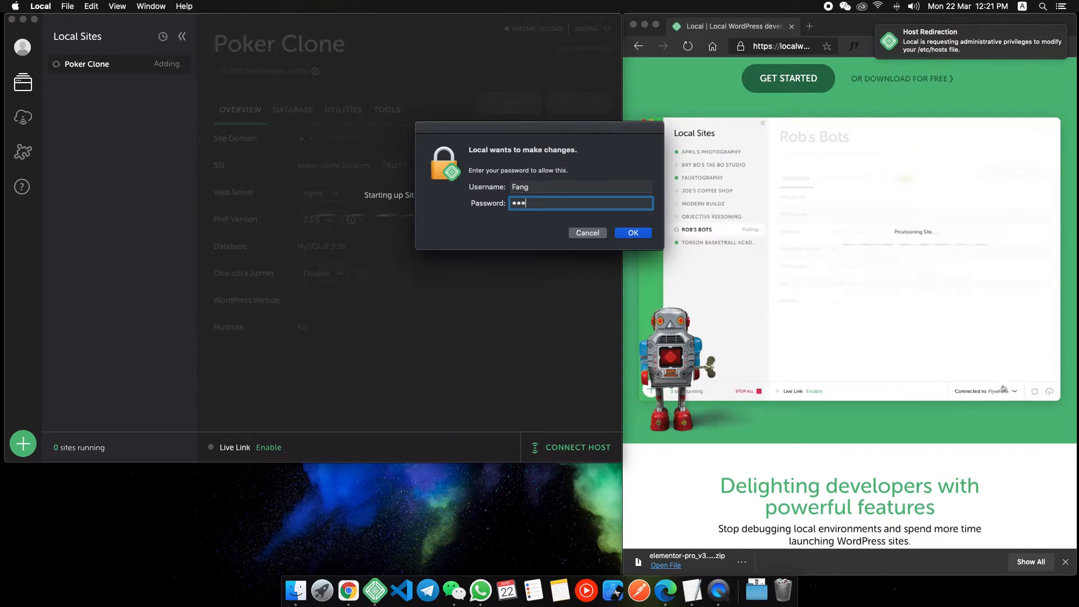
{"action": "type", "text": "•••••"}
{"action": "key", "text": "Return"}
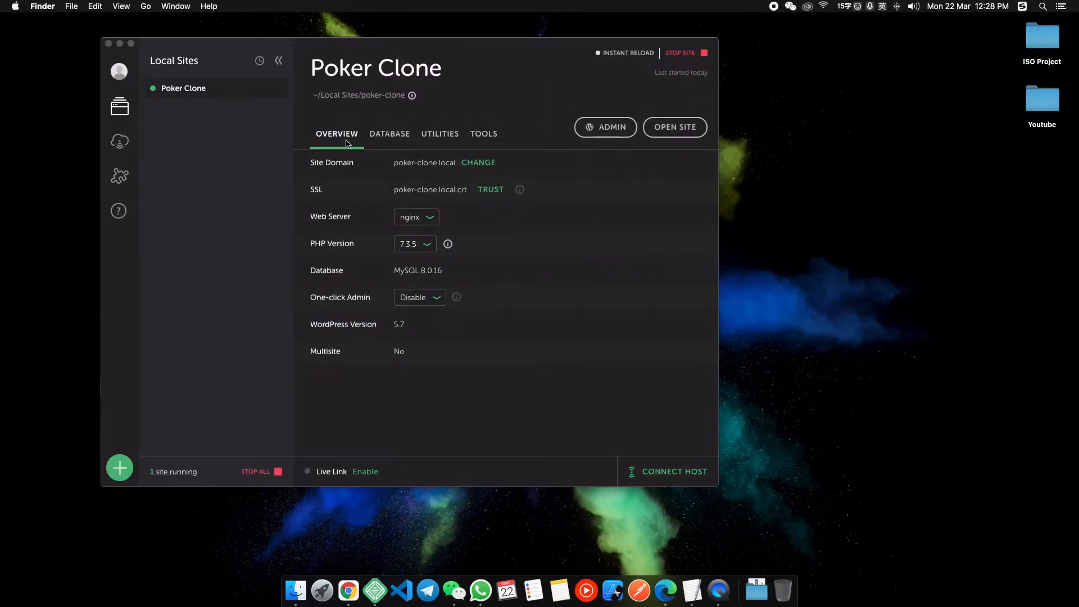
{"action": "left_click", "coordinate": [392, 167]}
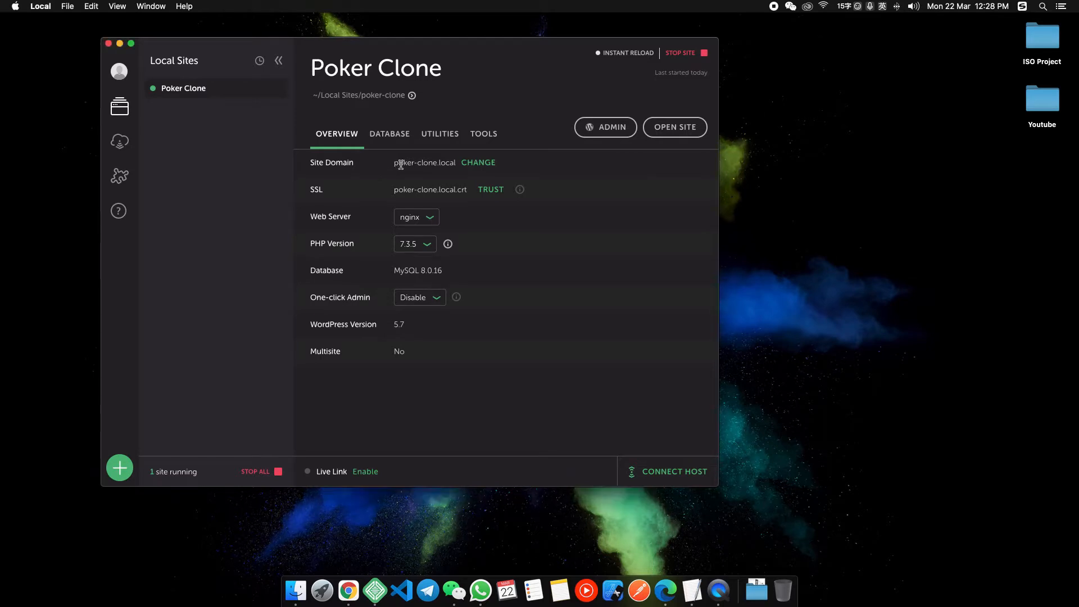
{"action": "left_click_drag", "start_coordinate": [398, 165], "coordinate": [437, 165]}
{"action": "left_click", "coordinate": [446, 165]}
{"action": "left_click_drag", "start_coordinate": [447, 165], "coordinate": [415, 166]}
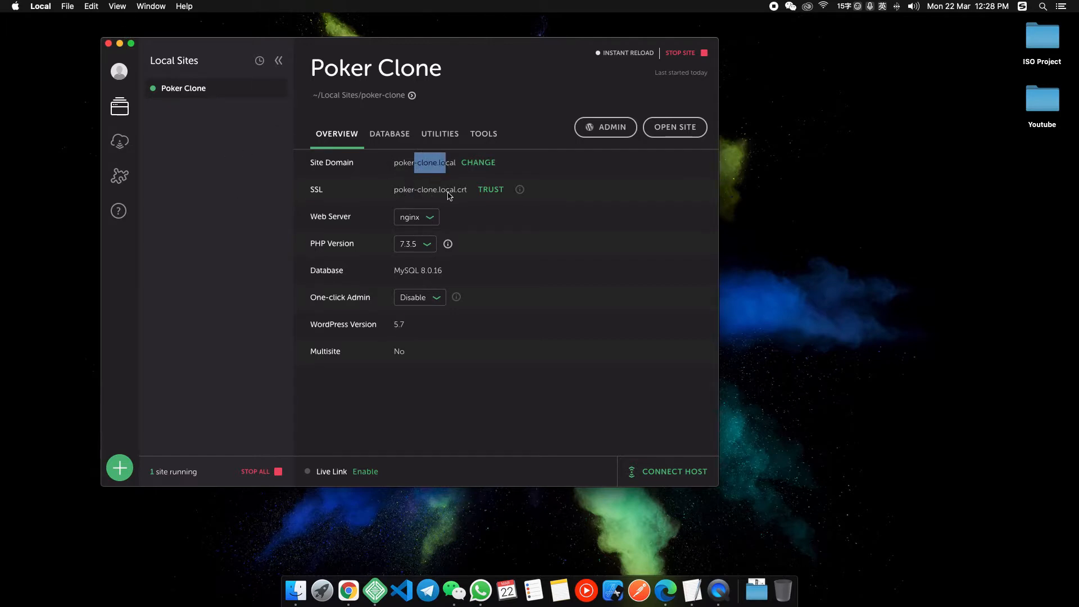
Keep nginx as web server, review the Database details, and launch the WordPress admin.
{"action": "left_click", "coordinate": [430, 220]}
{"action": "left_click", "coordinate": [431, 220]}
{"action": "left_click", "coordinate": [431, 219]}
{"action": "left_click", "coordinate": [433, 219]}
{"action": "left_click", "coordinate": [403, 140]}
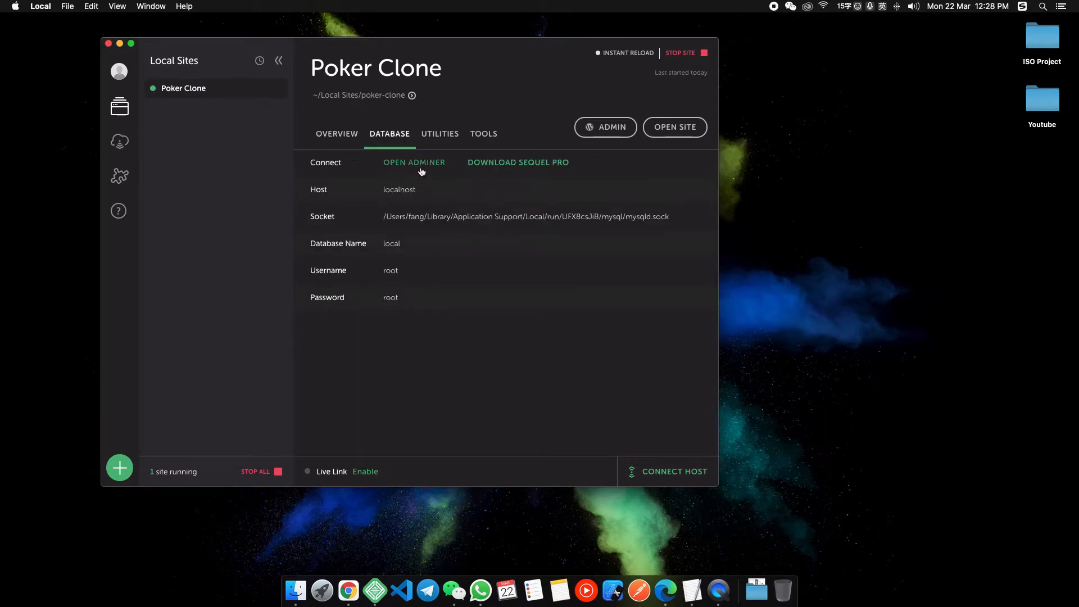
{"action": "left_click", "coordinate": [322, 139]}
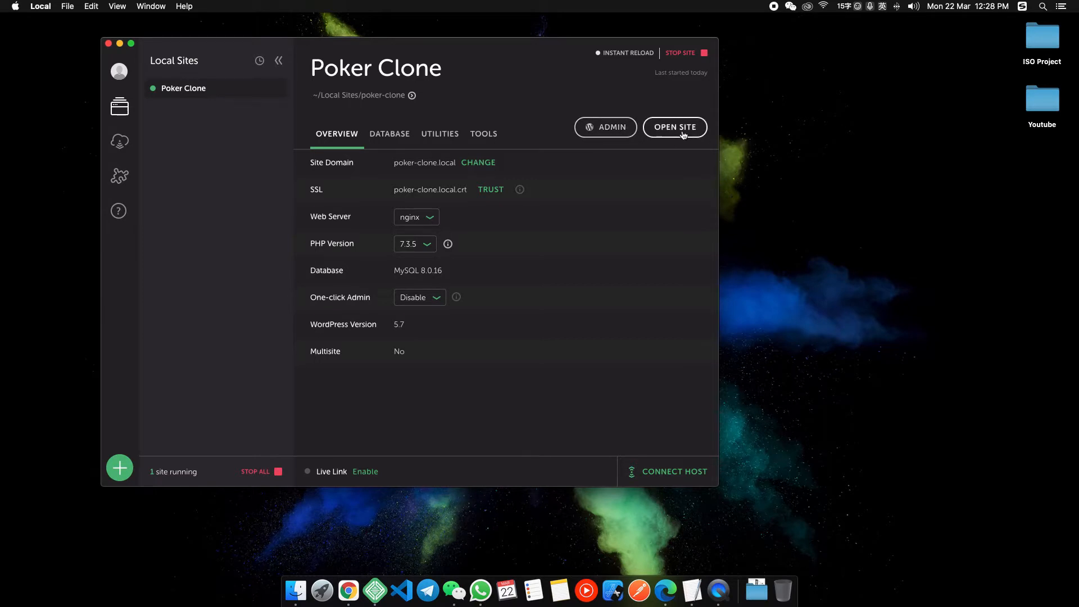
{"action": "left_click", "coordinate": [621, 133]}
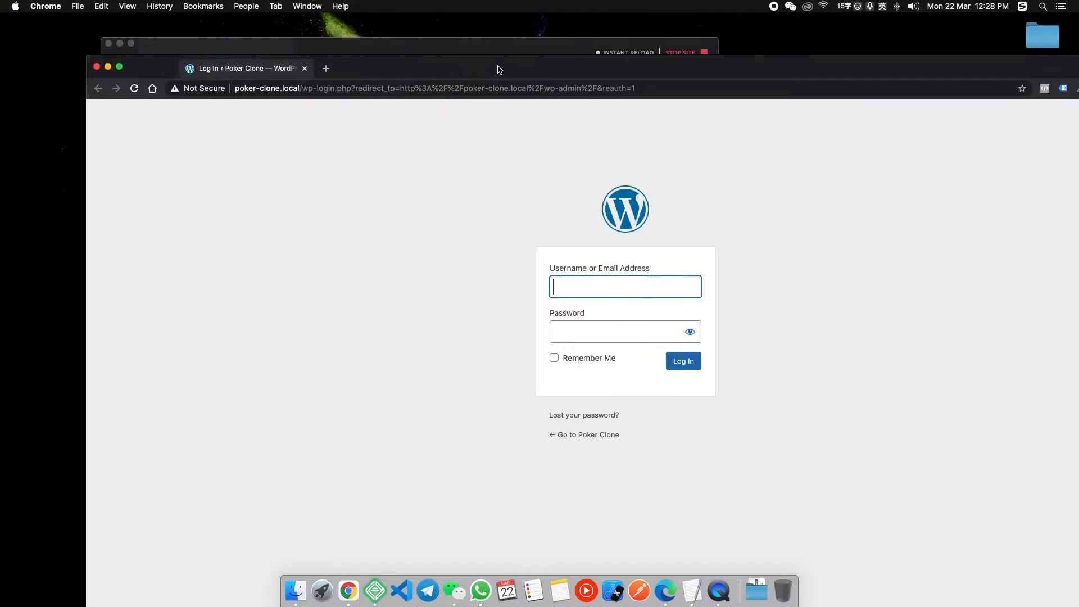
Maximize the browser and log in to WordPress as admin, declining to save the password.
{"action": "double_click", "coordinate": [498, 66]}
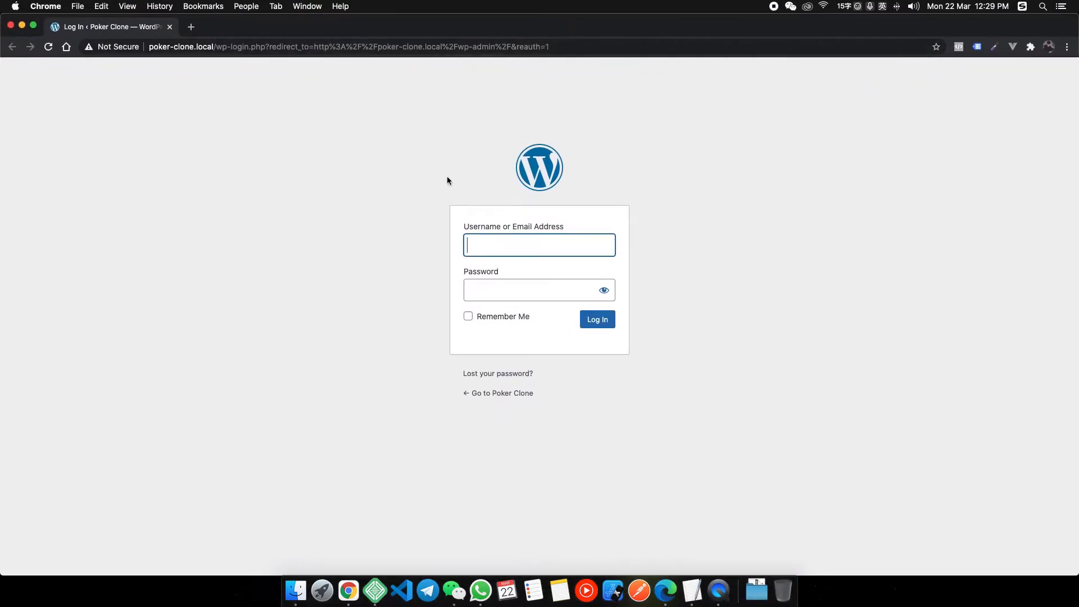
{"action": "left_click", "coordinate": [540, 243]}
{"action": "type", "text": "admin"}
{"action": "key", "text": "Tab"}
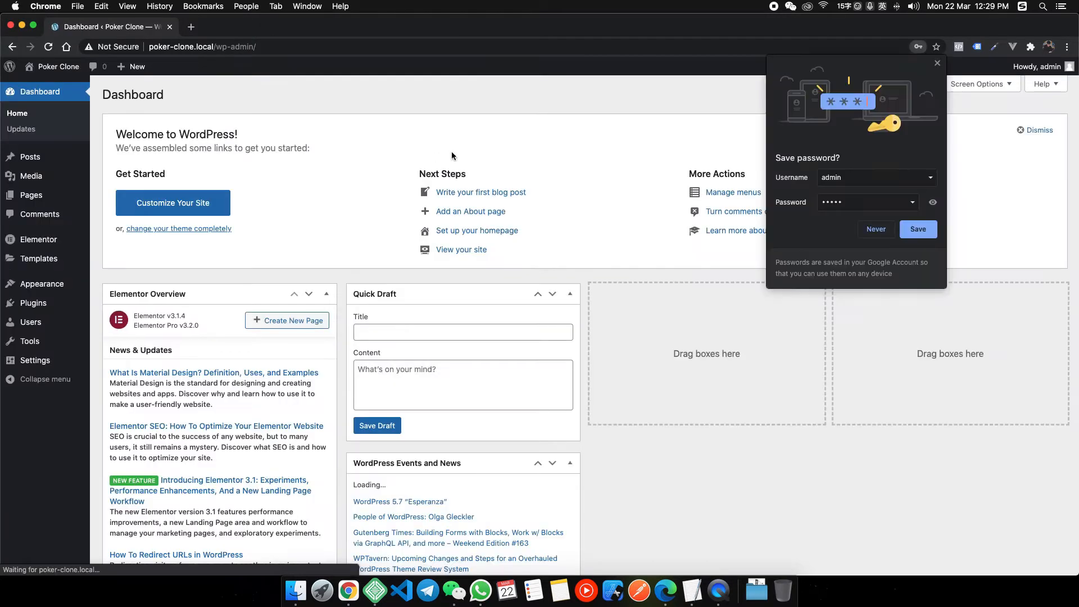
{"action": "left_click", "coordinate": [937, 64]}
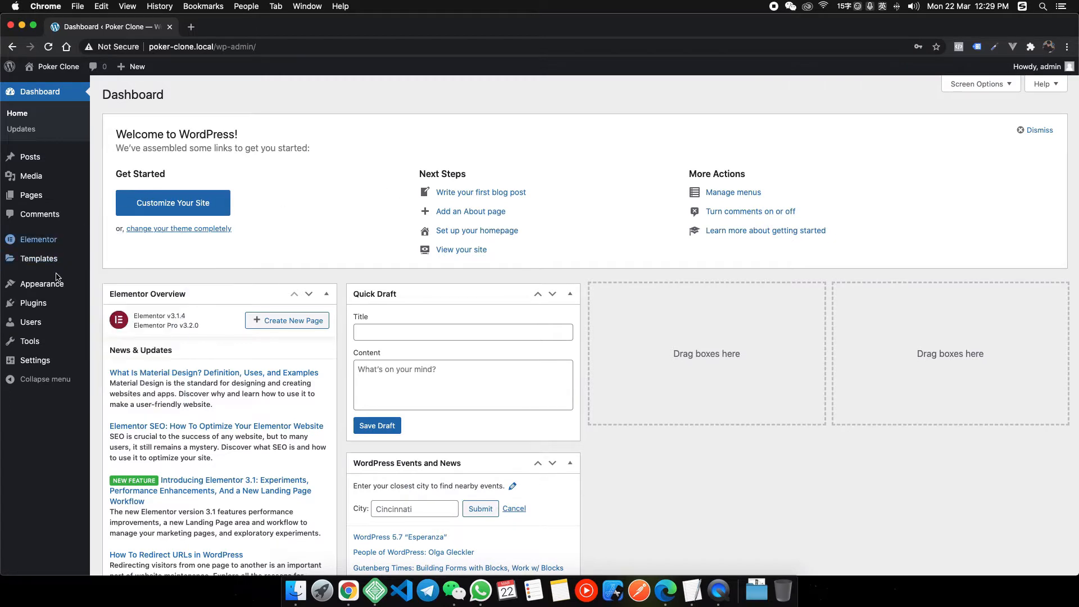
Check the installed Hello Elementor theme and Elementor 3.1.4 / Pro 3.2.0 plugins, then close those tabs.
{"action": "mouse_move", "coordinate": [78, 284]}
{"action": "mouse_move", "coordinate": [44, 312]}
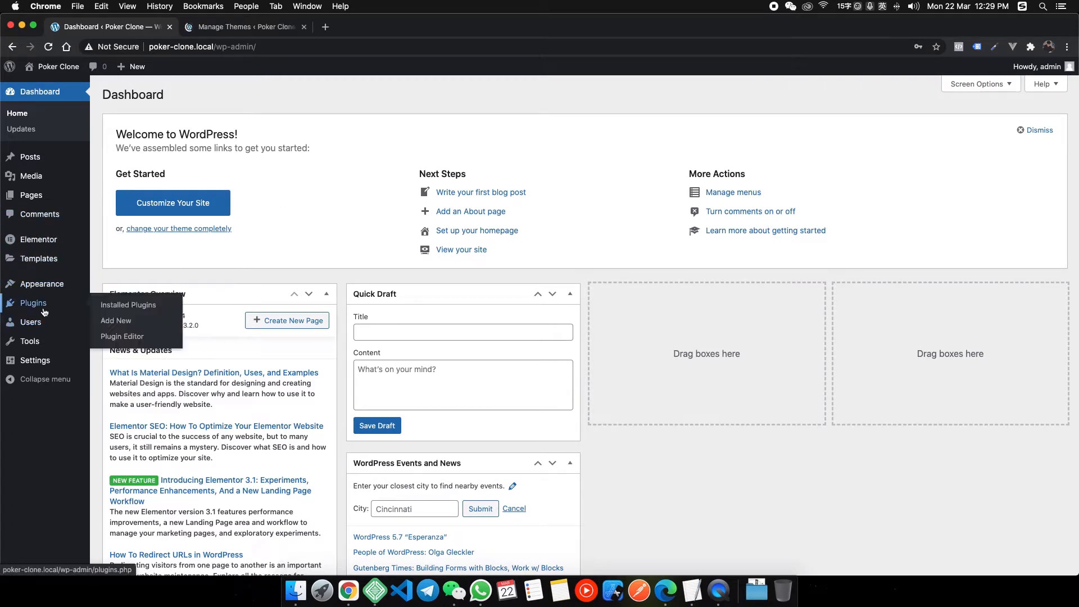
{"action": "left_click", "coordinate": [121, 311], "text": "super"}
{"action": "left_click", "coordinate": [239, 27]}
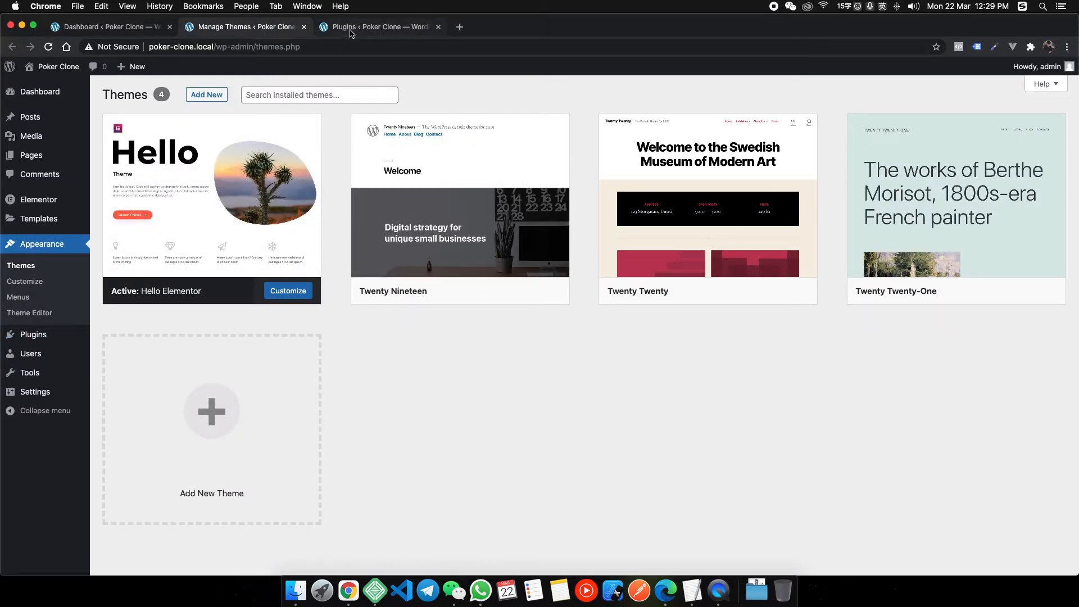
{"action": "left_click", "coordinate": [351, 29]}
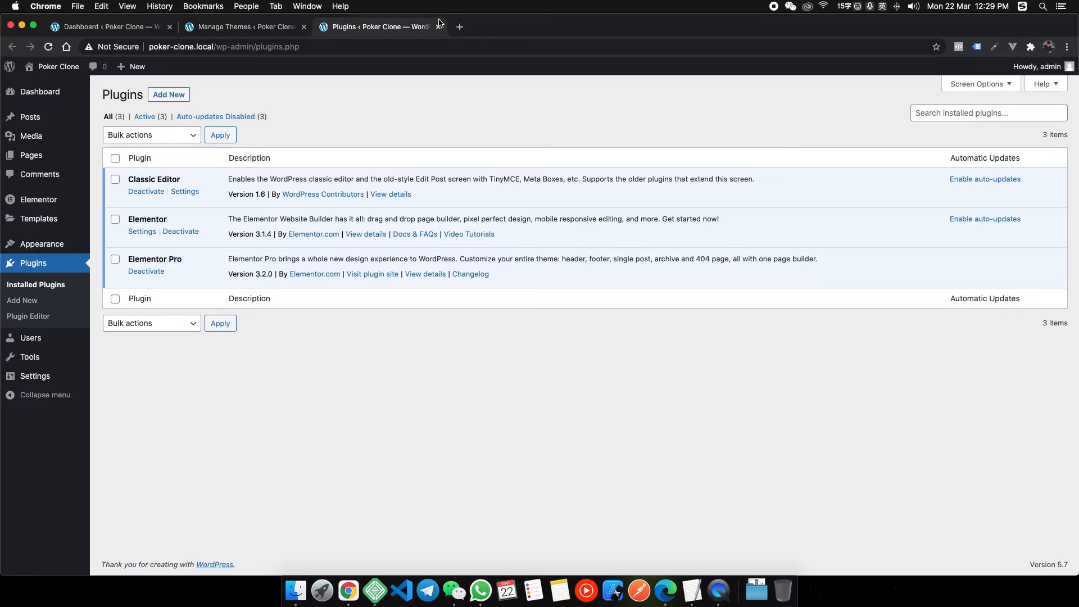
{"action": "key", "text": "super+w"}
{"action": "key", "text": "super+w"}
Open All Pages and the live site in new tabs.
{"action": "mouse_move", "coordinate": [52, 201]}
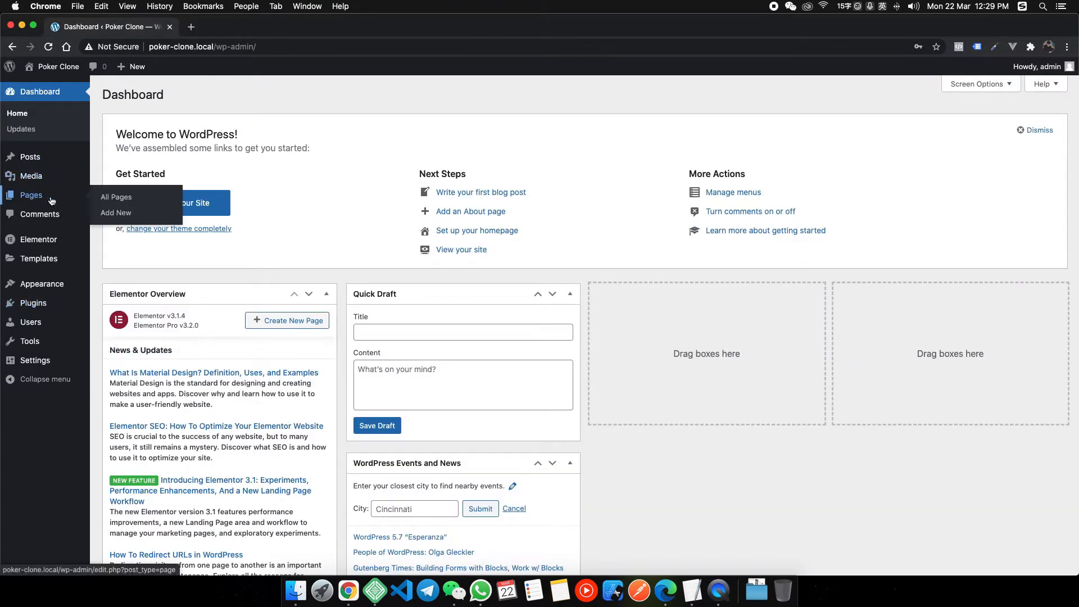
{"action": "left_click", "coordinate": [124, 204], "text": "super"}
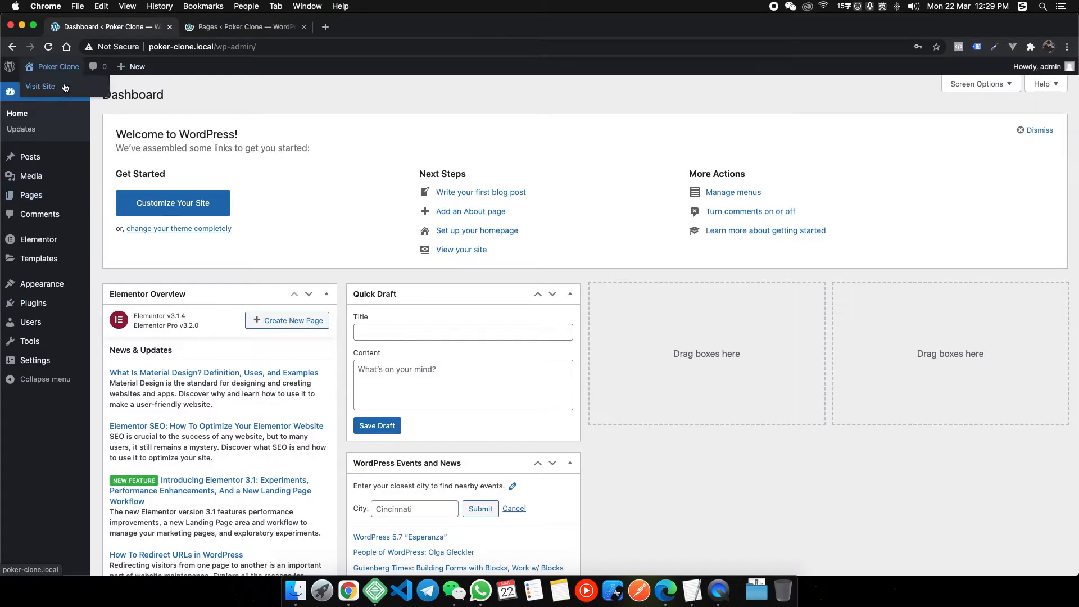
{"action": "left_click", "coordinate": [65, 87]}
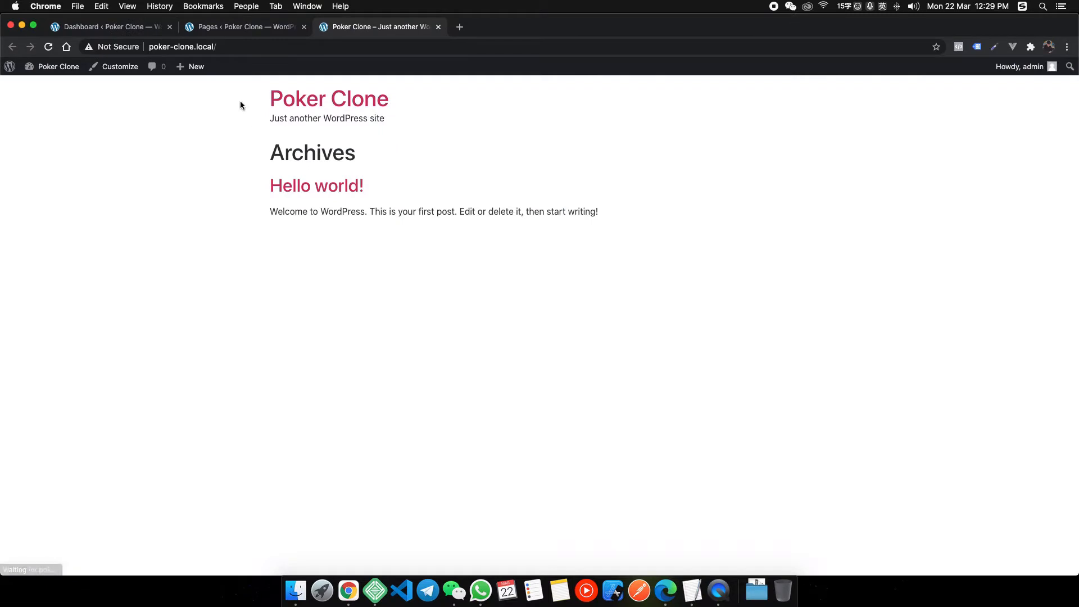
Look over the front end's title, tagline and Archives, then switch to the Pages list.
{"action": "left_click_drag", "start_coordinate": [241, 105], "coordinate": [398, 113]}
{"action": "left_click", "coordinate": [344, 108]}
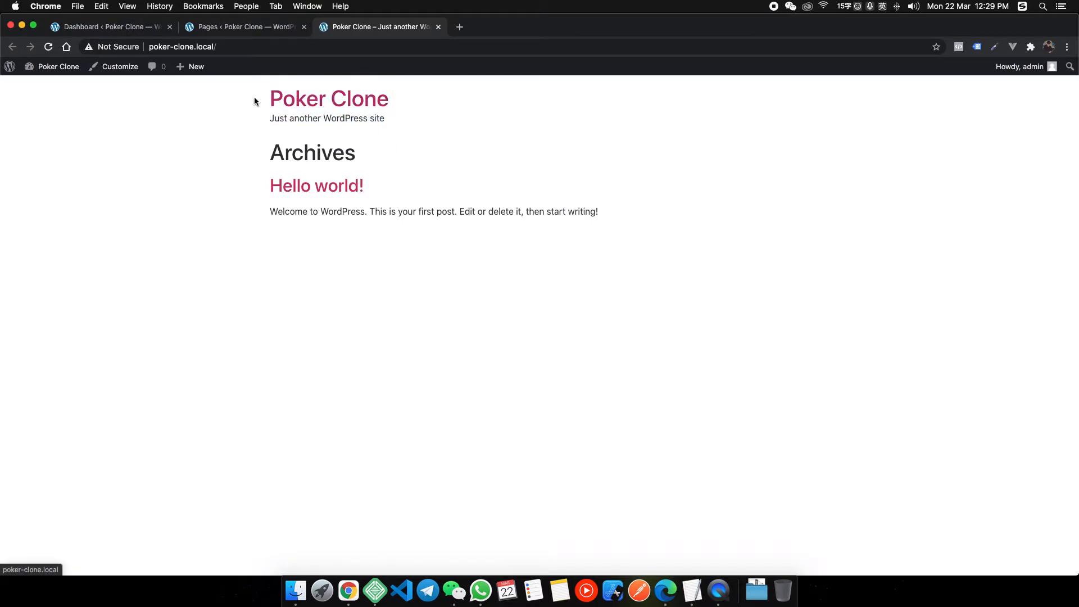
{"action": "left_click_drag", "start_coordinate": [254, 101], "coordinate": [452, 167]}
{"action": "left_click_drag", "start_coordinate": [684, 220], "coordinate": [217, 110]}
{"action": "left_click", "coordinate": [217, 115]}
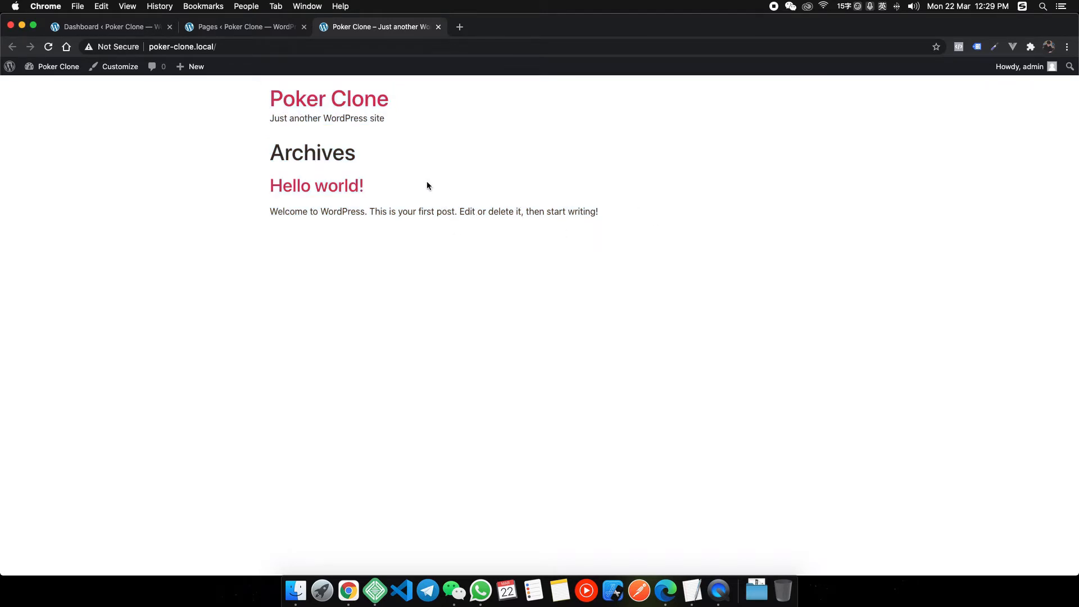
{"action": "left_click_drag", "start_coordinate": [626, 213], "coordinate": [252, 102]}
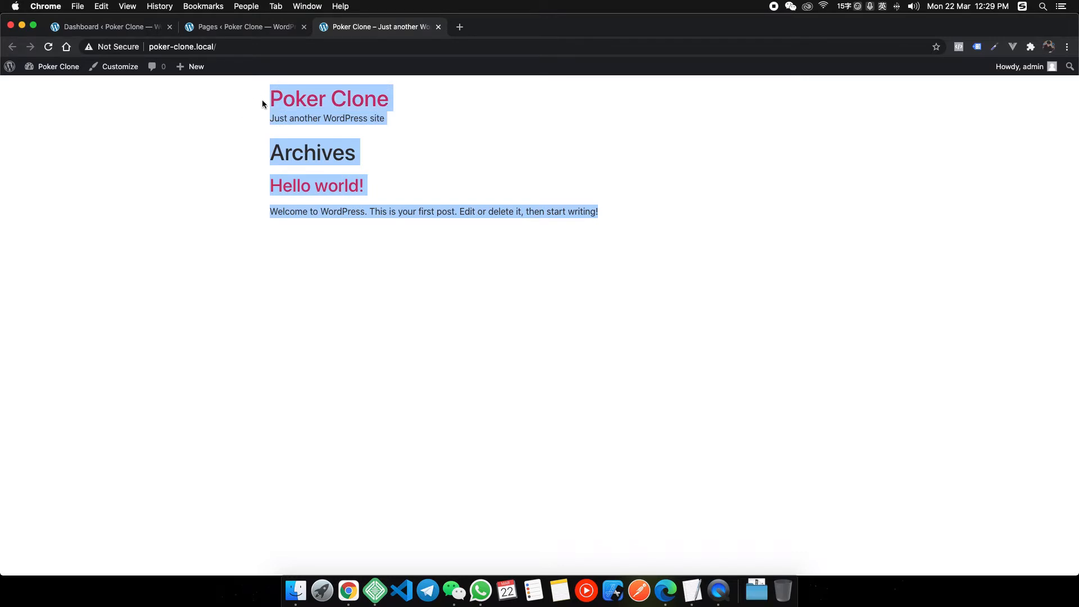
{"action": "left_click", "coordinate": [486, 119]}
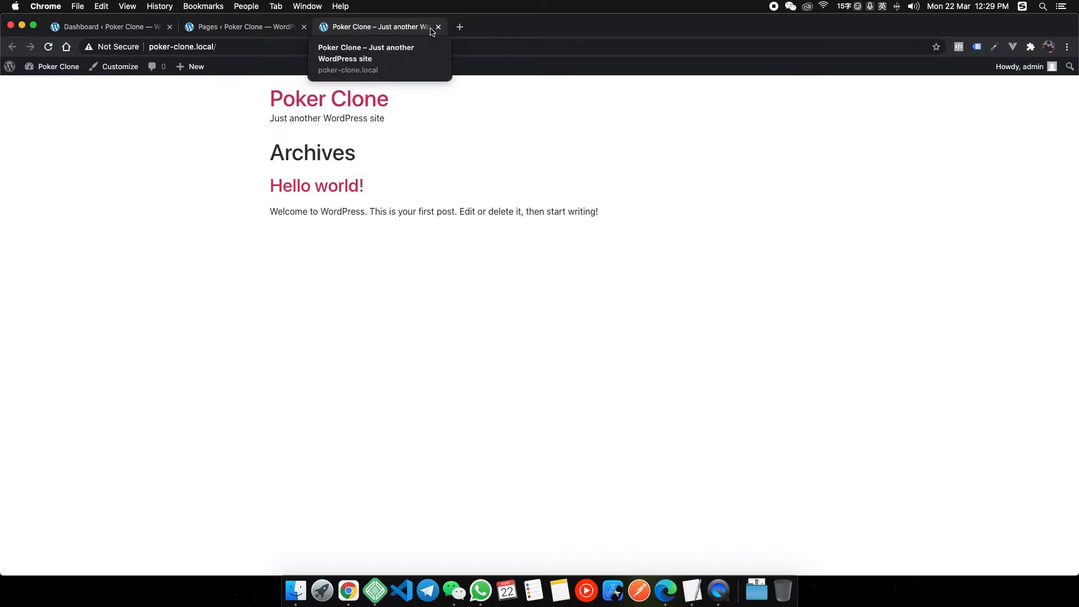
{"action": "left_click", "coordinate": [239, 28]}
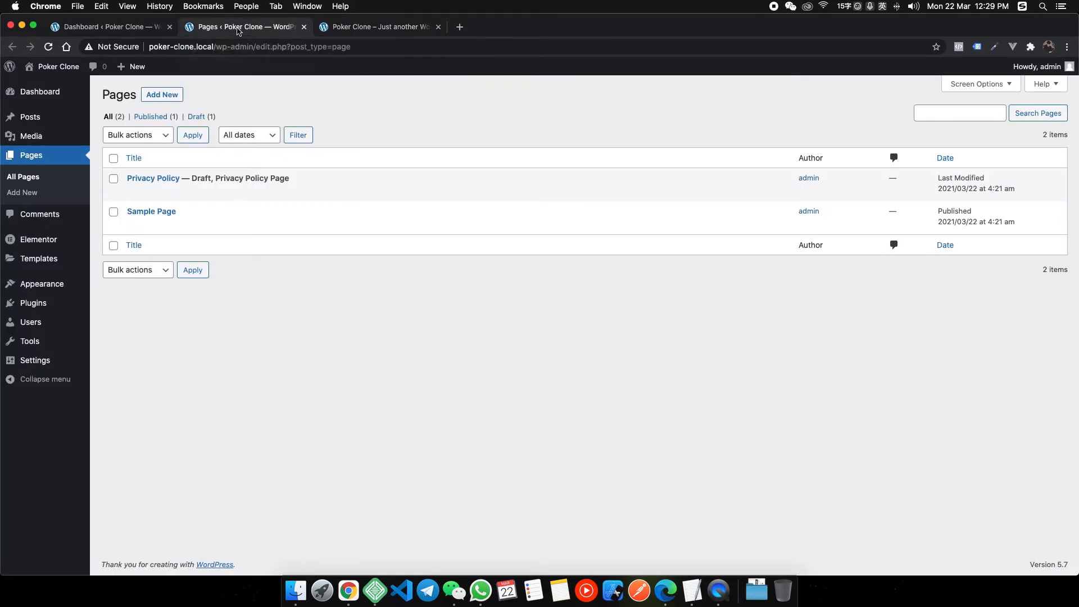
Create and publish a page titled Home.
{"action": "left_click", "coordinate": [160, 95]}
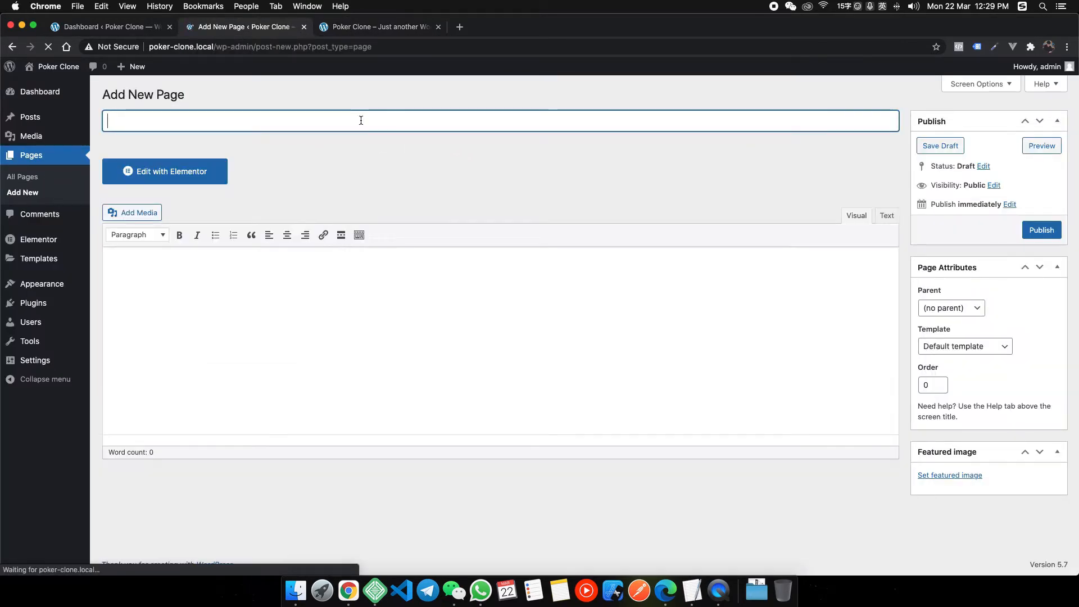
{"action": "type", "text": "Home"}
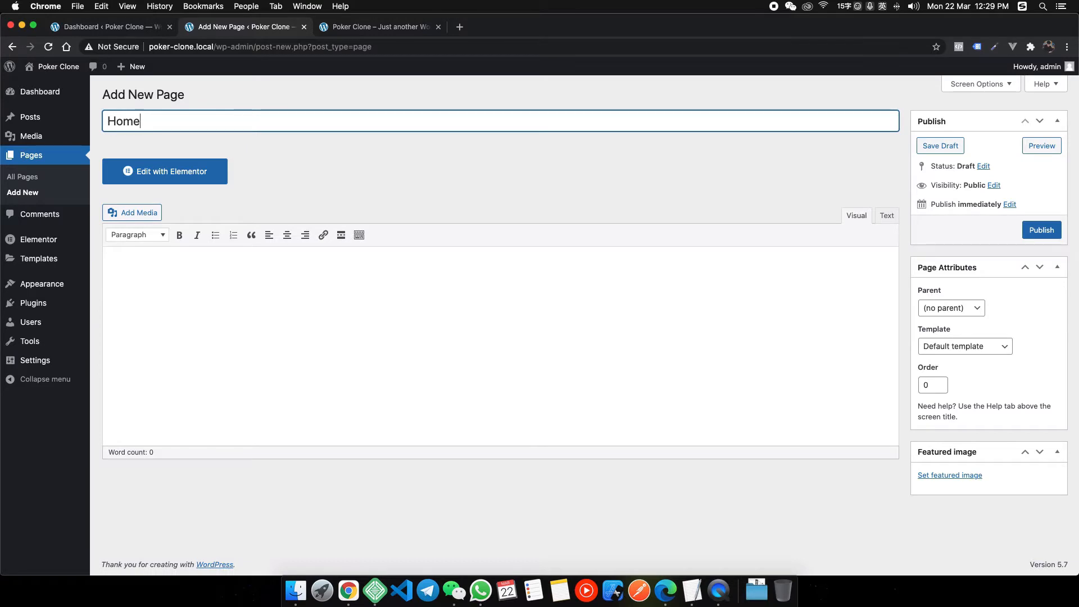
{"action": "left_click", "coordinate": [1059, 229]}
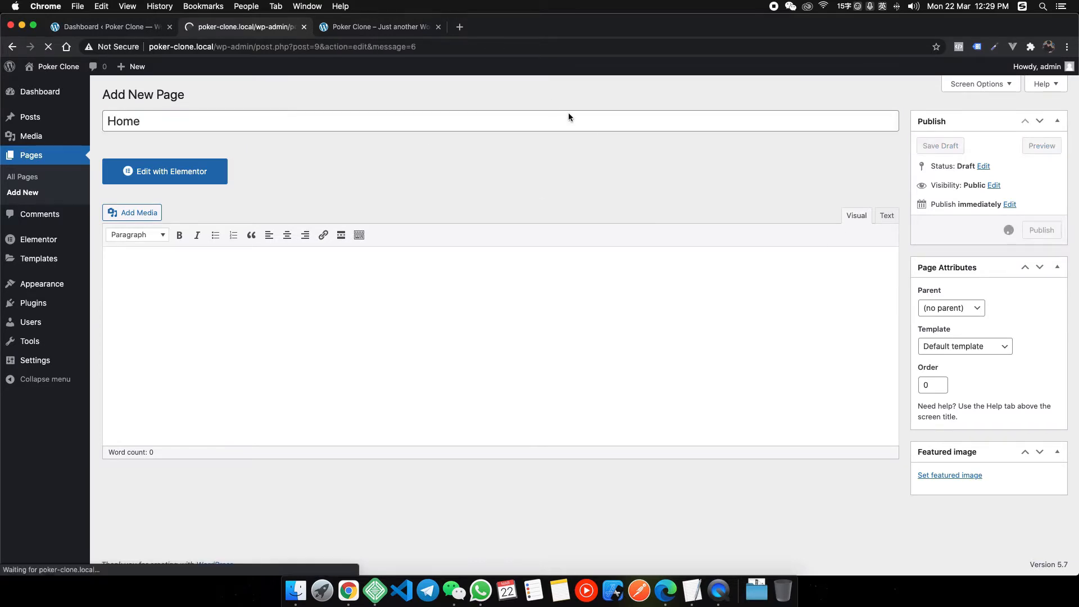
View heyhy.net in an Incognito window, close its popup, and begin another new WordPress page.
{"action": "left_click", "coordinate": [1067, 48]}
{"action": "left_click", "coordinate": [993, 101]}
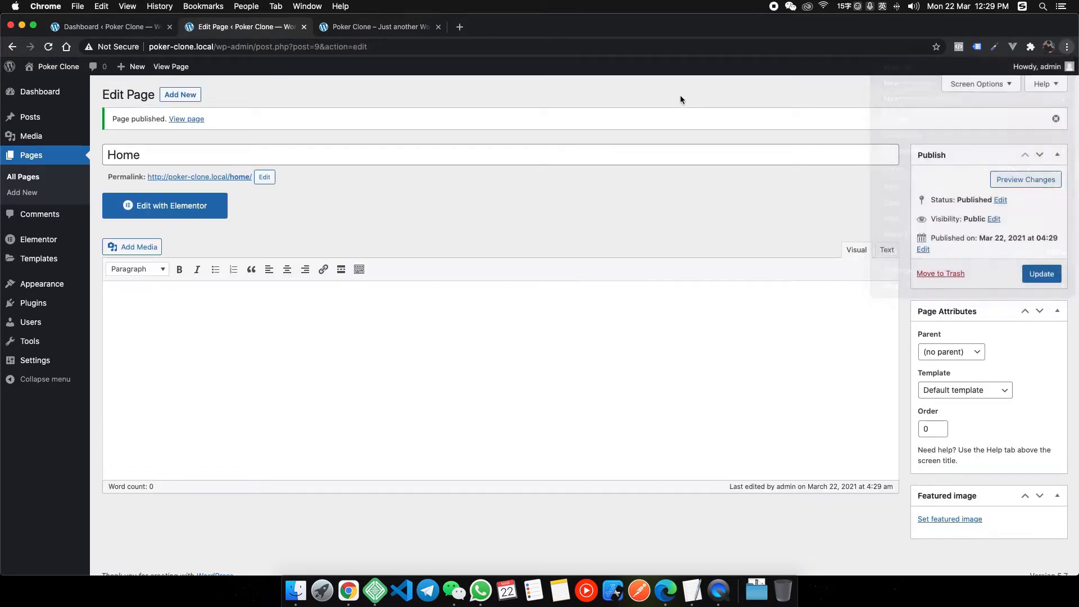
{"action": "type", "text": "heyhy.net"}
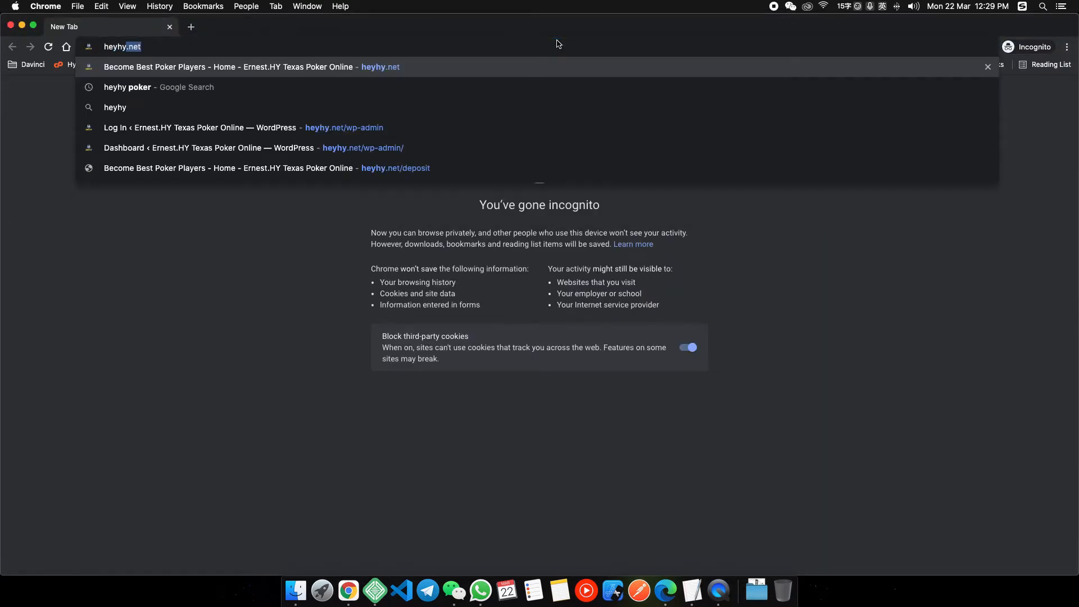
{"action": "key", "text": "Return"}
{"action": "left_click_drag", "start_coordinate": [480, 19], "coordinate": [487, 163]}
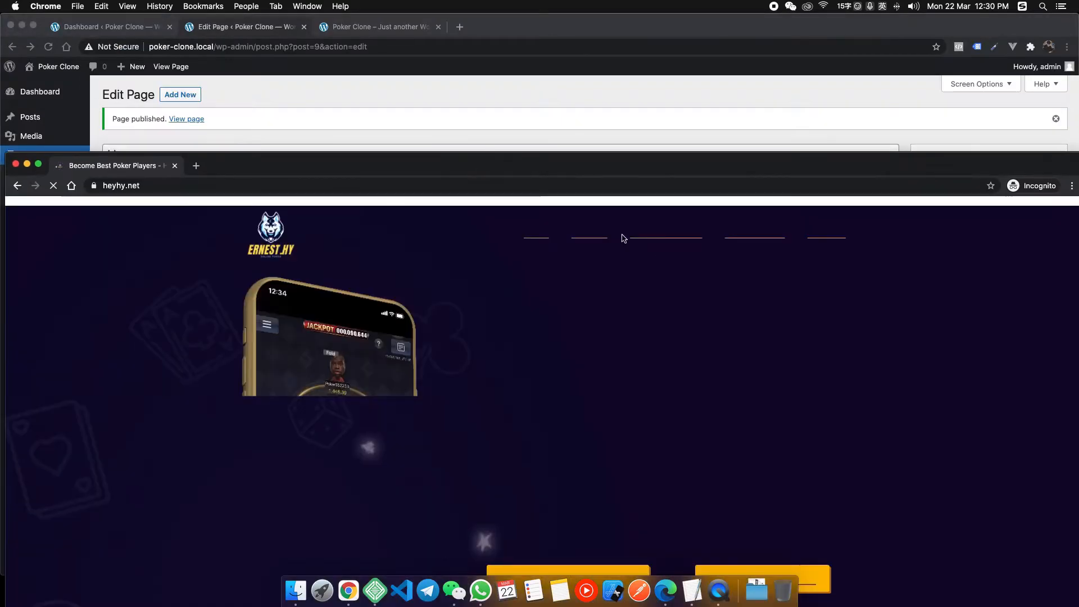
{"action": "left_click", "coordinate": [431, 211]}
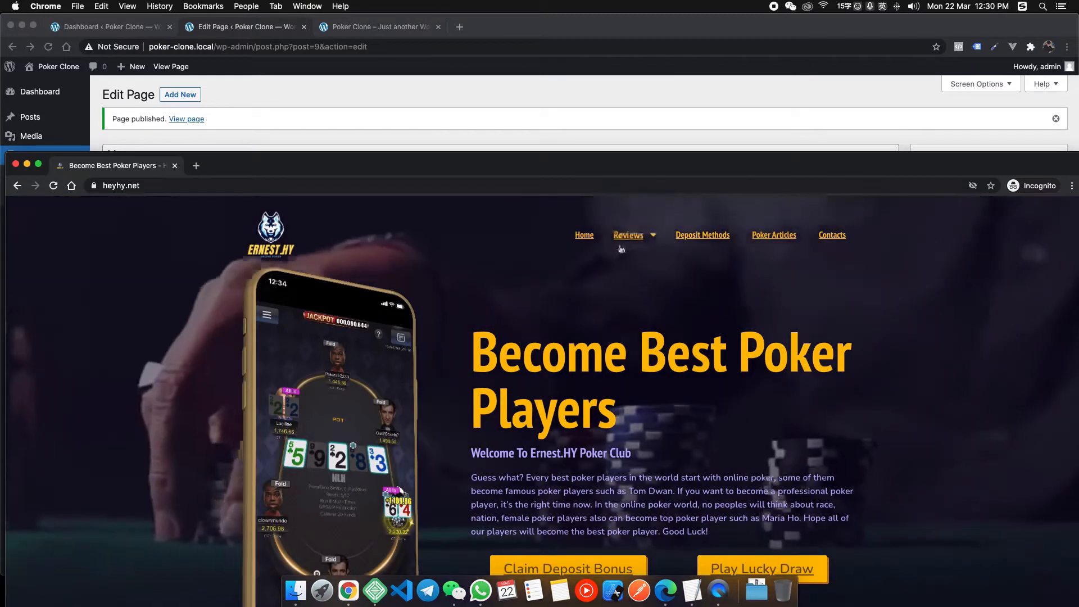
{"action": "left_click_drag", "start_coordinate": [576, 159], "coordinate": [597, 237]}
{"action": "left_click", "coordinate": [493, 132]}
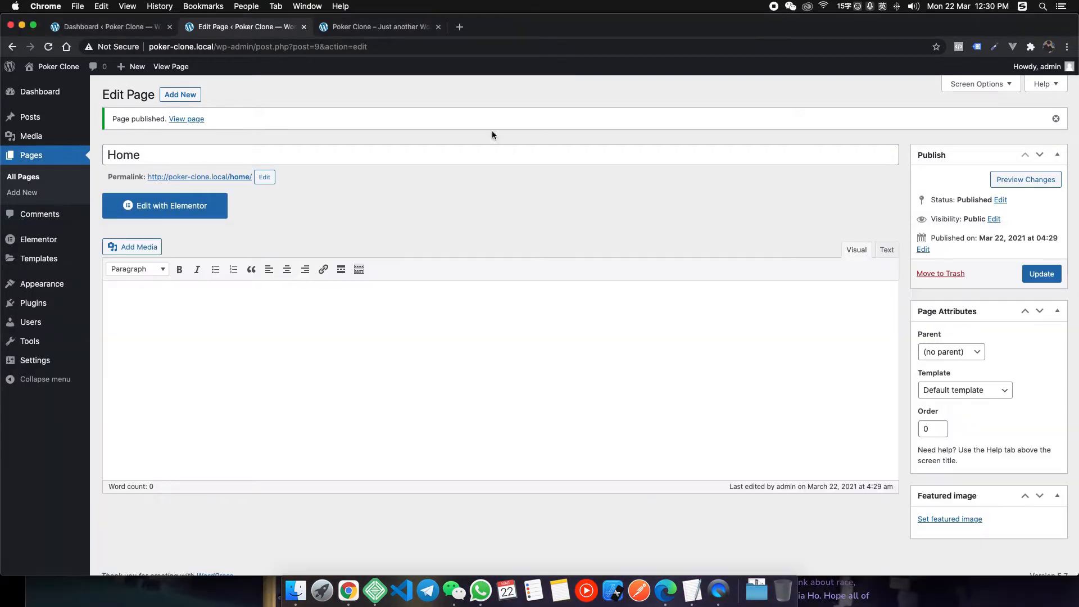
{"action": "left_click", "coordinate": [185, 96]}
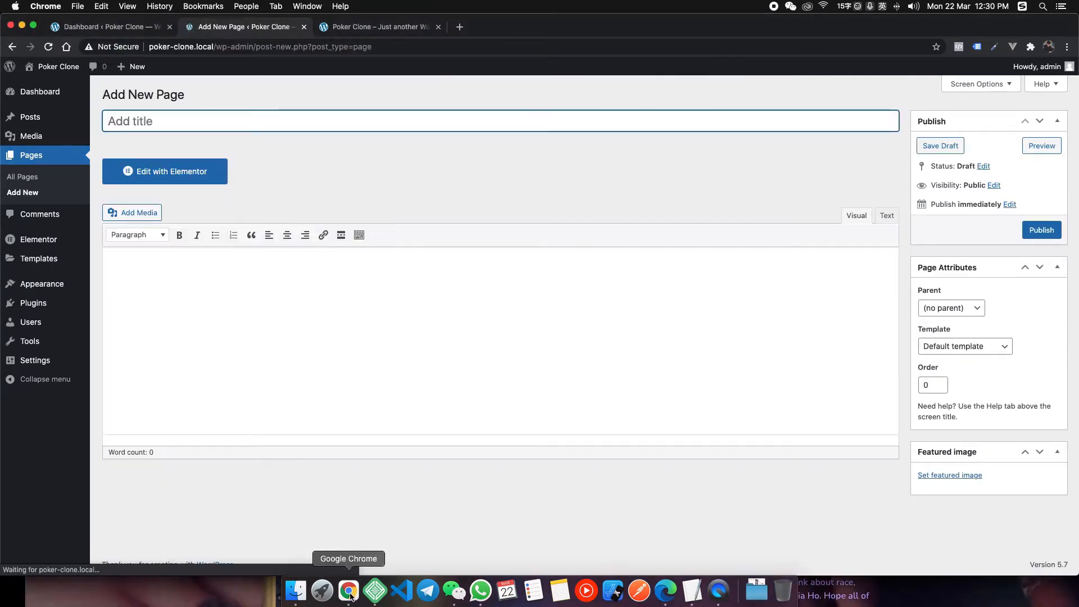
Publish a page titled Deposit Methods.
{"action": "right_click", "coordinate": [348, 590]}
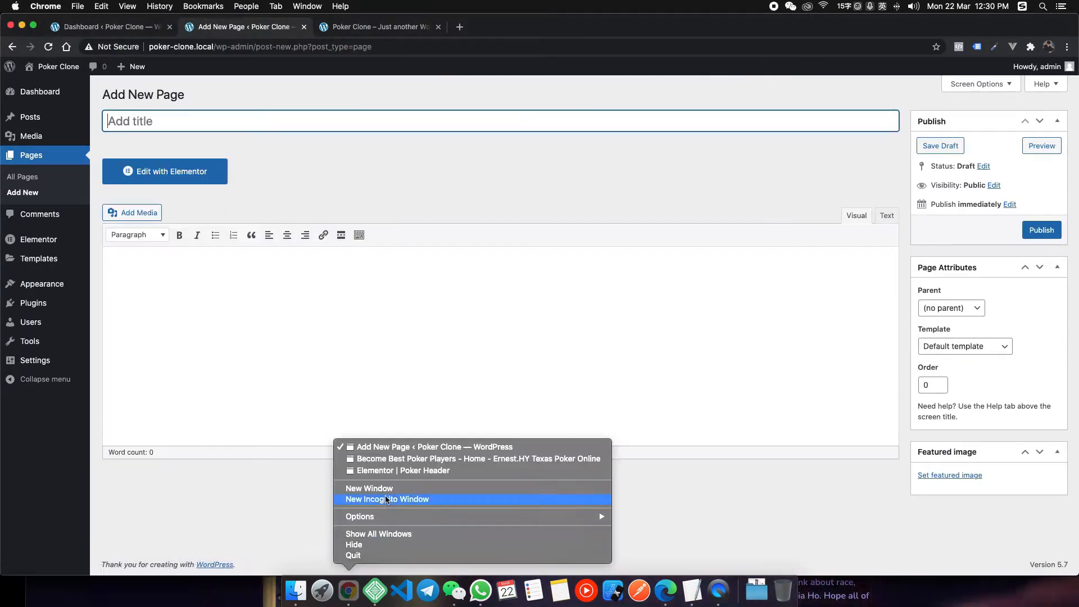
{"action": "left_click", "coordinate": [403, 460]}
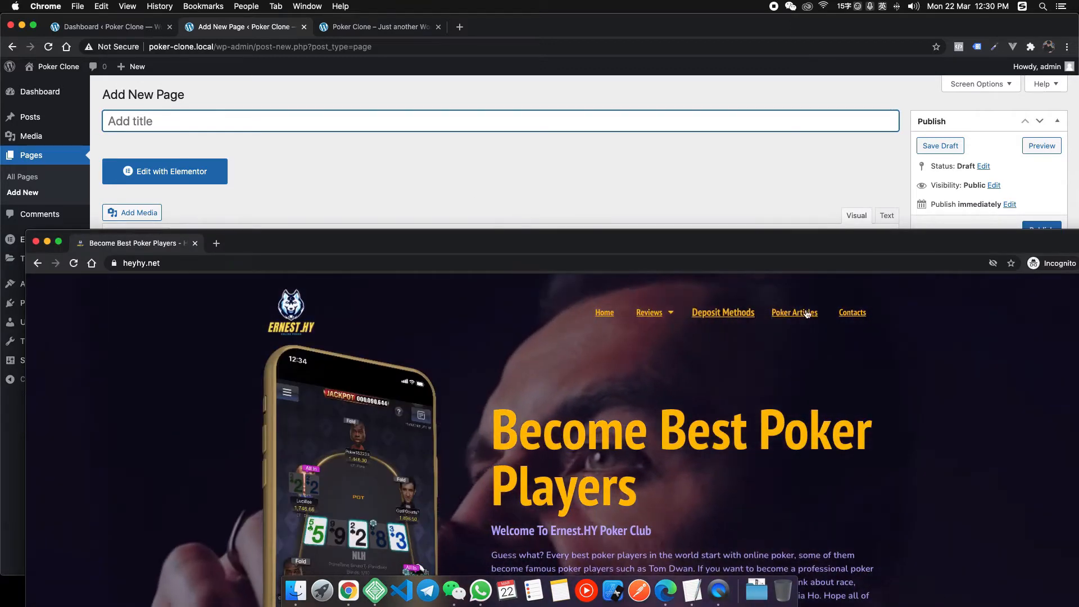
{"action": "left_click", "coordinate": [420, 117]}
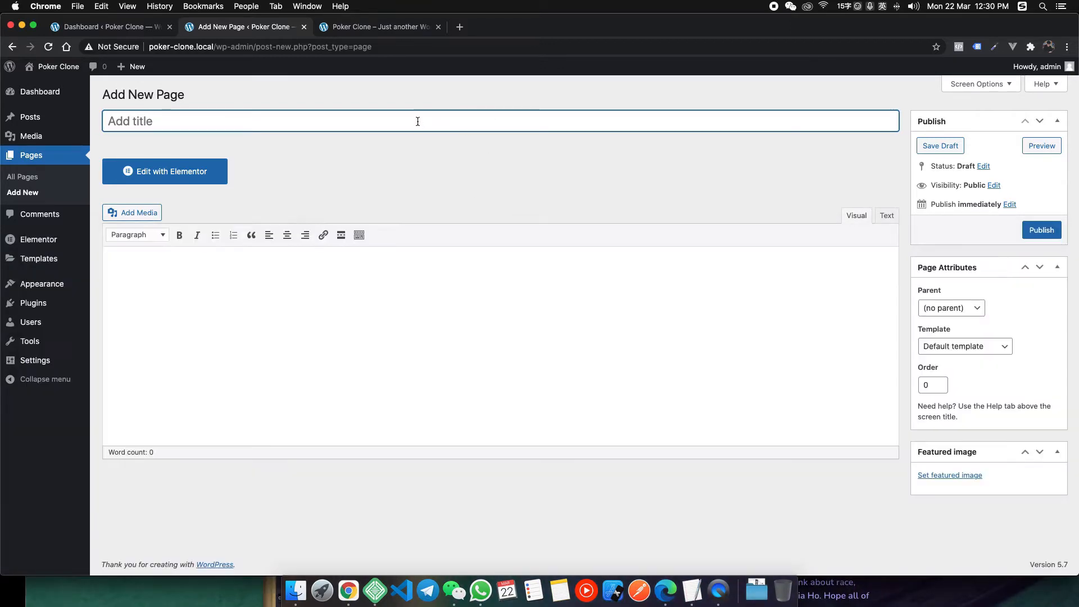
{"action": "type", "text": "Deposit Methods"}
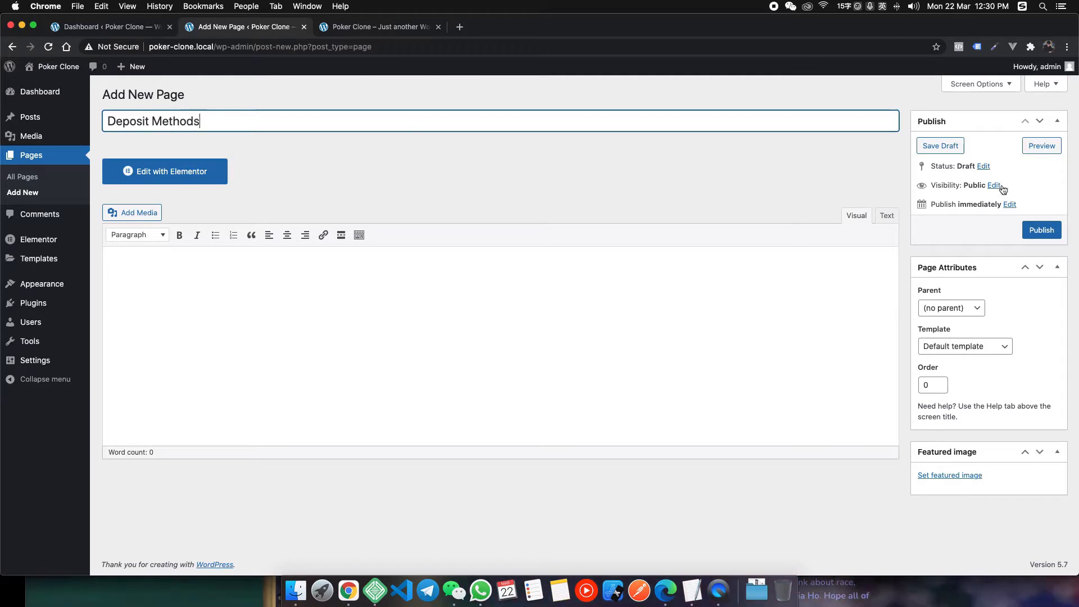
{"action": "left_click", "coordinate": [1038, 231]}
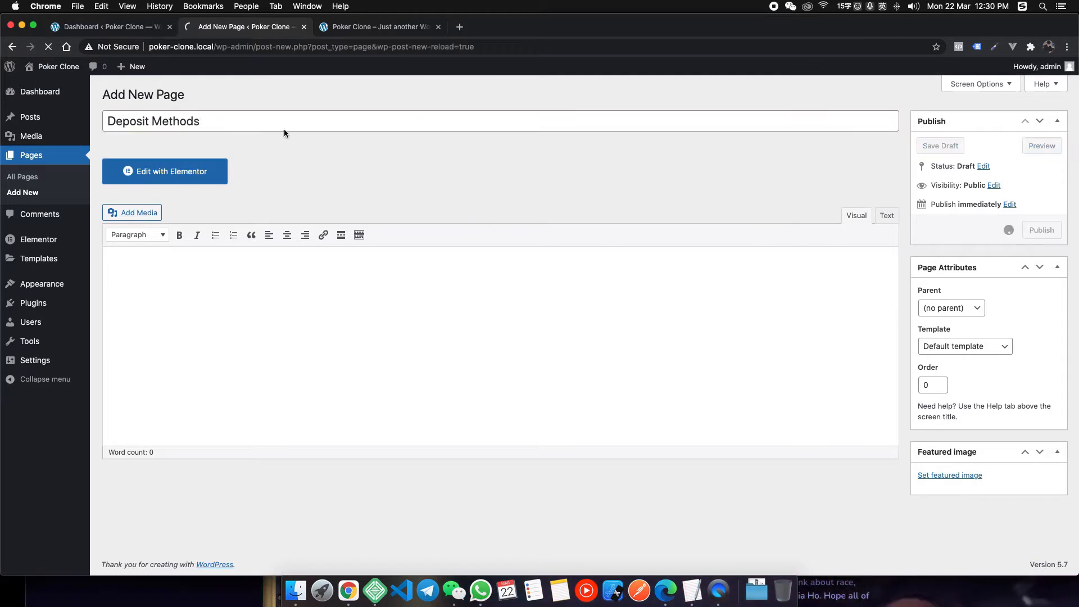
Publish two more pages titled Poker Articles and Contact.
{"action": "left_click", "coordinate": [175, 100]}
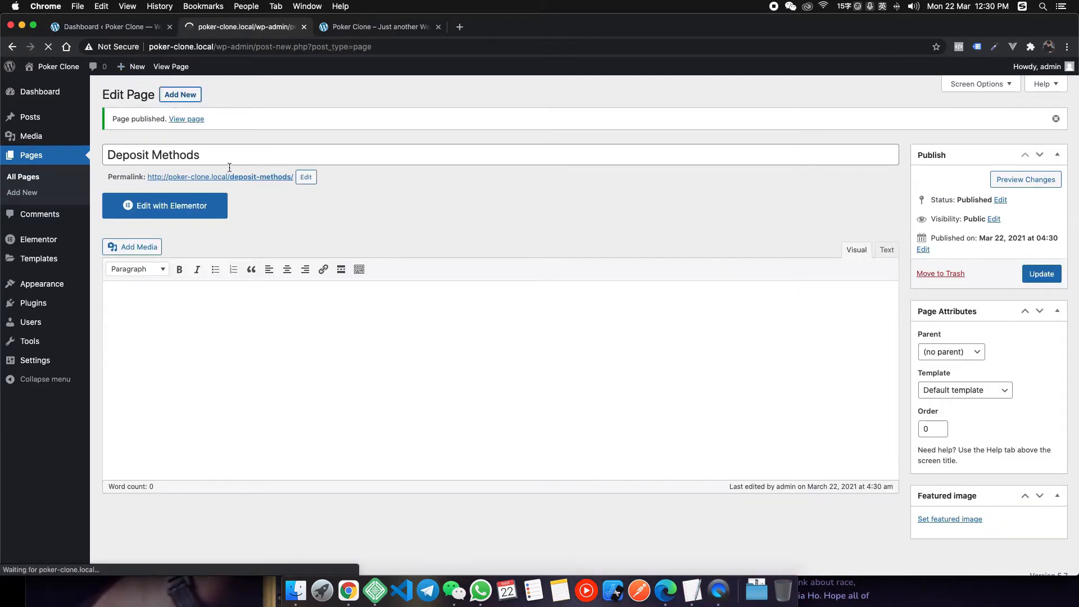
{"action": "type", "text": "Poke"}
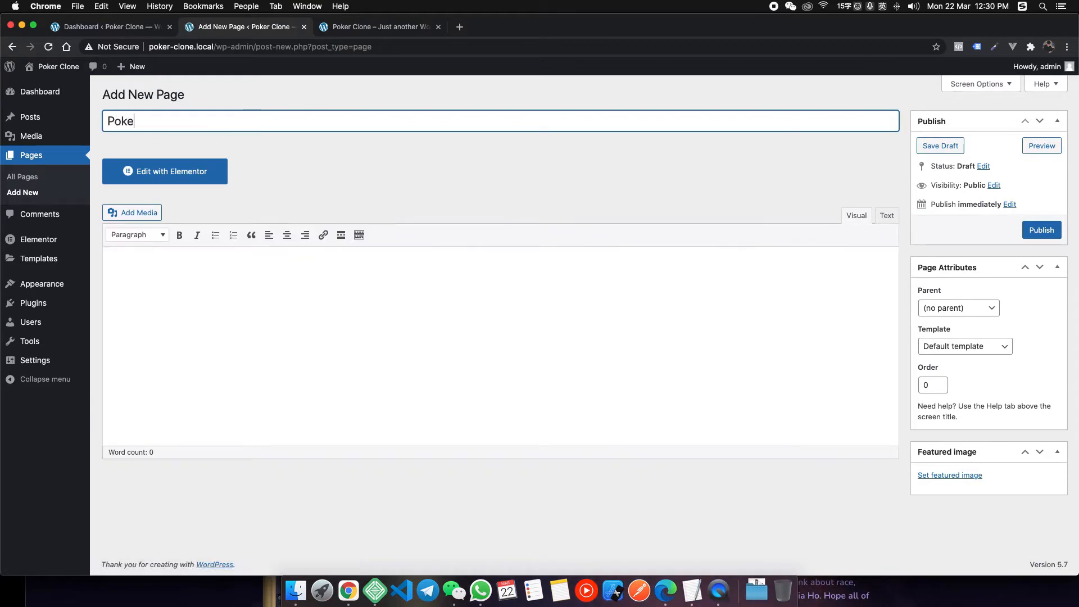
{"action": "type", "text": "r Article"}
{"action": "key", "text": "BackSpace"}
{"action": "type", "text": "rticles"}
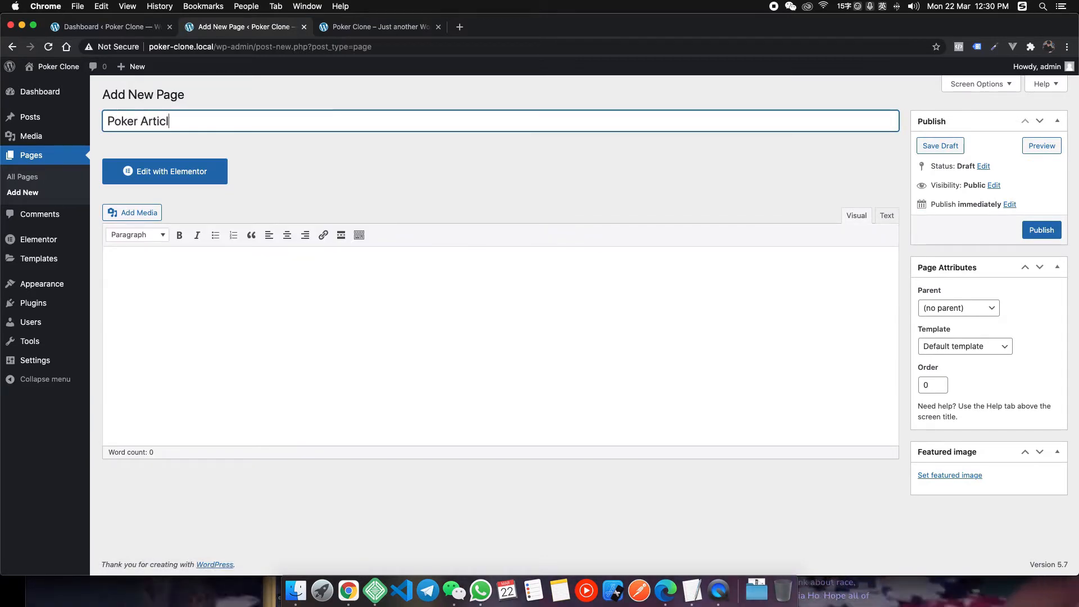
{"action": "left_click", "coordinate": [1027, 227]}
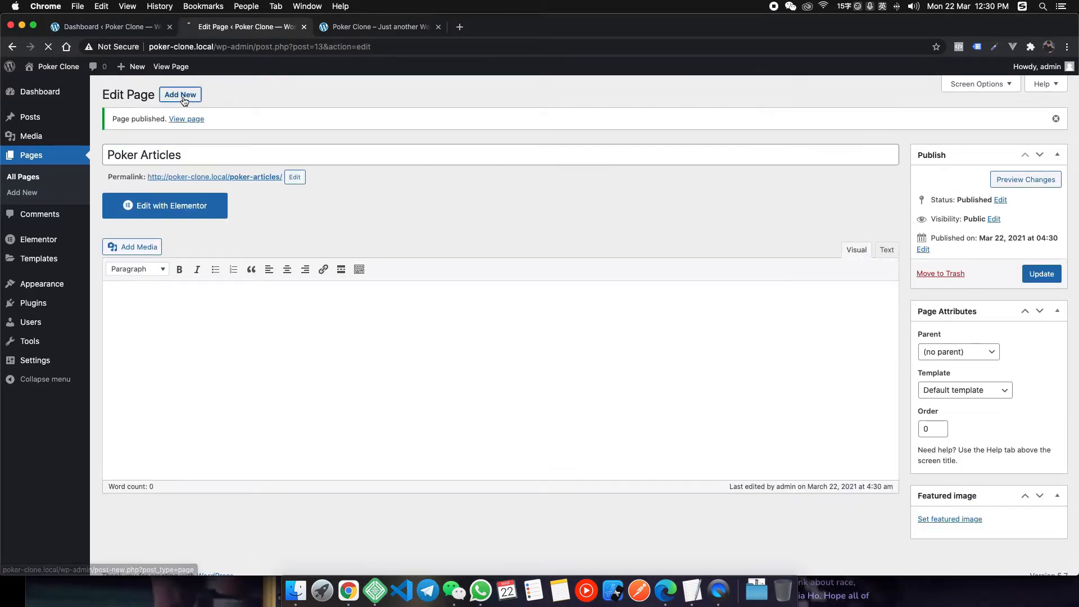
{"action": "left_click", "coordinate": [182, 97]}
{"action": "type", "text": "Con"}
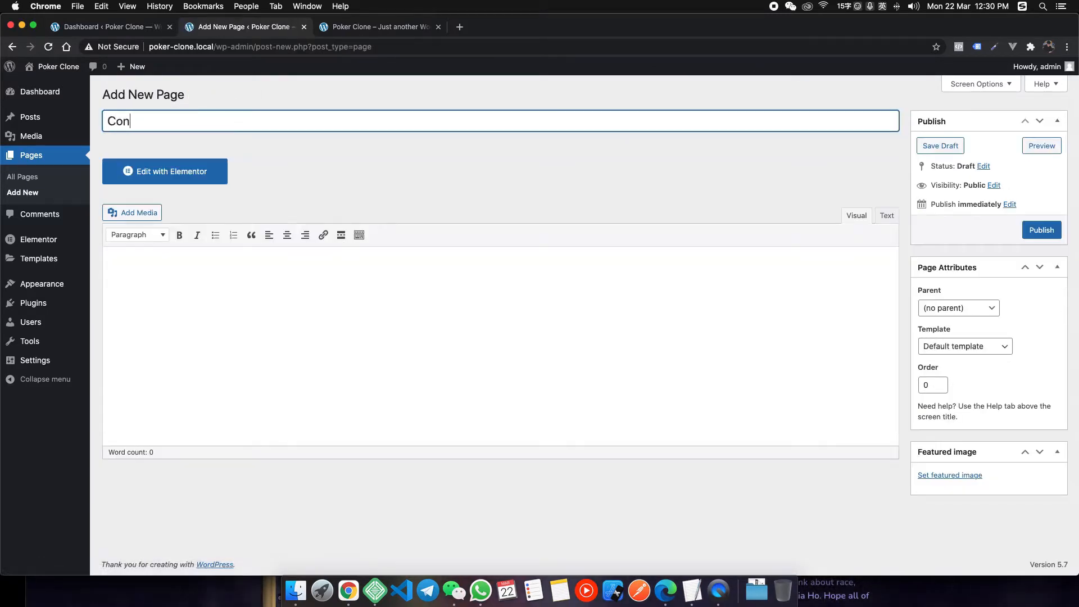
{"action": "type", "text": "tact"}
{"action": "left_click", "coordinate": [1041, 230]}
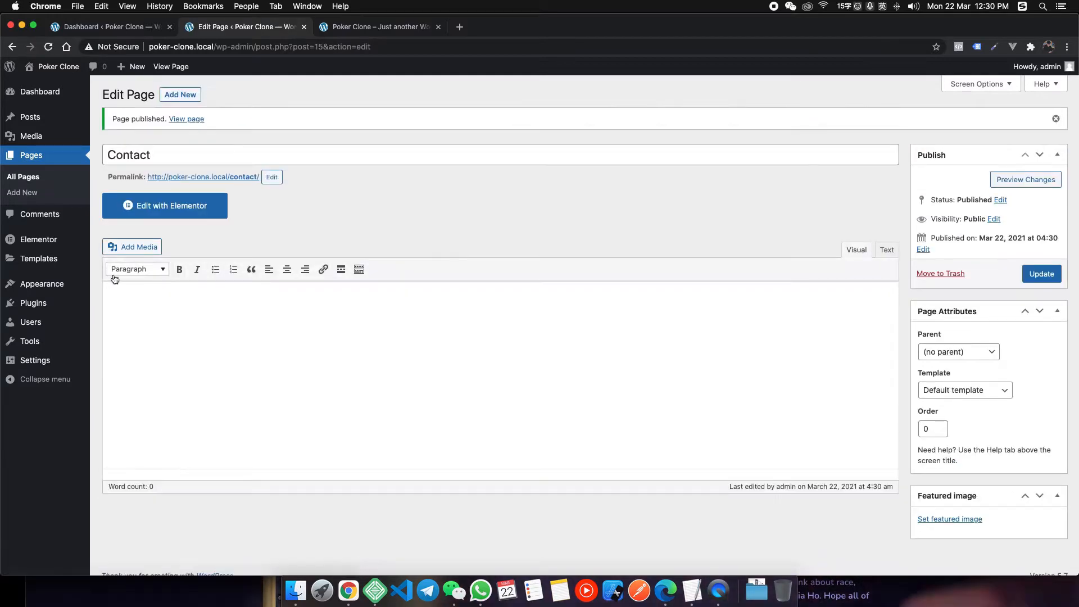
{"action": "mouse_move", "coordinate": [61, 289]}
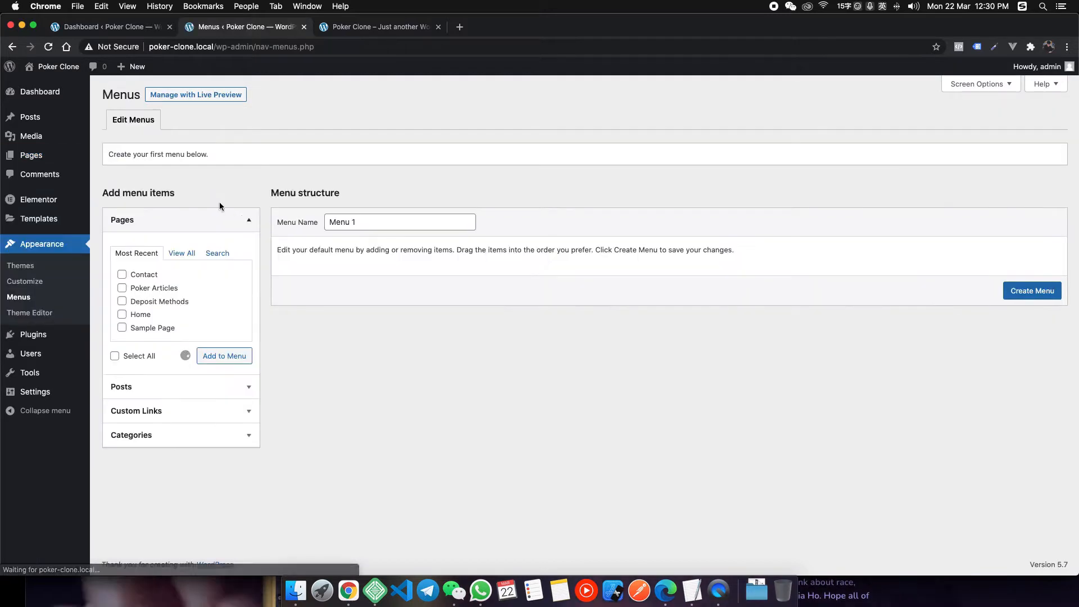
Name the menu 'Default Menu' and add a Reviews custom link.
{"action": "triple_click", "coordinate": [394, 227]}
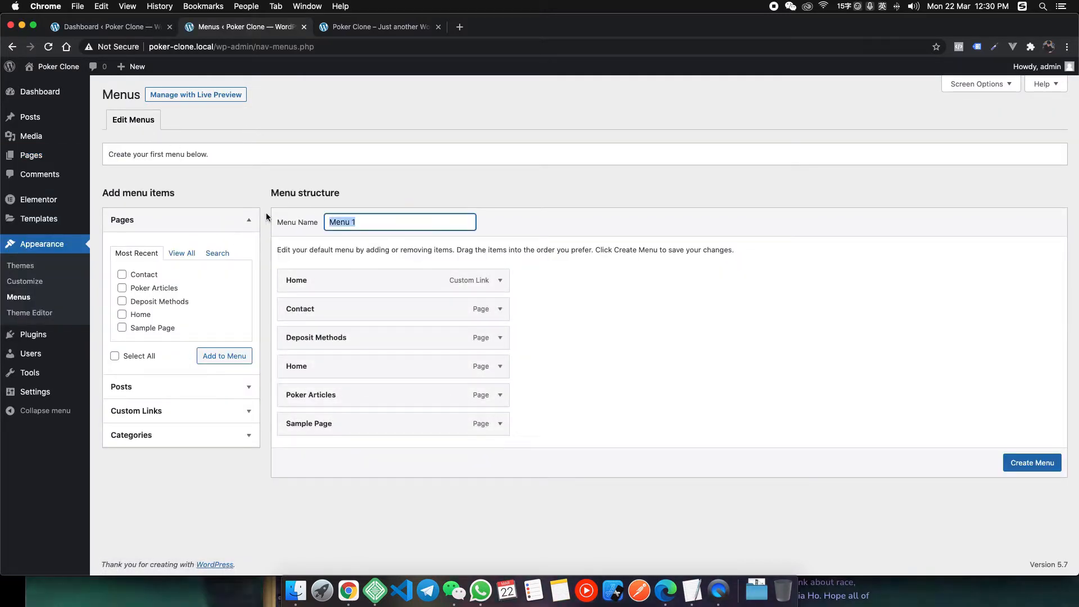
{"action": "type", "text": "Default Menu"}
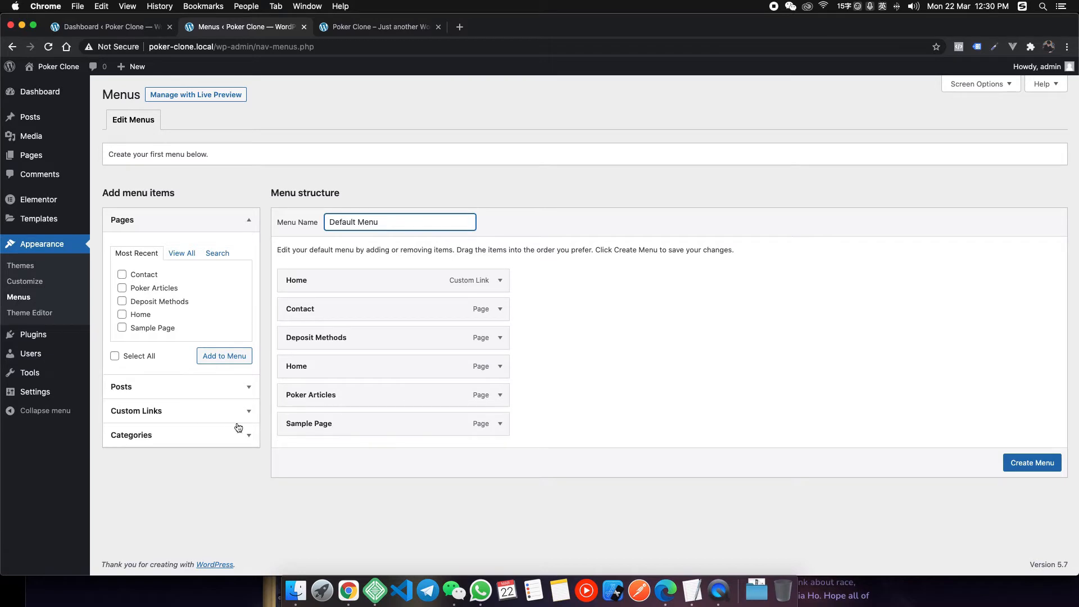
{"action": "left_click", "coordinate": [158, 409]}
{"action": "left_click", "coordinate": [199, 306]}
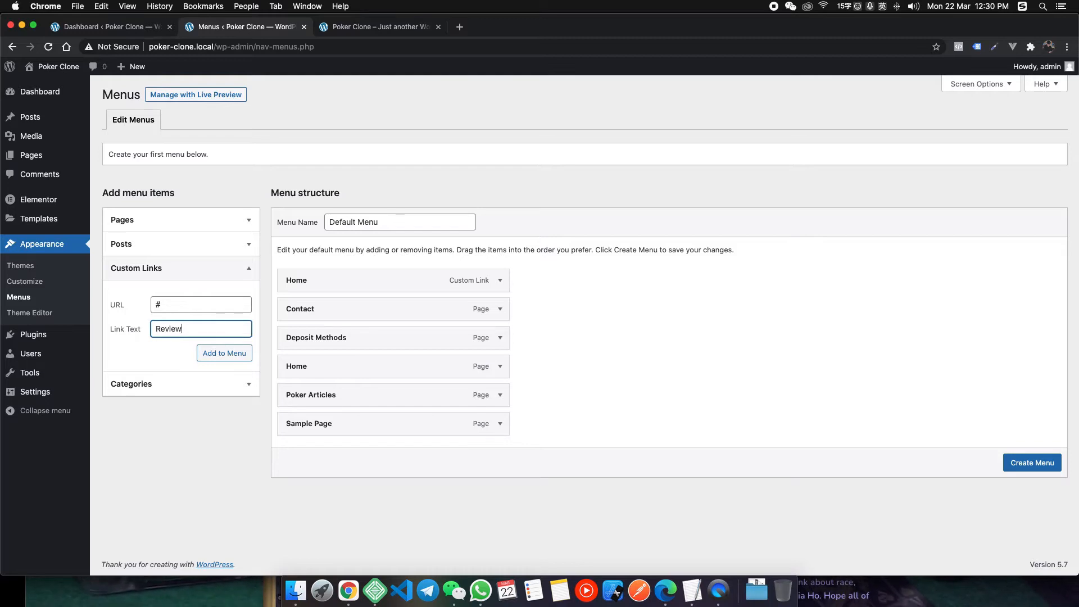
{"action": "left_click", "coordinate": [239, 353]}
Reorder items to Home, Reviews, Deposit Methods, Poker Articles.
{"action": "left_click_drag", "start_coordinate": [337, 450], "coordinate": [275, 309]}
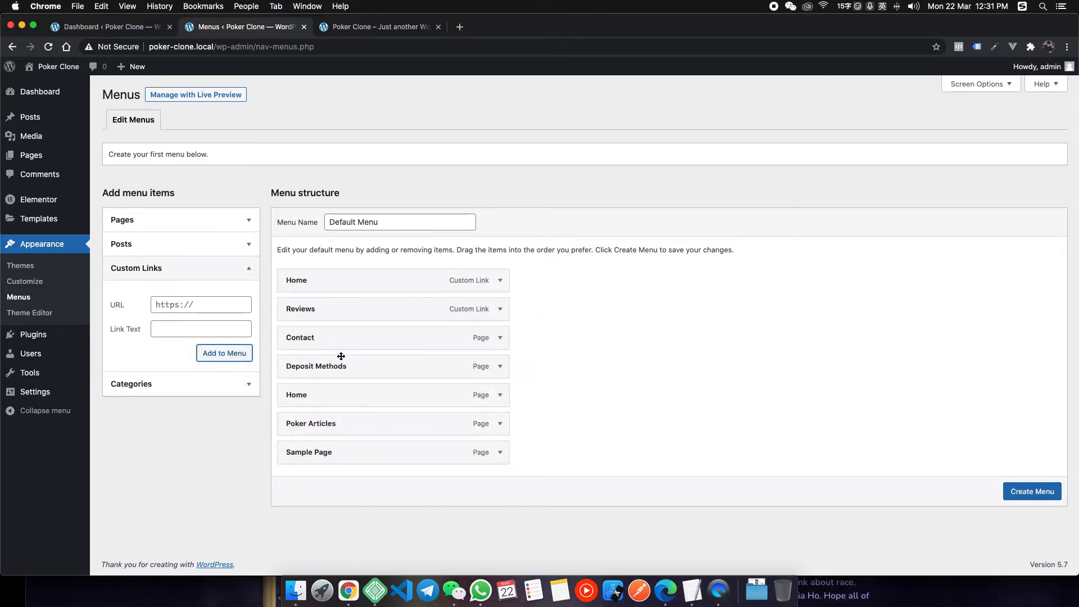
{"action": "left_click_drag", "start_coordinate": [342, 363], "coordinate": [242, 333]}
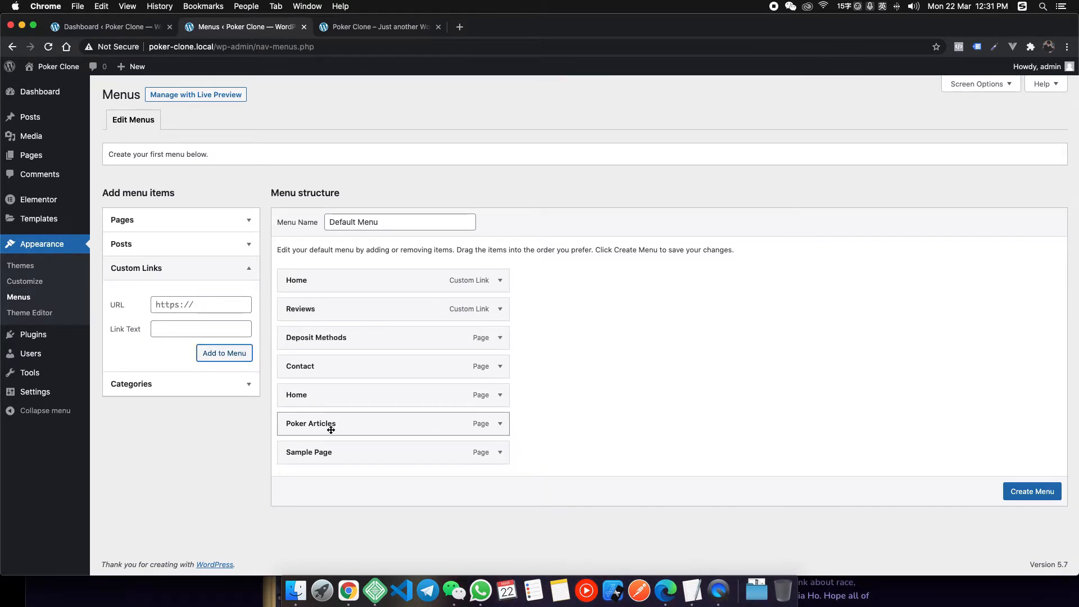
{"action": "left_click_drag", "start_coordinate": [331, 430], "coordinate": [275, 368]}
Remove the duplicate Home page and Sample Page items, then create the menu.
{"action": "left_click", "coordinate": [489, 424]}
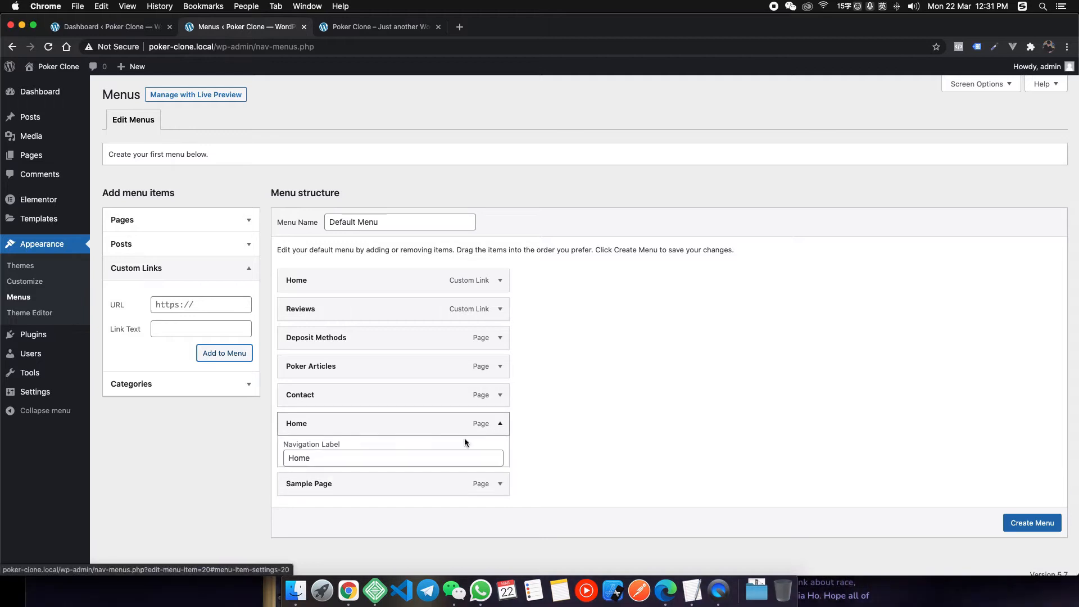
{"action": "scroll", "coordinate": [339, 491], "scroll_direction": "down", "scroll_amount": 3}
{"action": "left_click", "coordinate": [295, 443]}
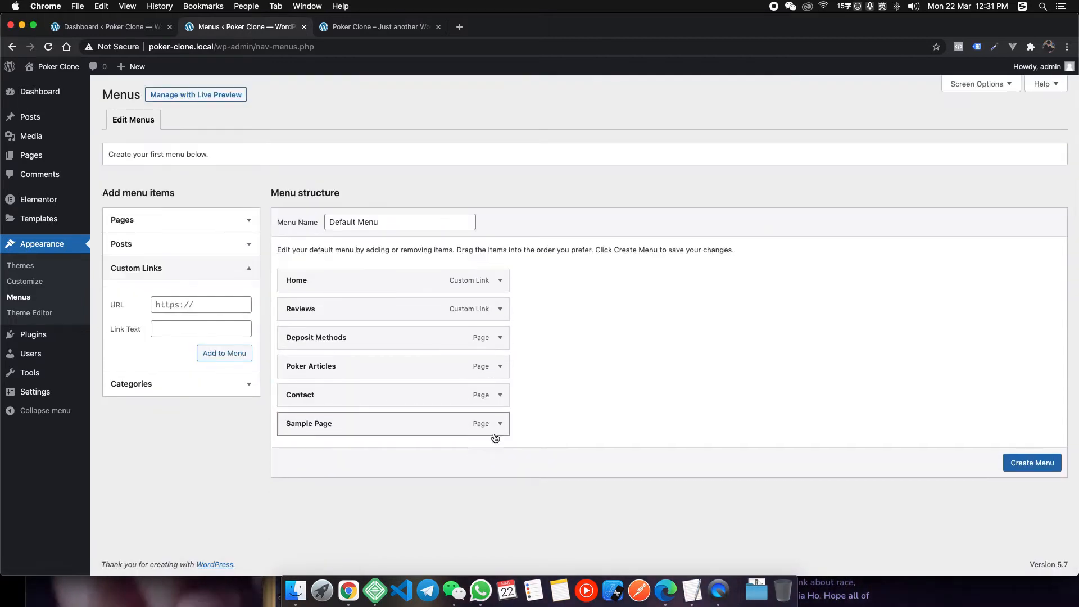
{"action": "left_click", "coordinate": [496, 436]}
{"action": "scroll", "coordinate": [317, 526], "scroll_direction": "down", "scroll_amount": 2}
{"action": "left_click", "coordinate": [301, 474]}
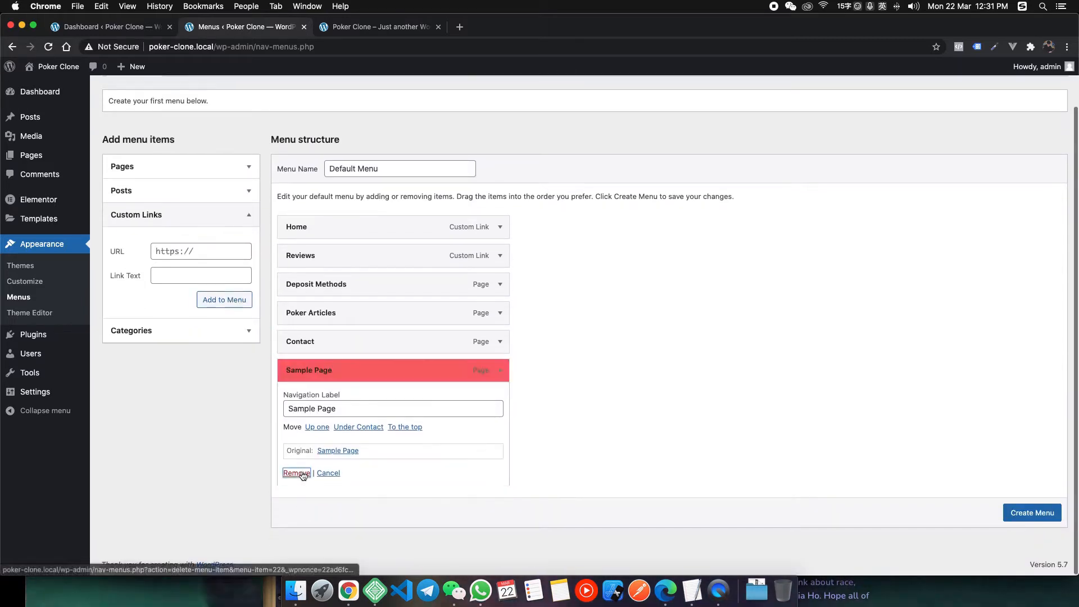
{"action": "left_click", "coordinate": [500, 280]}
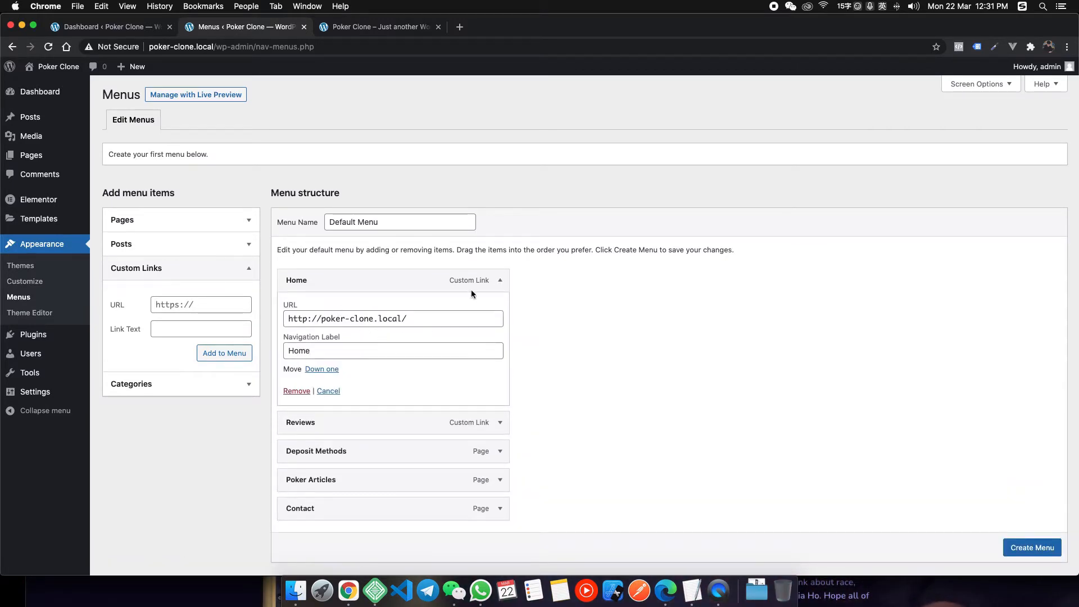
{"action": "left_click", "coordinate": [499, 280]}
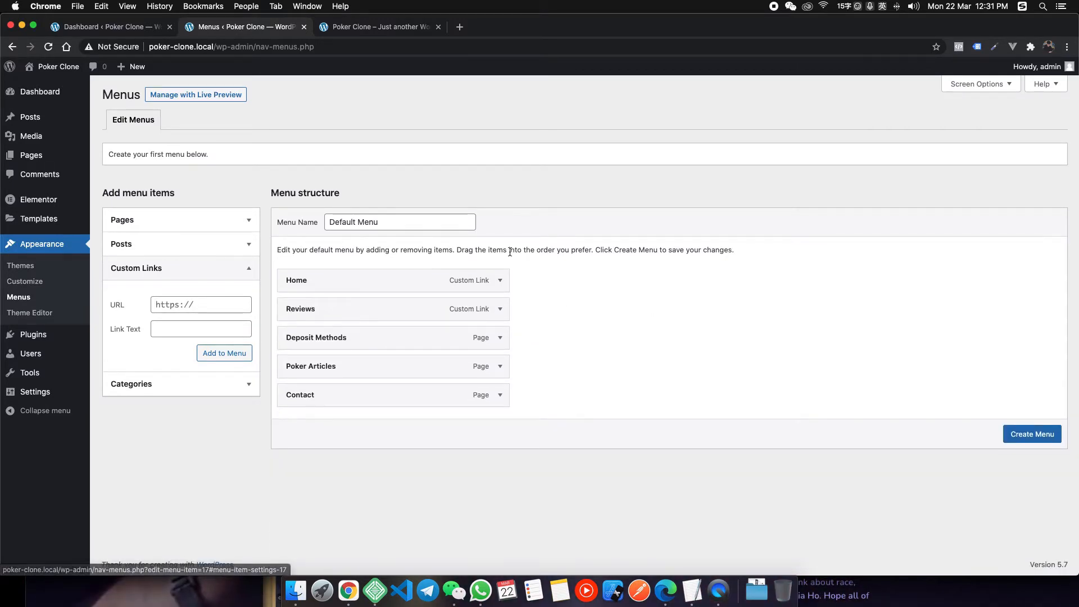
{"action": "left_click", "coordinate": [1032, 434]}
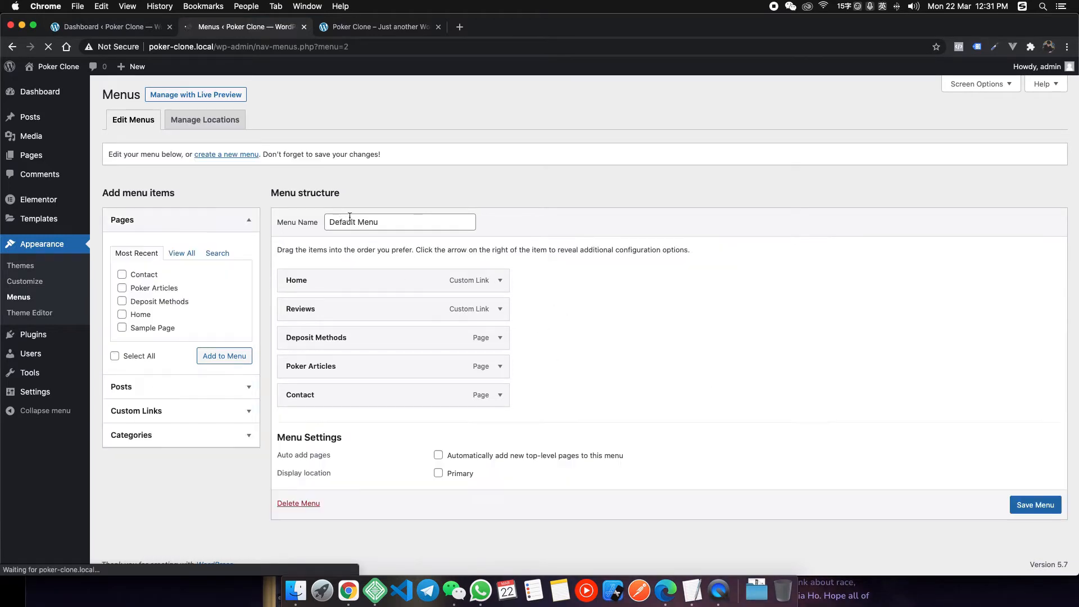
In Reading settings, set a static homepage to the Home page and save.
{"action": "left_click", "coordinate": [304, 27]}
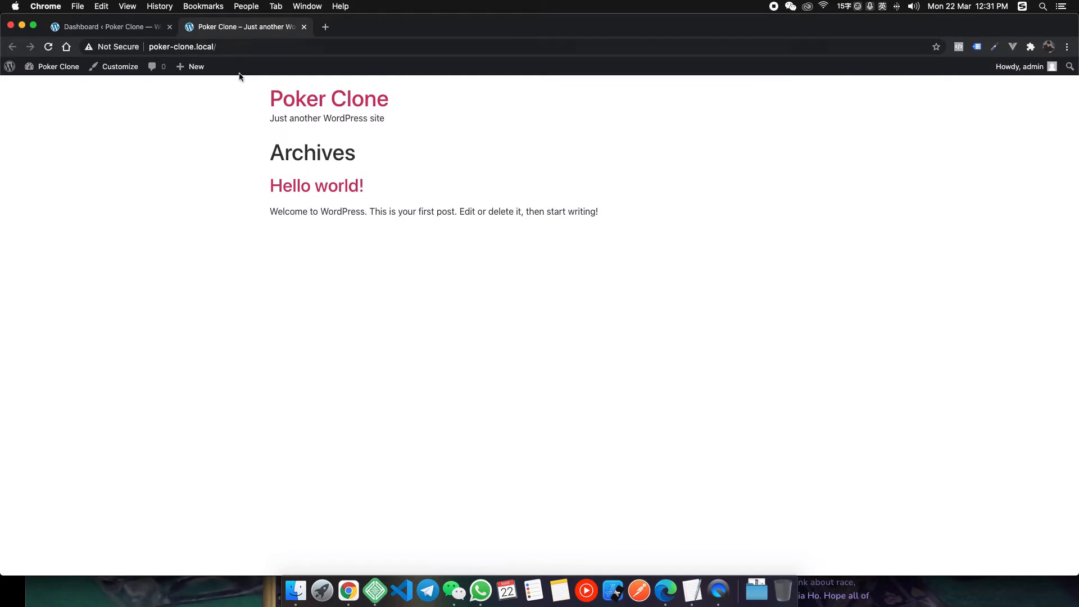
{"action": "left_click", "coordinate": [86, 26]}
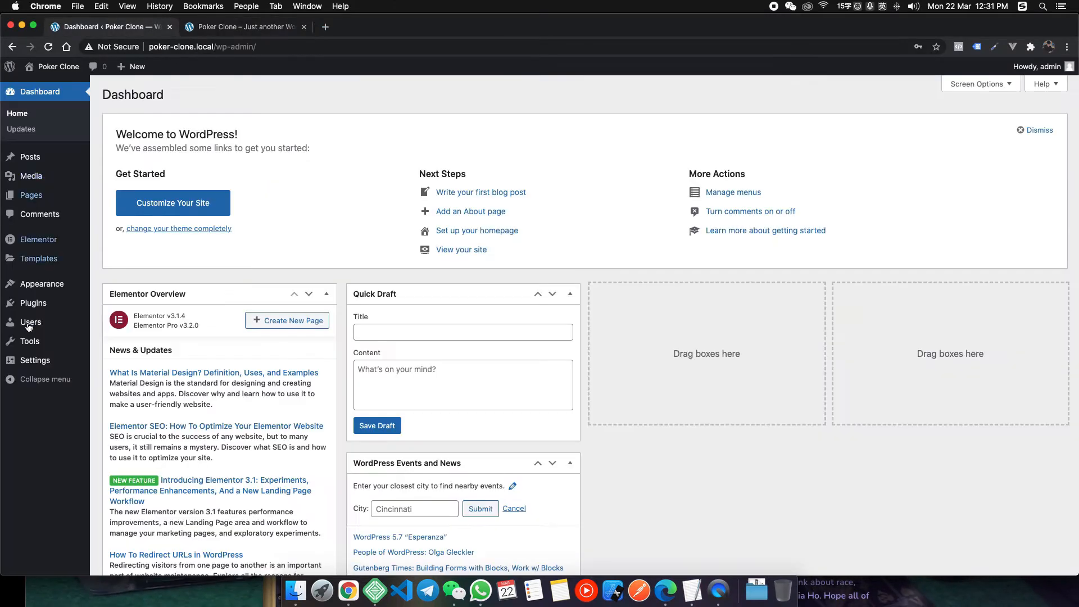
{"action": "mouse_move", "coordinate": [41, 364]}
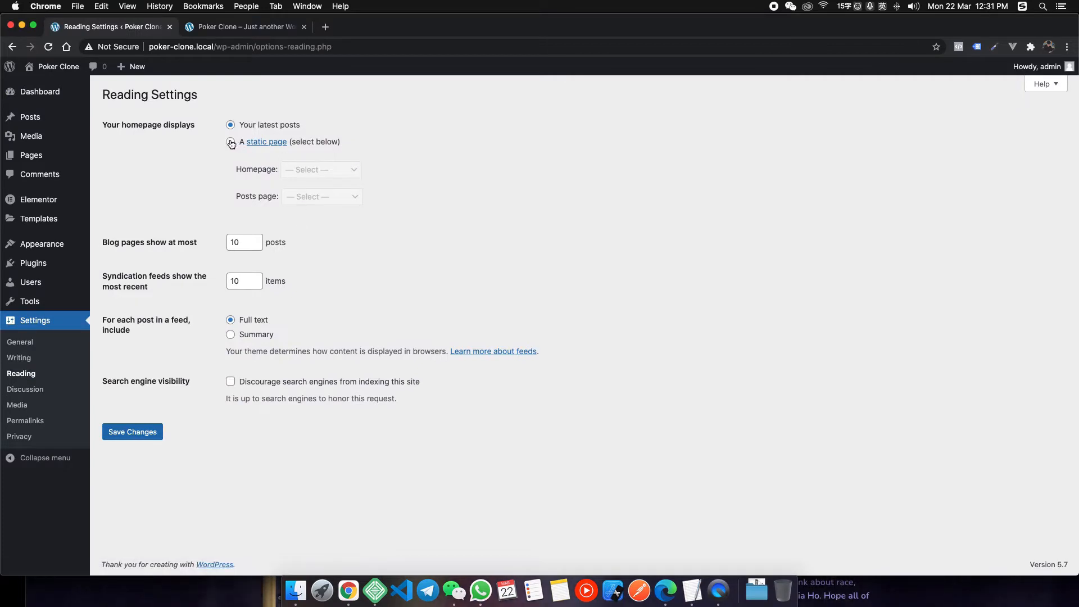
{"action": "left_click", "coordinate": [231, 142]}
{"action": "left_click", "coordinate": [320, 169]}
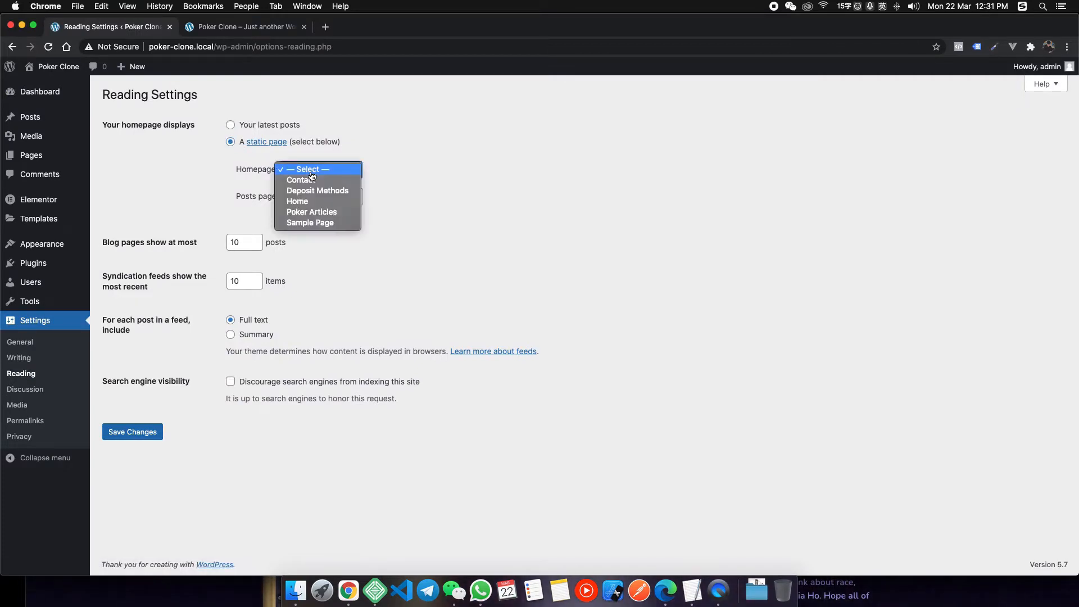
{"action": "left_click", "coordinate": [313, 202]}
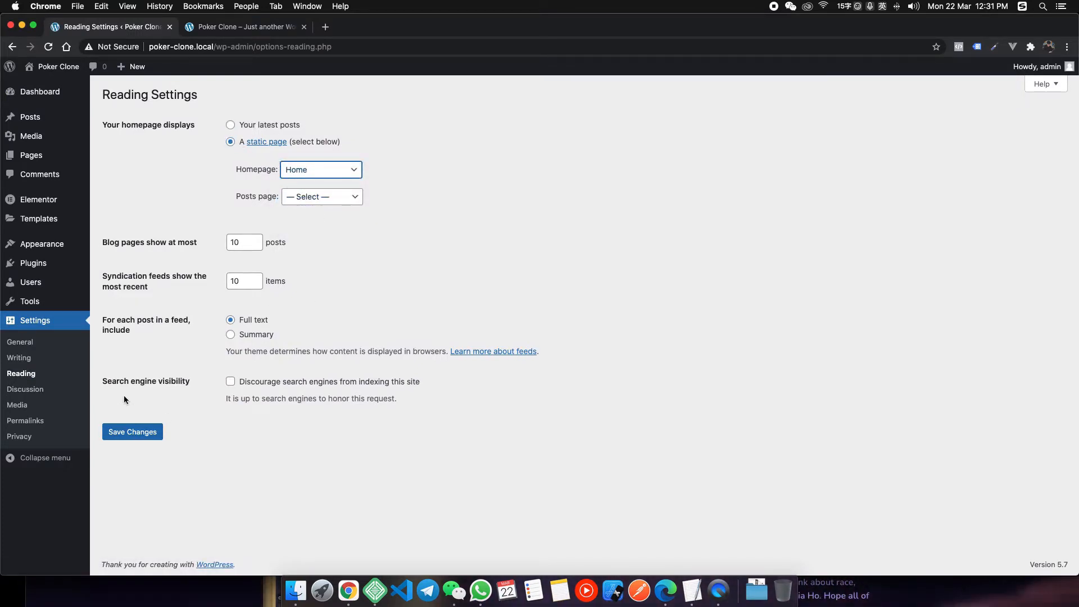
{"action": "left_click", "coordinate": [133, 432]}
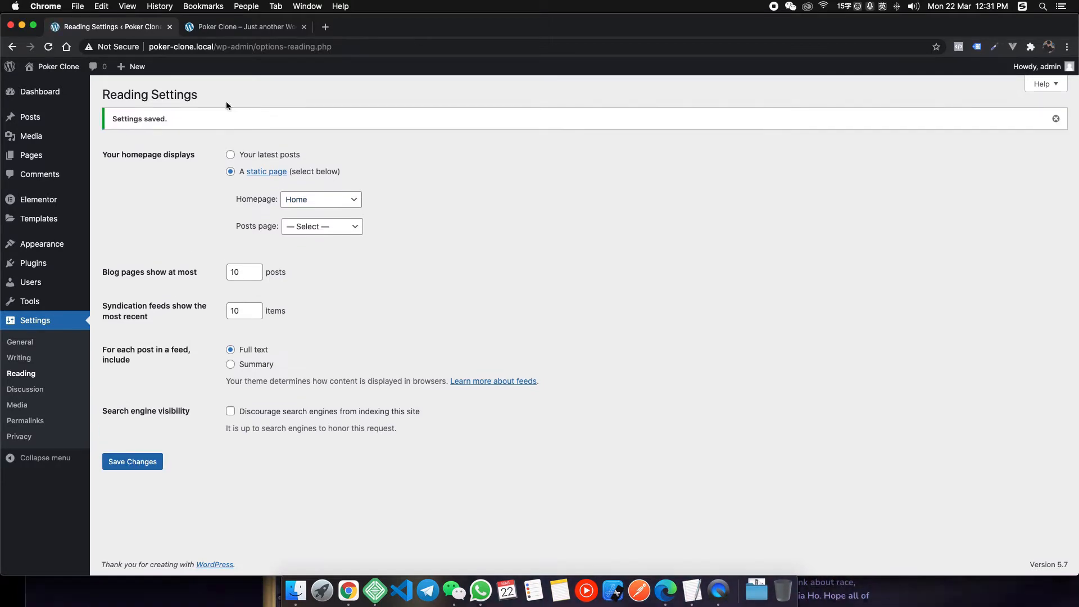
Check the Home page on the live site, then open it in the editor.
{"action": "key", "text": "ctrl+Tab"}
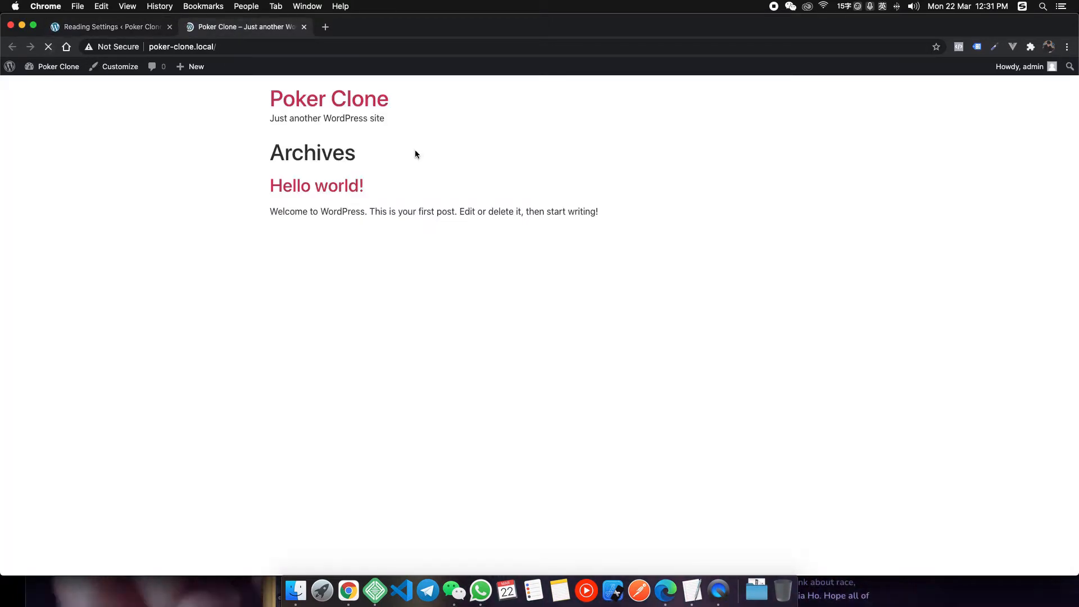
{"action": "left_click_drag", "start_coordinate": [274, 150], "coordinate": [393, 166]}
{"action": "left_click", "coordinate": [393, 167]}
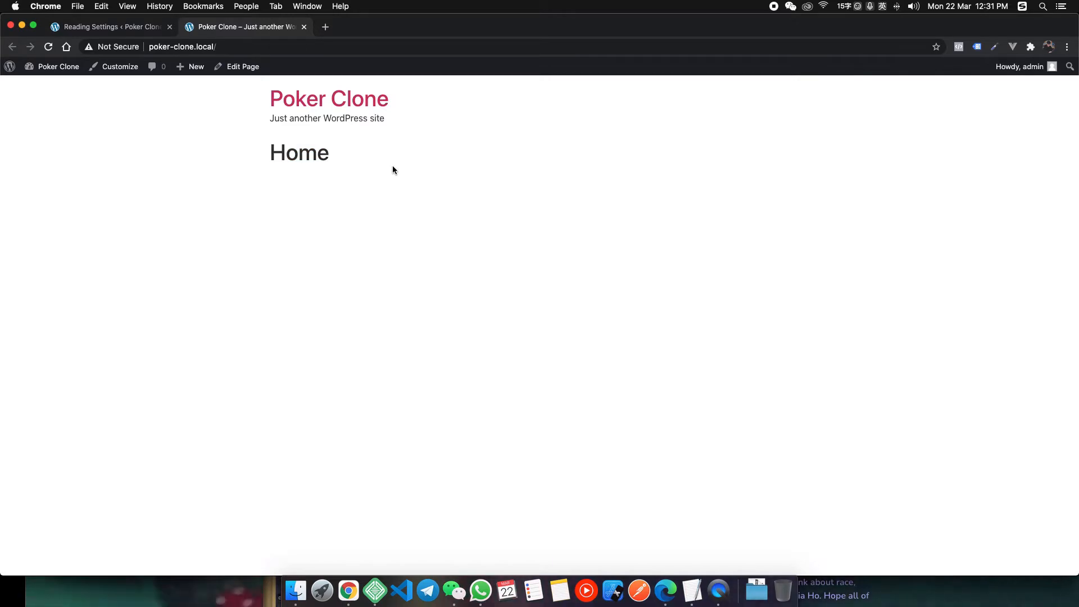
{"action": "left_click", "coordinate": [242, 67]}
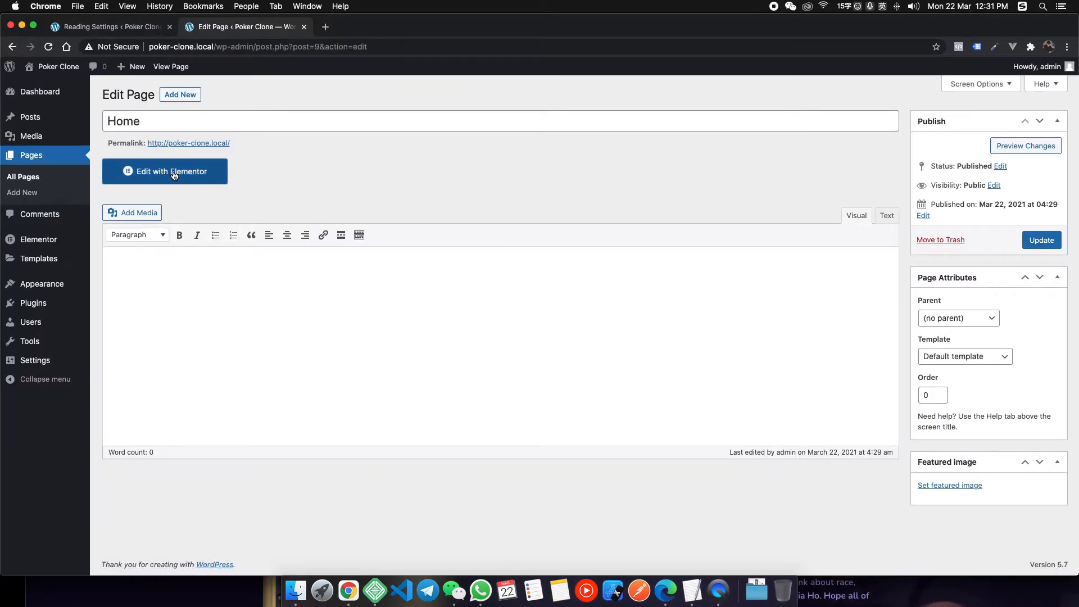
Open Home in Elementor, then bring the incognito heyhy.net reference window to the front.
{"action": "left_click", "coordinate": [174, 176]}
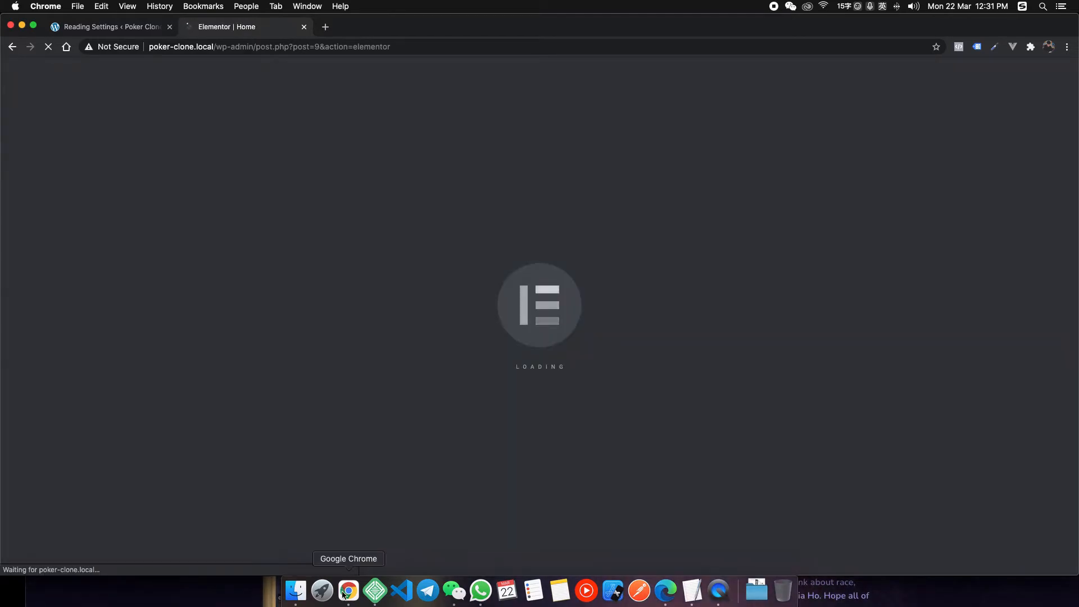
{"action": "right_click", "coordinate": [344, 594]}
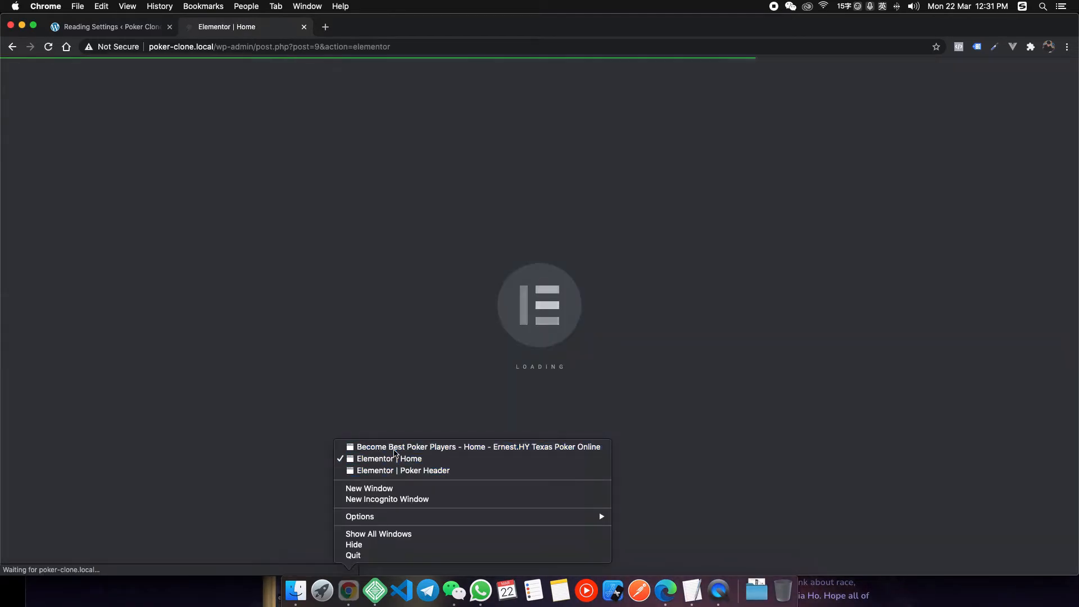
{"action": "left_click", "coordinate": [393, 446]}
{"action": "left_click_drag", "start_coordinate": [393, 246], "coordinate": [330, 68]}
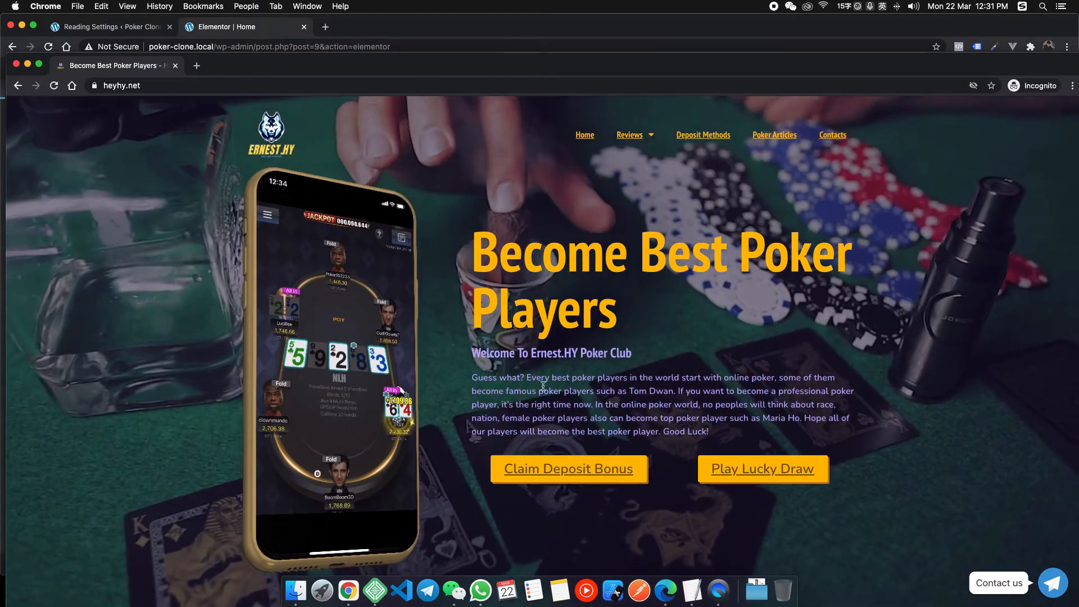
Highlight the reference hero's heading, subtitle and intro paragraph, and enlarge the window to full screen.
{"action": "triple_click", "coordinate": [479, 353]}
{"action": "left_click", "coordinate": [480, 353]}
{"action": "left_click_drag", "start_coordinate": [474, 353], "coordinate": [473, 265]}
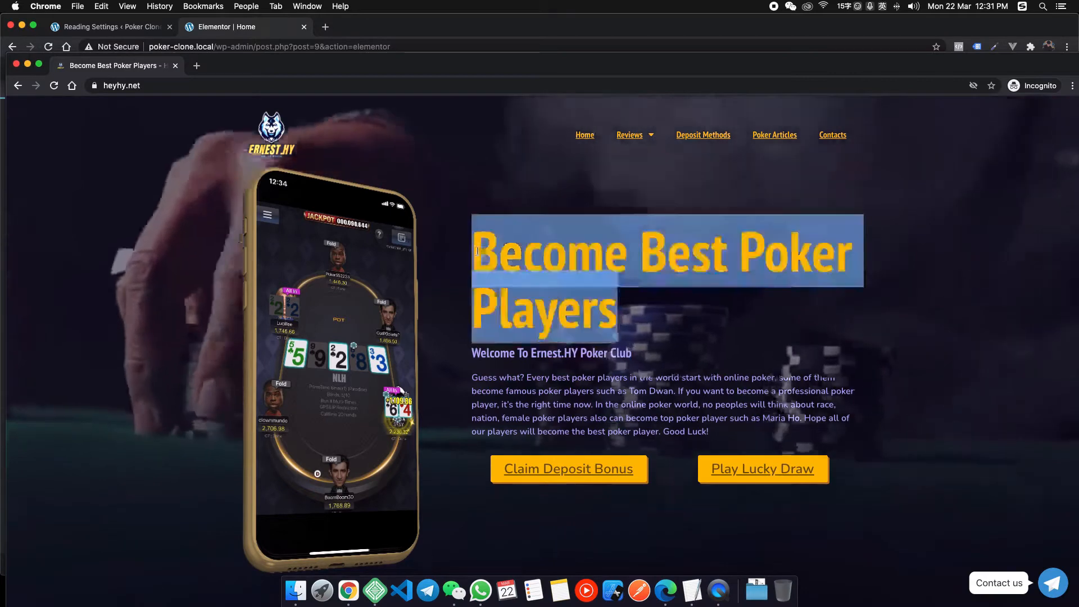
{"action": "left_click", "coordinate": [478, 353]}
{"action": "triple_click", "coordinate": [478, 352]}
{"action": "left_click", "coordinate": [478, 352]}
{"action": "triple_click", "coordinate": [484, 388]}
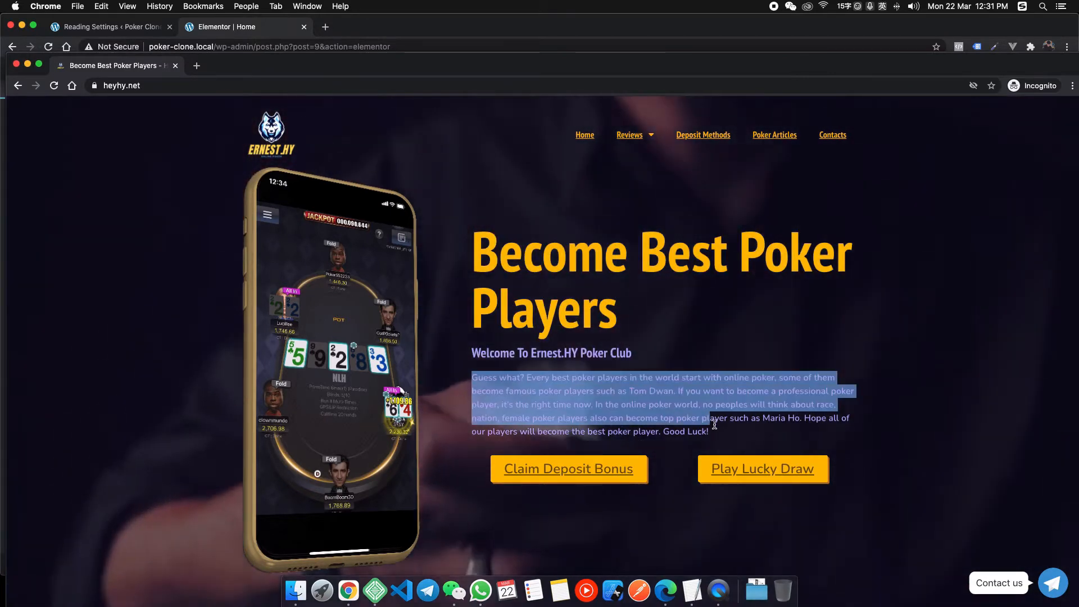
{"action": "left_click_drag", "start_coordinate": [583, 67], "coordinate": [578, 28]}
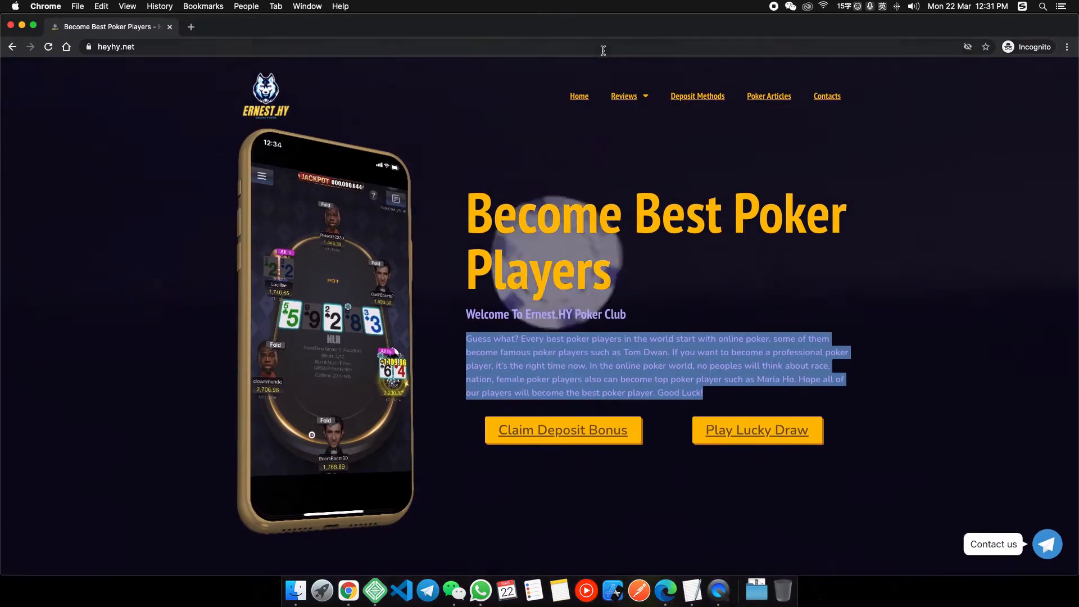
{"action": "left_click", "coordinate": [795, 322]}
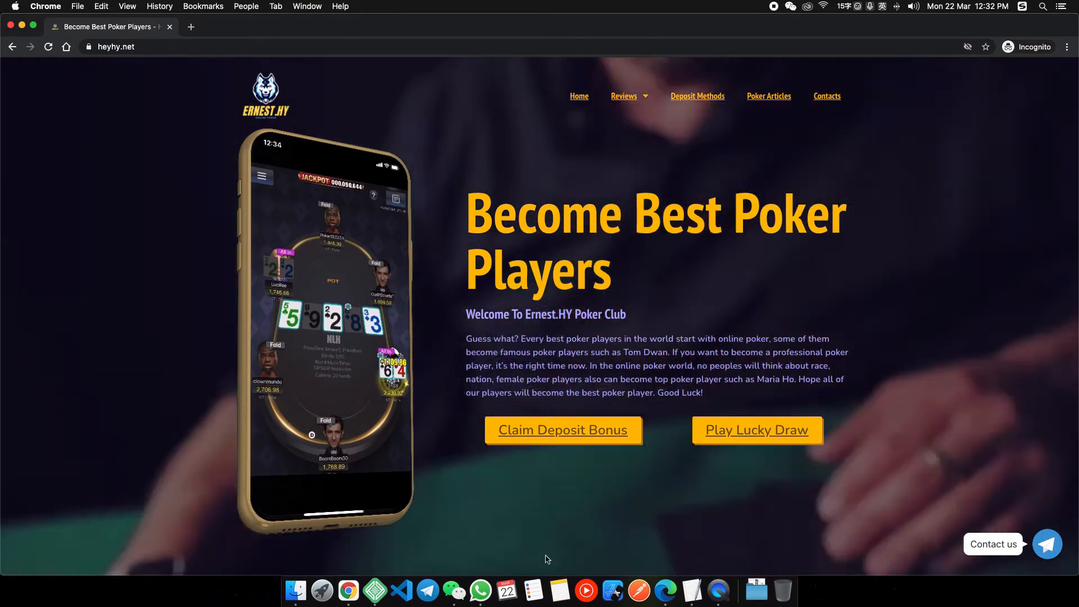
Launch TextEdit, move the note to the upper right and write a 'Heading Color' line.
{"action": "key", "text": "super+space"}
{"action": "type", "text": "text"}
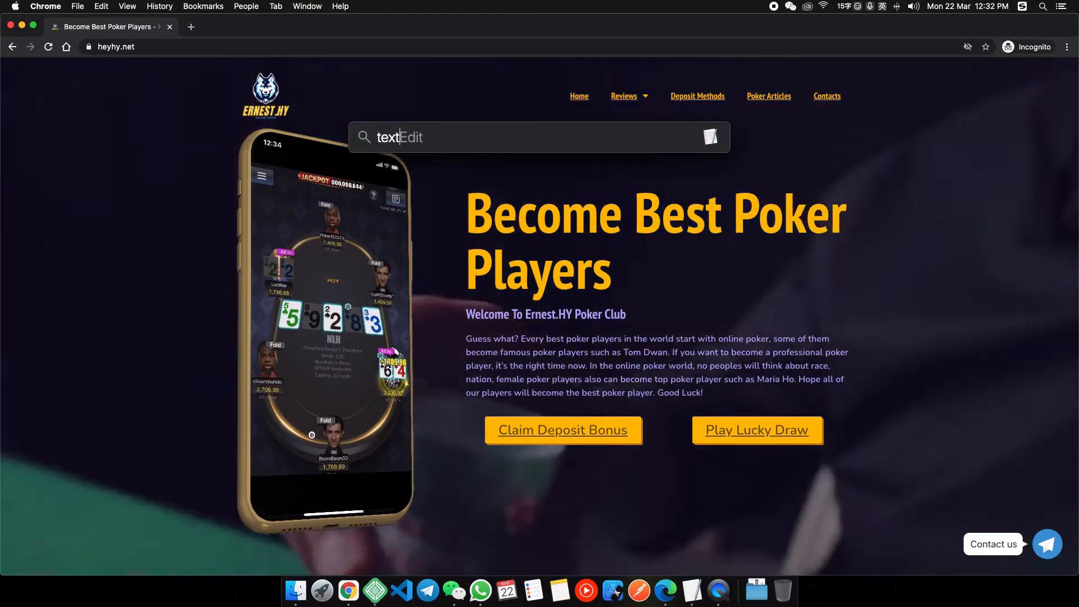
{"action": "key", "text": "Return"}
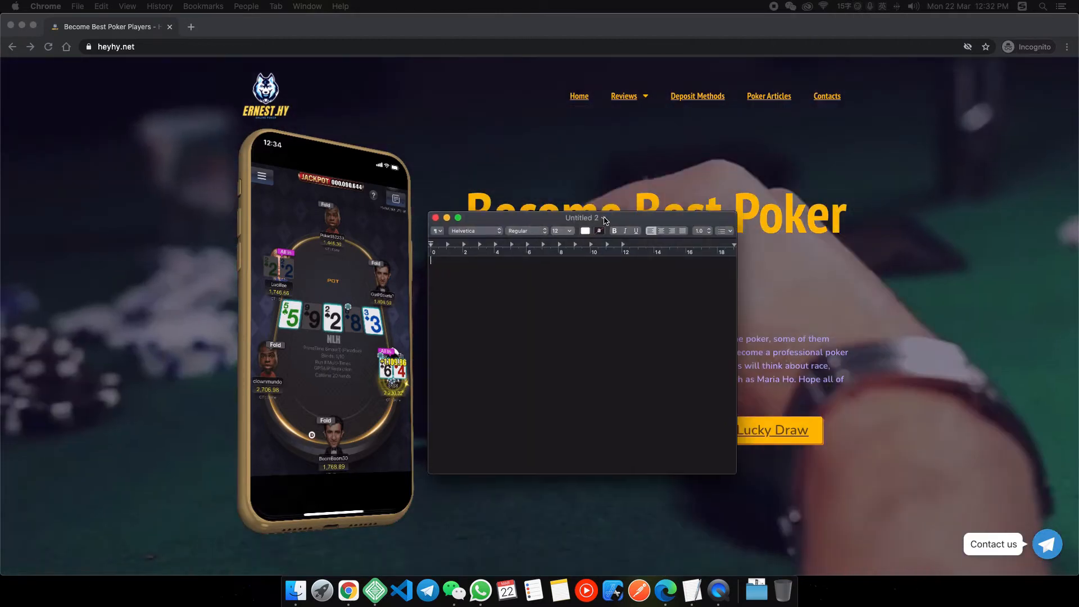
{"action": "left_click_drag", "start_coordinate": [605, 220], "coordinate": [900, 91]}
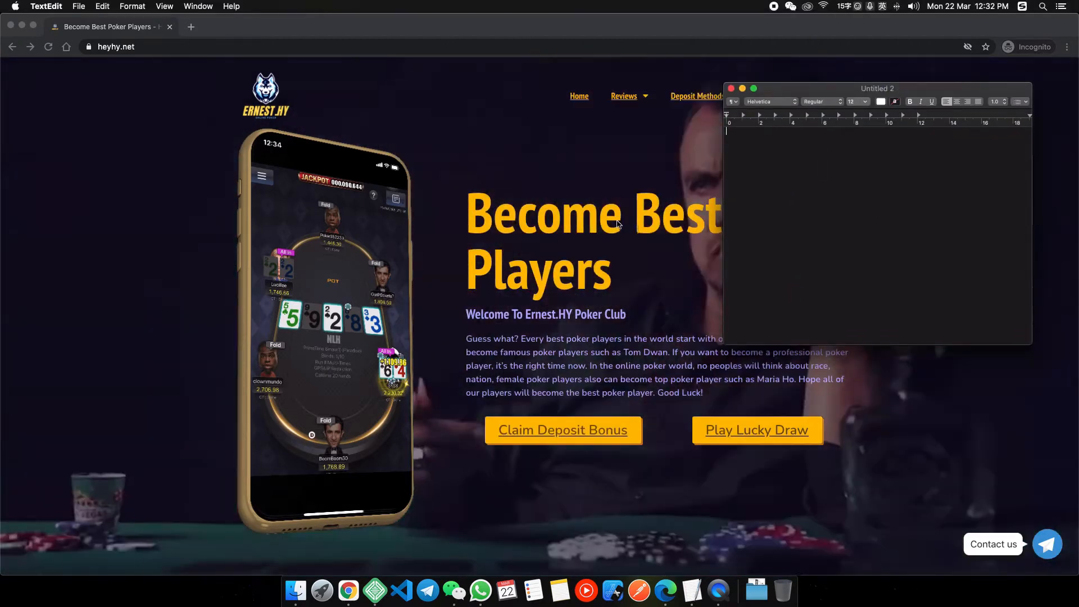
{"action": "type", "text": "r "}
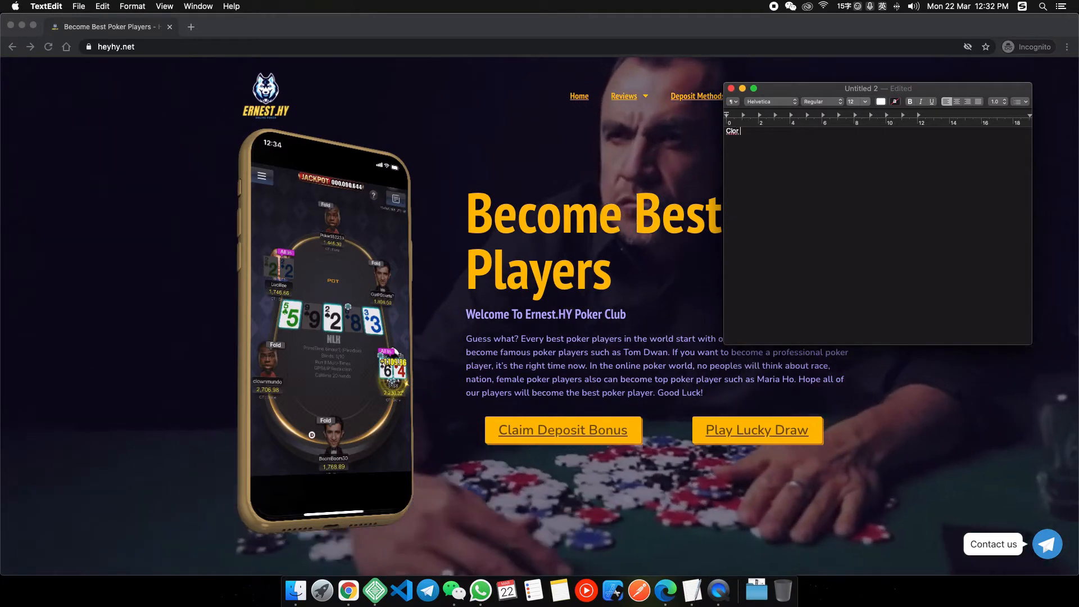
{"action": "type", "text": "olor"}
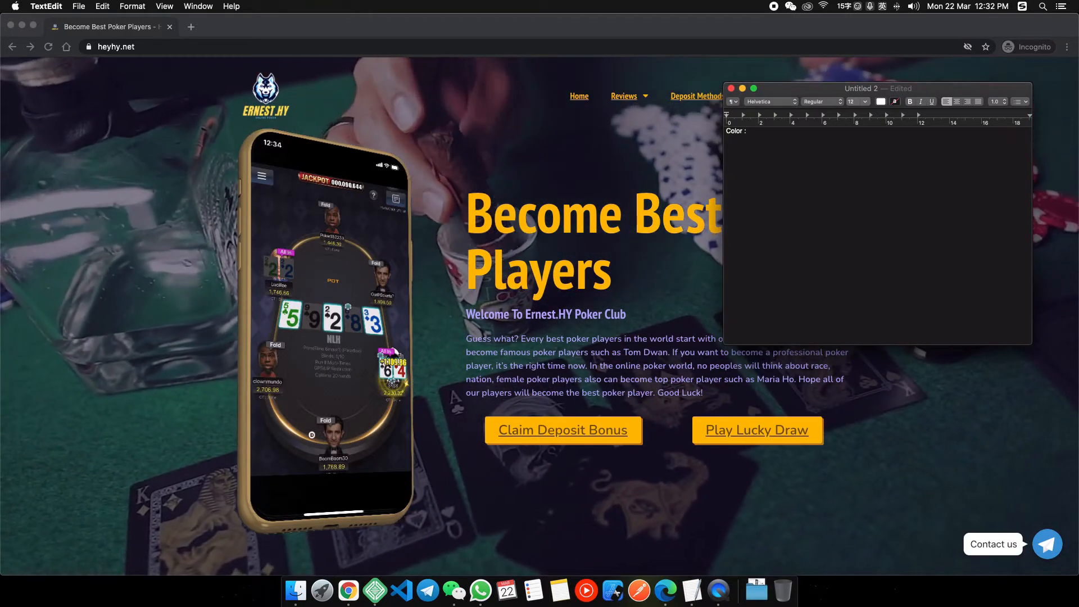
{"action": "type", "text": "He"}
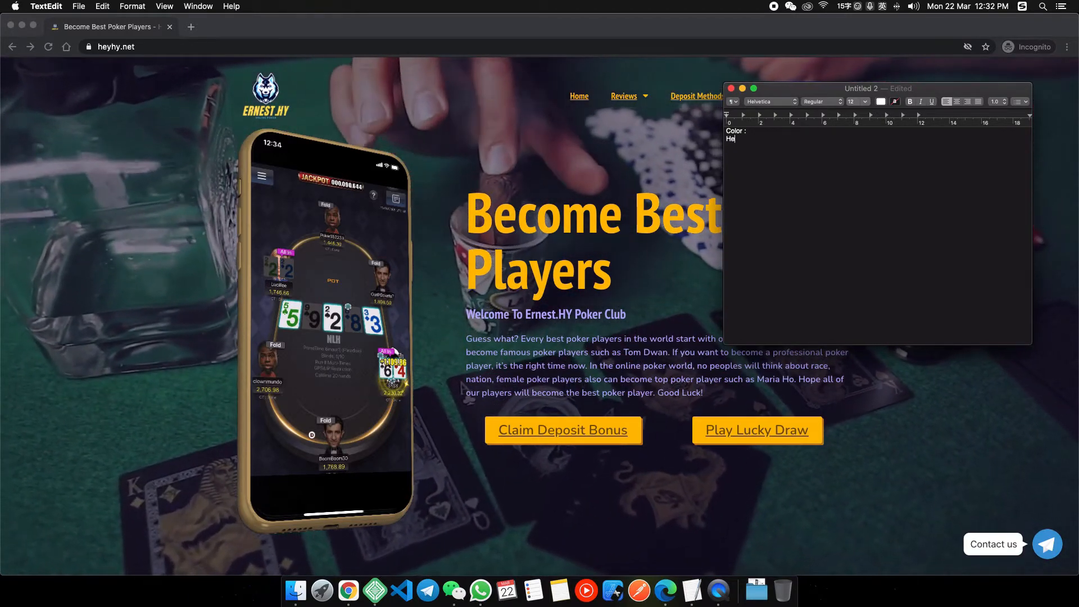
{"action": "type", "text": "ading Color"}
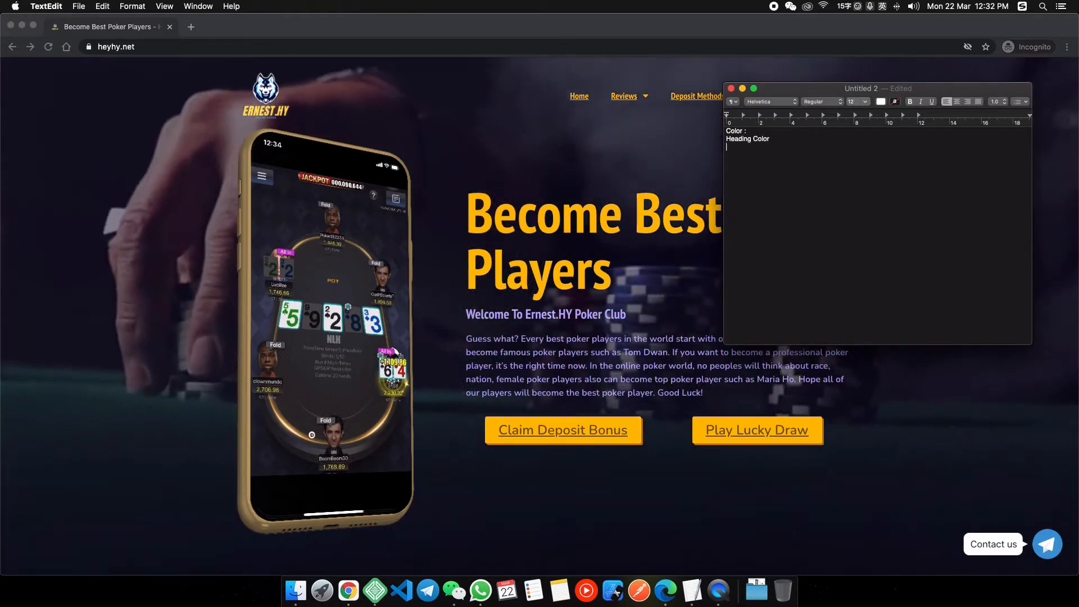
{"action": "key", "text": "Return"}
Open Chrome DevTools on the reference site and inspect the hero h1 heading's styles.
{"action": "key", "text": "super+Tab"}
{"action": "right_click", "coordinate": [809, 234]}
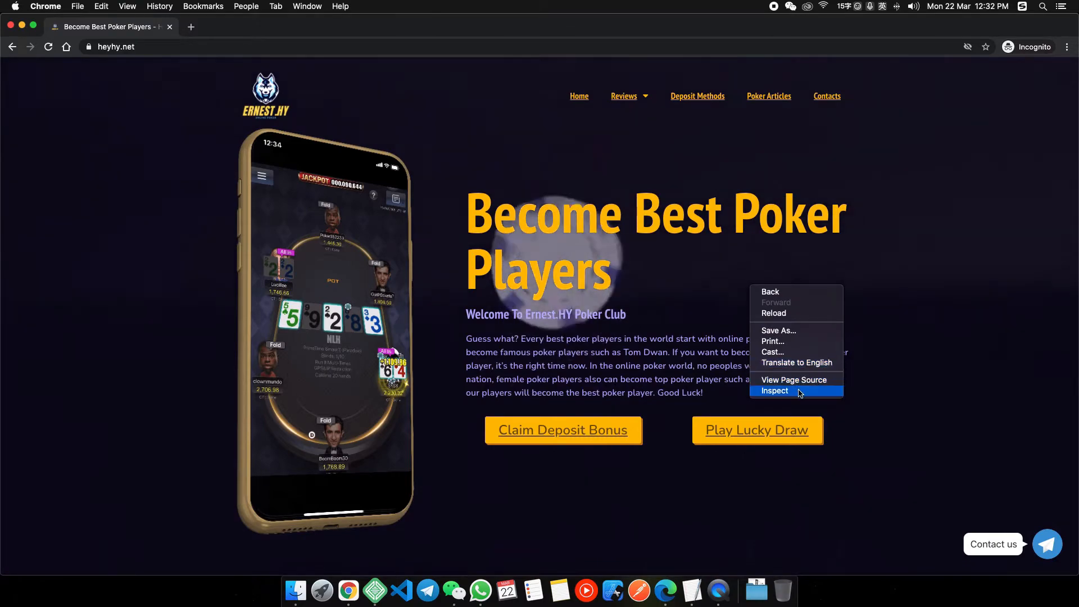
{"action": "left_click", "coordinate": [798, 391]}
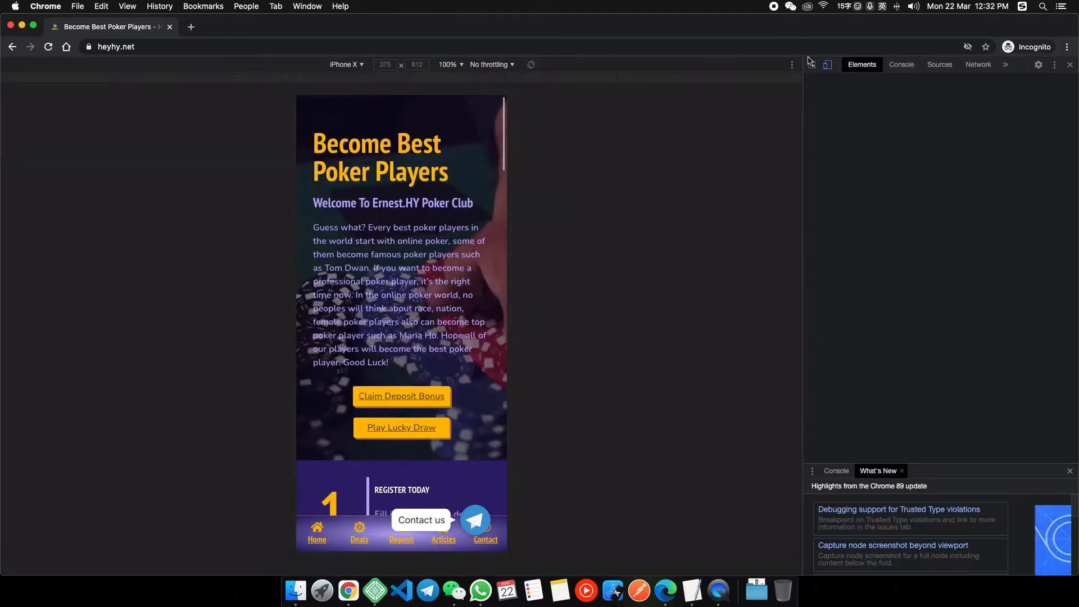
{"action": "left_click", "coordinate": [812, 64]}
{"action": "key", "text": "super+shift+m"}
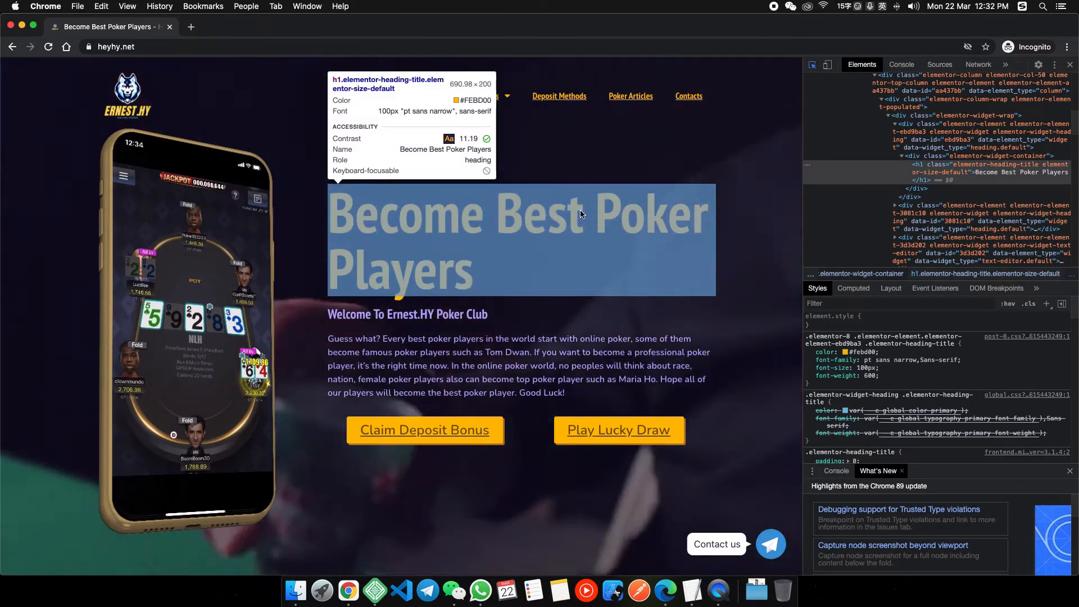
{"action": "left_click", "coordinate": [581, 214]}
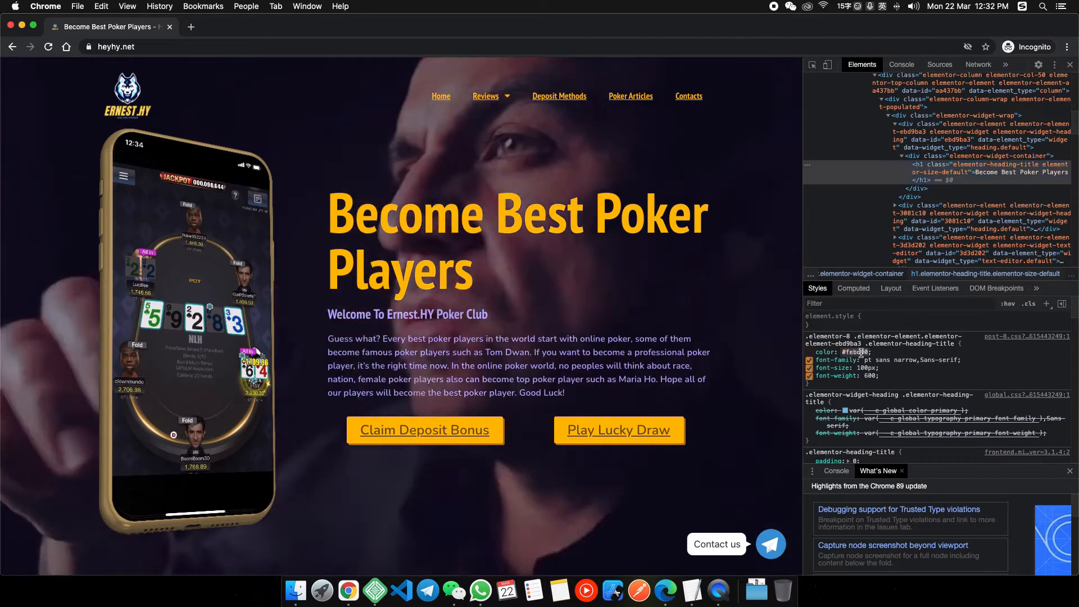
Record 'Yellow: #febd00' in the colour notes.
{"action": "left_click", "coordinate": [696, 592]}
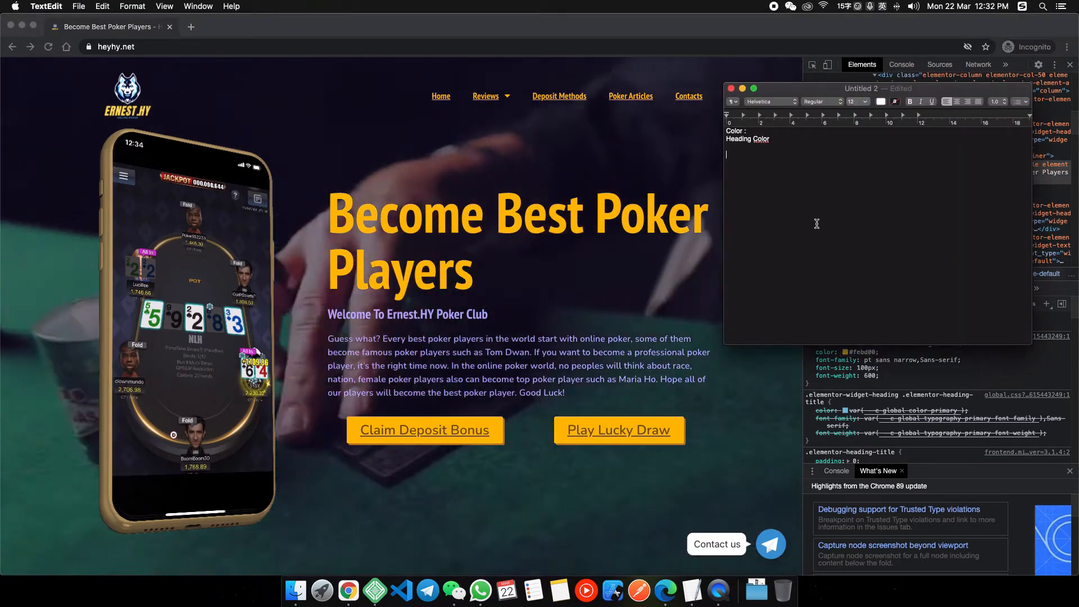
{"action": "type", "text": "Yellow:"}
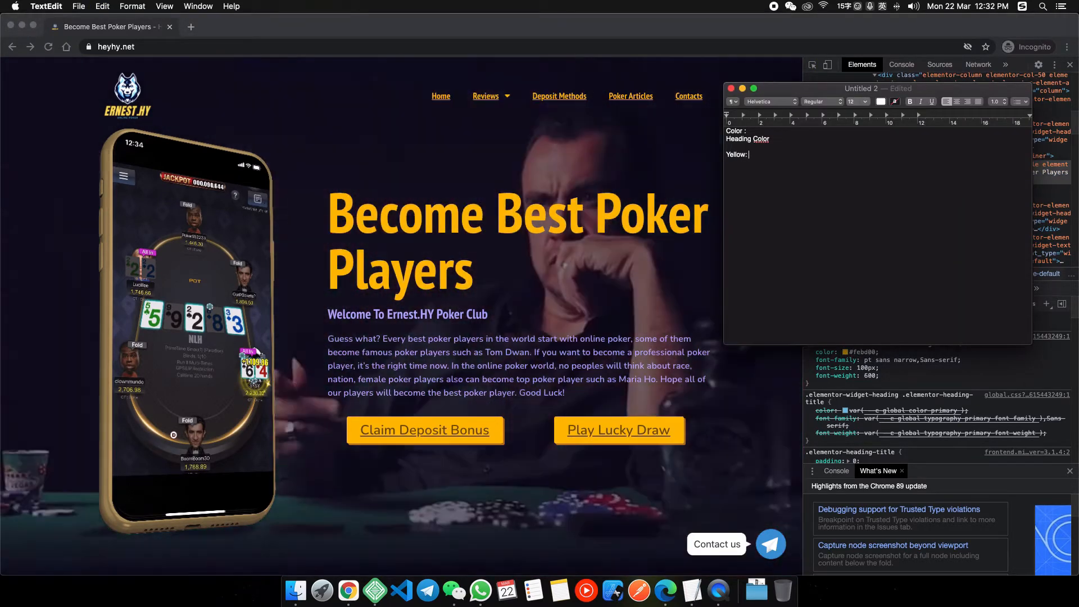
{"action": "type", "text": "#febd00"}
{"action": "key", "text": "BackSpace"}
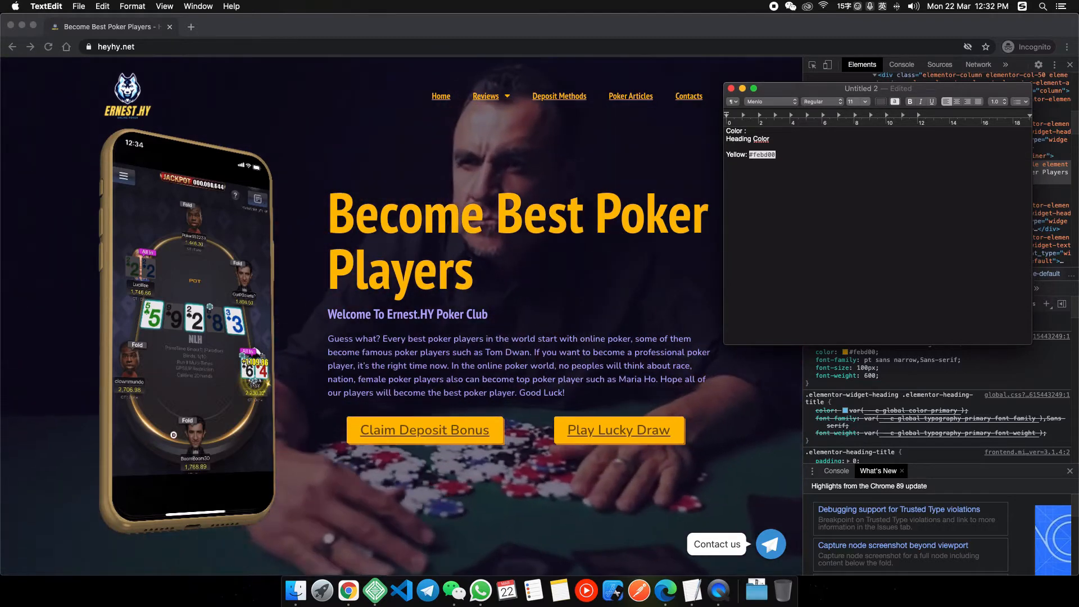
{"action": "key", "text": "Return"}
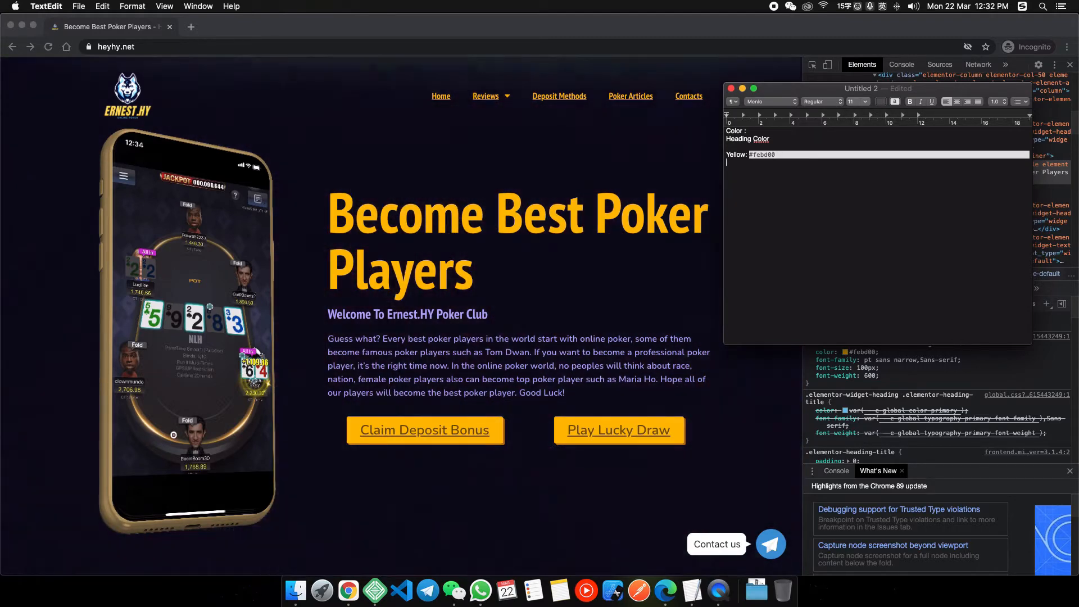
Inspect the Welcome To Ernest.HY subheading's styles to find its colour.
{"action": "left_click", "coordinate": [485, 352]}
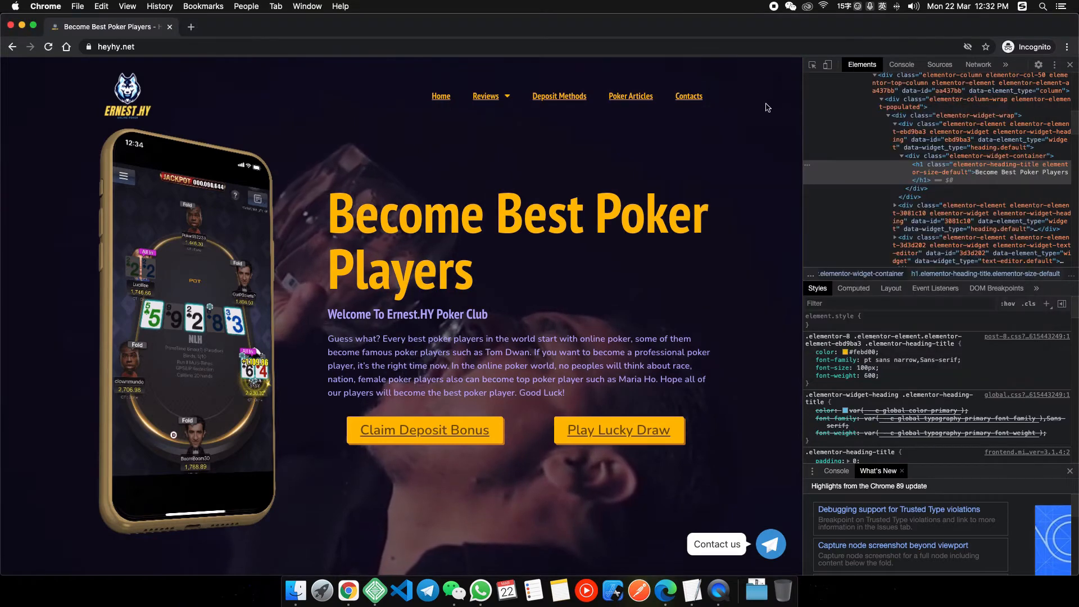
{"action": "key", "text": "super+shift+c"}
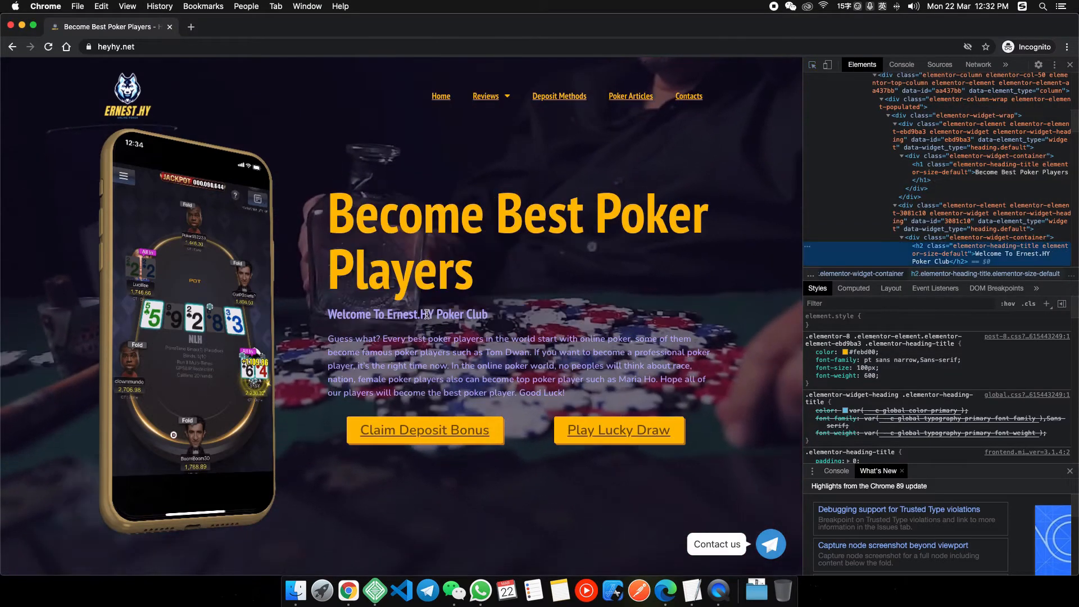
{"action": "left_click", "coordinate": [427, 314]}
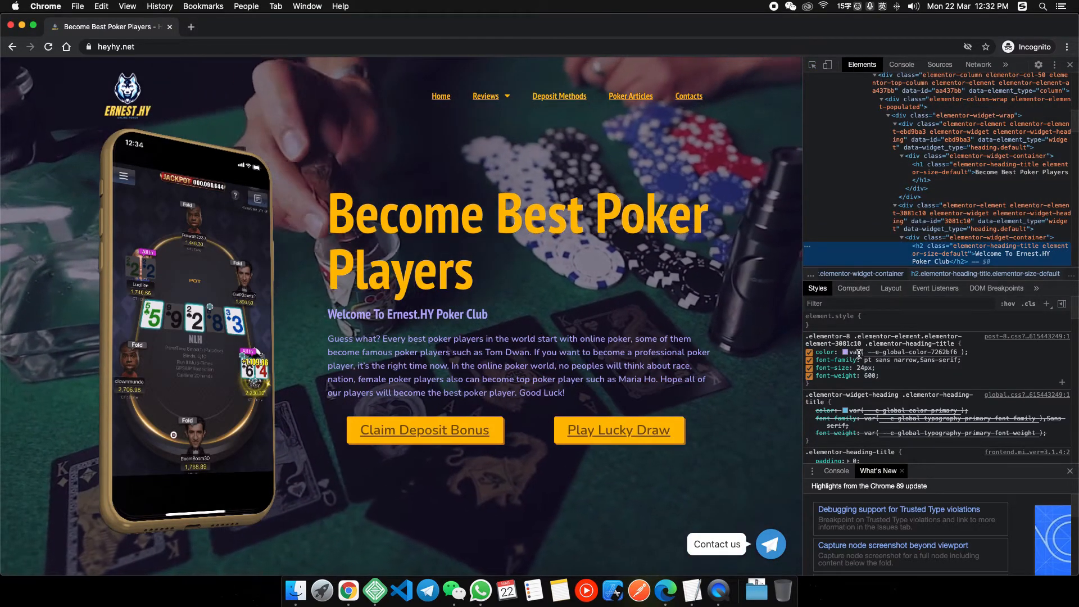
{"action": "scroll", "coordinate": [925, 263], "scroll_direction": "down", "scroll_amount": 1}
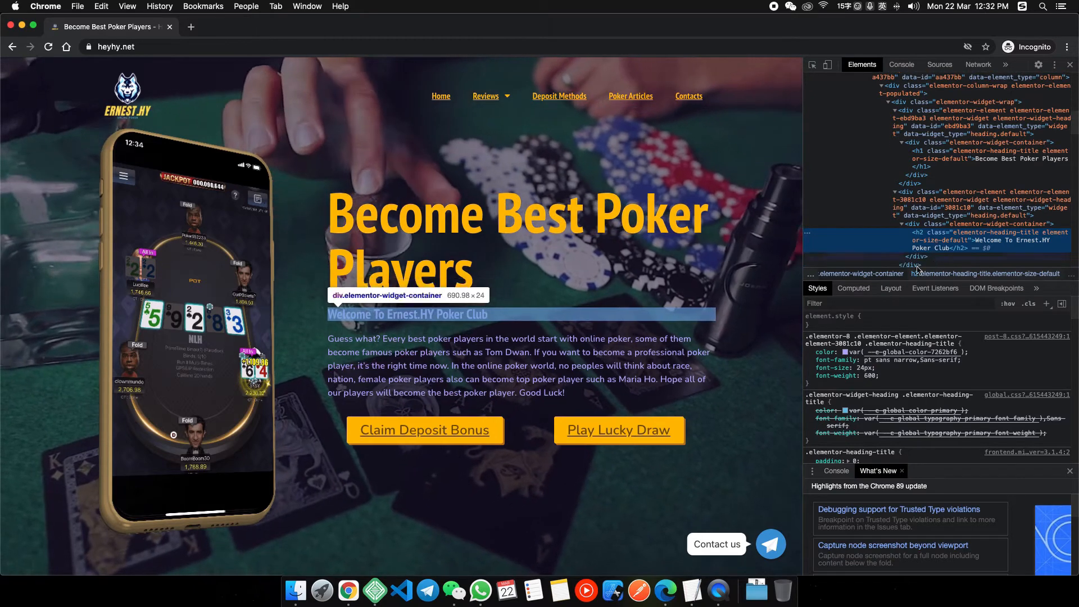
{"action": "left_click", "coordinate": [813, 66]}
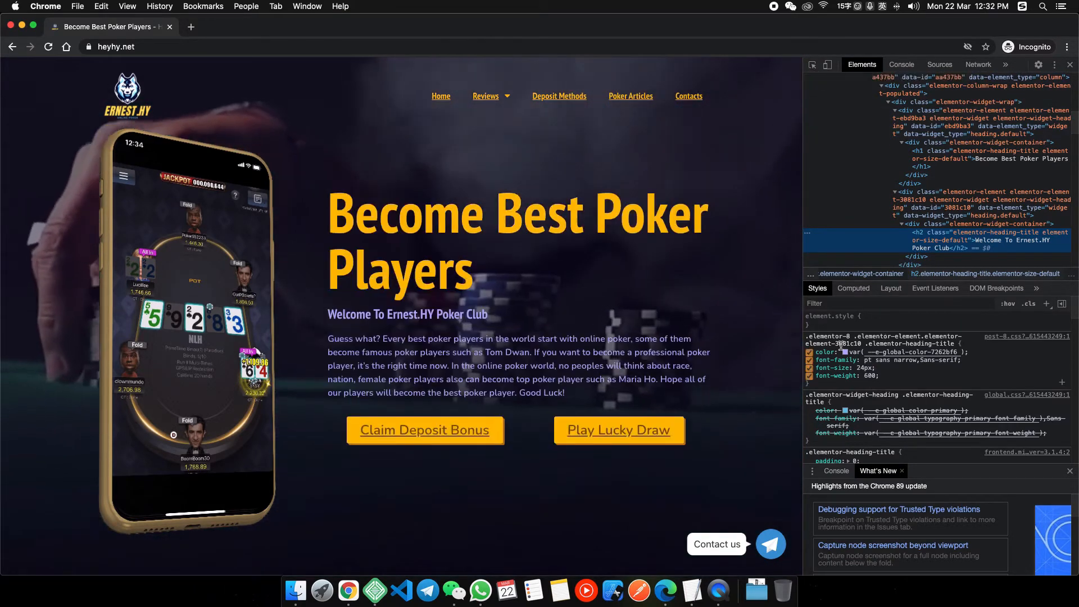
{"action": "scroll", "coordinate": [886, 353], "scroll_direction": "down", "scroll_amount": 1}
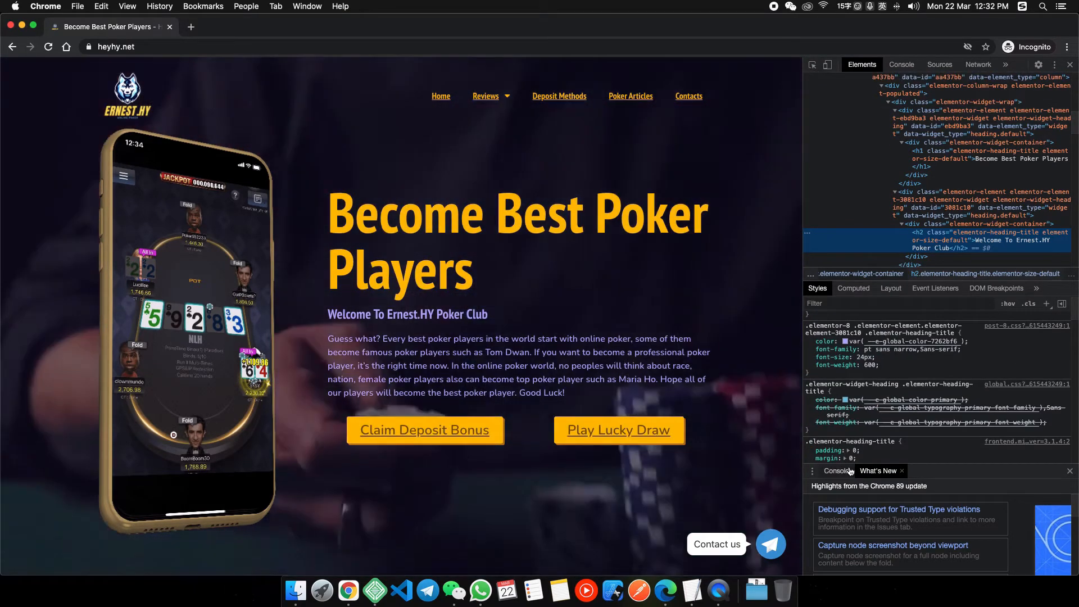
{"action": "left_click", "coordinate": [844, 472]}
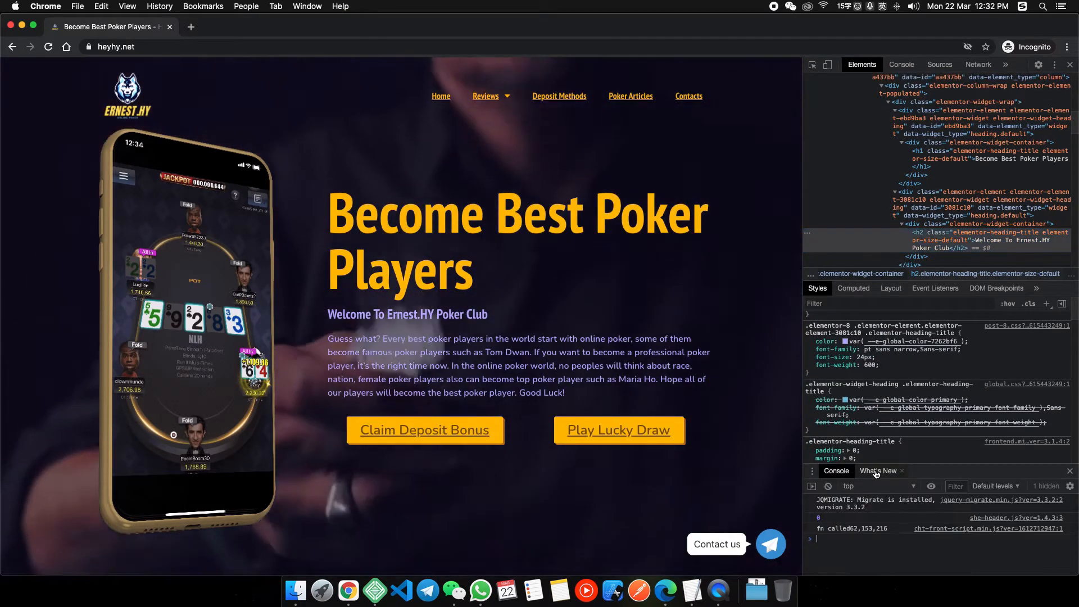
{"action": "left_click", "coordinate": [878, 472]}
{"action": "scroll", "coordinate": [875, 418], "scroll_direction": "down", "scroll_amount": 1}
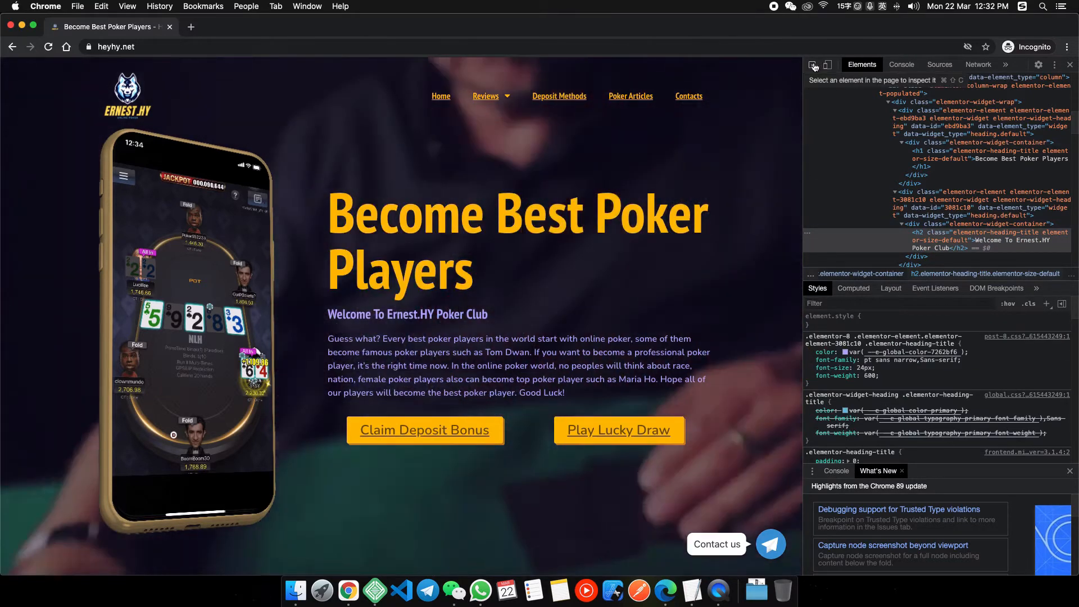
{"action": "left_click", "coordinate": [813, 66]}
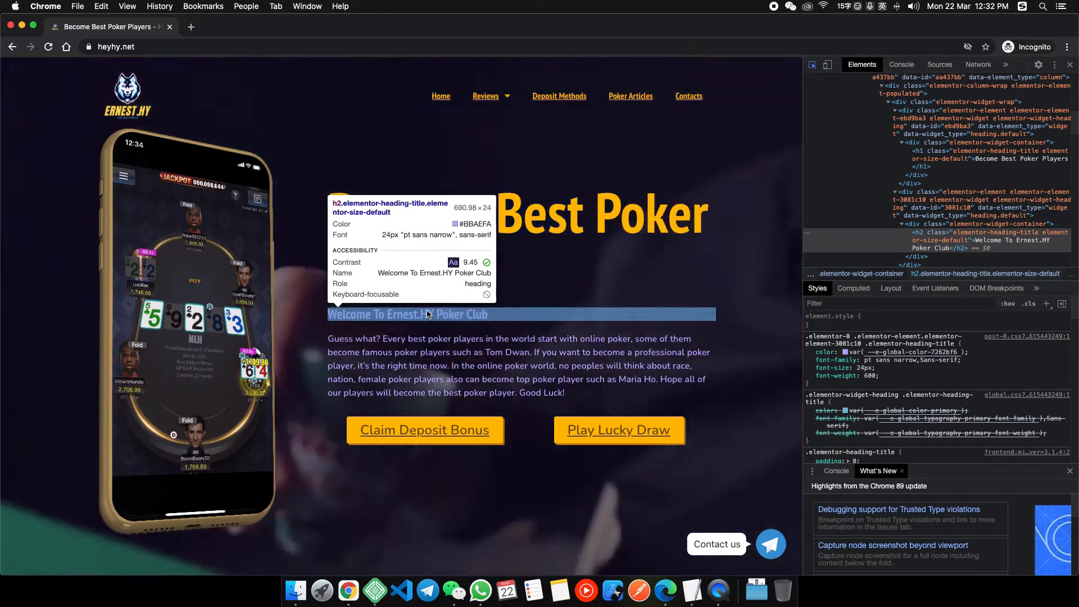
Add 'Light Purple : #BBAEFA' on a new line in the notes.
{"action": "left_click", "coordinate": [692, 590]}
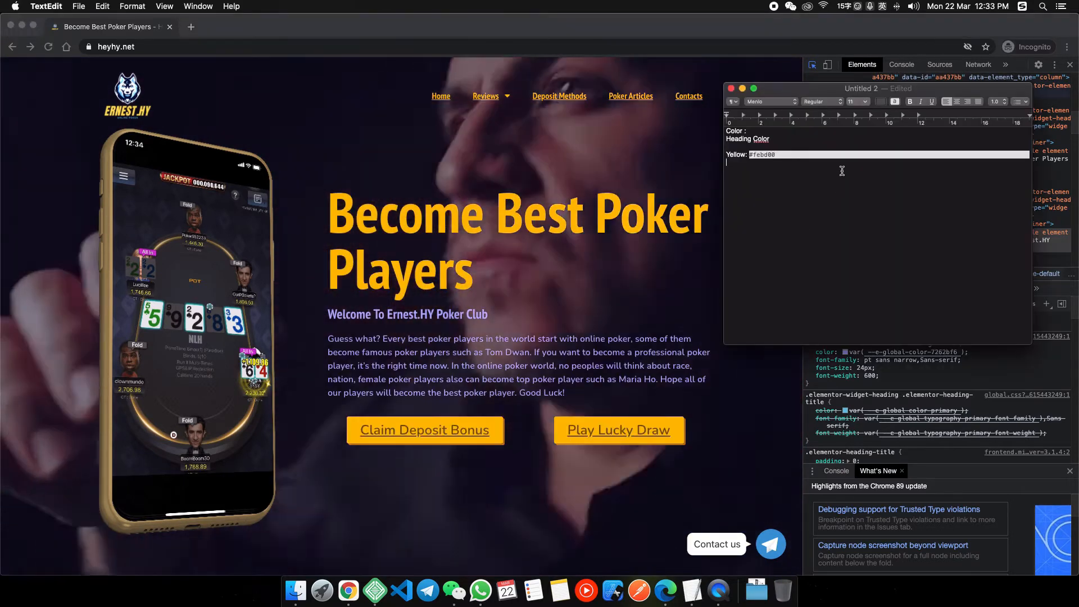
{"action": "type", "text": "Light"}
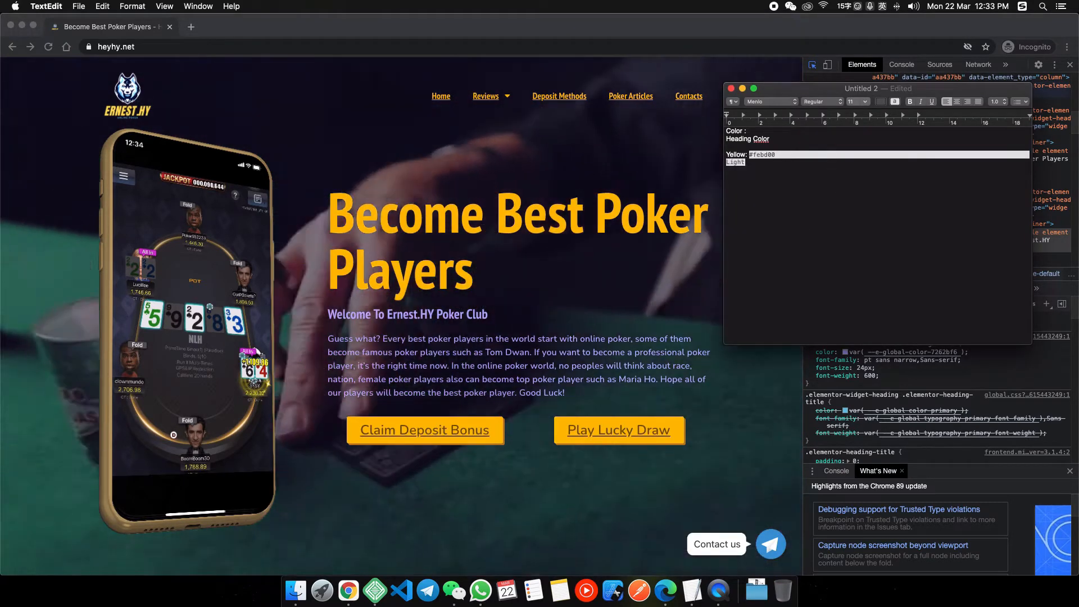
{"action": "type", "text": " Purple : "}
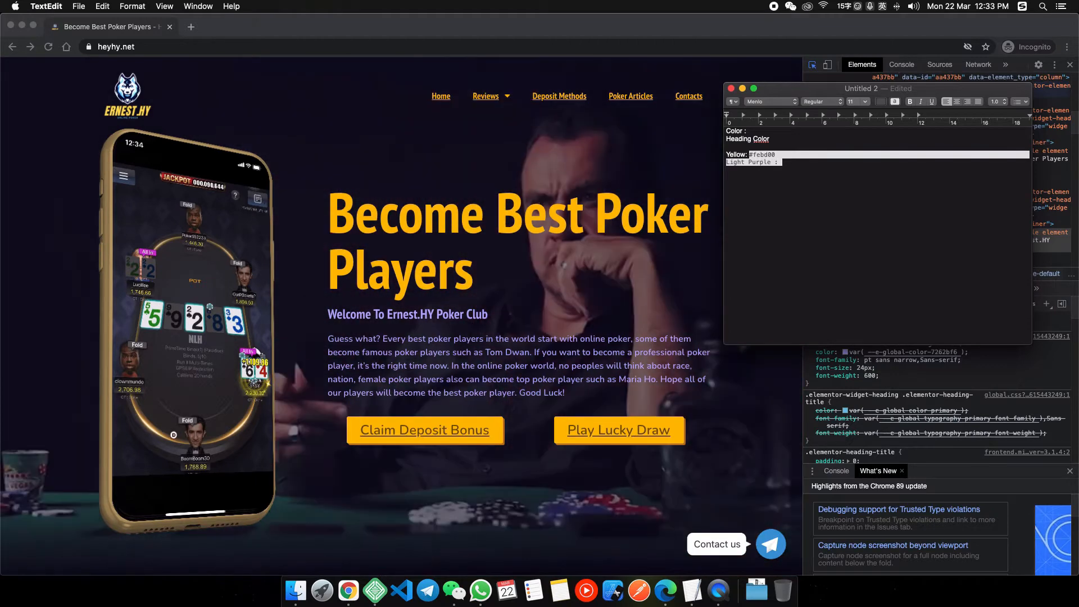
{"action": "type", "text": "#BBE"}
{"action": "key", "text": "BackSpace"}
{"action": "type", "text": "A"}
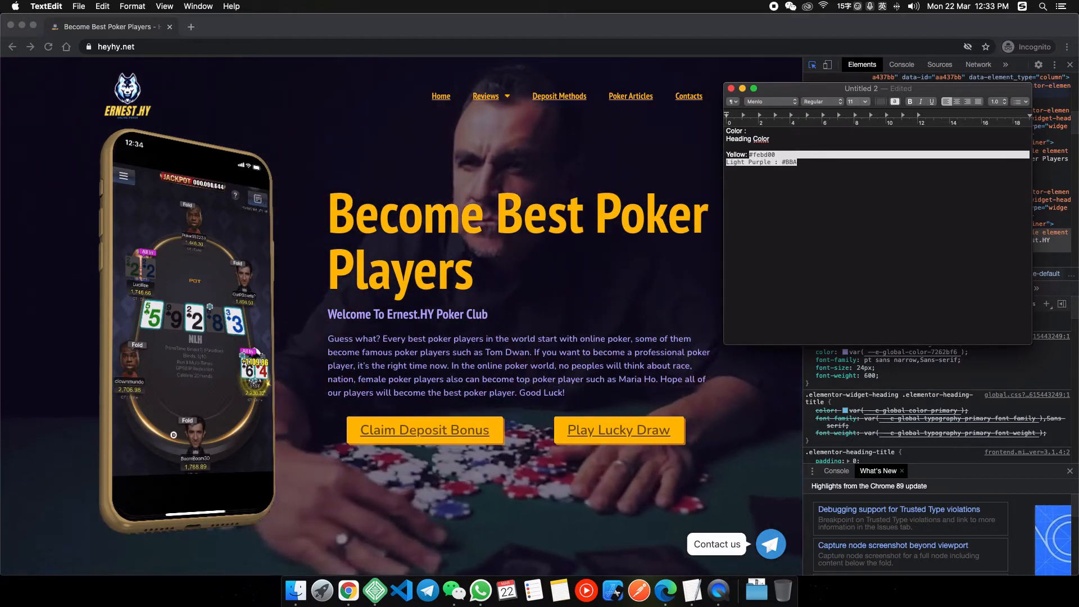
{"action": "type", "text": "EFA"}
{"action": "key", "text": "Return"}
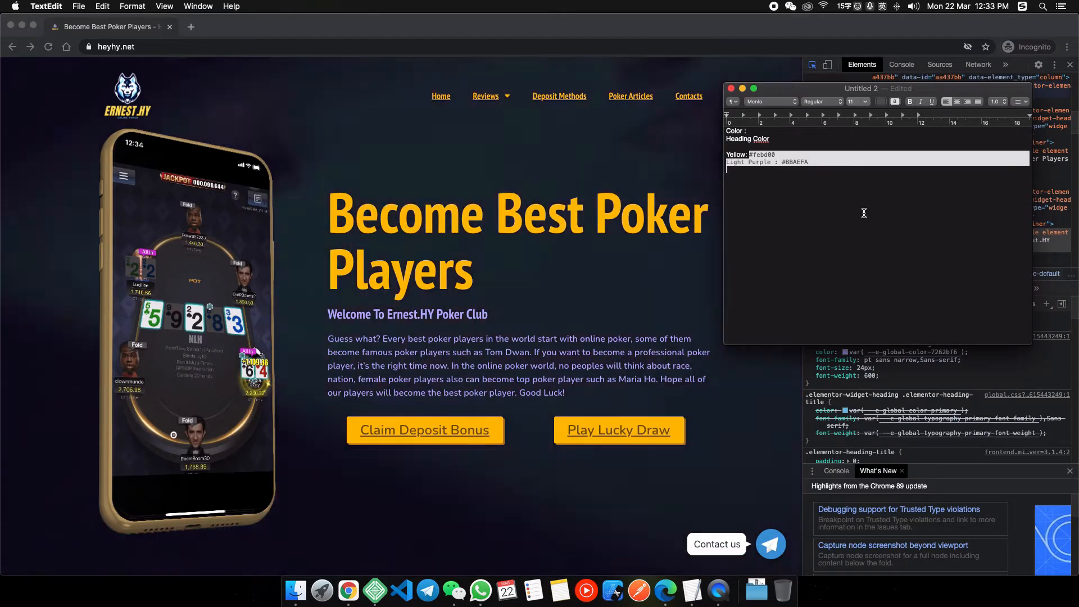
{"action": "left_click", "coordinate": [530, 330]}
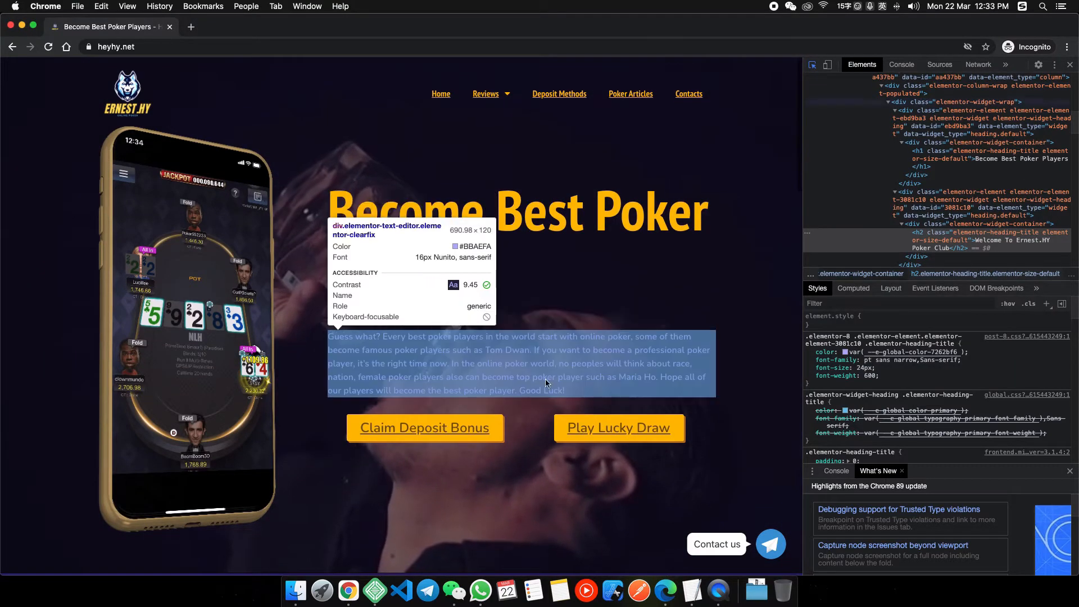
{"action": "scroll", "coordinate": [546, 379], "scroll_direction": "down", "scroll_amount": 5}
{"action": "scroll", "coordinate": [541, 304], "scroll_direction": "up", "scroll_amount": 5}
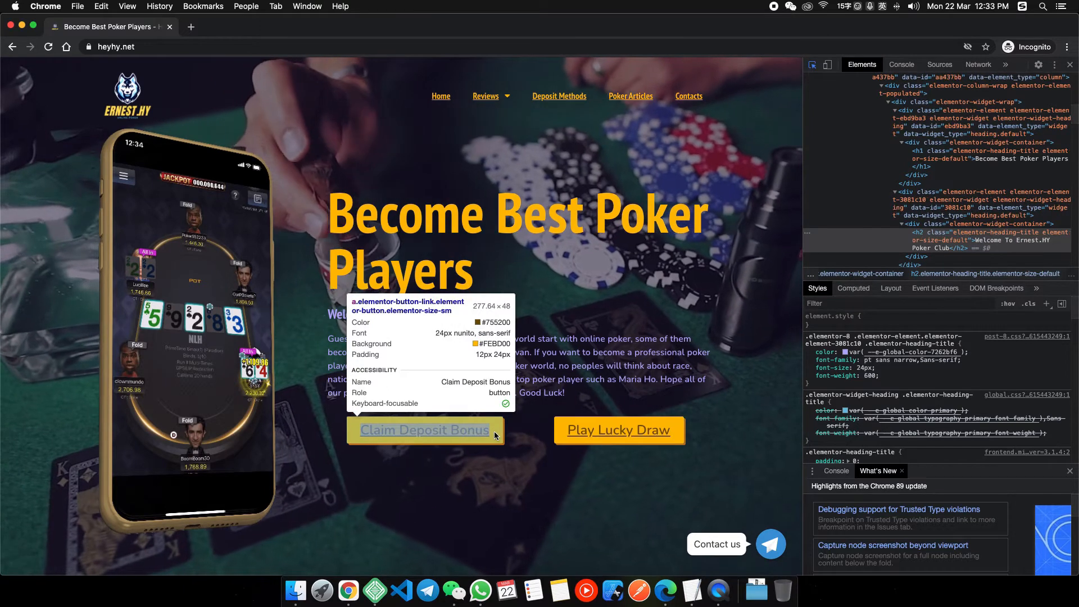
Copy the Claim Deposit Bonus button's background colour #febd00 and note it as light yellow.
{"action": "left_click", "coordinate": [500, 436]}
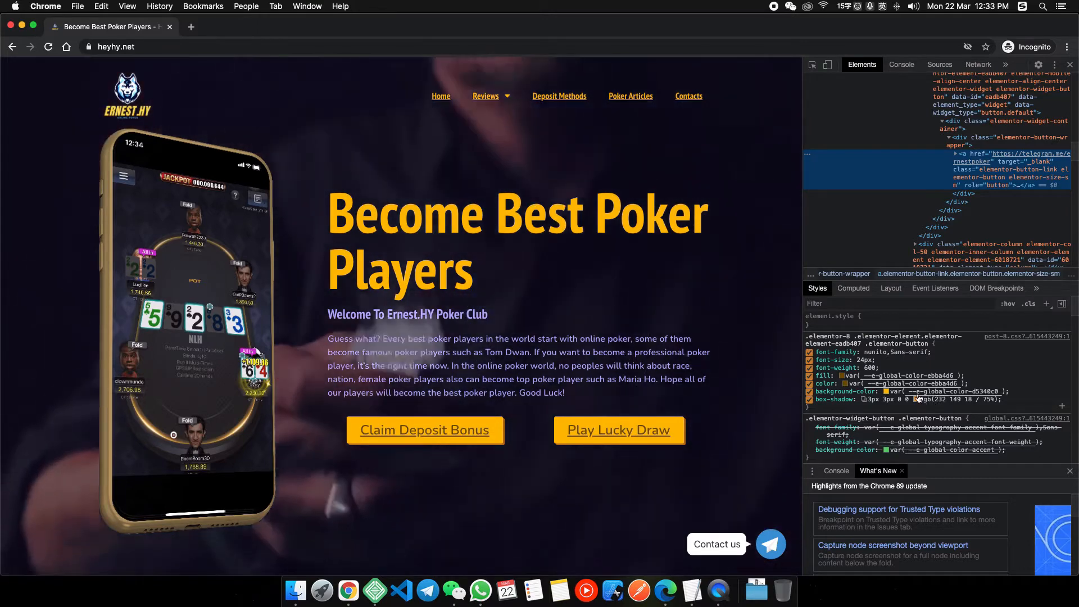
{"action": "scroll", "coordinate": [911, 396], "scroll_direction": "down", "scroll_amount": 1}
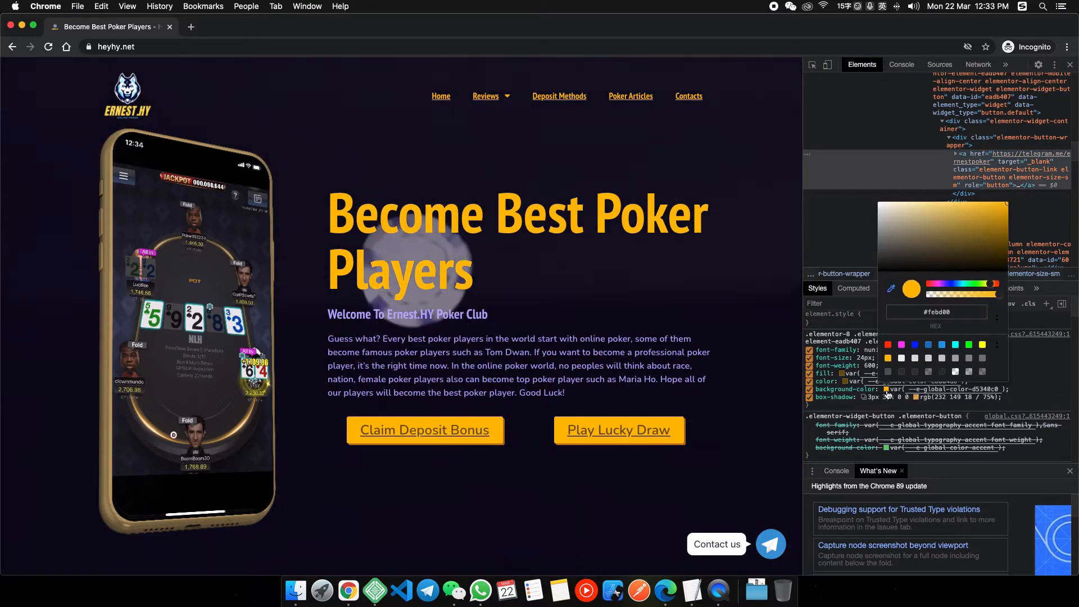
{"action": "left_click_drag", "start_coordinate": [923, 313], "coordinate": [967, 315]}
{"action": "key", "text": "super+c"}
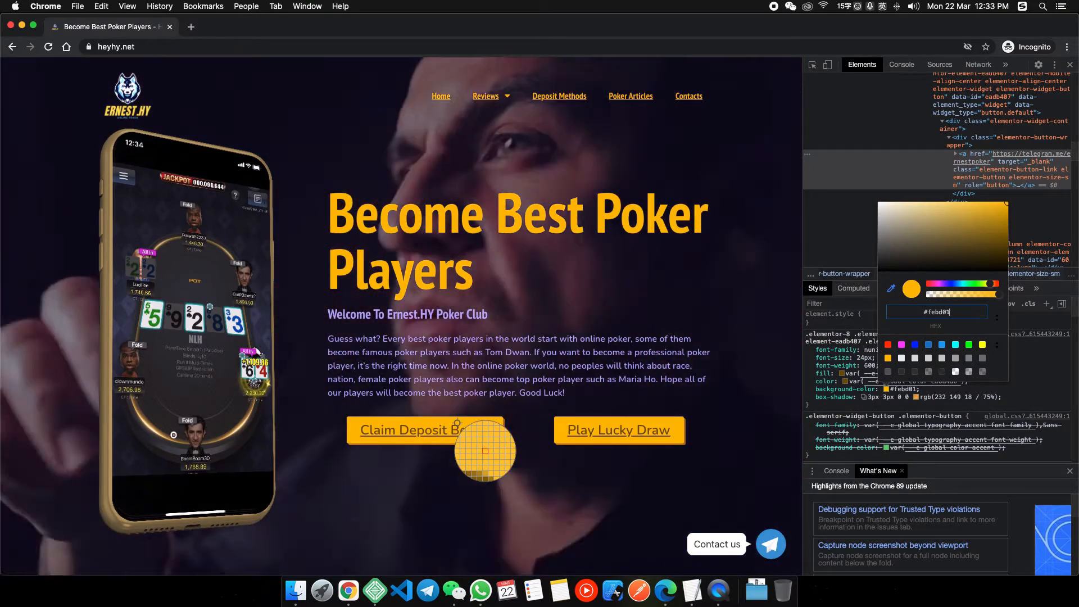
{"action": "left_click", "coordinate": [486, 450]}
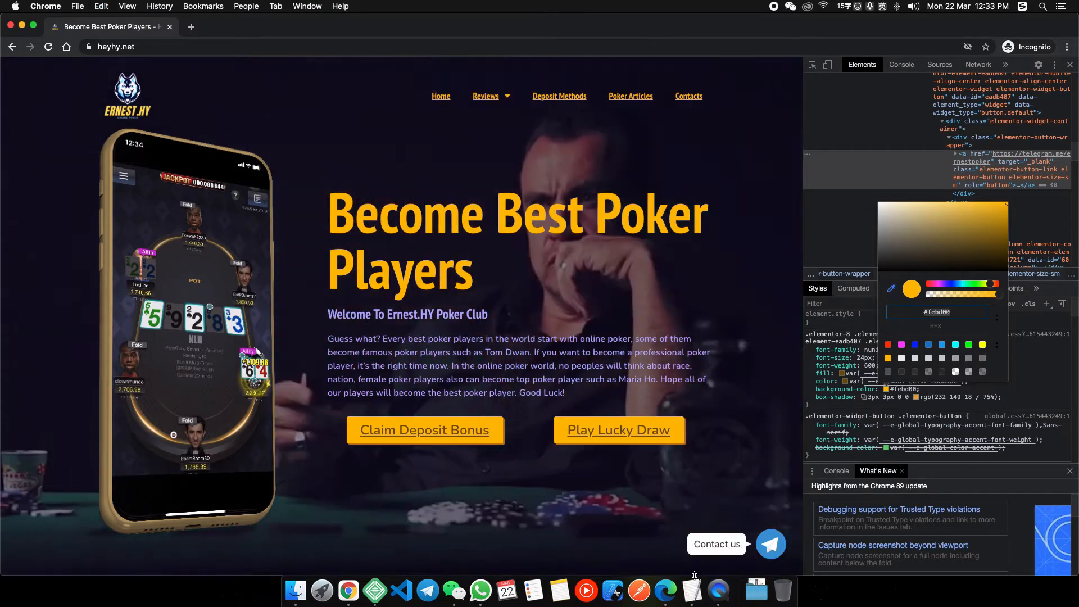
{"action": "left_click", "coordinate": [696, 591]}
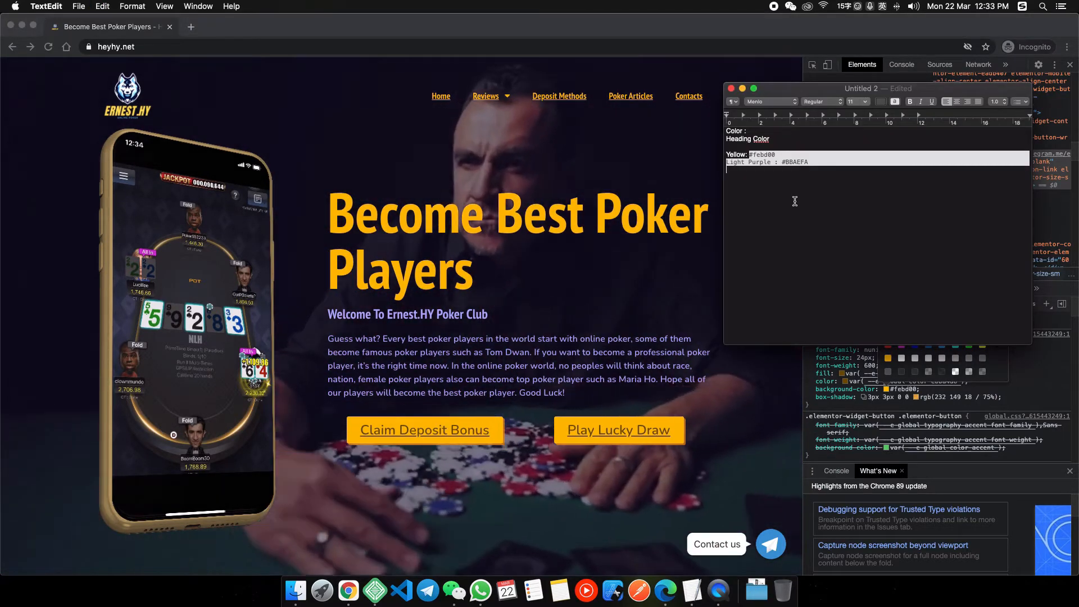
{"action": "type", "text": "light ye"}
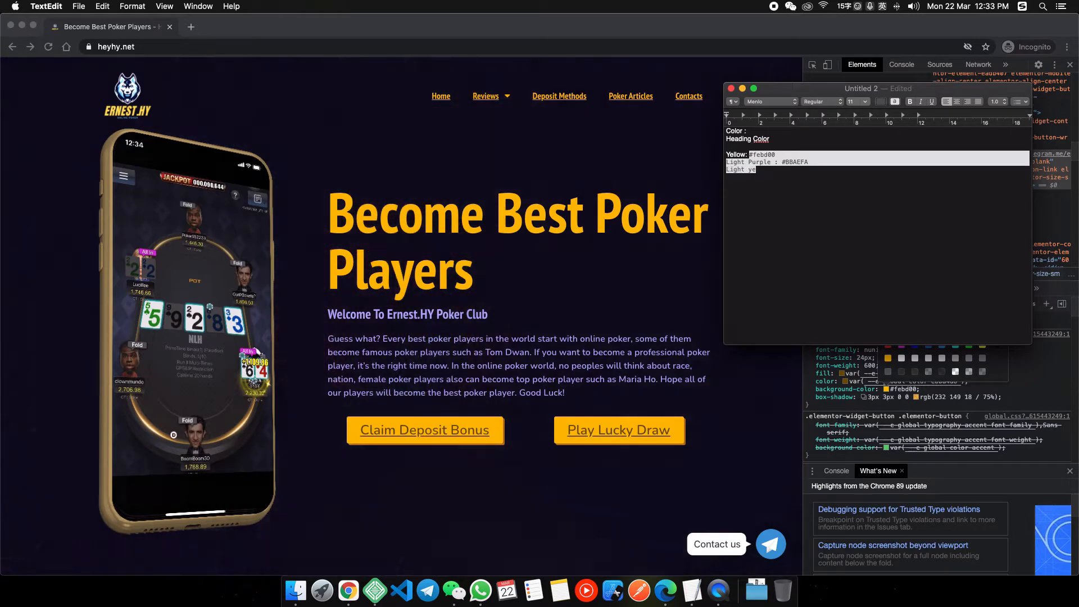
{"action": "type", "text": "llow: #febd00"}
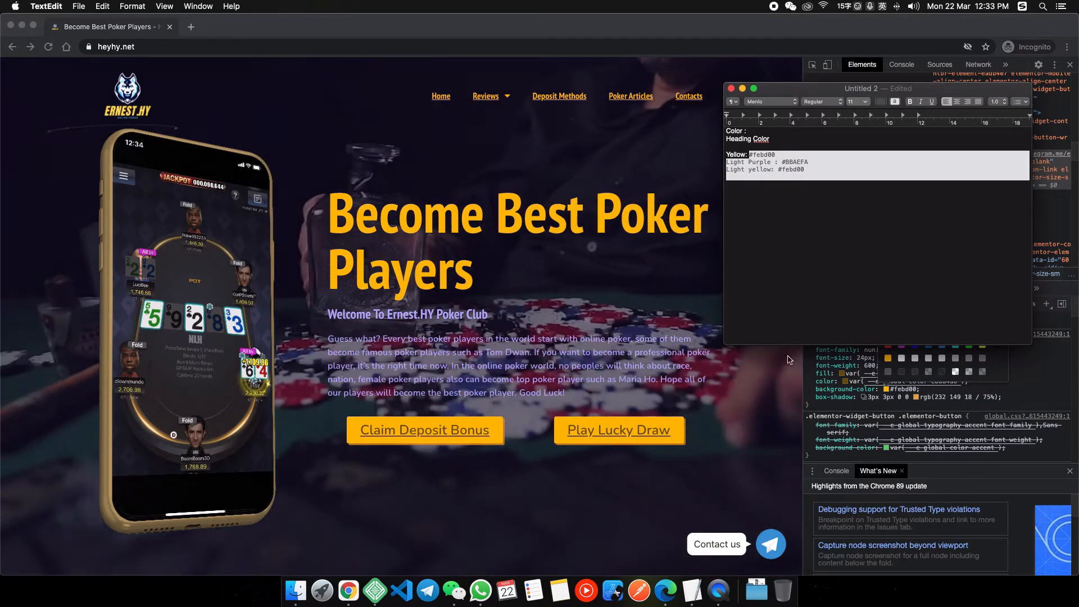
Add the button's text colour as 'brown: #755200' to the notes, then minimise Chrome.
{"action": "left_click", "coordinate": [889, 384]}
{"action": "left_click", "coordinate": [846, 381]}
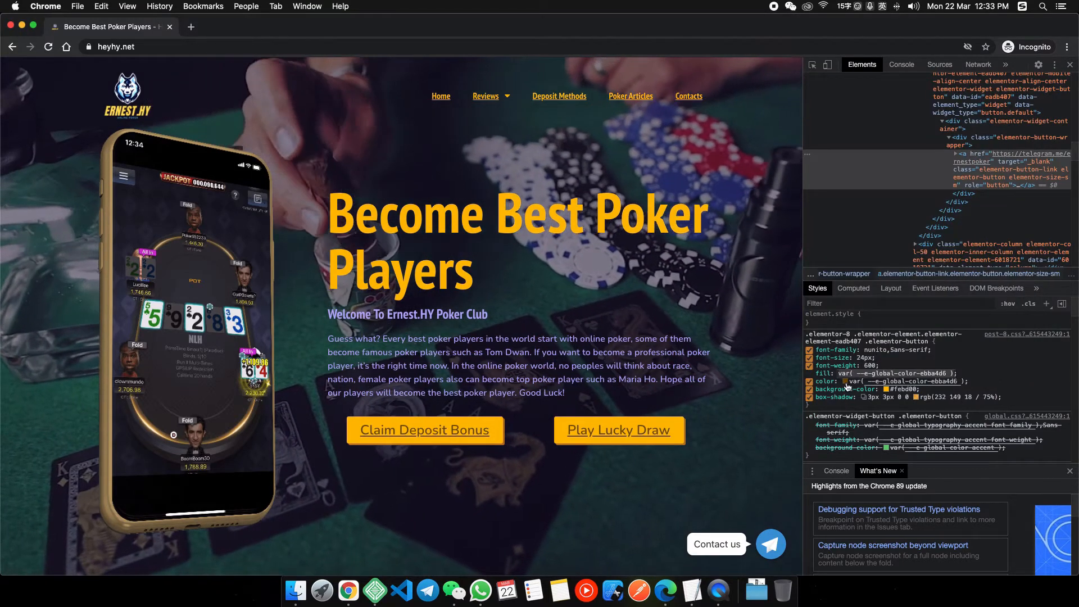
{"action": "left_click", "coordinate": [846, 382]}
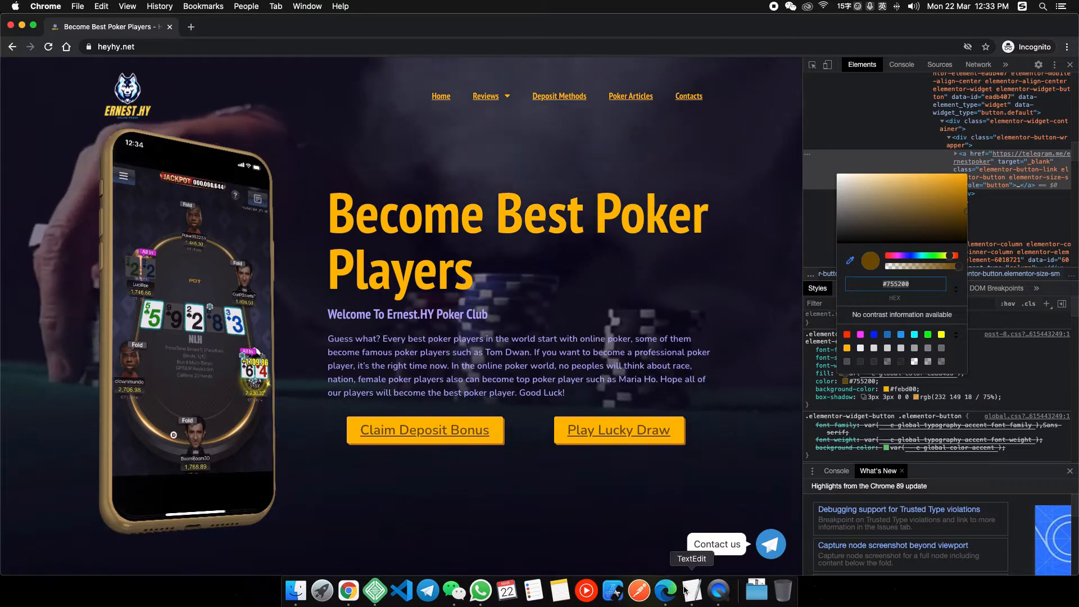
{"action": "key", "text": "super+Tab"}
{"action": "type", "text": "brown:"}
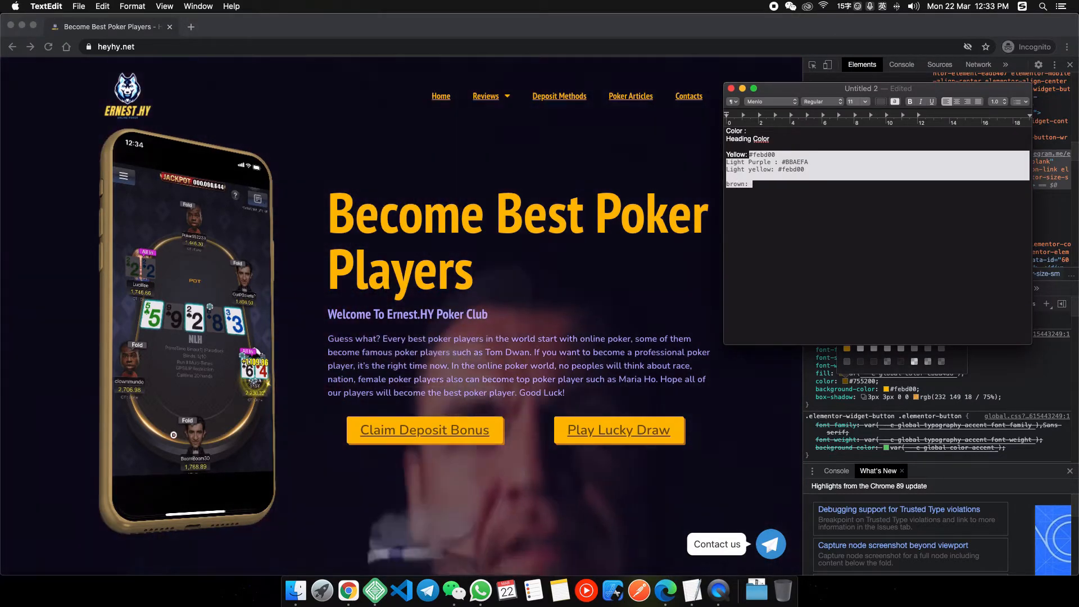
{"action": "key", "text": "super+v"}
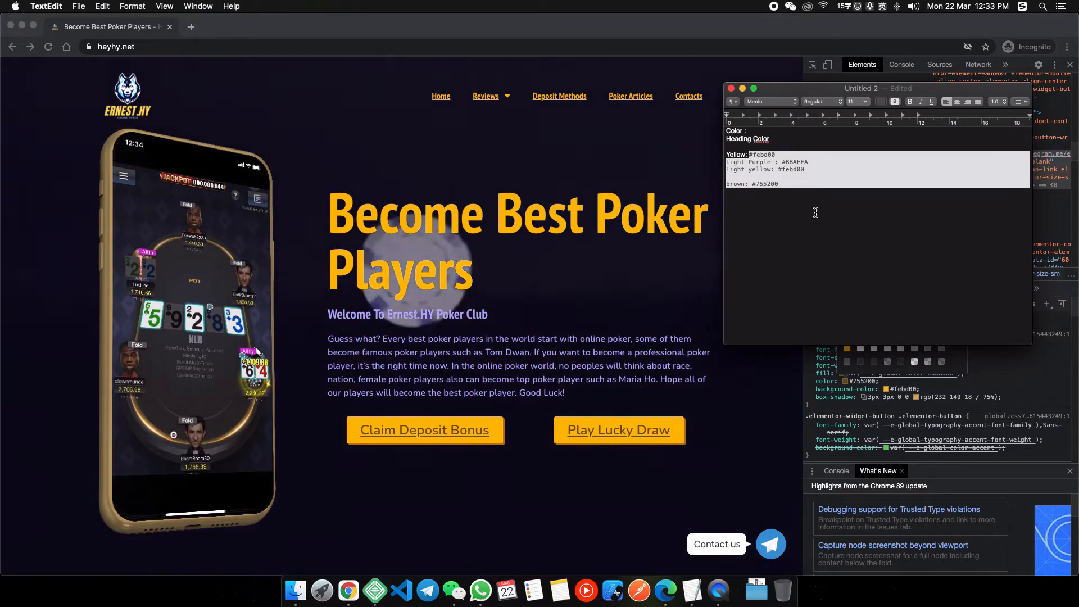
{"action": "key", "text": "super+Tab"}
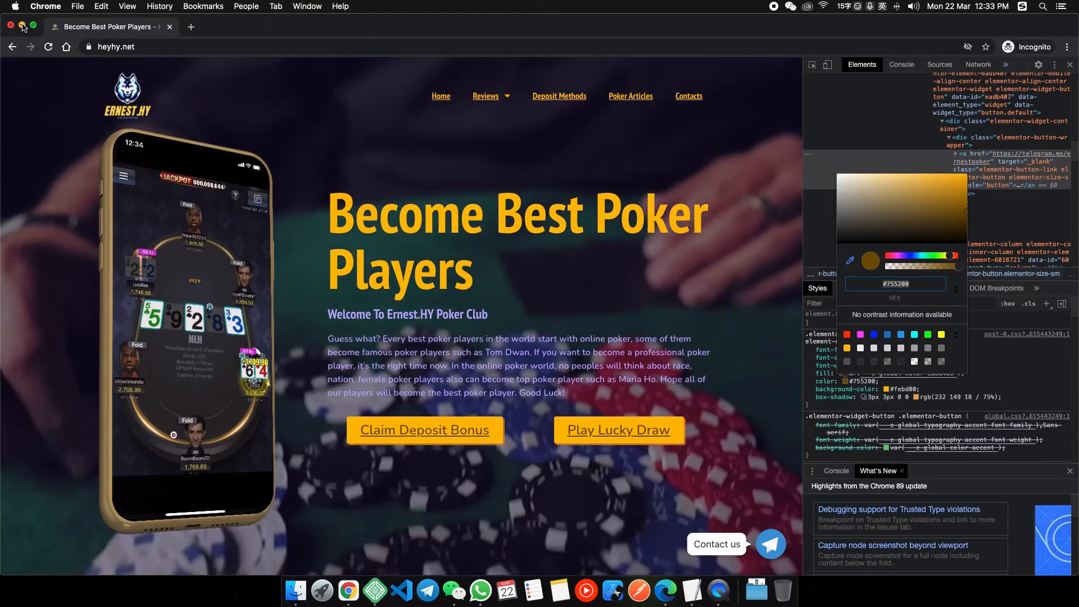
{"action": "left_click", "coordinate": [21, 25]}
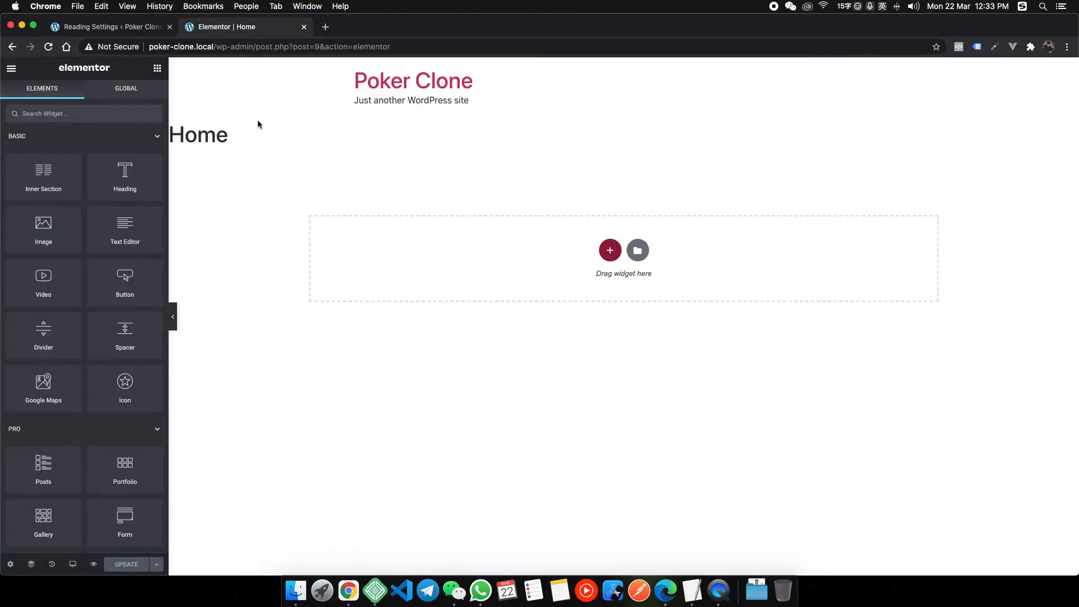
Add a one-column section to Home in Elementor, then bring back the reference site.
{"action": "left_click", "coordinate": [10, 565]}
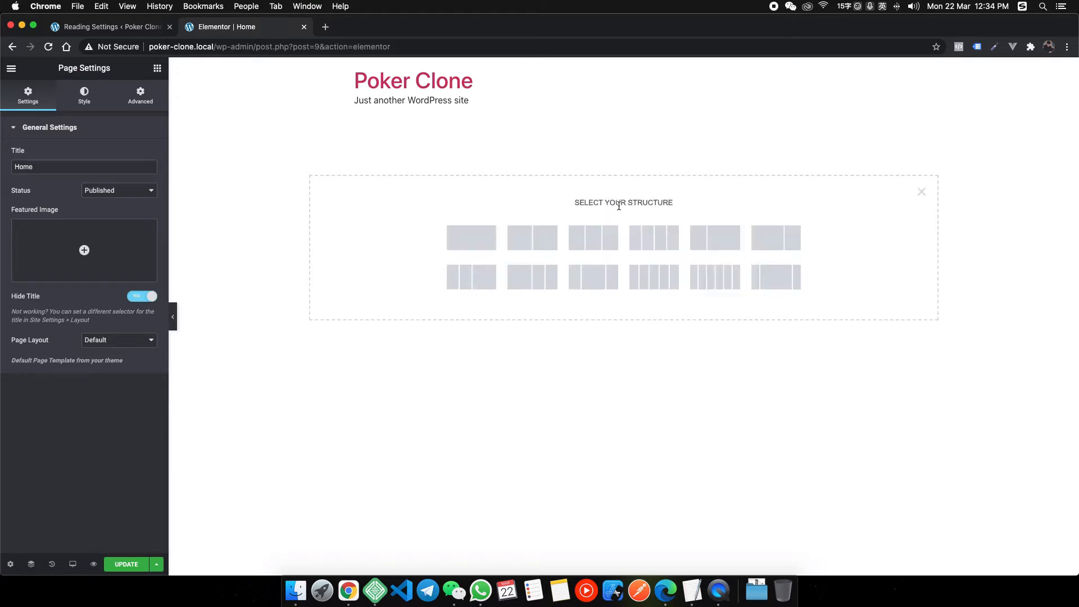
{"action": "left_click", "coordinate": [457, 248]}
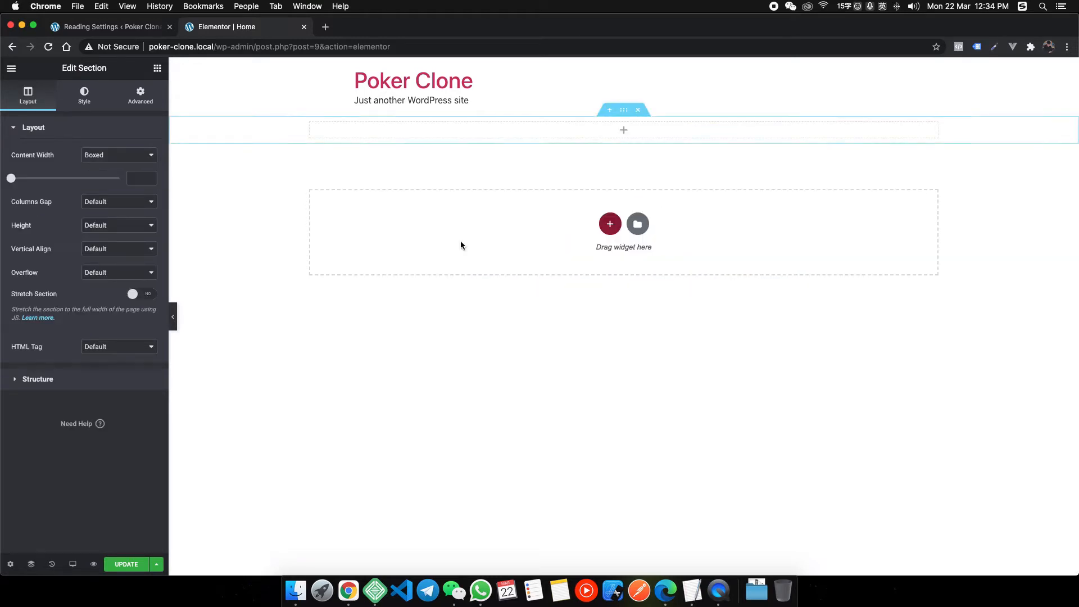
{"action": "right_click", "coordinate": [352, 580]}
{"action": "left_click", "coordinate": [398, 446]}
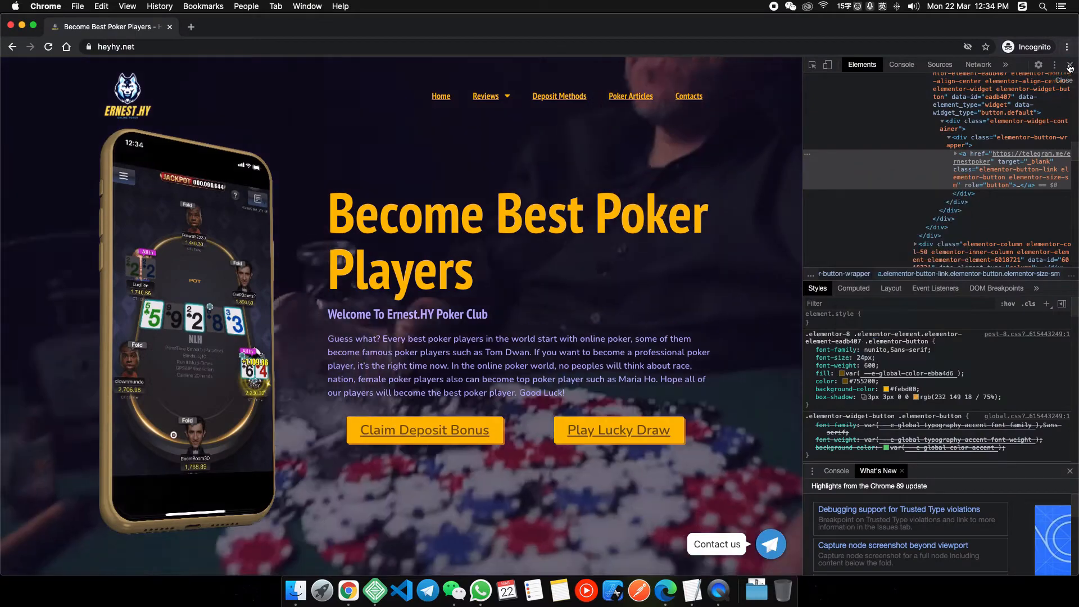
Close DevTools and scroll through the reference site's hero section.
{"action": "left_click", "coordinate": [1070, 67]}
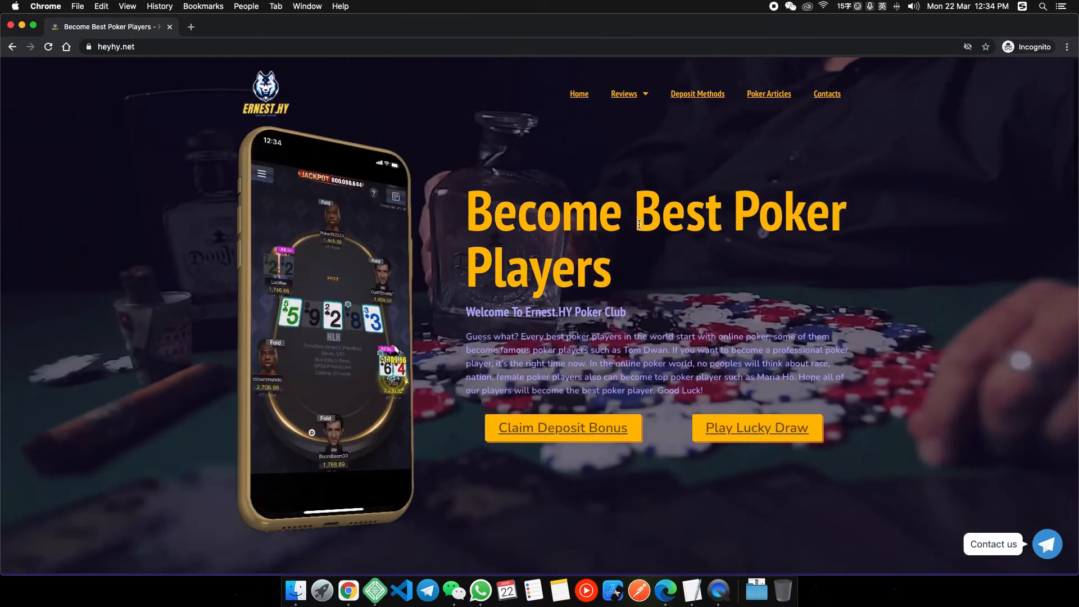
{"action": "scroll", "coordinate": [655, 477], "scroll_direction": "down", "scroll_amount": 4}
{"action": "scroll", "coordinate": [655, 477], "scroll_direction": "up", "scroll_amount": 4}
{"action": "scroll", "coordinate": [655, 476], "scroll_direction": "down", "scroll_amount": 2}
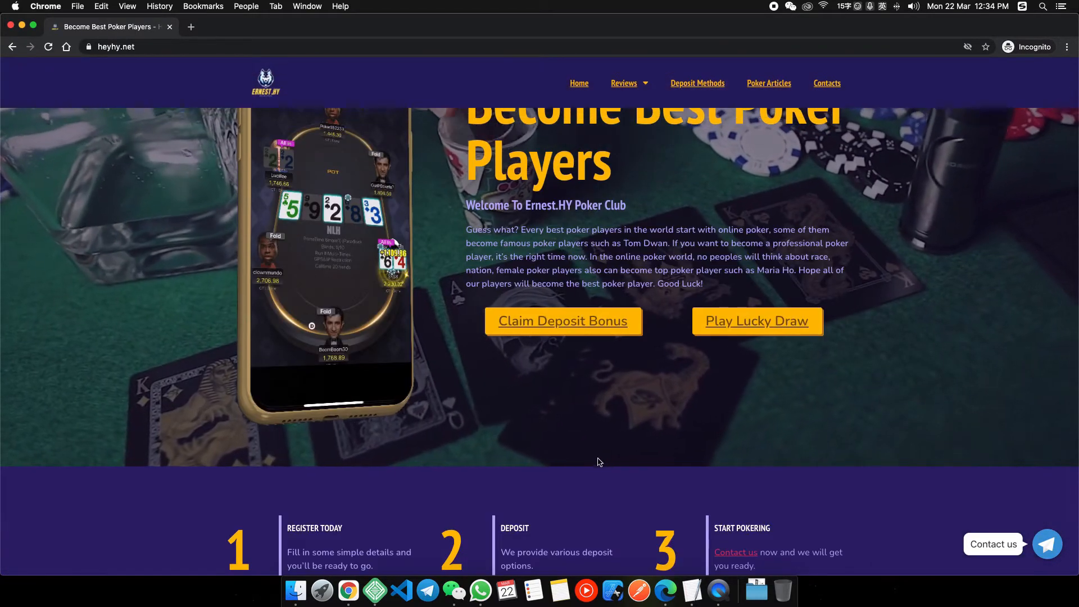
{"action": "scroll", "coordinate": [655, 477], "scroll_direction": "up", "scroll_amount": 2}
{"action": "scroll", "coordinate": [585, 394], "scroll_direction": "down", "scroll_amount": 4}
{"action": "scroll", "coordinate": [585, 394], "scroll_direction": "up", "scroll_amount": 4}
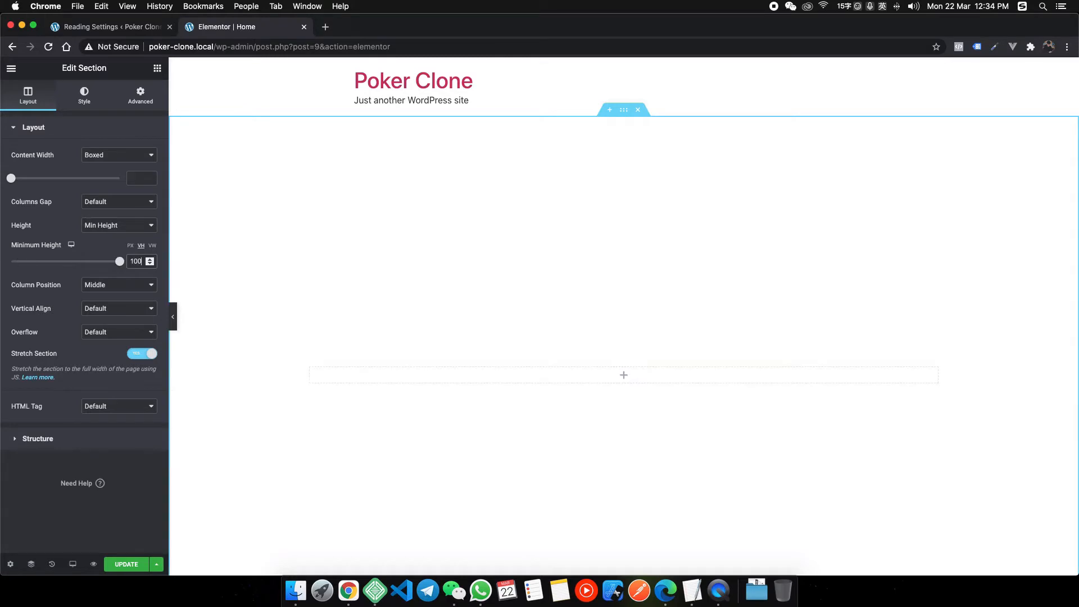
{"action": "scroll", "coordinate": [564, 382], "scroll_direction": "up", "scroll_amount": 3}
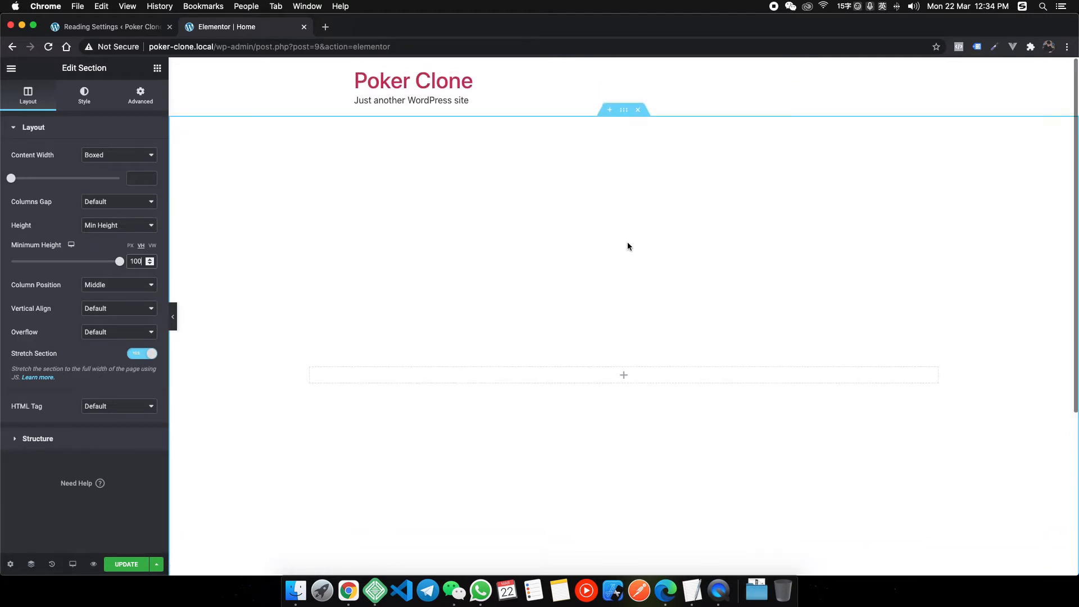
{"action": "right_click", "coordinate": [347, 588]}
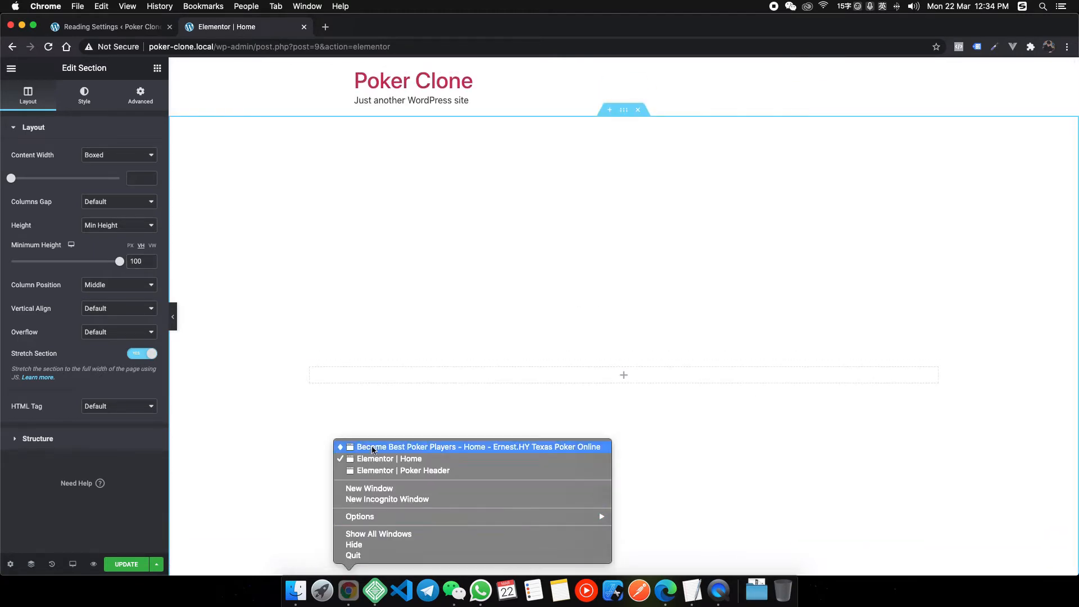
Bring the reference site forward and look over its hero text and phone image.
{"action": "left_click", "coordinate": [383, 447]}
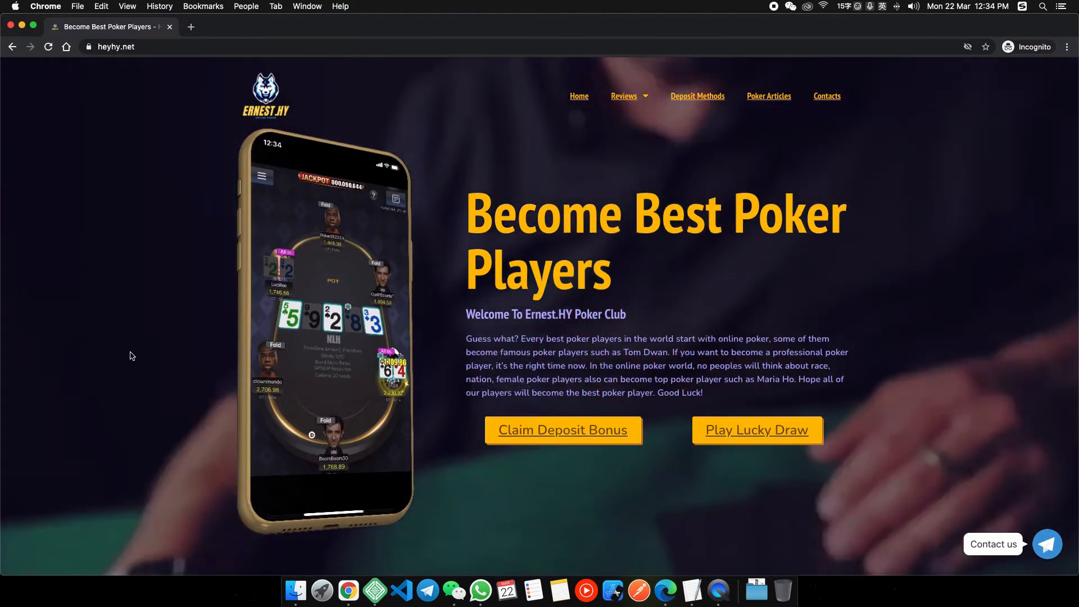
{"action": "left_click_drag", "start_coordinate": [466, 315], "coordinate": [624, 332]}
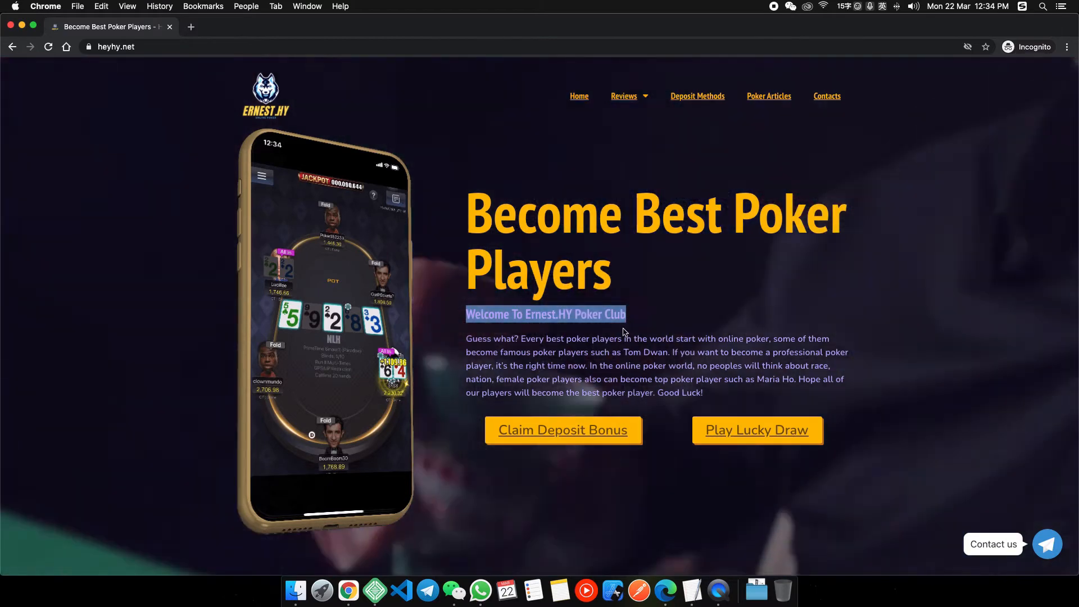
{"action": "left_click_drag", "start_coordinate": [461, 339], "coordinate": [681, 354]}
{"action": "left_click", "coordinate": [460, 313]}
{"action": "right_click", "coordinate": [345, 272]}
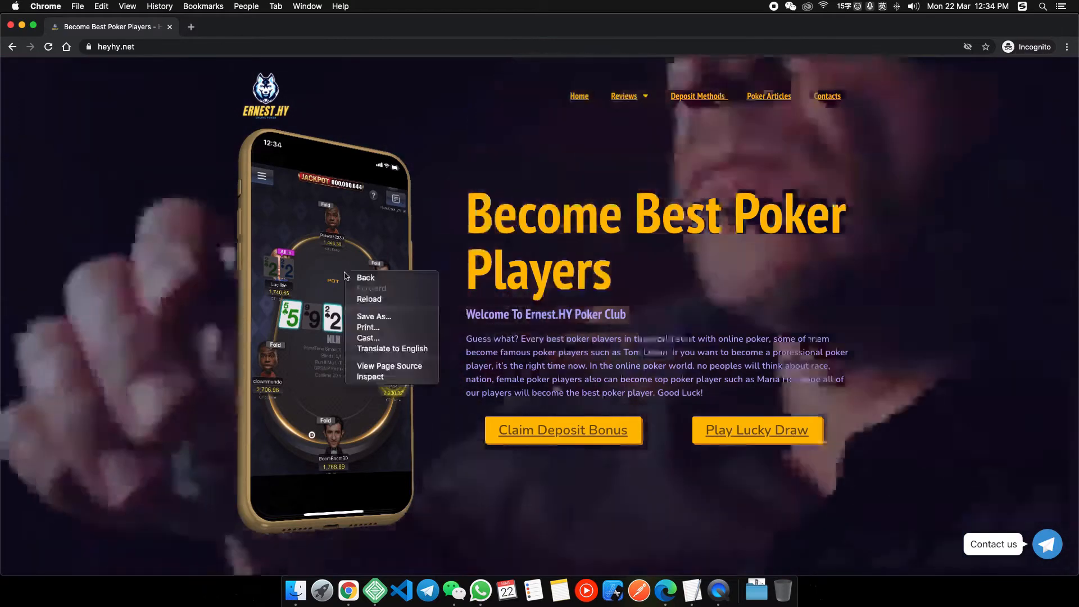
{"action": "left_click", "coordinate": [415, 247]}
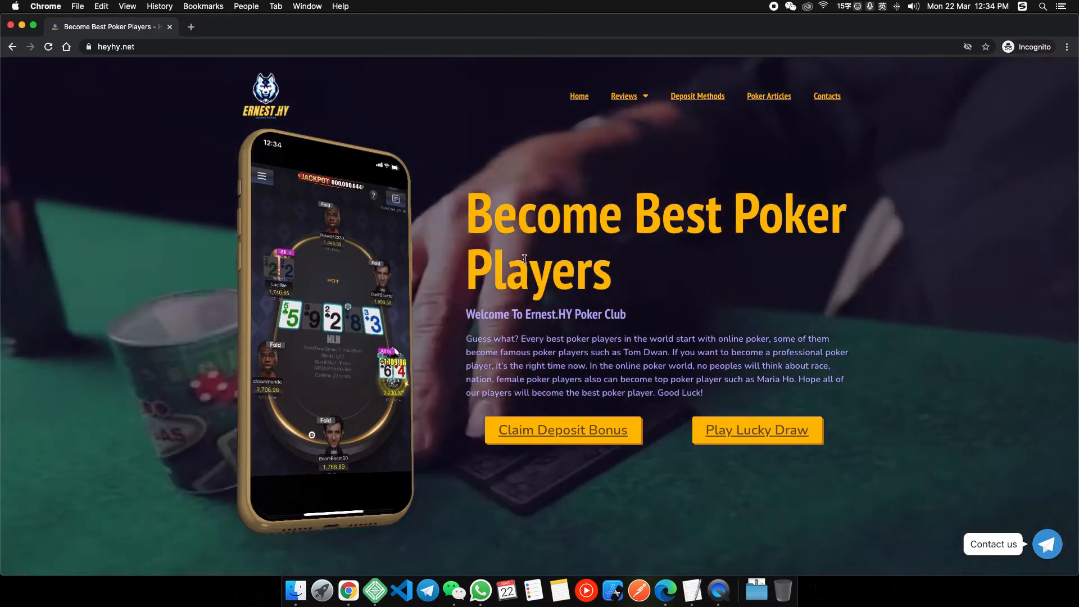
Inspect the phone image and select the column-wrap div holding its background.
{"action": "key", "text": "super+shift+c"}
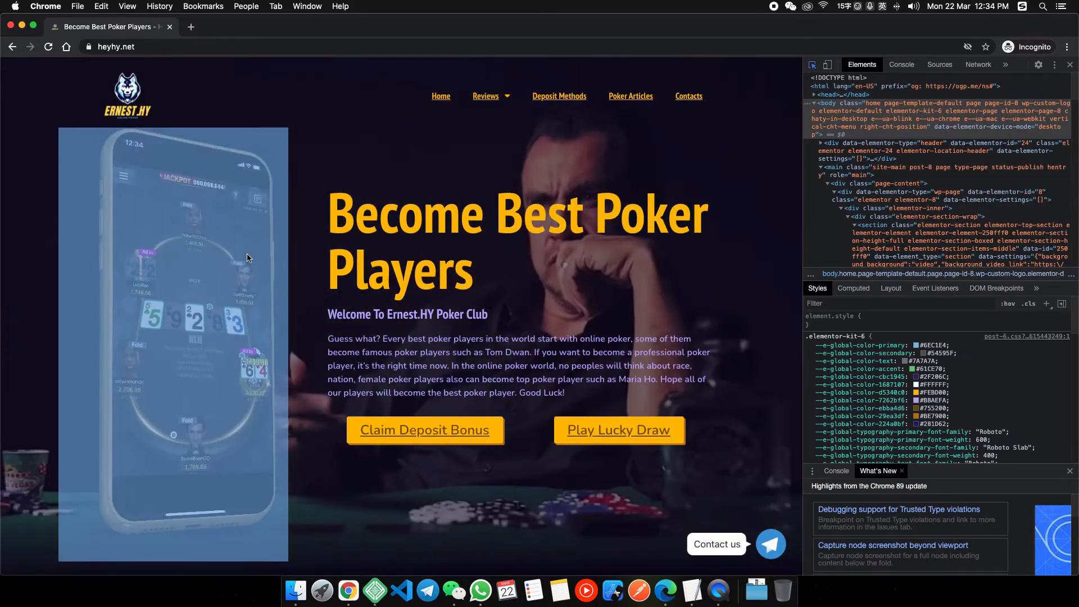
{"action": "left_click", "coordinate": [247, 258]}
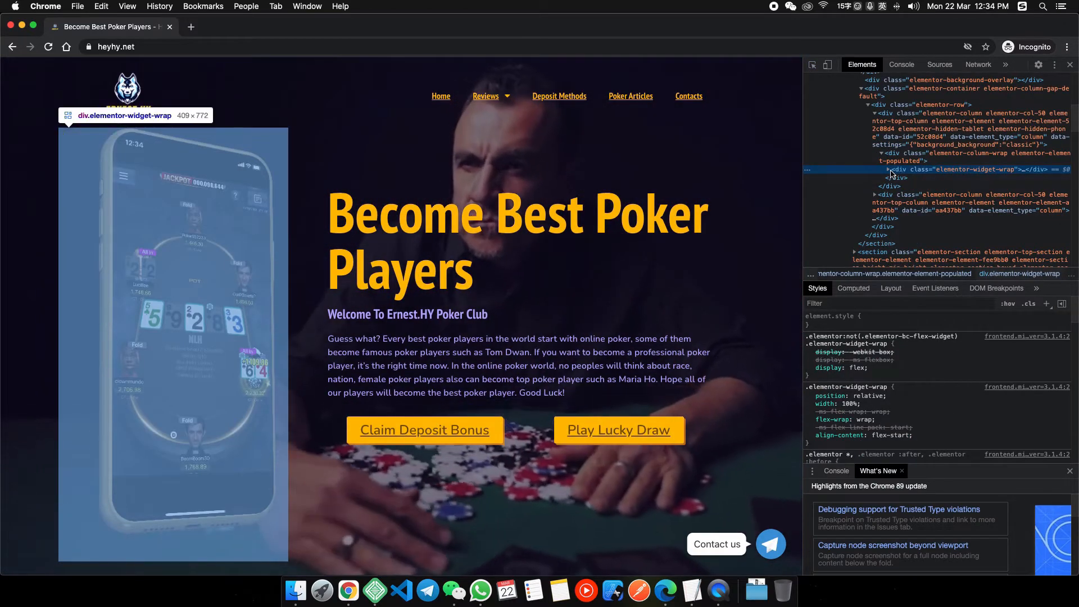
{"action": "left_click", "coordinate": [889, 170]}
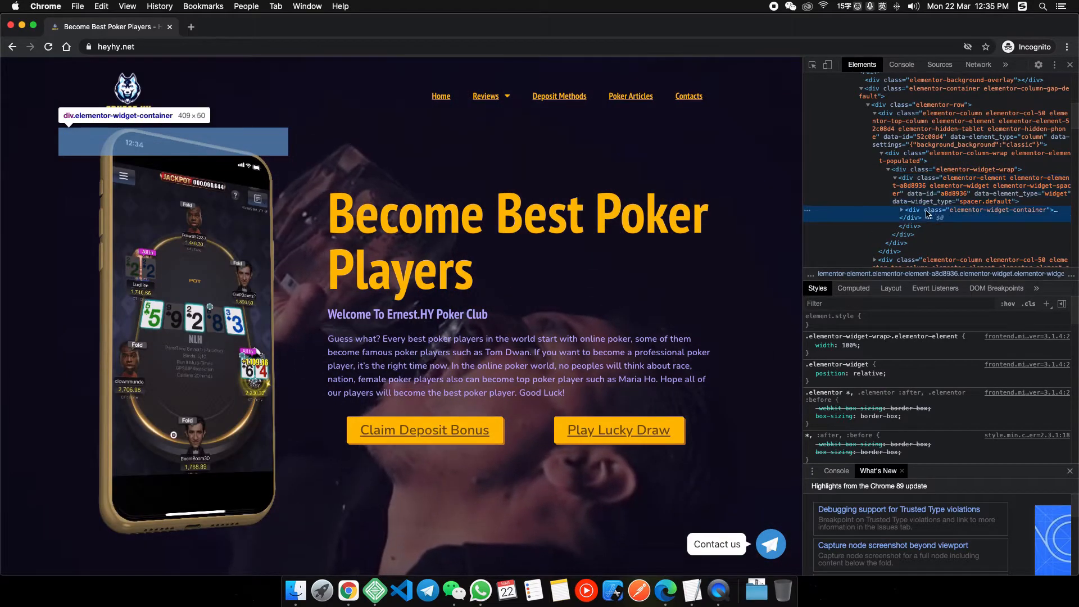
{"action": "scroll", "coordinate": [934, 211], "scroll_direction": "down", "scroll_amount": 1}
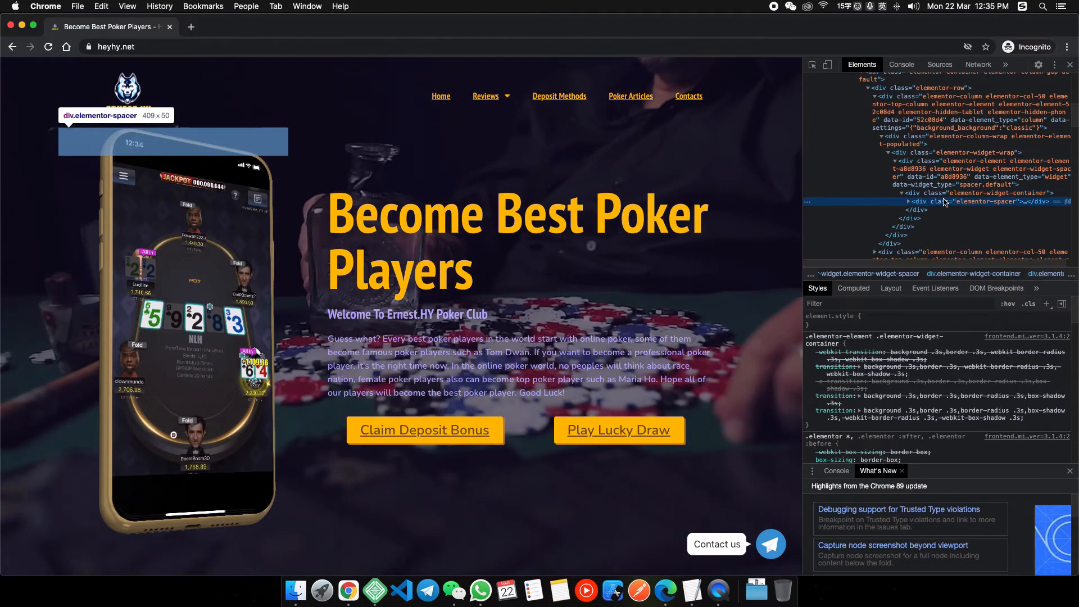
{"action": "scroll", "coordinate": [933, 203], "scroll_direction": "down", "scroll_amount": 1}
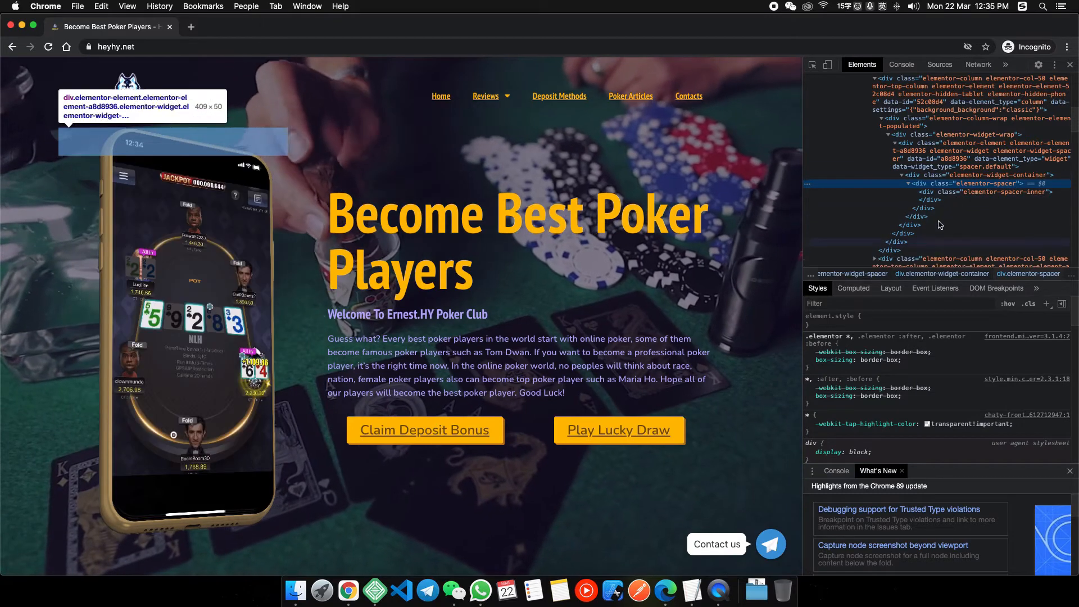
{"action": "left_click", "coordinate": [944, 191]}
{"action": "scroll", "coordinate": [945, 192], "scroll_direction": "down", "scroll_amount": 1}
{"action": "scroll", "coordinate": [944, 192], "scroll_direction": "up", "scroll_amount": 3}
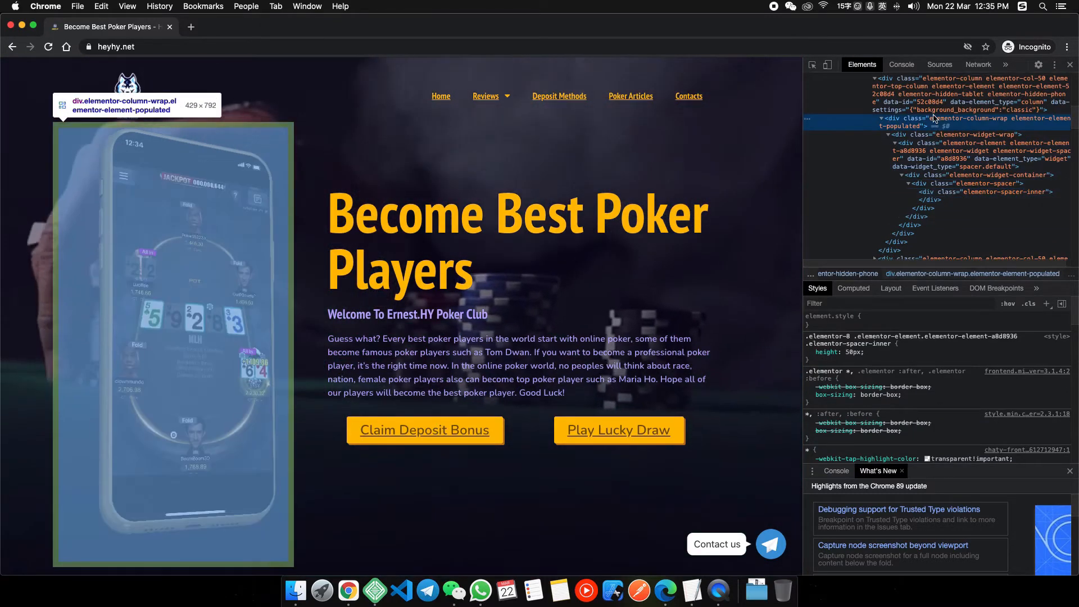
{"action": "left_click", "coordinate": [933, 180]}
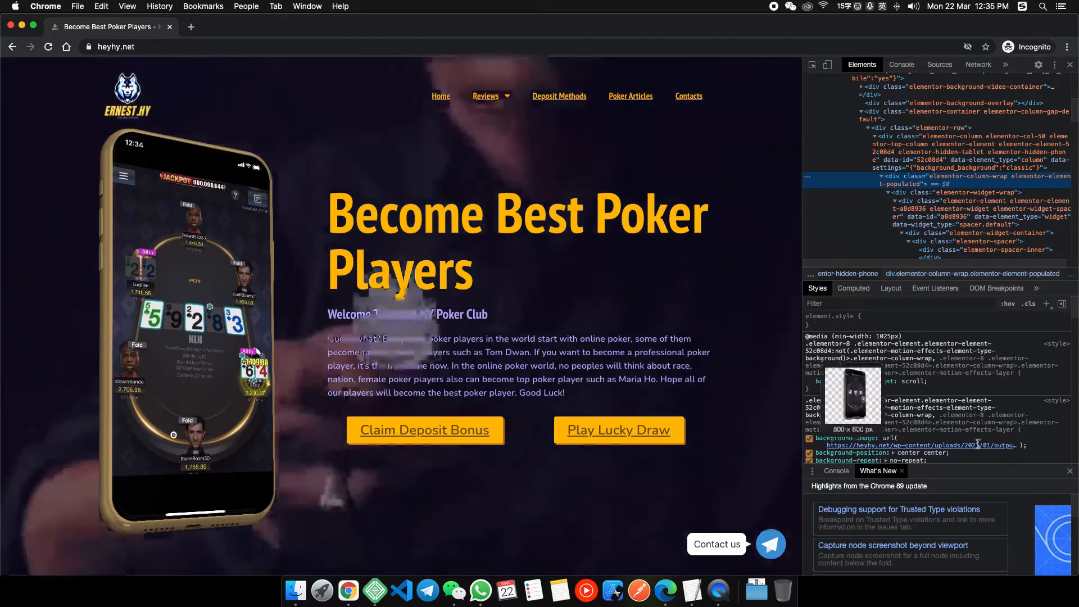
Copy the background-image URL from Styles and paste it into a new tab.
{"action": "left_click", "coordinate": [978, 445]}
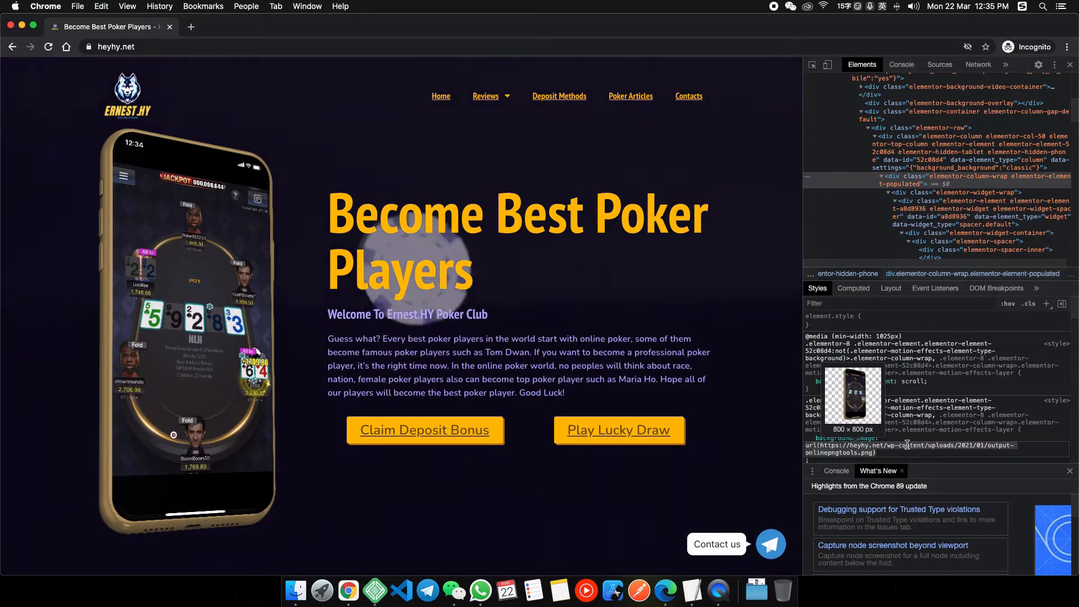
{"action": "scroll", "coordinate": [877, 448], "scroll_direction": "down", "scroll_amount": 1}
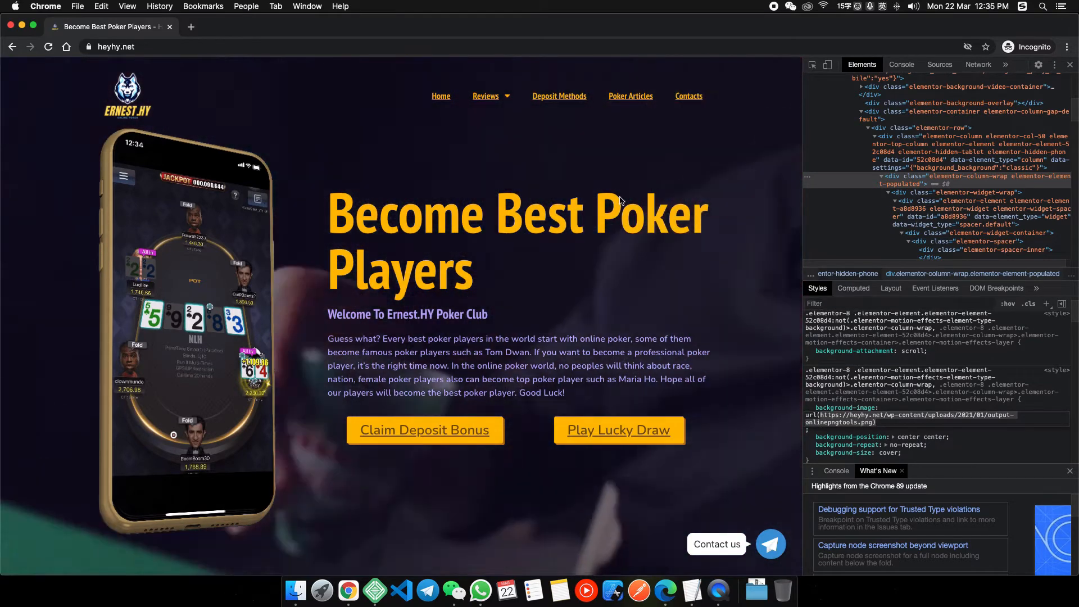
{"action": "key", "text": "super+t"}
{"action": "key", "text": "super+v"}
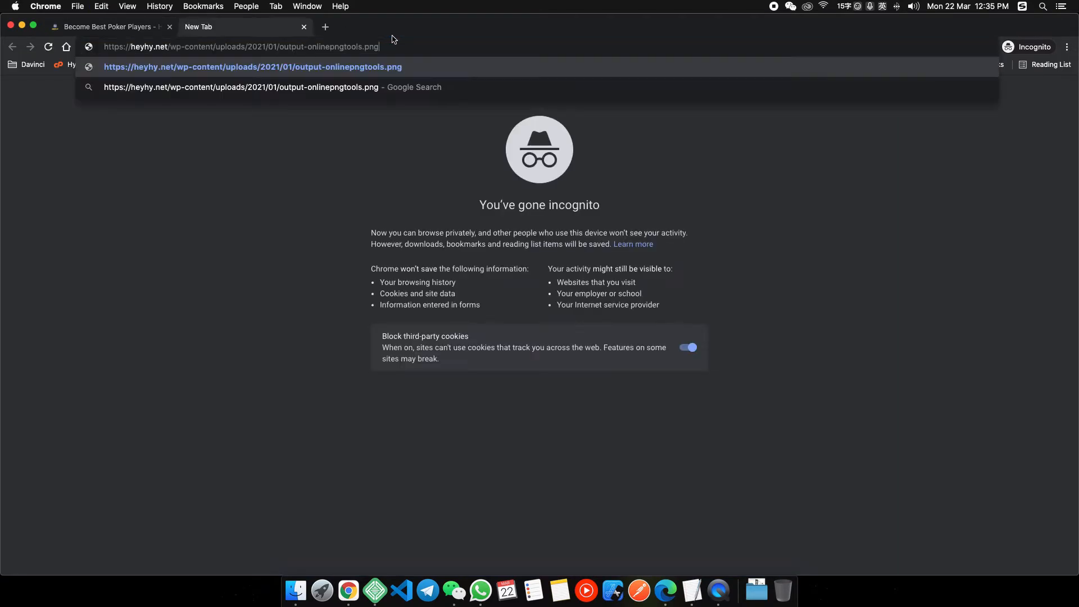
Load output-onlinepngtools.png in its own tab and save it as a PNG to Downloads.
{"action": "key", "text": "Return"}
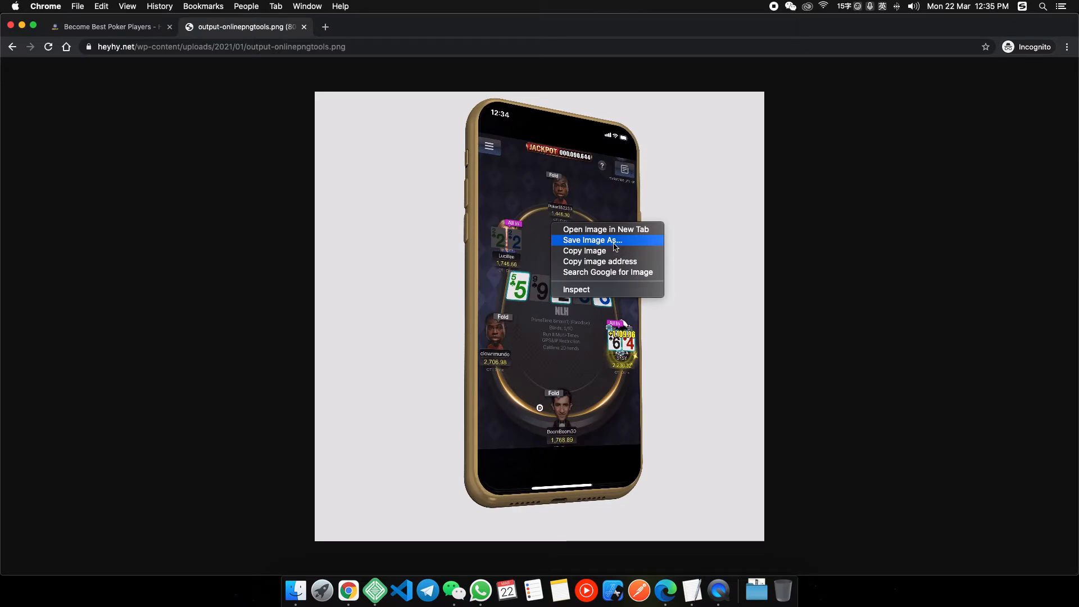
{"action": "key", "text": "super+s"}
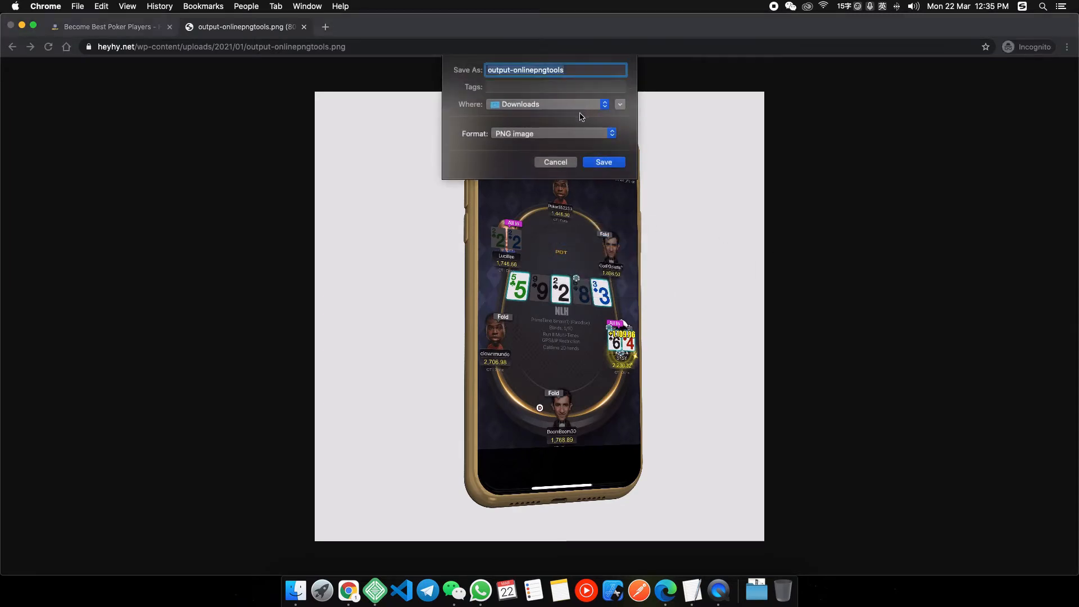
{"action": "left_click", "coordinate": [563, 105]}
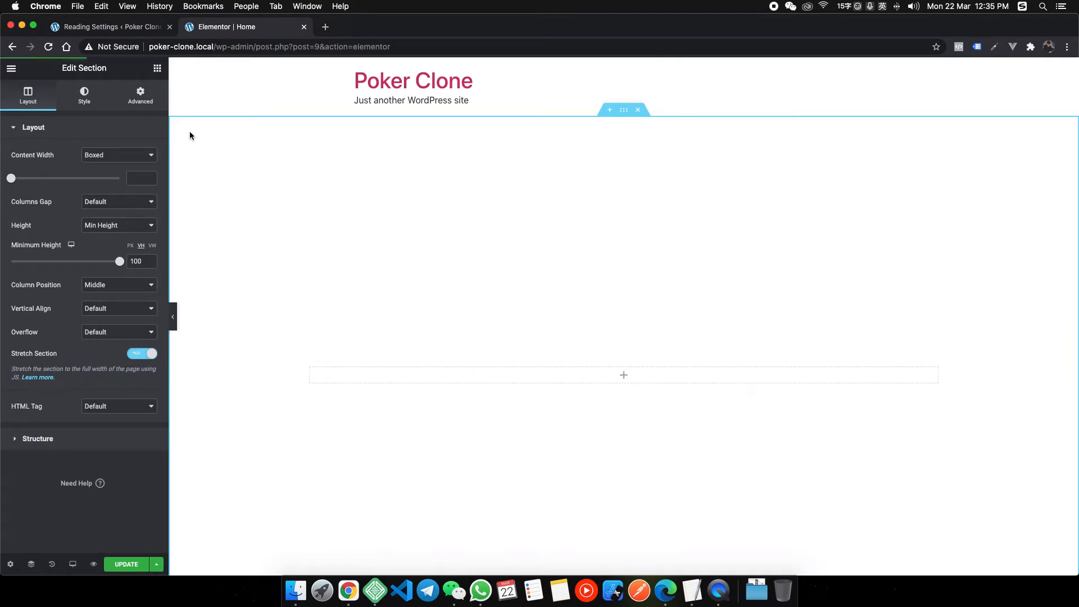
Return to the Elementor Home editor and duplicate the empty column into two columns.
{"action": "right_click", "coordinate": [348, 591]}
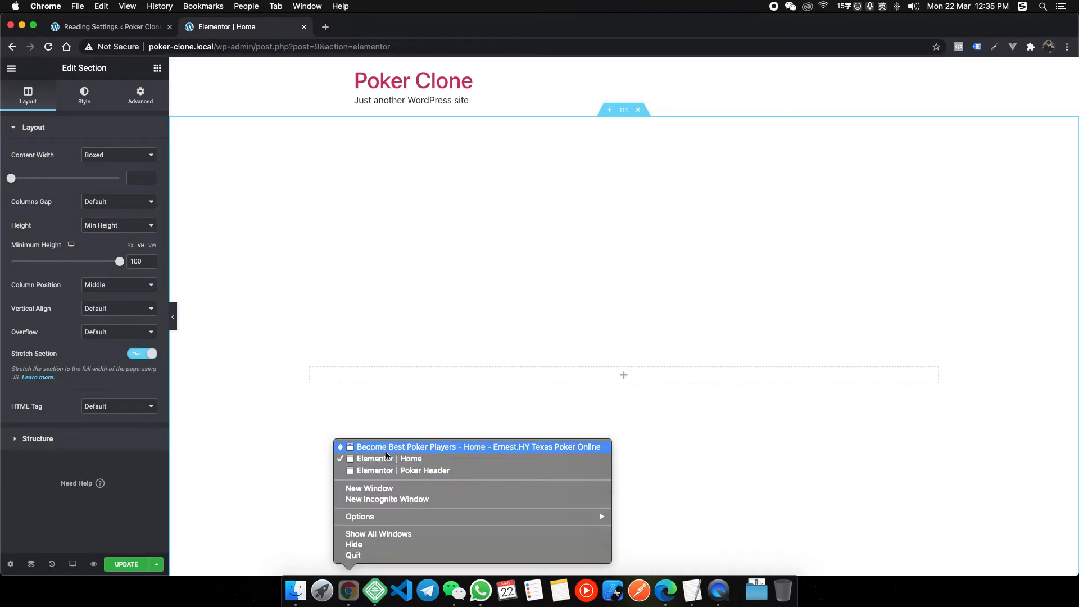
{"action": "left_click", "coordinate": [387, 450]}
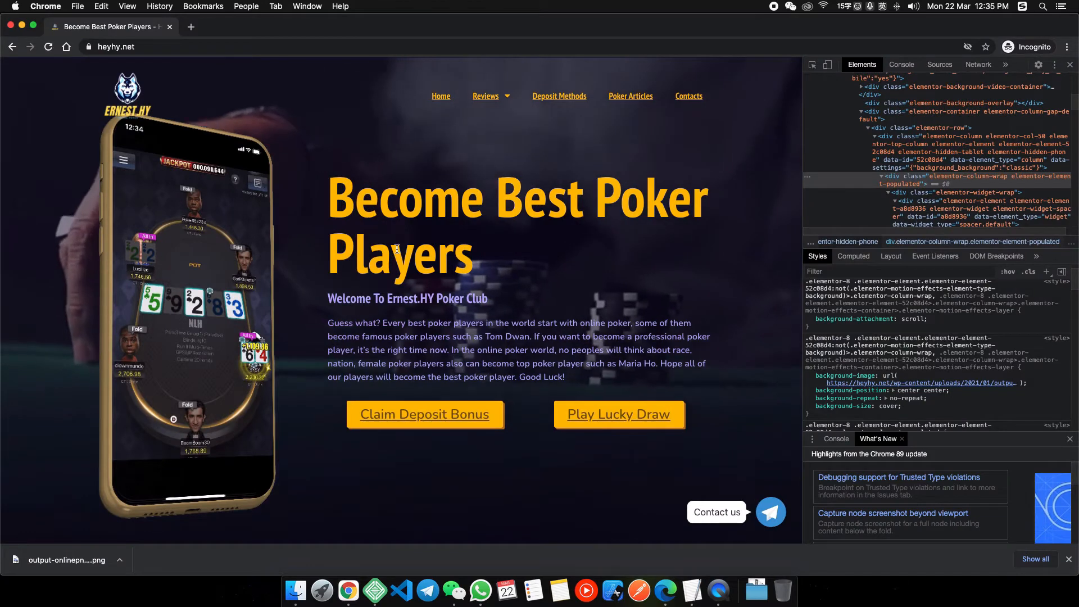
{"action": "right_click", "coordinate": [349, 590]}
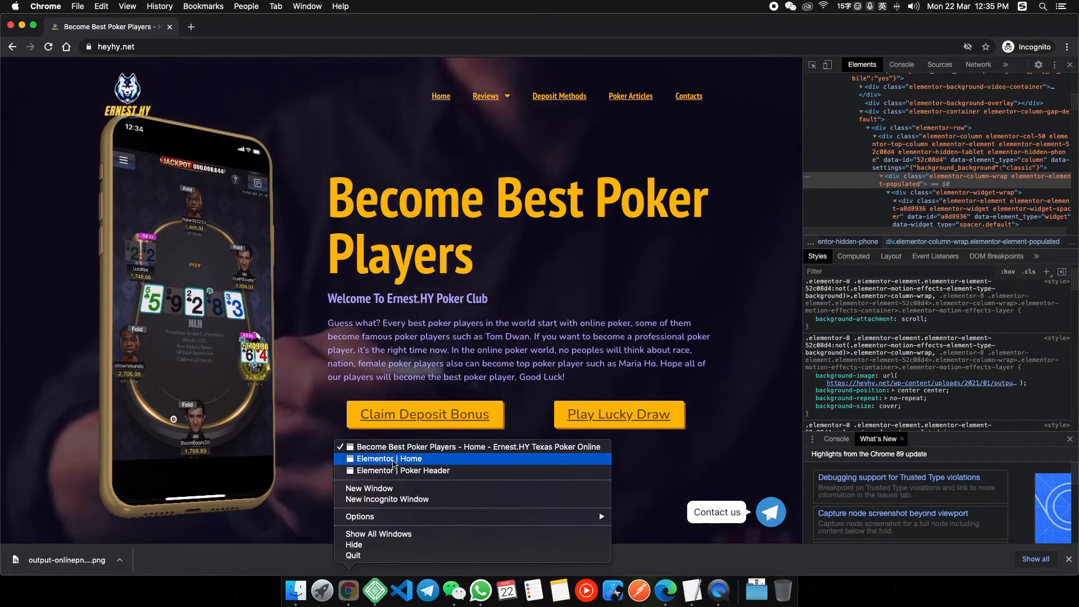
{"action": "left_click", "coordinate": [394, 458]}
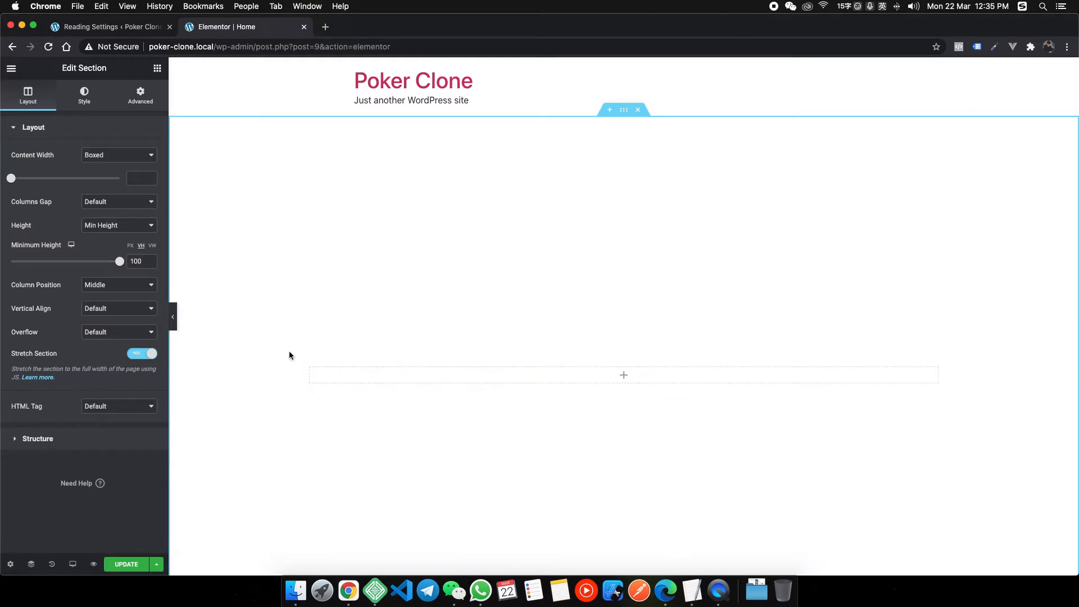
{"action": "right_click", "coordinate": [310, 370]}
{"action": "left_click", "coordinate": [350, 395]}
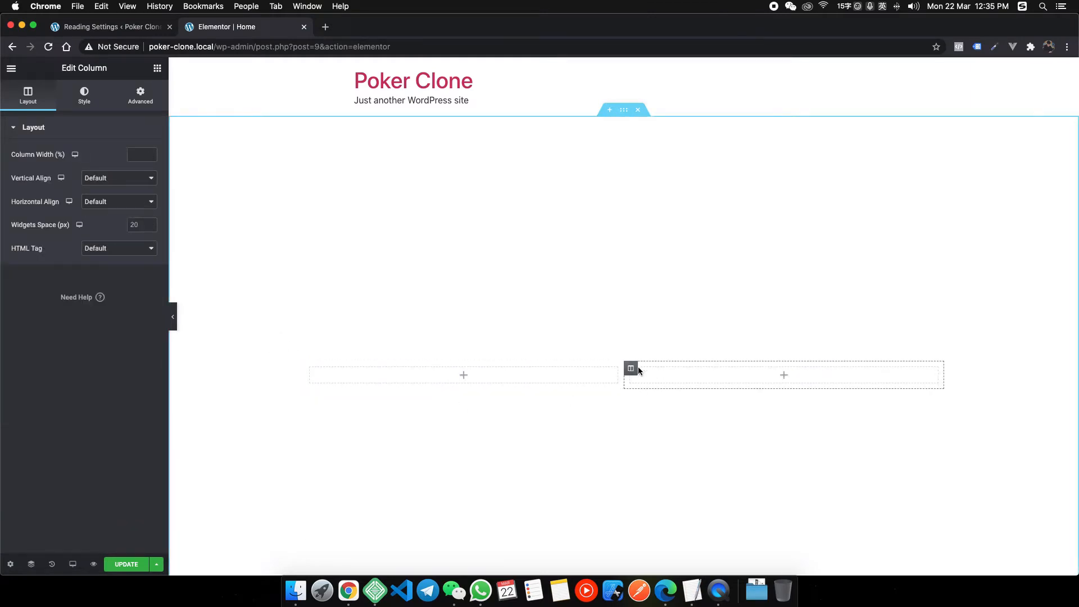
Place a Heading widget in the right column and duplicate it.
{"action": "left_click", "coordinate": [155, 69]}
{"action": "left_click_drag", "start_coordinate": [115, 188], "coordinate": [688, 385]}
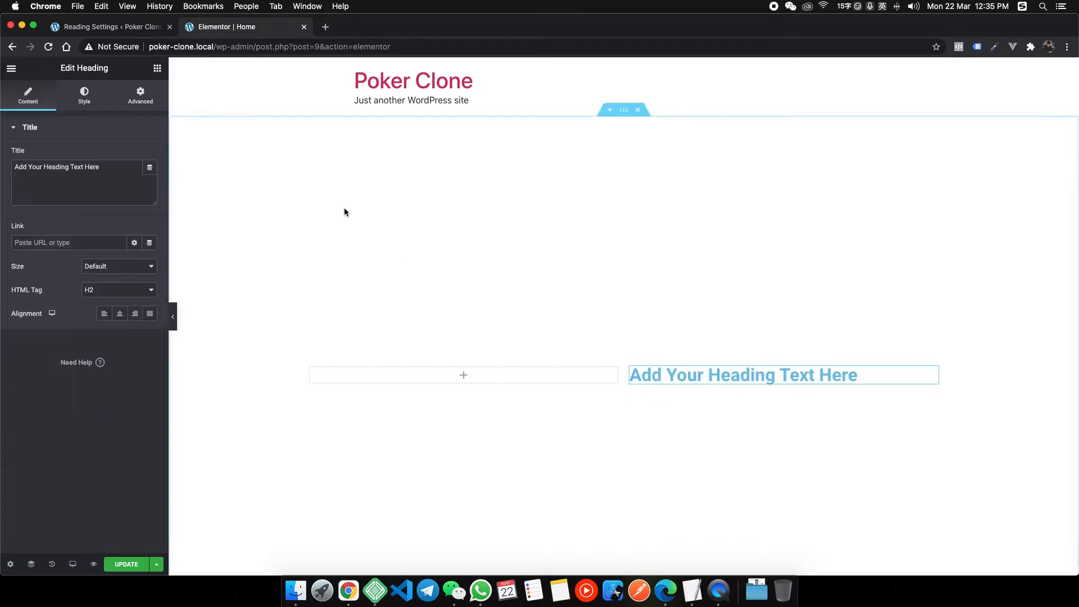
{"action": "right_click", "coordinate": [678, 376]}
{"action": "left_click", "coordinate": [712, 403]}
Add a Text Editor block below the headings and an Image widget in the left column.
{"action": "left_click", "coordinate": [157, 68]}
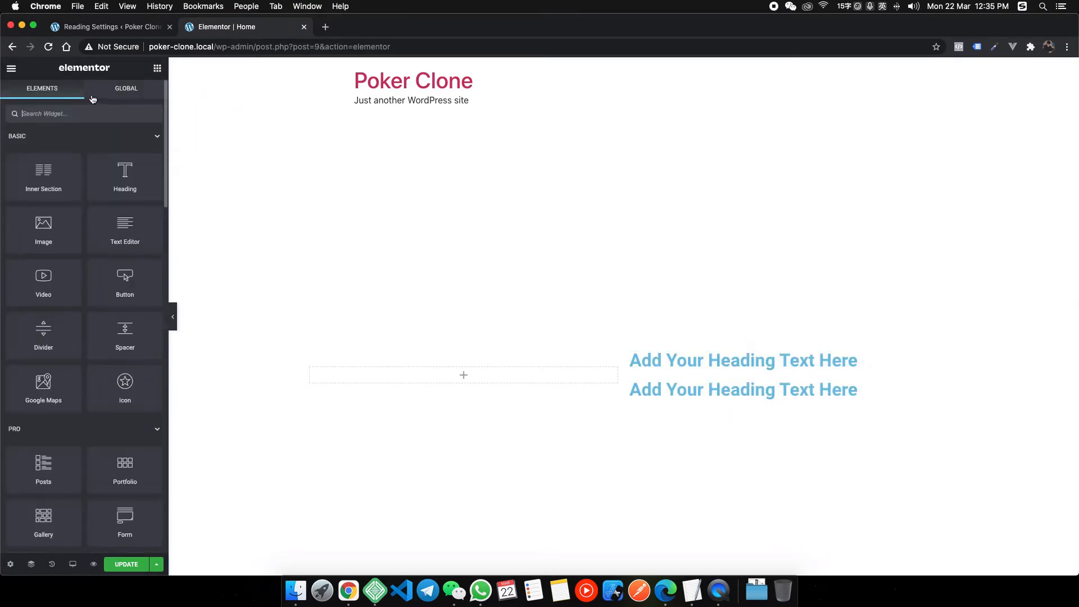
{"action": "left_click", "coordinate": [88, 113]}
{"action": "type", "text": "para"}
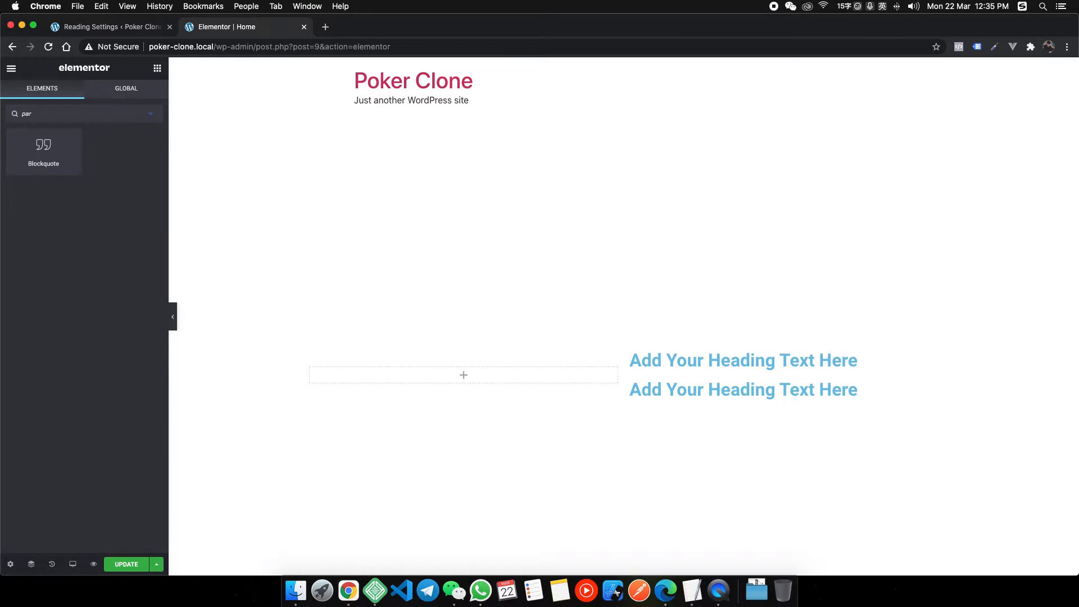
{"action": "key", "text": "BackSpace"}
{"action": "key", "text": "BackSpace"}
{"action": "key", "text": "BackSpace"}
{"action": "left_click_drag", "start_coordinate": [129, 231], "coordinate": [702, 391]}
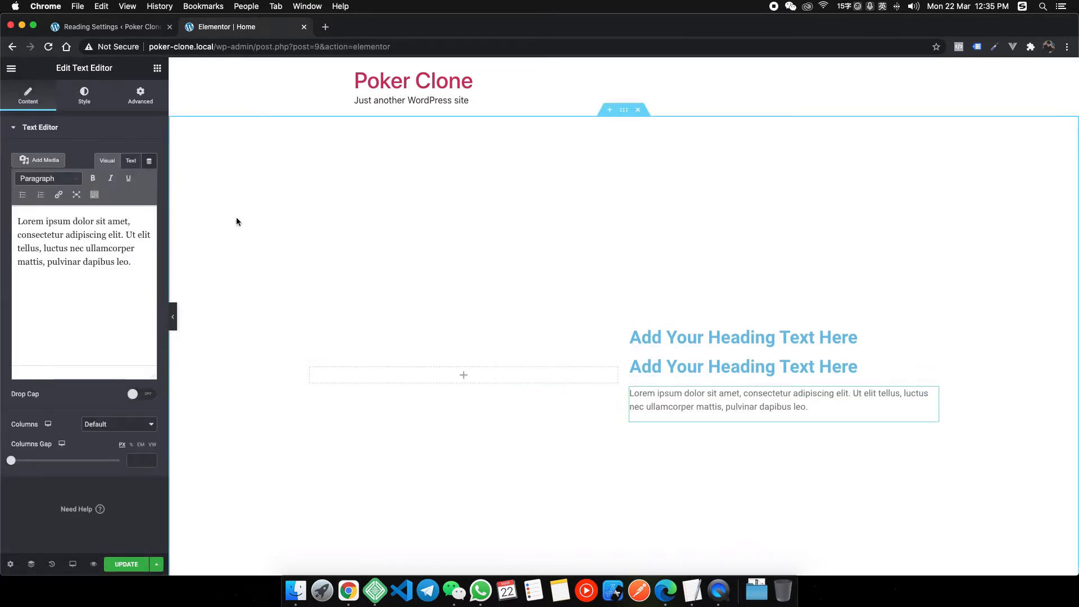
{"action": "left_click", "coordinate": [157, 68]}
{"action": "left_click_drag", "start_coordinate": [53, 232], "coordinate": [498, 380]}
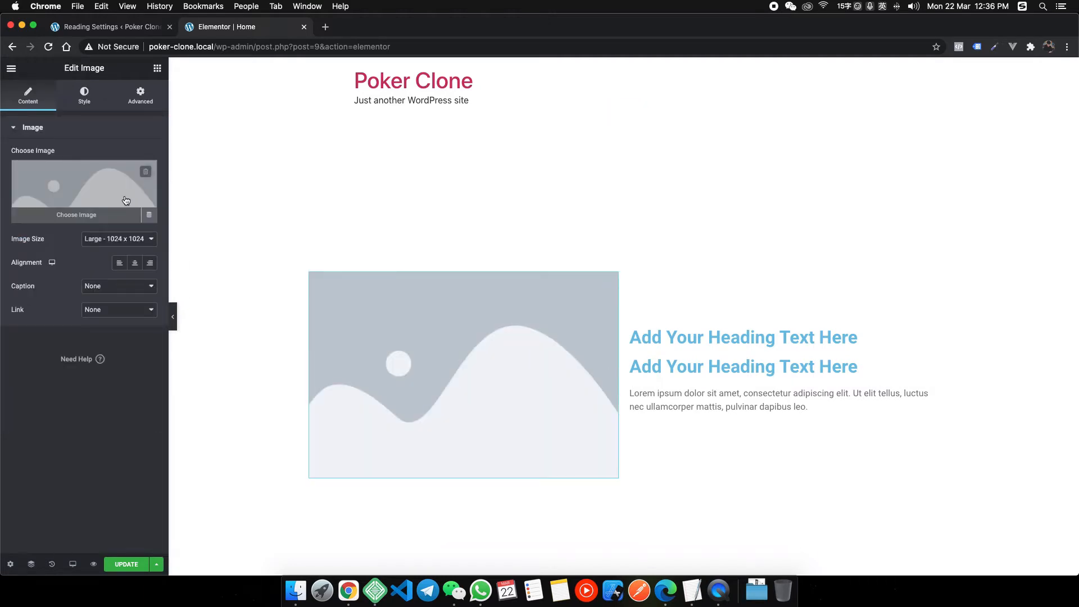
Upload output-onlinepngtools.png into the left Image widget and narrow its column to about 47%.
{"action": "left_click", "coordinate": [121, 194]}
{"action": "left_click", "coordinate": [539, 292]}
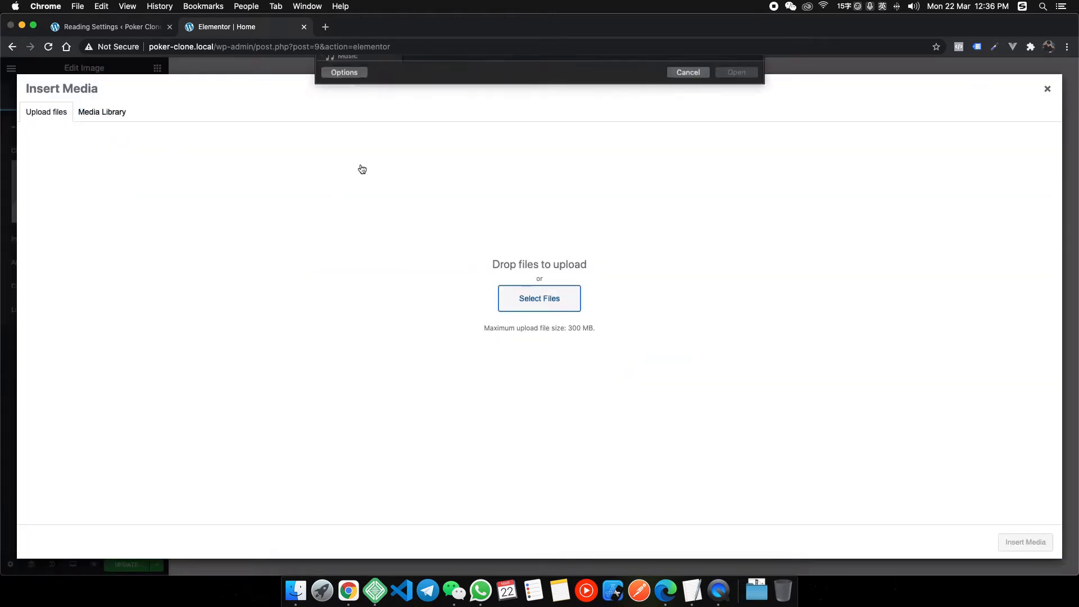
{"action": "left_click", "coordinate": [460, 94]}
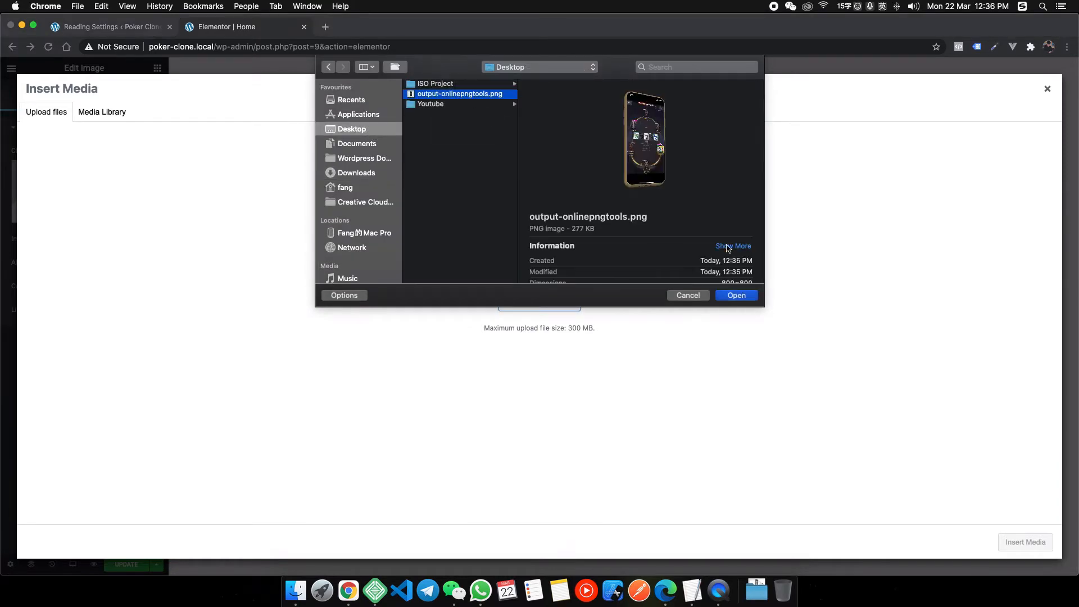
{"action": "left_click", "coordinate": [736, 295]}
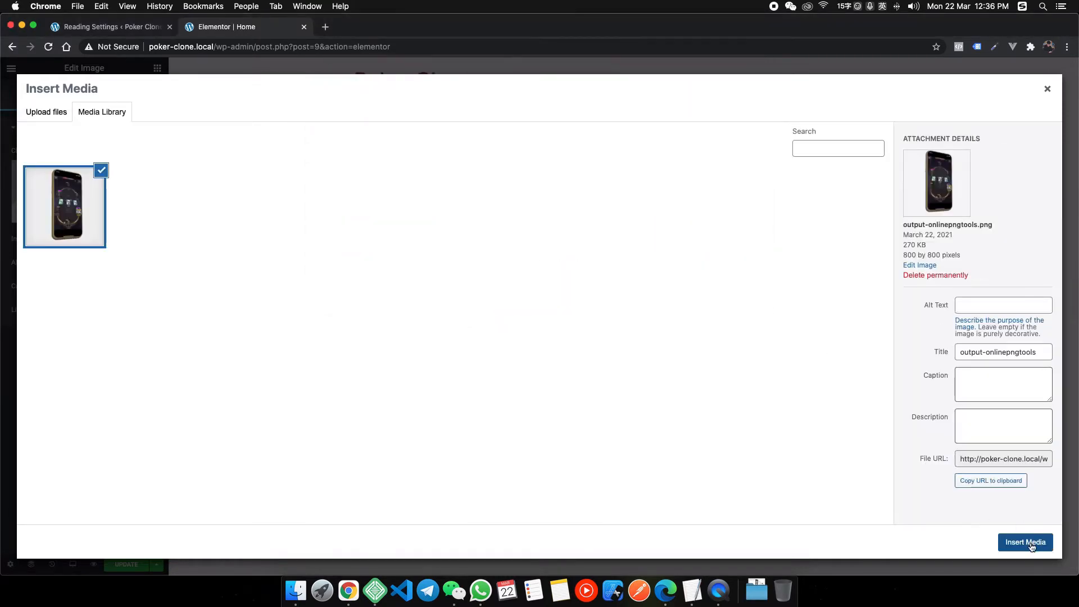
{"action": "left_click", "coordinate": [1027, 542]}
{"action": "mouse_move", "coordinate": [620, 344]}
{"action": "left_mouse_down"}
{"action": "mouse_move", "coordinate": [593, 352]}
{"action": "mouse_move", "coordinate": [606, 352]}
{"action": "left_mouse_up"}
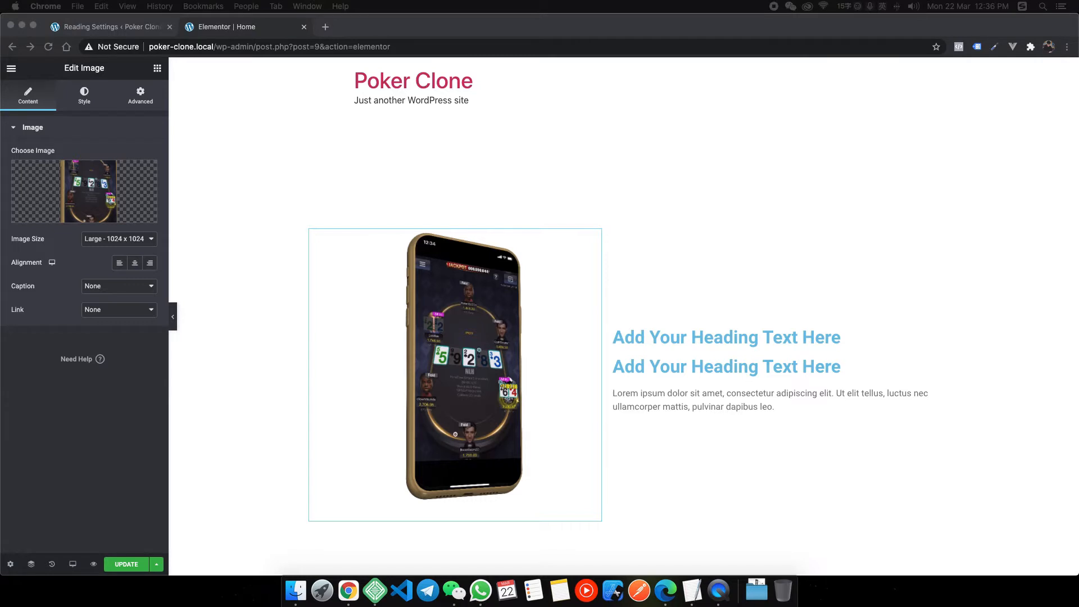
Retitle the headings 'Become Best Poker Players' and 'Welcome To XXX Poker Club'.
{"action": "left_click", "coordinate": [707, 338]}
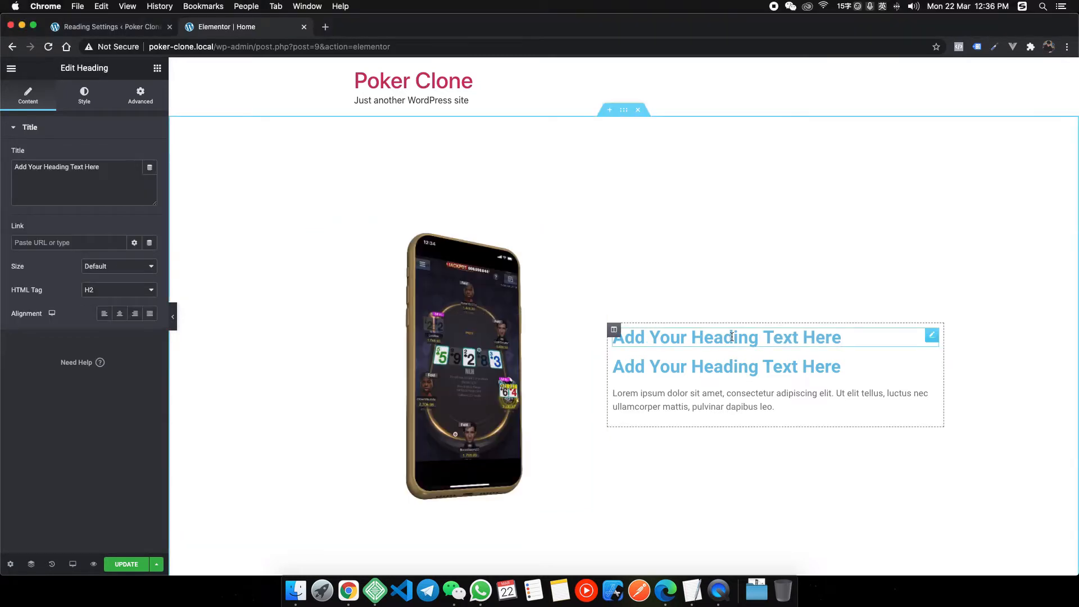
{"action": "left_click", "coordinate": [100, 175]}
{"action": "key", "text": "super+a"}
{"action": "type", "text": "Become Best Poker Players"}
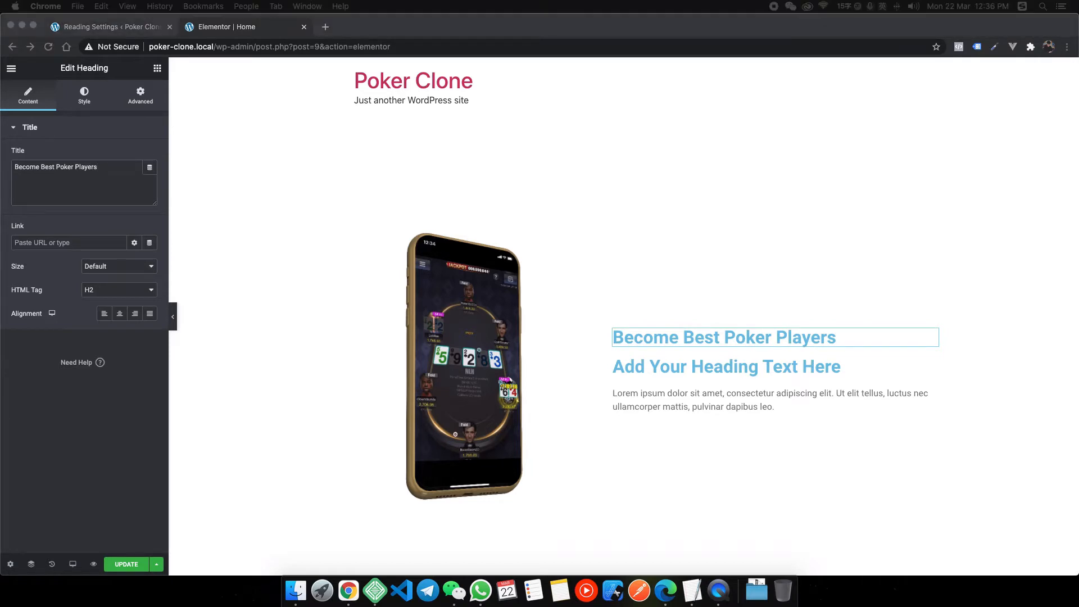
{"action": "left_click", "coordinate": [738, 363]}
{"action": "left_click", "coordinate": [60, 181]}
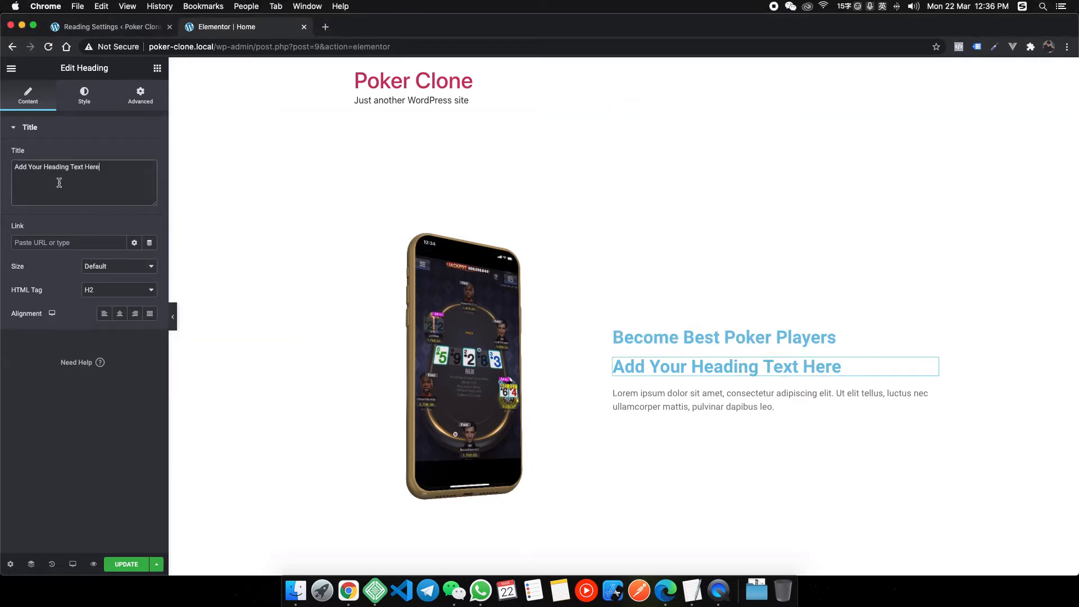
{"action": "key", "text": "super+a"}
{"action": "type", "text": "Welcome To Ernest.HY Poker Club"}
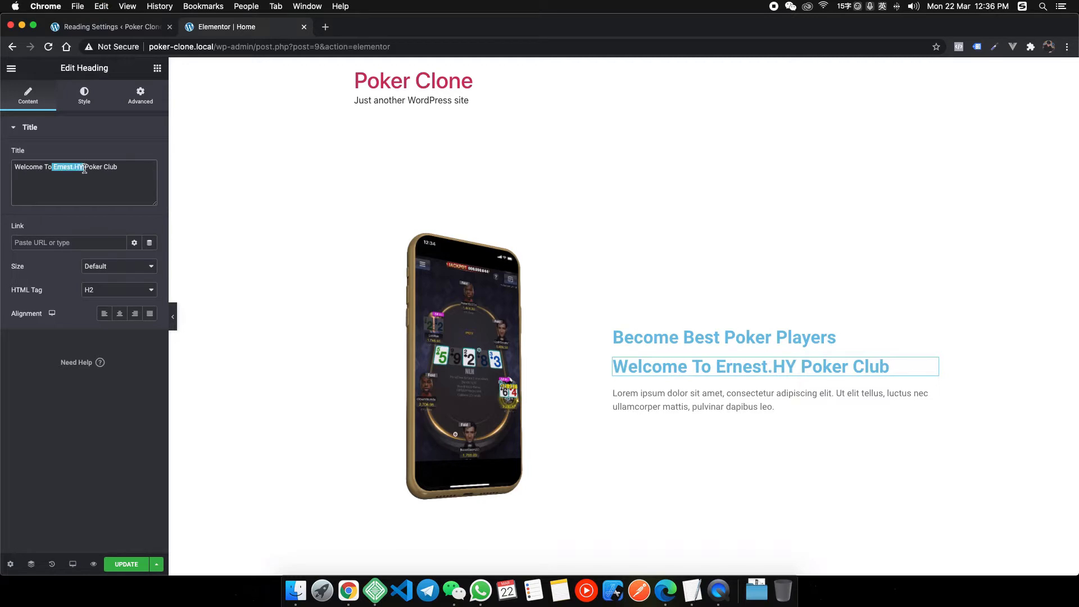
{"action": "type", "text": "XXX"}
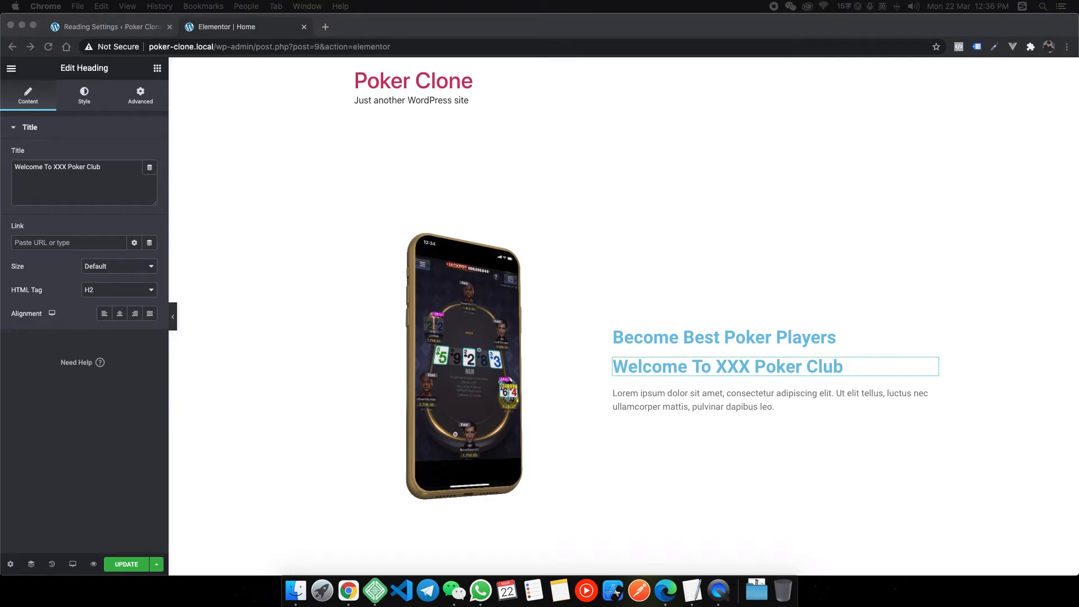
Replace the Lorem placeholder with the pasted online poker introduction paragraph.
{"action": "left_click", "coordinate": [703, 405]}
{"action": "key", "text": "super+a"}
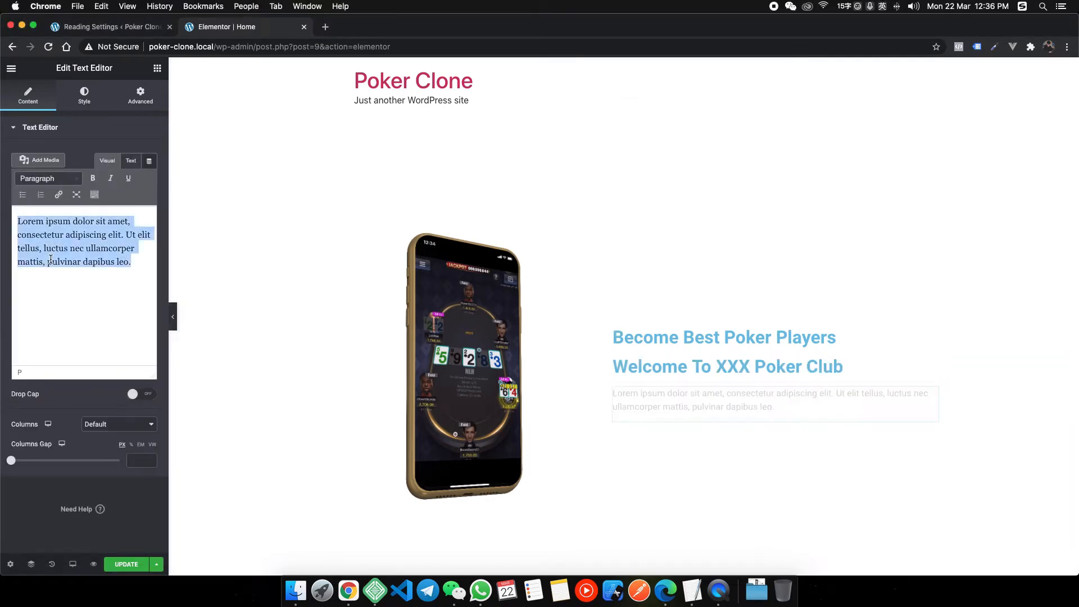
{"action": "type", "text": "Guess what? Every best poker players in the world start with online poker, some of them become famous poker players such as Tom Dwan. If you want to become a professional poker player, it’s the right time now. In the online poker world, no peoples will think about race, nation, female poker players also can become top poker player such as Maria Ho. Hope all of our players will become the best poker player. Good Luck!"}
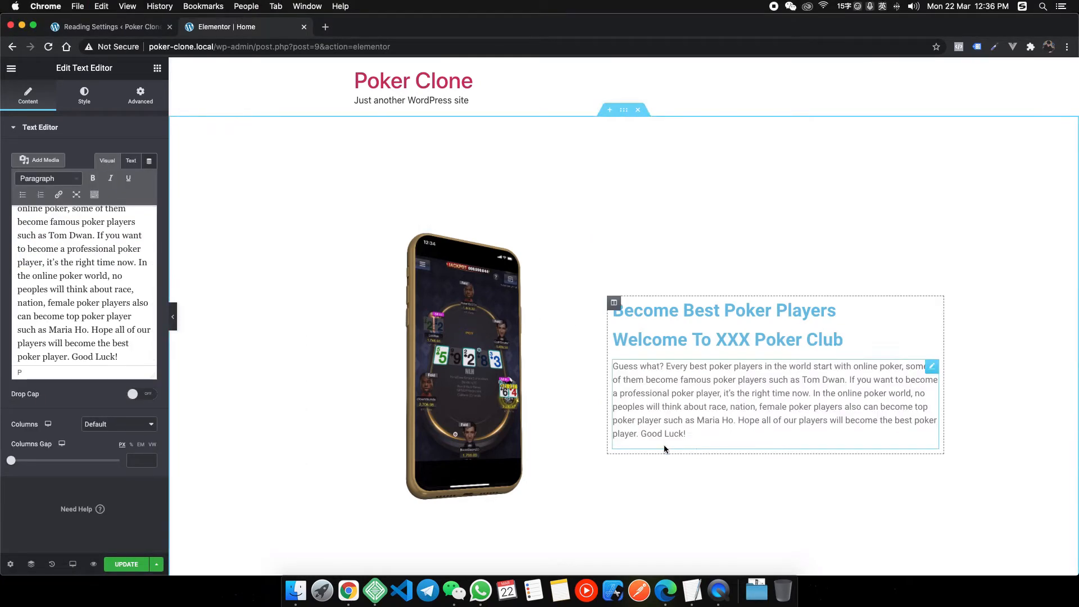
{"action": "left_click", "coordinate": [157, 68]}
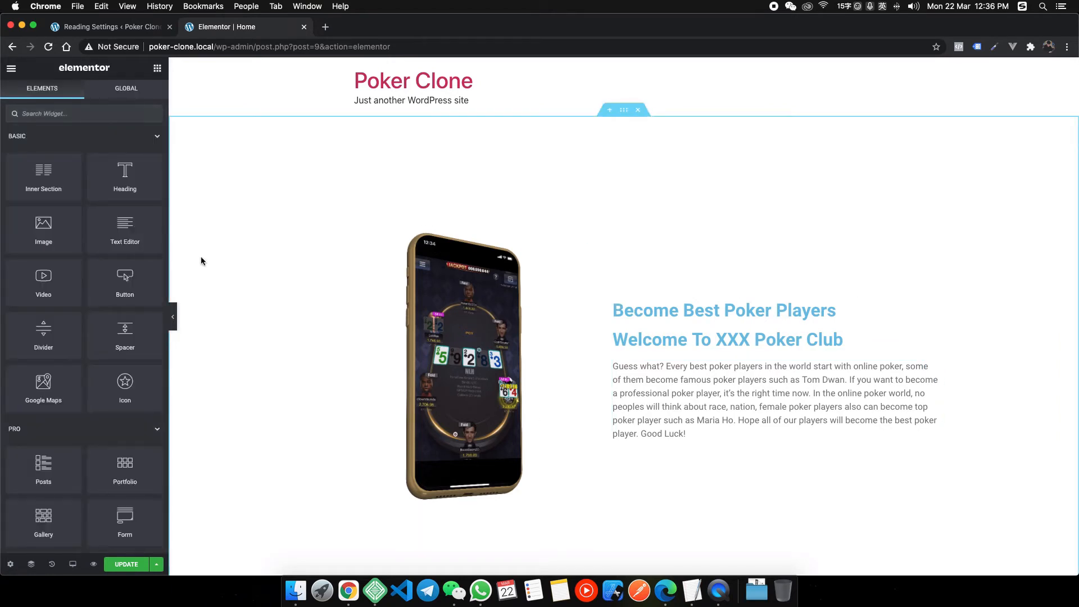
Add a two-column inner section below the paragraph with a Click here button in the left column.
{"action": "left_click_drag", "start_coordinate": [43, 171], "coordinate": [719, 436]}
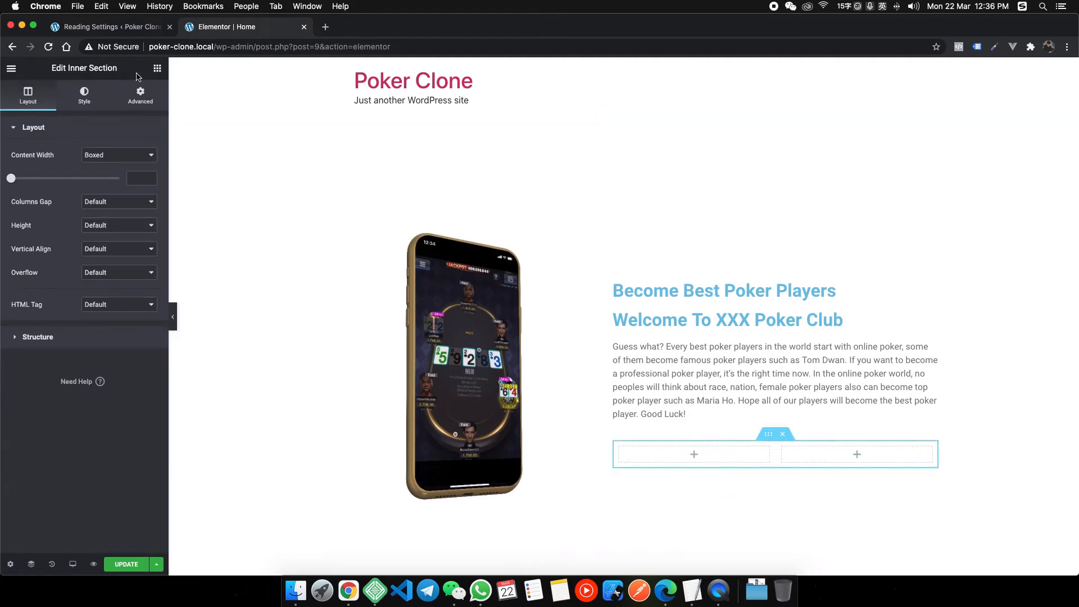
{"action": "left_click", "coordinate": [157, 68]}
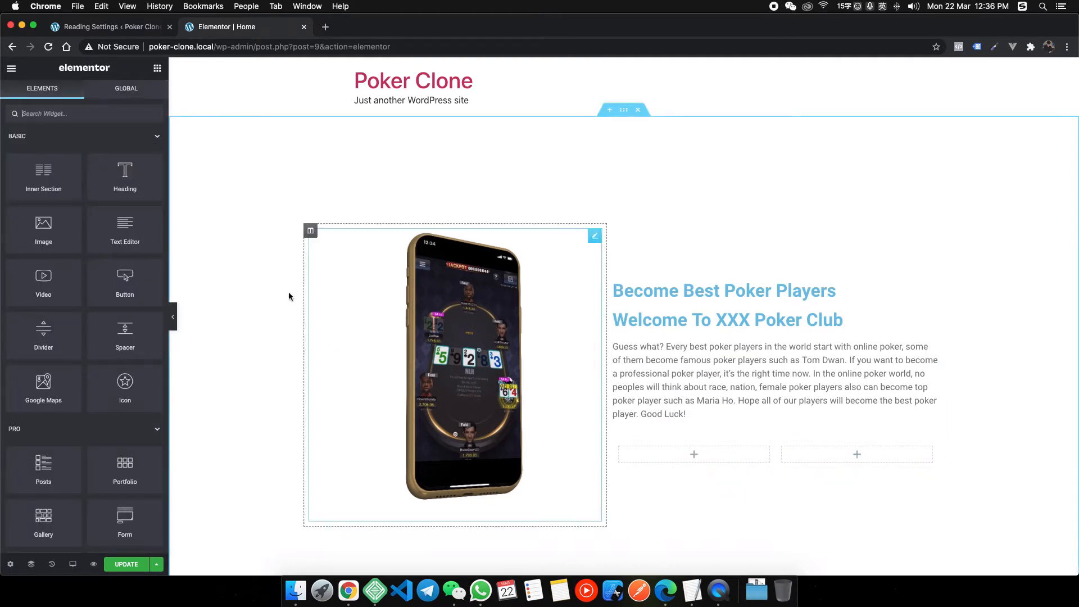
{"action": "left_click_drag", "start_coordinate": [153, 285], "coordinate": [713, 459]}
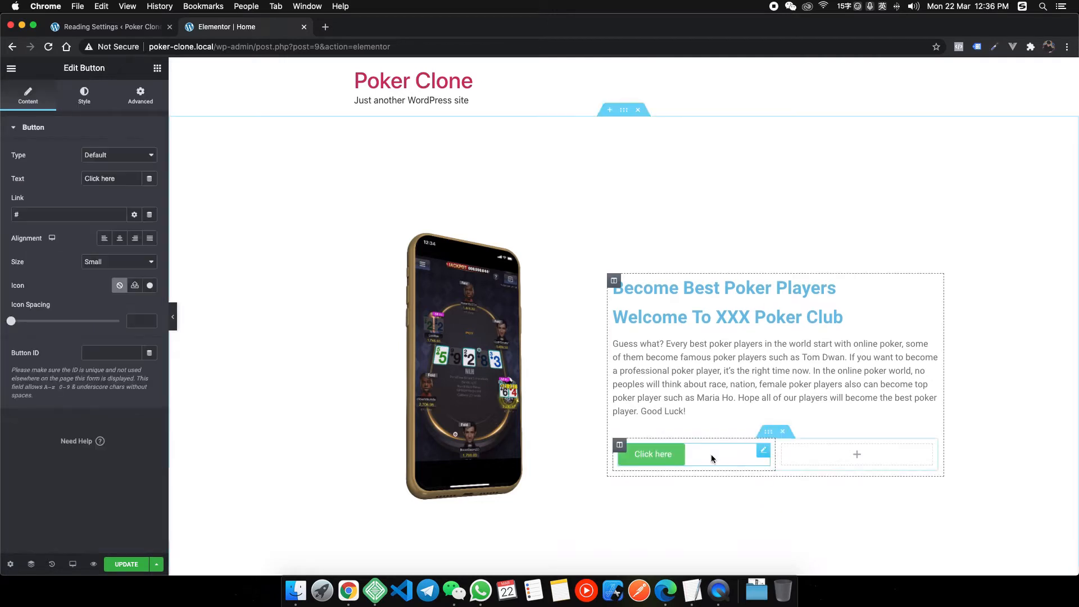
Copy the Click here button and paste it into the right column.
{"action": "right_click", "coordinate": [678, 456]}
{"action": "left_click", "coordinate": [855, 453]}
{"action": "right_click", "coordinate": [857, 453]}
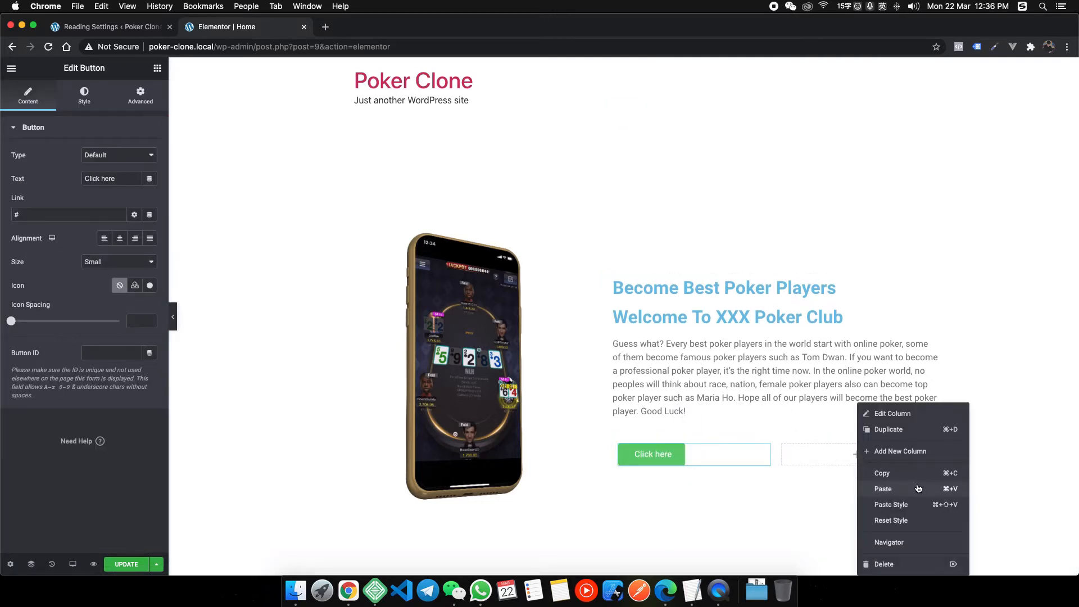
{"action": "left_click", "coordinate": [911, 489]}
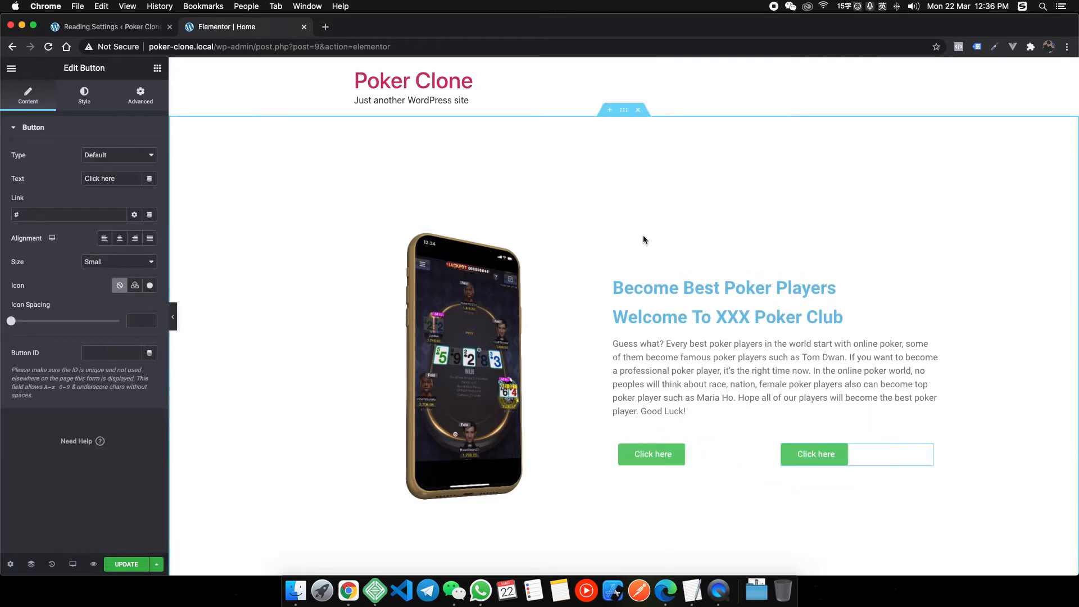
{"action": "scroll", "coordinate": [643, 235], "scroll_direction": "down", "scroll_amount": 4}
{"action": "scroll", "coordinate": [612, 191], "scroll_direction": "up", "scroll_amount": 3}
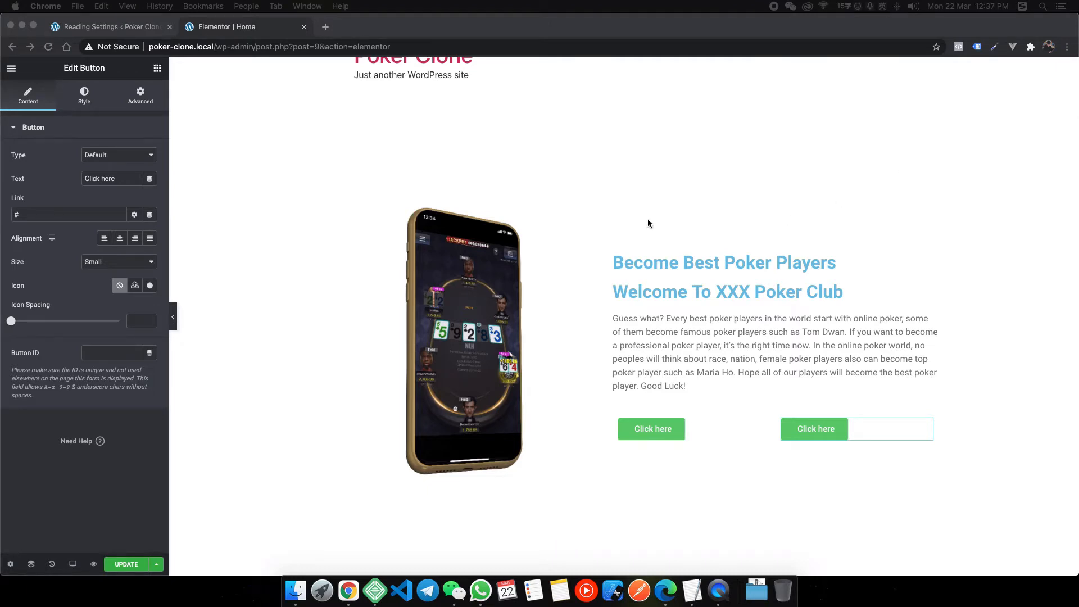
{"action": "left_click", "coordinate": [774, 268]}
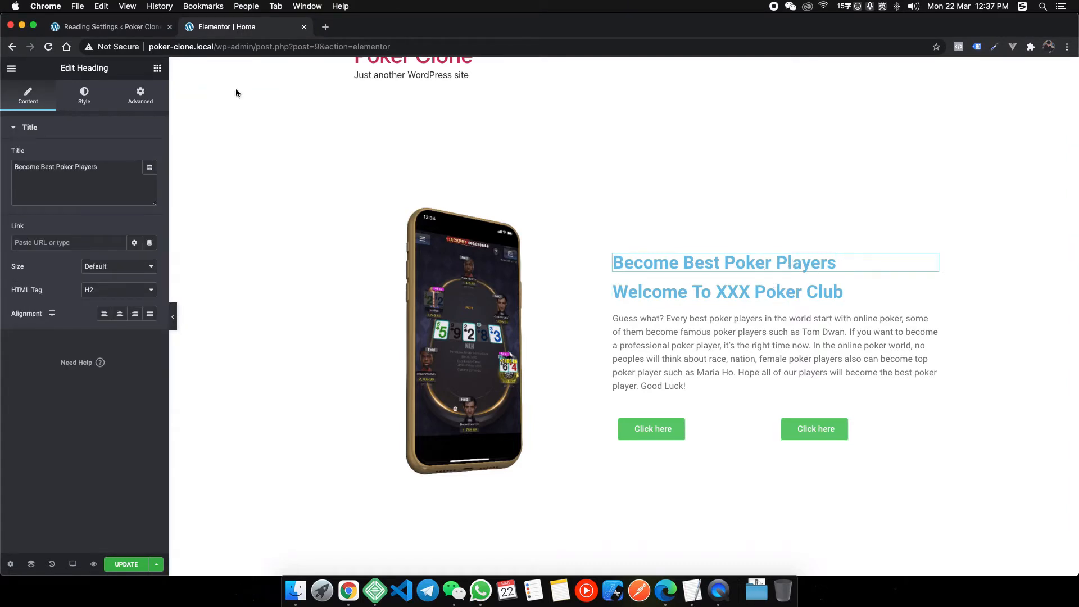
Inspect the heyhy.net heading in the incognito window: #FEBD00, PT Sans Narrow, 100 px.
{"action": "right_click", "coordinate": [348, 590]}
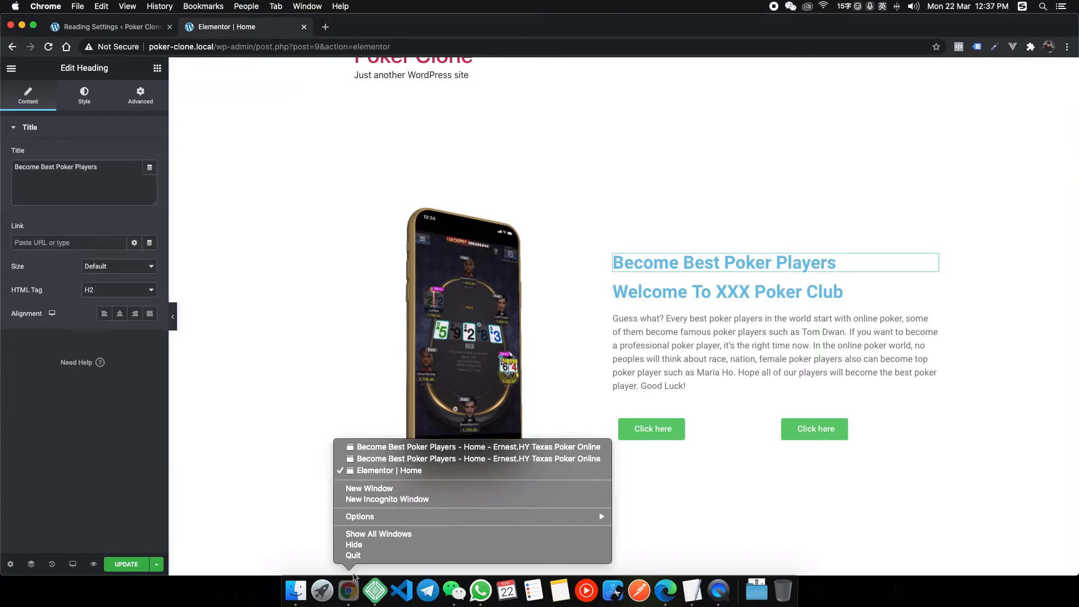
{"action": "left_click", "coordinate": [399, 448]}
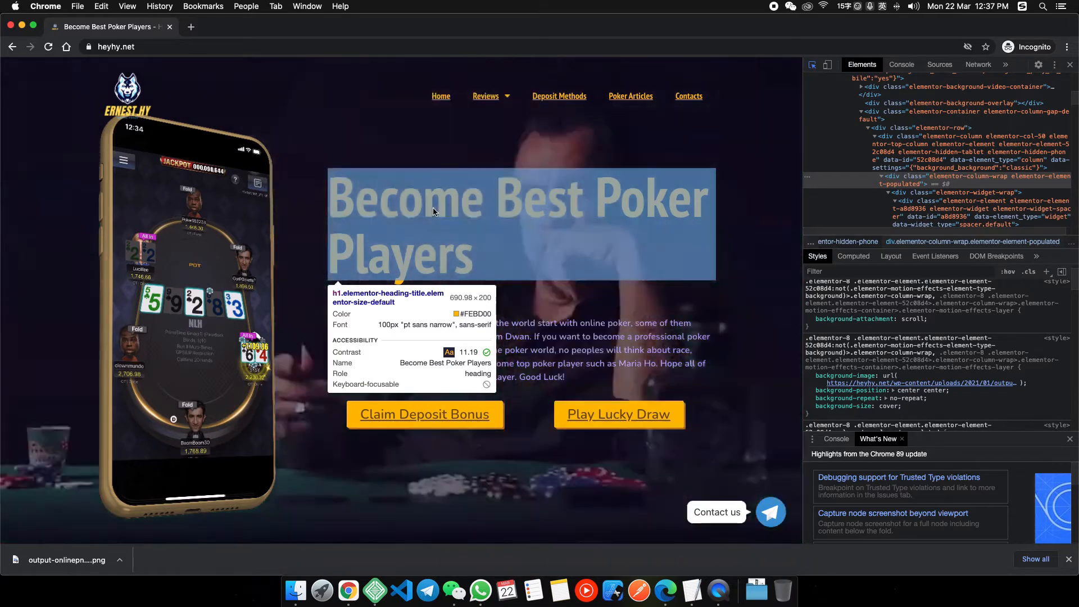
{"action": "left_click", "coordinate": [433, 208]}
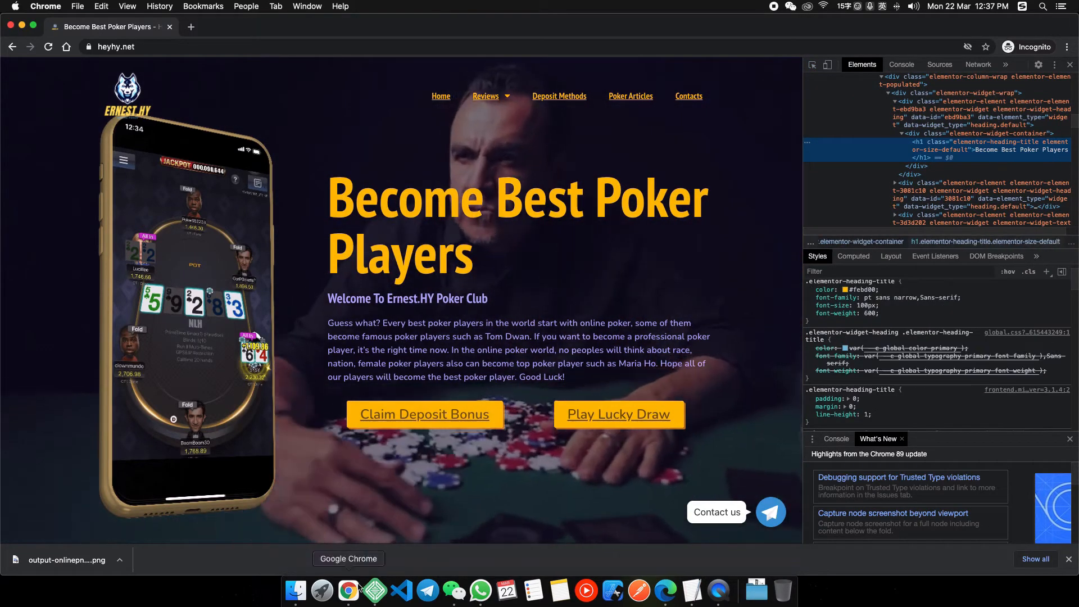
{"action": "right_click", "coordinate": [358, 587]}
{"action": "left_click", "coordinate": [361, 597]}
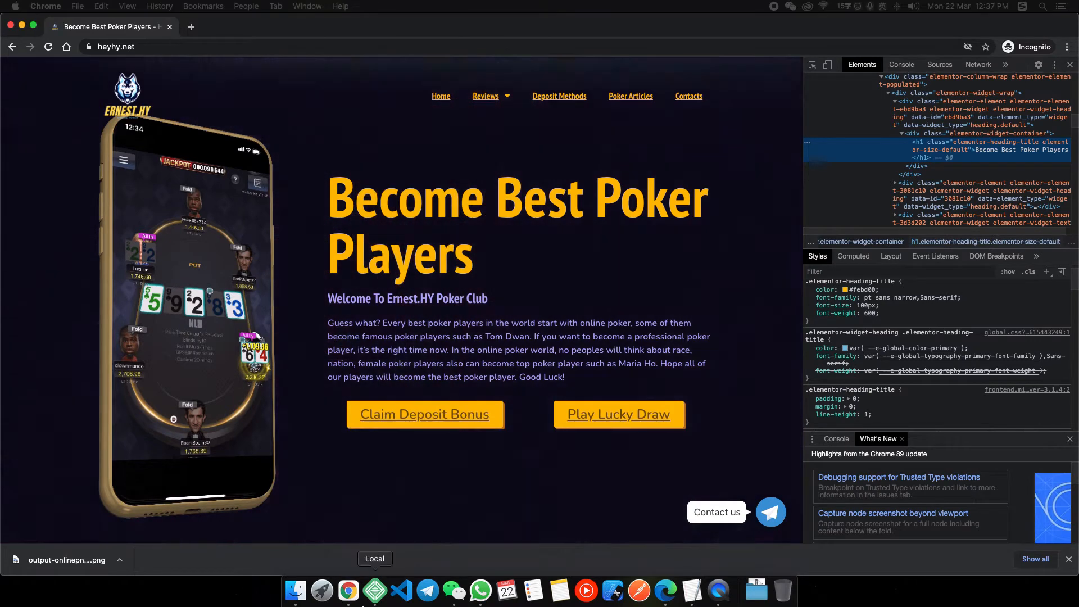
{"action": "right_click", "coordinate": [356, 596]}
Set the Become Best Poker Players heading typography to PT Sans Narrow, size 100.
{"action": "left_click", "coordinate": [391, 470]}
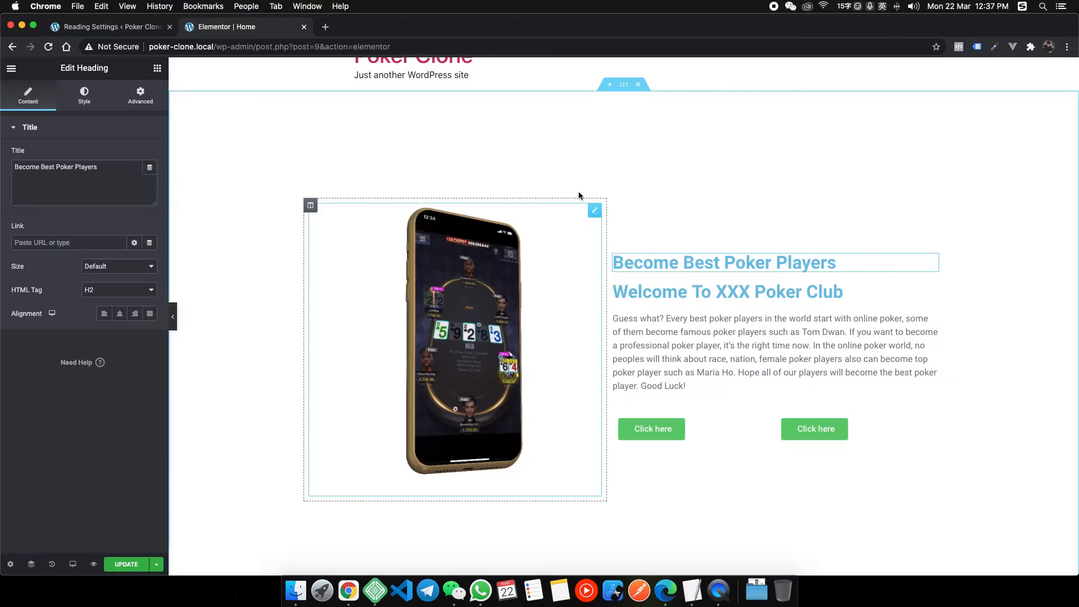
{"action": "left_click", "coordinate": [84, 95]}
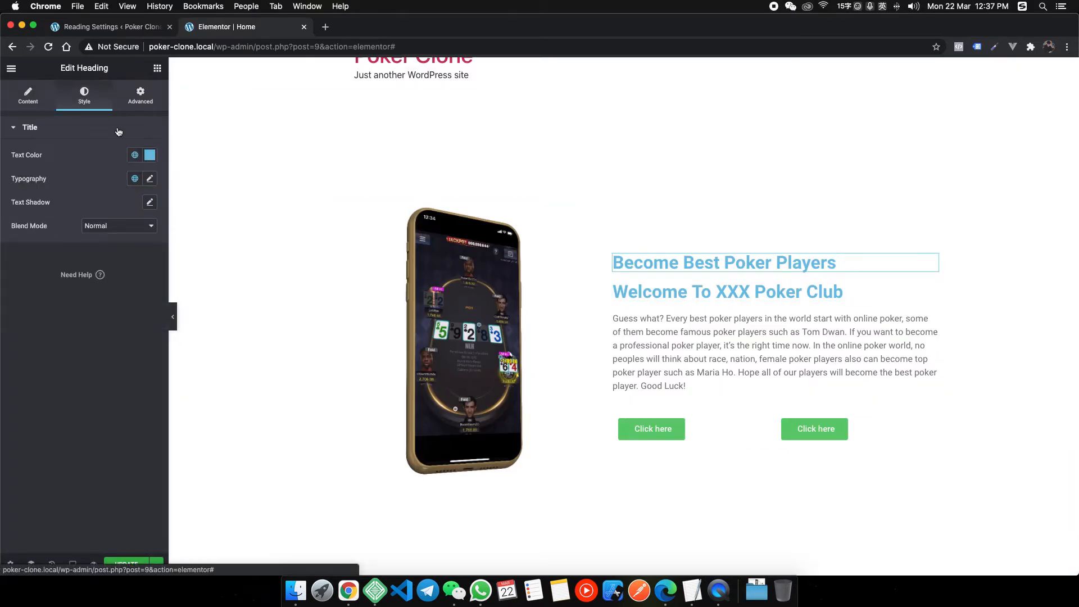
{"action": "left_click", "coordinate": [149, 179]}
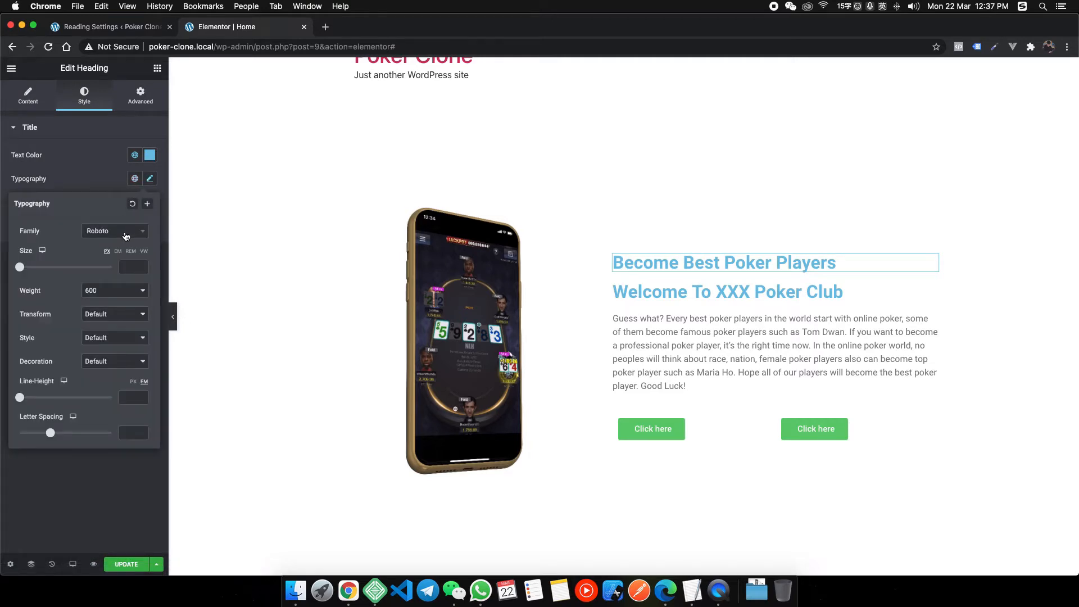
{"action": "left_click", "coordinate": [138, 235]}
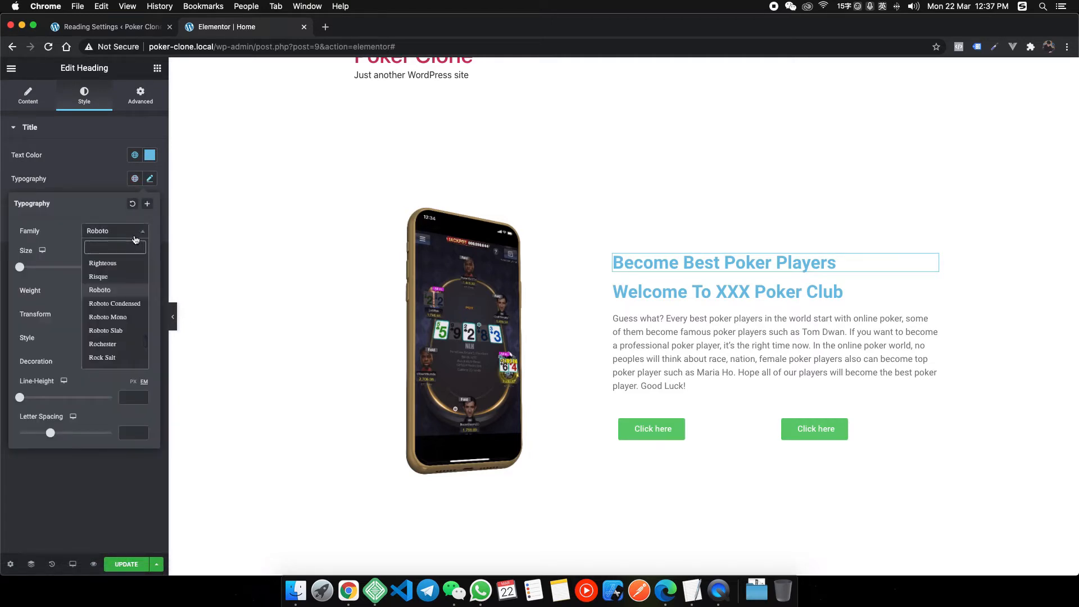
{"action": "type", "text": "pt sans"}
{"action": "key", "text": "Down"}
{"action": "key", "text": "Down"}
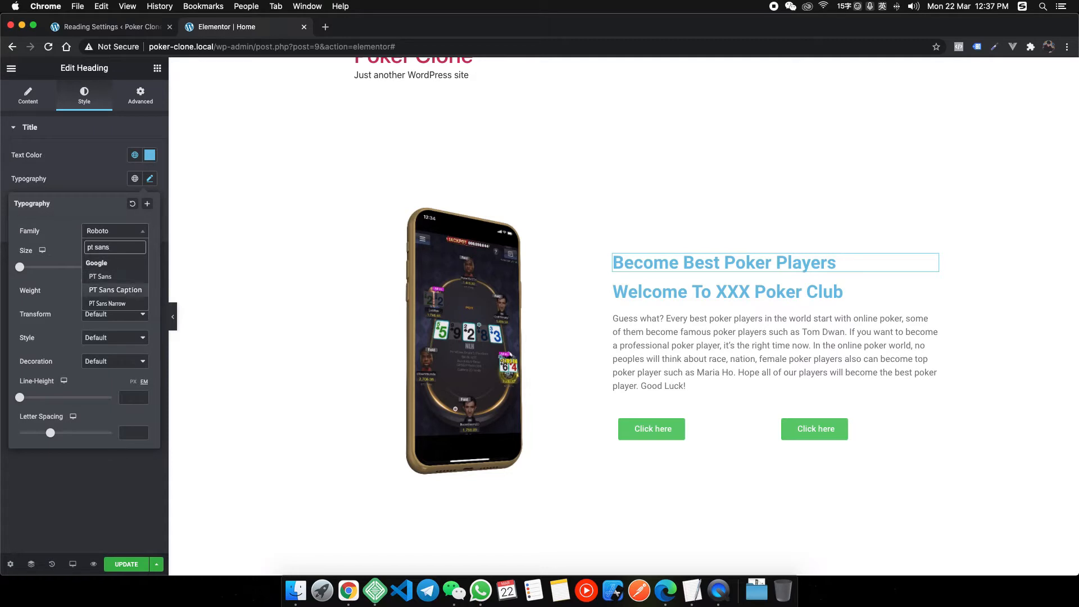
{"action": "key", "text": "Return"}
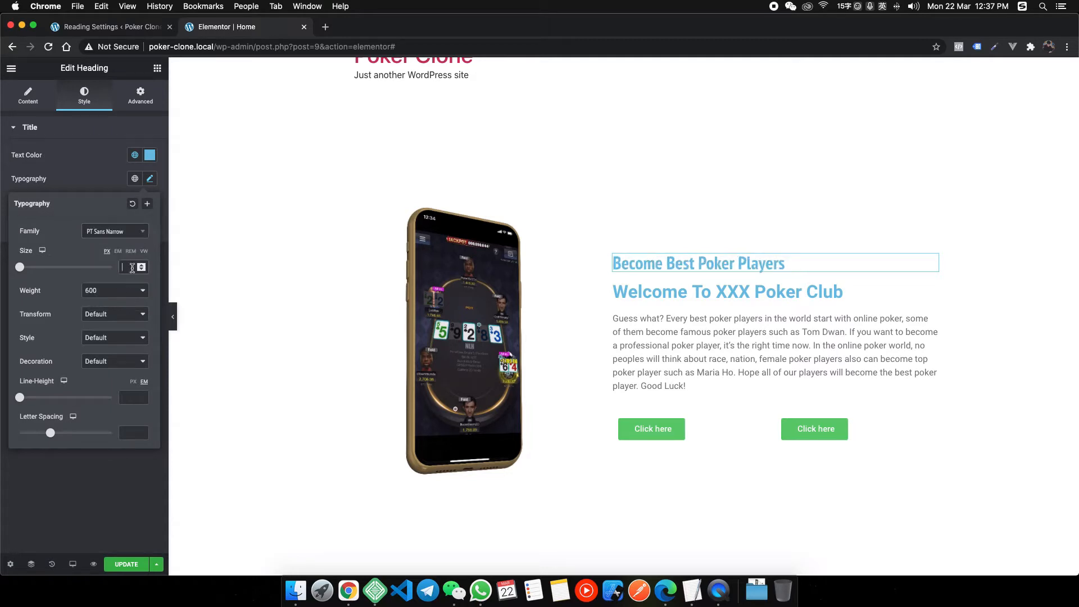
{"action": "type", "text": "100"}
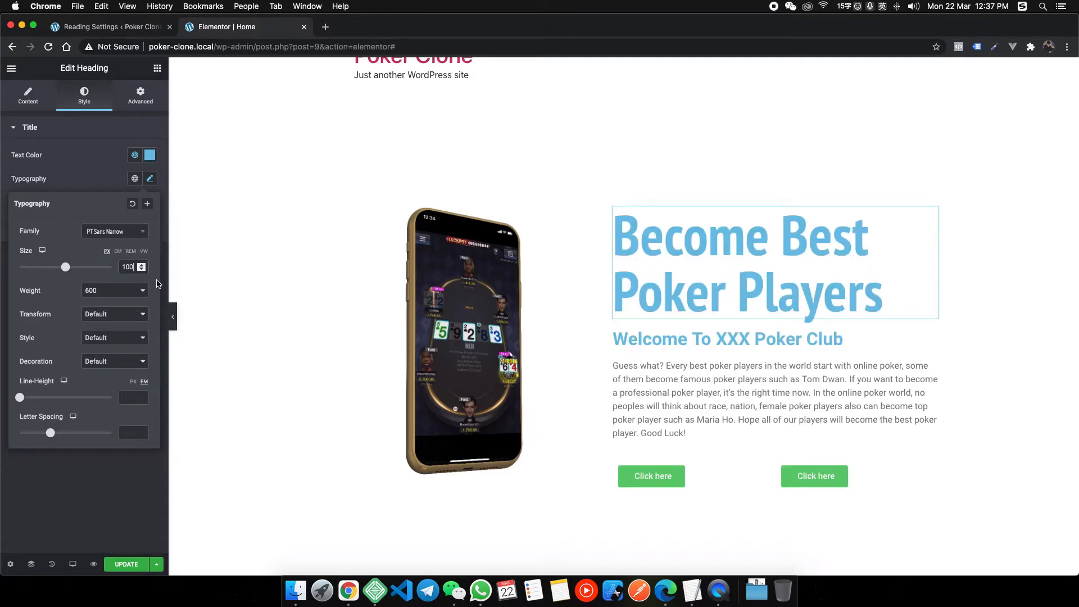
{"action": "left_click", "coordinate": [74, 178]}
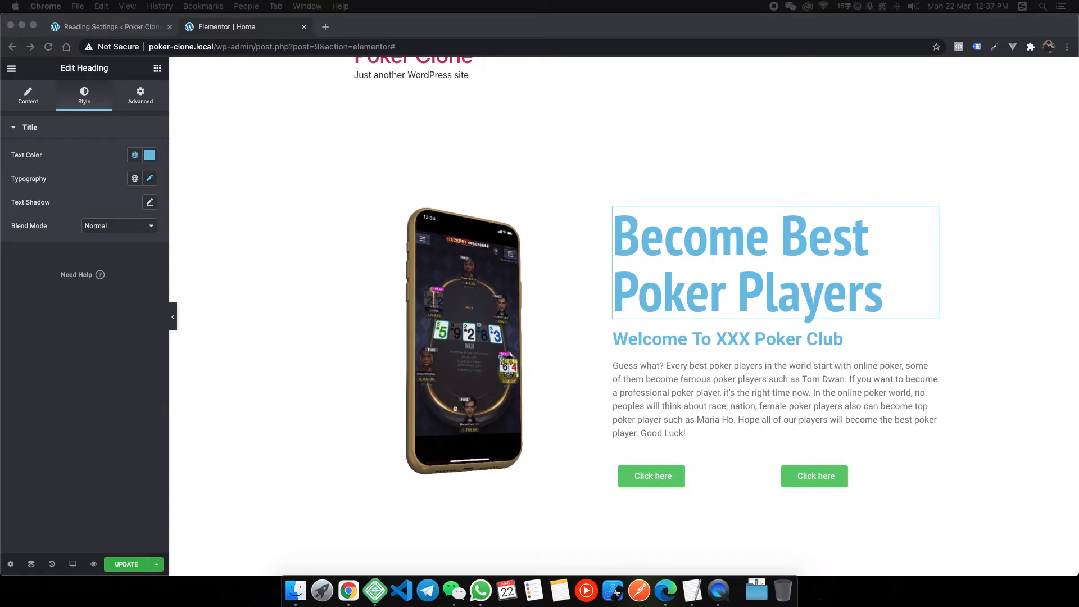
Colour the Welcome To XXX Poker Club subheading light purple #BBAEFA from the TextEdit notes.
{"action": "left_click", "coordinate": [692, 590]}
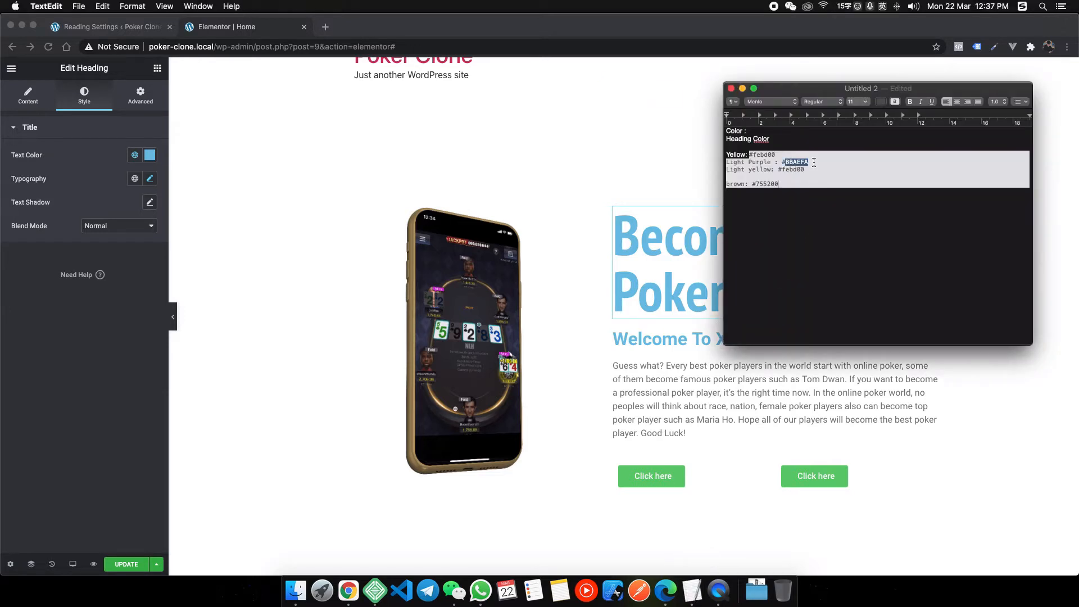
{"action": "left_click", "coordinate": [661, 242]}
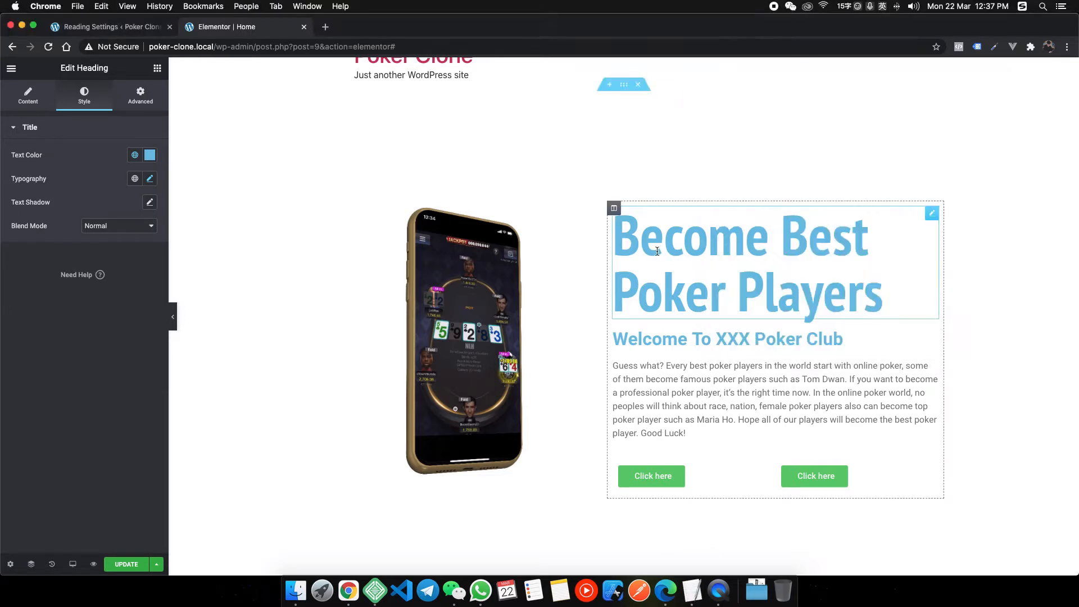
{"action": "left_click", "coordinate": [656, 337]}
{"action": "left_click", "coordinate": [84, 94]}
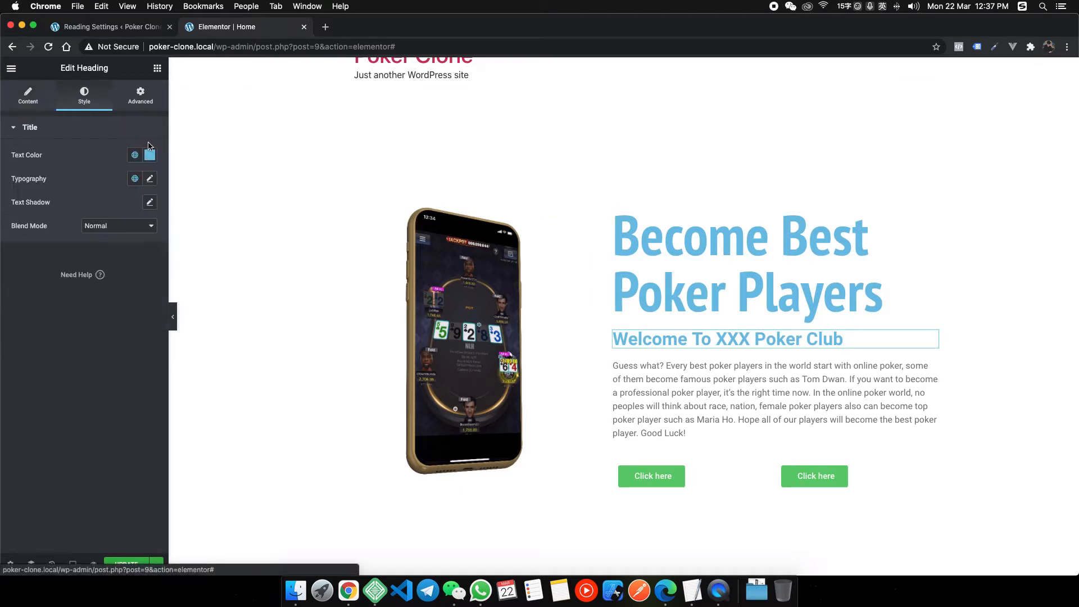
{"action": "left_click", "coordinate": [150, 155]}
{"action": "type", "text": "BBAEFA"}
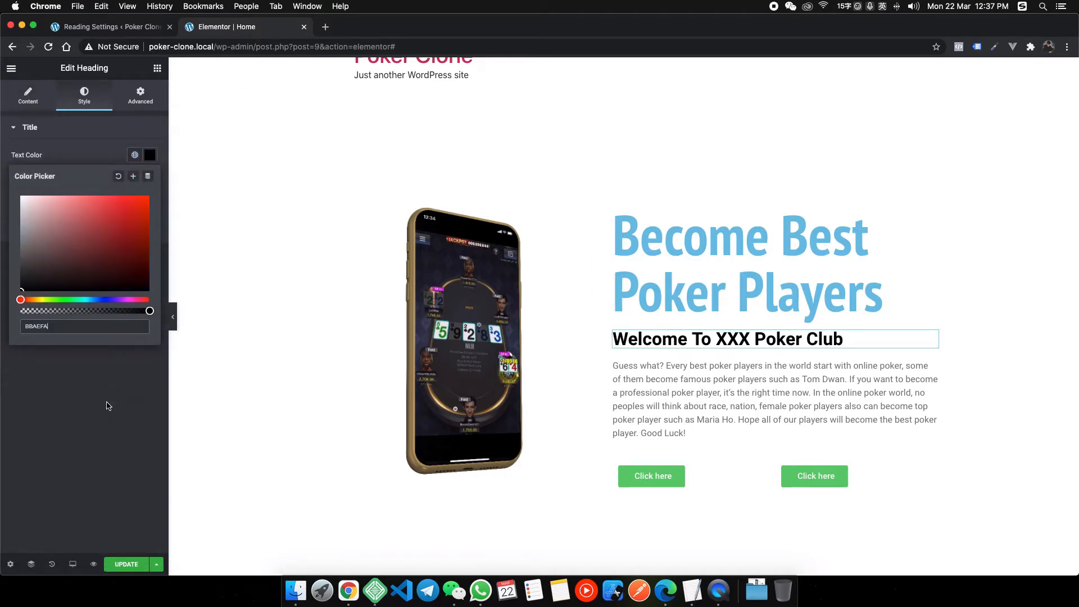
{"action": "key", "text": "Return"}
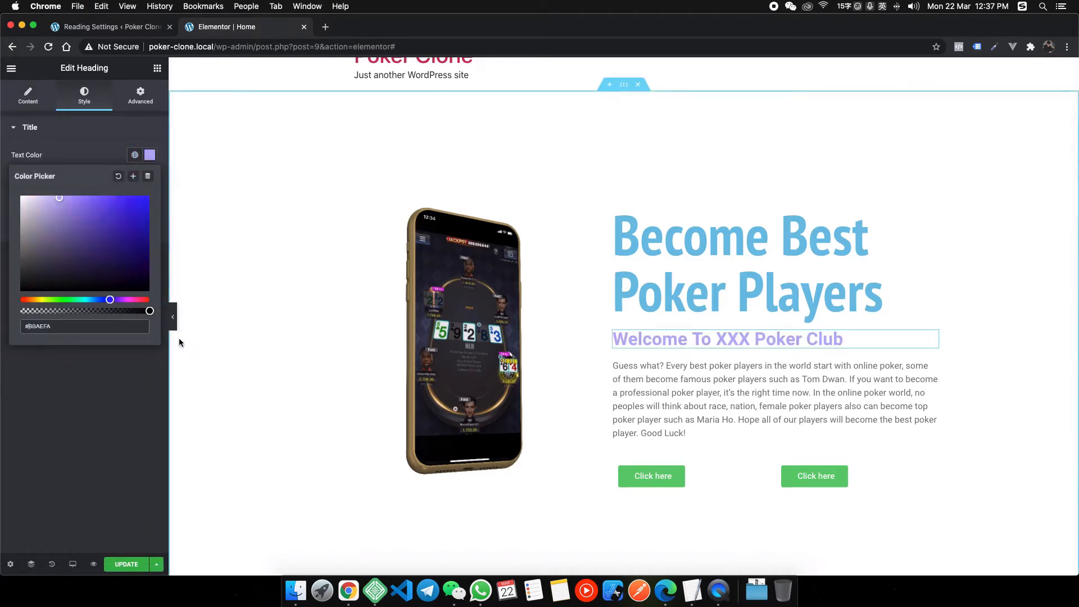
{"action": "left_click", "coordinate": [106, 366]}
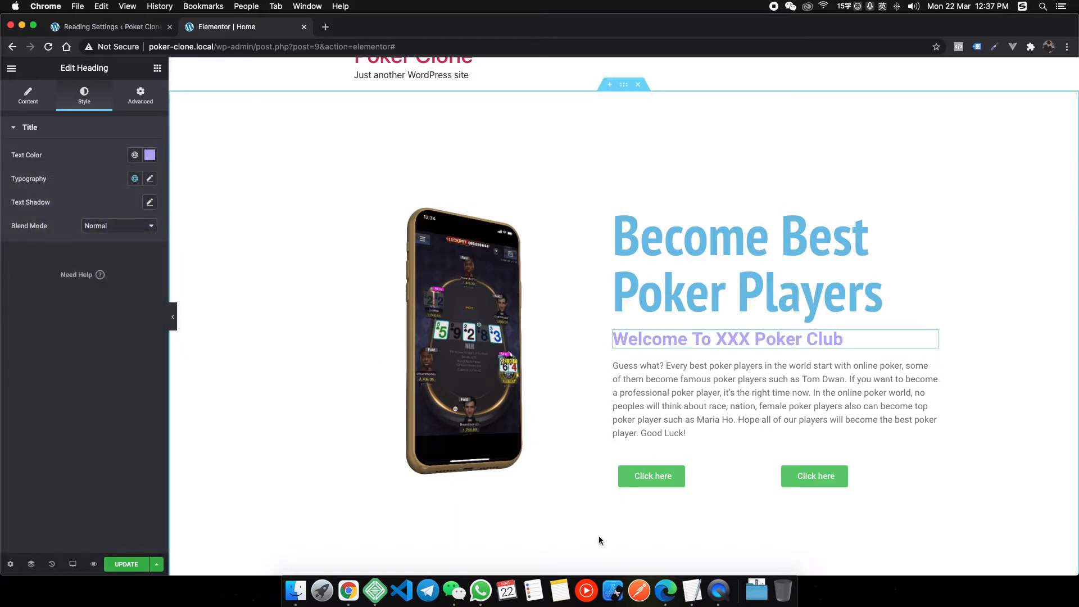
Colour the Become Best Poker Players heading yellow #febd00.
{"action": "left_click", "coordinate": [691, 591]}
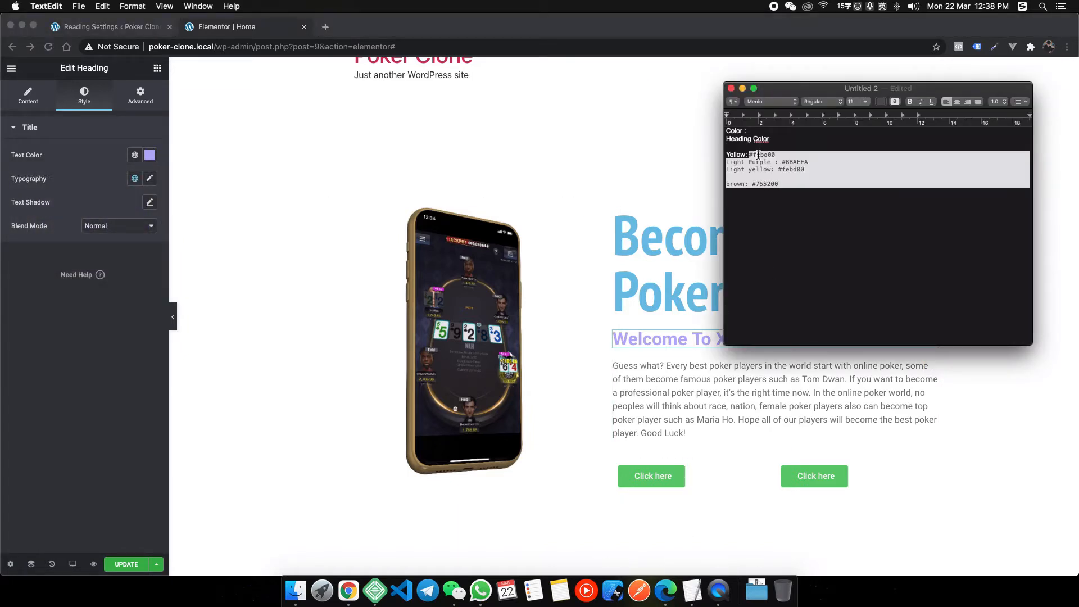
{"action": "left_click", "coordinate": [465, 192]}
{"action": "left_click", "coordinate": [632, 230]}
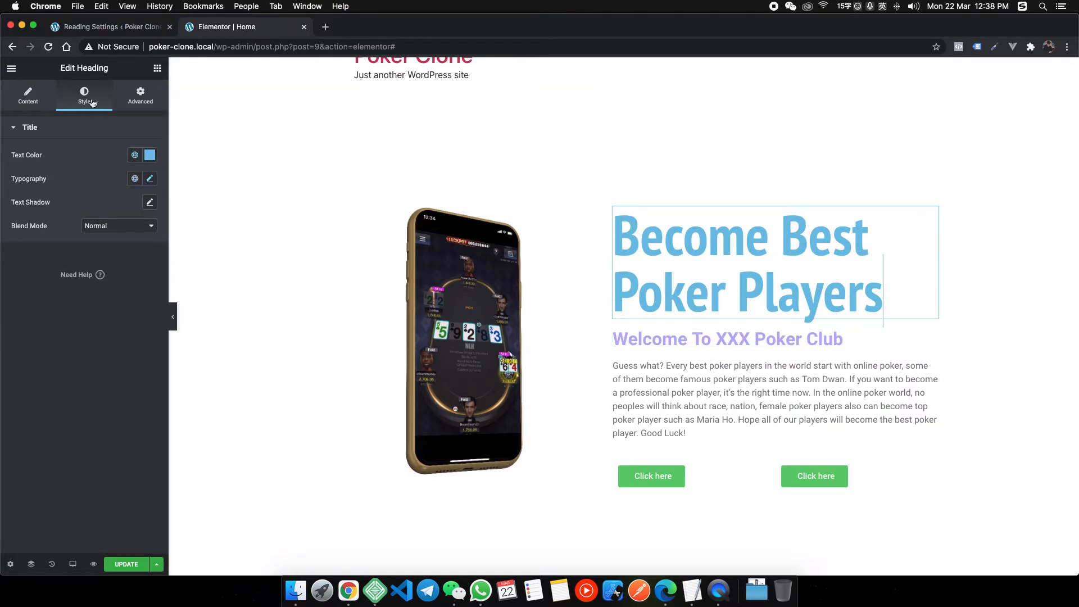
{"action": "left_click", "coordinate": [152, 160]}
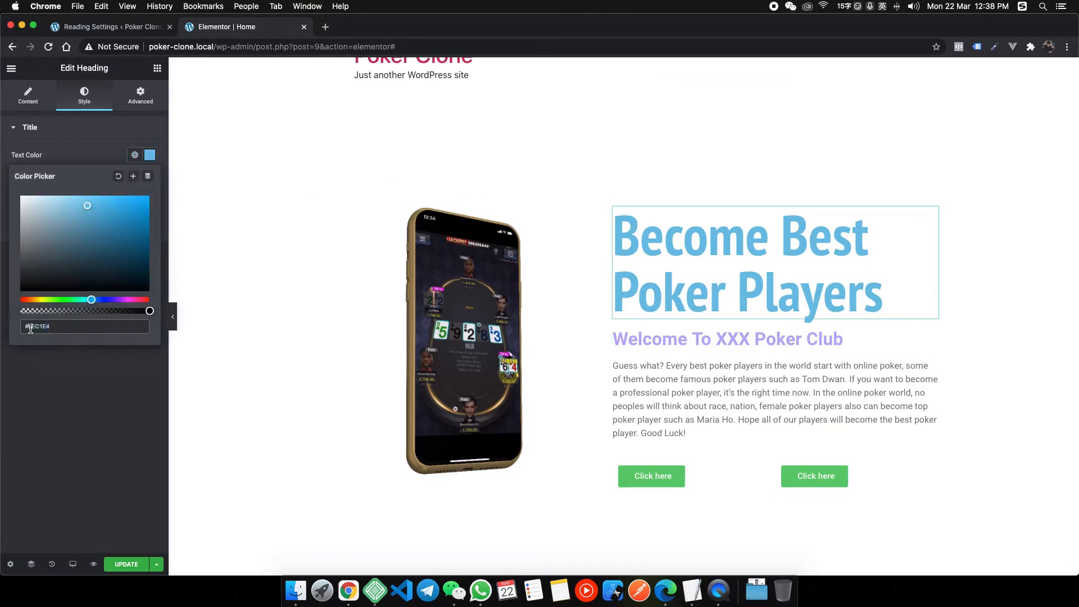
{"action": "key", "text": "super+v"}
{"action": "left_click", "coordinate": [86, 369]}
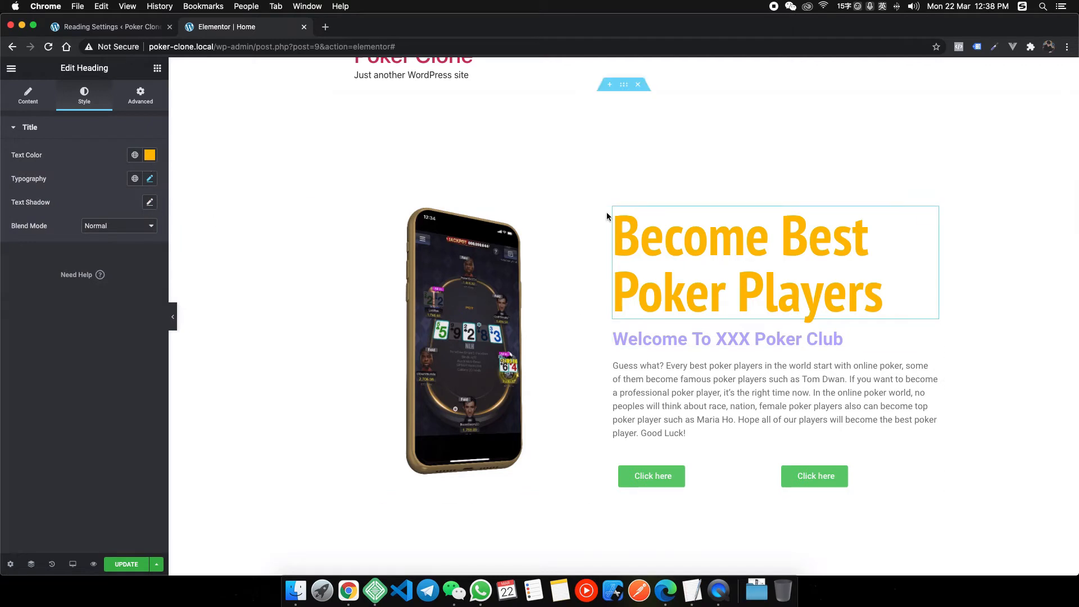
{"action": "left_click", "coordinate": [692, 590]}
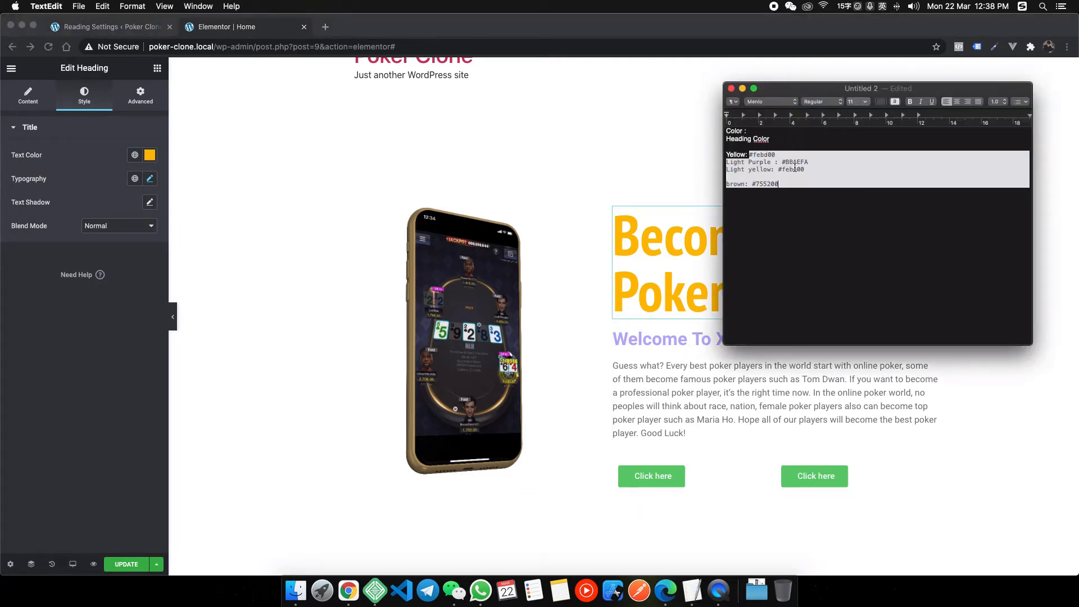
{"action": "left_click", "coordinate": [649, 315]}
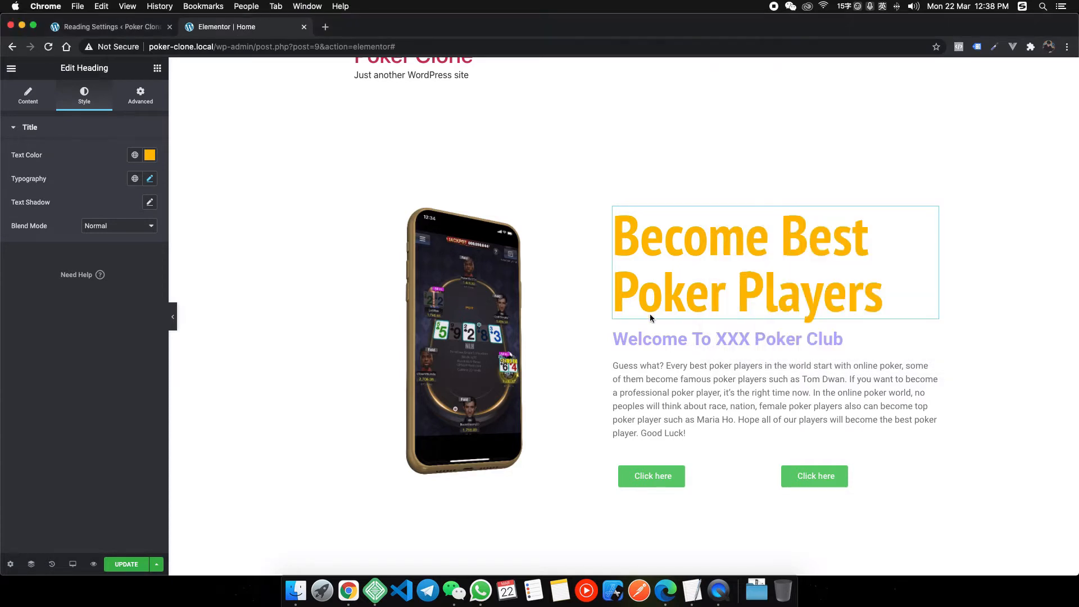
Save the heading's #FEBD00 as a global colour named Yellow.
{"action": "left_click", "coordinate": [150, 155]}
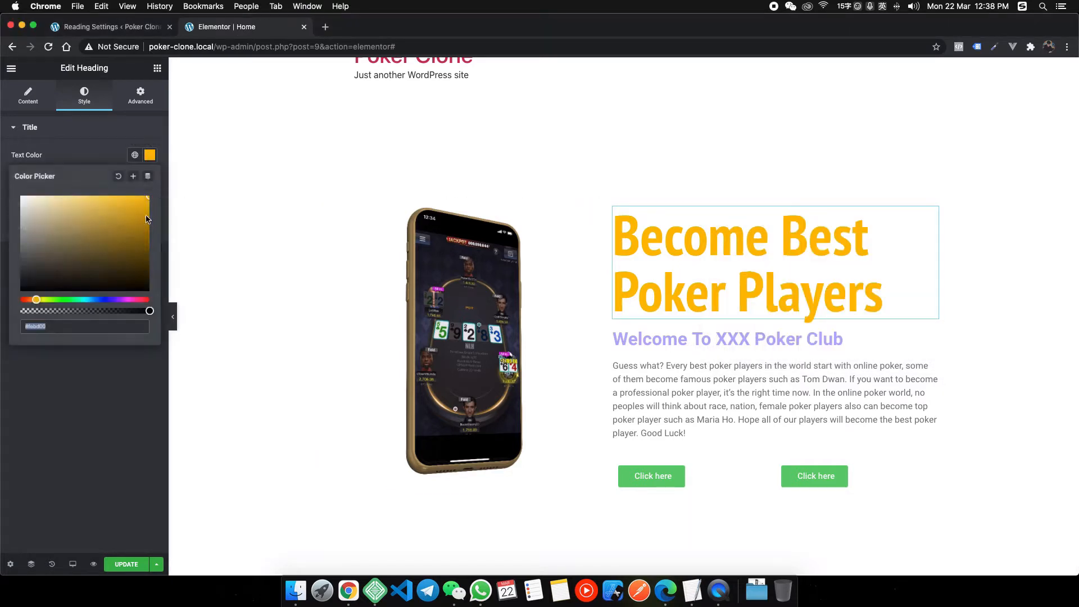
{"action": "left_click", "coordinate": [134, 178]}
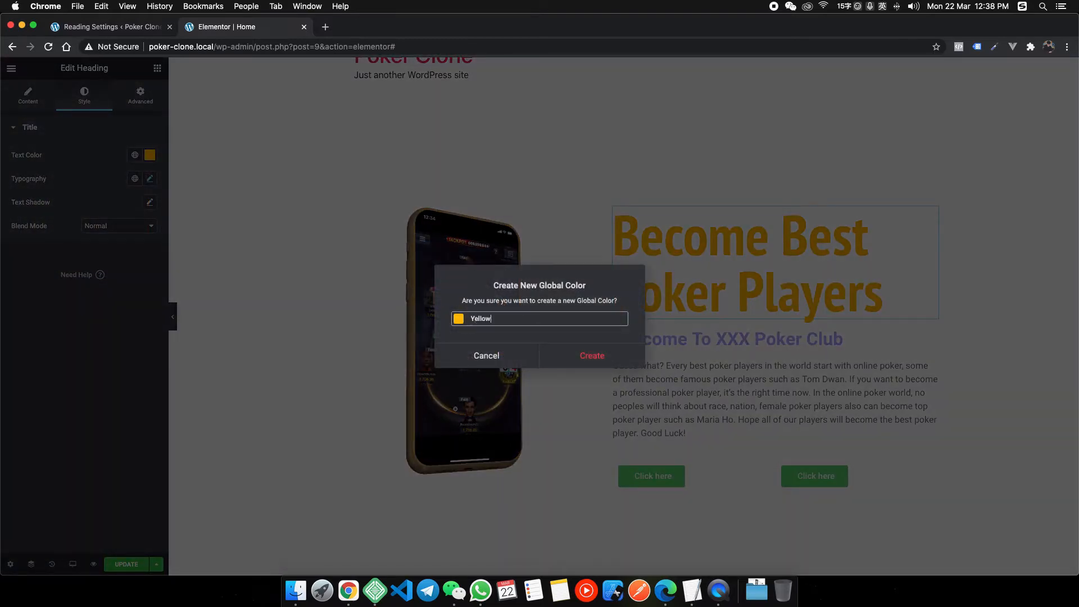
{"action": "left_click", "coordinate": [613, 356]}
Save the subheading's #BBAEFA as a global colour named Light Purple.
{"action": "left_click", "coordinate": [646, 340]}
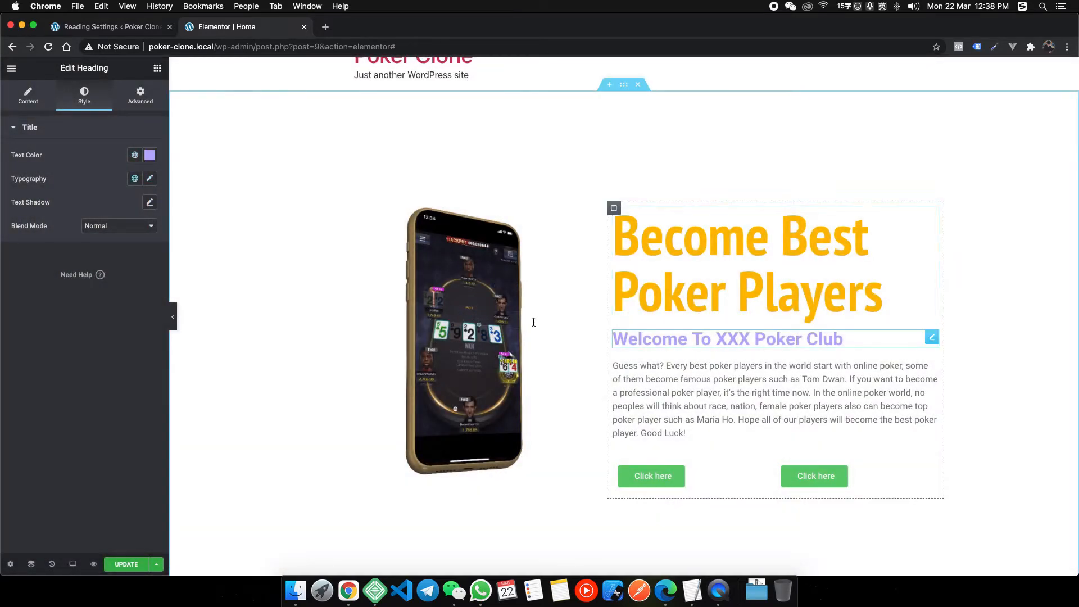
{"action": "left_click", "coordinate": [148, 155]}
{"action": "left_click", "coordinate": [139, 174]}
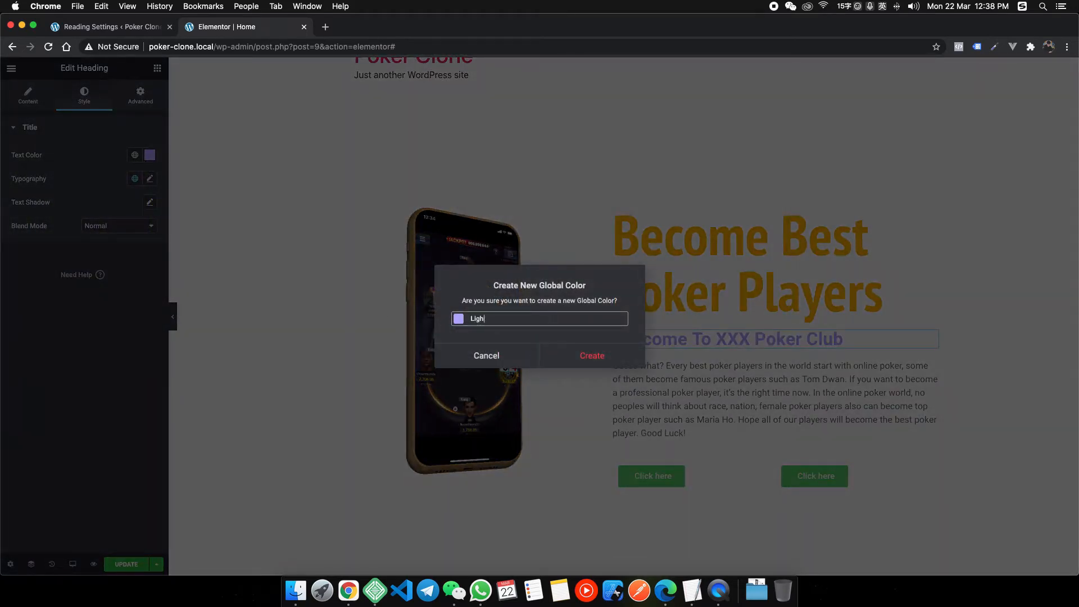
{"action": "type", "text": "Light Purple"}
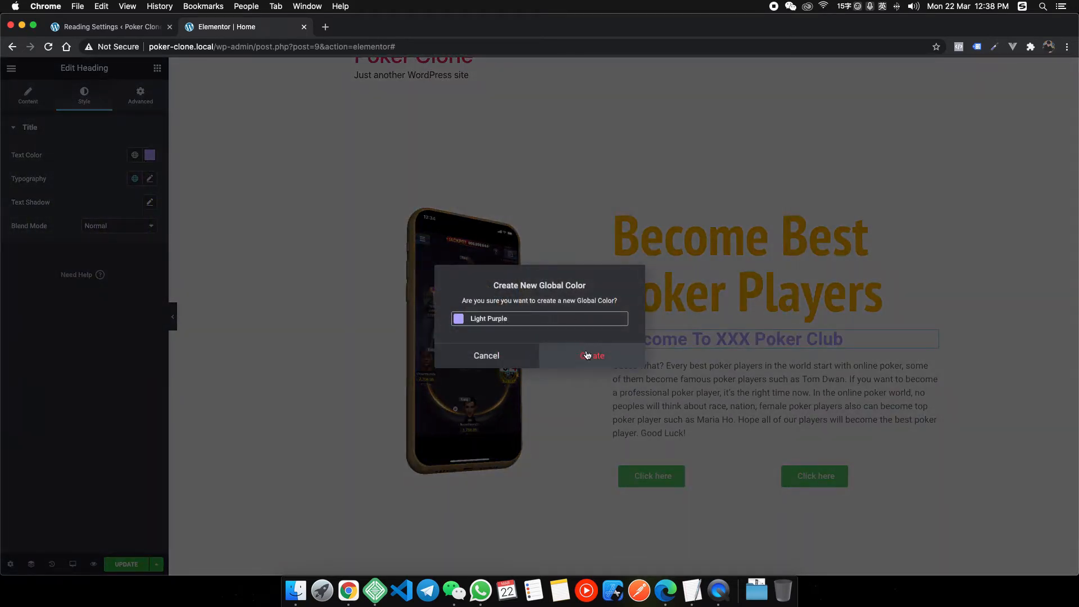
{"action": "left_click", "coordinate": [588, 356]}
{"action": "left_click", "coordinate": [712, 392]}
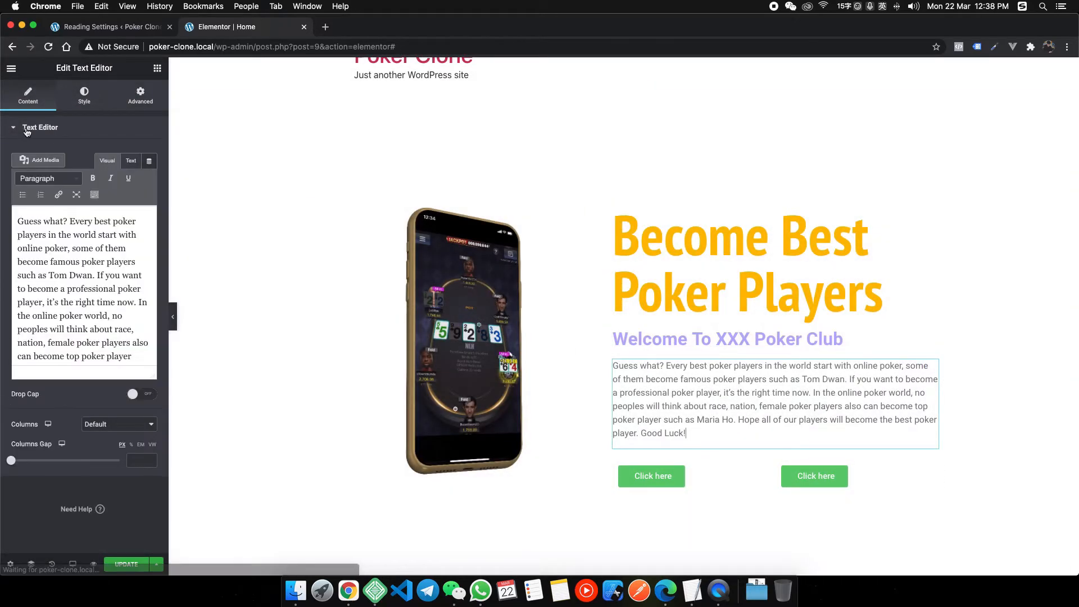
{"action": "left_click", "coordinate": [84, 95]}
Apply the Light Purple global colour to the paragraph text.
{"action": "left_click", "coordinate": [150, 179]}
{"action": "left_click", "coordinate": [134, 179]}
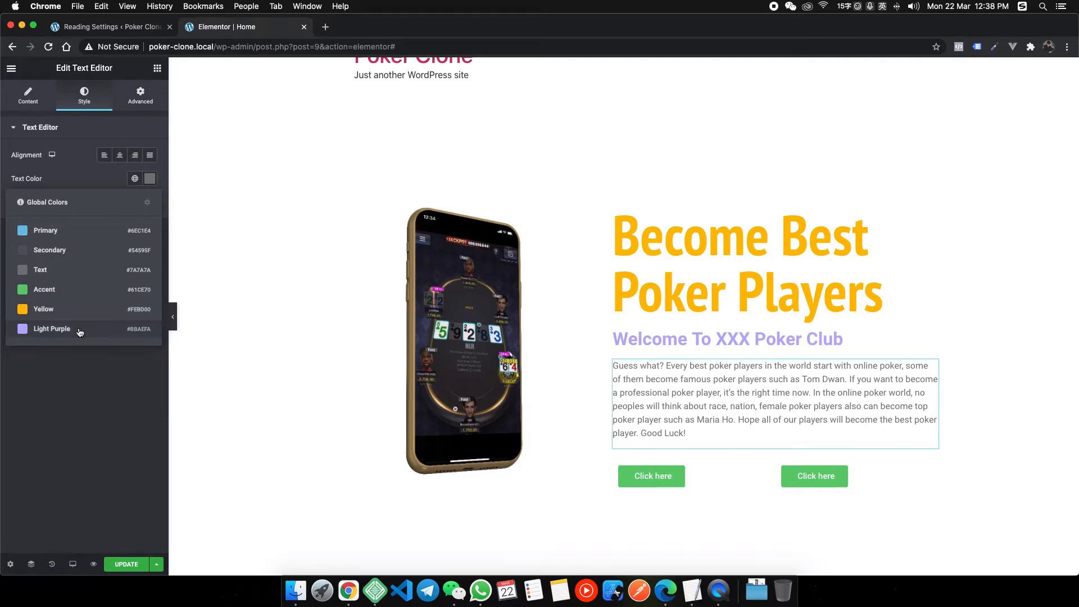
{"action": "left_click", "coordinate": [79, 328]}
Resize the columns to 55.8% for the text and 44.2% for the phone.
{"action": "left_click", "coordinate": [703, 253]}
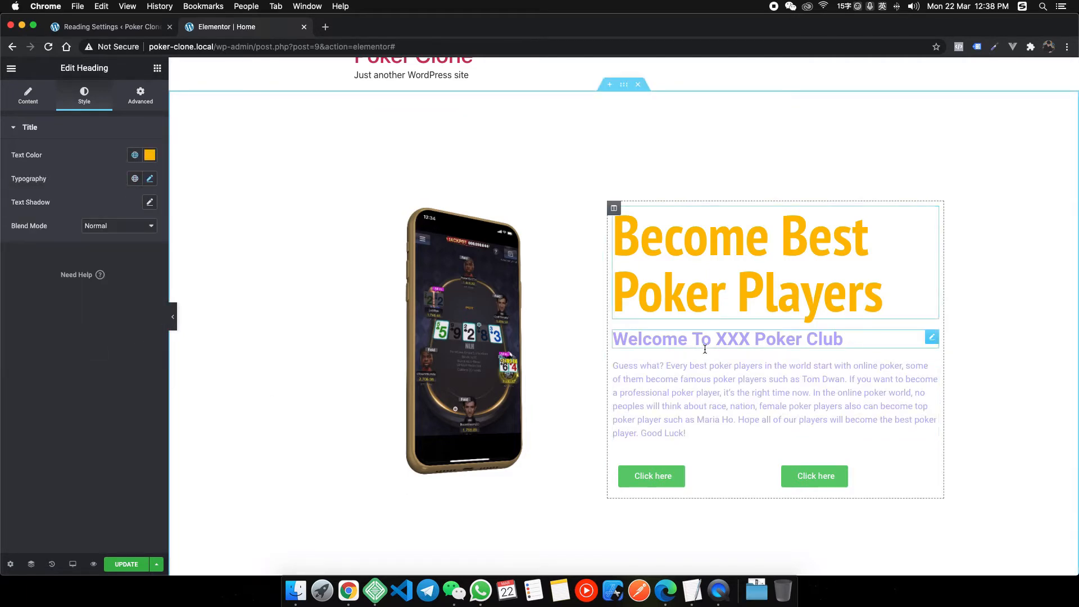
{"action": "left_click", "coordinate": [674, 339]}
{"action": "left_click", "coordinate": [717, 433]}
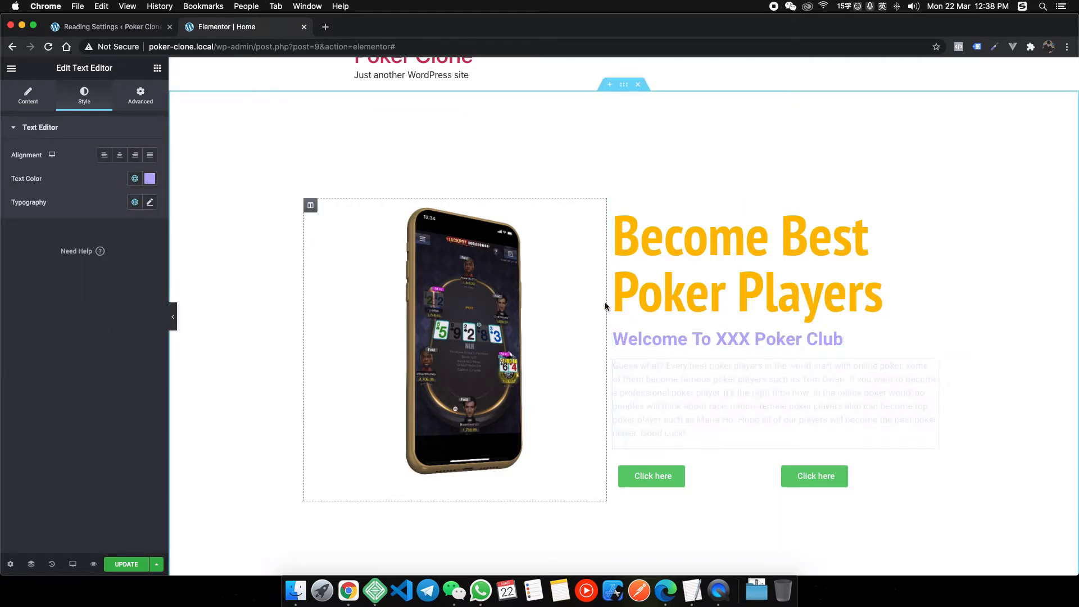
{"action": "left_click_drag", "start_coordinate": [605, 303], "coordinate": [587, 308]}
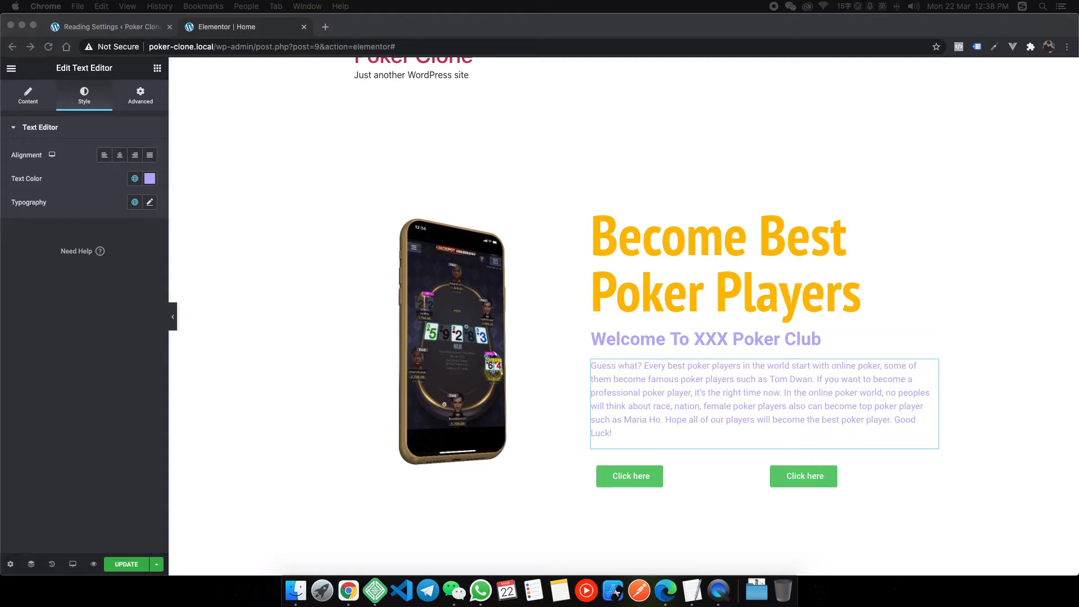
{"action": "left_click", "coordinate": [624, 84]}
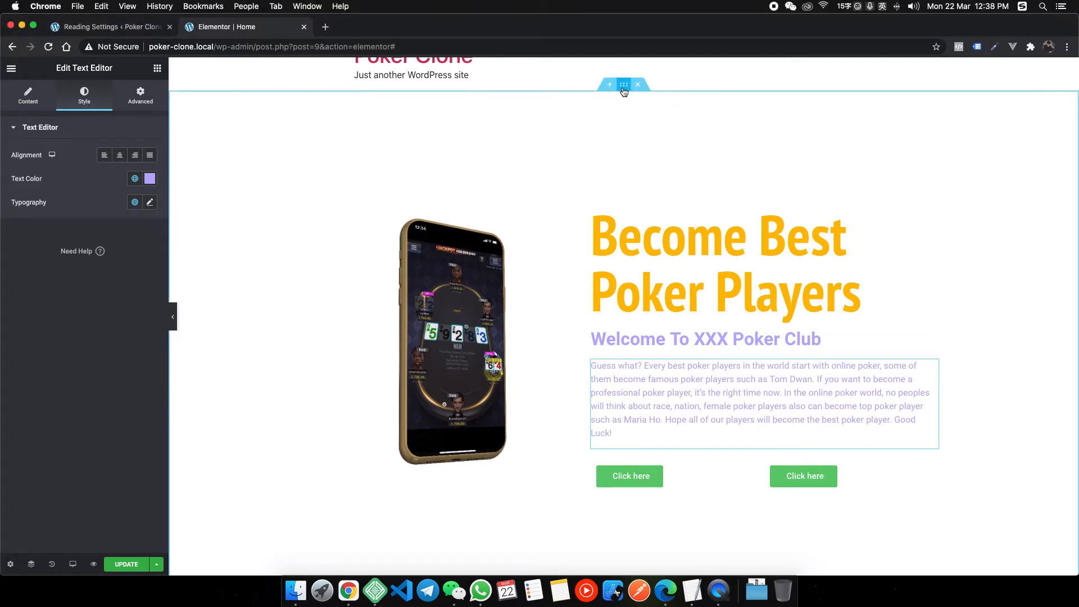
Set the section background to the YouTube video, start 30, end 60, Play On Mobile on.
{"action": "left_click", "coordinate": [78, 103]}
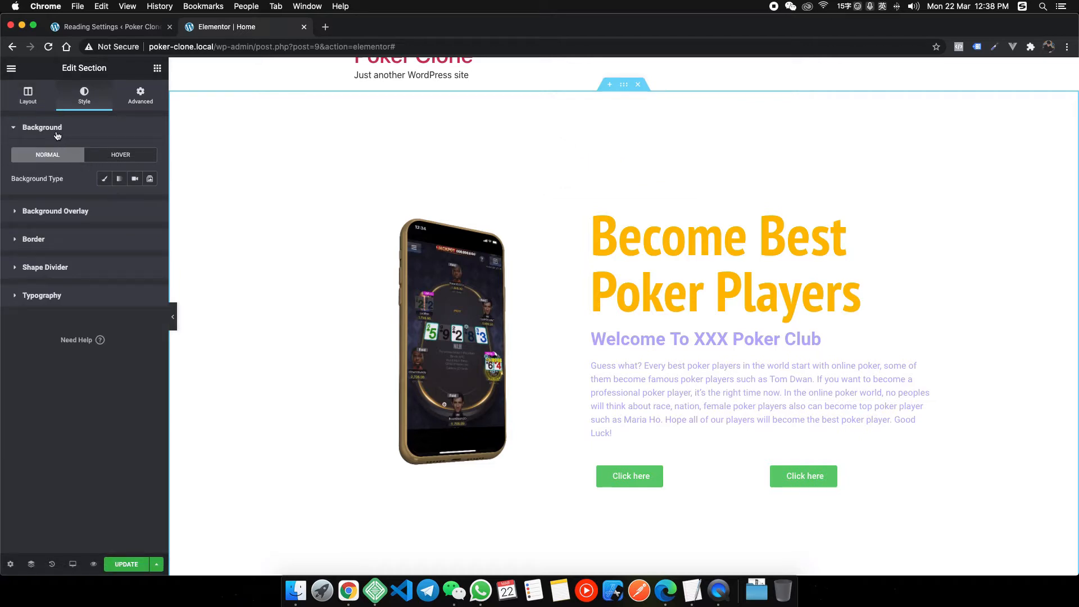
{"action": "left_click", "coordinate": [135, 180]}
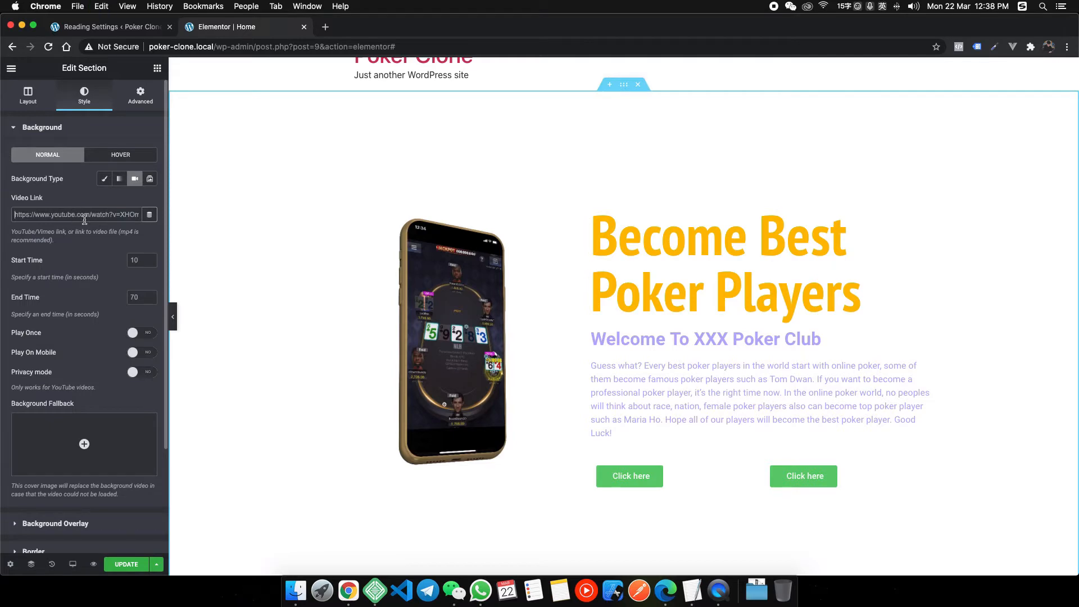
{"action": "key", "text": "super+v"}
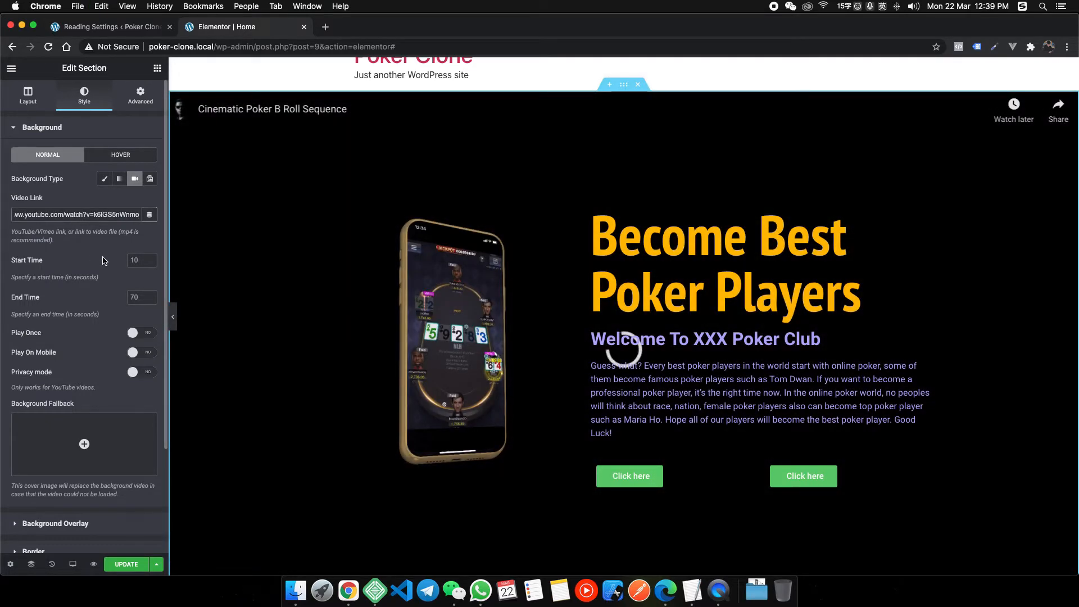
{"action": "type", "text": "30"}
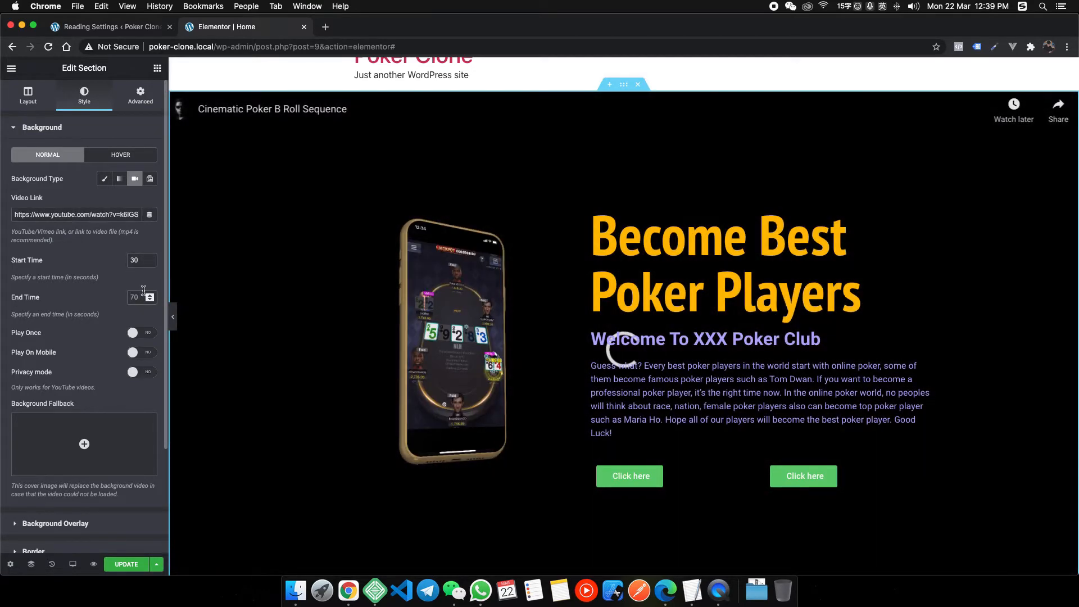
{"action": "type", "text": "60"}
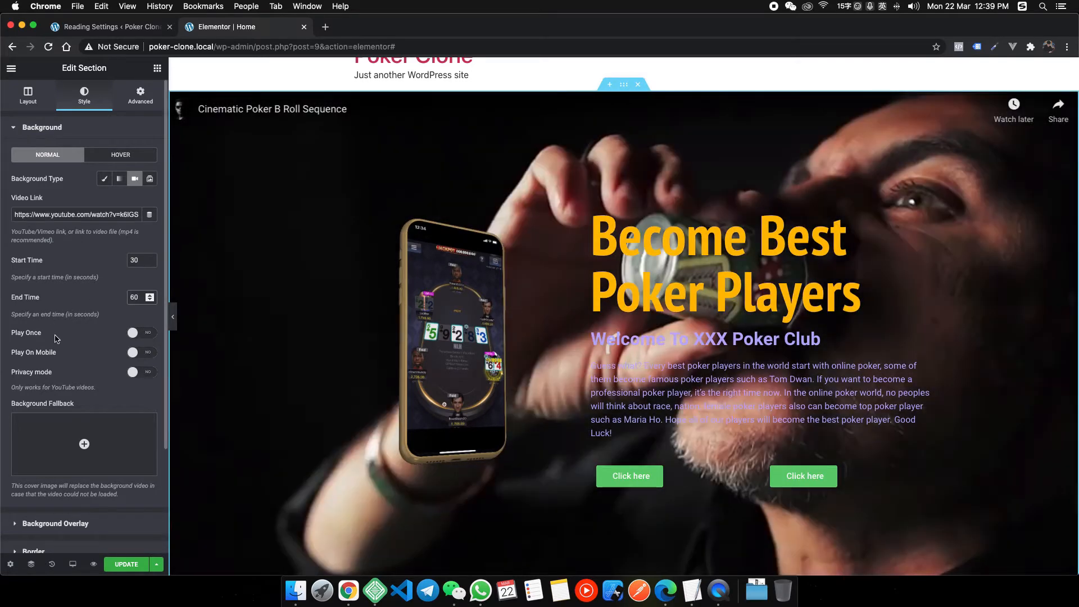
{"action": "left_click", "coordinate": [136, 355]}
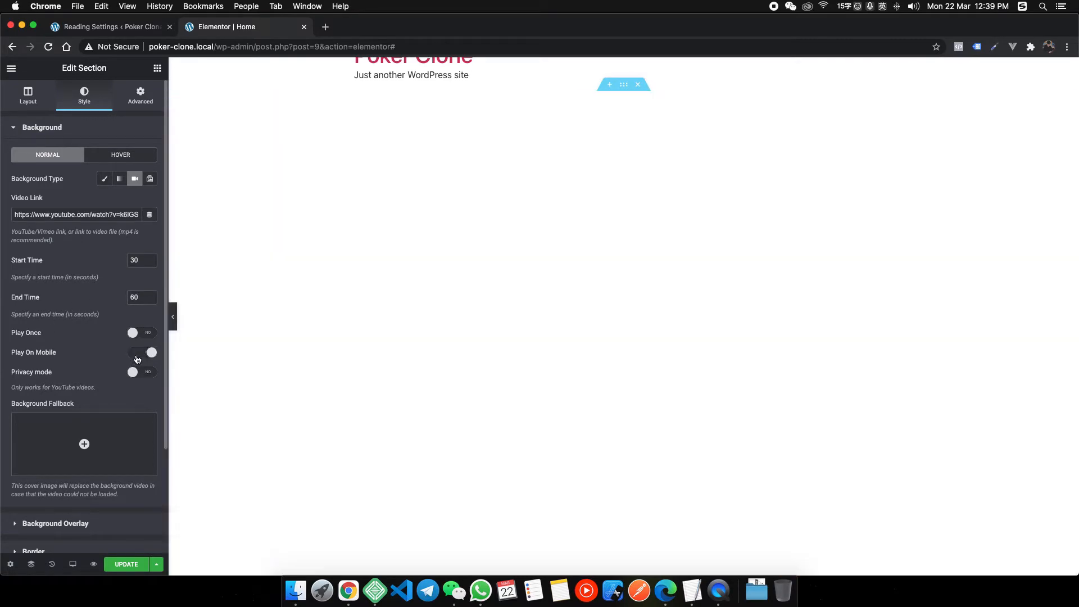
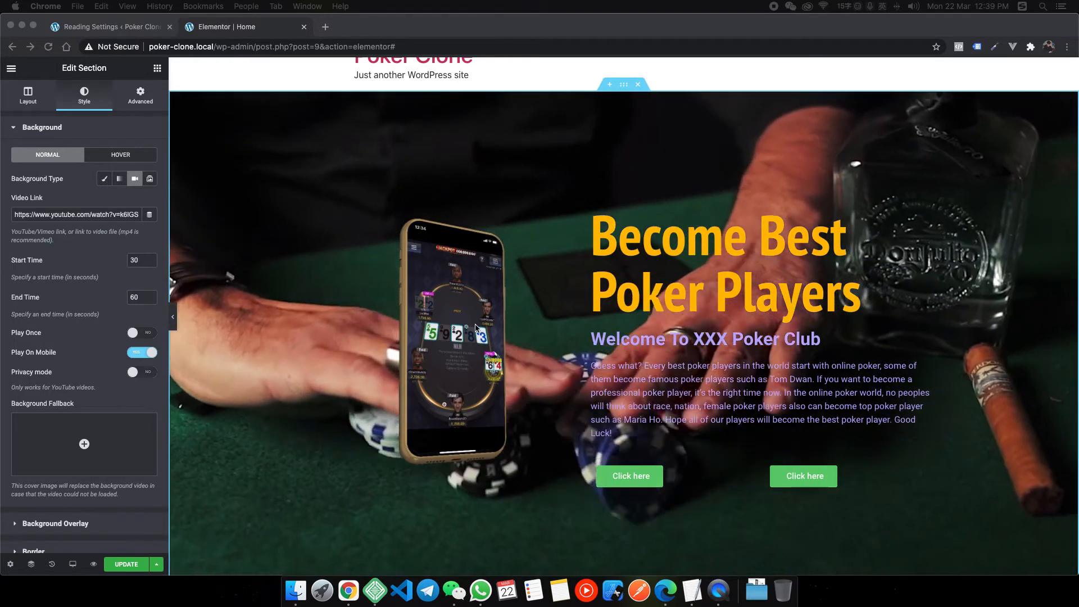
Add a classic dark purple background overlay to the hero section.
{"action": "scroll", "coordinate": [72, 466], "scroll_direction": "down", "scroll_amount": 1}
{"action": "left_click", "coordinate": [76, 525]}
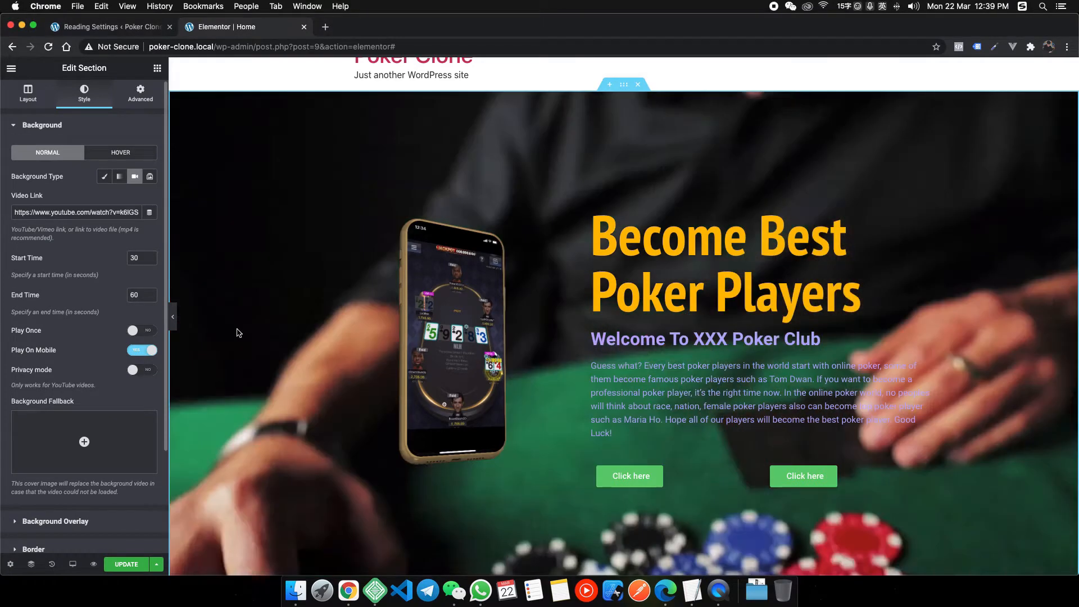
{"action": "left_click", "coordinate": [76, 521]}
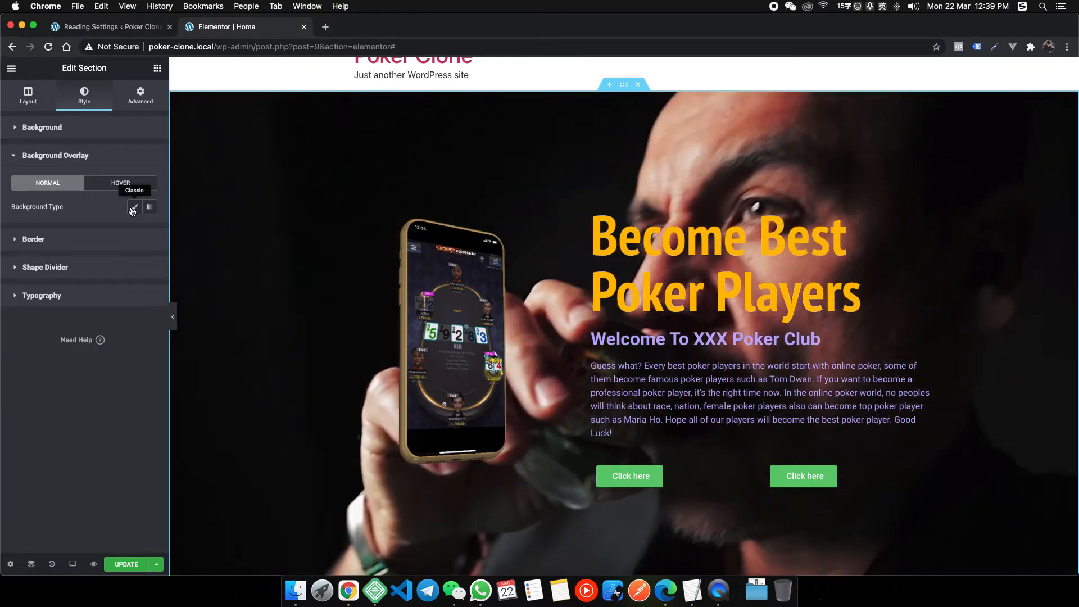
{"action": "left_click", "coordinate": [131, 208]}
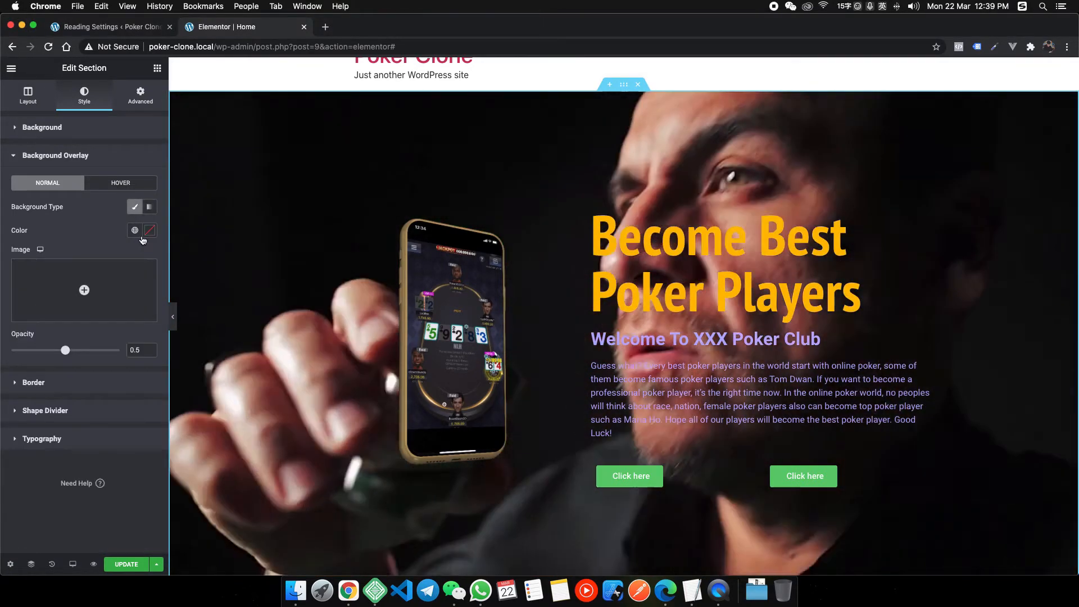
{"action": "left_click", "coordinate": [149, 230]}
{"action": "left_click", "coordinate": [70, 401]}
{"action": "key", "text": "super+v"}
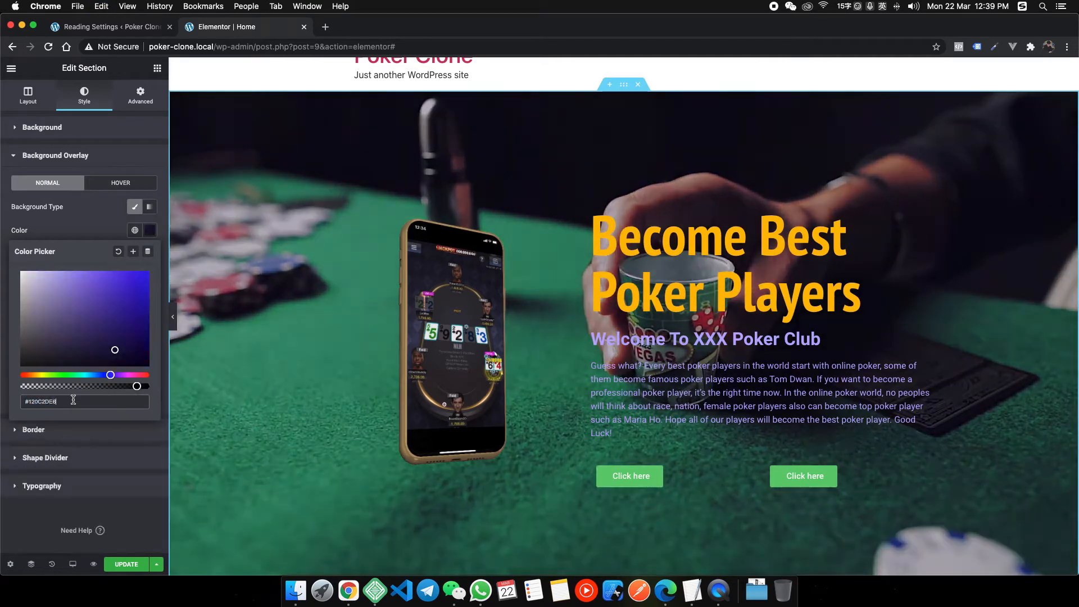
{"action": "left_click", "coordinate": [93, 229]}
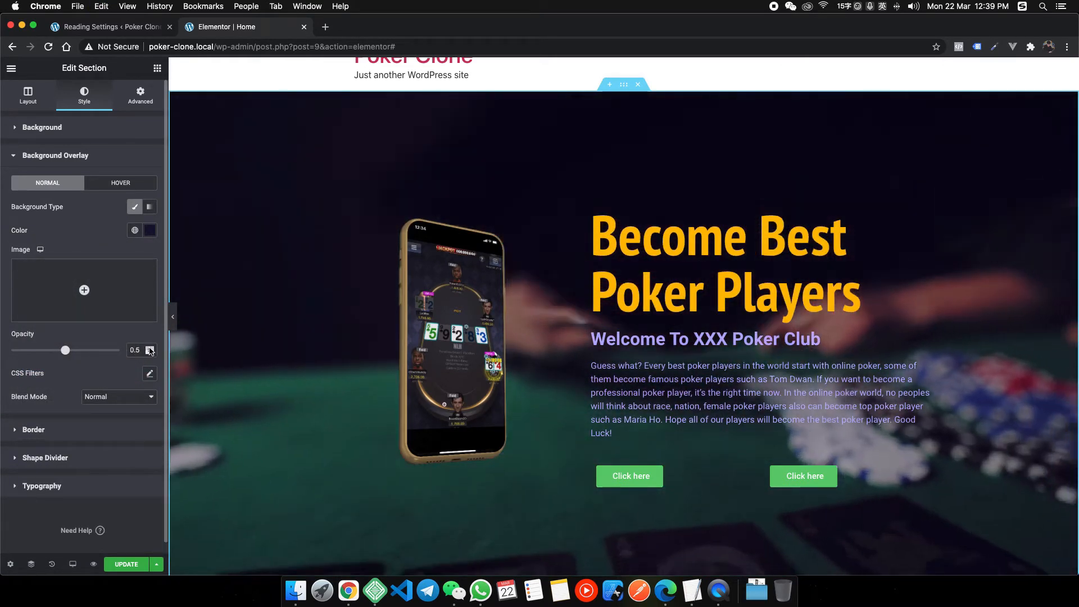
Raise the overlay opacity to 0.6 and preview the dimmed hero at full width.
{"action": "left_click", "coordinate": [150, 348]}
{"action": "left_click", "coordinate": [149, 348]}
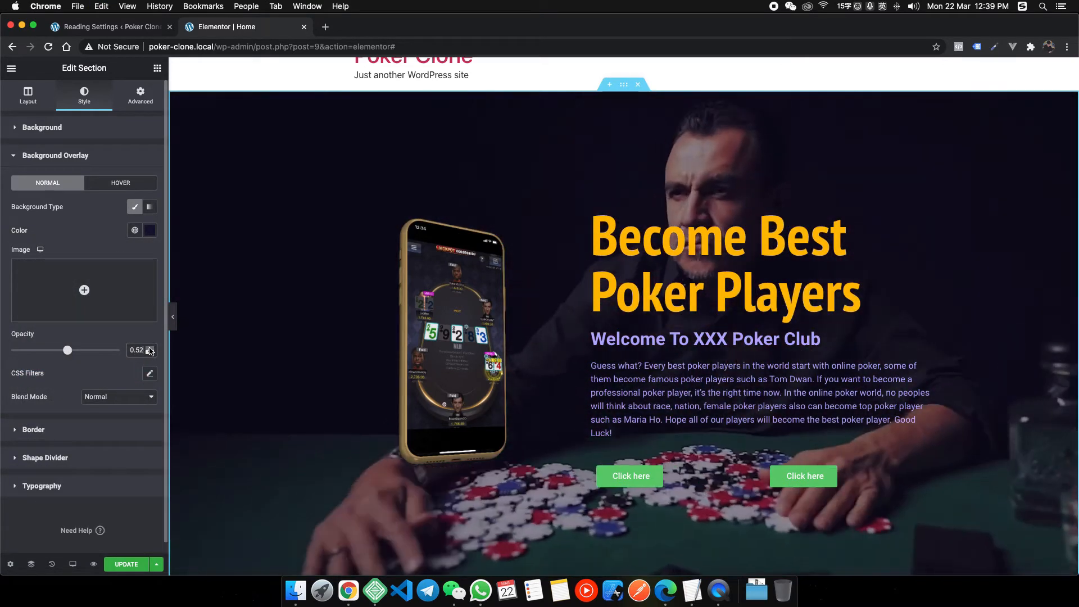
{"action": "left_click", "coordinate": [149, 348]}
{"action": "left_click", "coordinate": [150, 348]}
{"action": "left_click", "coordinate": [149, 348]}
{"action": "left_click", "coordinate": [149, 348]}
{"action": "left_click", "coordinate": [150, 348]}
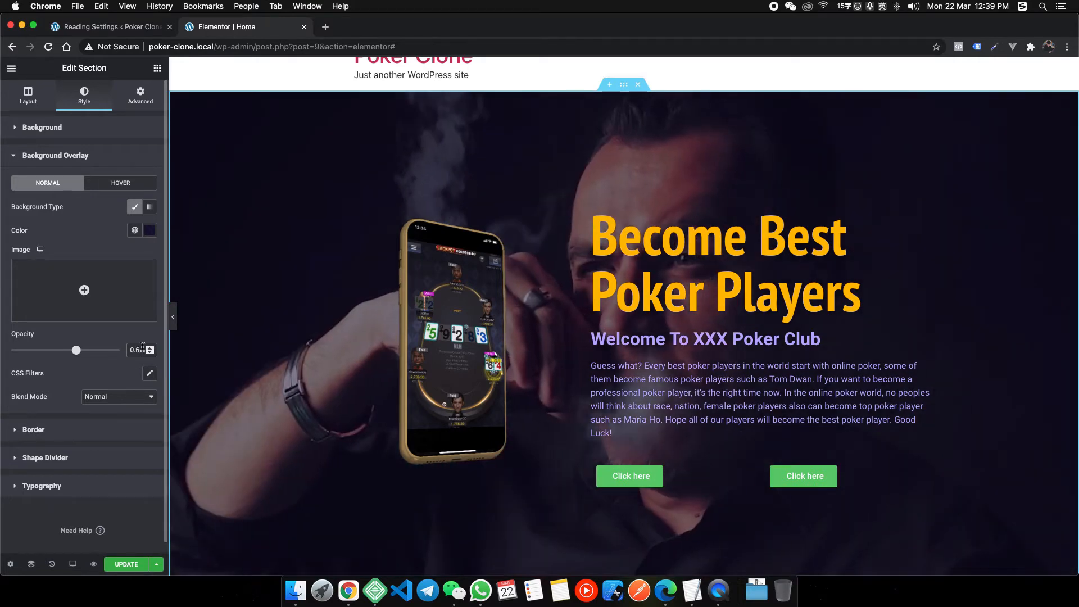
{"action": "left_click", "coordinate": [173, 317]}
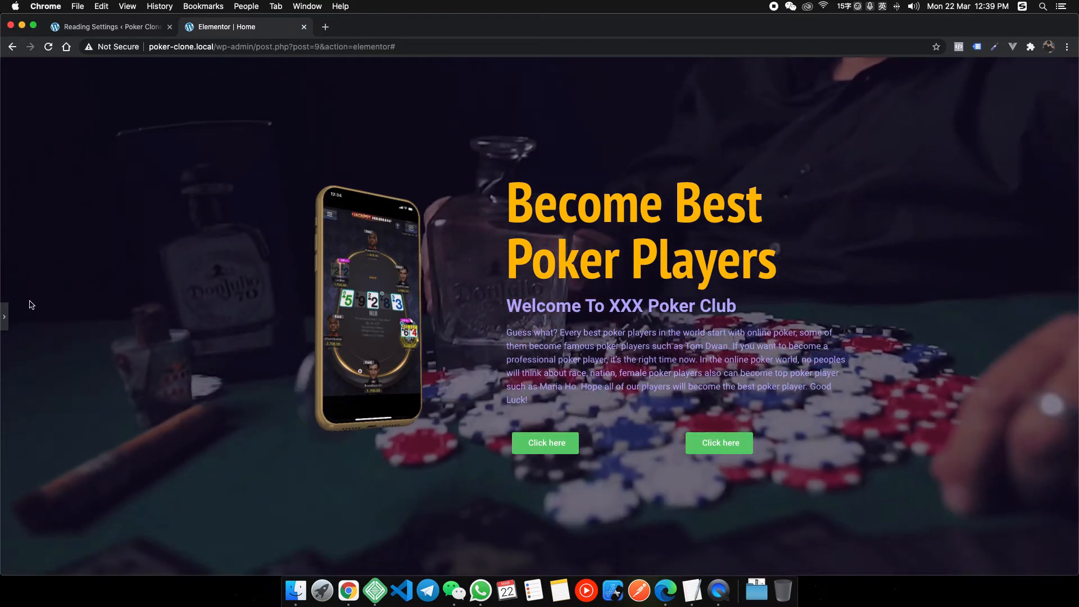
{"action": "left_click", "coordinate": [6, 317]}
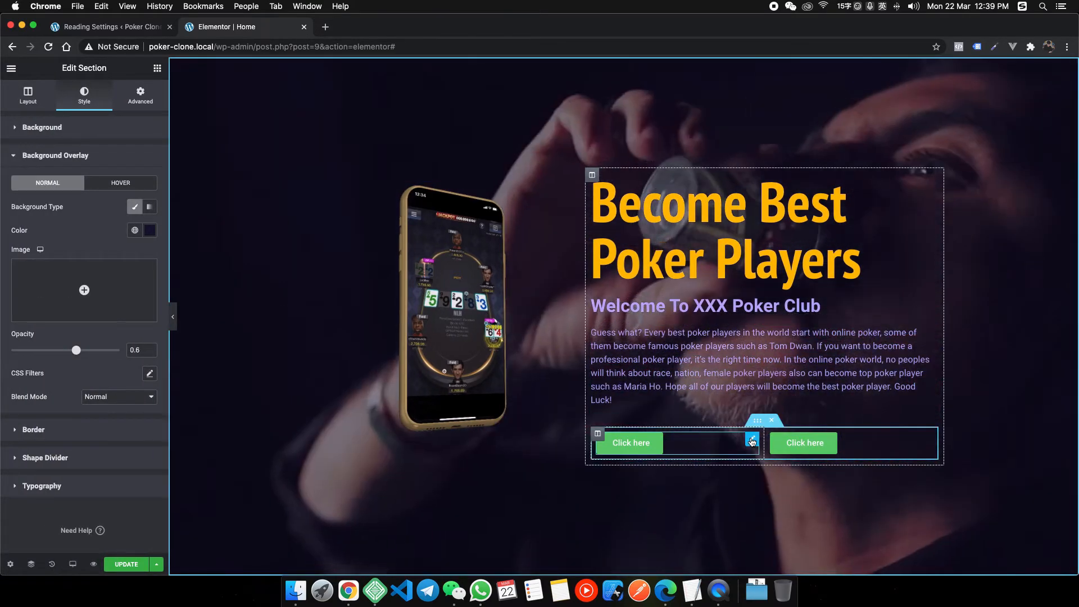
Centre the first hero button, relabel it 'Claim Deposit Bonus' and set its size to Large.
{"action": "left_click", "coordinate": [729, 438]}
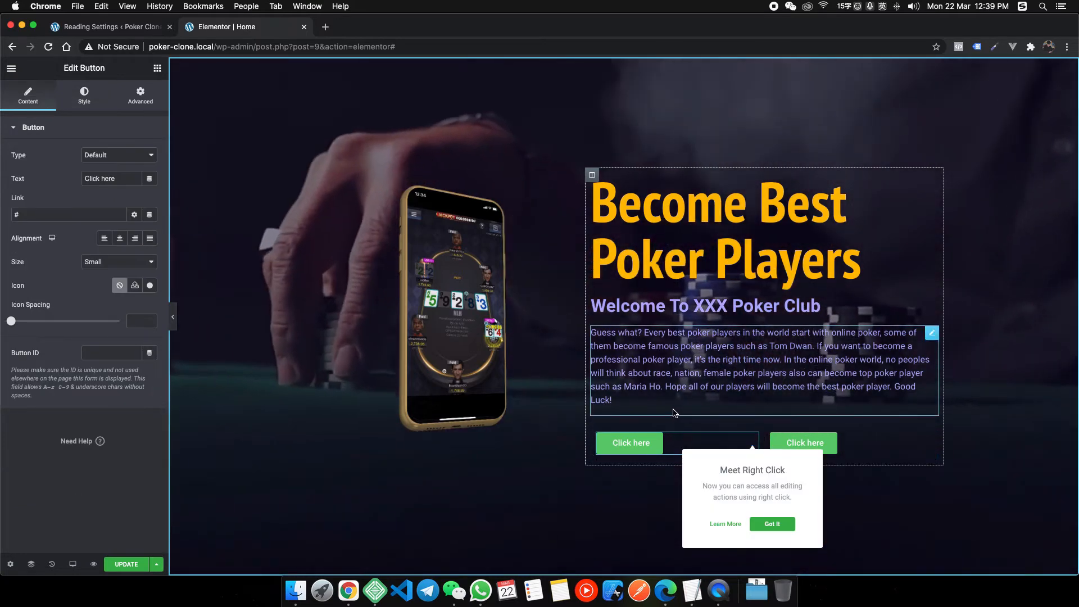
{"action": "left_click", "coordinate": [120, 238]}
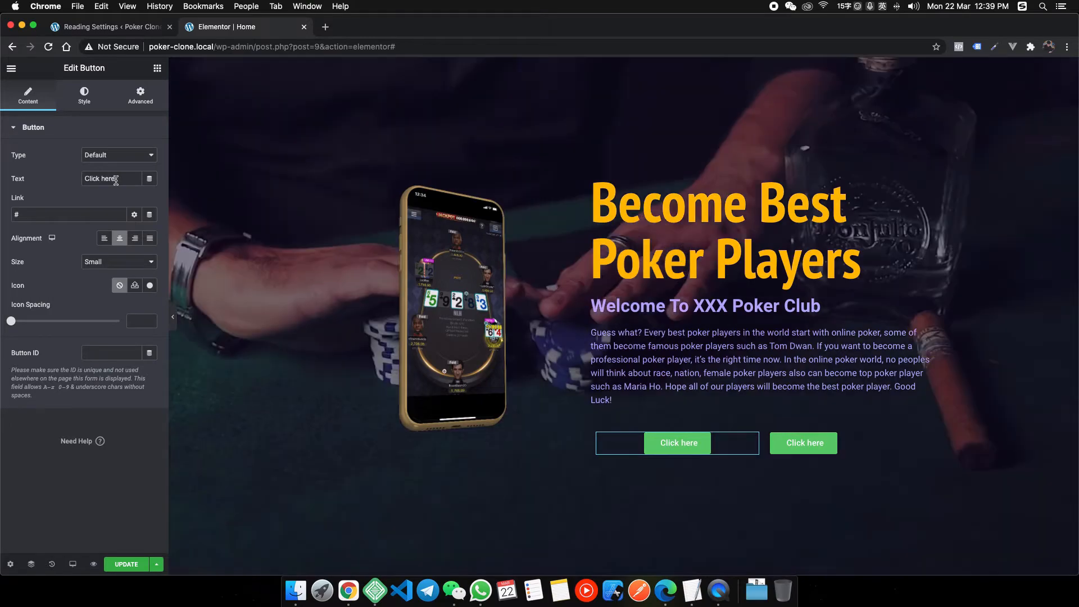
{"action": "left_click_drag", "start_coordinate": [121, 176], "coordinate": [36, 177]}
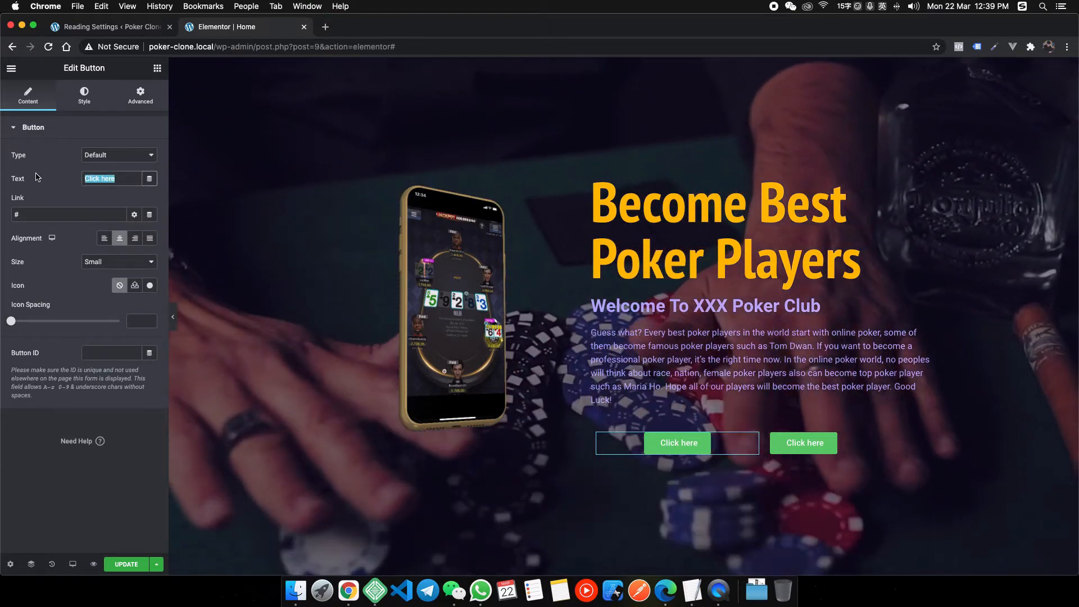
{"action": "type", "text": "Claim Deposit"}
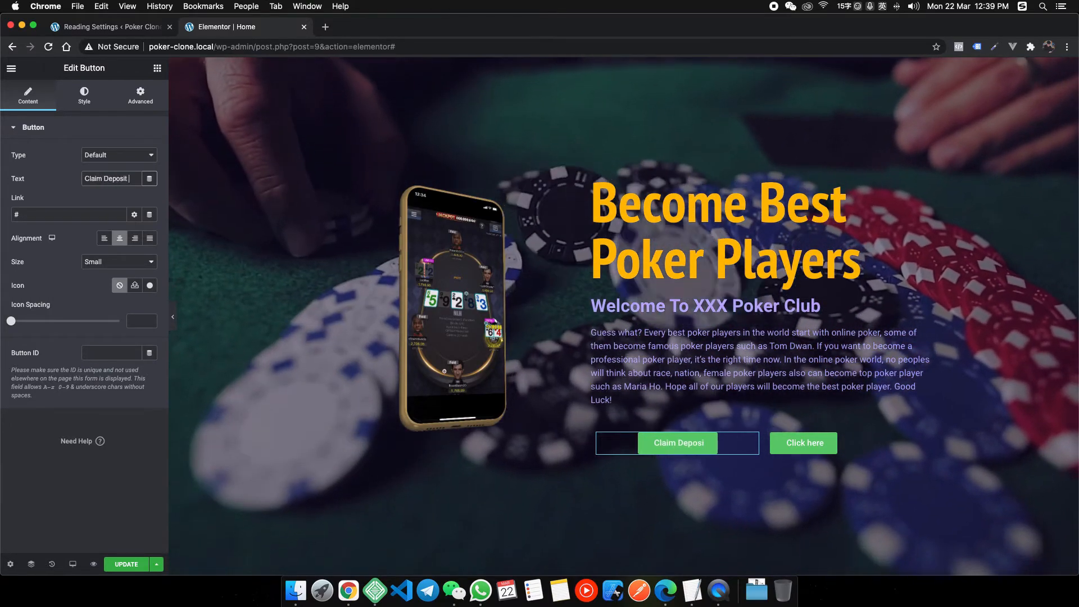
{"action": "type", "text": " Bonus"}
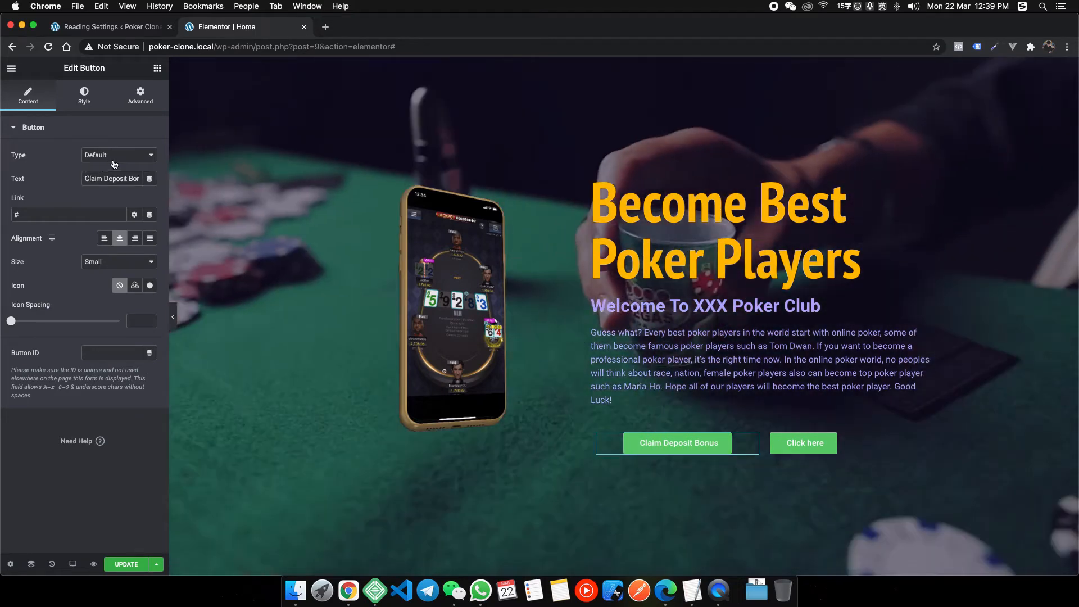
{"action": "left_click", "coordinate": [113, 155]}
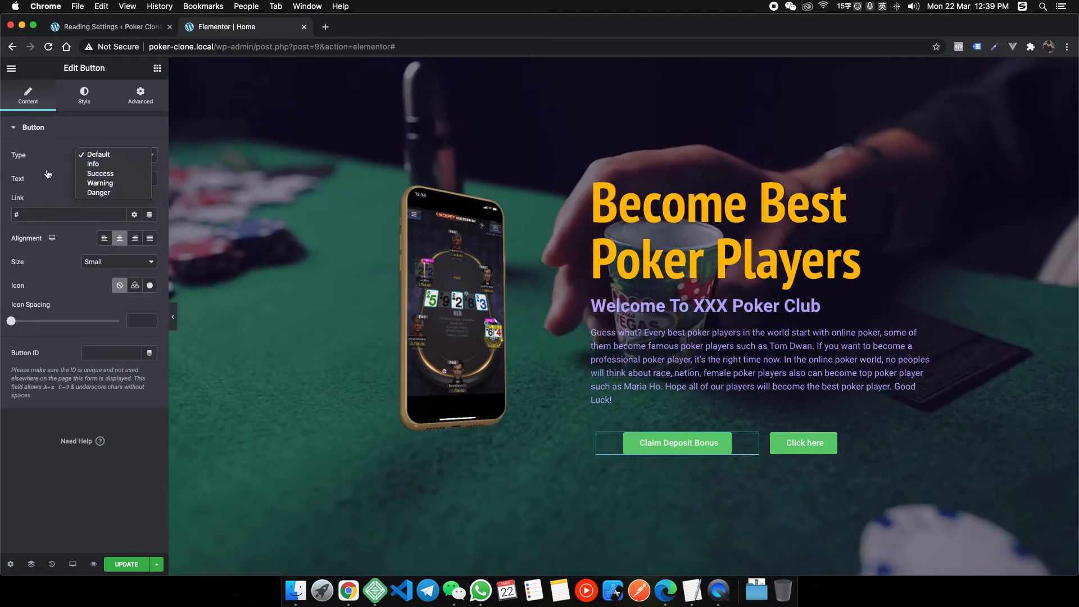
{"action": "left_click", "coordinate": [48, 174]}
{"action": "left_click", "coordinate": [121, 262]}
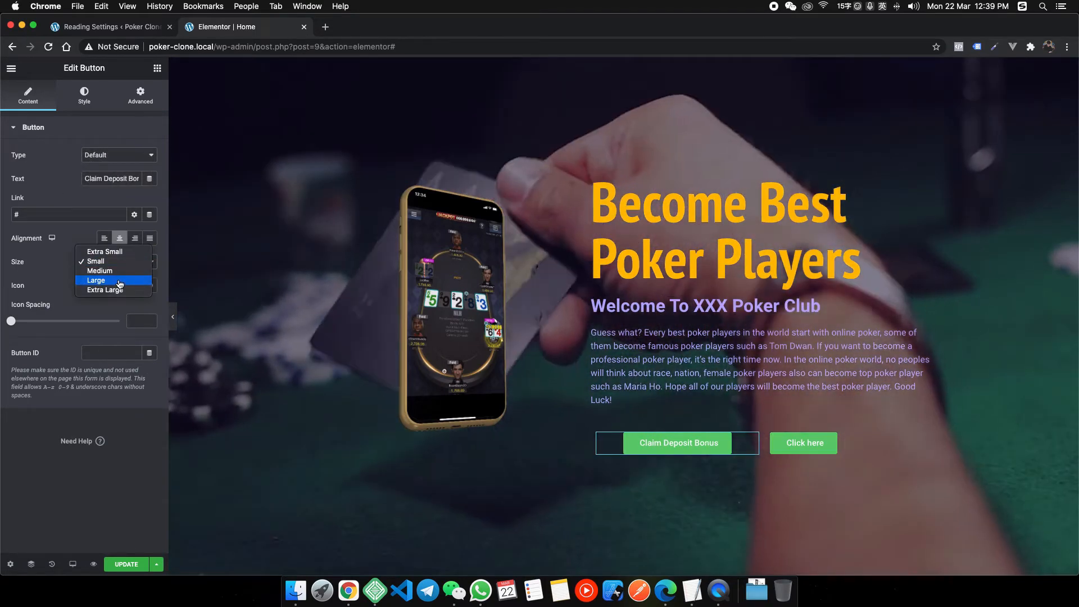
{"action": "left_click", "coordinate": [118, 281]}
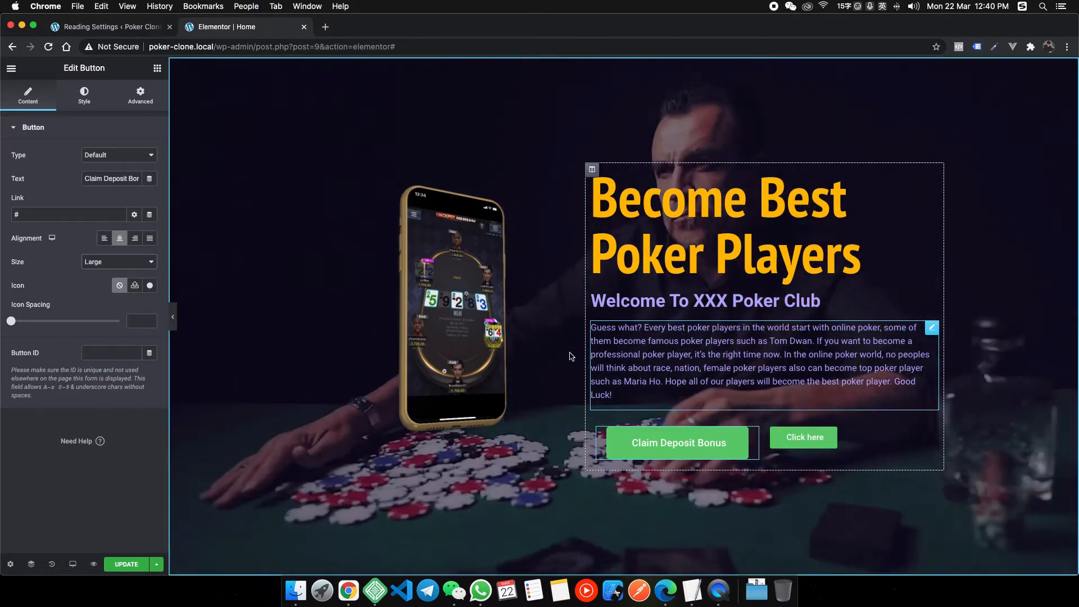
{"action": "left_click", "coordinate": [97, 101]}
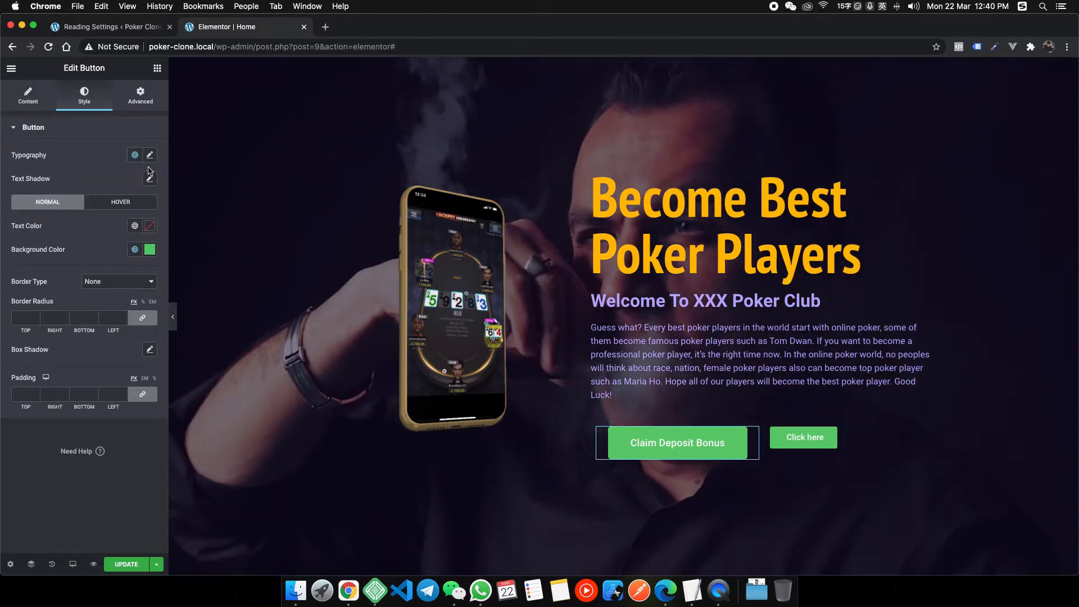
Try PT Sans Narrow as the button font and inspect the heyhy.net reference fonts.
{"action": "left_click", "coordinate": [150, 156]}
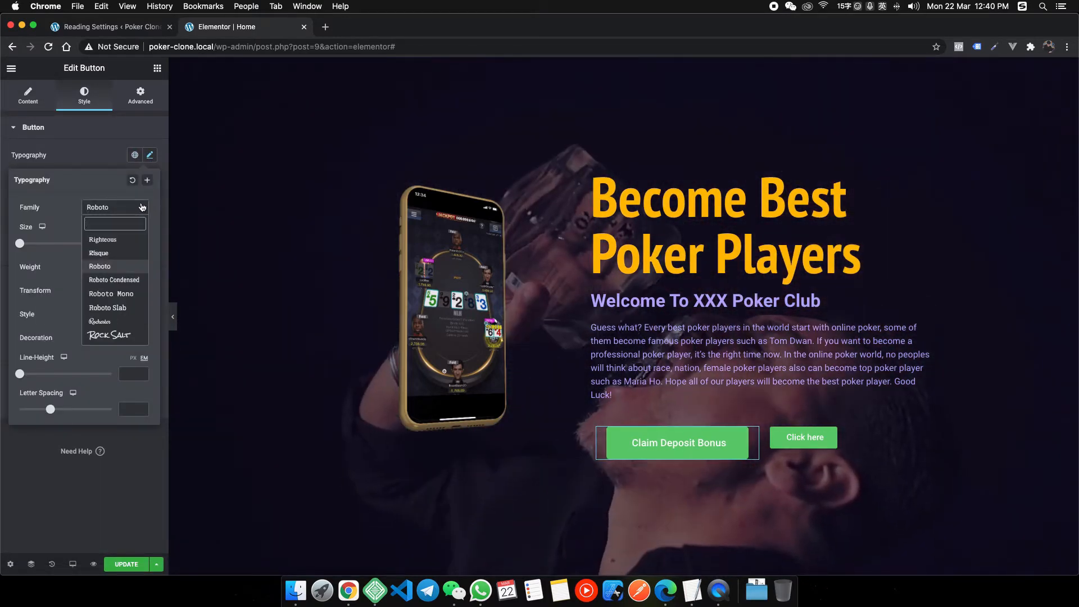
{"action": "left_click", "coordinate": [106, 280]}
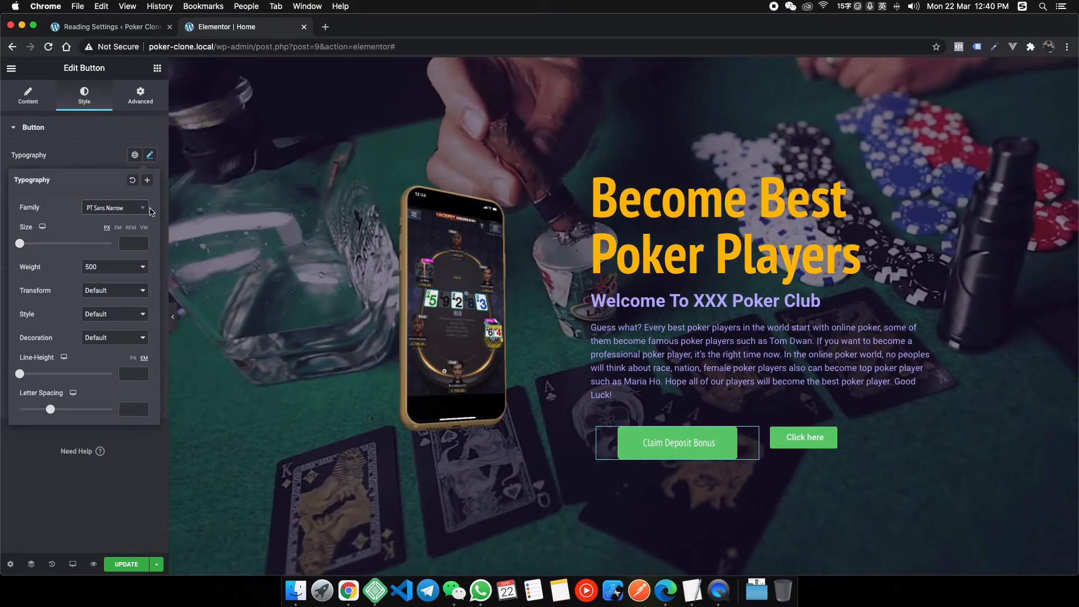
{"action": "right_click", "coordinate": [349, 591]}
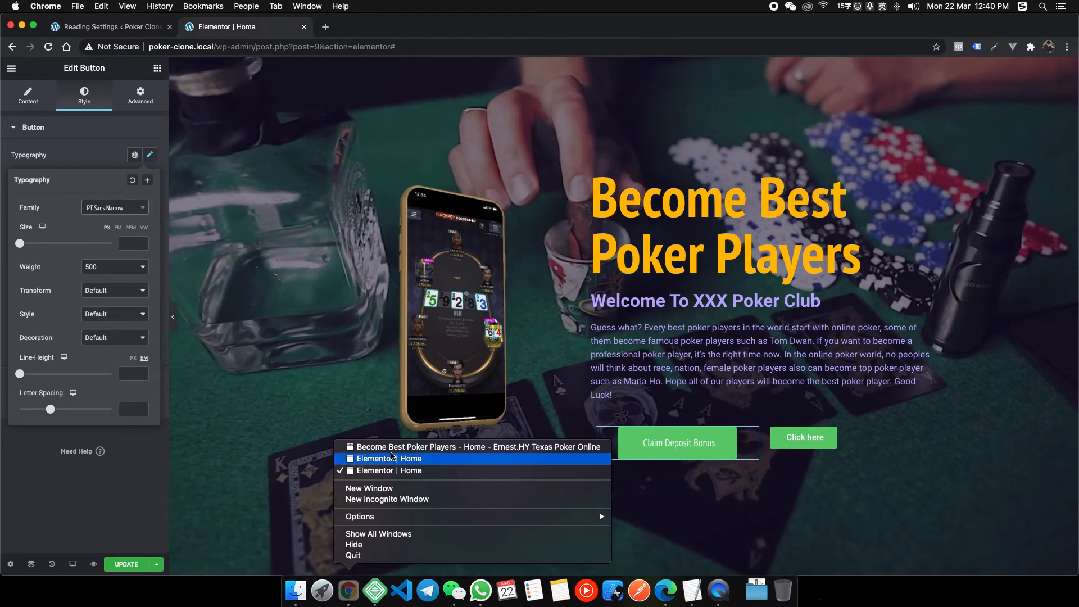
{"action": "left_click", "coordinate": [405, 446]}
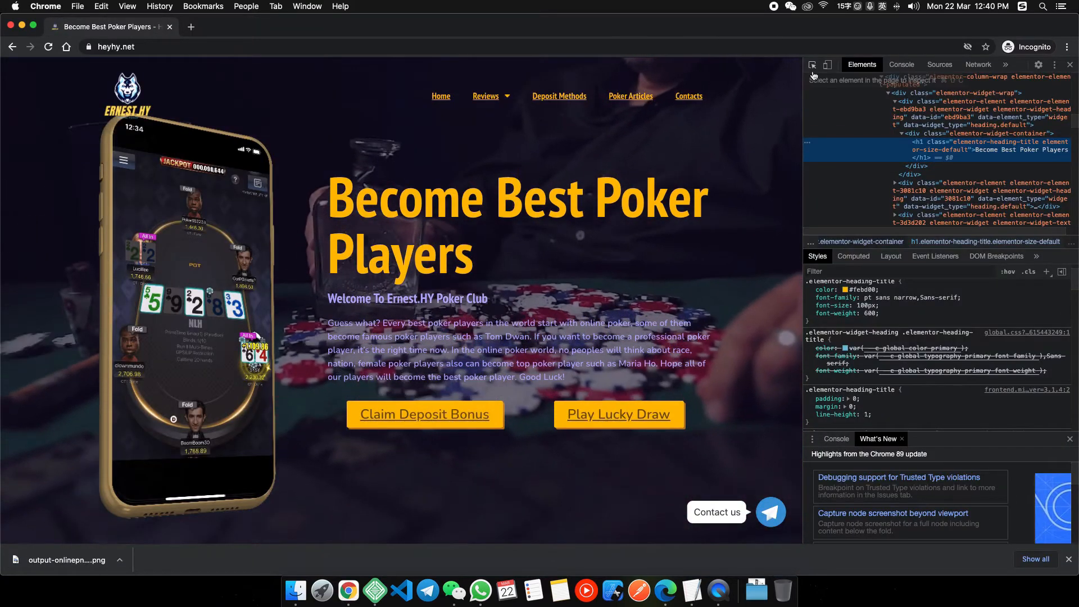
{"action": "key", "text": "super+shift+c"}
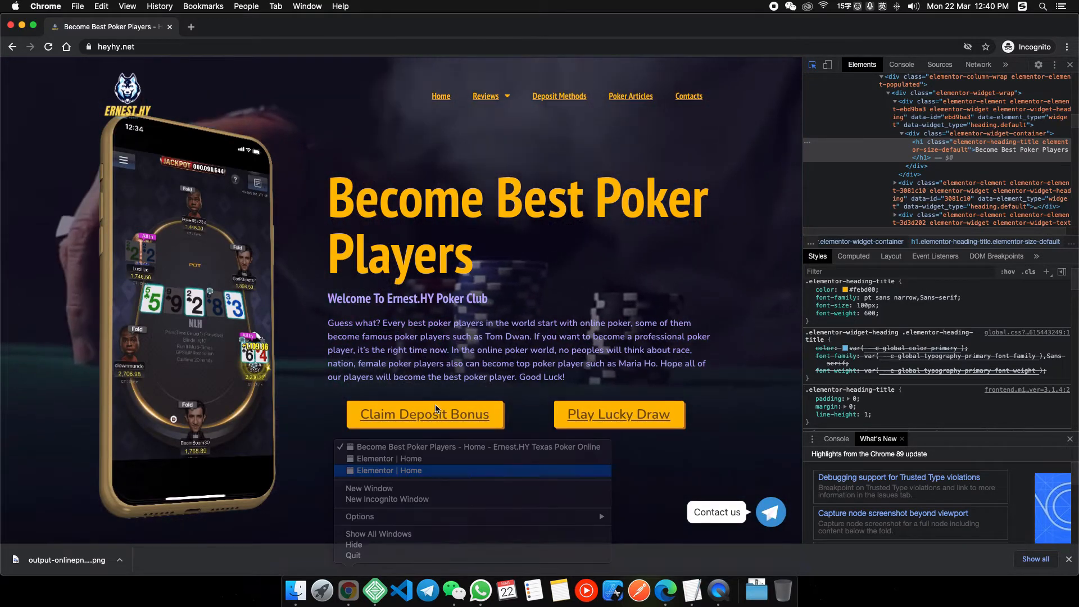
{"action": "key", "text": "Return"}
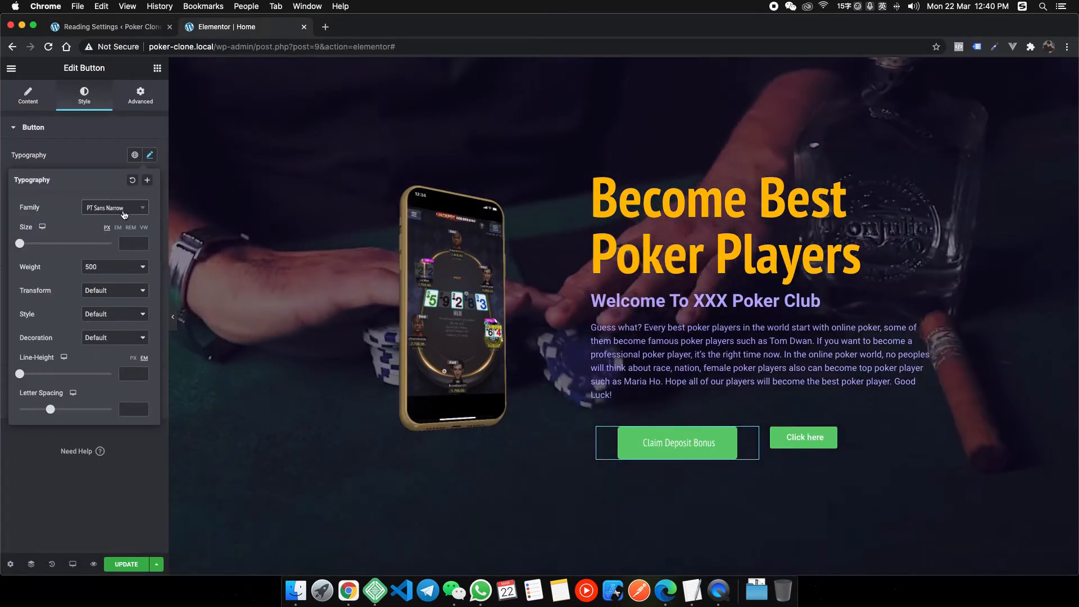
Set the button typography to Nunito at size 24.
{"action": "left_click", "coordinate": [115, 208]}
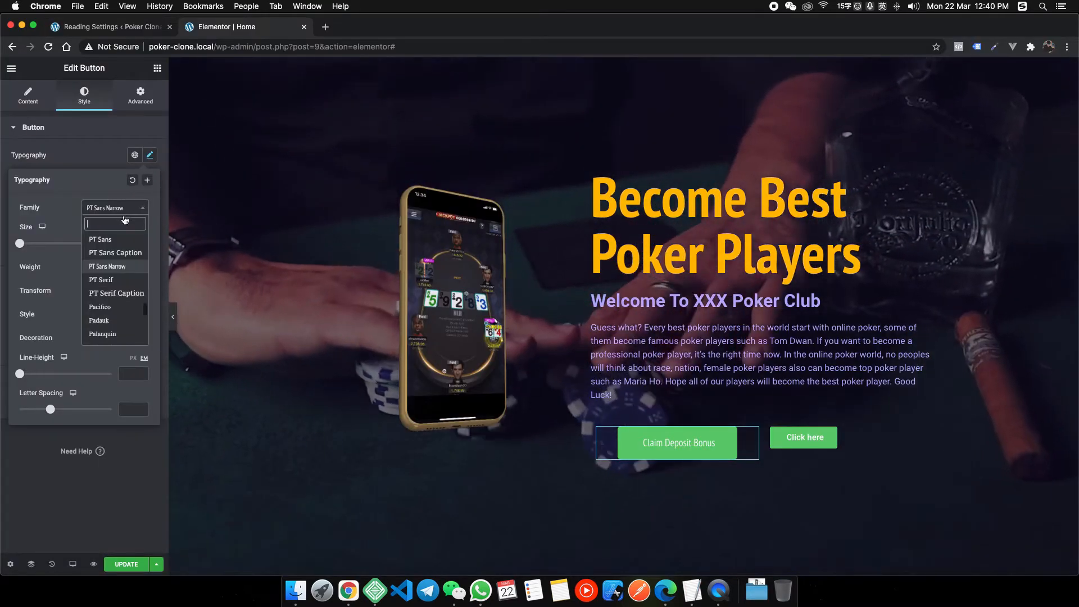
{"action": "type", "text": "nunito"}
{"action": "key", "text": "Return"}
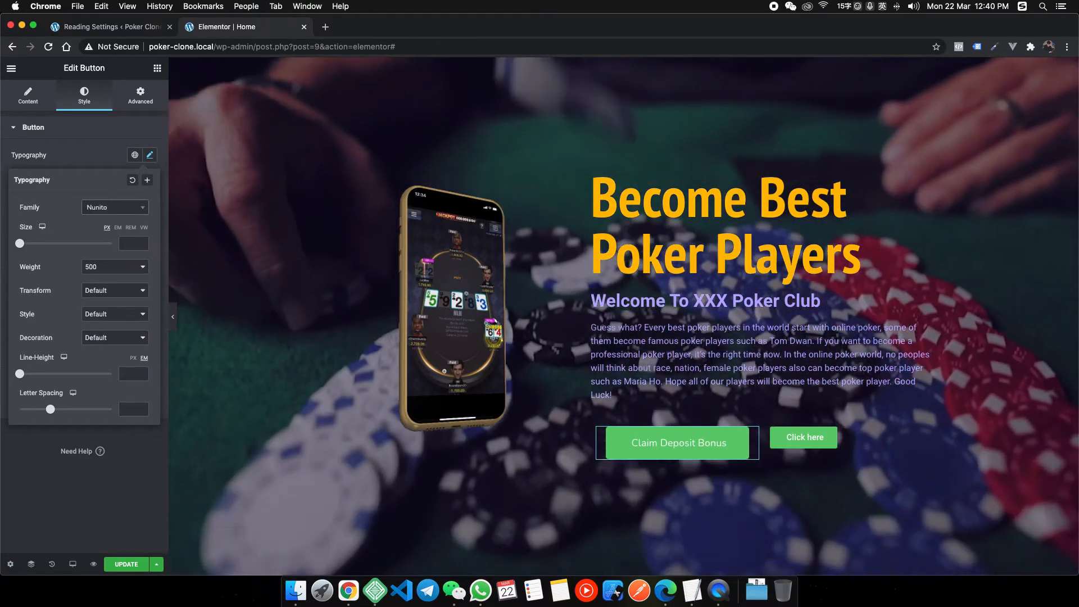
{"action": "left_click", "coordinate": [133, 243]}
{"action": "type", "text": "24"}
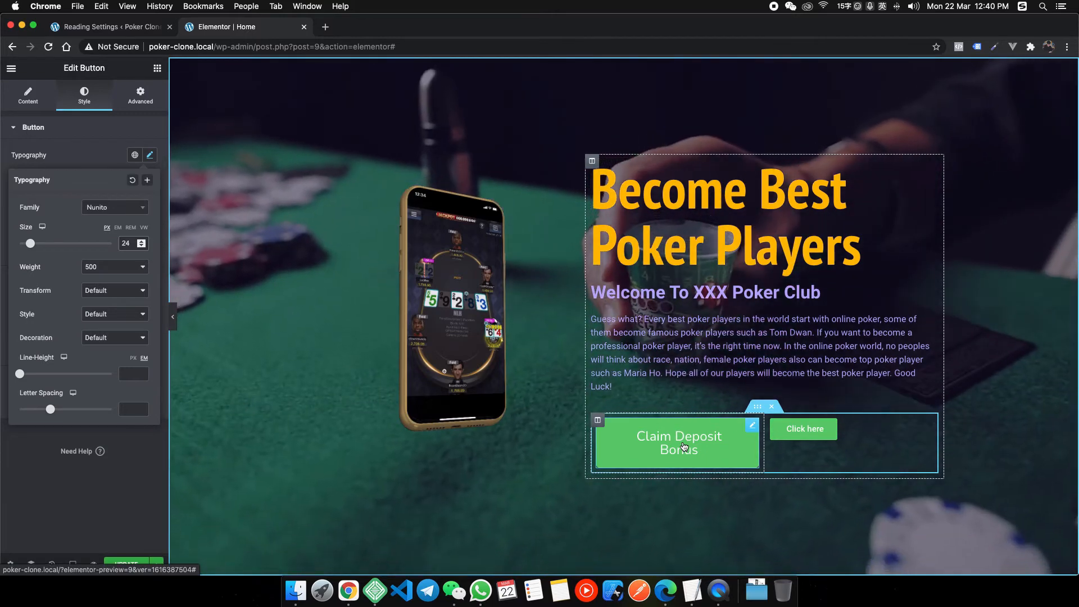
Shrink the button size to Small so its label fits on one line.
{"action": "left_click", "coordinate": [28, 96]}
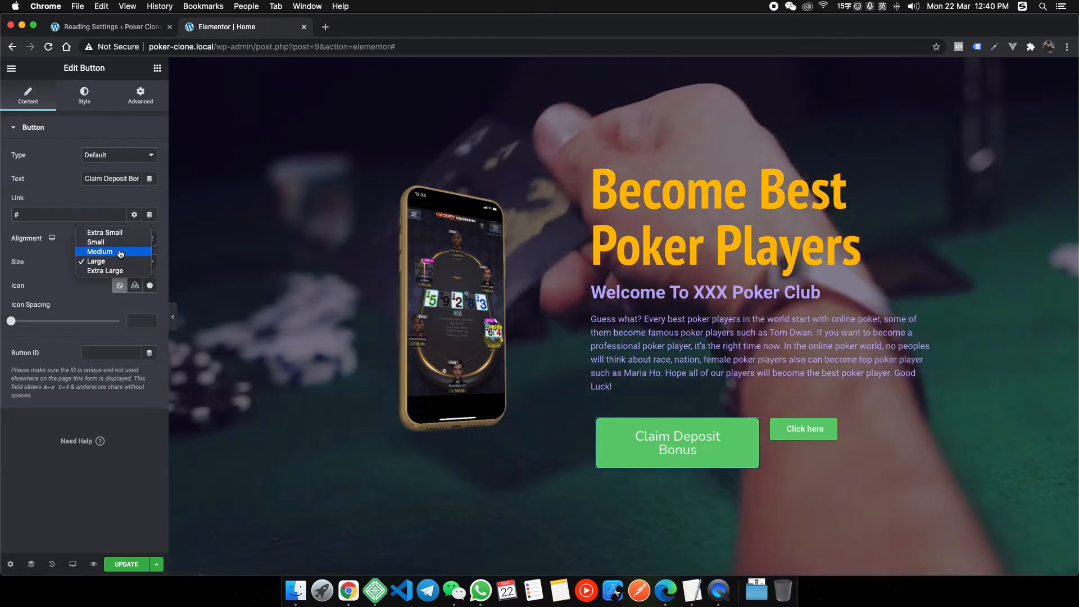
{"action": "left_click", "coordinate": [102, 252]}
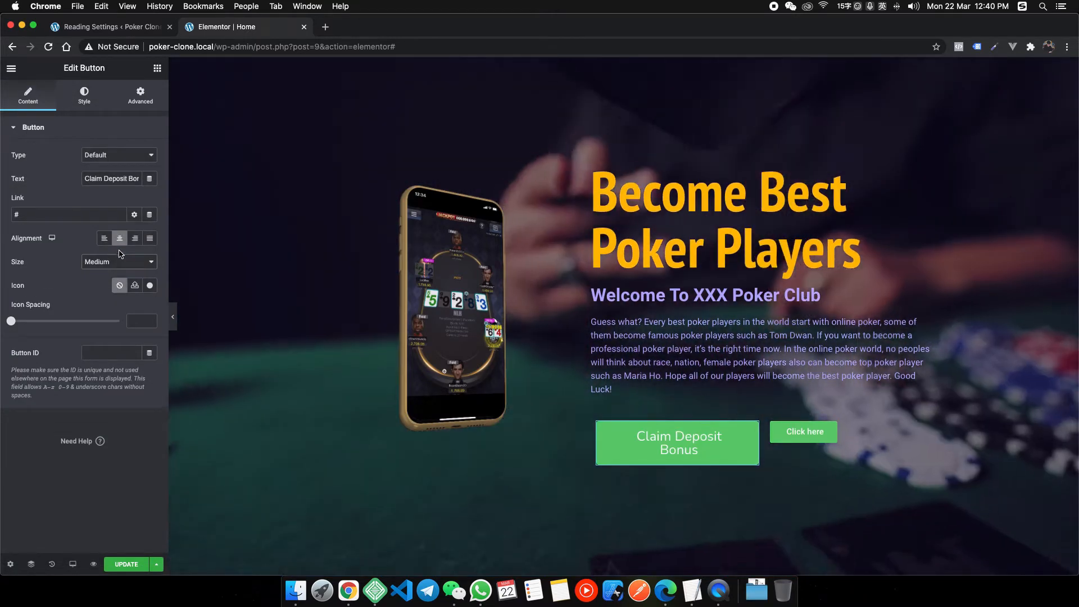
{"action": "left_click", "coordinate": [112, 262]}
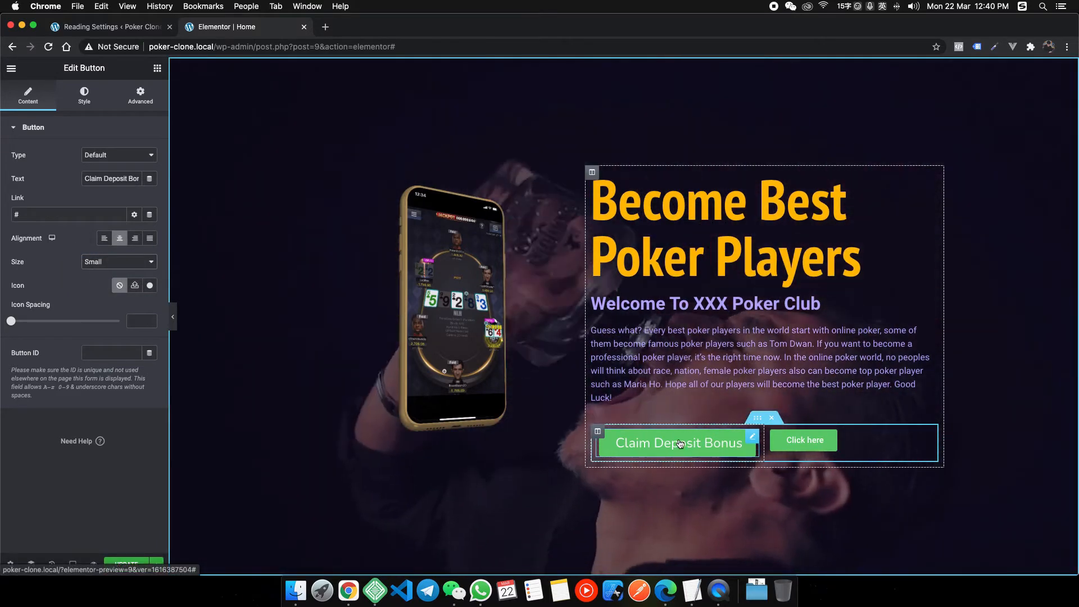
Copy the light yellow hex code from the saved colour notes document.
{"action": "left_click", "coordinate": [557, 585]}
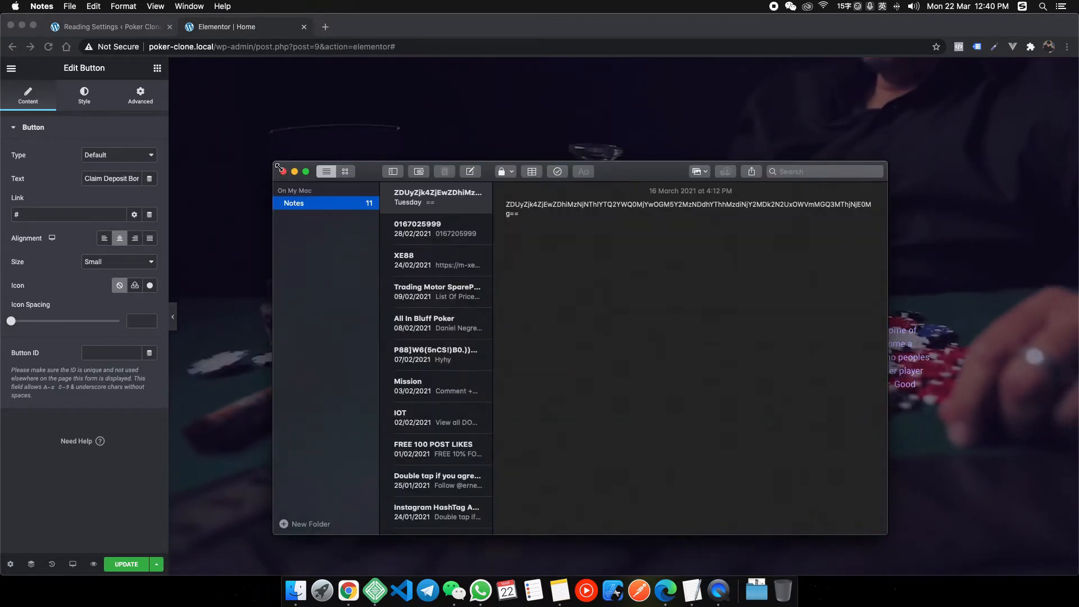
{"action": "left_click", "coordinate": [282, 171]}
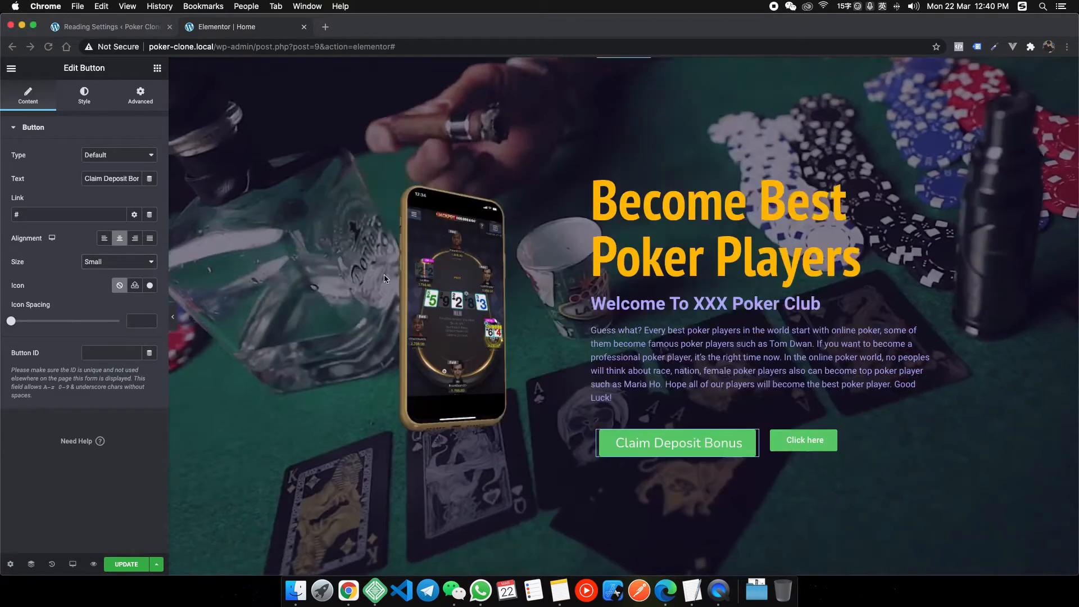
{"action": "left_click", "coordinate": [692, 590]}
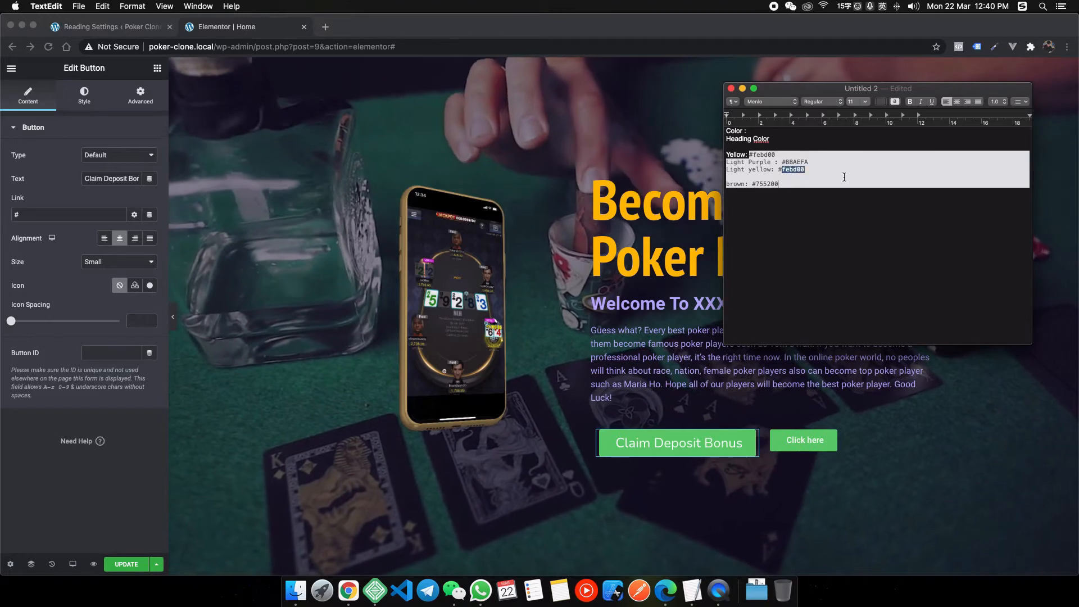
{"action": "left_click", "coordinate": [597, 430]}
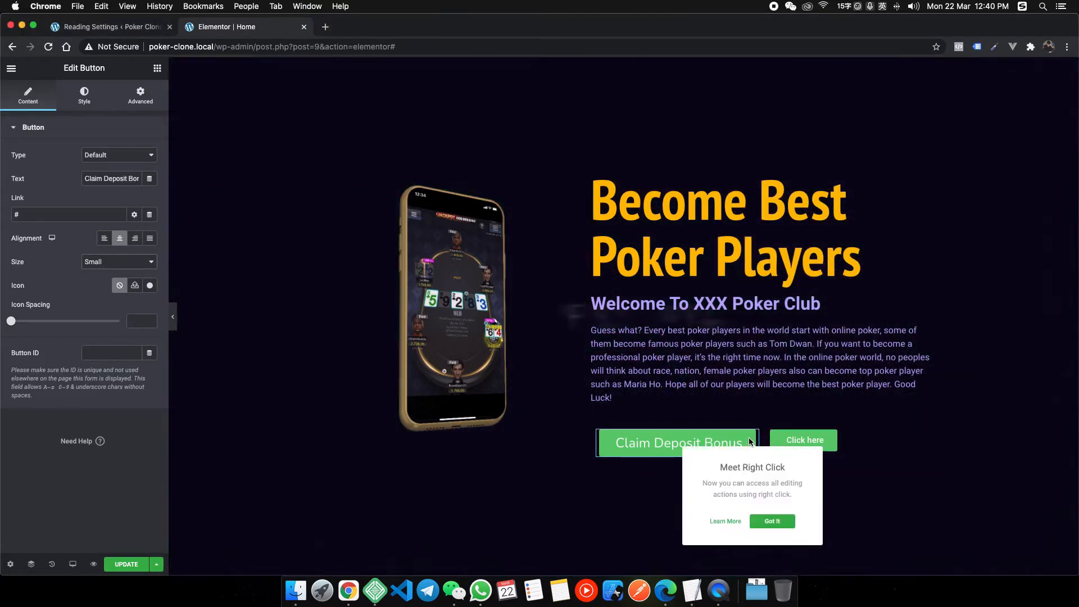
{"action": "left_click", "coordinate": [84, 96]}
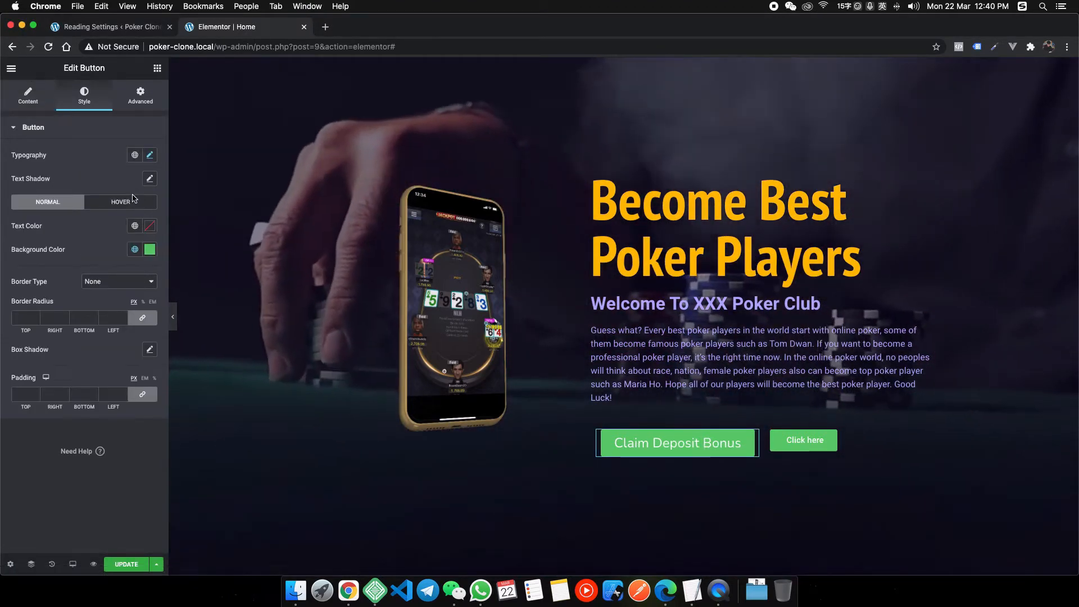
Set the button background to the global Yellow colour.
{"action": "left_click", "coordinate": [151, 250]}
{"action": "key", "text": "super+v"}
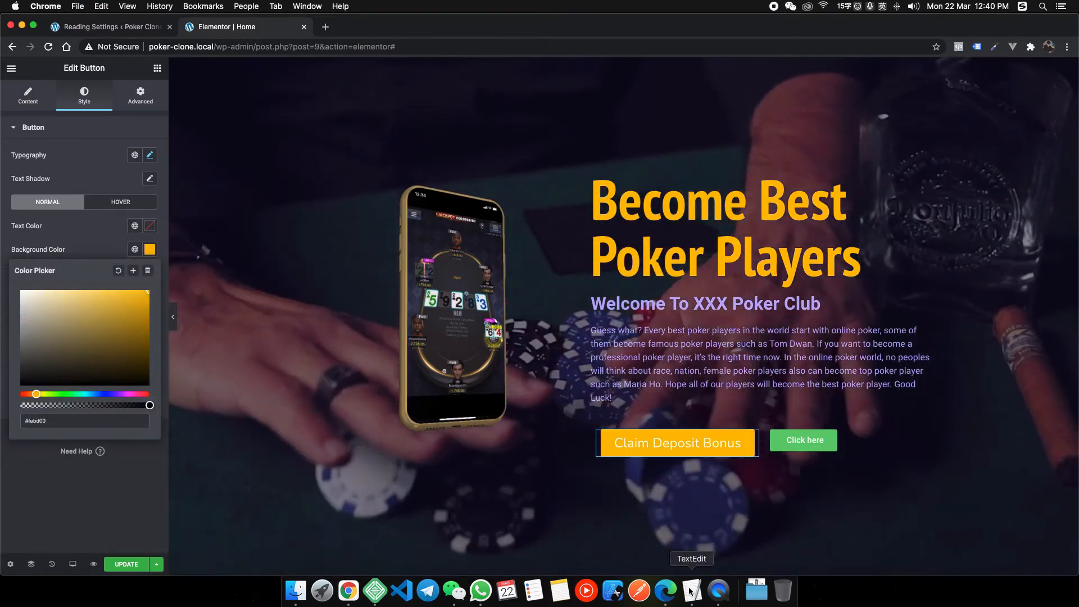
{"action": "left_click", "coordinate": [692, 591]}
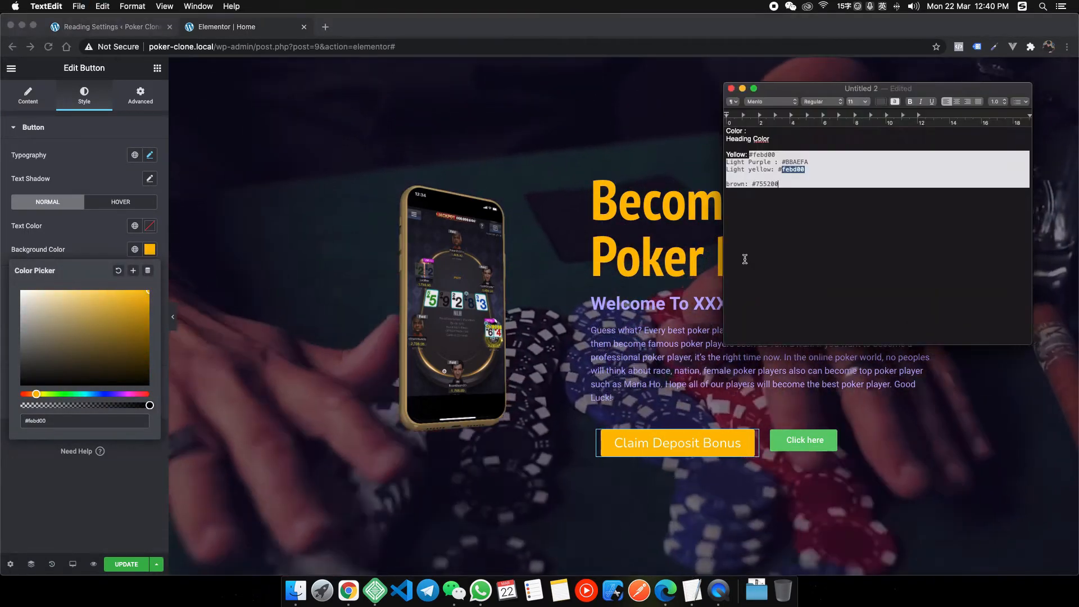
{"action": "double_click", "coordinate": [767, 183]}
{"action": "left_click", "coordinate": [749, 227]}
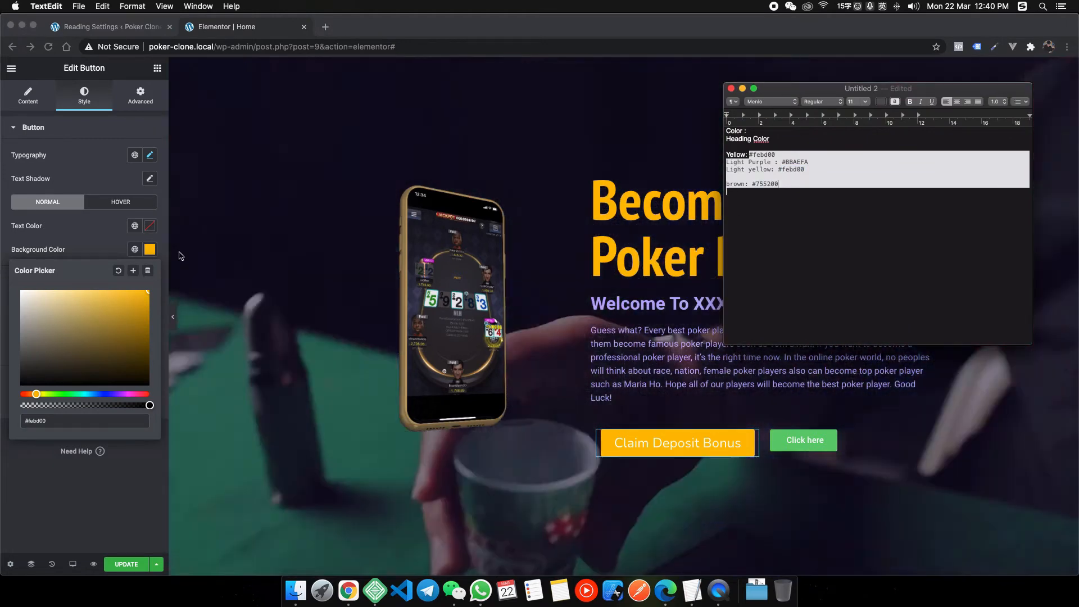
{"action": "left_click", "coordinate": [179, 255]}
{"action": "left_click", "coordinate": [134, 249]}
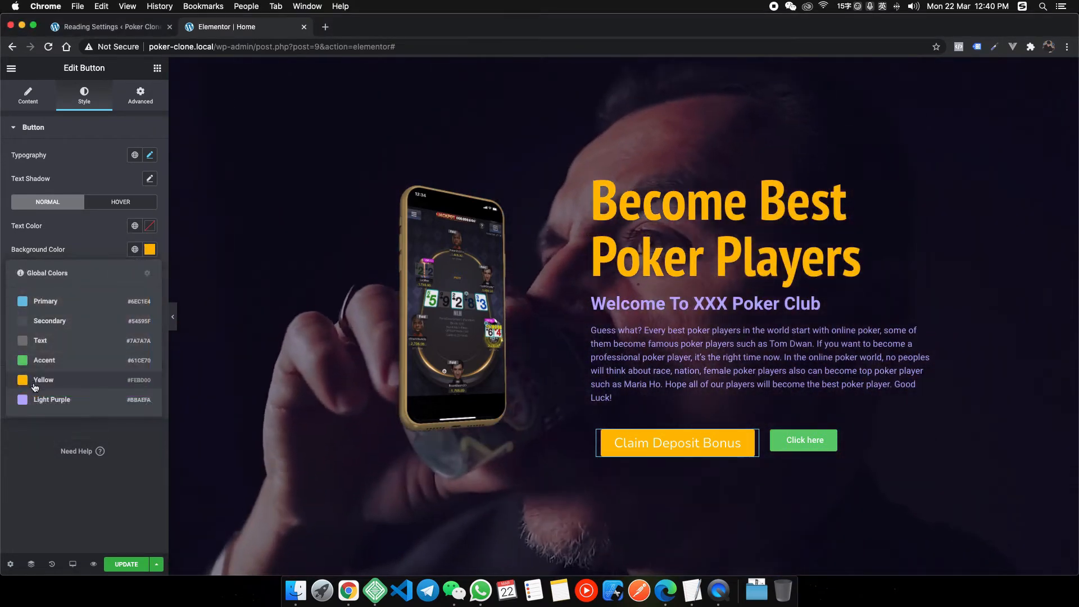
{"action": "left_click", "coordinate": [34, 385]}
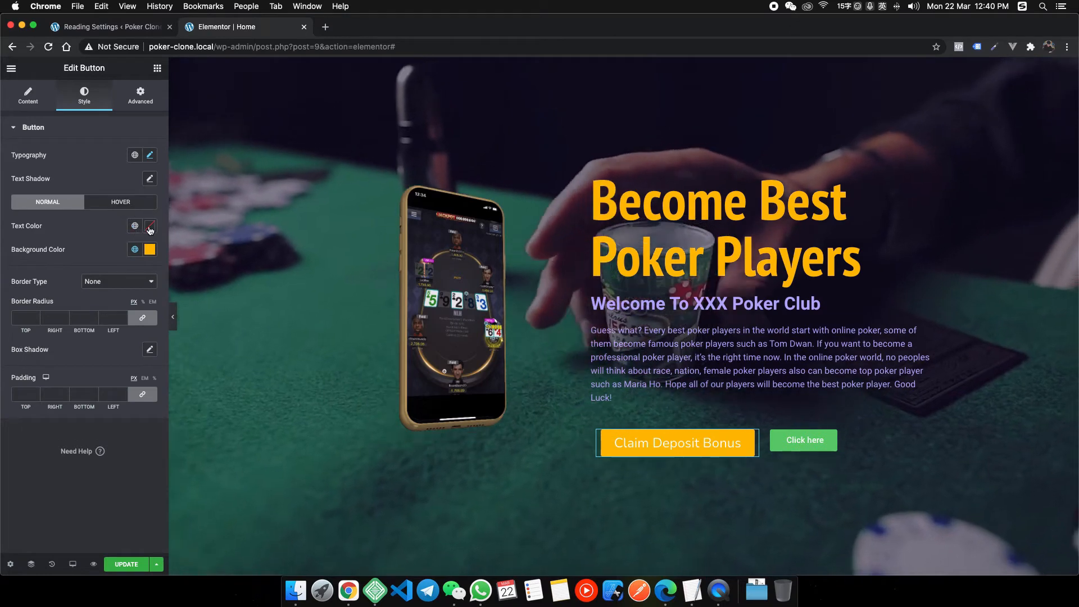
Set the button text colour to #755200 and save it as global colour 'Brown'.
{"action": "left_click", "coordinate": [150, 226]}
{"action": "left_click", "coordinate": [60, 397]}
{"action": "key", "text": "super+v"}
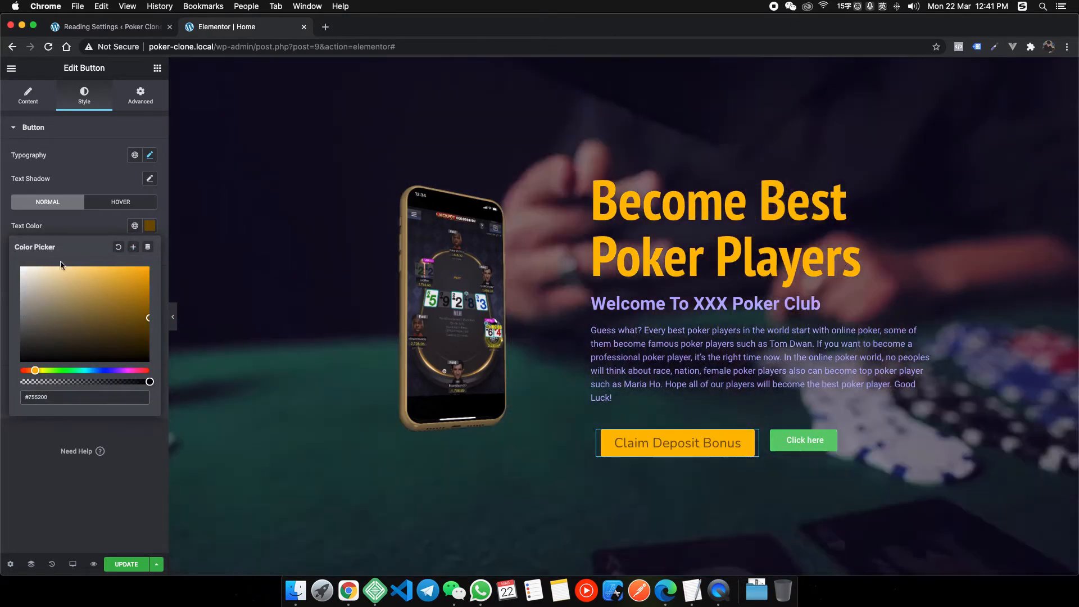
{"action": "left_click", "coordinate": [97, 227]}
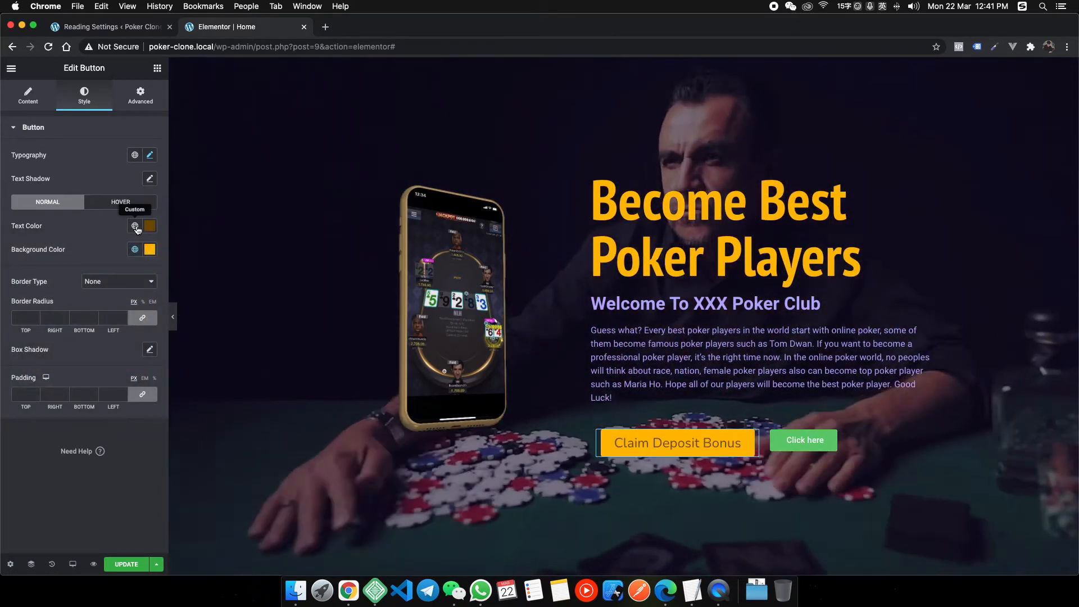
{"action": "left_click", "coordinate": [134, 225]}
{"action": "left_click", "coordinate": [149, 226]}
{"action": "left_click", "coordinate": [134, 248]}
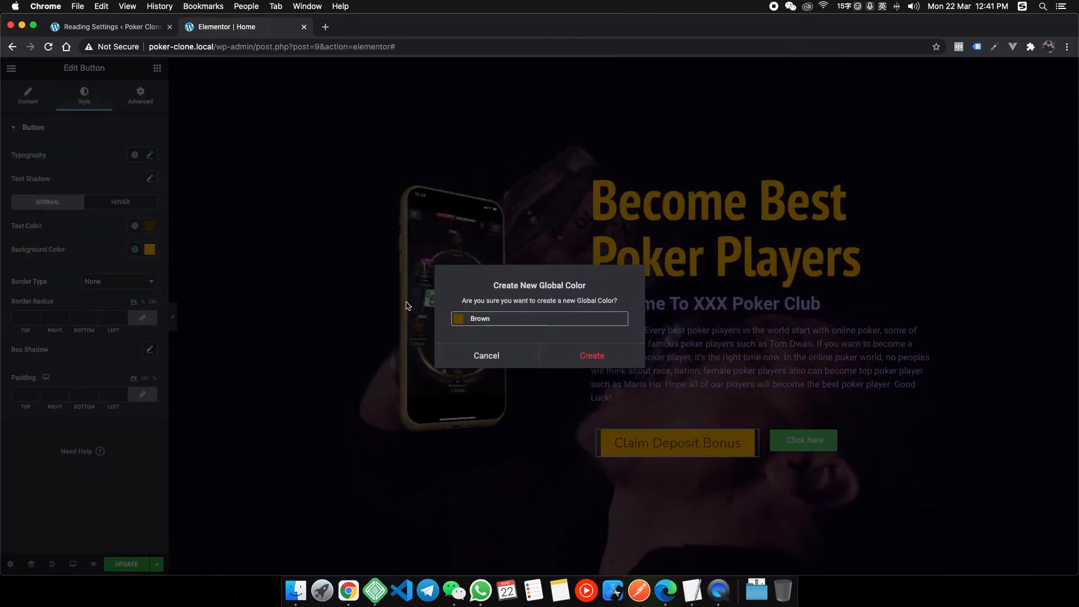
{"action": "type", "text": "Brown"}
{"action": "left_click", "coordinate": [592, 355]}
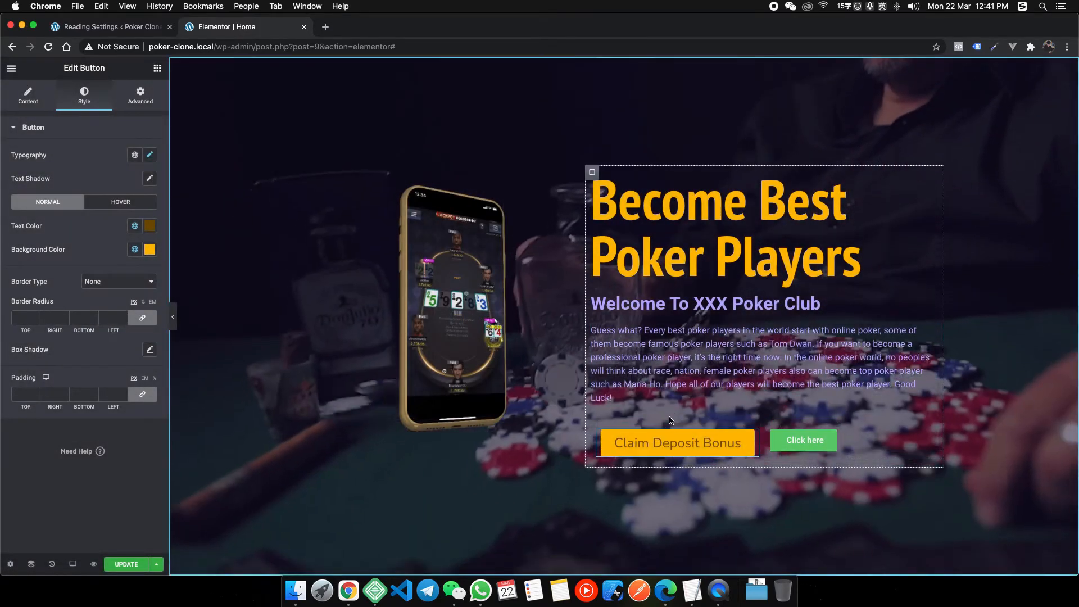
{"action": "right_click", "coordinate": [349, 591]}
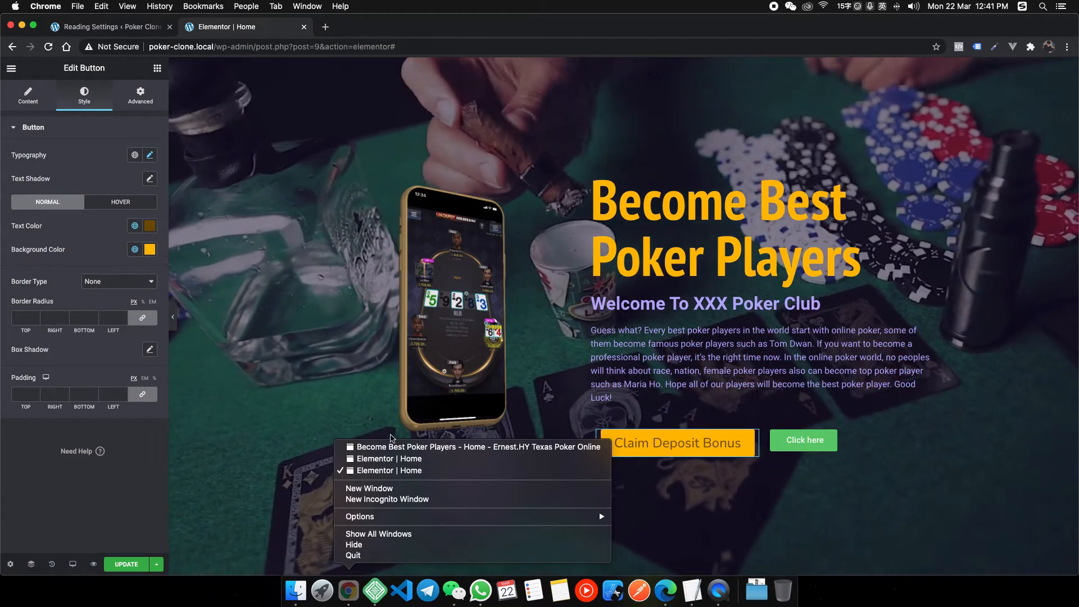
{"action": "left_click", "coordinate": [506, 448]}
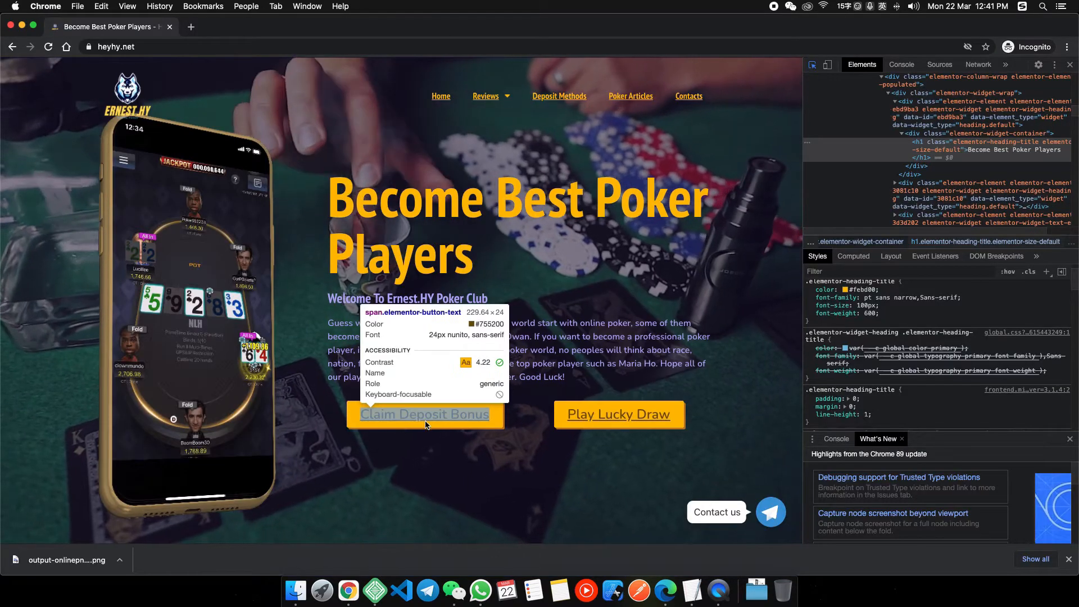
{"action": "right_click", "coordinate": [357, 591]}
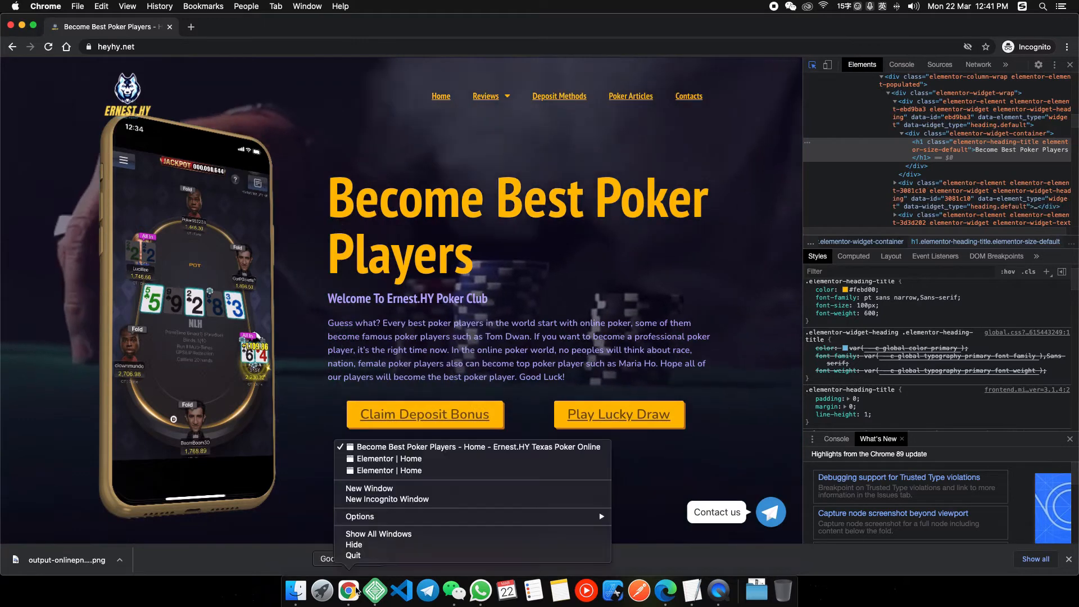
{"action": "left_click", "coordinate": [382, 470]}
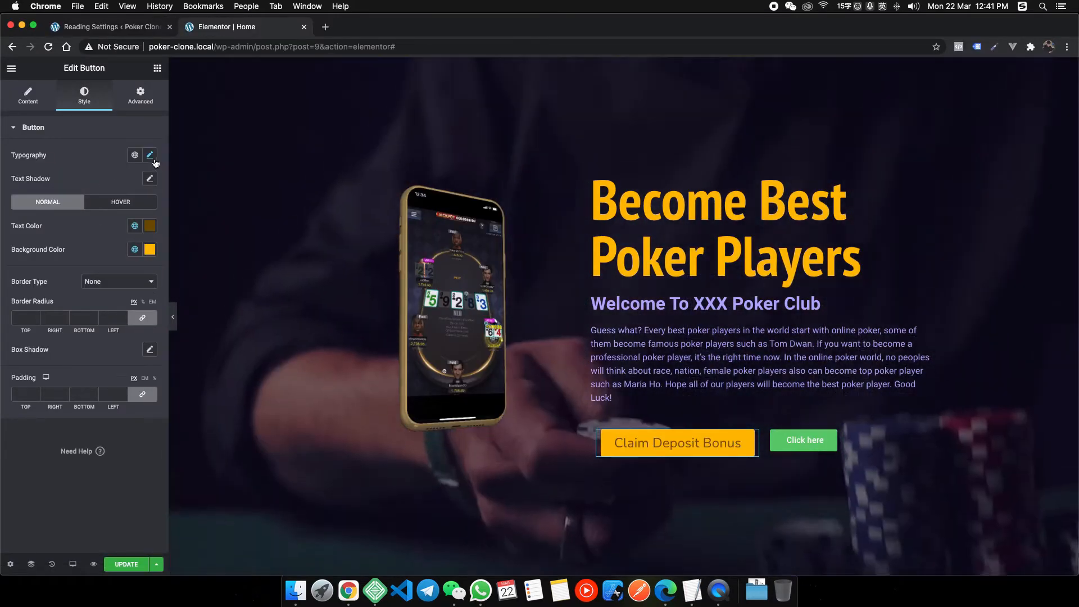
{"action": "left_click", "coordinate": [150, 154]}
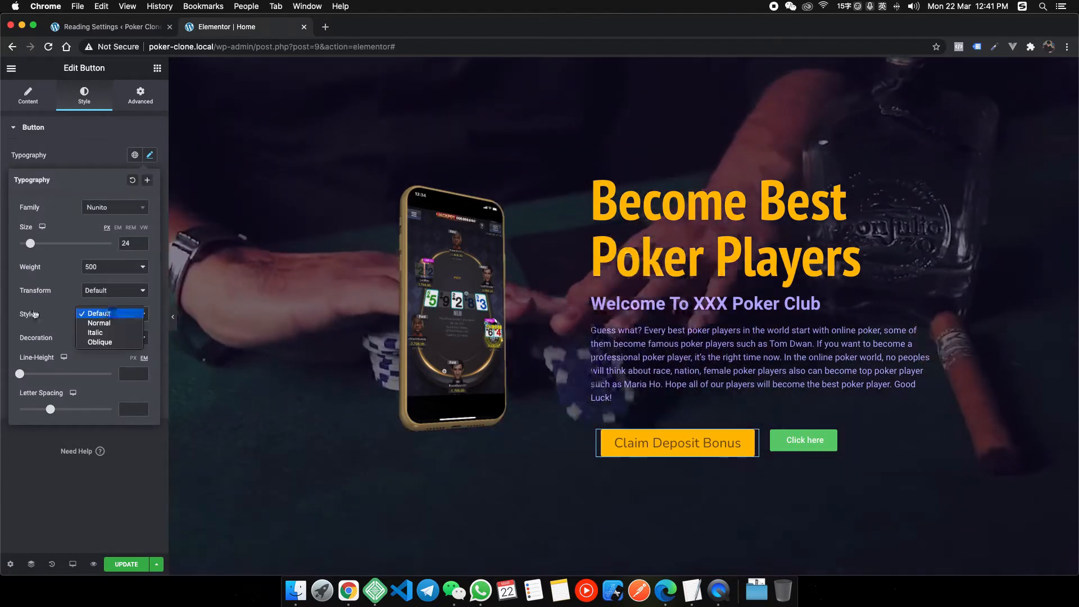
Underline the Claim Deposit Bonus button text.
{"action": "left_click", "coordinate": [35, 315]}
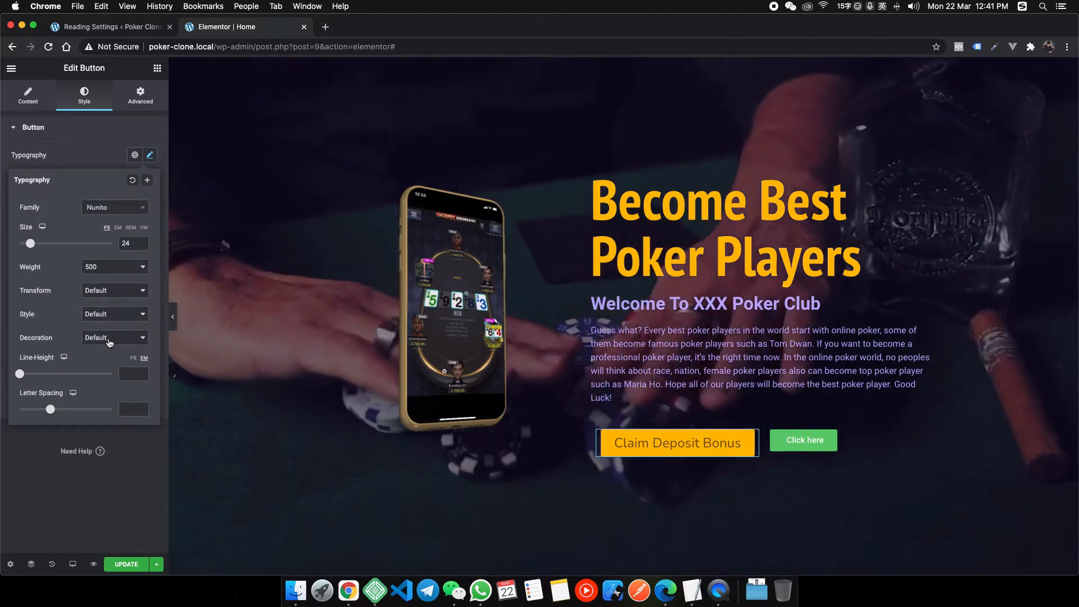
{"action": "left_click", "coordinate": [109, 340]}
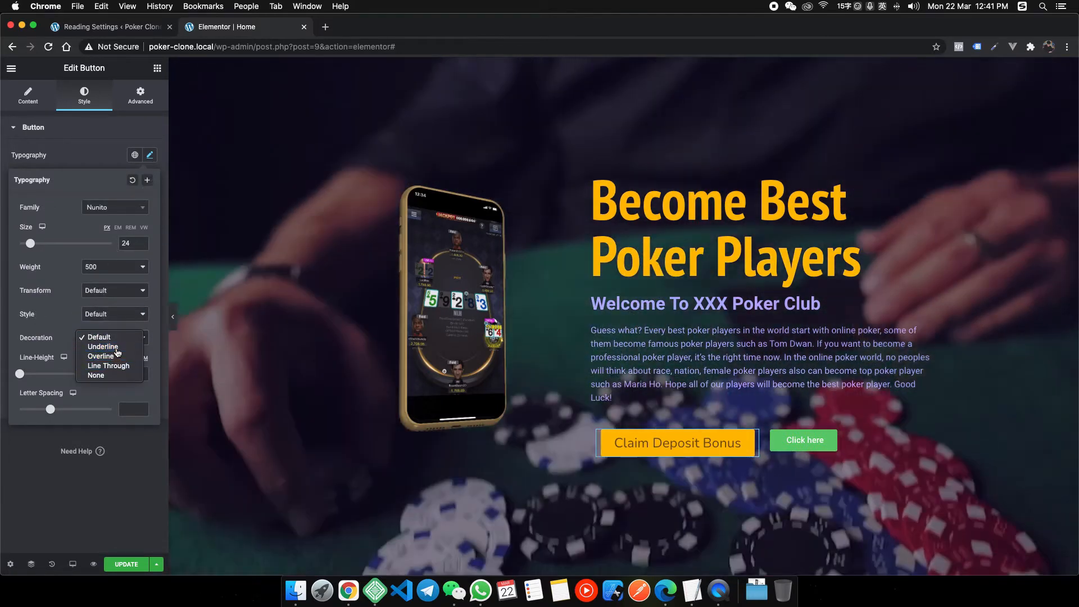
{"action": "left_click", "coordinate": [103, 346]}
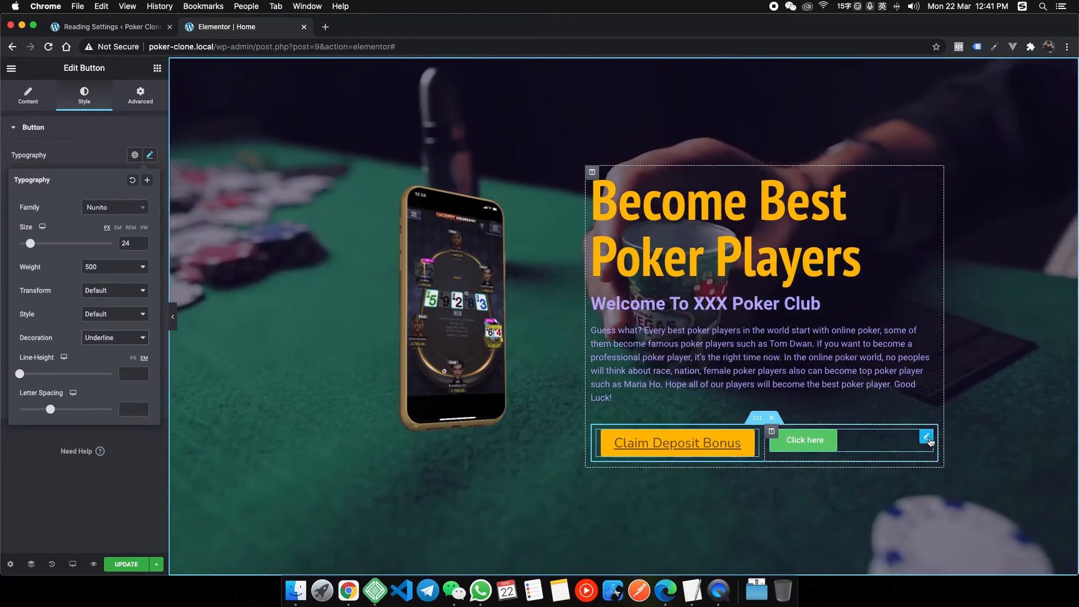
Relabel the Click here button 'Play Lucky Draw' and paste the copied yellow button style.
{"action": "left_click", "coordinate": [893, 442]}
{"action": "left_click", "coordinate": [118, 177]}
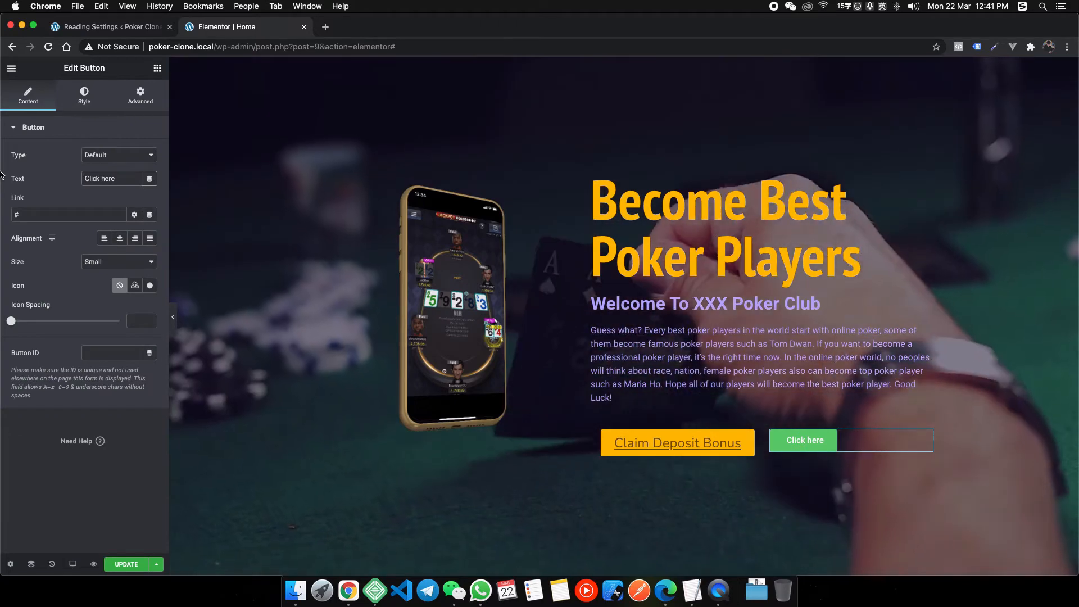
{"action": "type", "text": "Play Lucky"}
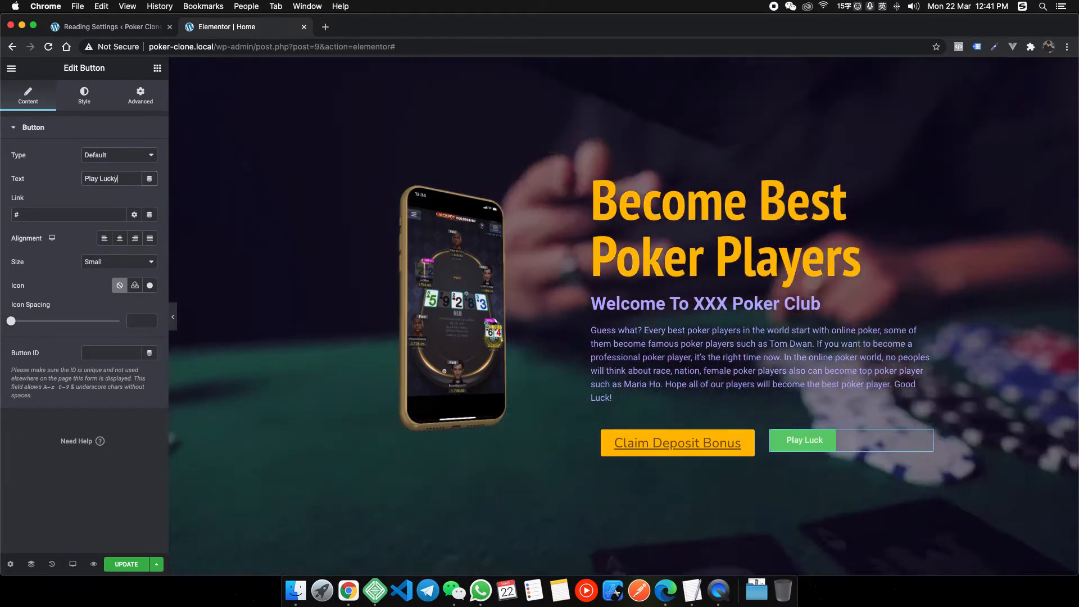
{"action": "type", "text": " Draw"}
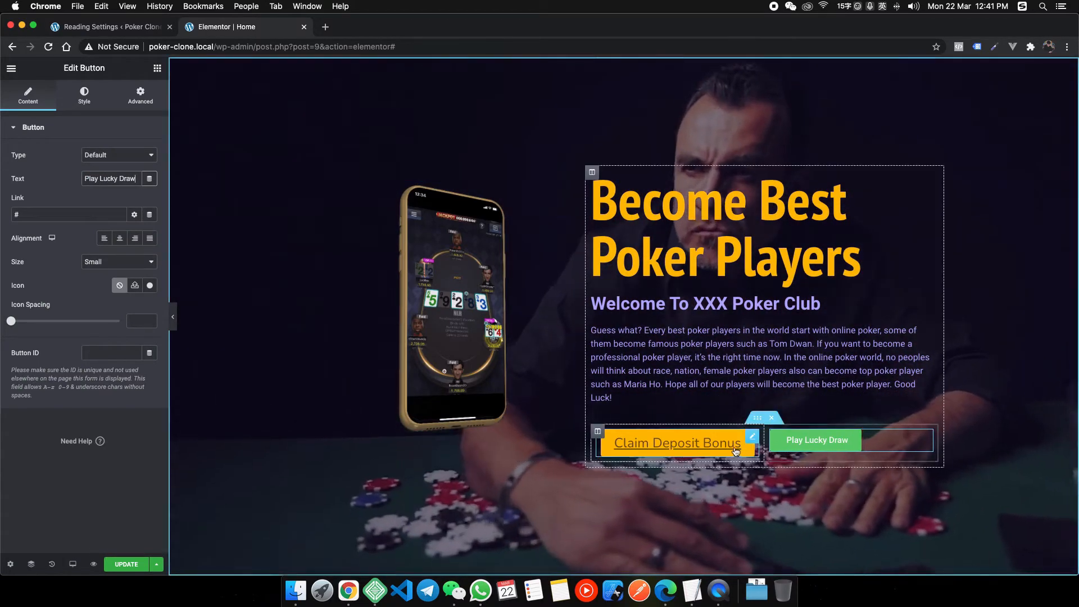
{"action": "left_click", "coordinate": [869, 449]}
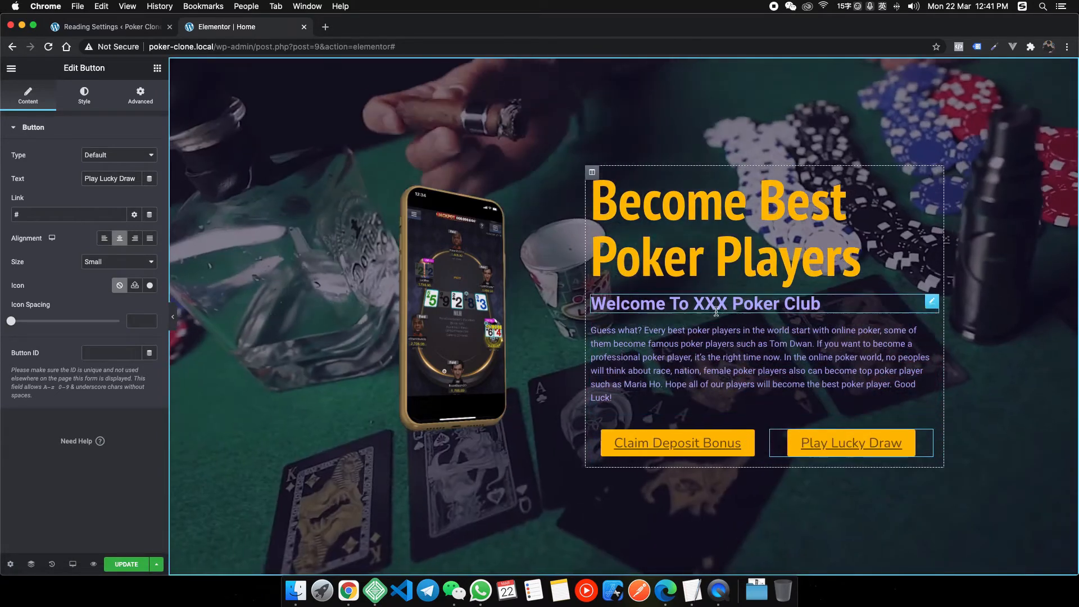
{"action": "scroll", "coordinate": [534, 330], "scroll_direction": "up", "scroll_amount": 2}
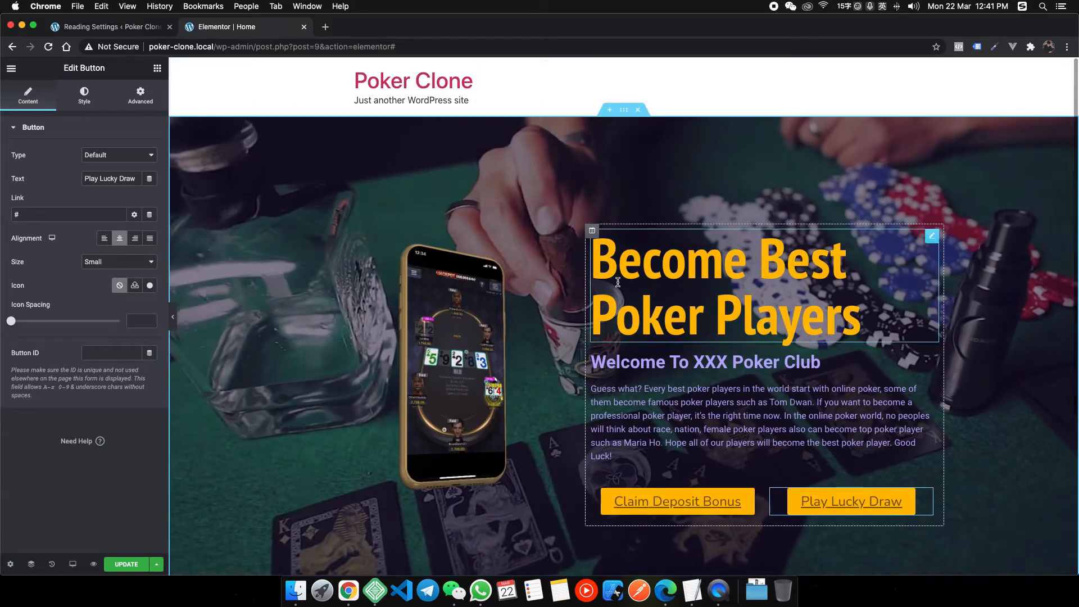
Give the phone image a linked margin of -150 on all sides.
{"action": "left_click", "coordinate": [573, 253]}
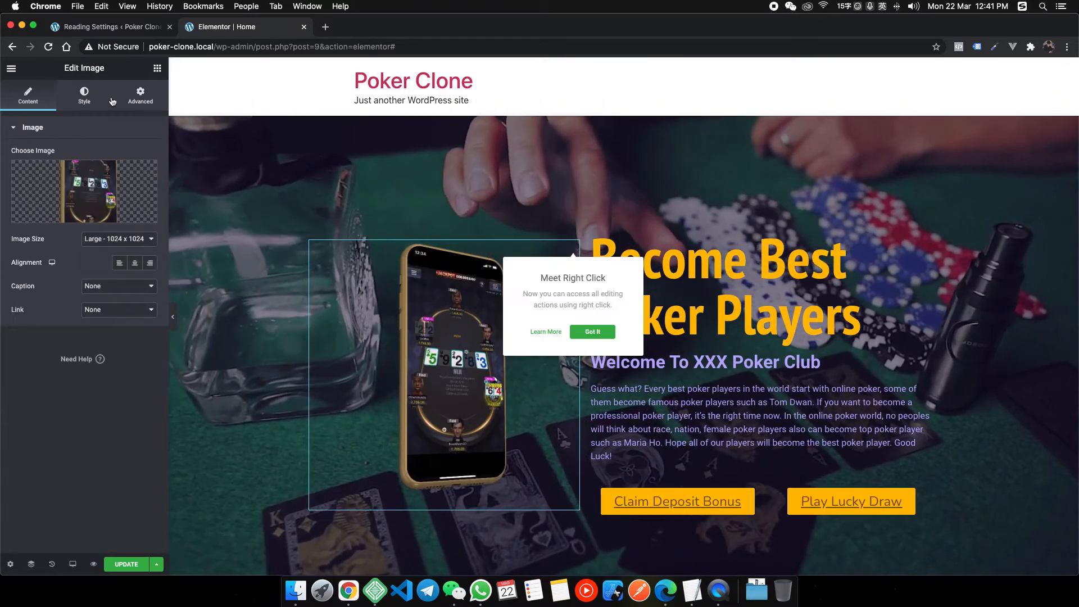
{"action": "left_click", "coordinate": [148, 94]}
{"action": "left_click", "coordinate": [29, 94]}
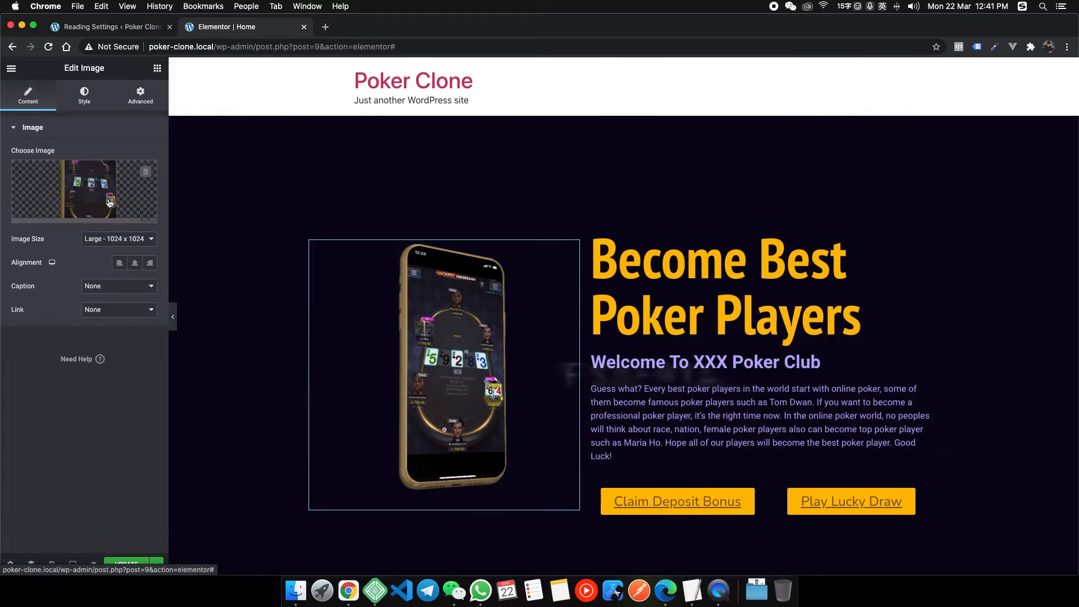
{"action": "left_click", "coordinate": [119, 239]}
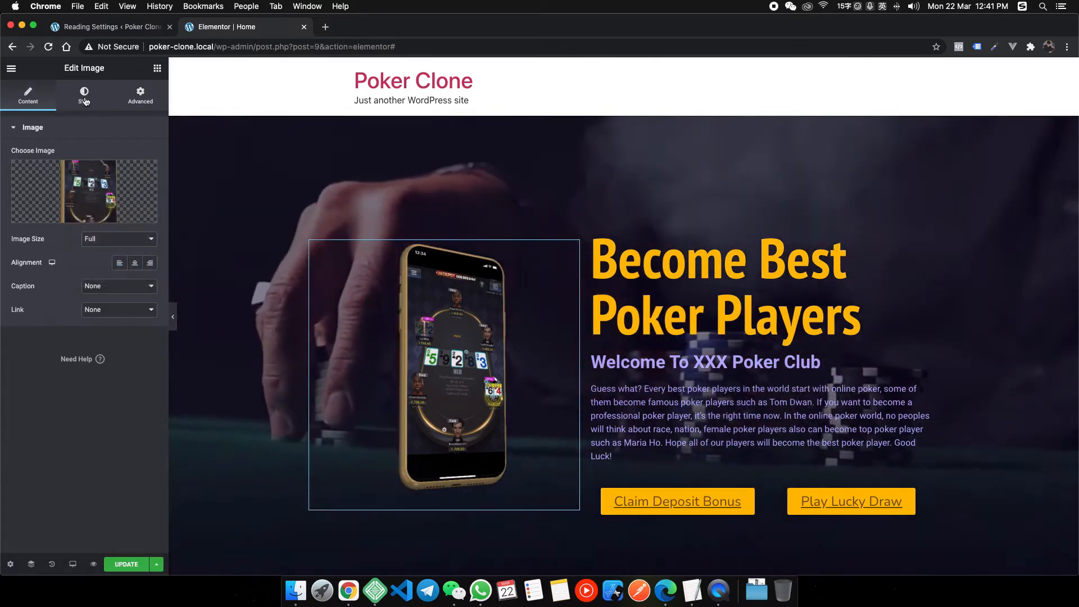
{"action": "left_click", "coordinate": [130, 101]}
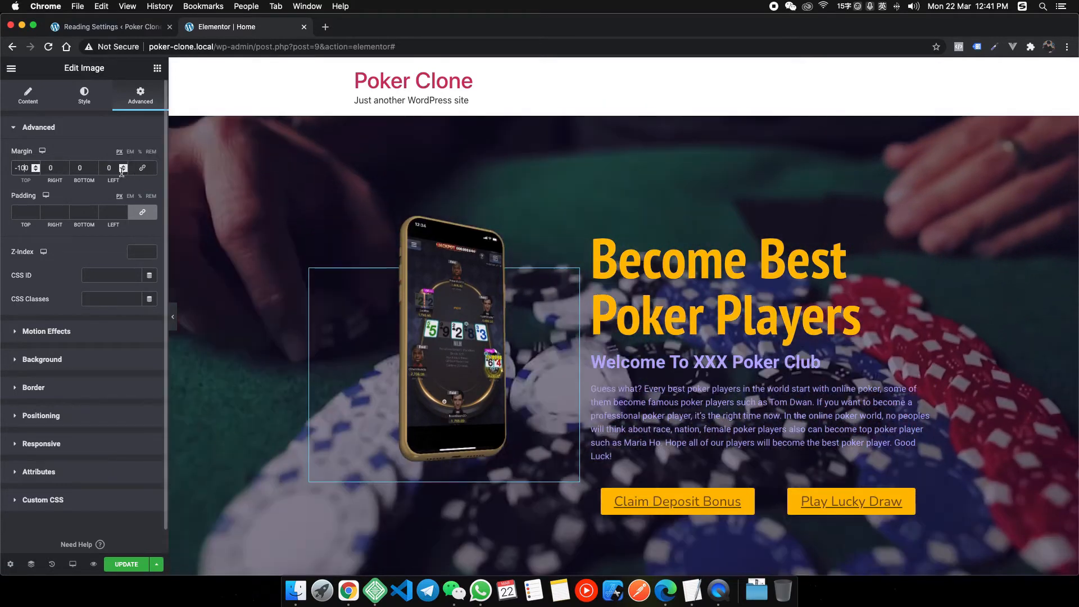
{"action": "left_click", "coordinate": [142, 168]}
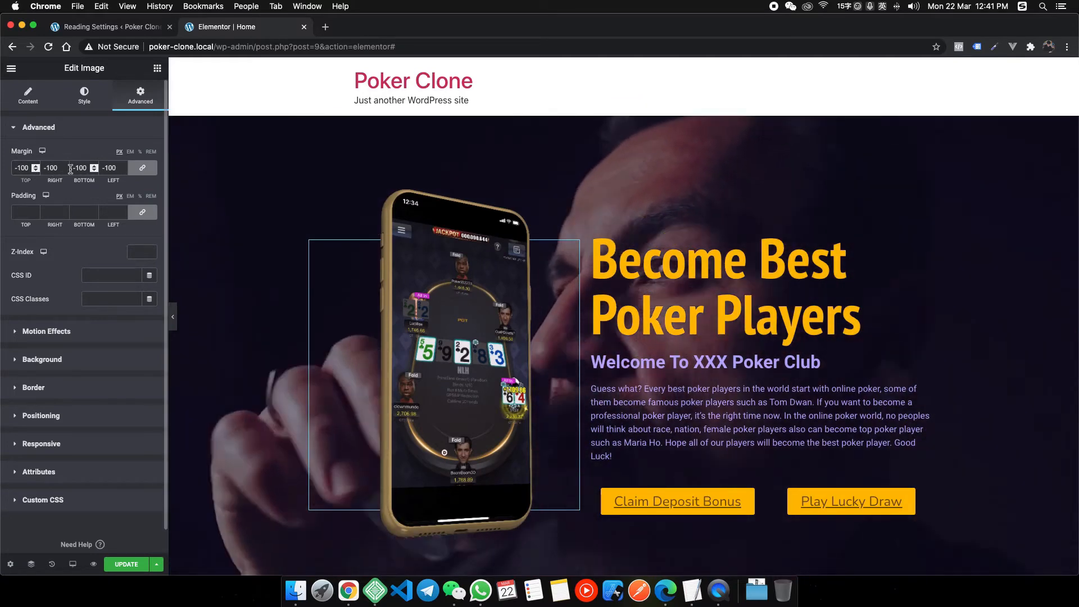
{"action": "double_click", "coordinate": [24, 167]}
{"action": "type", "text": "150"}
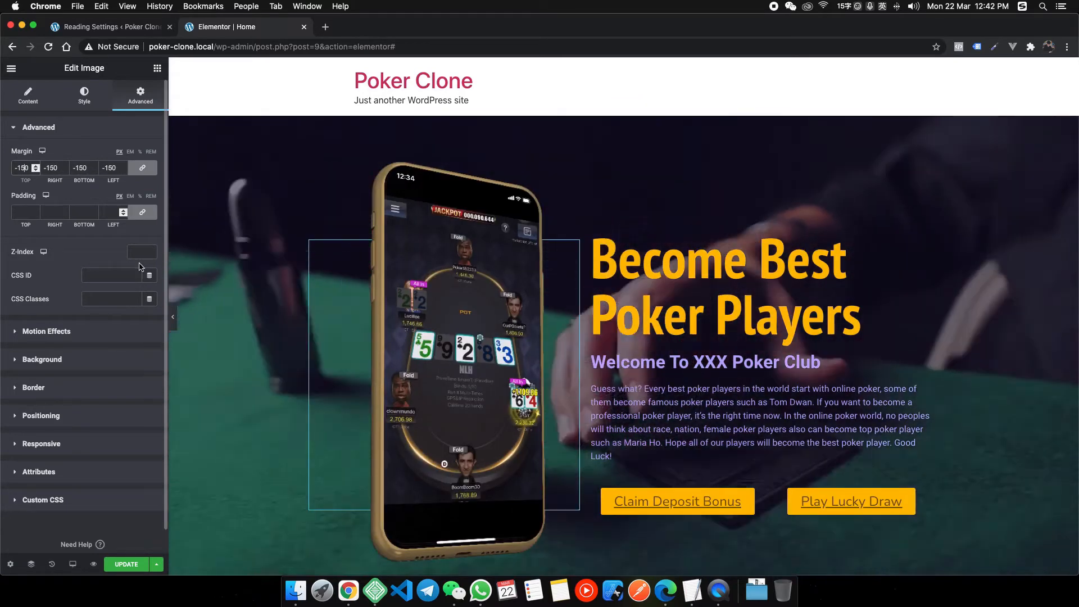
Preview the hero full width and compare it with the heyhy.net reference.
{"action": "key", "text": "super+p"}
{"action": "scroll", "coordinate": [691, 282], "scroll_direction": "down", "scroll_amount": 2}
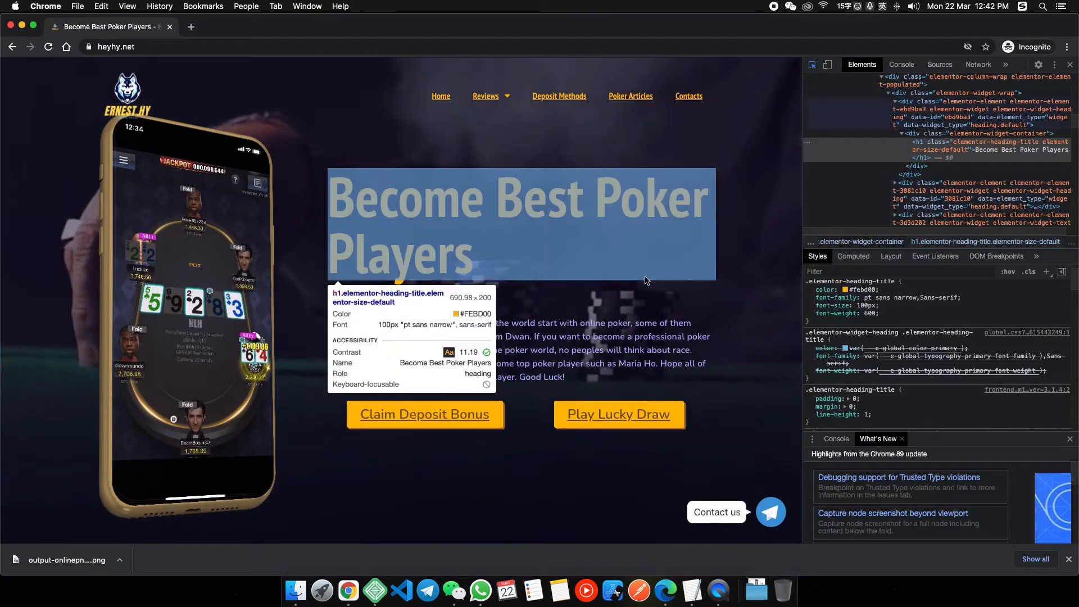
{"action": "left_click", "coordinate": [1070, 65]}
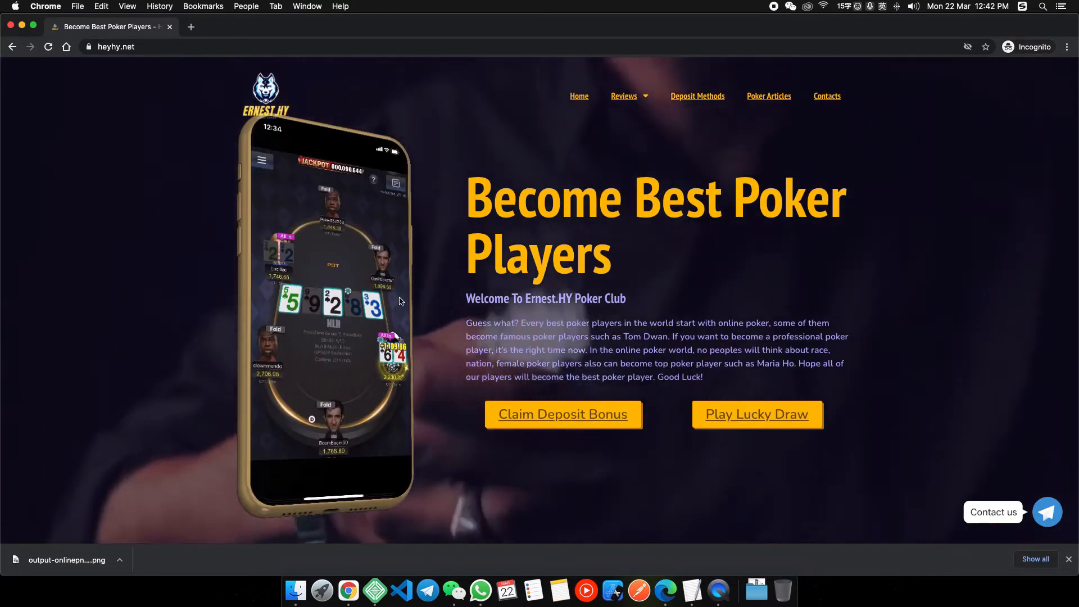
{"action": "right_click", "coordinate": [353, 587]}
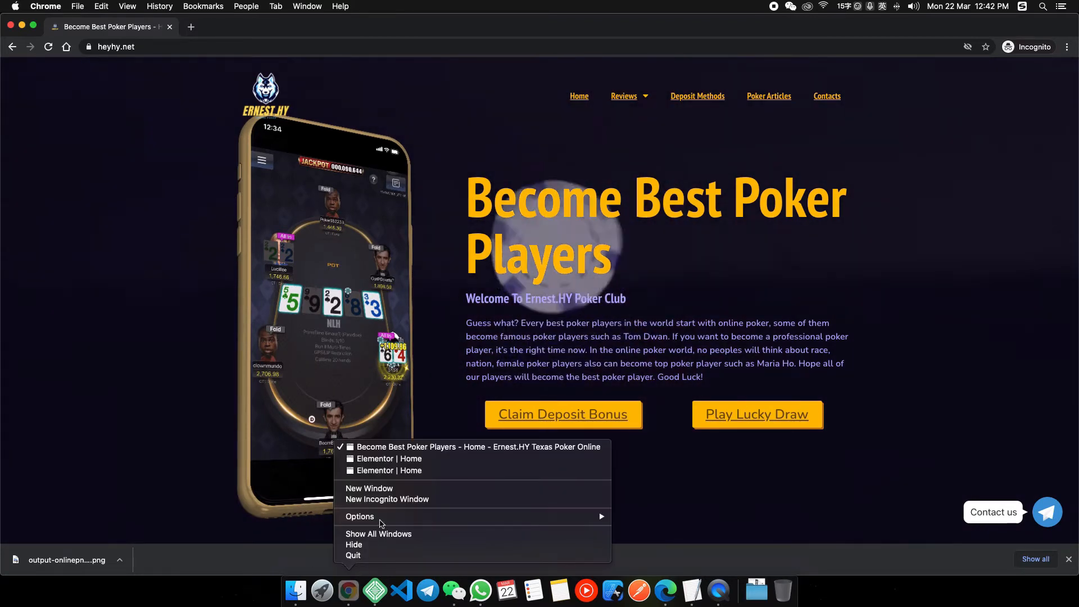
{"action": "left_click", "coordinate": [403, 472]}
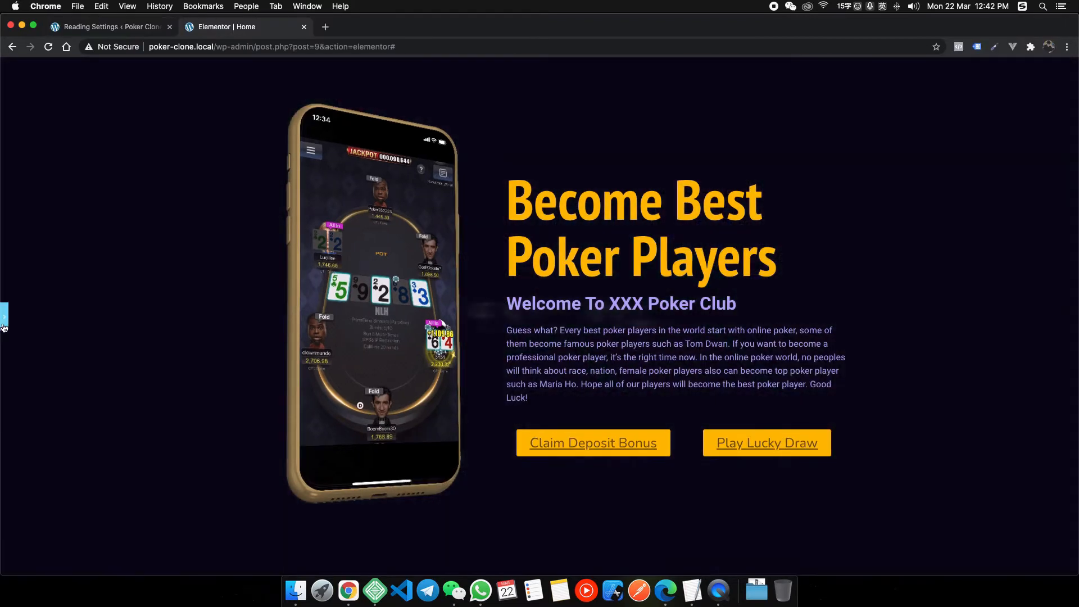
{"action": "left_click", "coordinate": [4, 316]}
Increase the phone image margin to -200 on all sides.
{"action": "double_click", "coordinate": [23, 168]}
{"action": "type", "text": "200"}
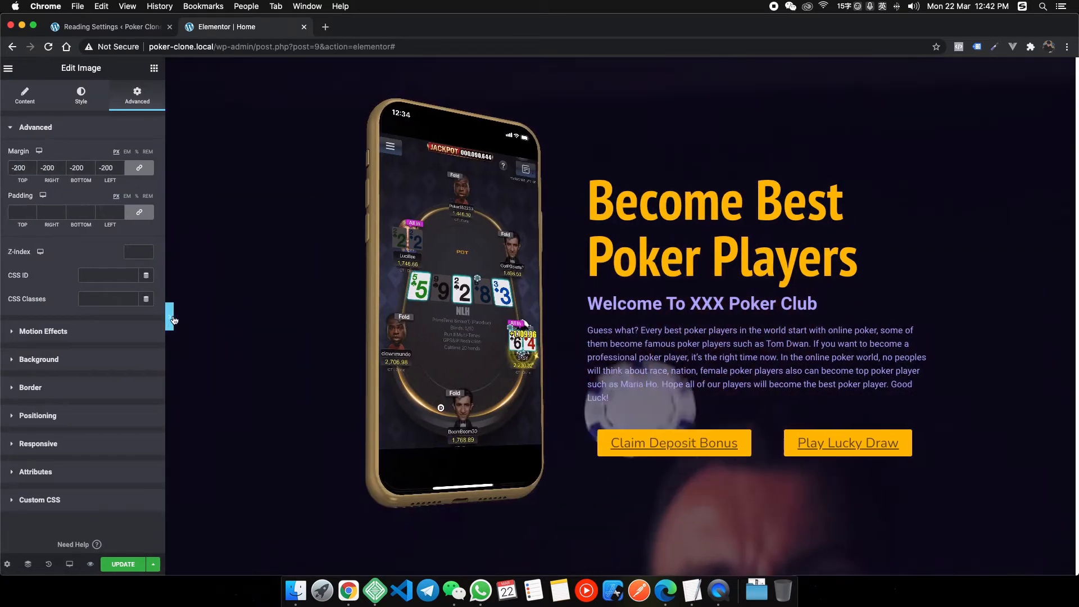
{"action": "left_click", "coordinate": [168, 313]}
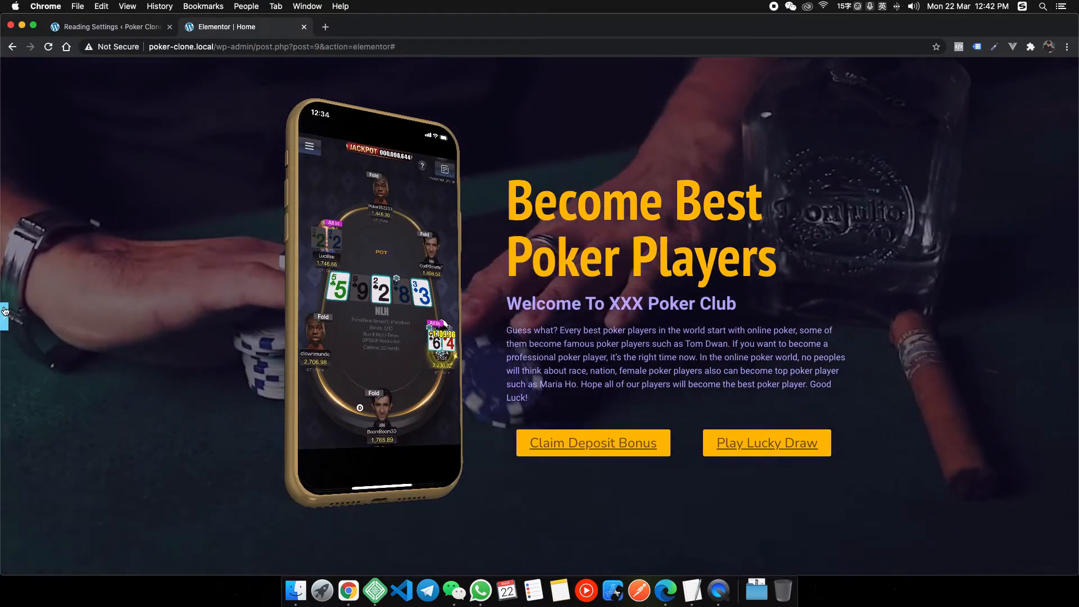
{"action": "left_click", "coordinate": [4, 311]}
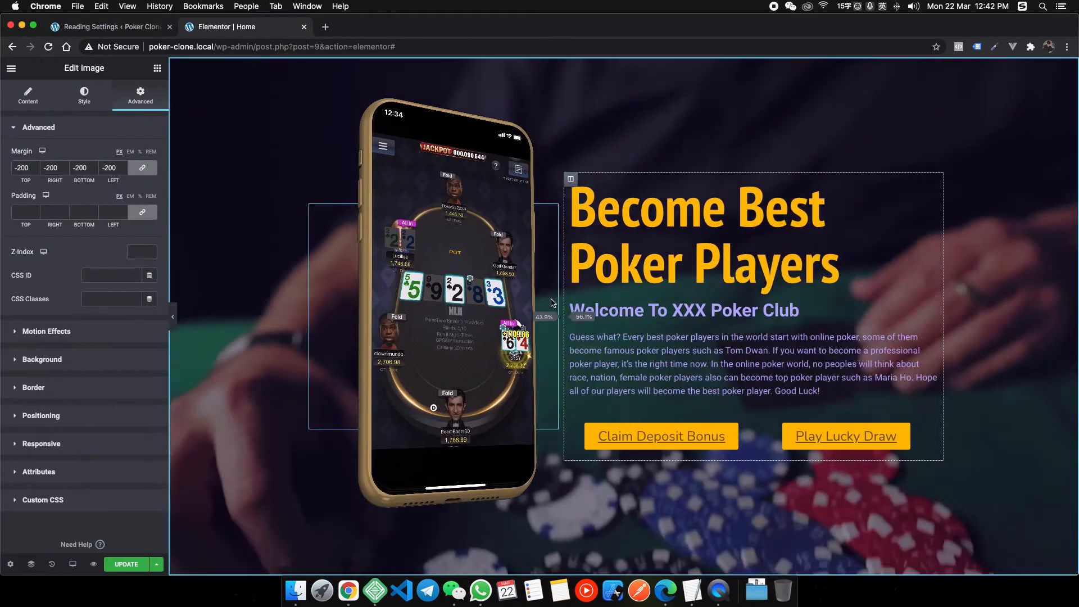
Narrow the image column to 41.9% against 58.1% for the text.
{"action": "mouse_move", "coordinate": [551, 304]}
{"action": "left_mouse_down"}
{"action": "mouse_move", "coordinate": [576, 303]}
{"action": "mouse_move", "coordinate": [560, 300]}
{"action": "left_mouse_up"}
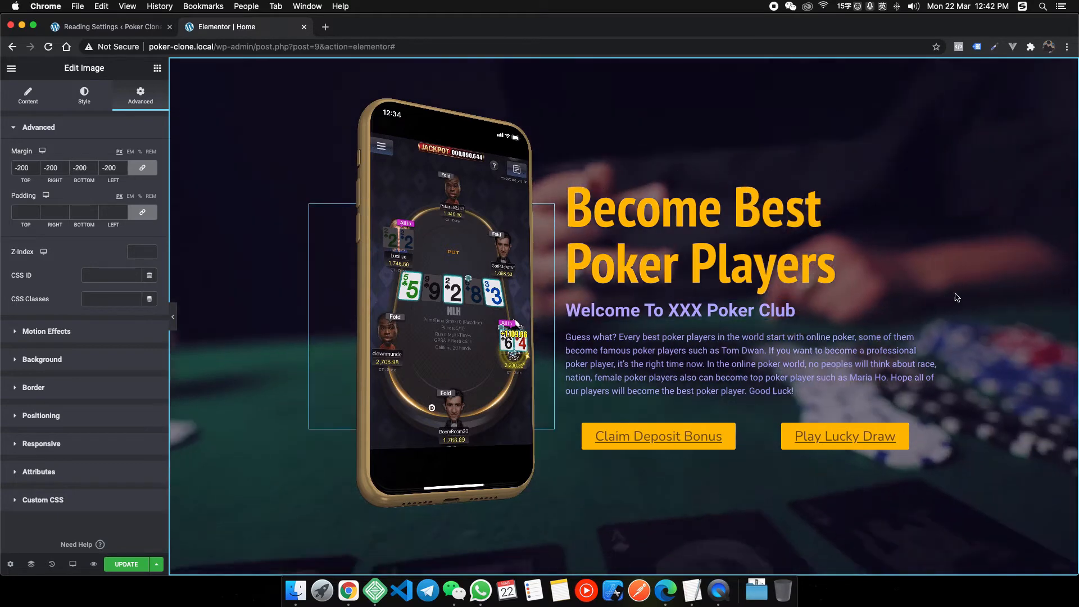
{"action": "scroll", "coordinate": [268, 305], "scroll_direction": "down", "scroll_amount": 2}
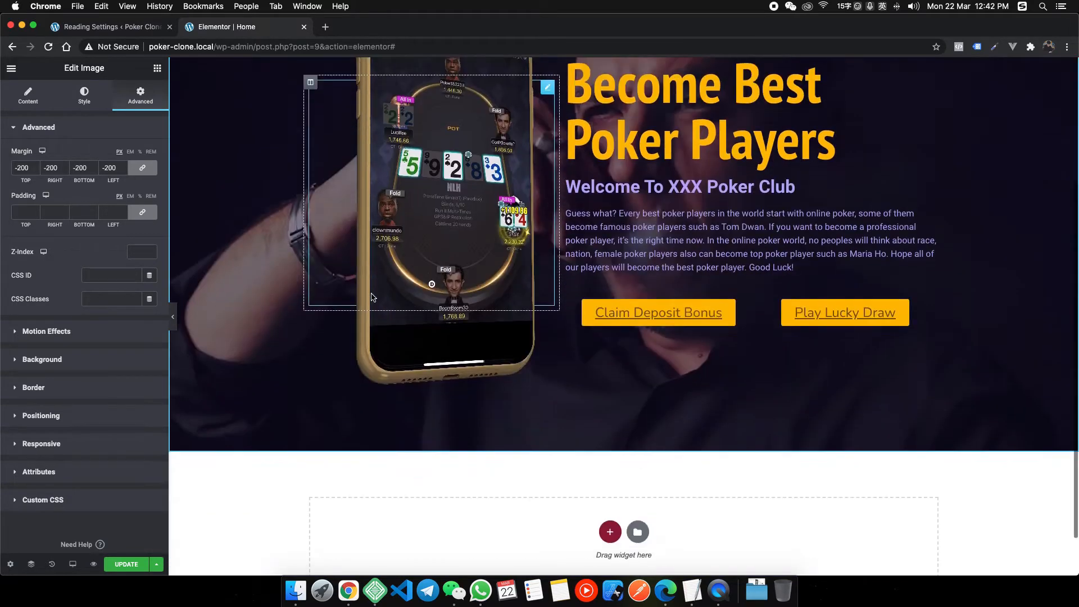
{"action": "scroll", "coordinate": [371, 292], "scroll_direction": "up", "scroll_amount": 3}
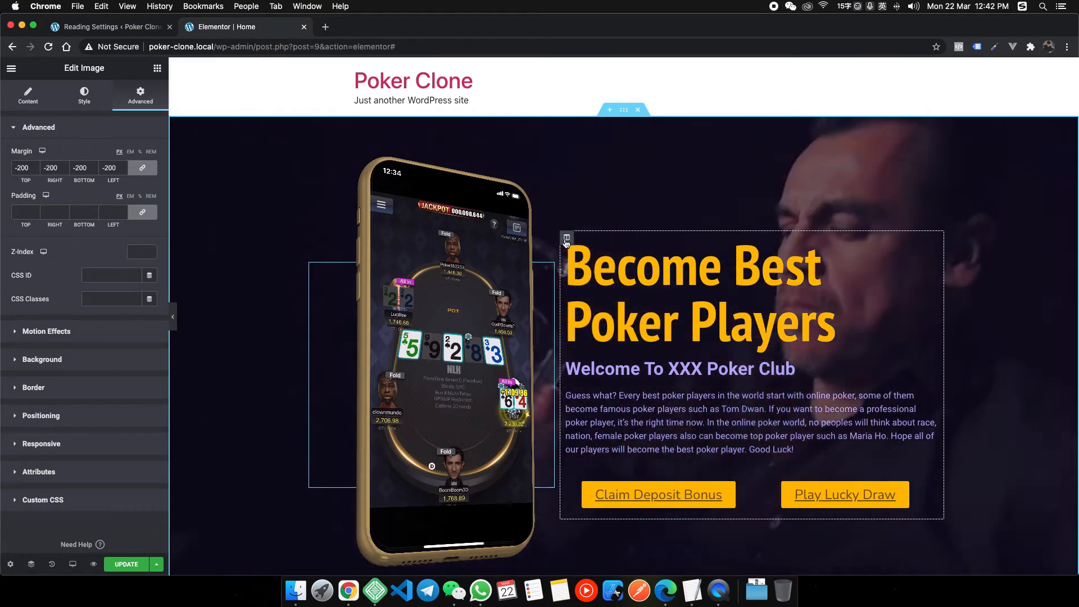
Give the heading-and-text column a 50 px left margin and preview the shifted layout.
{"action": "left_click", "coordinate": [567, 237]}
{"action": "left_click", "coordinate": [140, 95]}
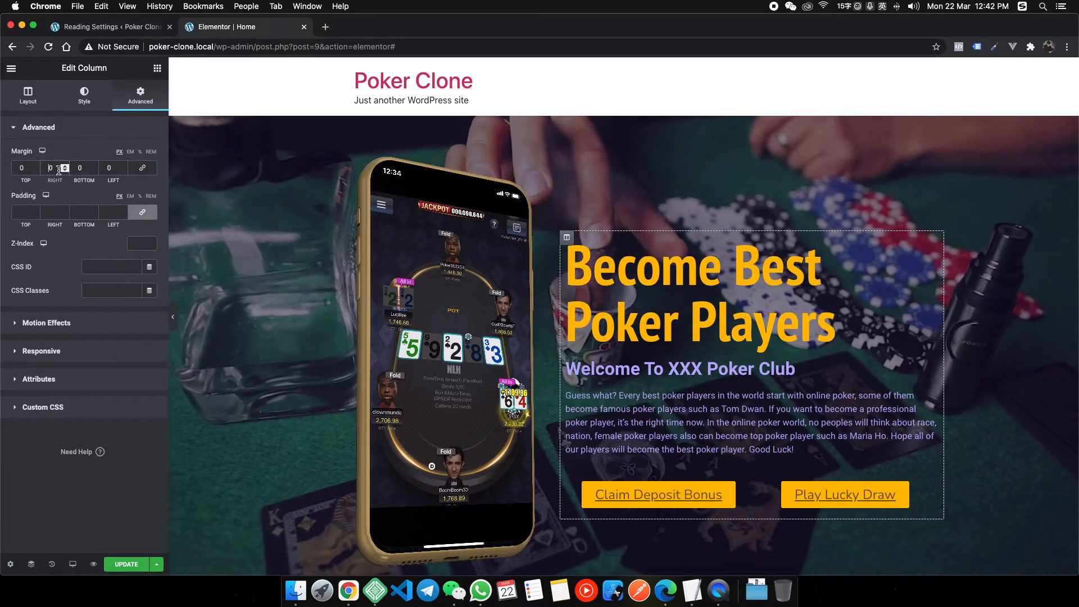
{"action": "left_click", "coordinate": [115, 168]}
{"action": "type", "text": "03"}
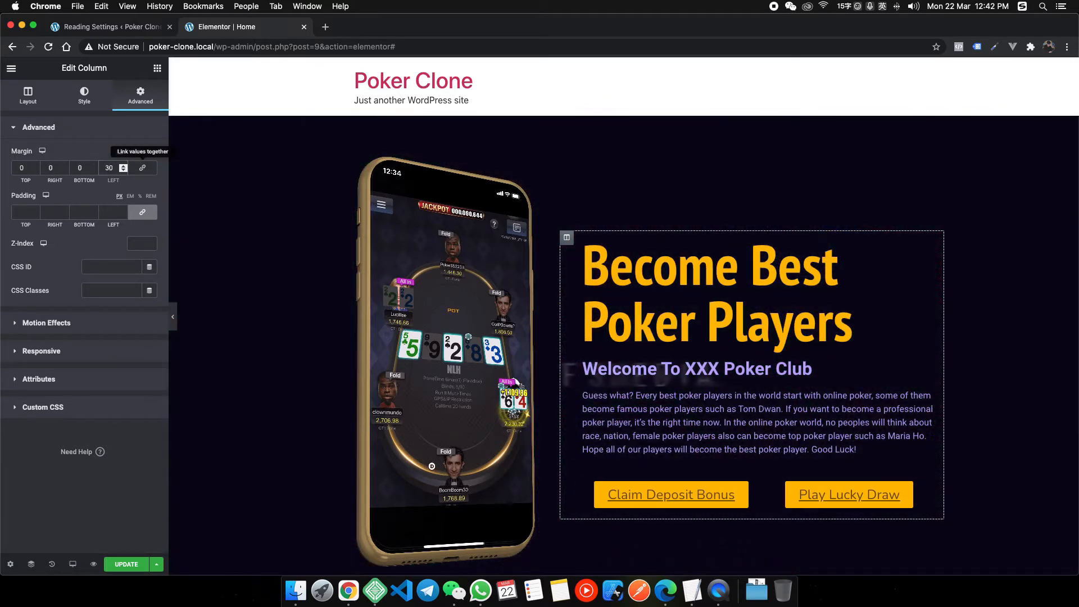
{"action": "key", "text": "BackSpace"}
{"action": "type", "text": "5"}
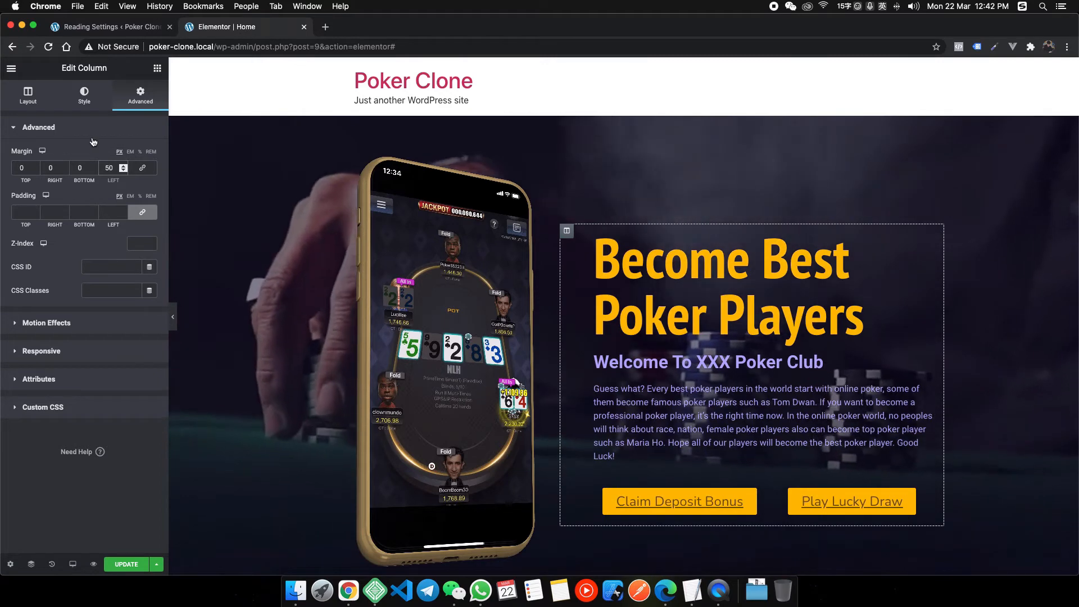
{"action": "left_click", "coordinate": [90, 129]}
{"action": "left_click", "coordinate": [173, 317]}
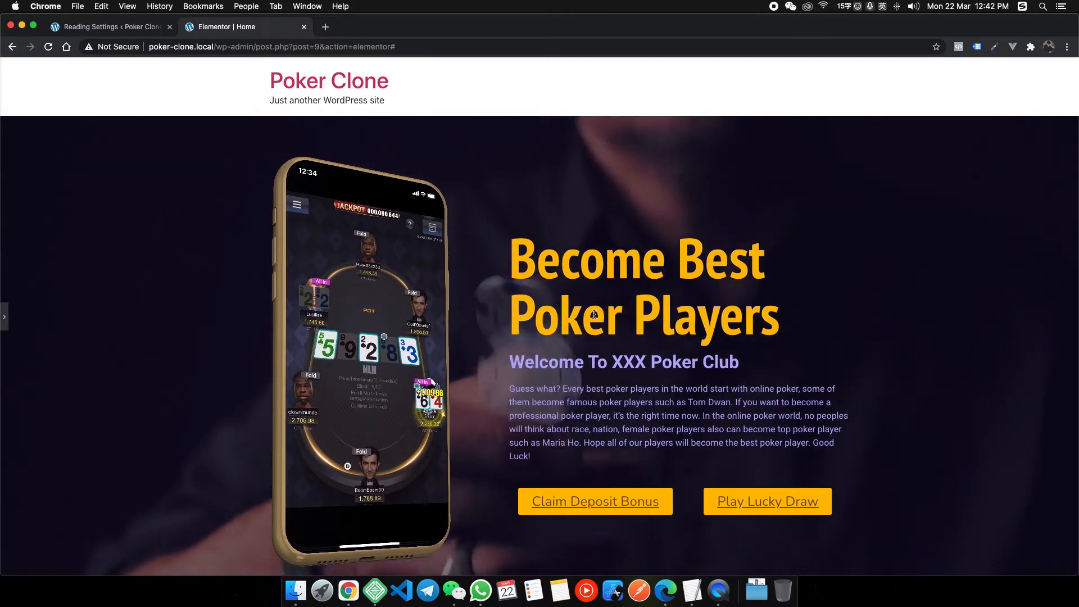
{"action": "scroll", "coordinate": [671, 318], "scroll_direction": "down", "scroll_amount": 2}
{"action": "scroll", "coordinate": [665, 294], "scroll_direction": "up", "scroll_amount": 2}
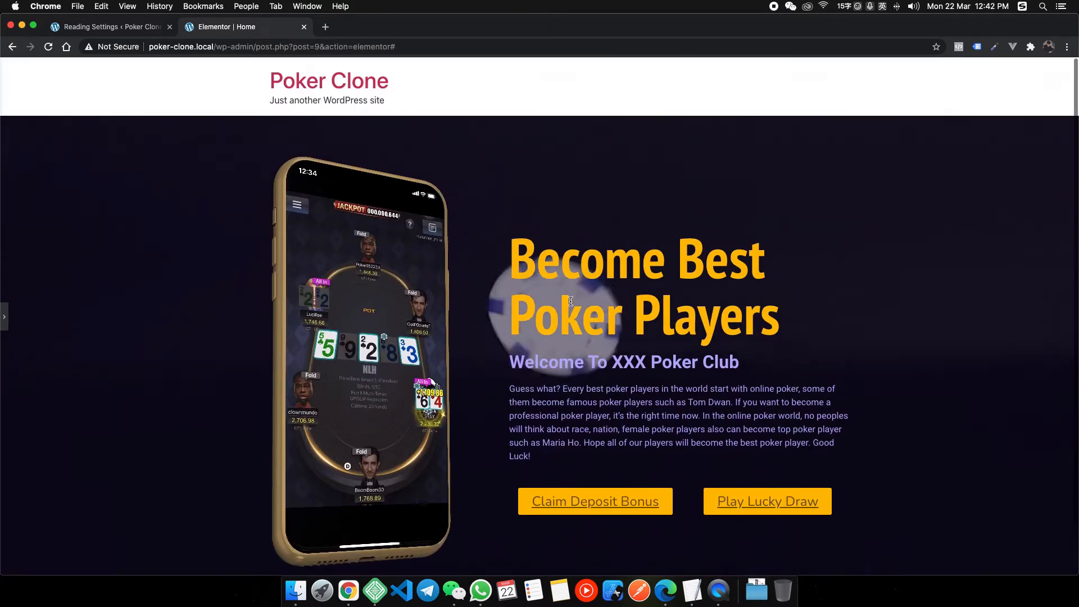
{"action": "scroll", "coordinate": [506, 320], "scroll_direction": "down", "scroll_amount": 2}
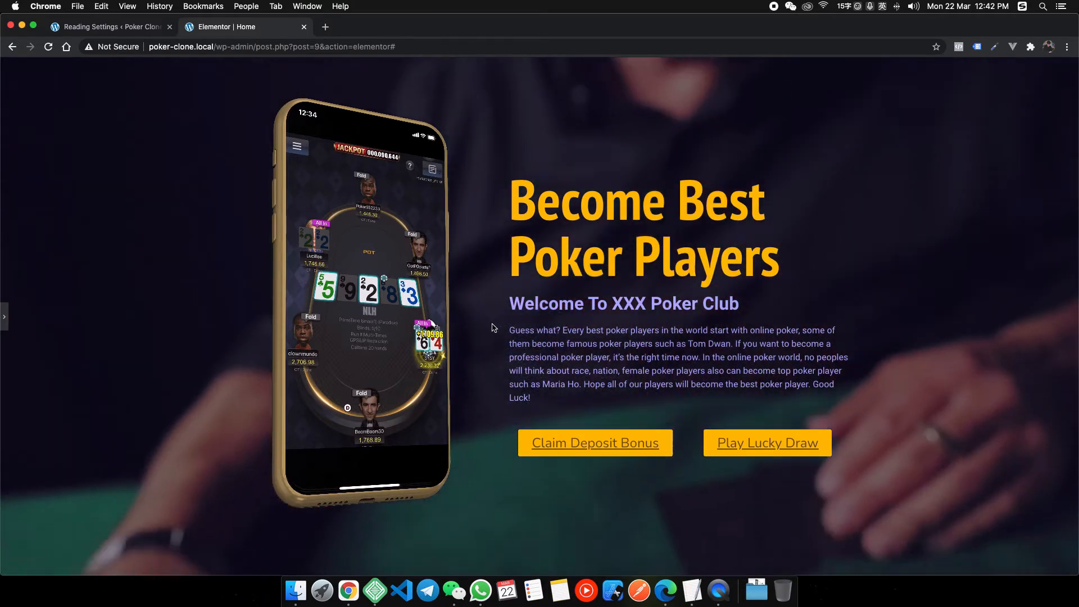
{"action": "scroll", "coordinate": [494, 315], "scroll_direction": "up", "scroll_amount": 2}
{"action": "left_click", "coordinate": [6, 320]}
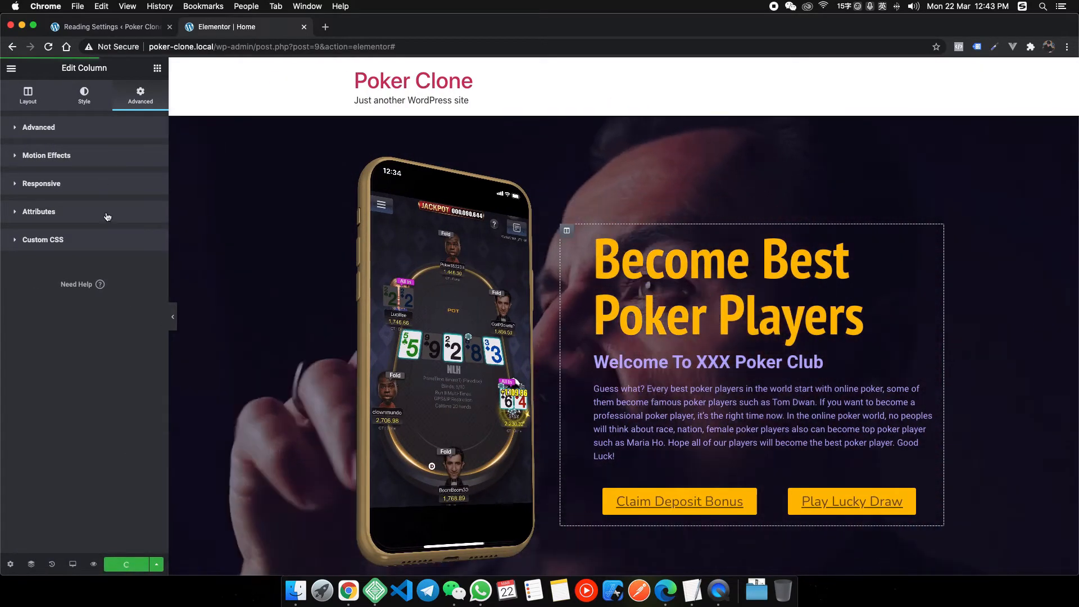
Load the WordPress admin at poker-clone.local/wp-admin/.
{"action": "left_click", "coordinate": [275, 46]}
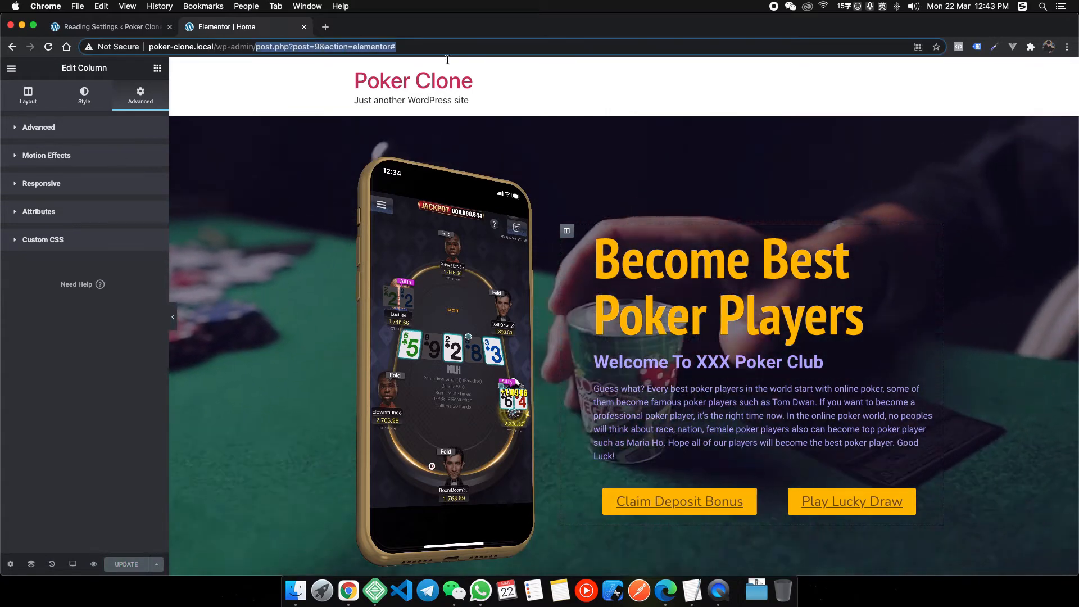
{"action": "type", "text": "poker-clone.local/wp-admin/"}
{"action": "key", "text": "Return"}
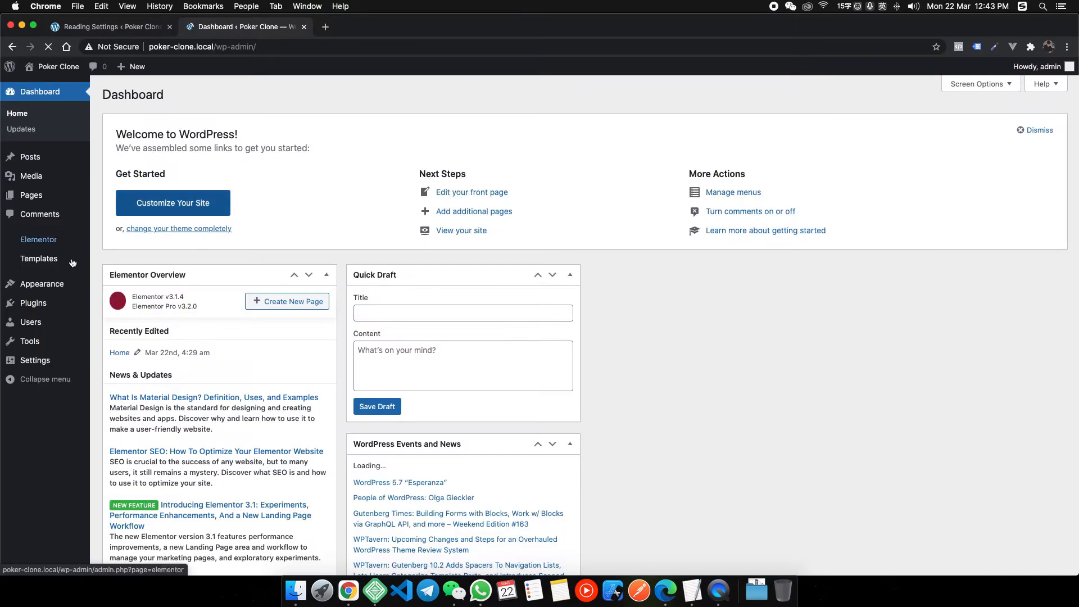
{"action": "mouse_move", "coordinate": [57, 289]}
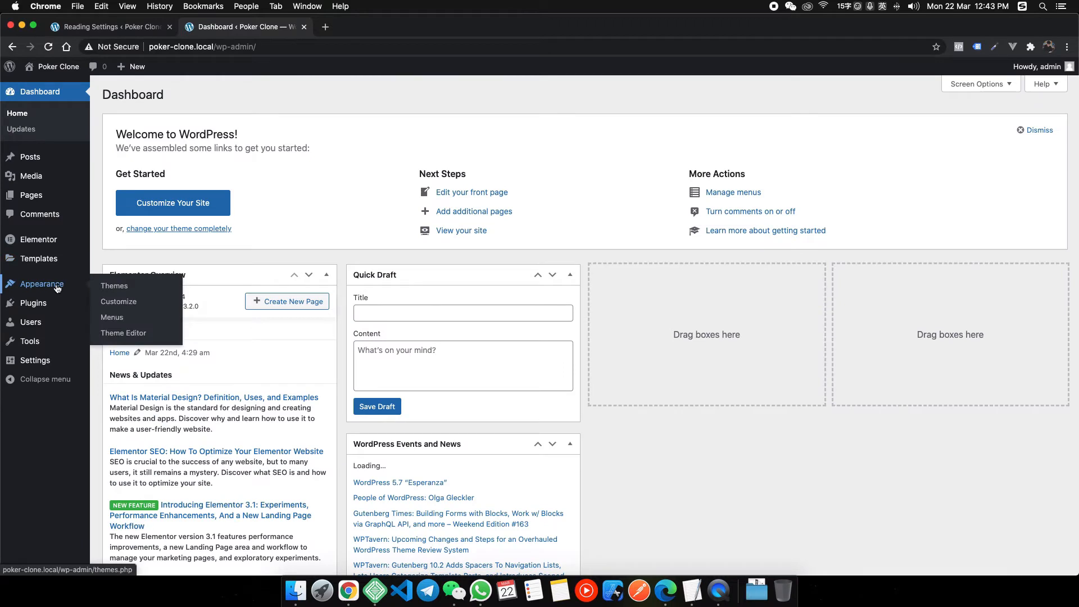
{"action": "mouse_move", "coordinate": [51, 263]}
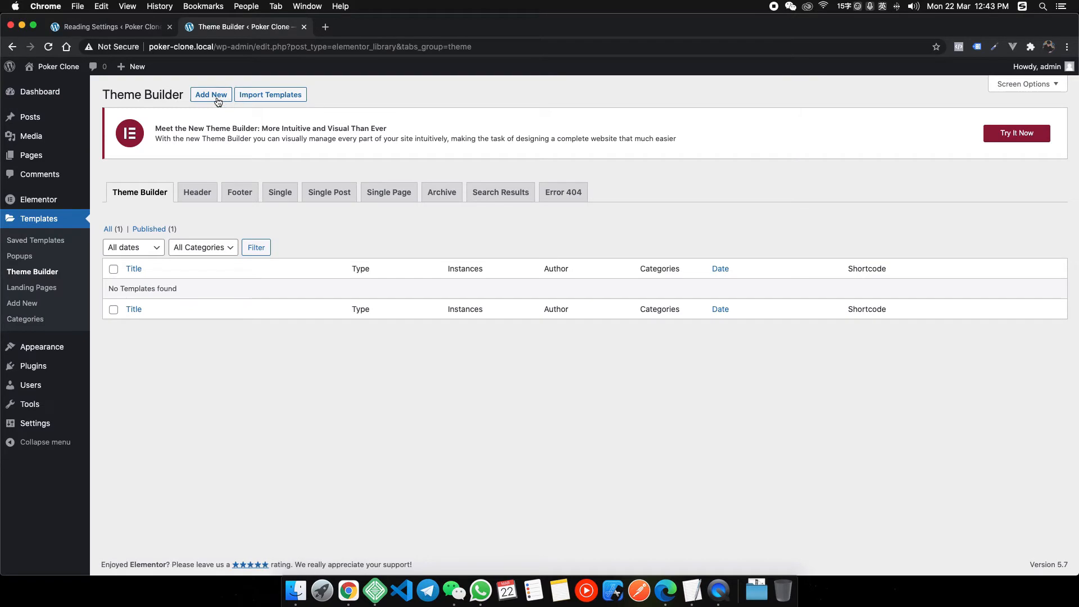
Add a new Header theme template named 'Online Poker Header'.
{"action": "left_click", "coordinate": [212, 95]}
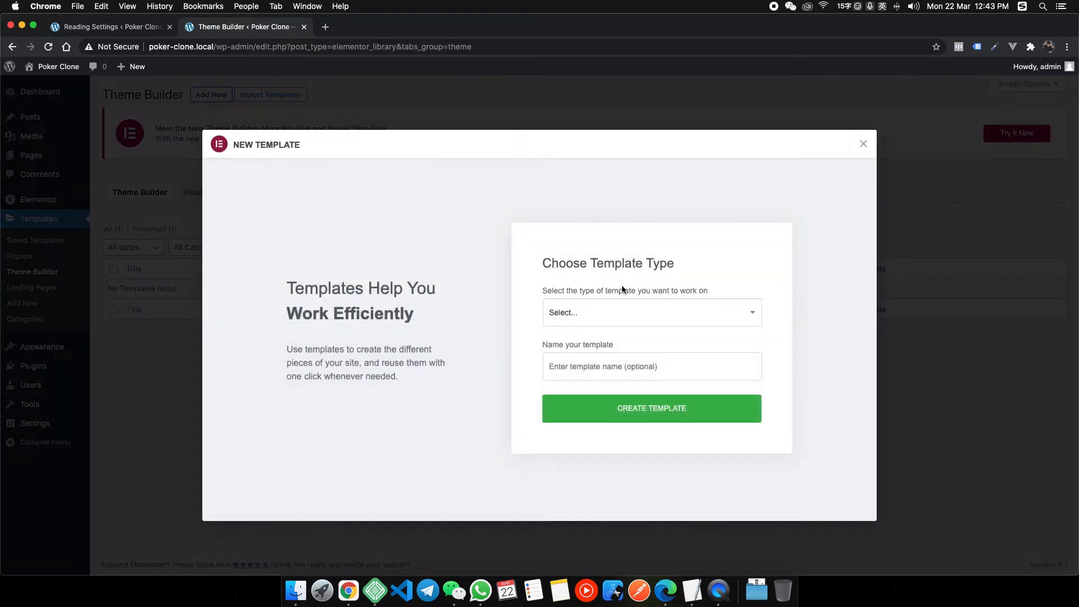
{"action": "left_click", "coordinate": [618, 310]}
{"action": "left_click", "coordinate": [620, 365]}
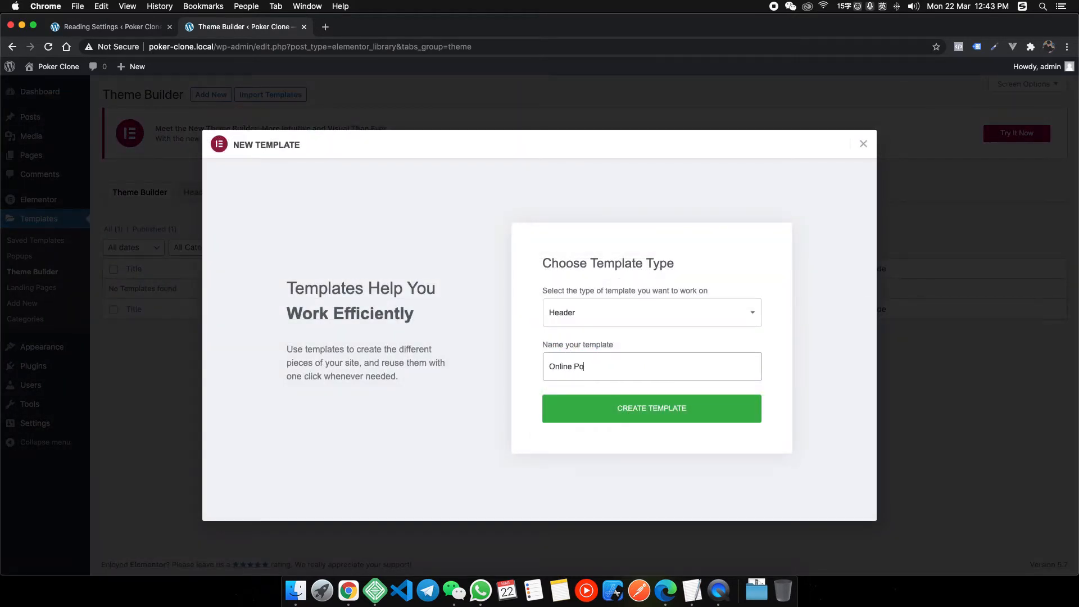
{"action": "type", "text": "Online Poker Header"}
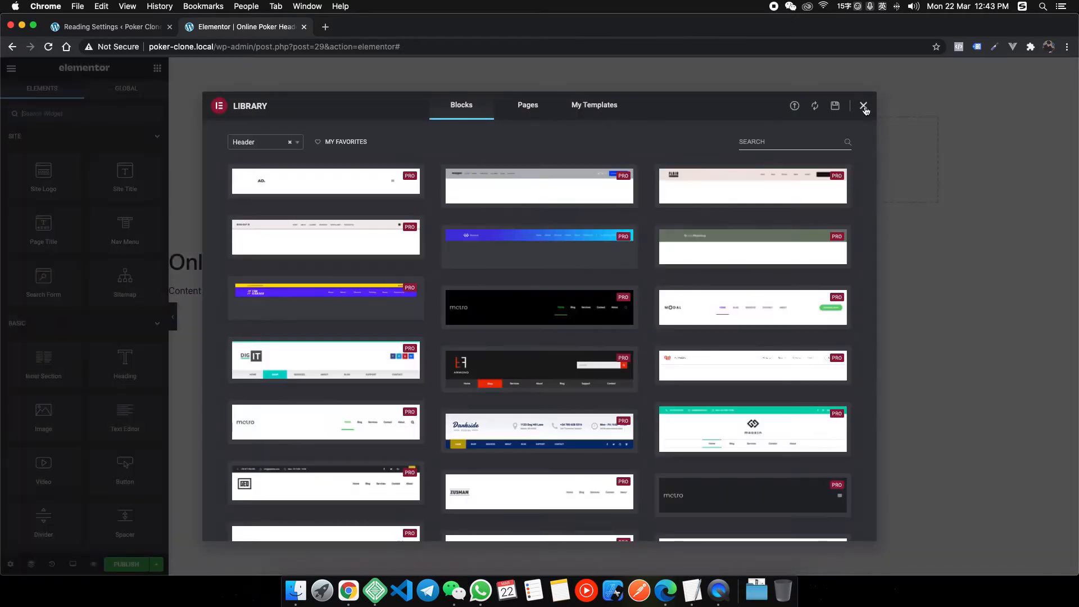
Add a two-column header section with the site logo in the first column and the nav menu in the second.
{"action": "left_click", "coordinate": [864, 106]}
{"action": "left_click", "coordinate": [611, 152]}
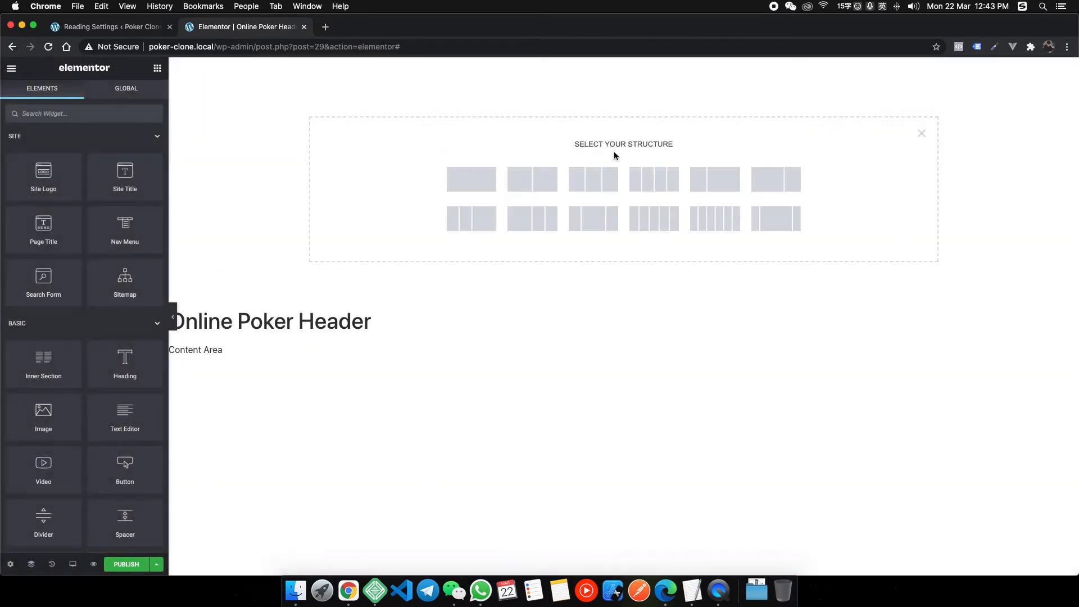
{"action": "left_click", "coordinate": [539, 181]}
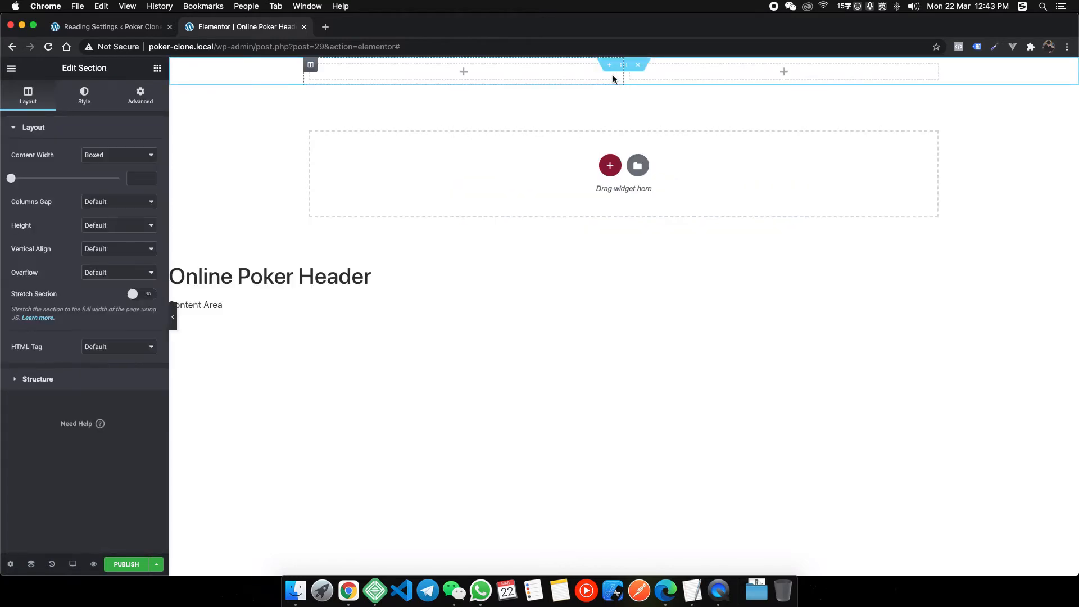
{"action": "left_click", "coordinate": [157, 68]}
{"action": "left_click_drag", "start_coordinate": [302, 151], "coordinate": [458, 75]}
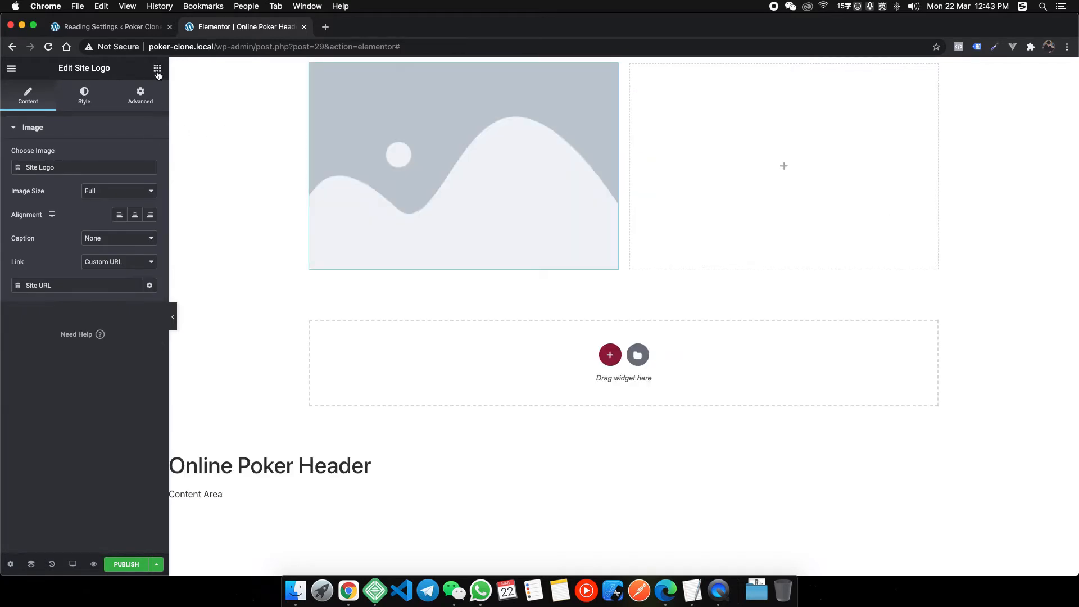
{"action": "left_click", "coordinate": [158, 70]}
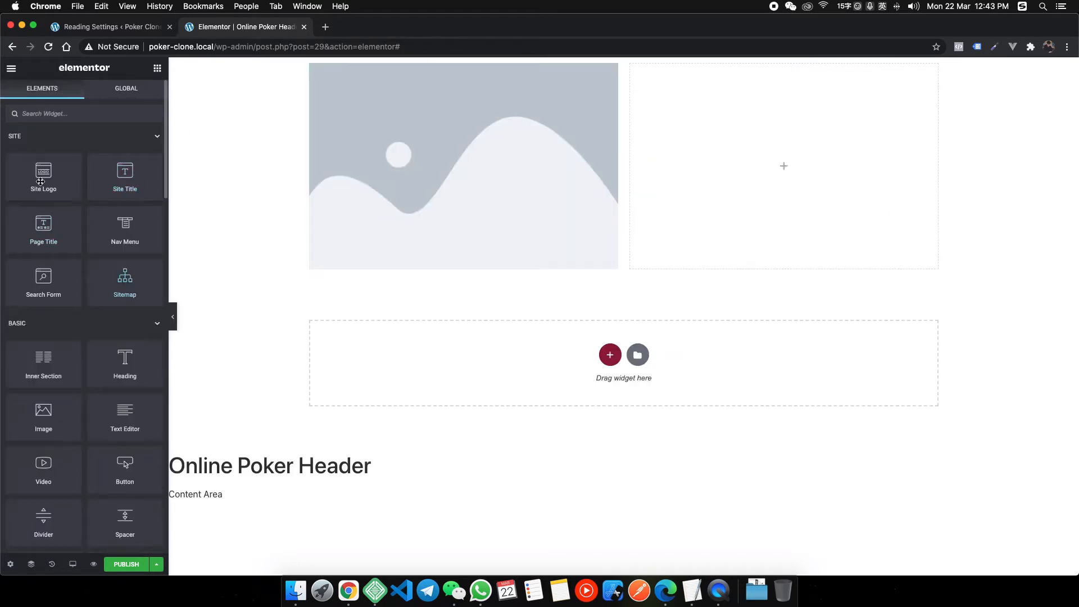
{"action": "left_click_drag", "start_coordinate": [121, 223], "coordinate": [672, 150]}
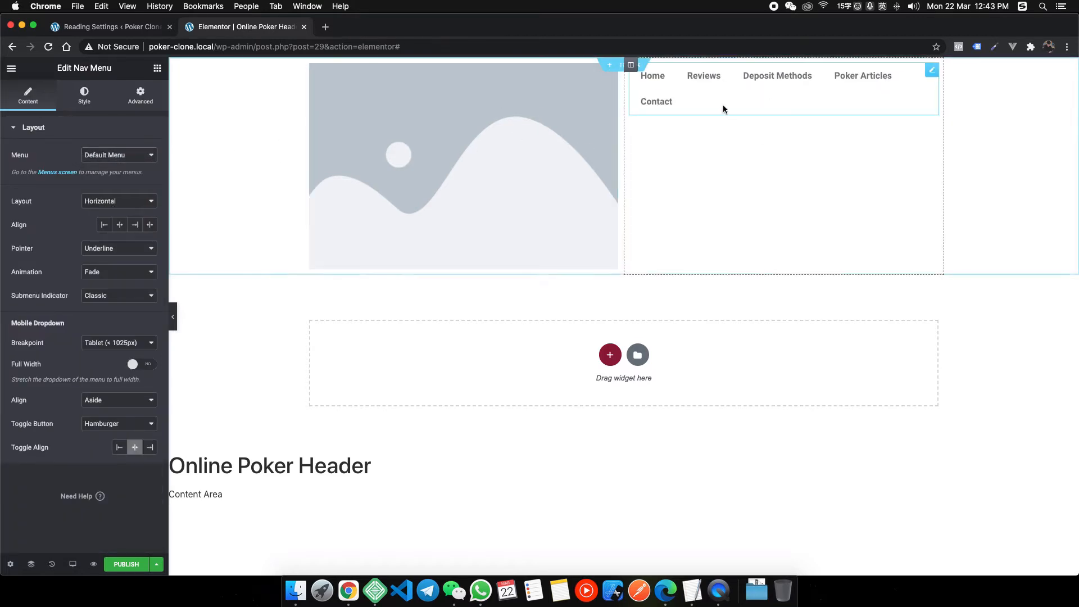
Narrow the logo column to about a fifth width and adjust its vertical alignment.
{"action": "left_click_drag", "start_coordinate": [625, 130], "coordinate": [471, 123]}
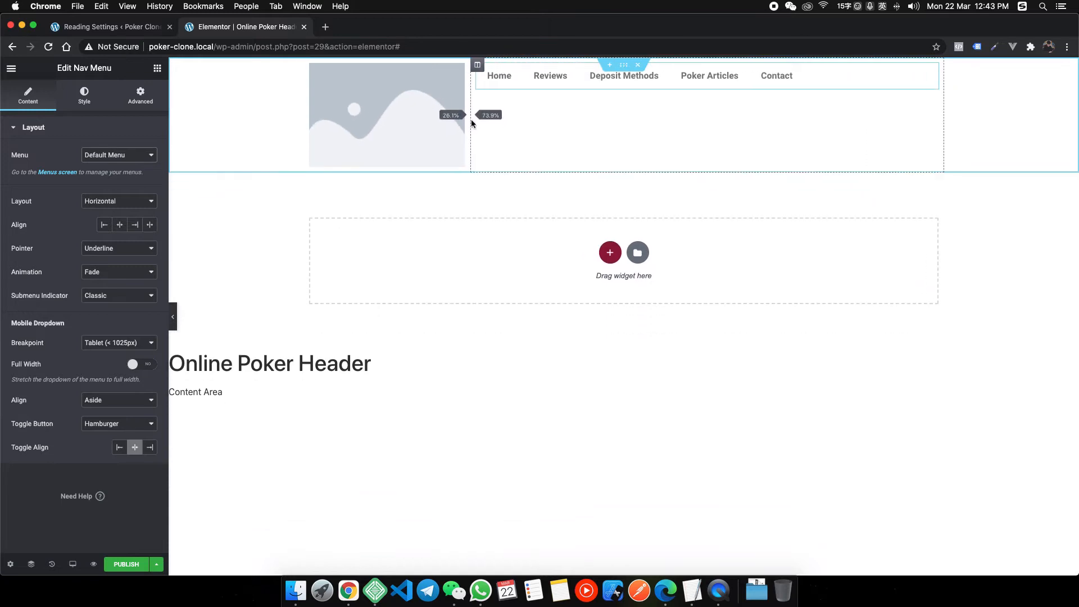
{"action": "left_click", "coordinate": [477, 66]}
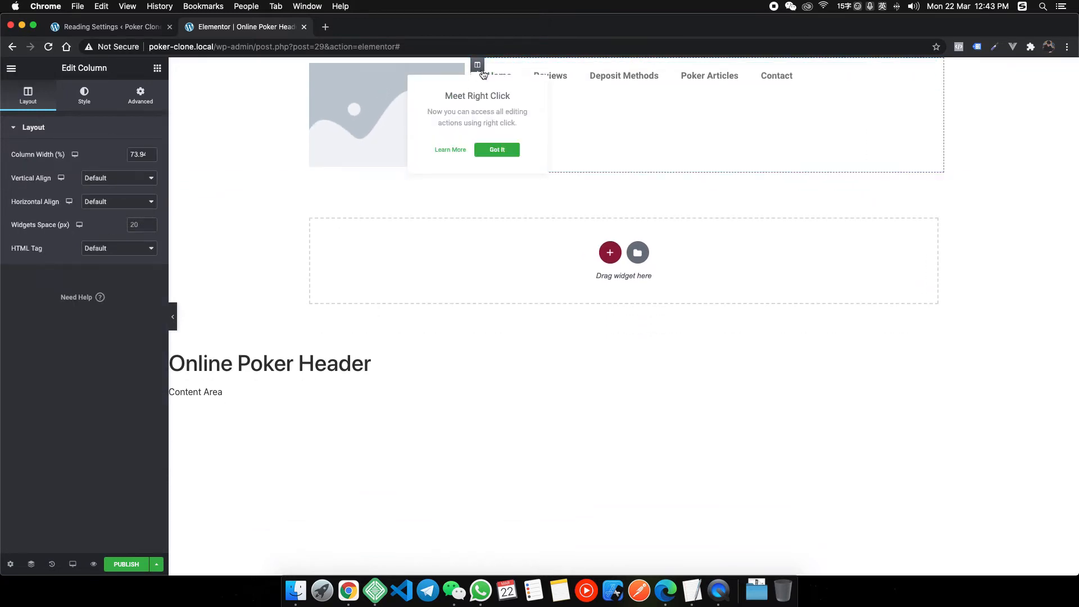
{"action": "left_click", "coordinate": [118, 180]}
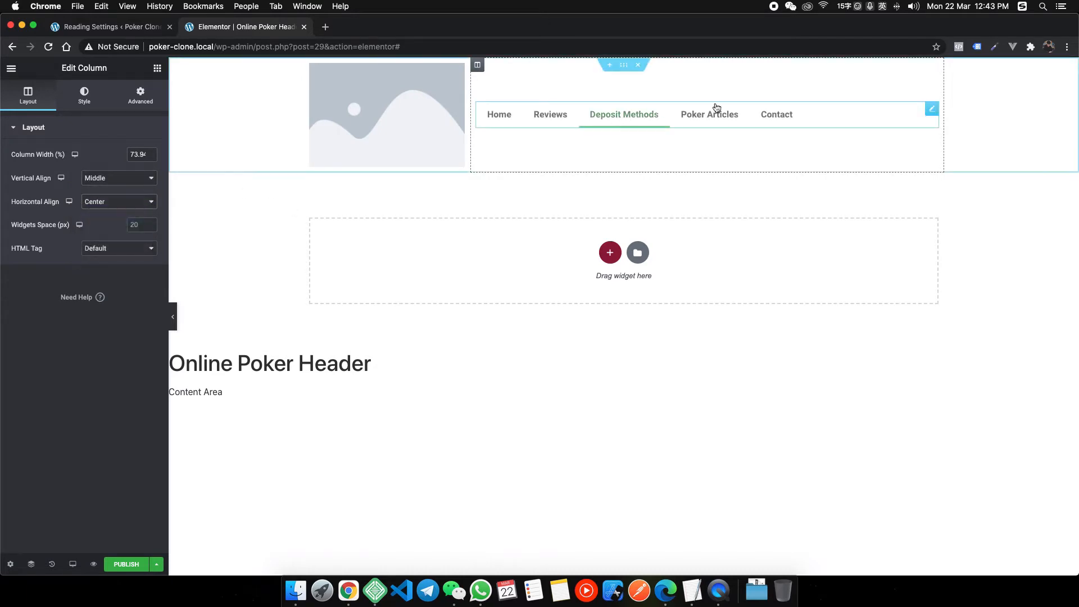
{"action": "left_click", "coordinate": [932, 109]}
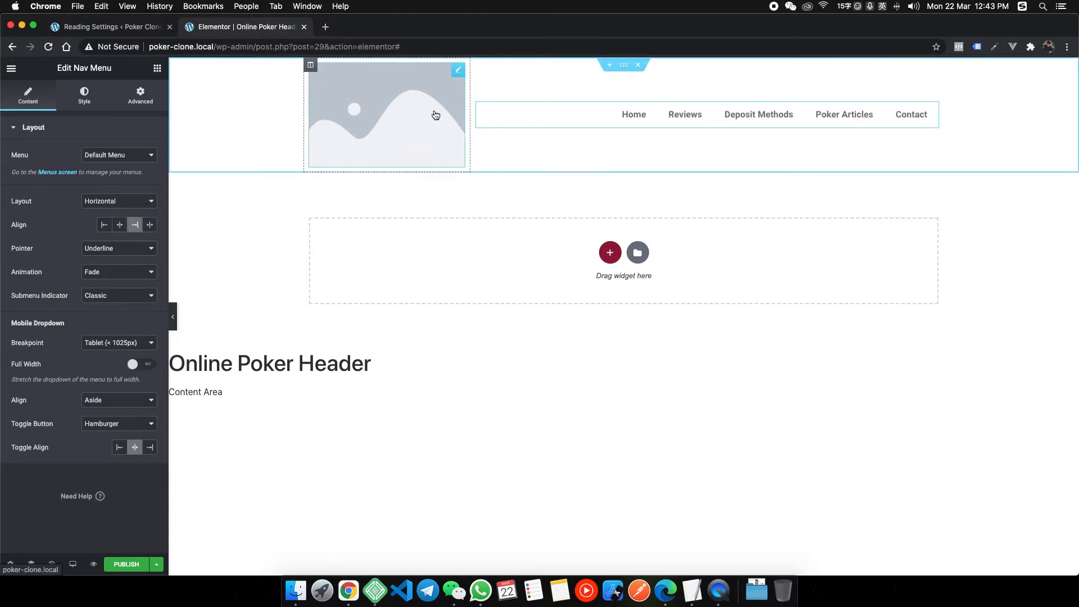
{"action": "left_click_drag", "start_coordinate": [471, 111], "coordinate": [425, 116]}
Publish the header with the Include Entire Site condition, then load the bare site address.
{"action": "left_click", "coordinate": [128, 563]}
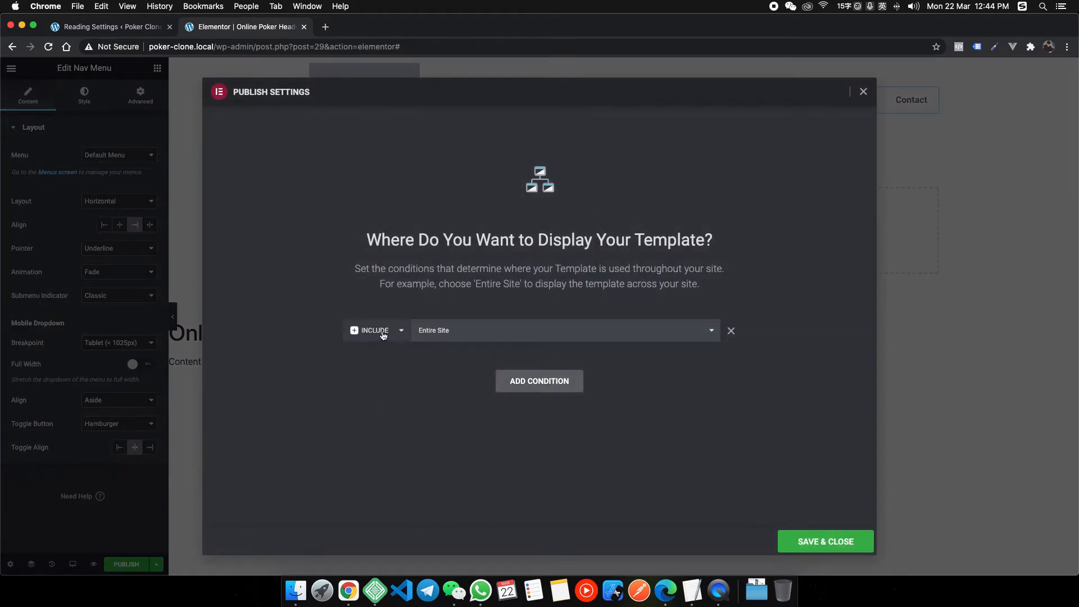
{"action": "left_click", "coordinate": [813, 537]}
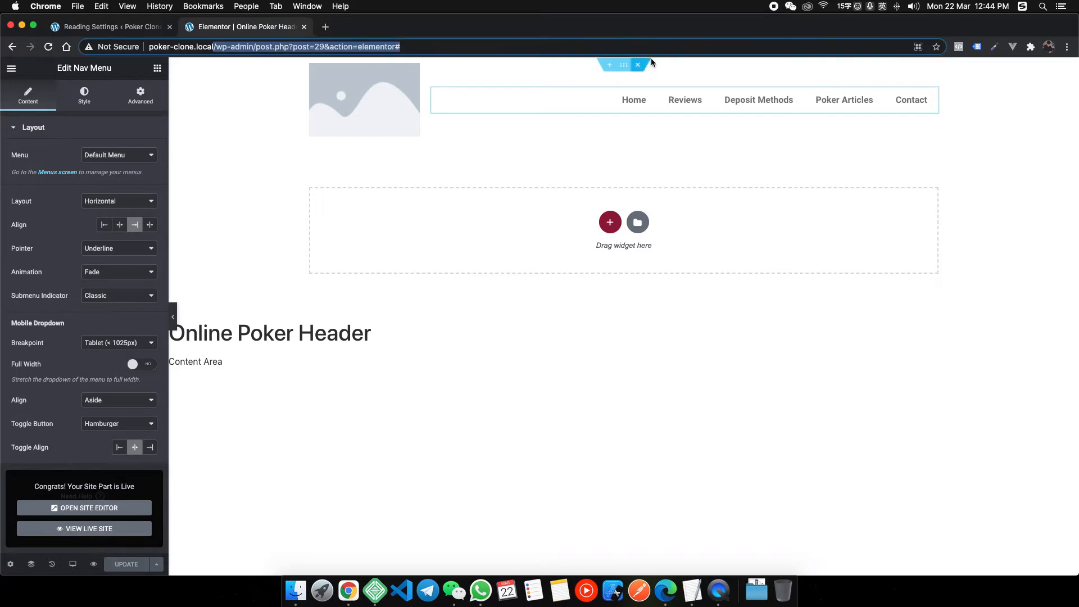
{"action": "key", "text": "BackSpace"}
{"action": "key", "text": "Return"}
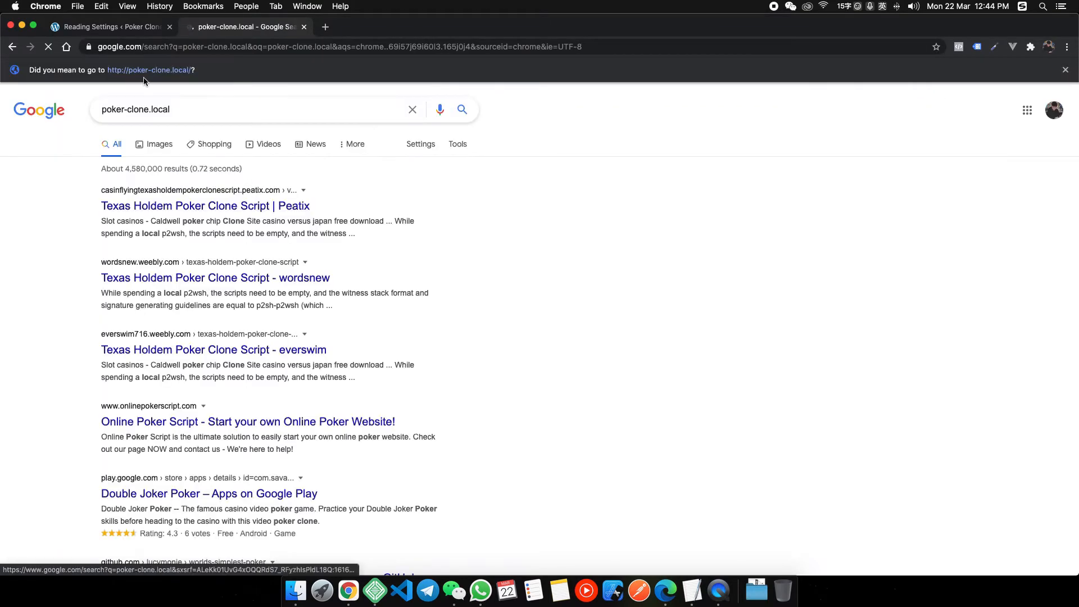
Load poker-clone.local, close the Google results tab, and view the live homepage header.
{"action": "left_click", "coordinate": [167, 45]}
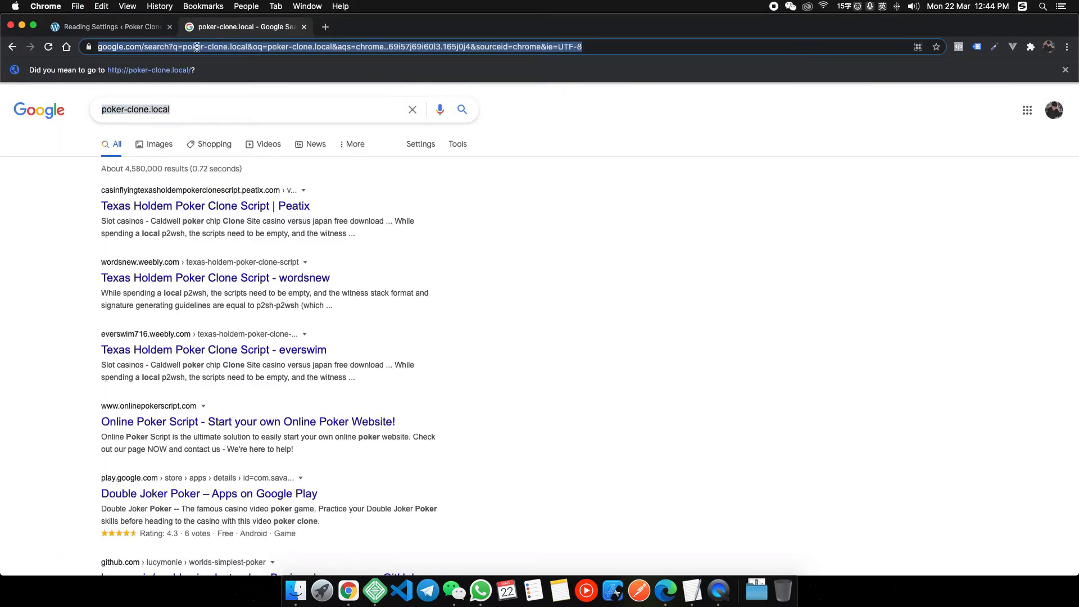
{"action": "type", "text": "poker-clone.local"}
{"action": "key", "text": "Return"}
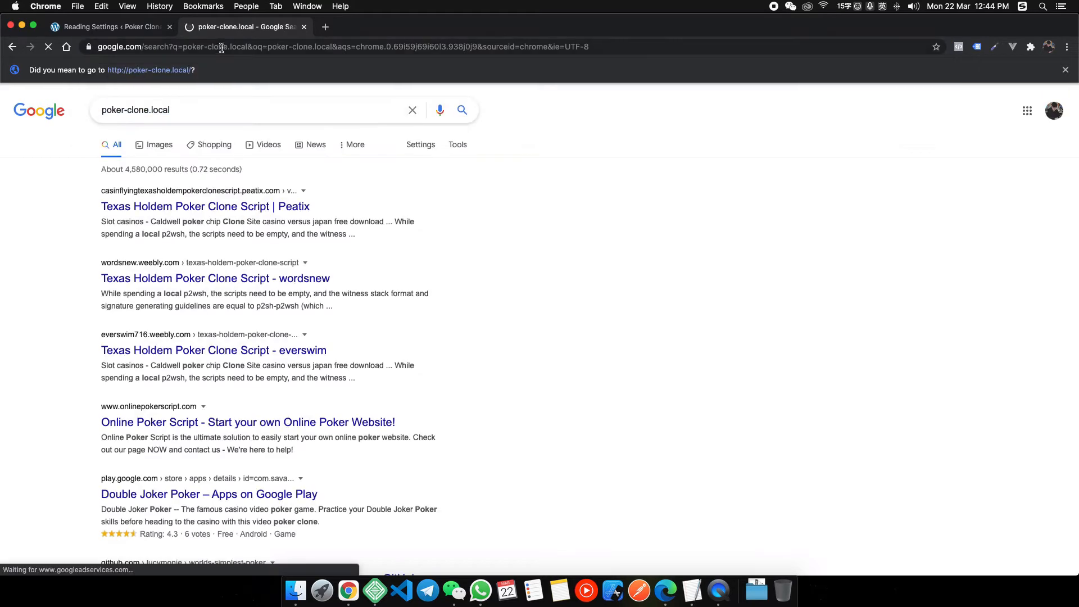
{"action": "left_click", "coordinate": [304, 28]}
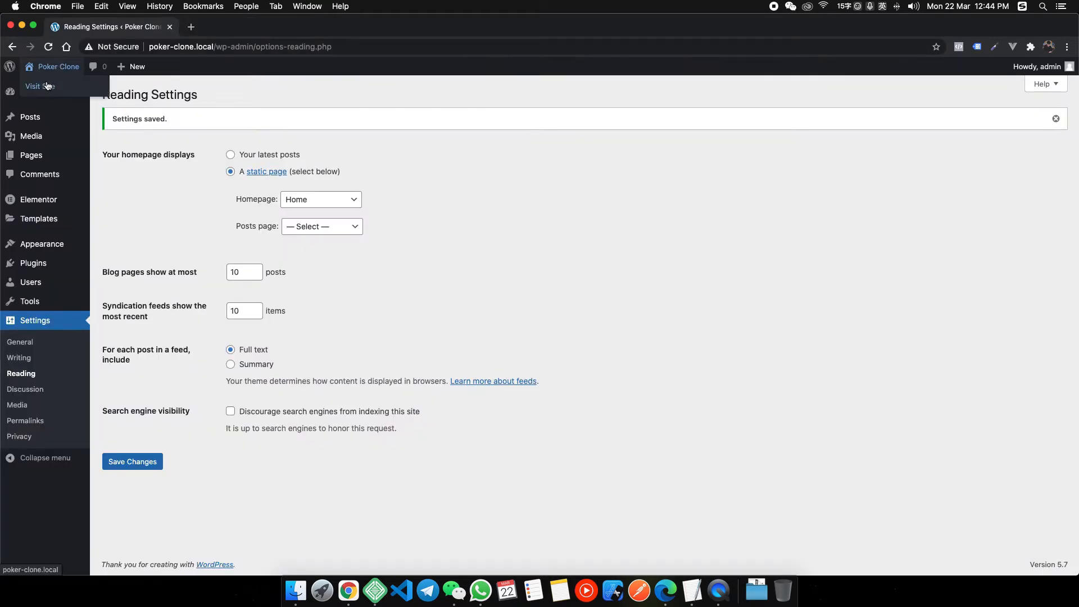
{"action": "left_click", "coordinate": [217, 23]}
{"action": "left_click_drag", "start_coordinate": [455, 31], "coordinate": [454, 26]}
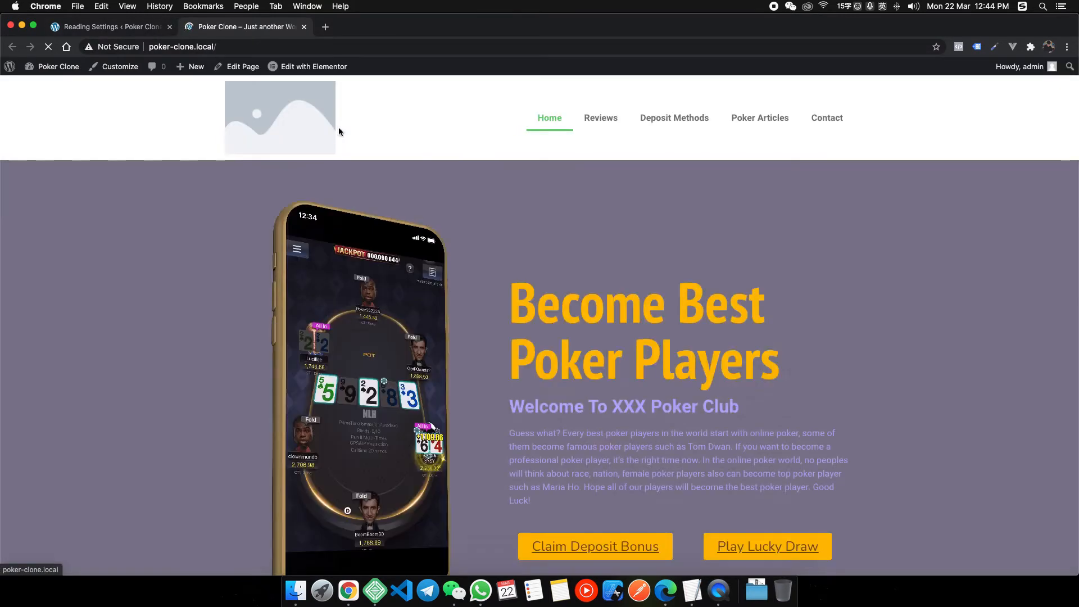
{"action": "scroll", "coordinate": [597, 209], "scroll_direction": "down", "scroll_amount": 3}
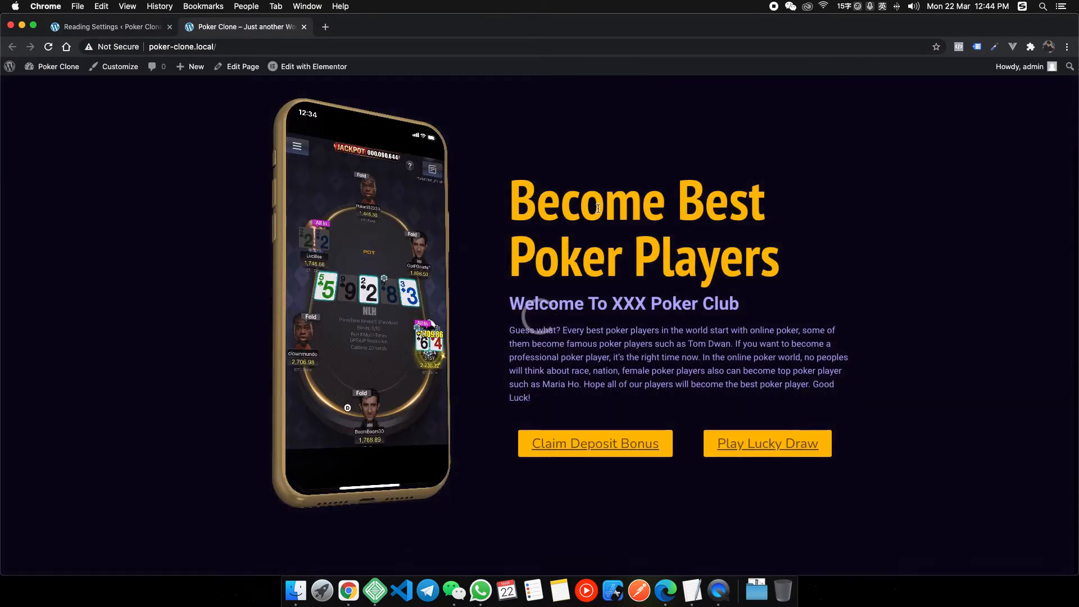
{"action": "scroll", "coordinate": [573, 214], "scroll_direction": "up", "scroll_amount": 3}
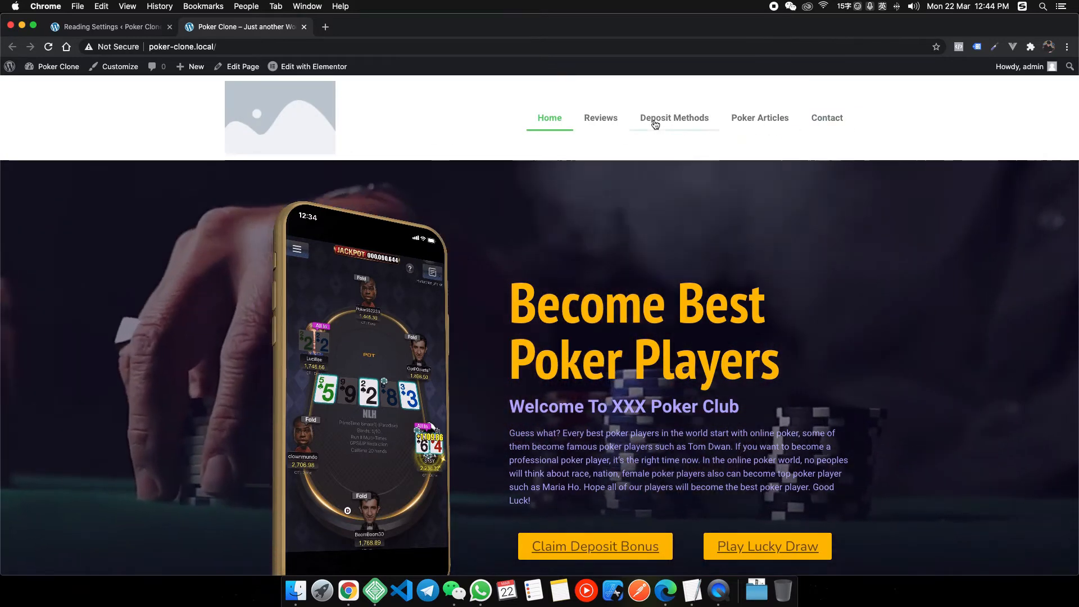
Bring up the heyhy.net window and inspect its wolf logo image in DevTools.
{"action": "right_click", "coordinate": [349, 590]}
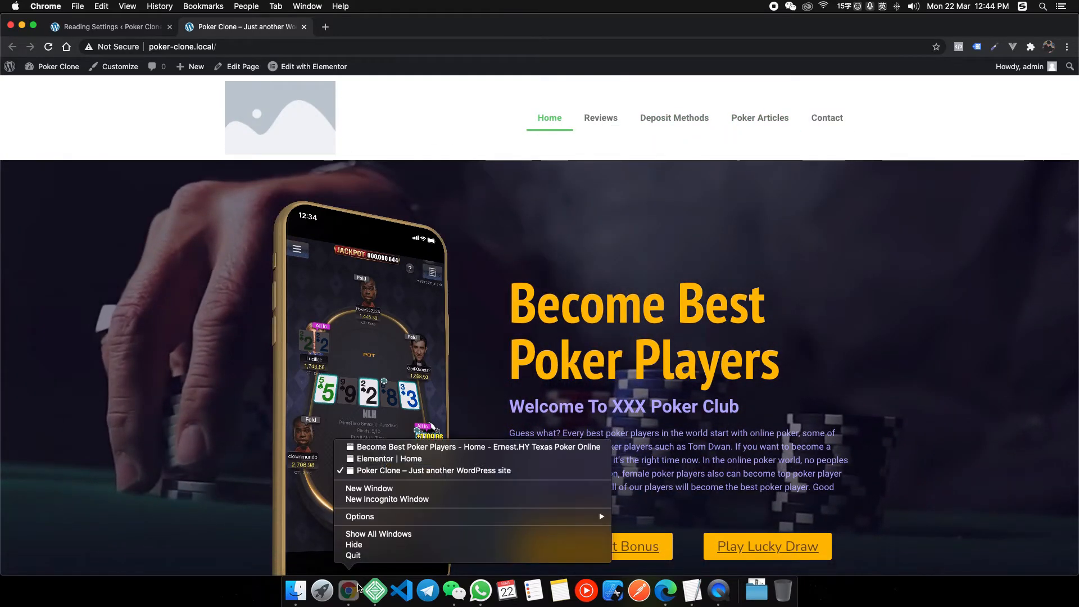
{"action": "left_click", "coordinate": [394, 446]}
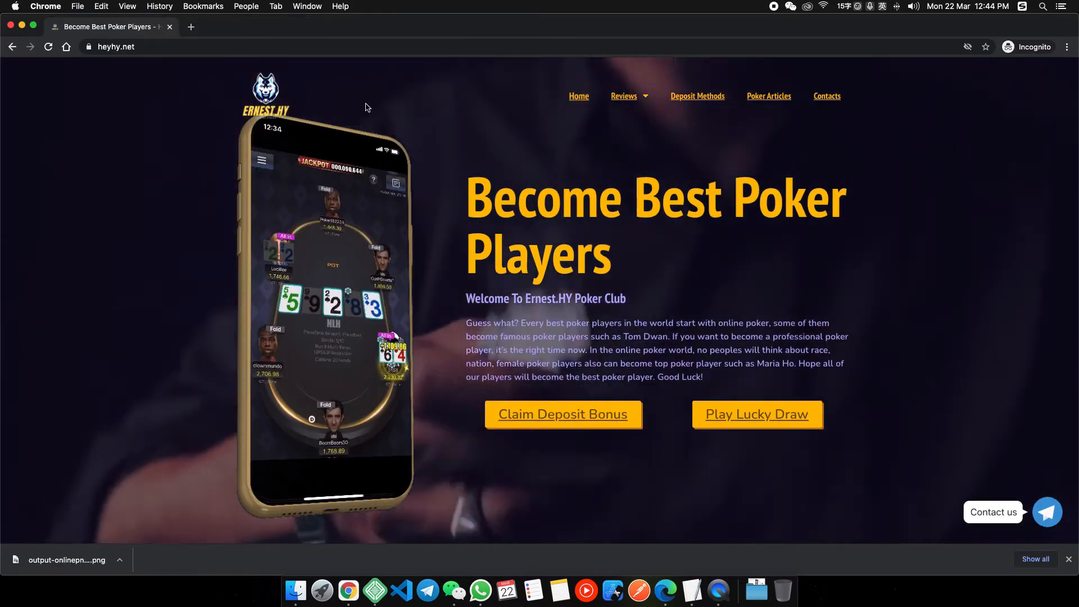
{"action": "left_click", "coordinate": [1070, 560]}
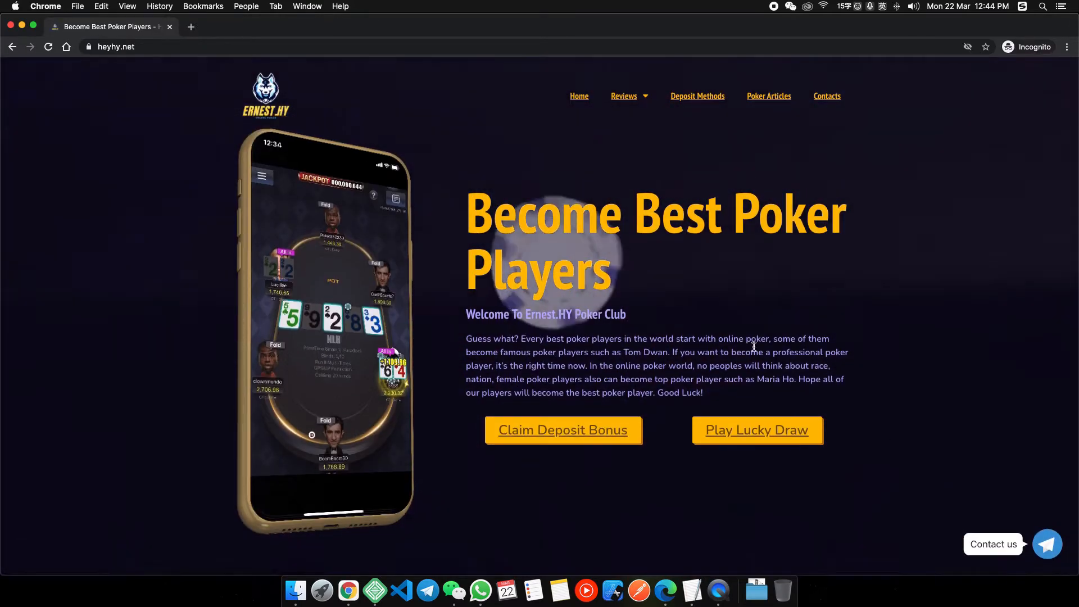
{"action": "key", "text": "super+alt+i"}
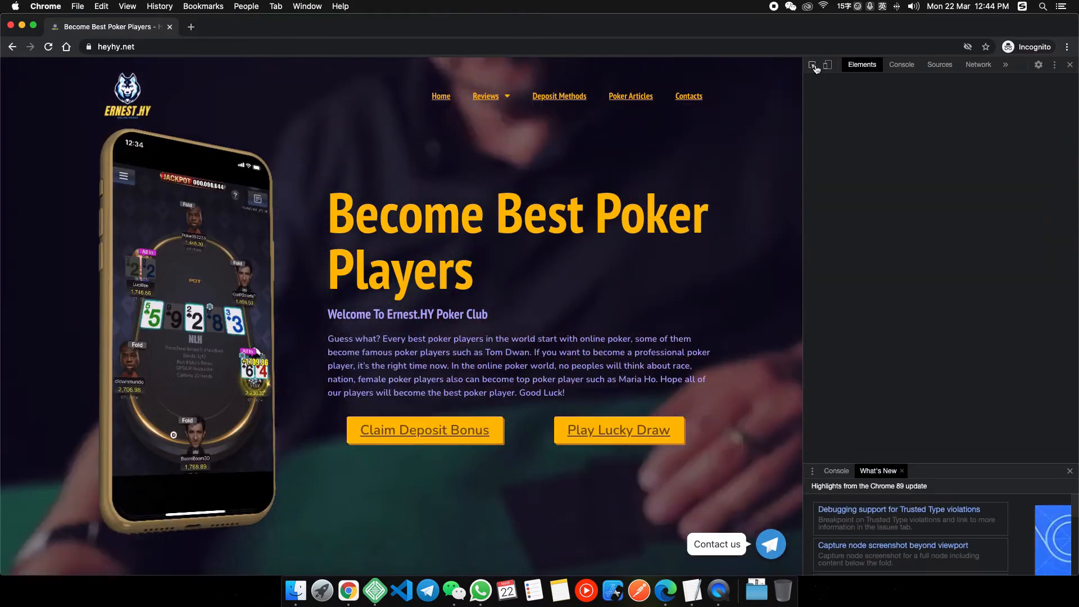
{"action": "left_click", "coordinate": [813, 65]}
{"action": "left_click", "coordinate": [128, 94]}
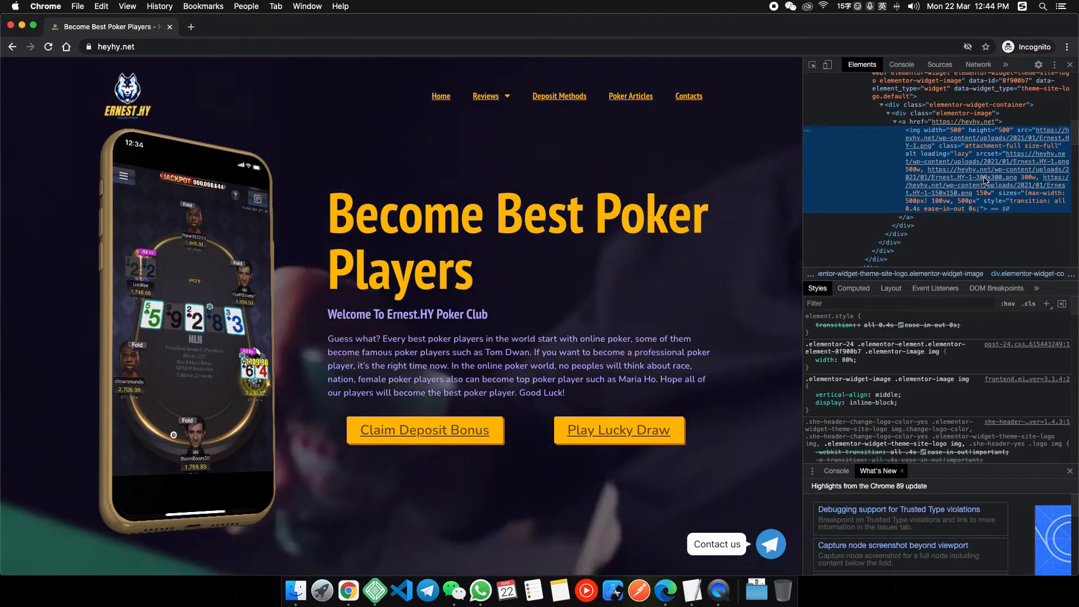
{"action": "mouse_move", "coordinate": [971, 182]}
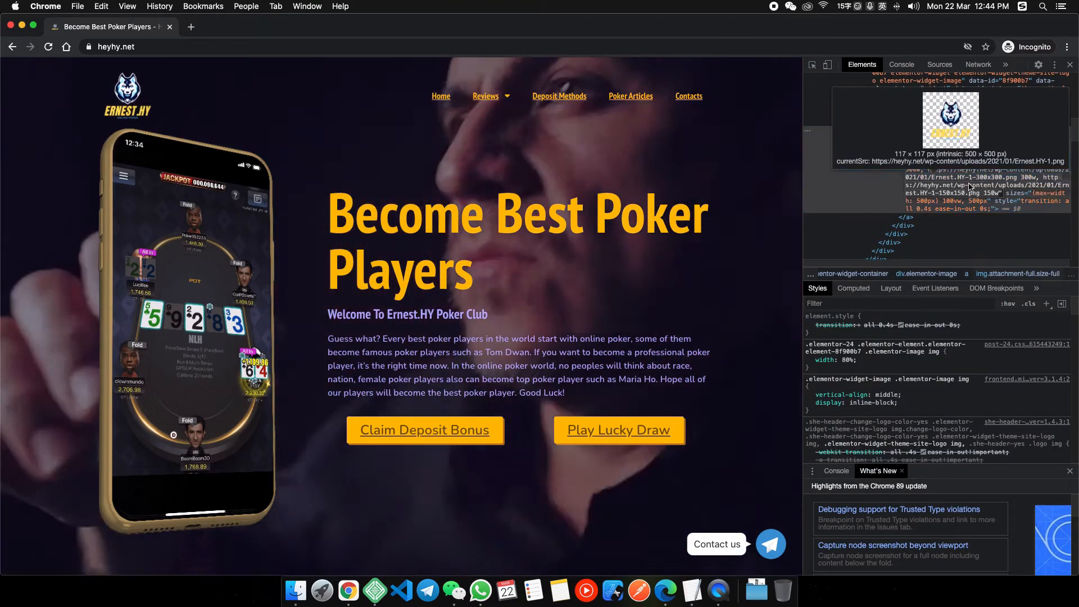
Open the full-size logo image in a new tab and save it as LOGO.png.
{"action": "left_click", "coordinate": [191, 27]}
{"action": "type", "text": "https://heyhy.net/wp-content/uploads/2021/01/Ernest.HY-1.png 500w, https://heyhy.net/wp-content/uploads/2021/01/Ernest.HY-1-300x300.png 300w, https://heyhy.net/wp-content/uploads/2021/01/Ernest.HY-1-150x150.png 150w"}
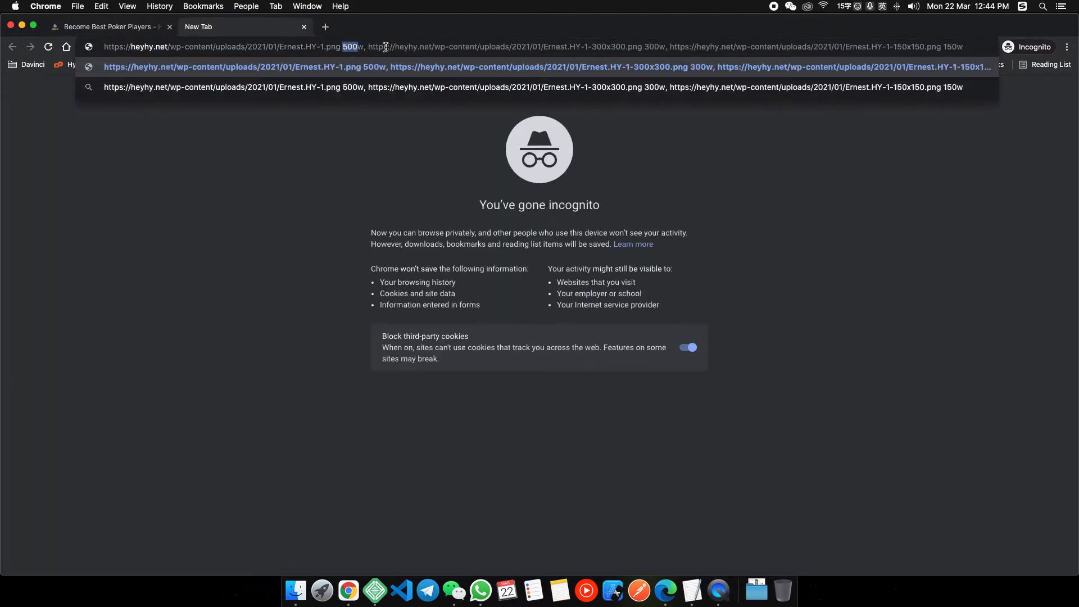
{"action": "left_click_drag", "start_coordinate": [386, 47], "coordinate": [1012, 66]}
{"action": "key", "text": "BackSpace"}
{"action": "key", "text": "Return"}
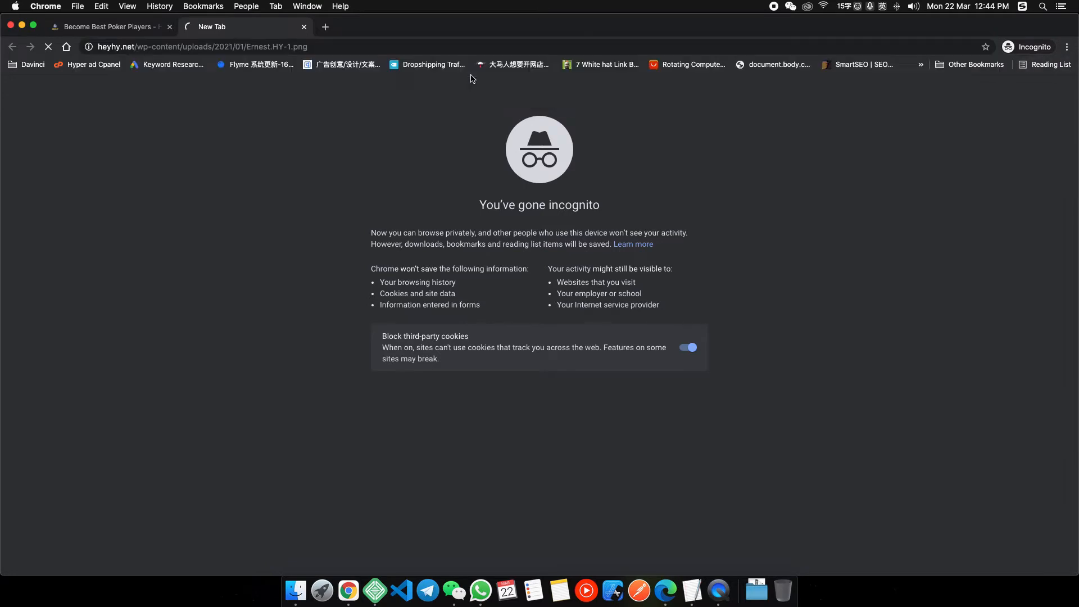
{"action": "right_click", "coordinate": [530, 317]}
{"action": "left_click", "coordinate": [599, 333]}
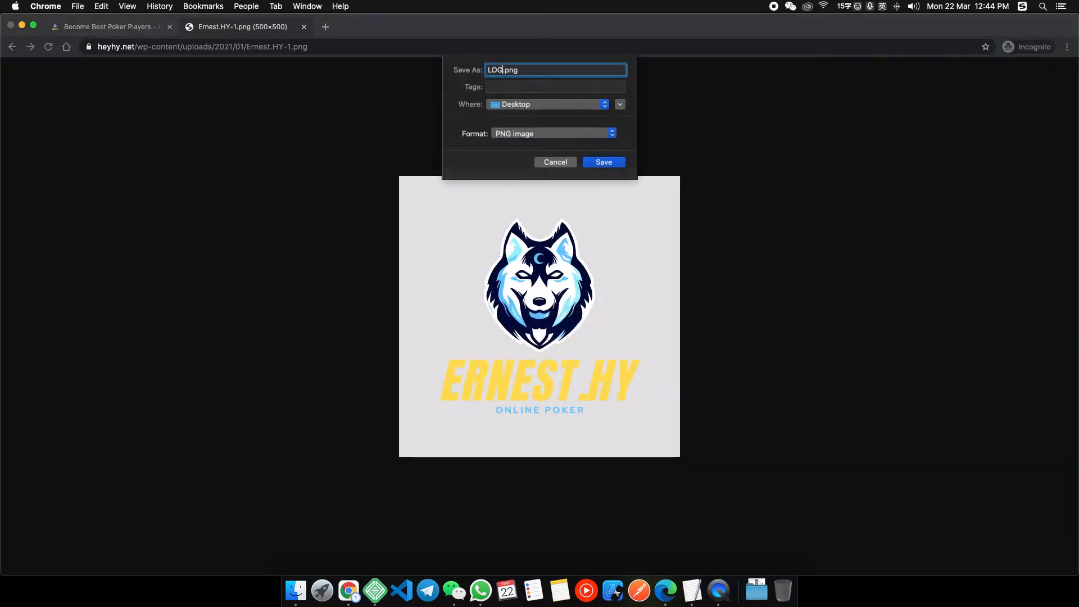
{"action": "type", "text": "LOGO"}
{"action": "key", "text": "Return"}
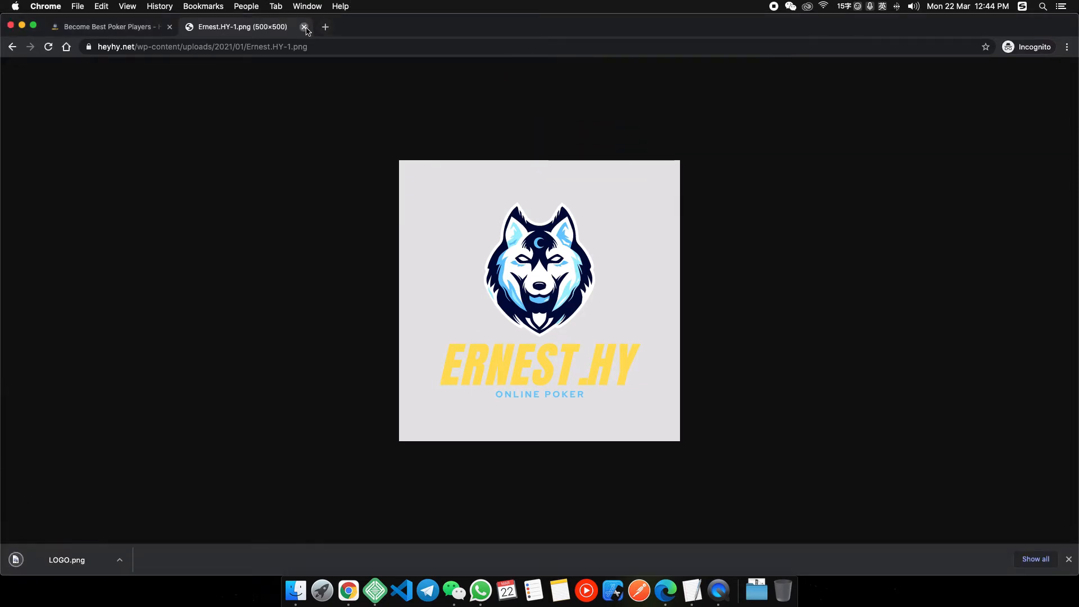
Close the logo image tab and return to the Poker Clone site window.
{"action": "key", "text": "super+w"}
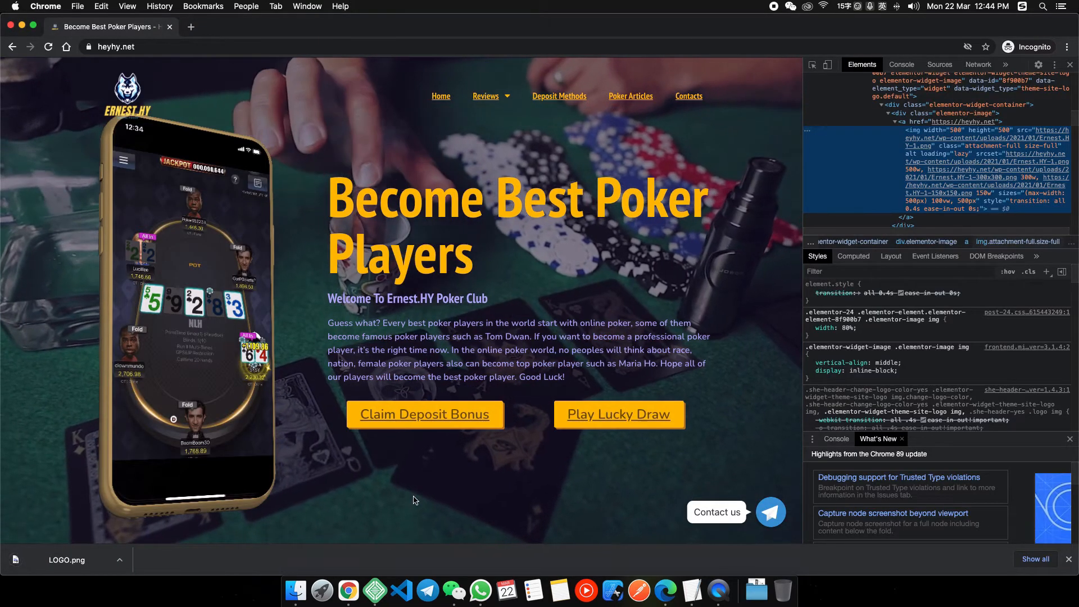
{"action": "right_click", "coordinate": [349, 590]}
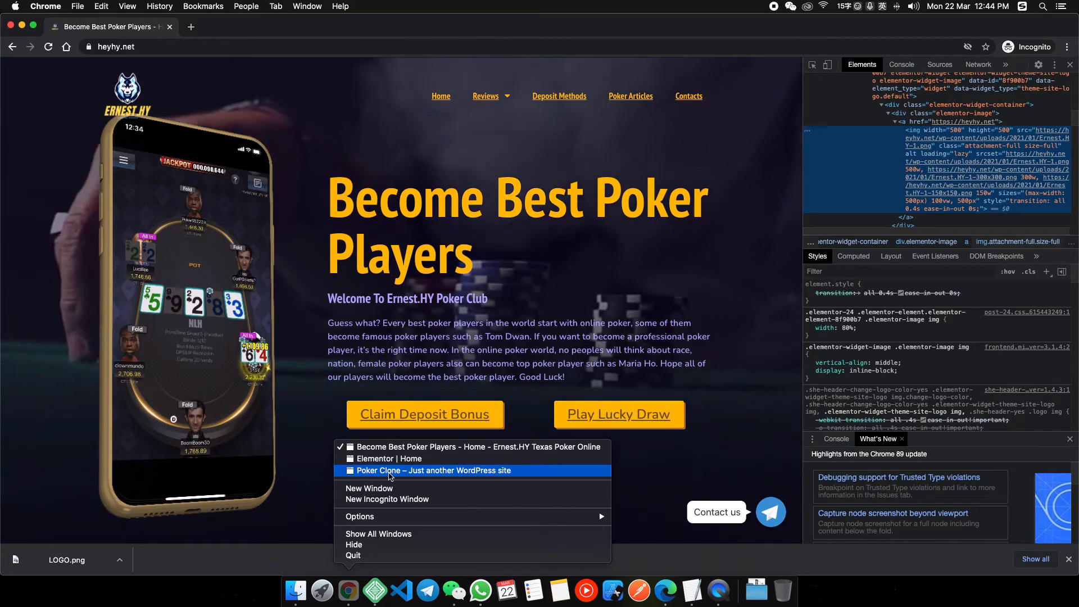
{"action": "left_click", "coordinate": [391, 472]}
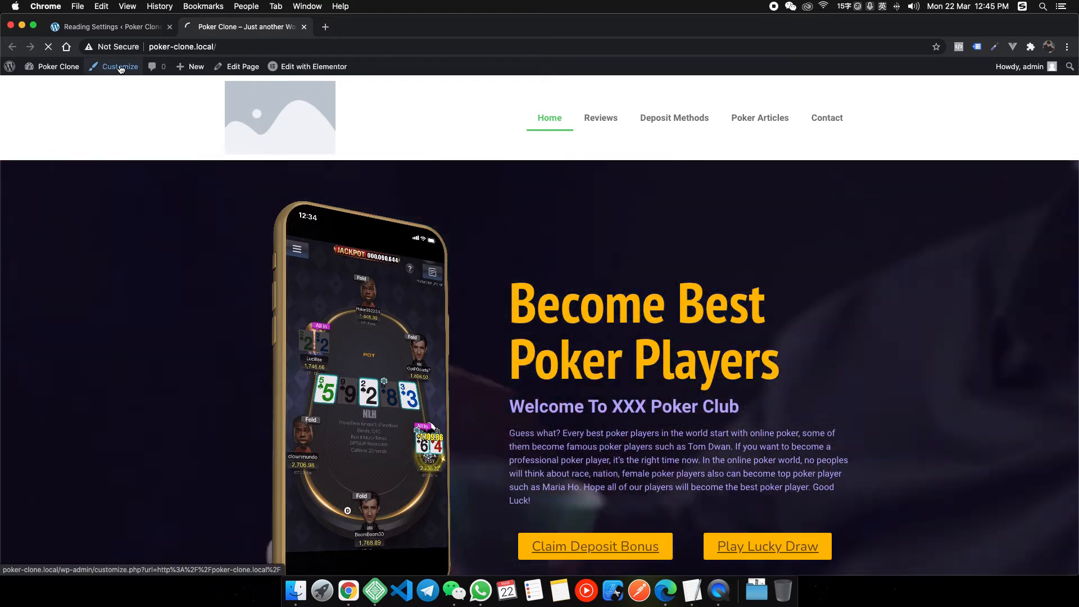
Upload LOGO.png as the Site Identity logo without cropping, then open the live home page.
{"action": "left_click", "coordinate": [118, 74]}
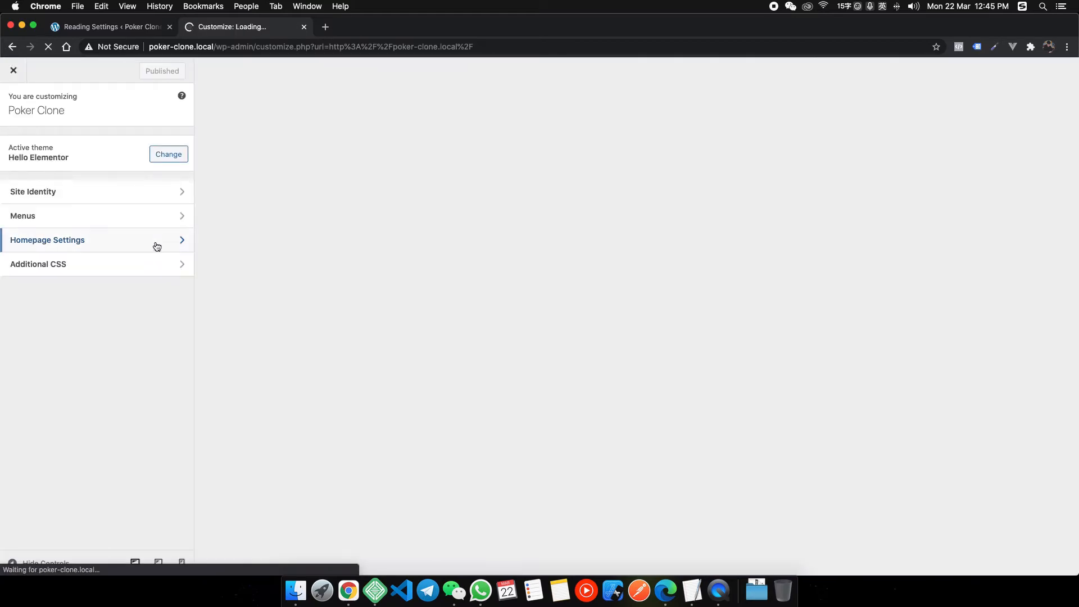
{"action": "left_click", "coordinate": [95, 199]}
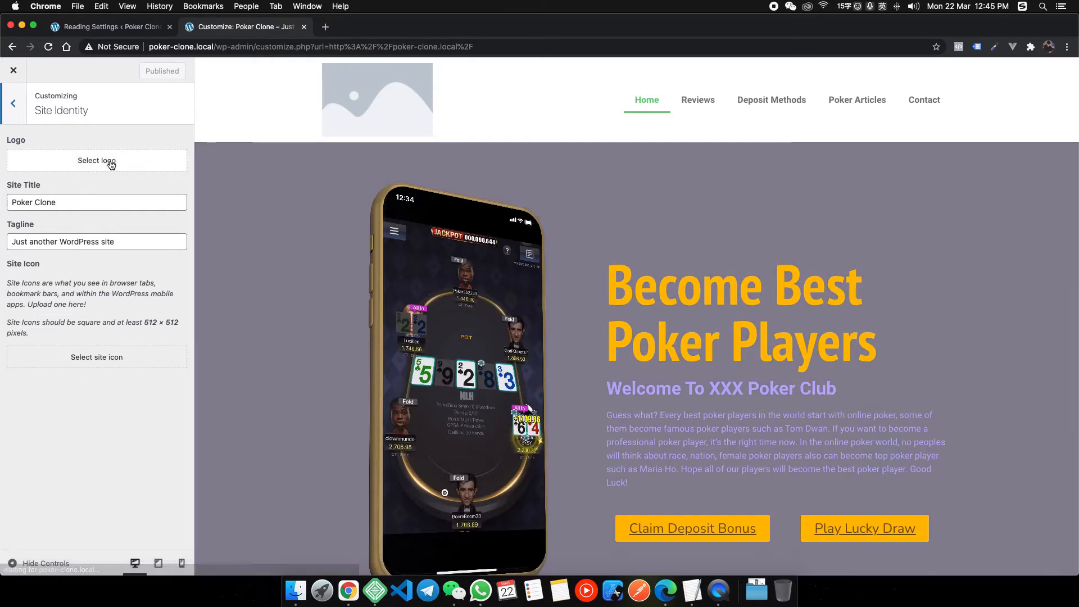
{"action": "left_click", "coordinate": [107, 160]}
{"action": "left_click", "coordinate": [47, 112]}
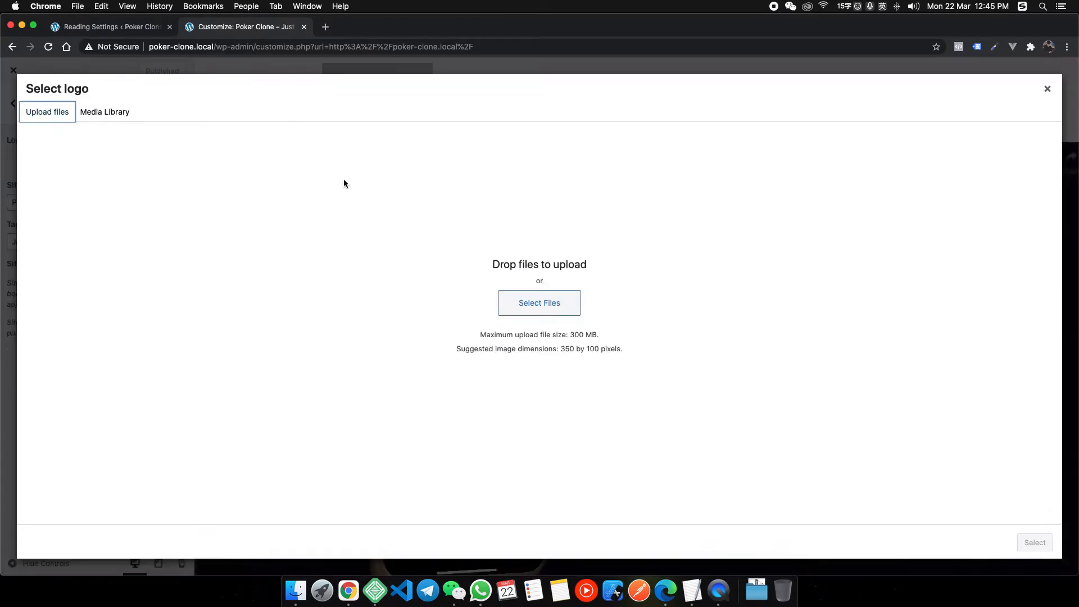
{"action": "left_click", "coordinate": [573, 311]}
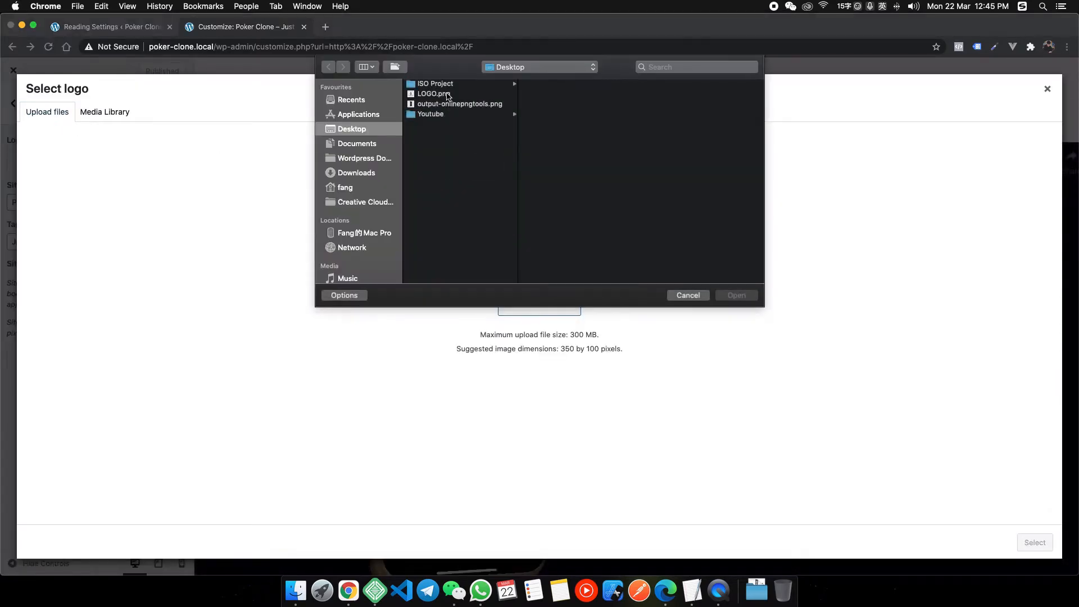
{"action": "left_click", "coordinate": [736, 295]}
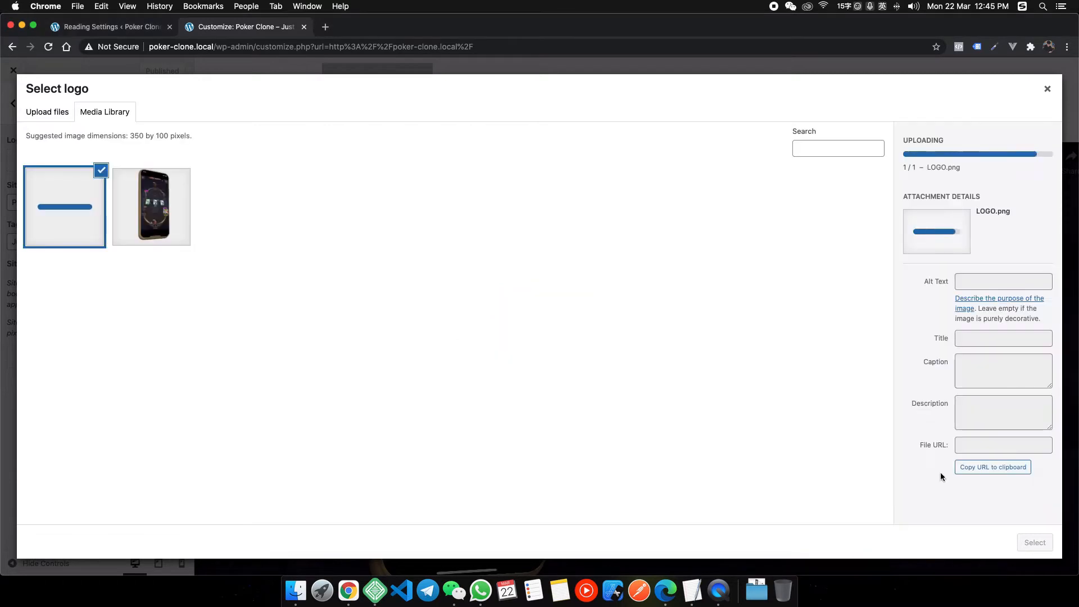
{"action": "left_click", "coordinate": [1035, 543]}
{"action": "left_click", "coordinate": [963, 542]}
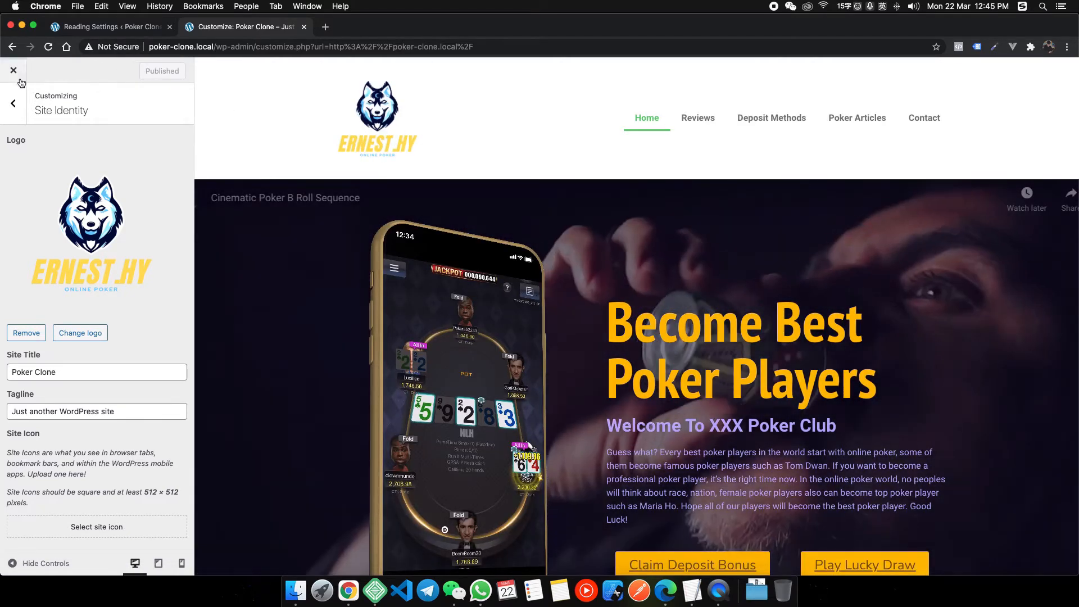
{"action": "left_click", "coordinate": [397, 154]}
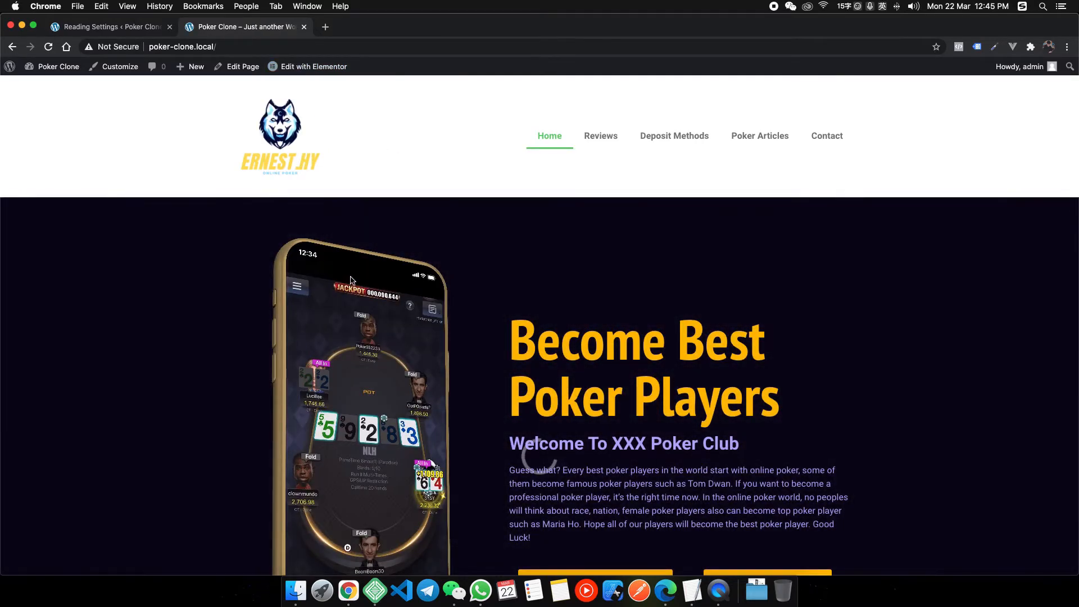
Reopen Online Poker Header in Elementor and drag the logo column down to about 11% width.
{"action": "mouse_move", "coordinate": [318, 69]}
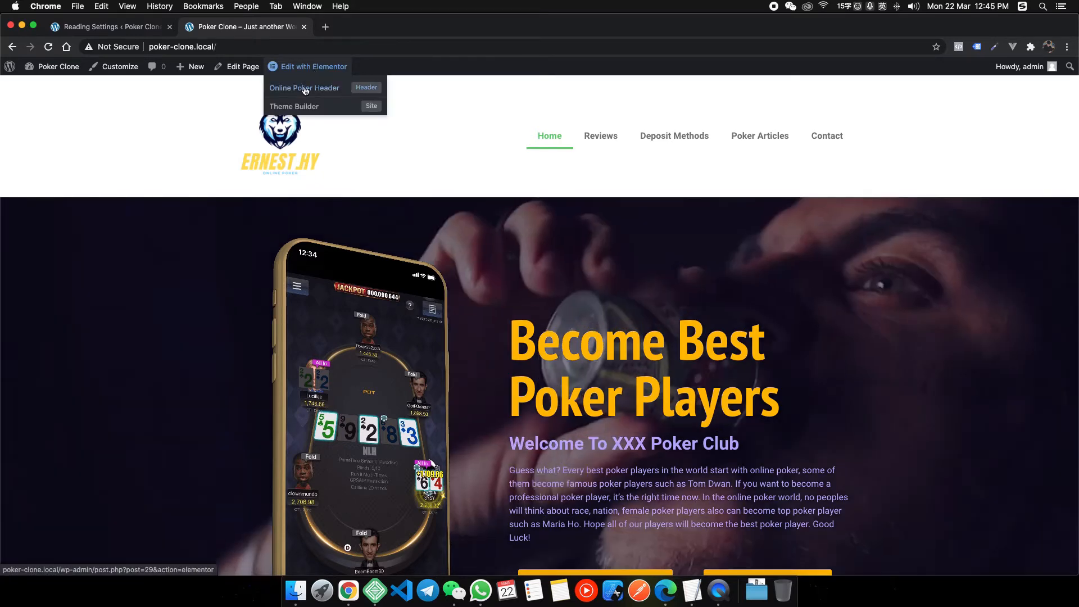
{"action": "left_click", "coordinate": [316, 89]}
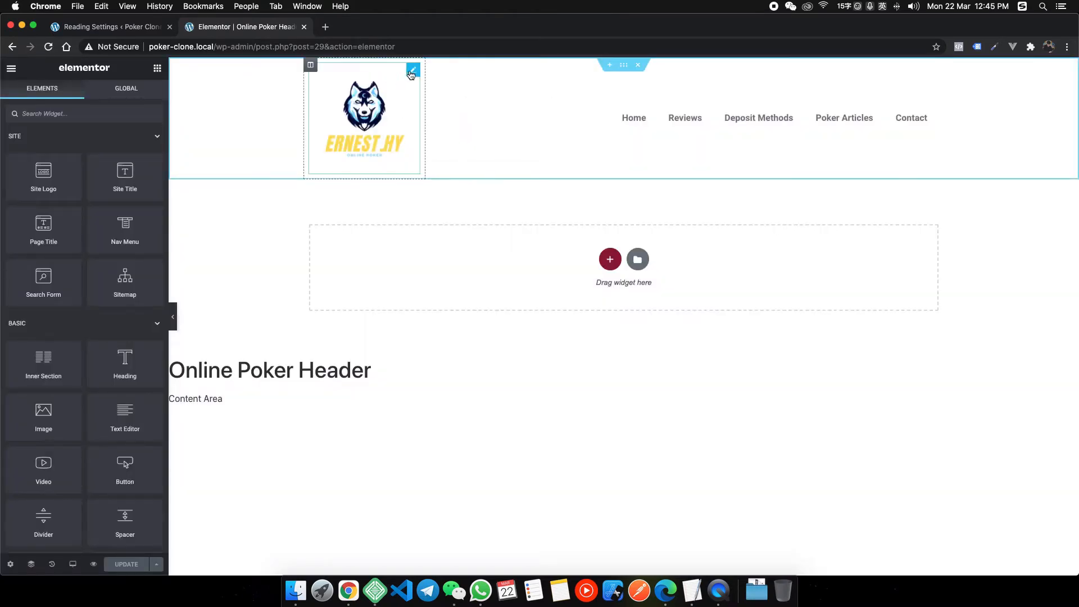
{"action": "left_click_drag", "start_coordinate": [425, 88], "coordinate": [382, 91]}
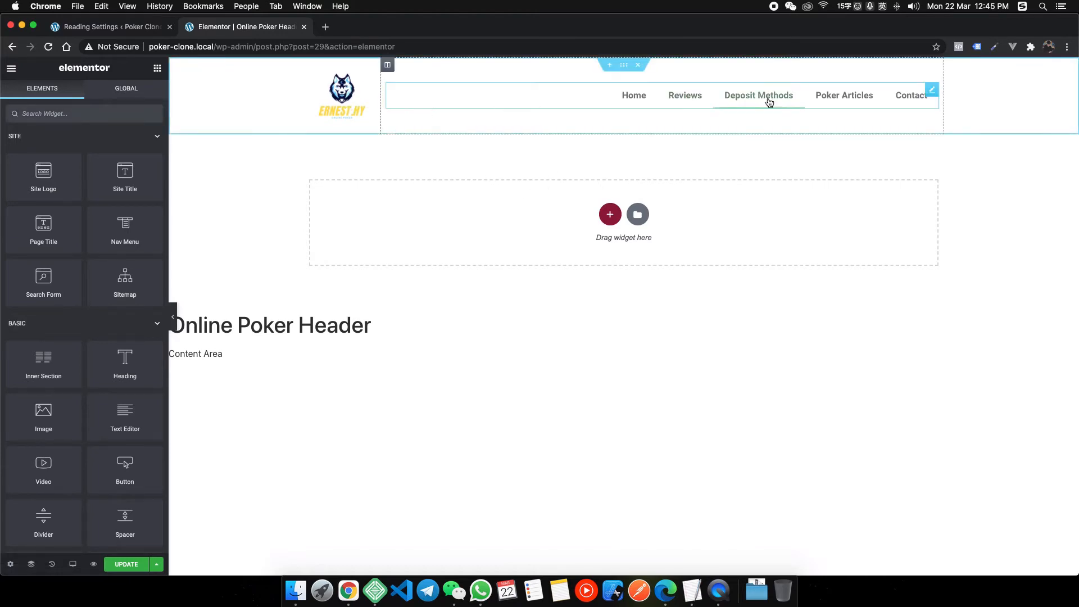
Set the Nav Menu typography font family to PT Sans Narrow.
{"action": "left_click", "coordinate": [932, 94]}
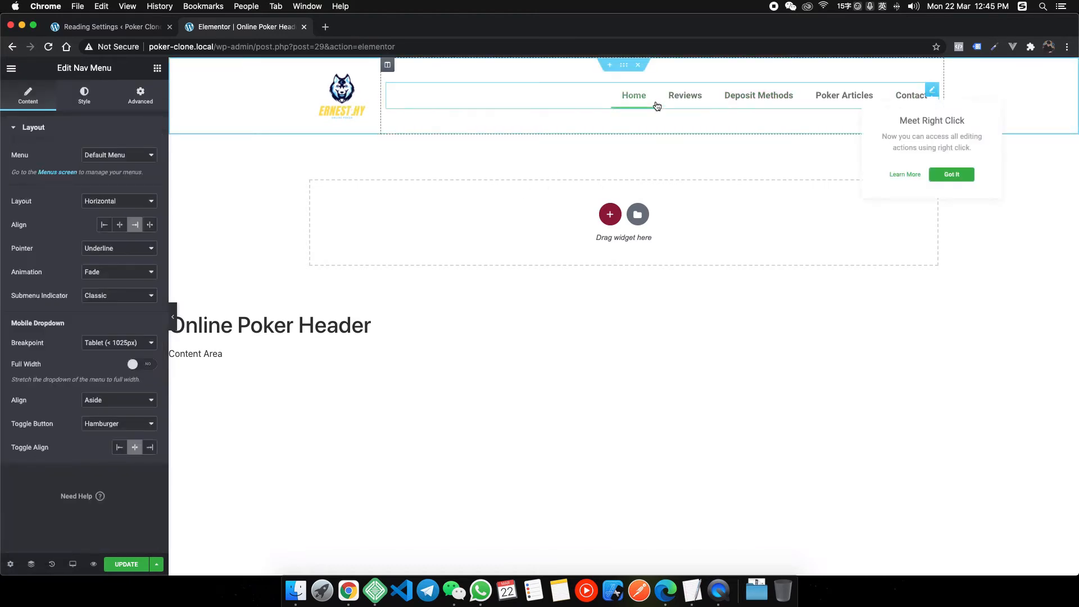
{"action": "left_click", "coordinate": [80, 99]}
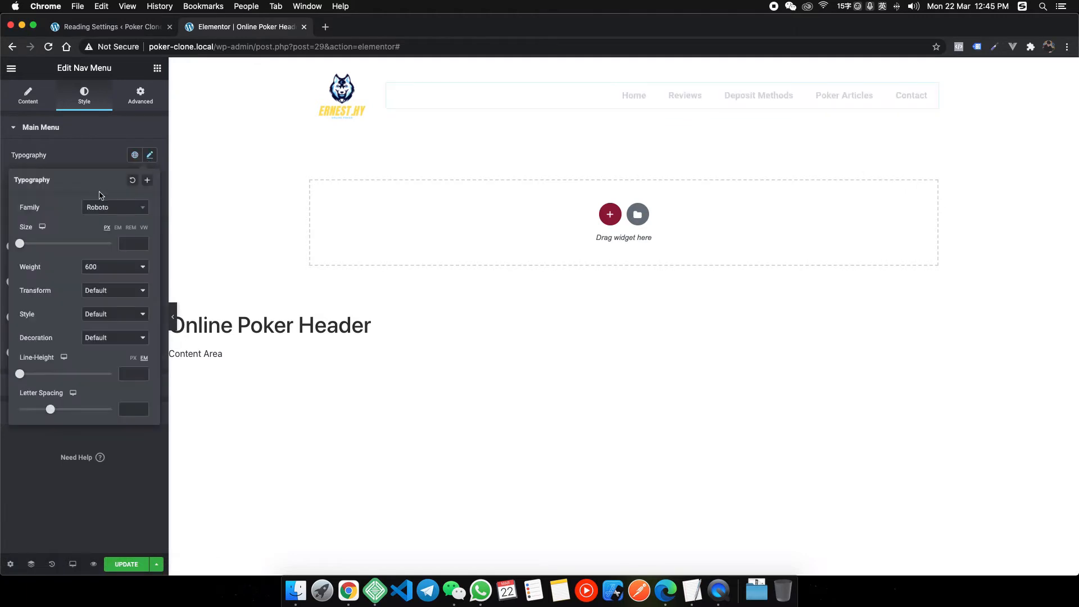
{"action": "left_click", "coordinate": [149, 156]}
{"action": "left_click", "coordinate": [118, 211]}
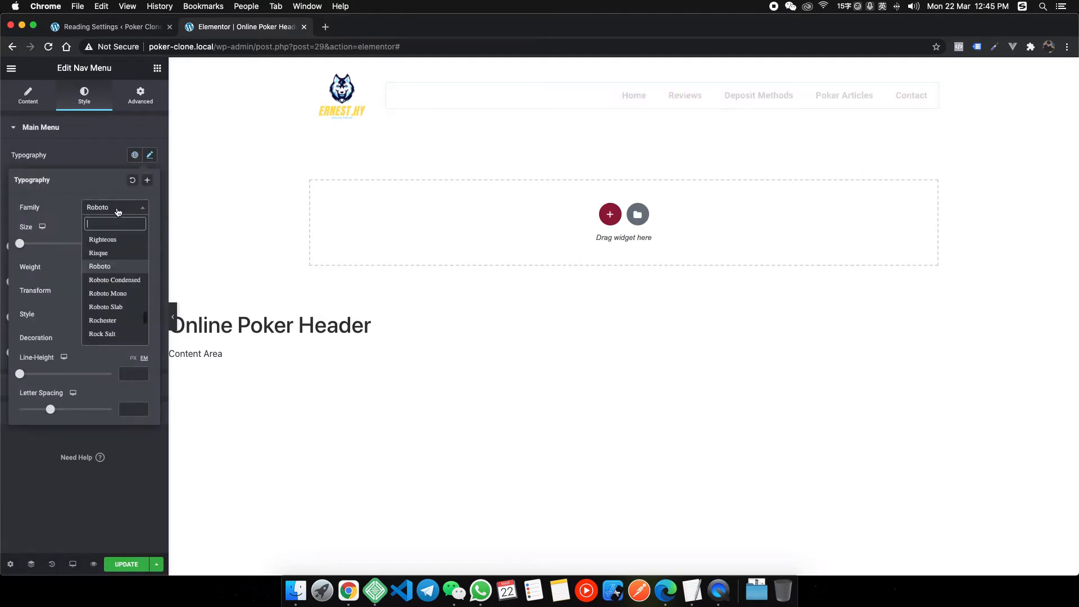
{"action": "type", "text": "pt sana"}
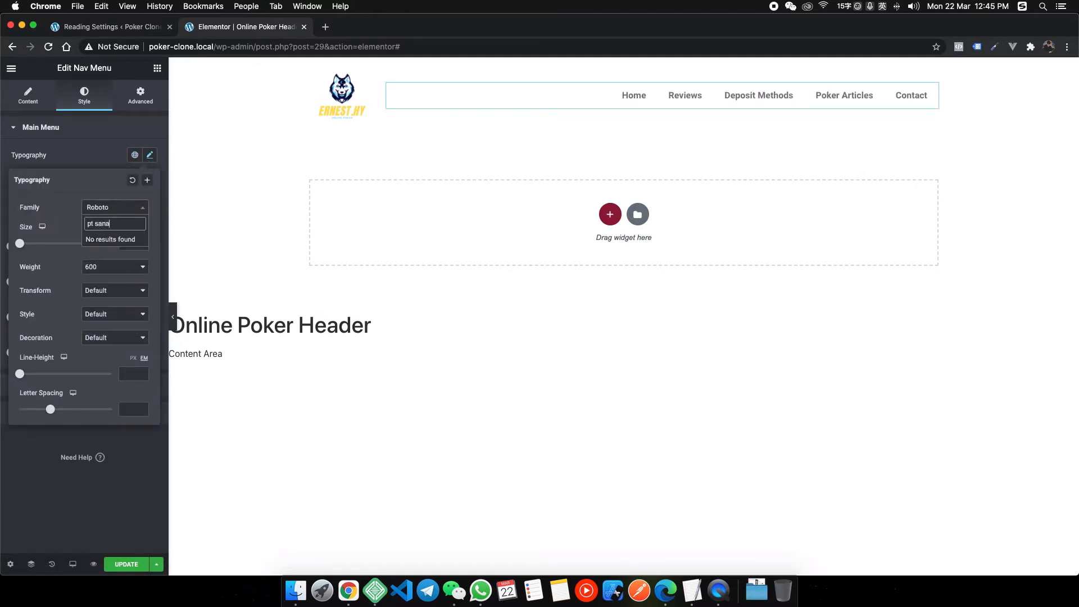
{"action": "key", "text": "Down"}
{"action": "key", "text": "Down"}
{"action": "key", "text": "Return"}
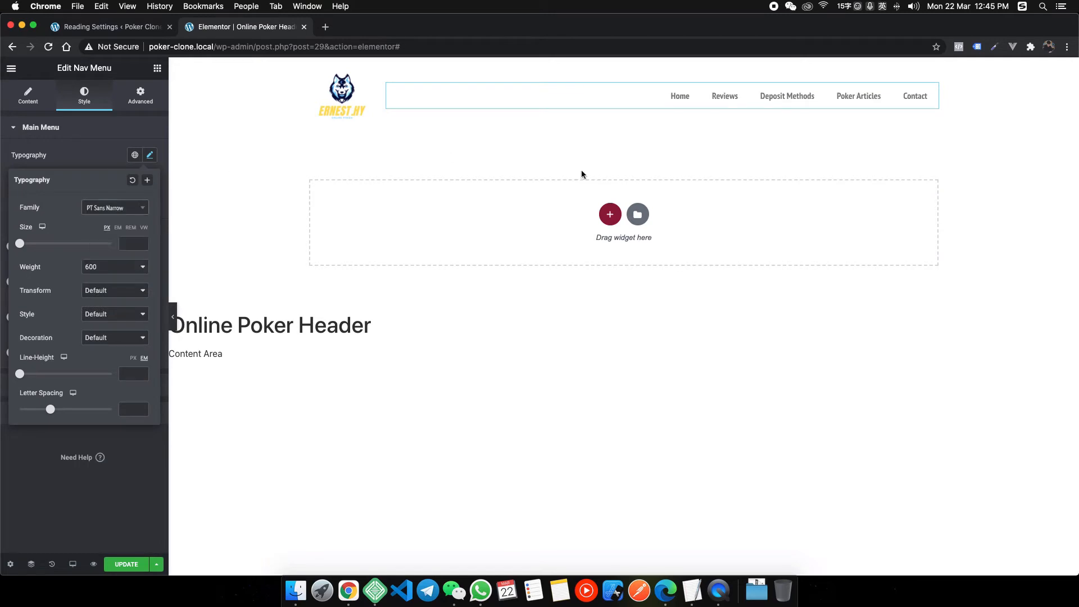
{"action": "left_click", "coordinate": [295, 174]}
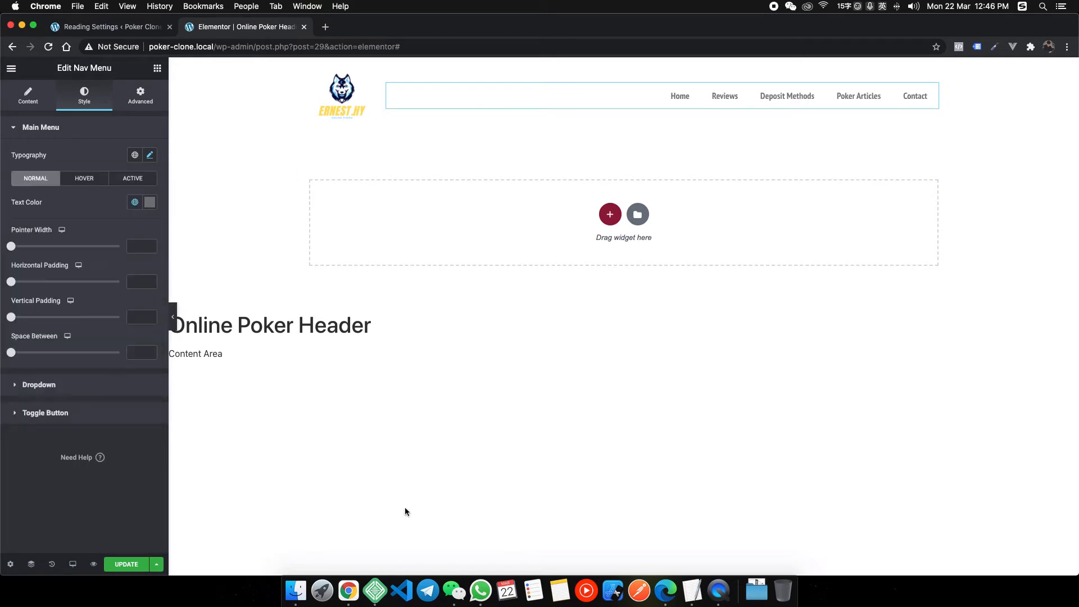
Switch to the heyhy.net reference window for comparison.
{"action": "right_click", "coordinate": [352, 588]}
{"action": "left_click", "coordinate": [596, 445]}
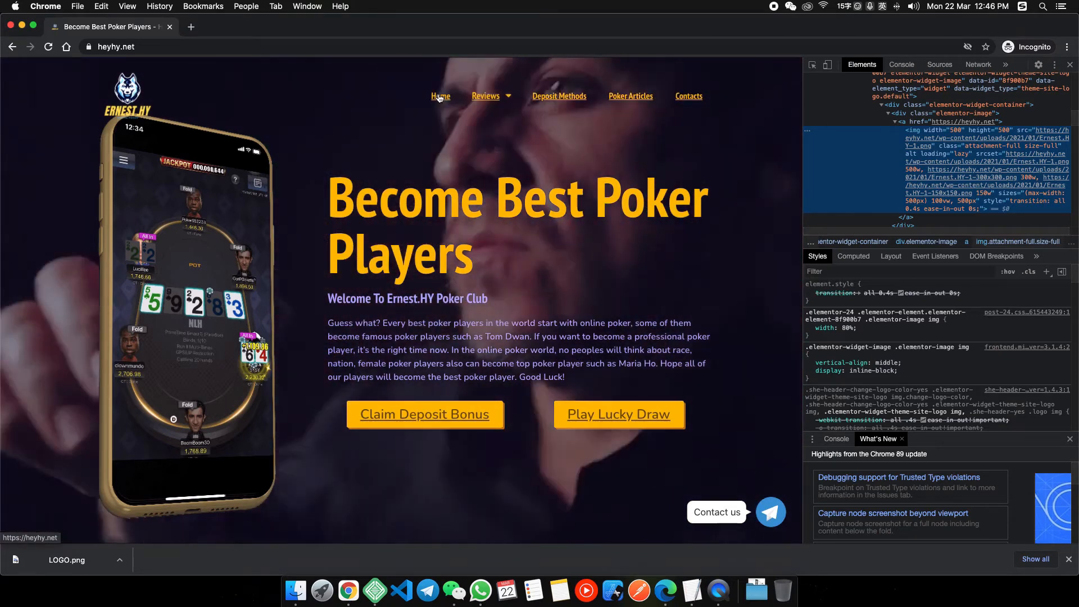
{"action": "right_click", "coordinate": [353, 591]}
Make the menu link text the global Yellow colour and underline it.
{"action": "left_click", "coordinate": [416, 471]}
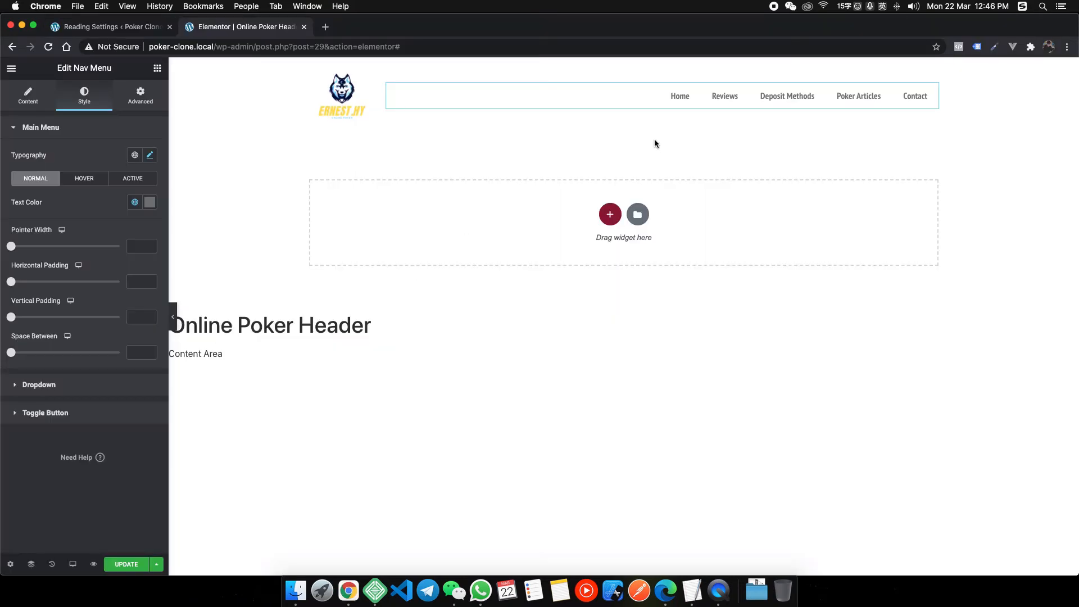
{"action": "left_click", "coordinate": [134, 156]}
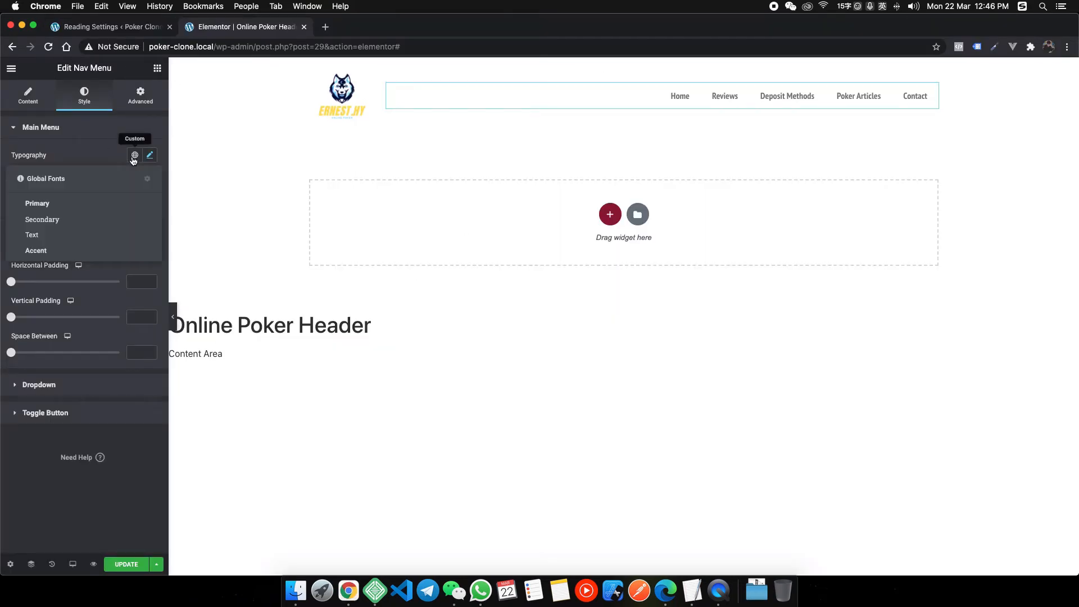
{"action": "left_click", "coordinate": [134, 156]}
{"action": "left_click", "coordinate": [135, 202]}
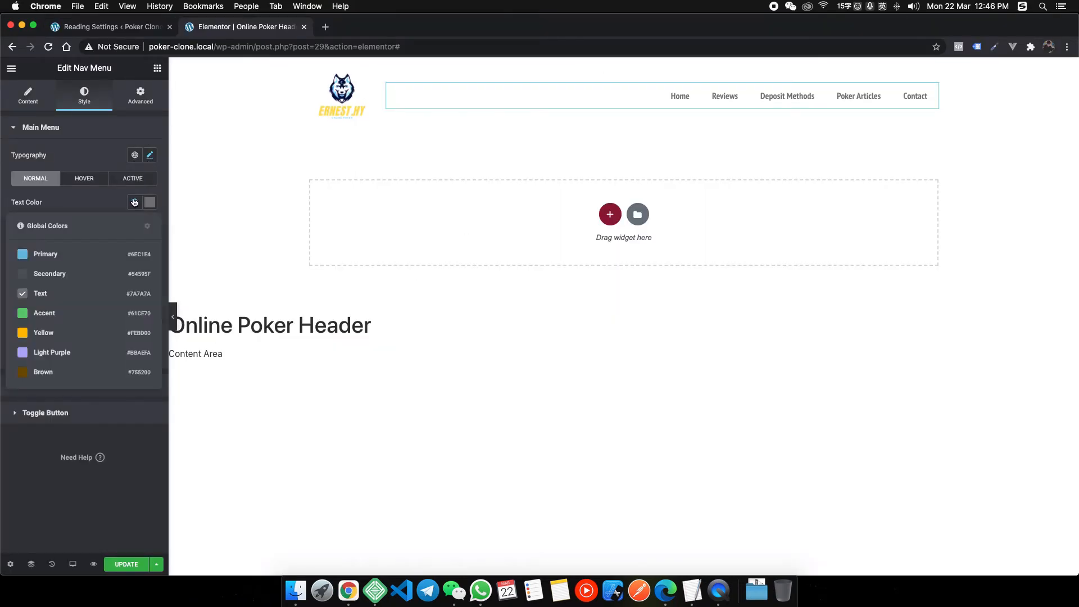
{"action": "left_click", "coordinate": [78, 336]}
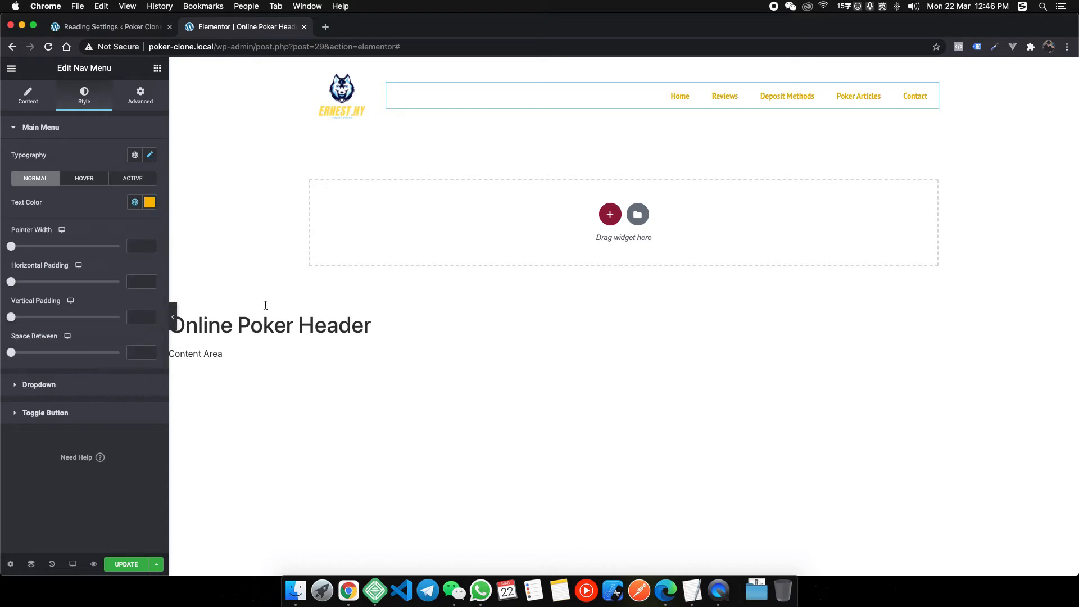
{"action": "left_click", "coordinate": [150, 156]}
{"action": "left_click", "coordinate": [100, 340]}
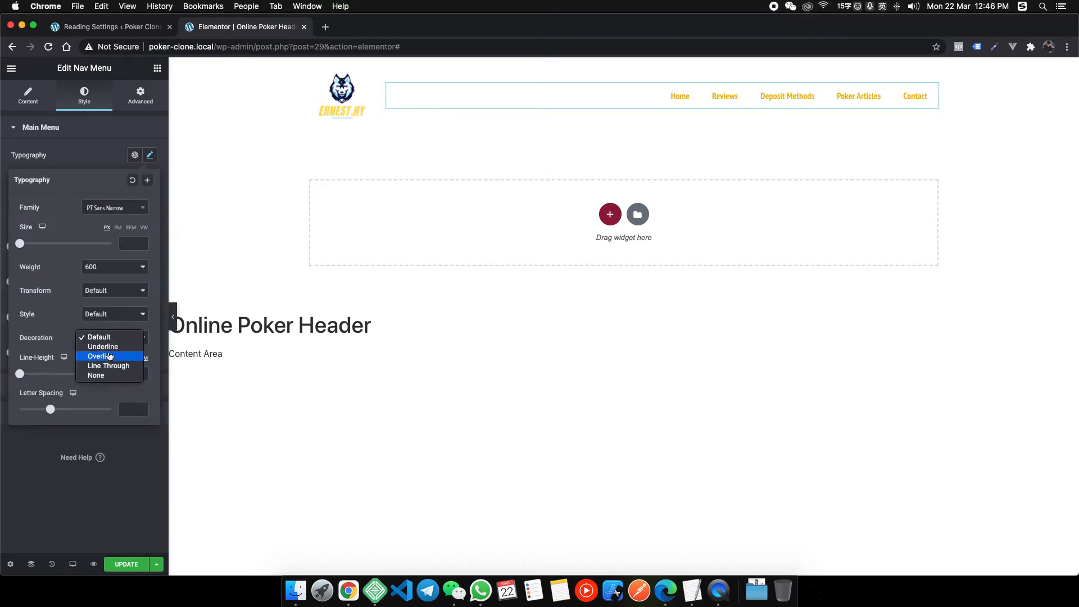
{"action": "left_click", "coordinate": [103, 347]}
{"action": "left_click", "coordinate": [104, 165]}
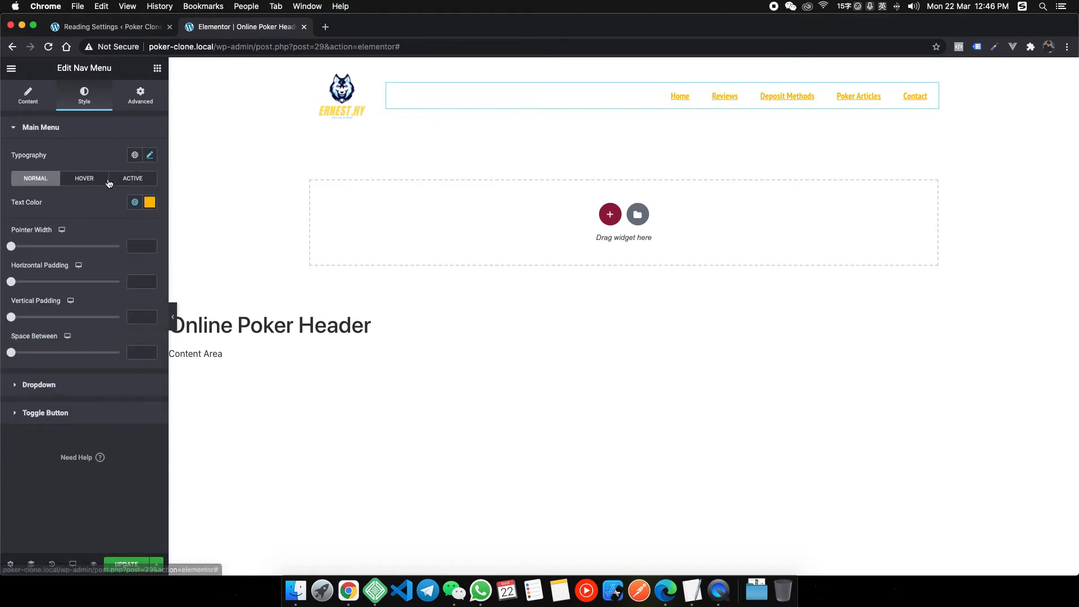
Give the menu a Text hover pointer with Grow animation and update the header.
{"action": "left_click", "coordinate": [84, 178]}
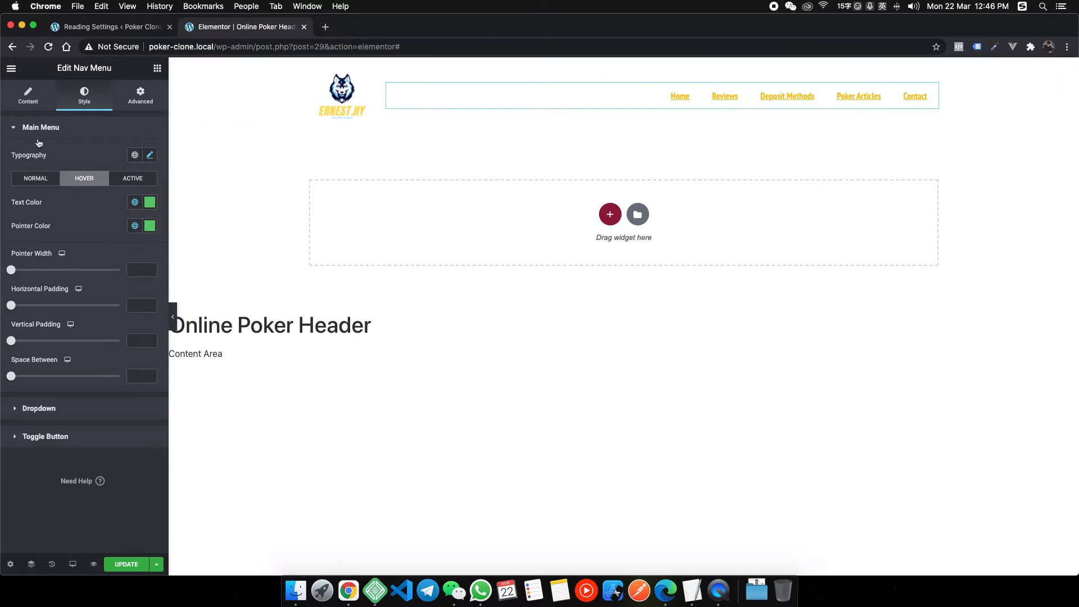
{"action": "left_click", "coordinate": [28, 99]}
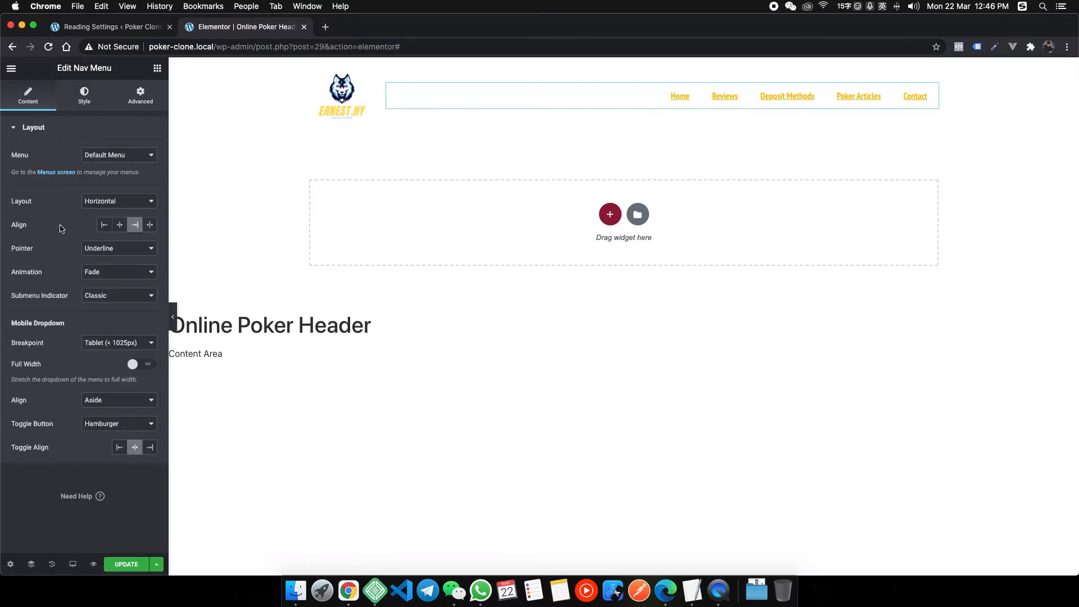
{"action": "left_click", "coordinate": [105, 273]}
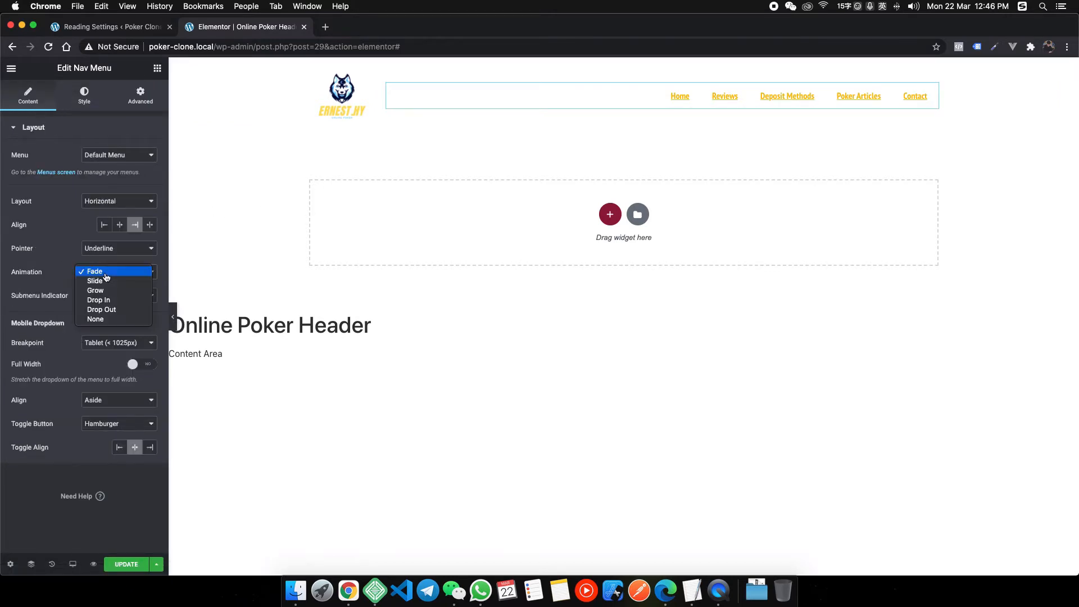
{"action": "left_click", "coordinate": [104, 290]}
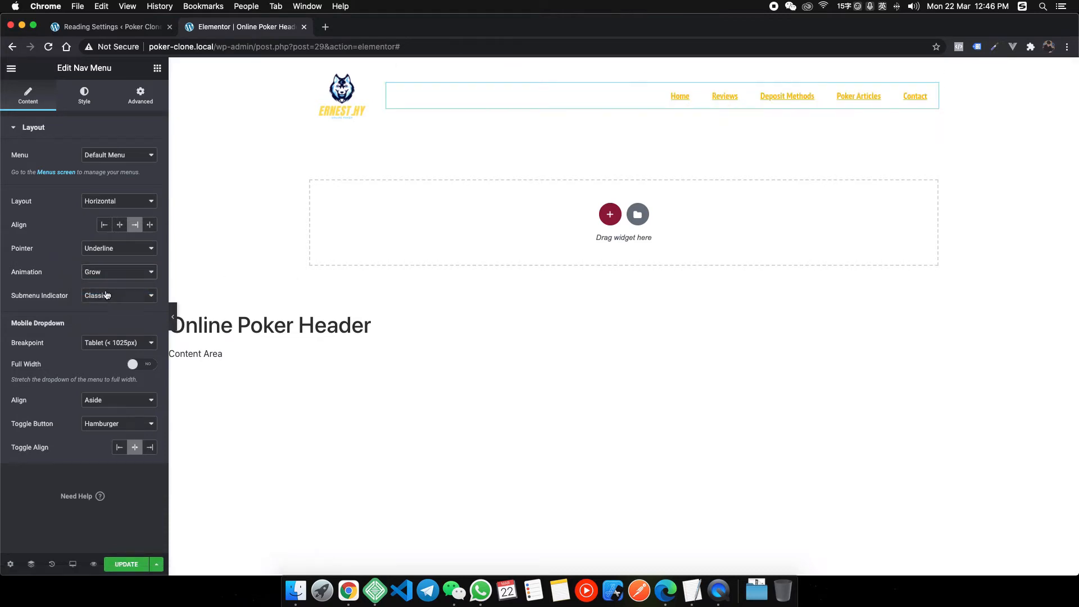
{"action": "left_click", "coordinate": [107, 249]}
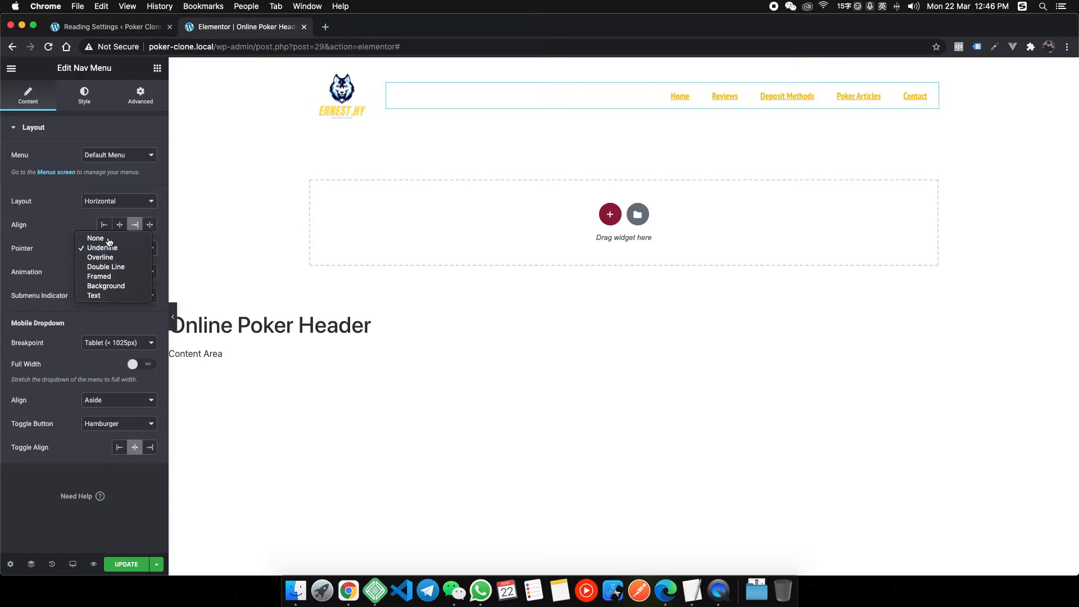
{"action": "left_click", "coordinate": [95, 239]}
{"action": "left_click", "coordinate": [112, 248]}
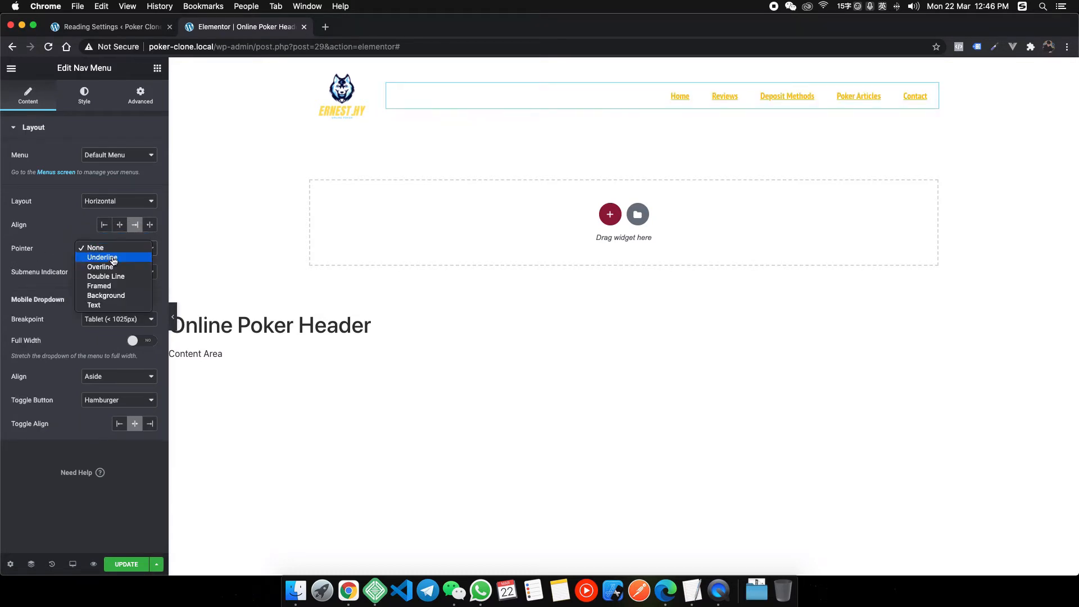
{"action": "left_click", "coordinate": [108, 305]}
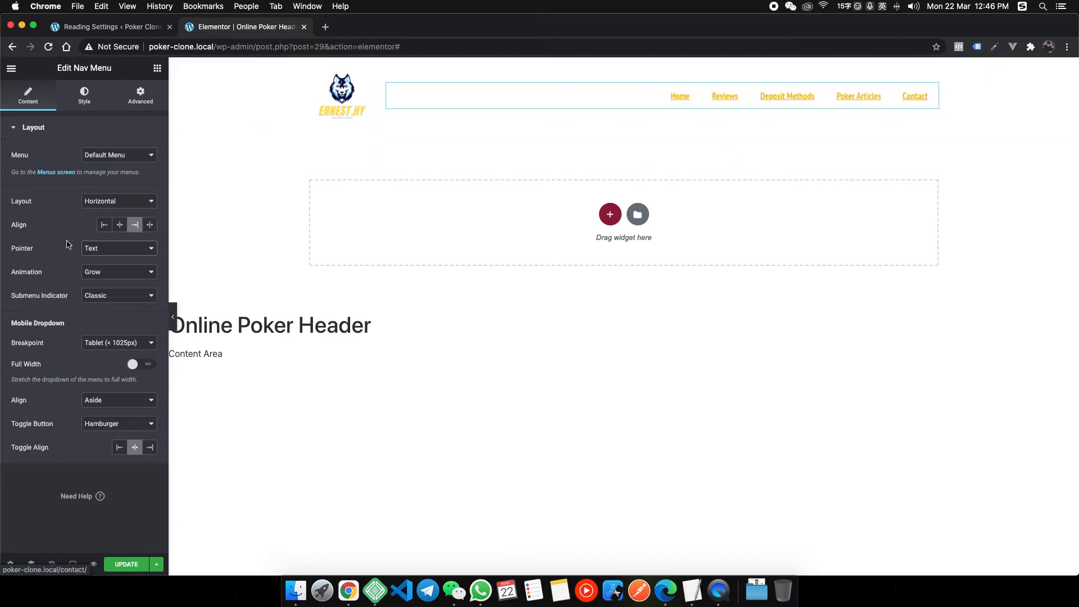
{"action": "left_click", "coordinate": [115, 249]}
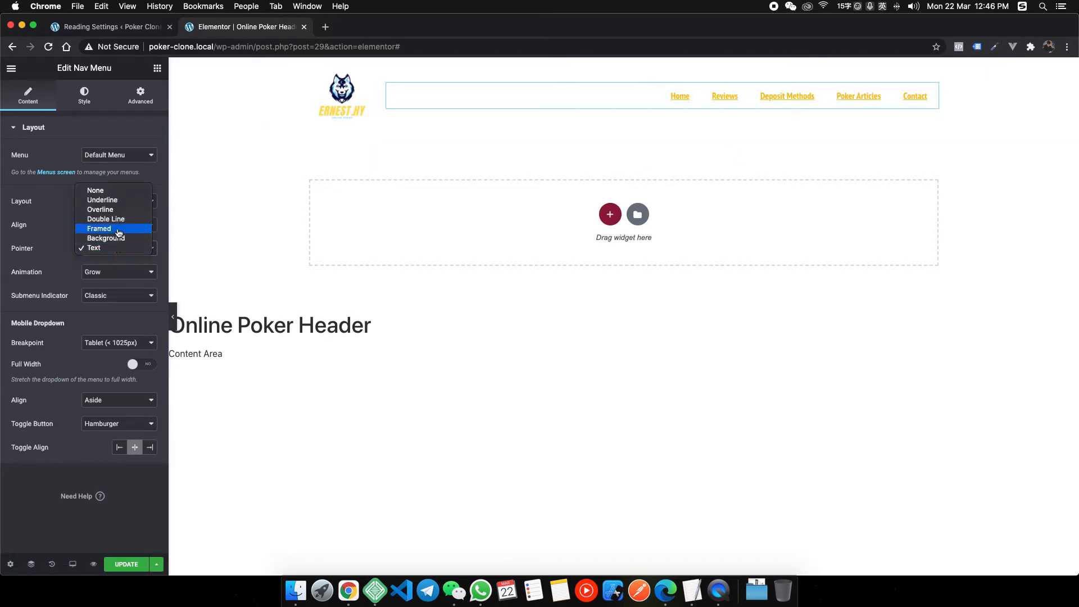
{"action": "left_click", "coordinate": [104, 274]}
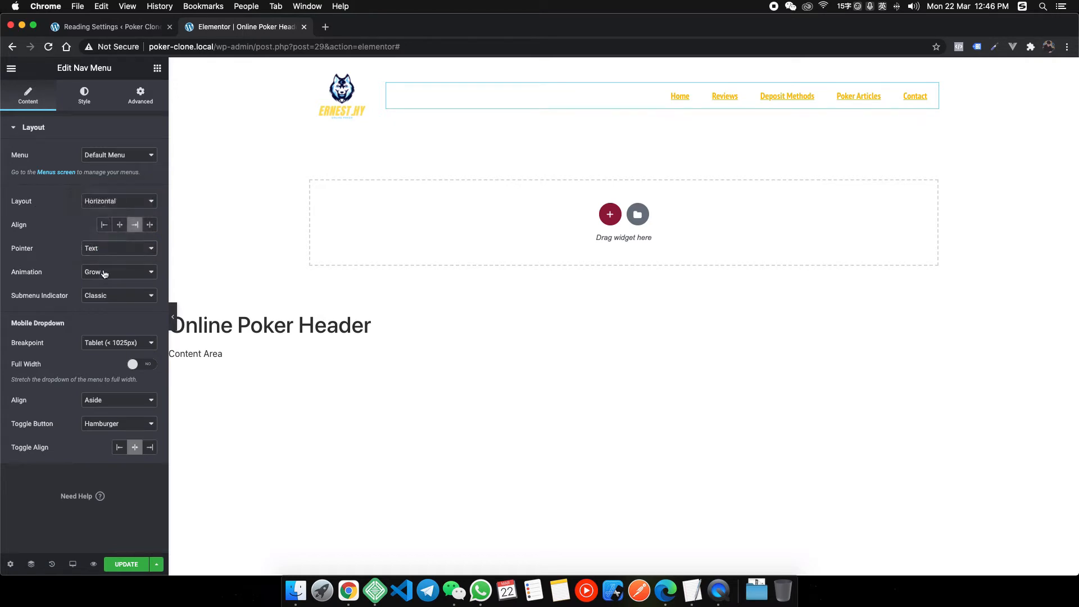
{"action": "left_click", "coordinate": [89, 277]}
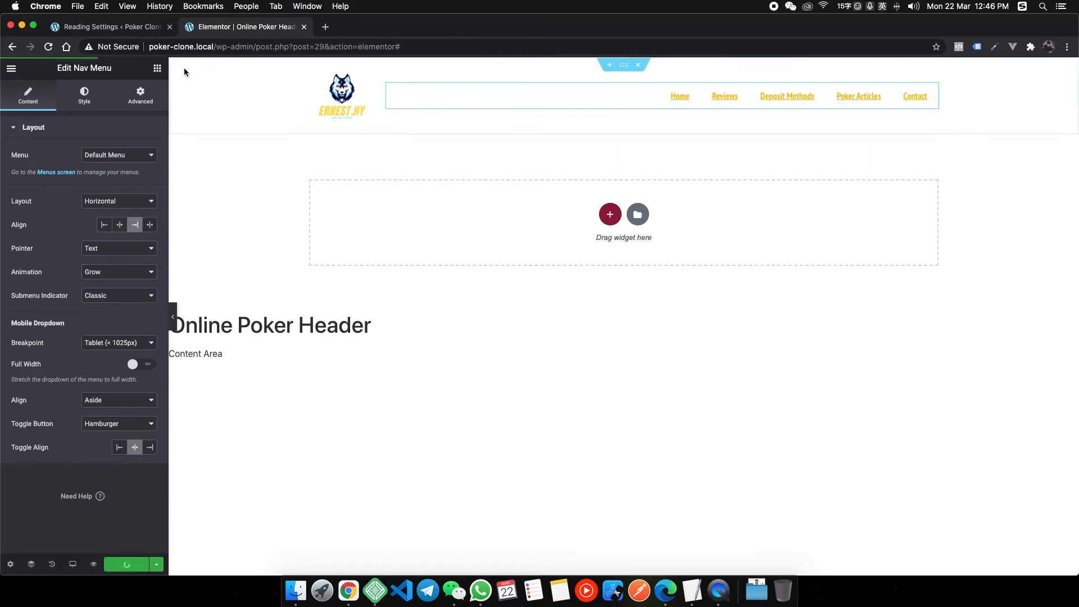
{"action": "left_click", "coordinate": [112, 26]}
Open the live site in a new tab and compare it with the heyhy.net hero.
{"action": "mouse_move", "coordinate": [56, 66]}
{"action": "left_click", "coordinate": [55, 87]}
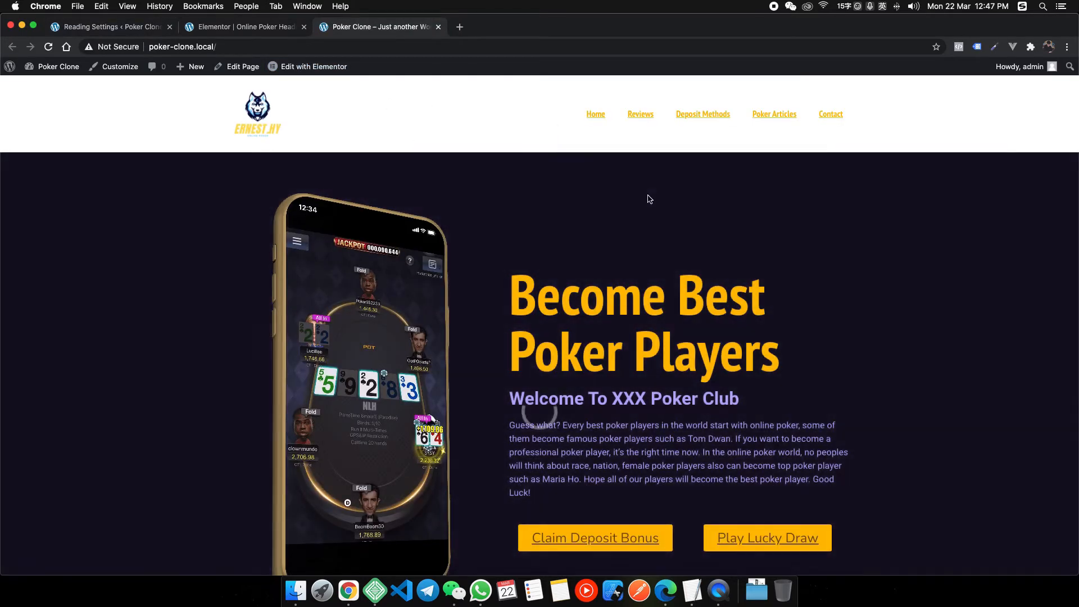
{"action": "right_click", "coordinate": [348, 590]}
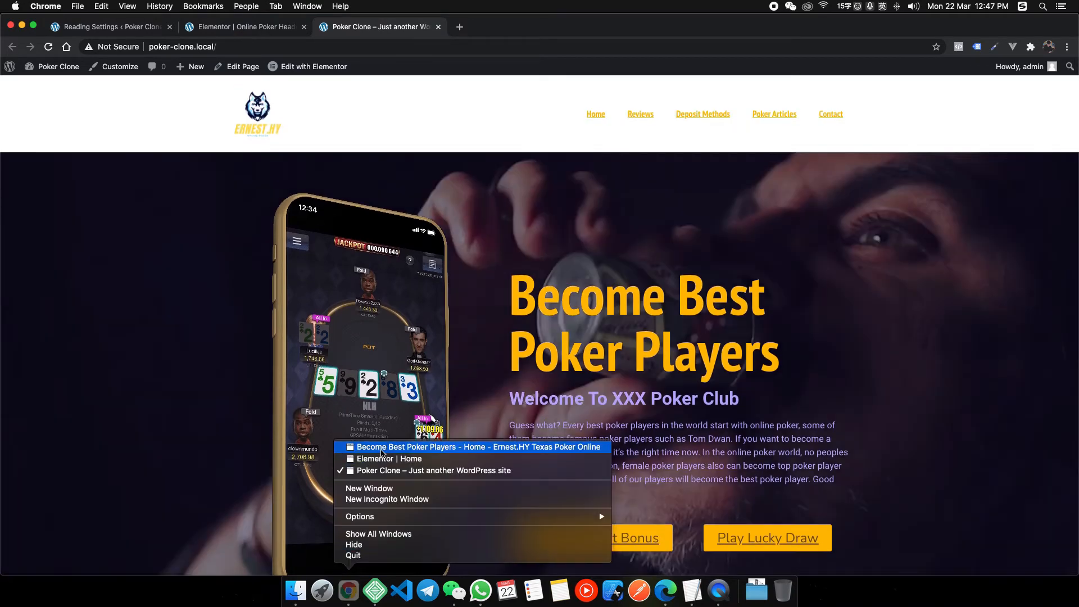
{"action": "left_click", "coordinate": [534, 448]}
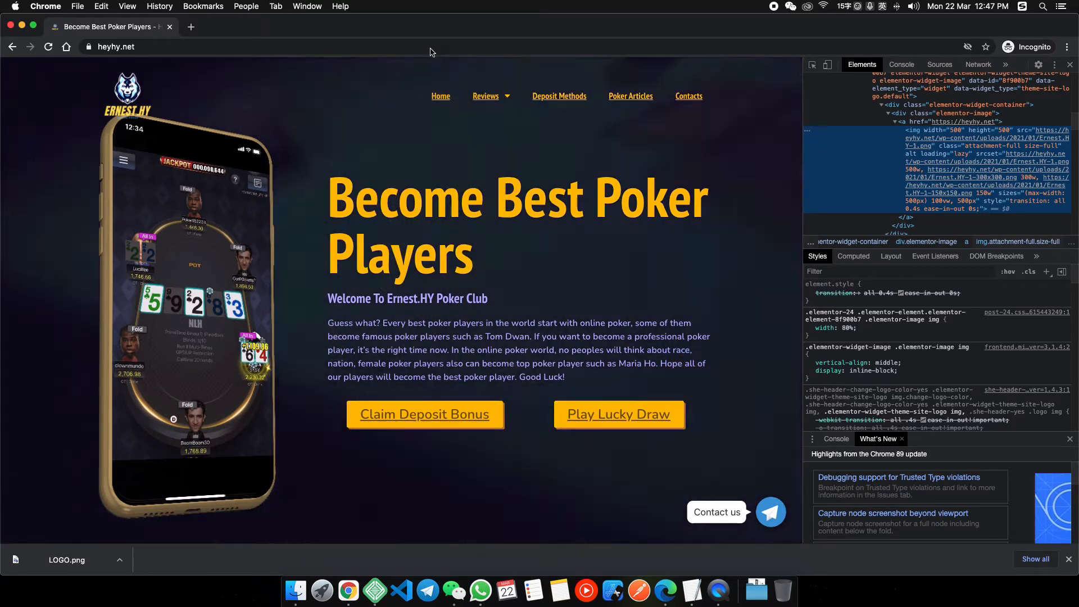
{"action": "right_click", "coordinate": [349, 590]}
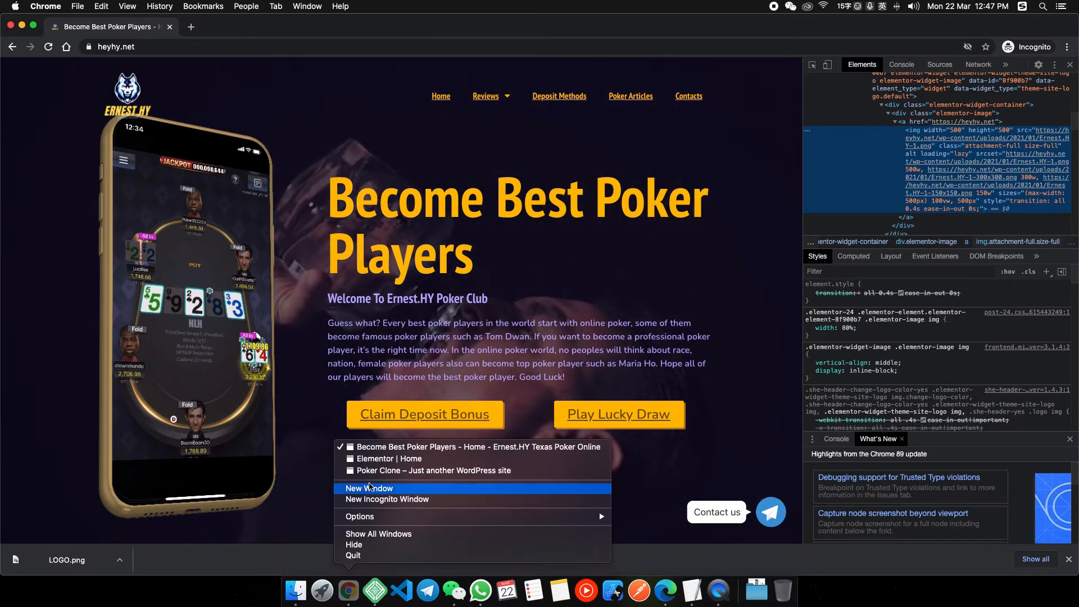
{"action": "left_click", "coordinate": [376, 475]}
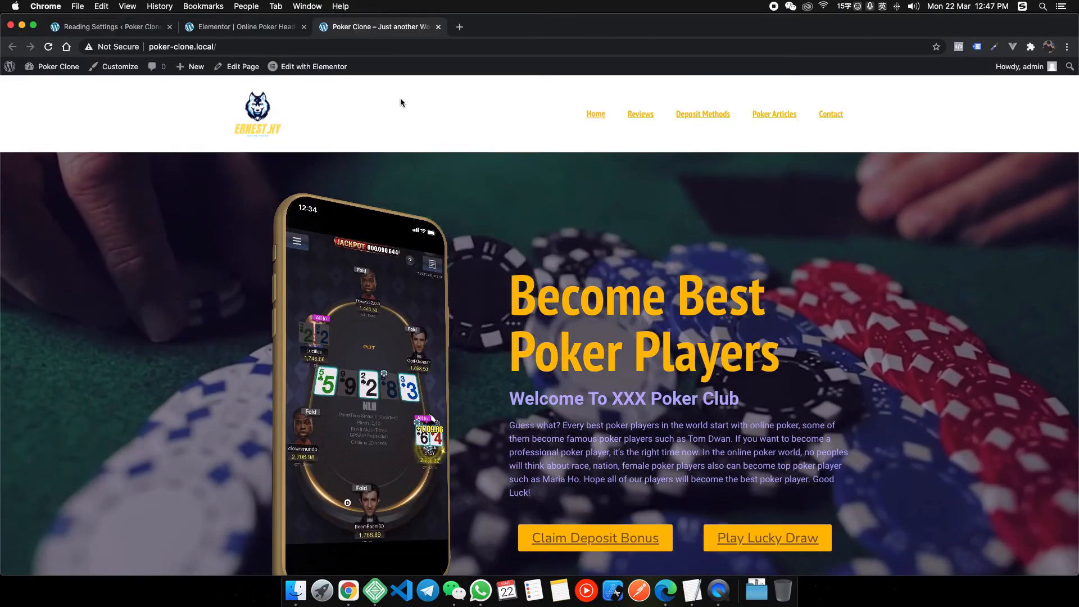
Return to the Online Poker Header editor and select the header section.
{"action": "mouse_move", "coordinate": [305, 69]}
{"action": "left_click", "coordinate": [241, 26]}
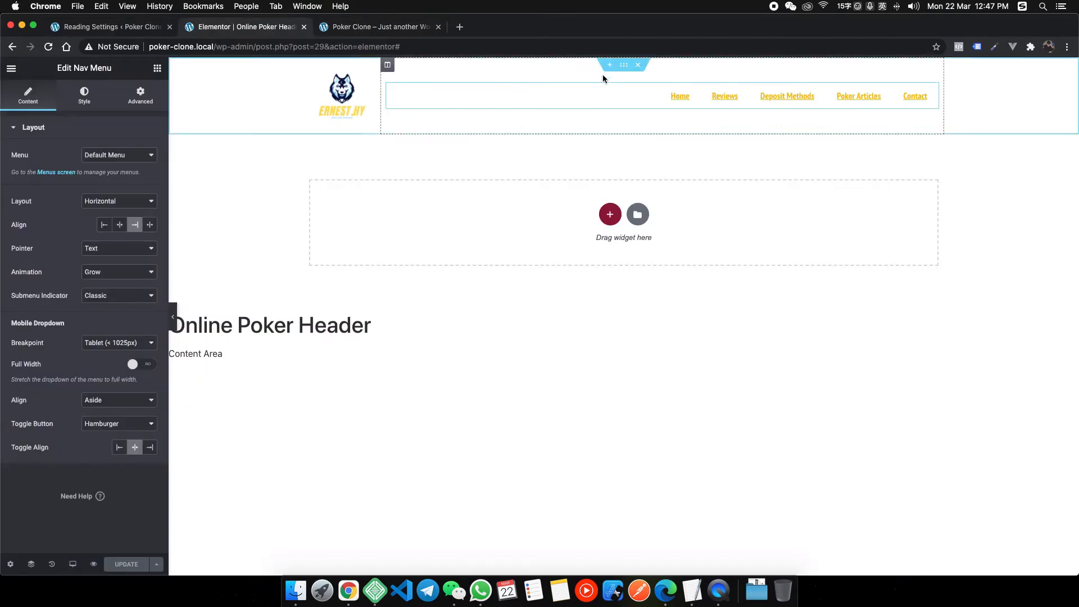
{"action": "left_click", "coordinate": [512, 75]}
Enter a negative bottom margin on the header section and reload the live homepage to preview.
{"action": "left_click", "coordinate": [141, 95]}
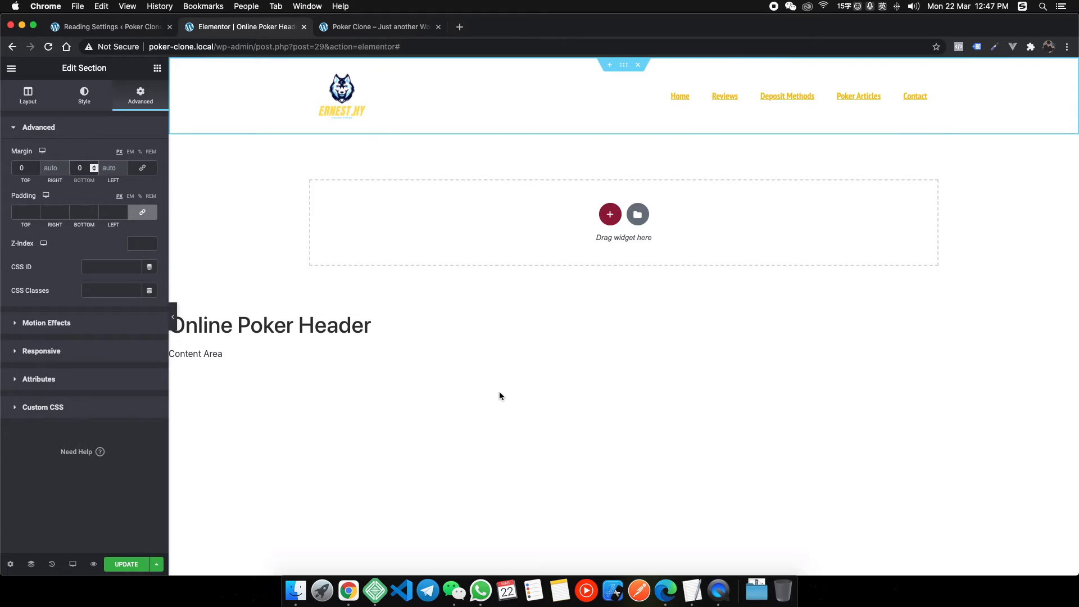
{"action": "type", "text": "-12"}
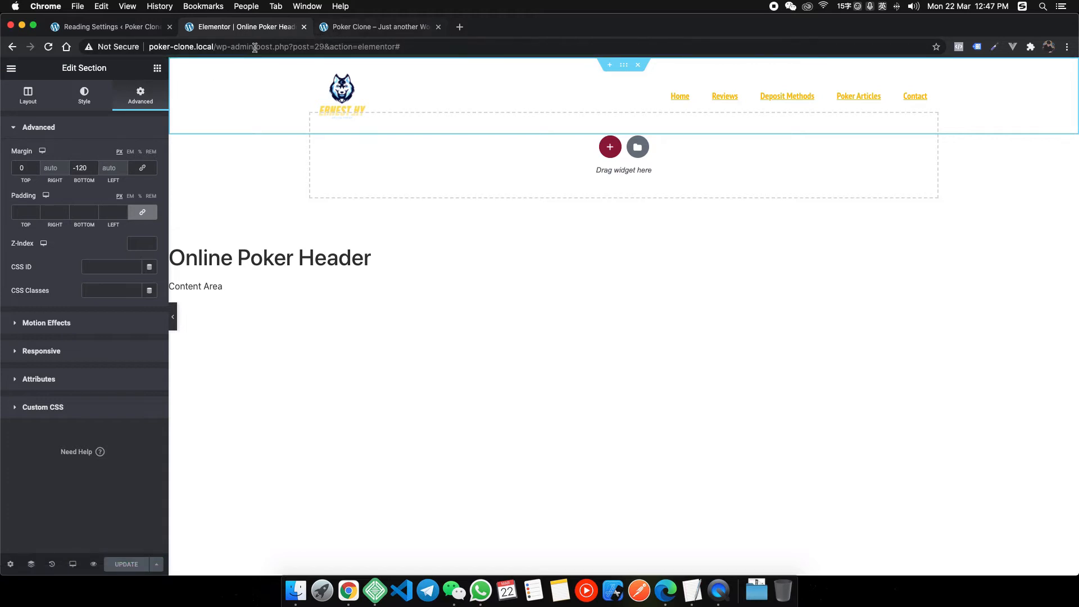
{"action": "left_click", "coordinate": [385, 25]}
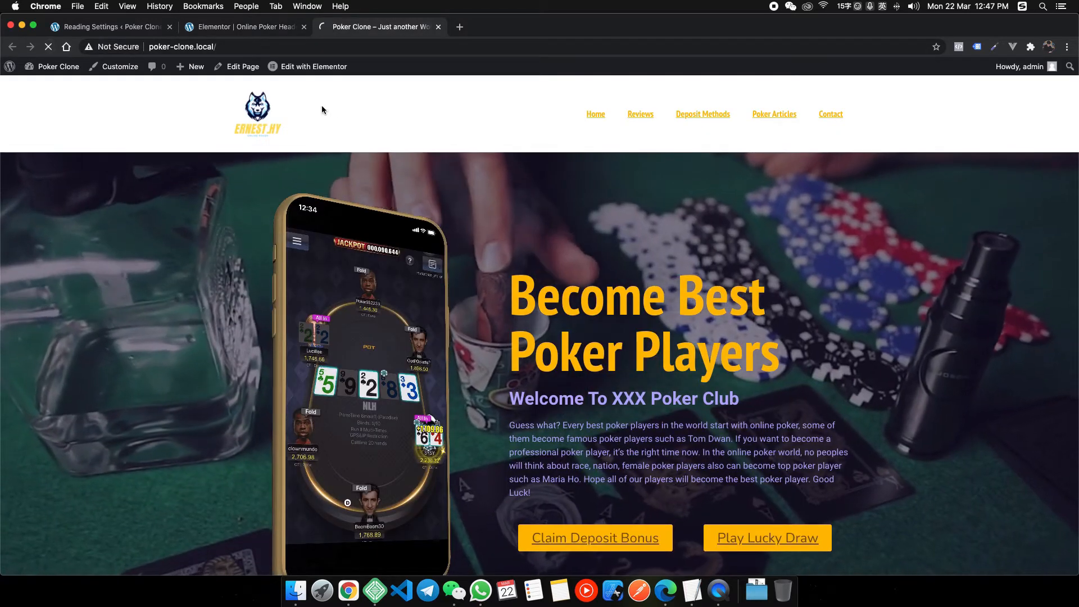
{"action": "key", "text": "super+r"}
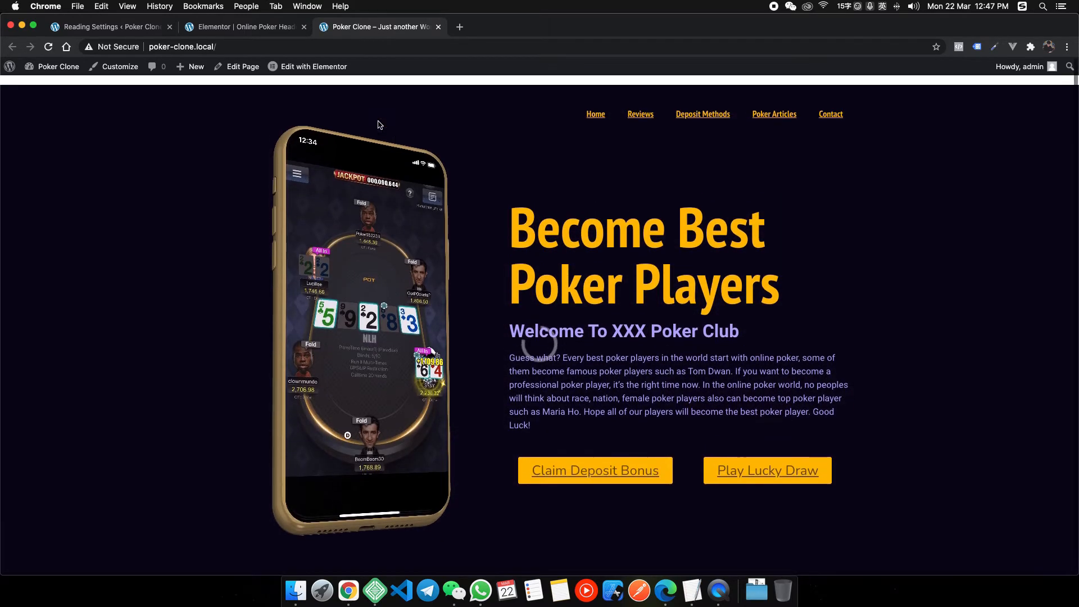
Adjust the bottom margin toward -140 and reload the homepage to check the overlap.
{"action": "left_click", "coordinate": [243, 32]}
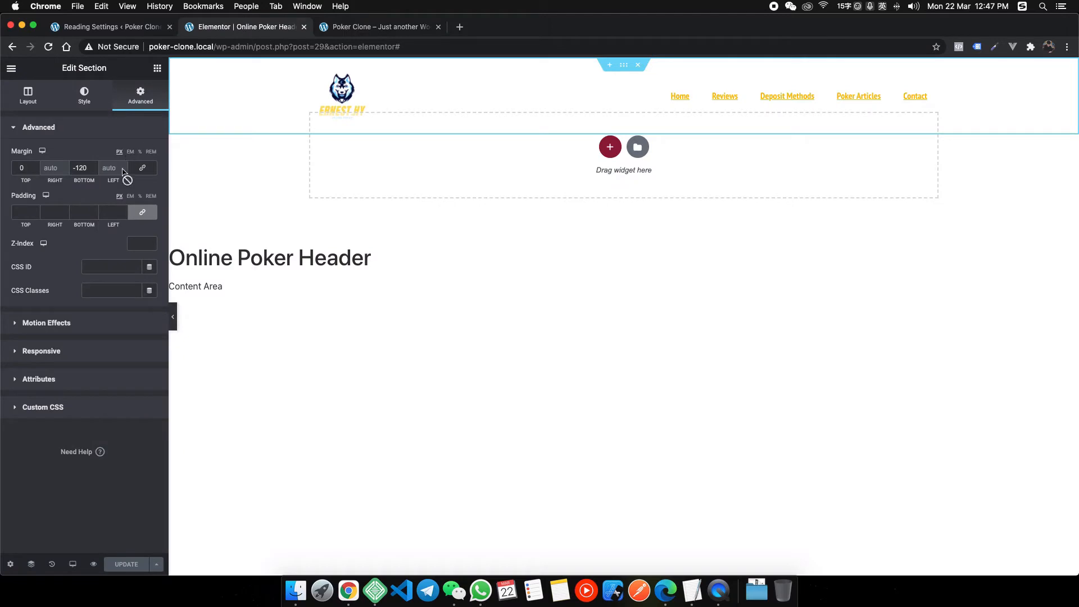
{"action": "key", "text": "BackSpace"}
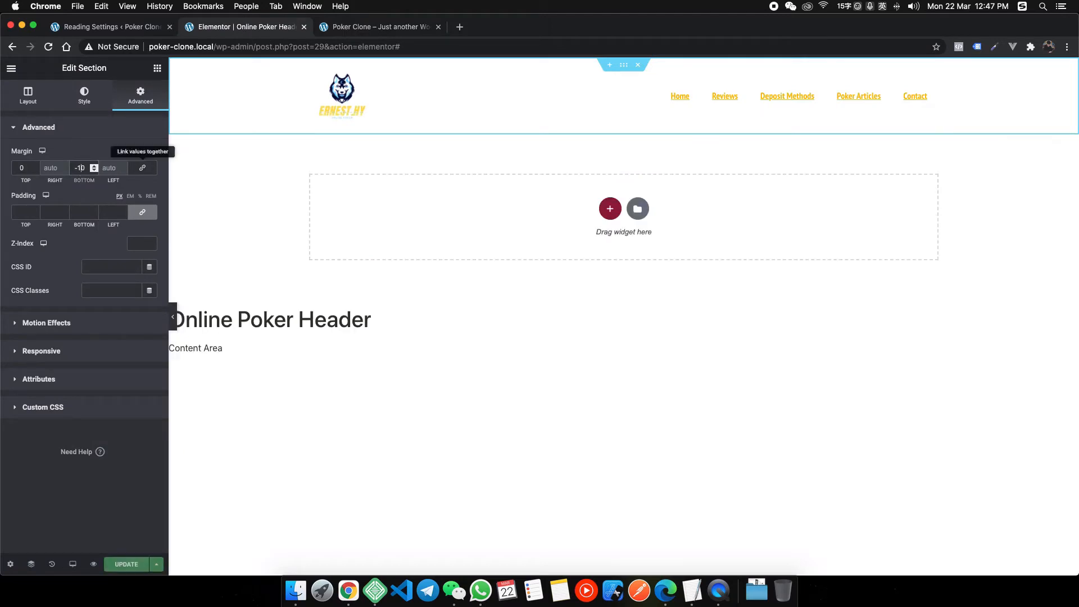
{"action": "type", "text": "4"}
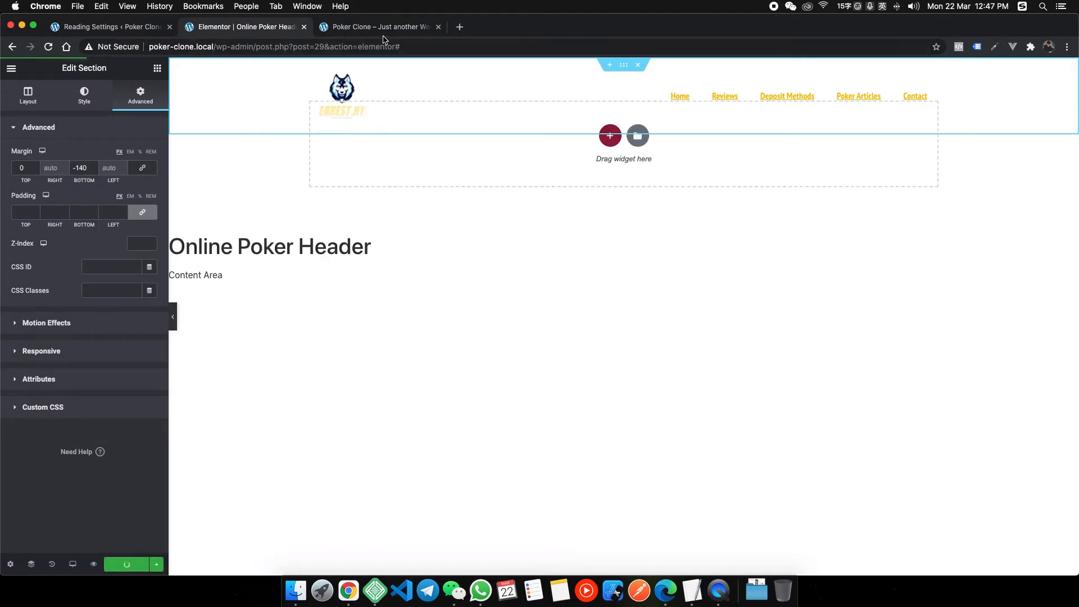
{"action": "left_click", "coordinate": [388, 28]}
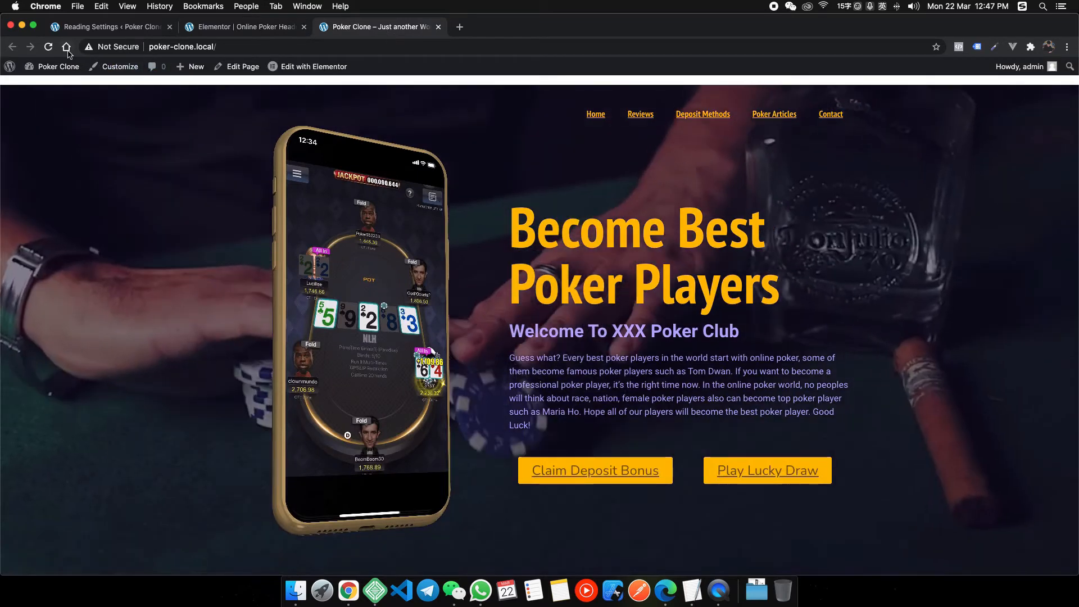
{"action": "left_click", "coordinate": [49, 47]}
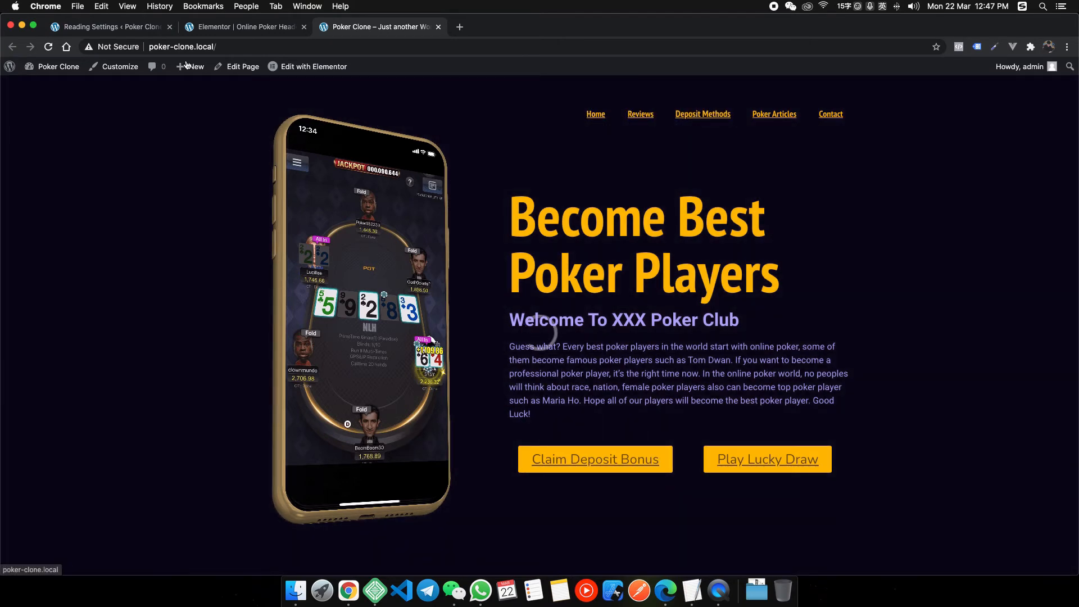
Set the section's z-index to 99 and view the live homepage.
{"action": "key", "text": "ctrl+shift+Tab"}
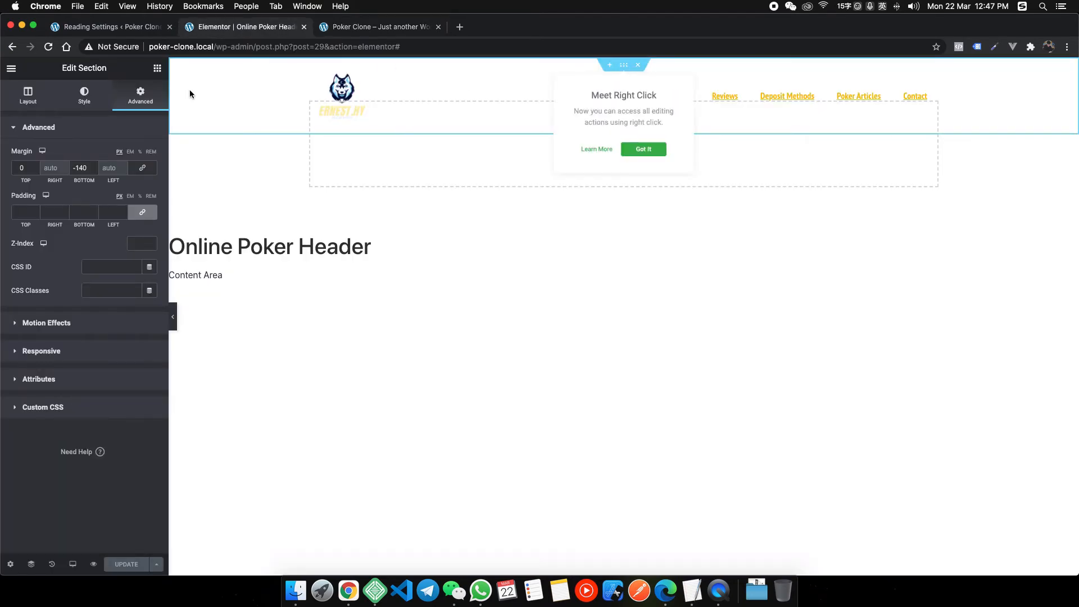
{"action": "left_click", "coordinate": [138, 243]}
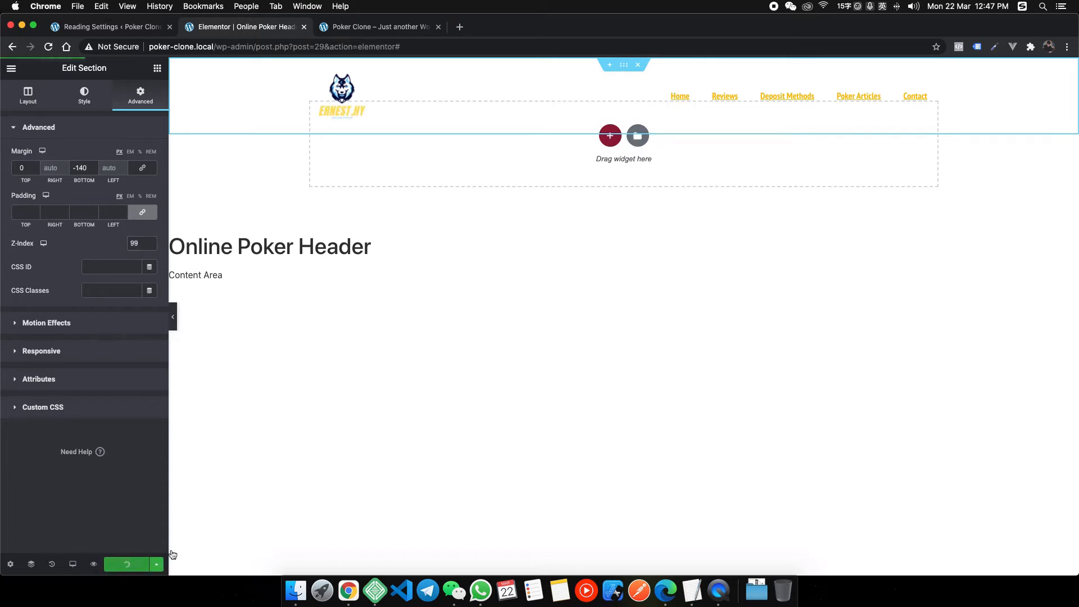
{"action": "left_click", "coordinate": [366, 29]}
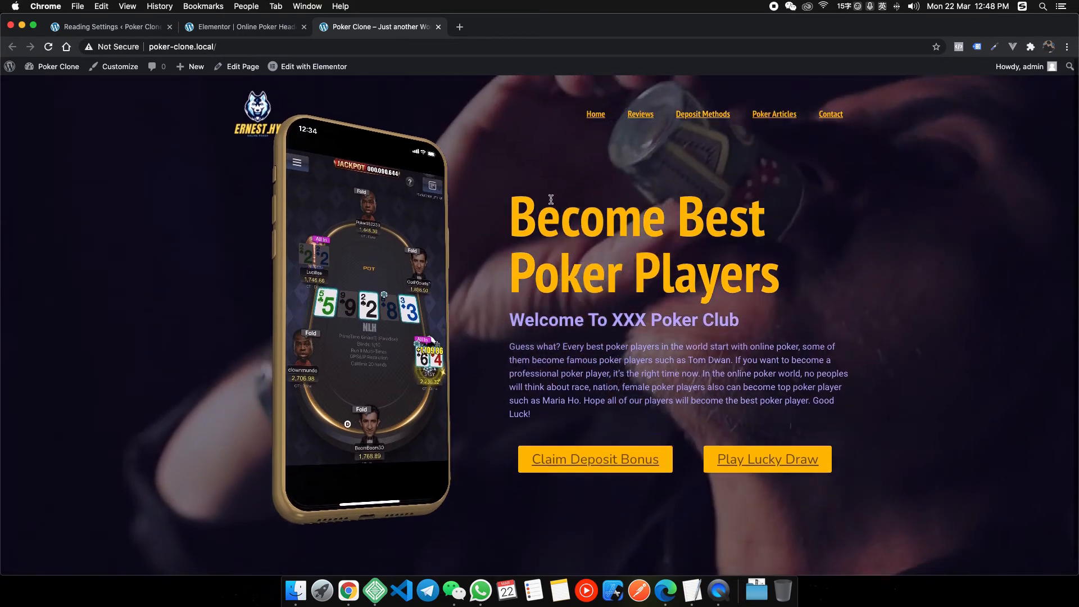
Bring the heyhy.net reference window forward and scroll through its steps and Deals sections.
{"action": "scroll", "coordinate": [529, 194], "scroll_direction": "down", "scroll_amount": 1}
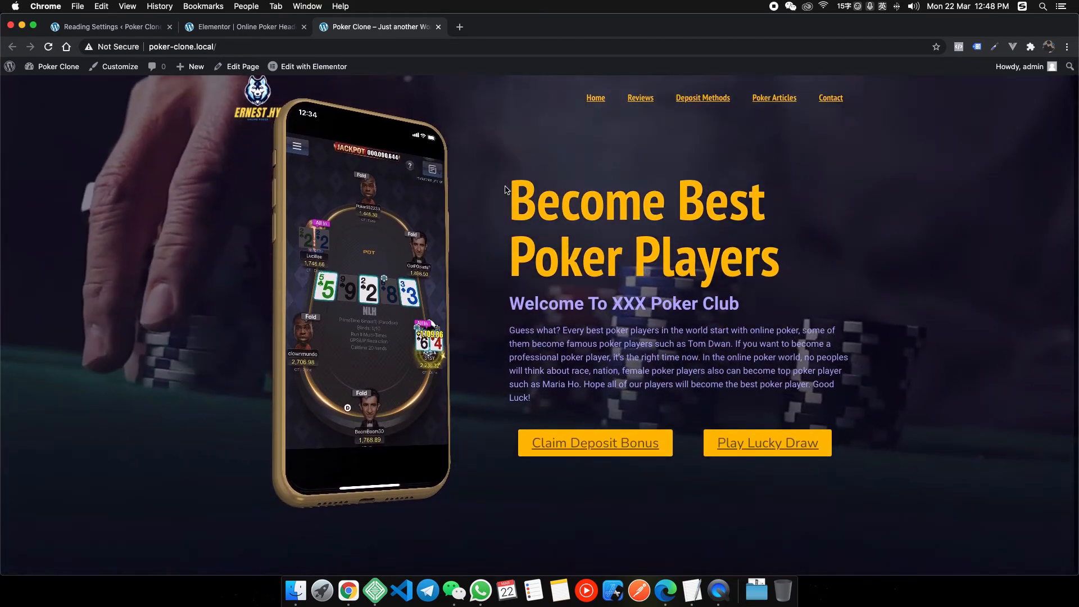
{"action": "scroll", "coordinate": [506, 189], "scroll_direction": "up", "scroll_amount": 1}
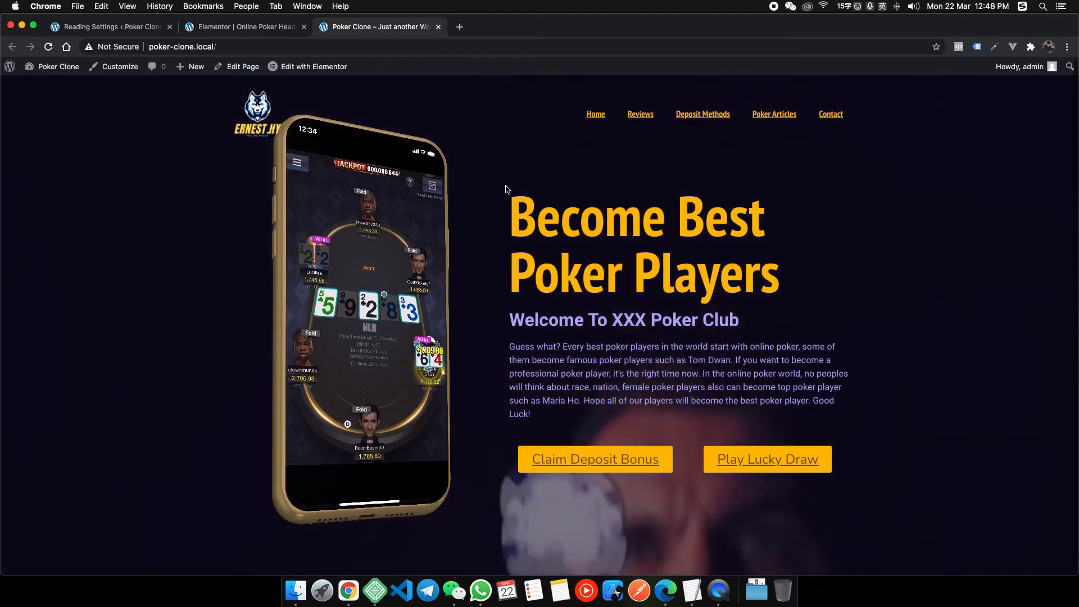
{"action": "scroll", "coordinate": [506, 190], "scroll_direction": "down", "scroll_amount": 1}
{"action": "scroll", "coordinate": [510, 187], "scroll_direction": "up", "scroll_amount": 1}
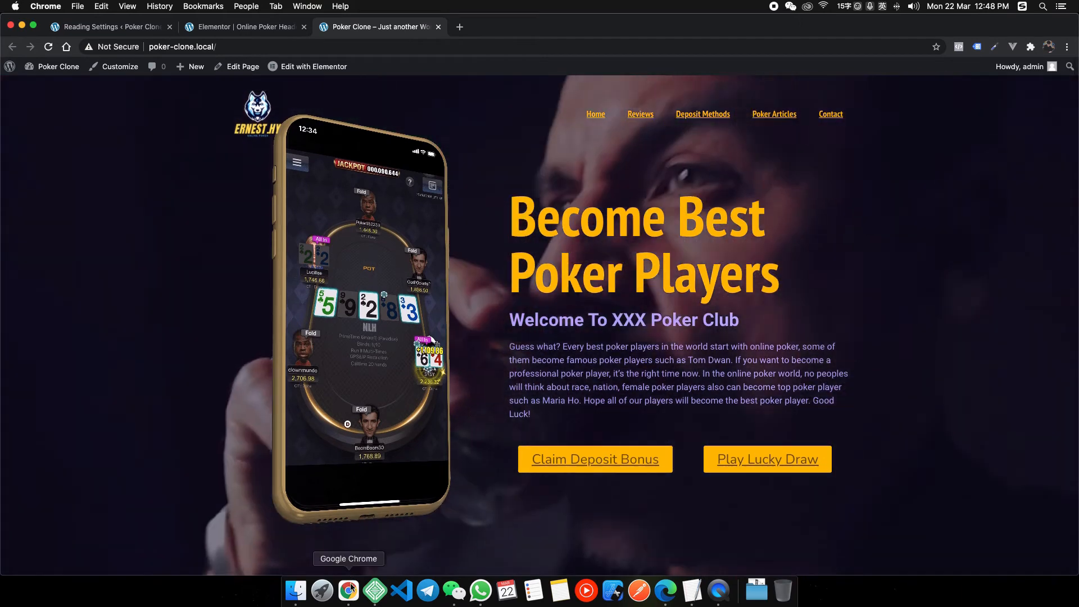
{"action": "right_click", "coordinate": [349, 590]}
{"action": "left_click", "coordinate": [394, 446]}
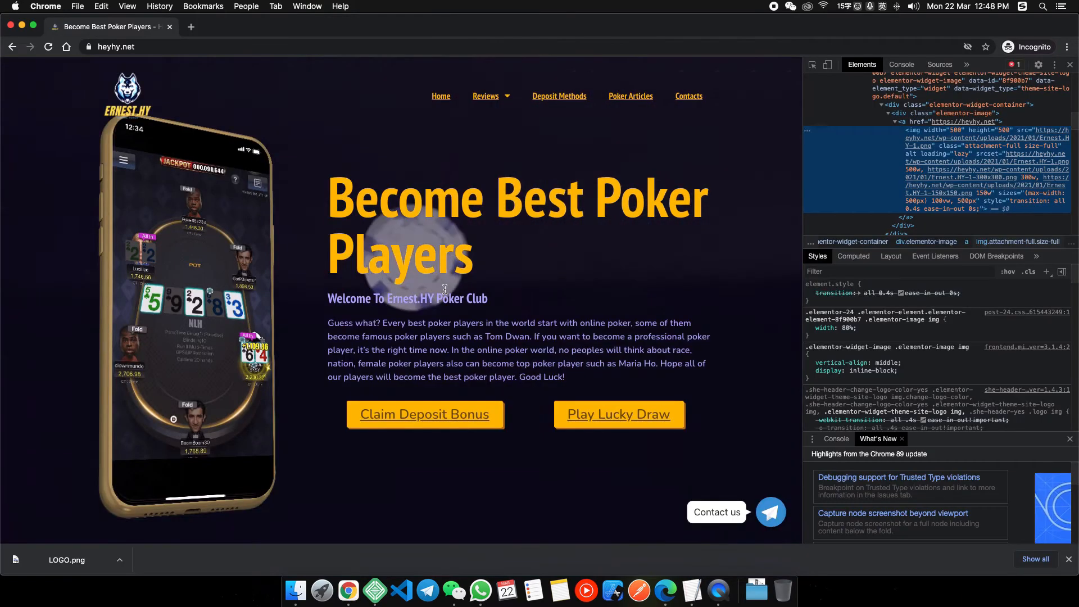
{"action": "scroll", "coordinate": [445, 289], "scroll_direction": "down", "scroll_amount": 10}
{"action": "scroll", "coordinate": [351, 273], "scroll_direction": "up", "scroll_amount": 2}
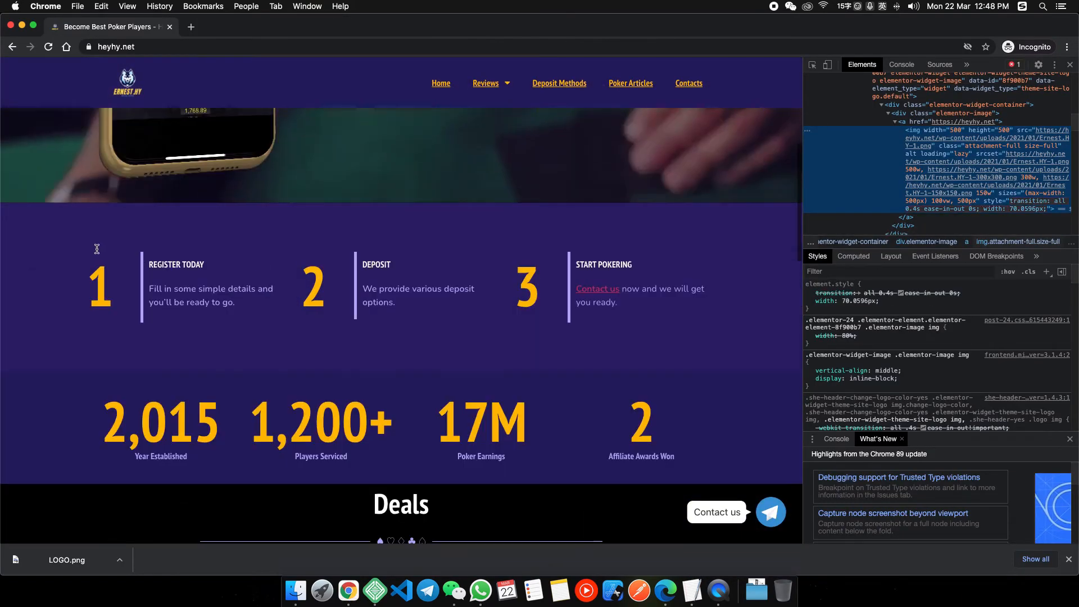
Highlight the REGISTER TODAY step text, then return to the Poker Clone homepage window.
{"action": "left_click", "coordinate": [523, 284]}
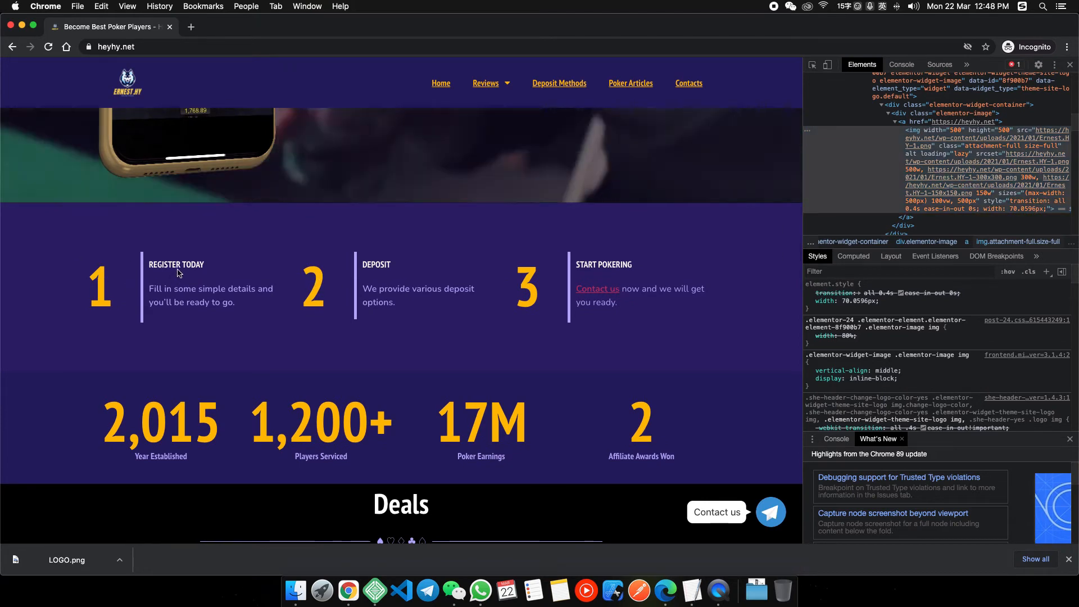
{"action": "left_click_drag", "start_coordinate": [149, 265], "coordinate": [250, 291]}
{"action": "left_click", "coordinate": [196, 279]}
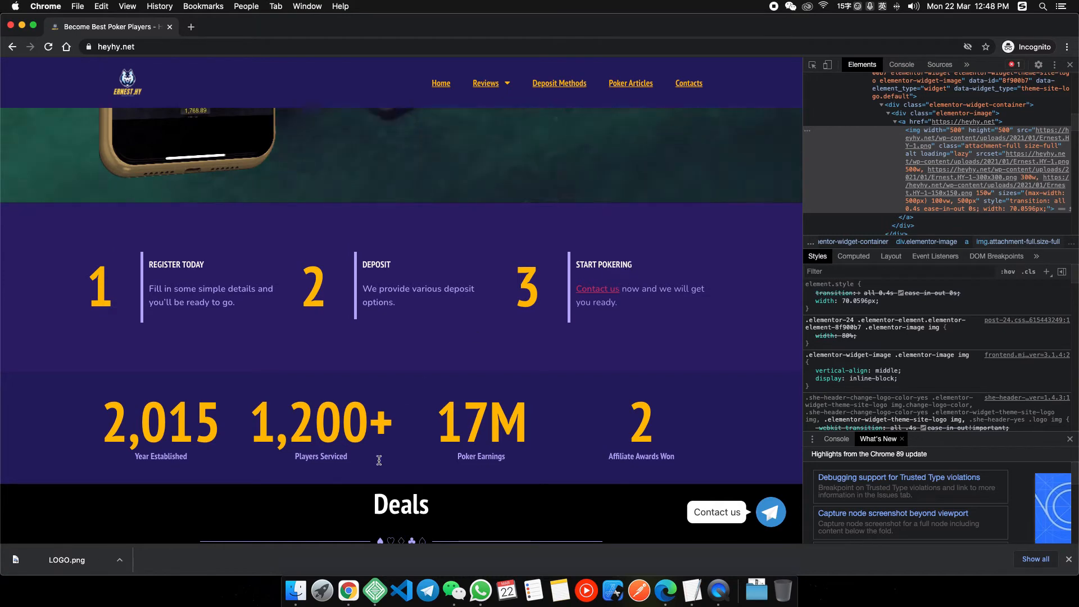
{"action": "right_click", "coordinate": [349, 590]}
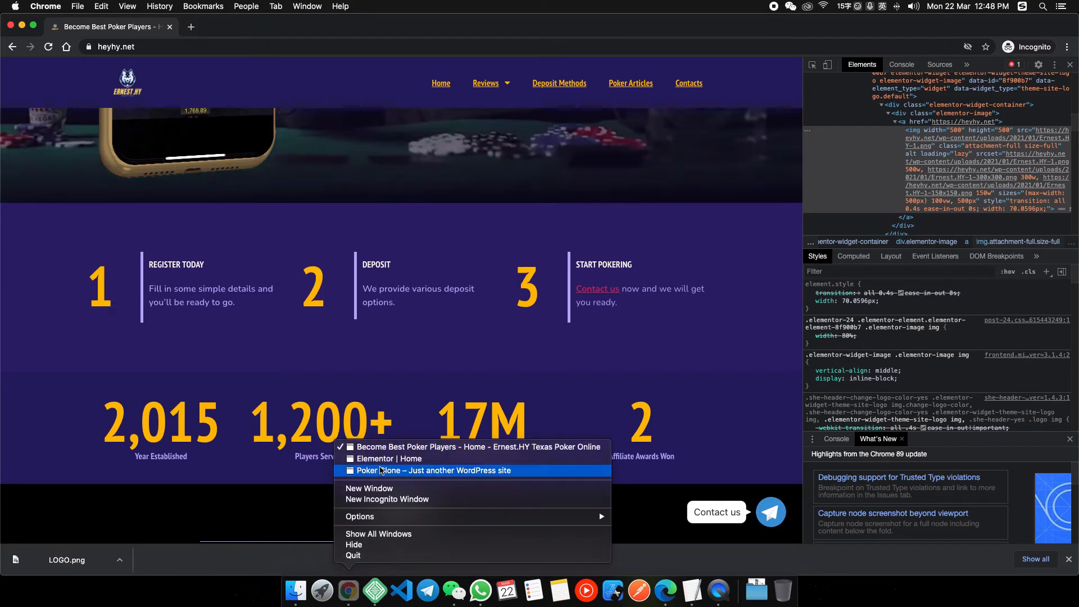
{"action": "left_click", "coordinate": [383, 471]}
{"action": "mouse_move", "coordinate": [289, 72]}
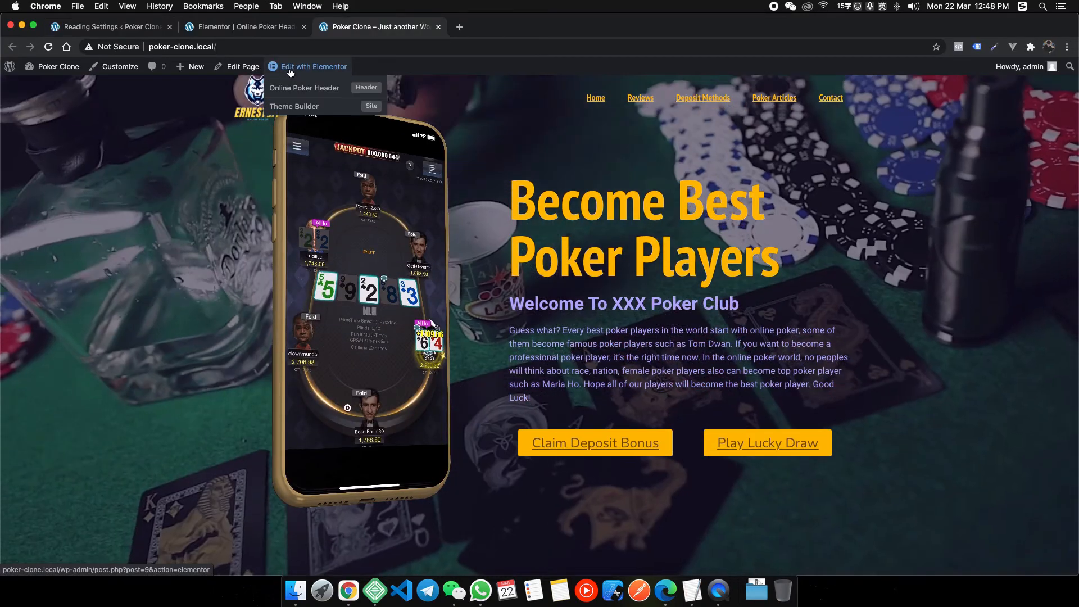
{"action": "left_click", "coordinate": [326, 84]}
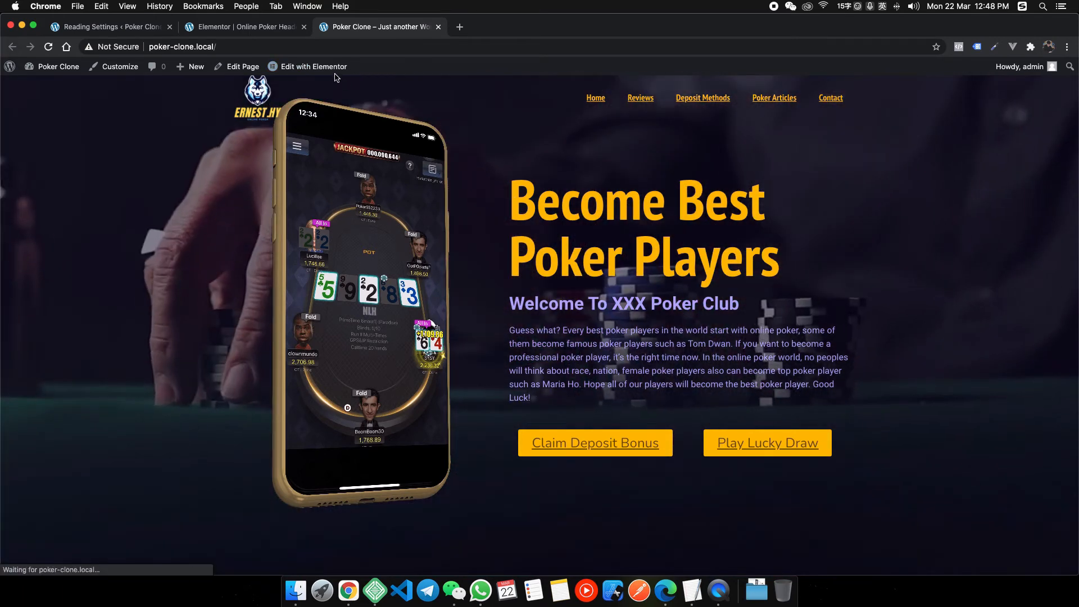
{"action": "mouse_move", "coordinate": [335, 70]}
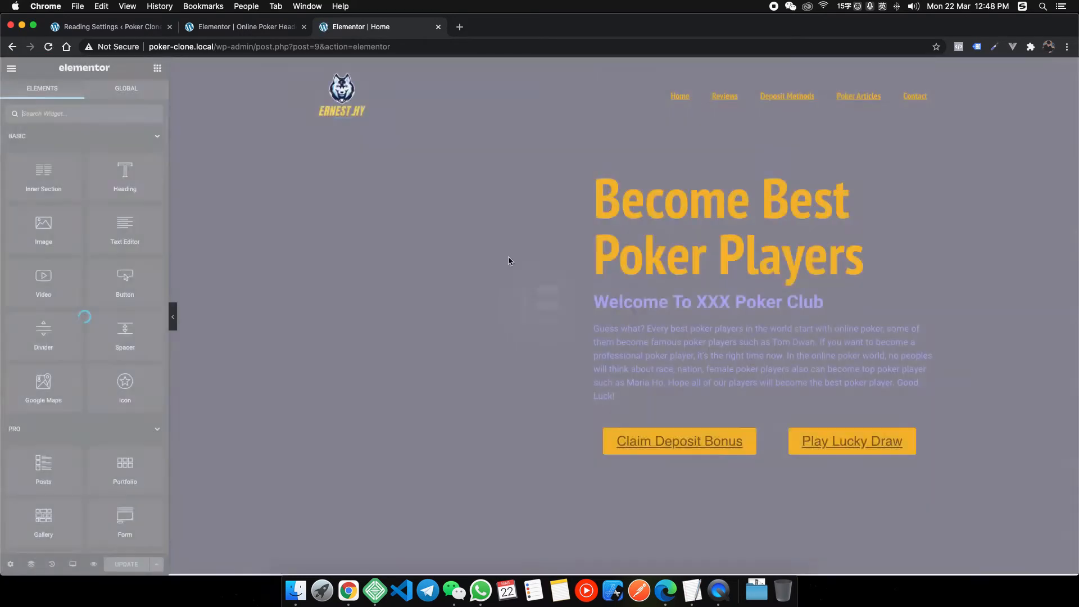
{"action": "scroll", "coordinate": [494, 441], "scroll_direction": "down", "scroll_amount": 3}
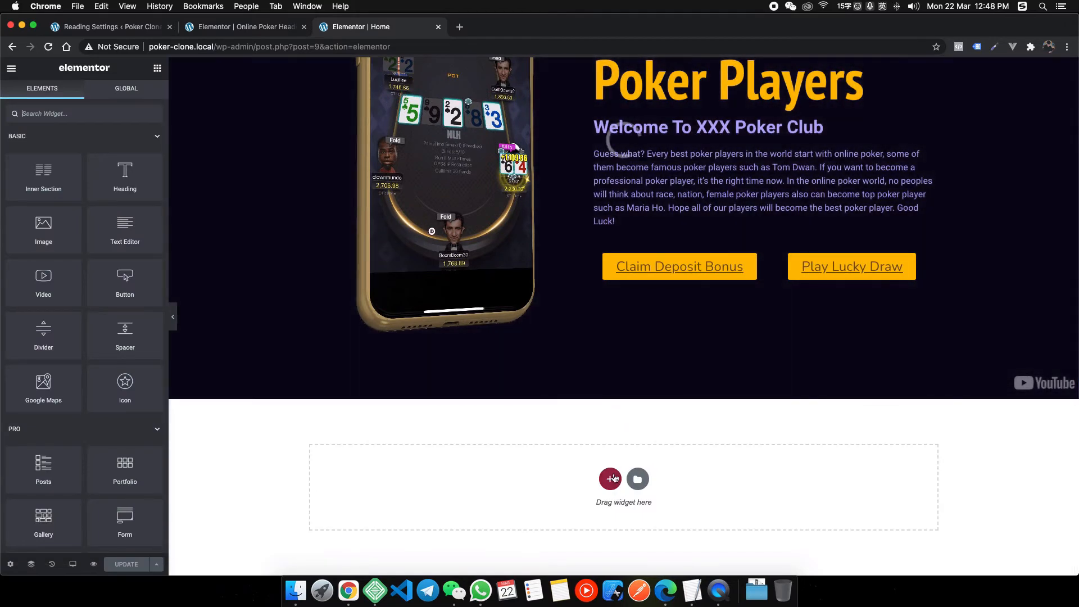
{"action": "left_click", "coordinate": [613, 477]}
{"action": "left_click", "coordinate": [471, 507]}
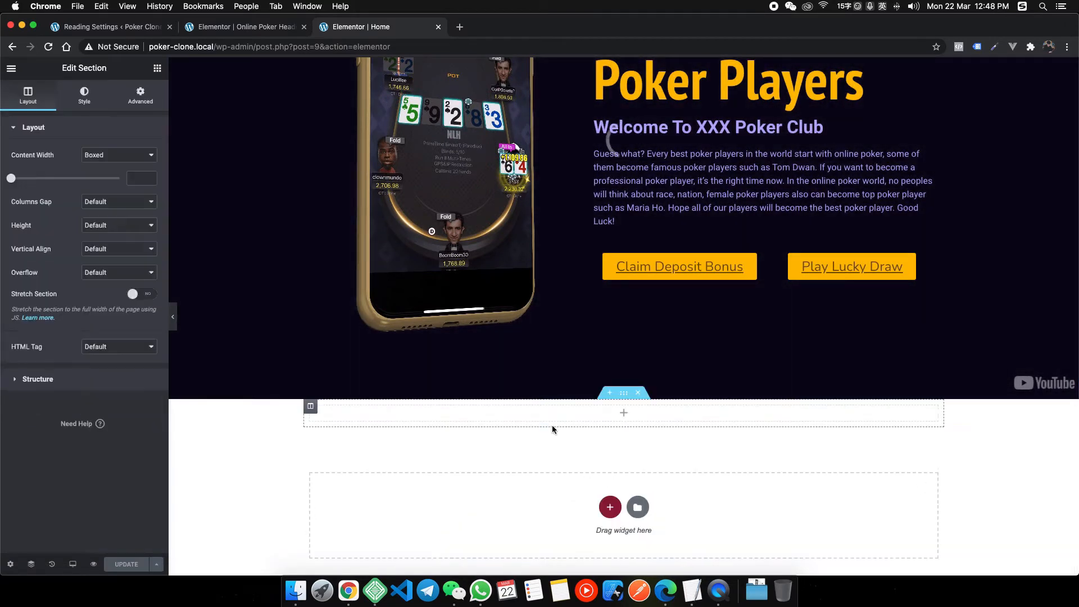
{"action": "right_click", "coordinate": [348, 590]}
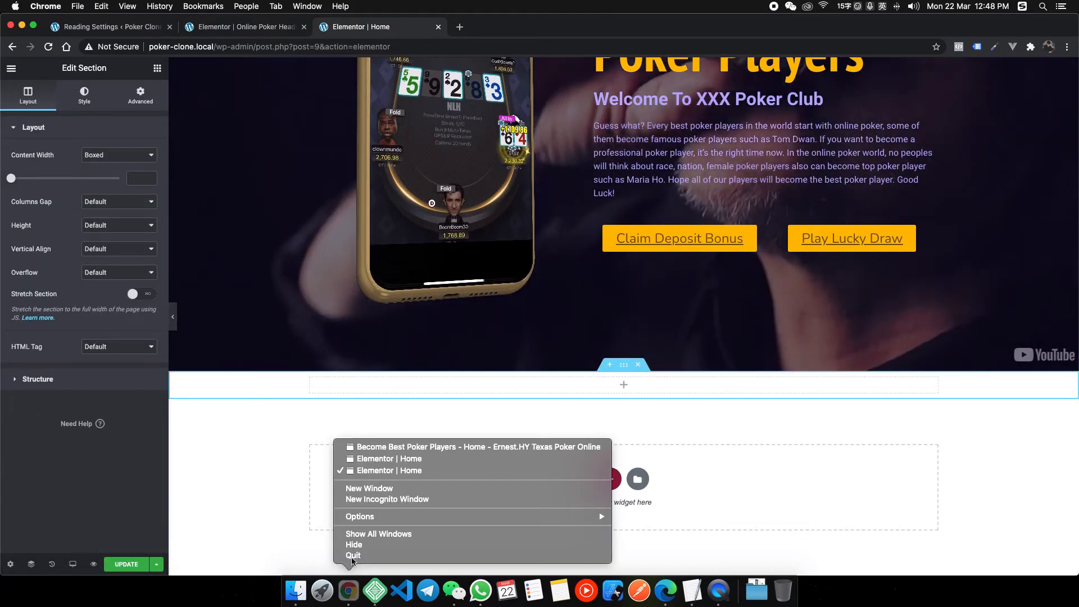
{"action": "left_click", "coordinate": [404, 446]}
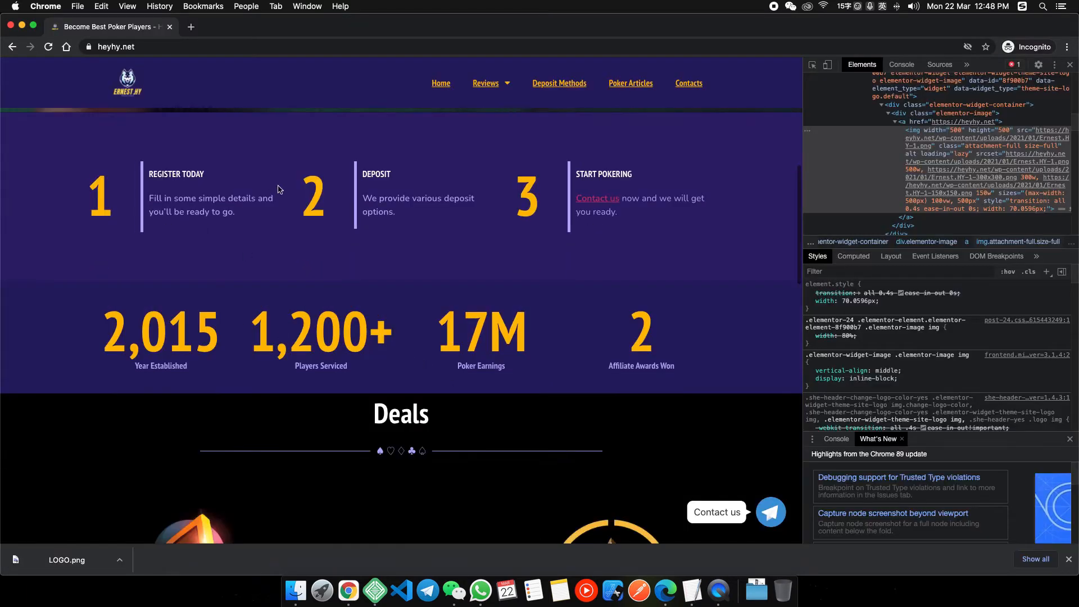
{"action": "scroll", "coordinate": [349, 299], "scroll_direction": "down", "scroll_amount": 7}
{"action": "scroll", "coordinate": [416, 315], "scroll_direction": "up", "scroll_amount": 15}
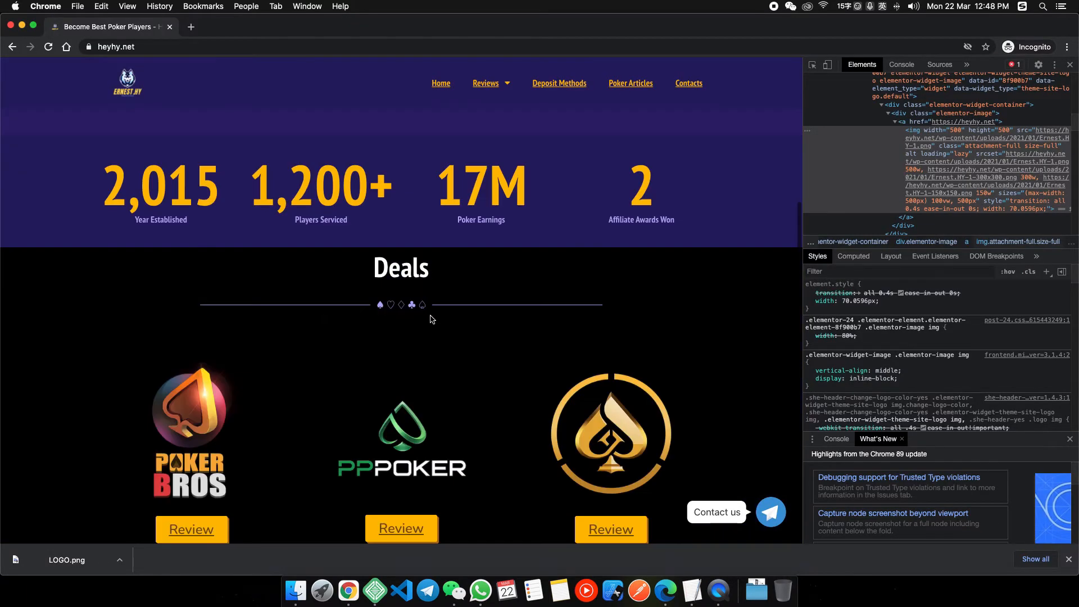
{"action": "scroll", "coordinate": [430, 317], "scroll_direction": "down", "scroll_amount": 7}
{"action": "scroll", "coordinate": [428, 310], "scroll_direction": "up", "scroll_amount": 4}
{"action": "scroll", "coordinate": [428, 315], "scroll_direction": "down", "scroll_amount": 9}
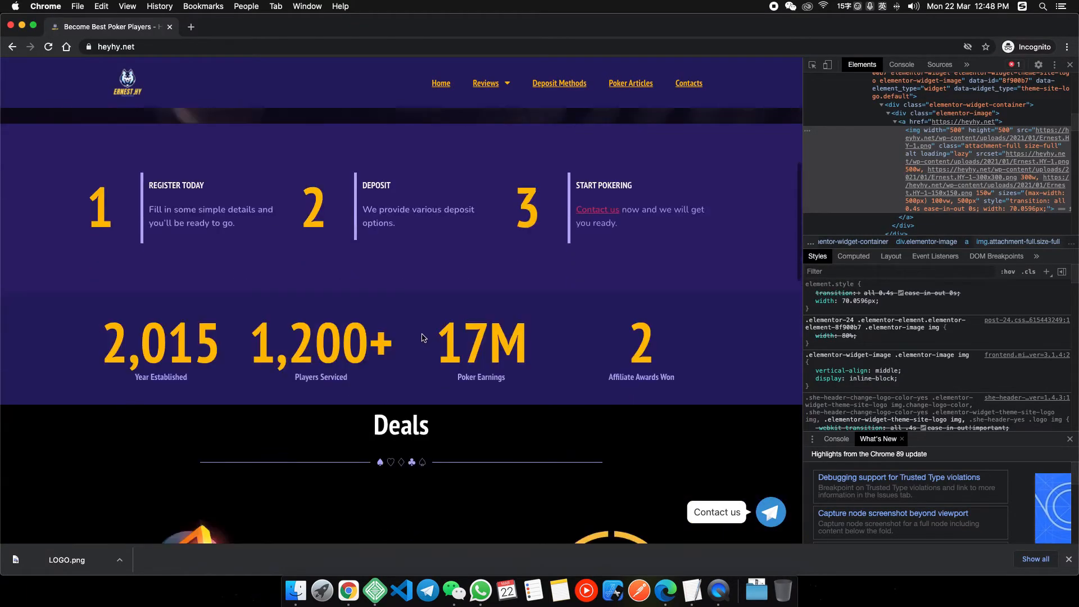
{"action": "scroll", "coordinate": [431, 355], "scroll_direction": "down", "scroll_amount": 7}
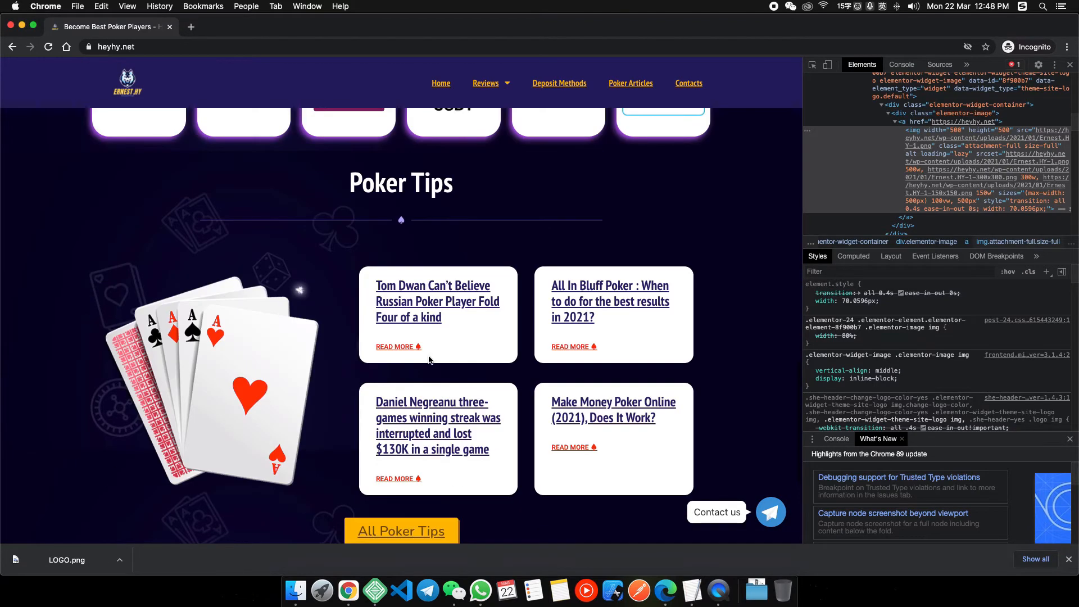
{"action": "scroll", "coordinate": [400, 432], "scroll_direction": "up", "scroll_amount": 1}
{"action": "right_click", "coordinate": [358, 590]}
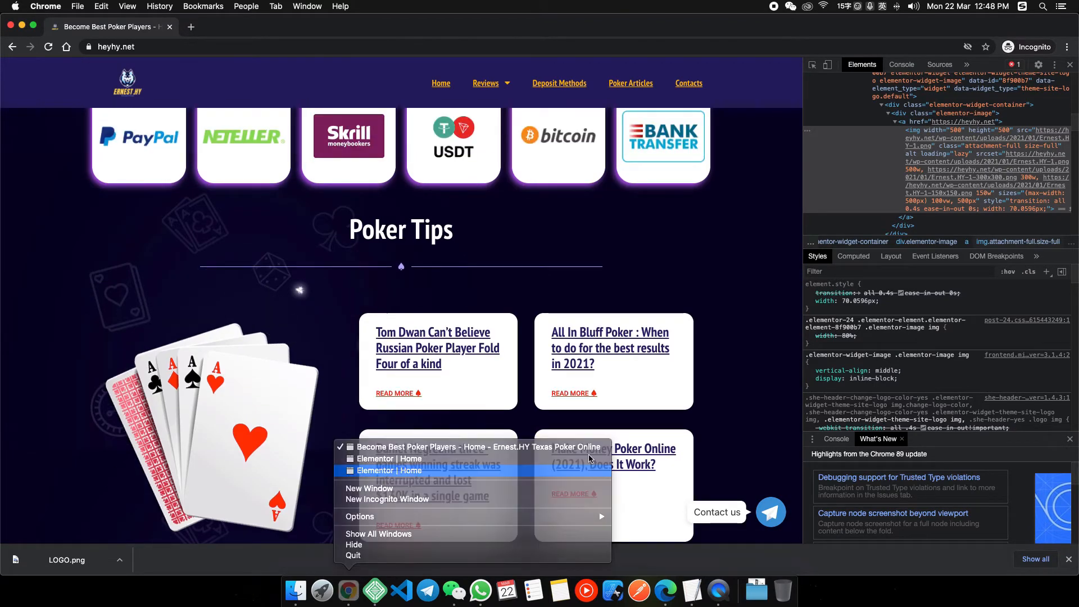
{"action": "left_click", "coordinate": [383, 472]}
{"action": "right_click", "coordinate": [622, 374]}
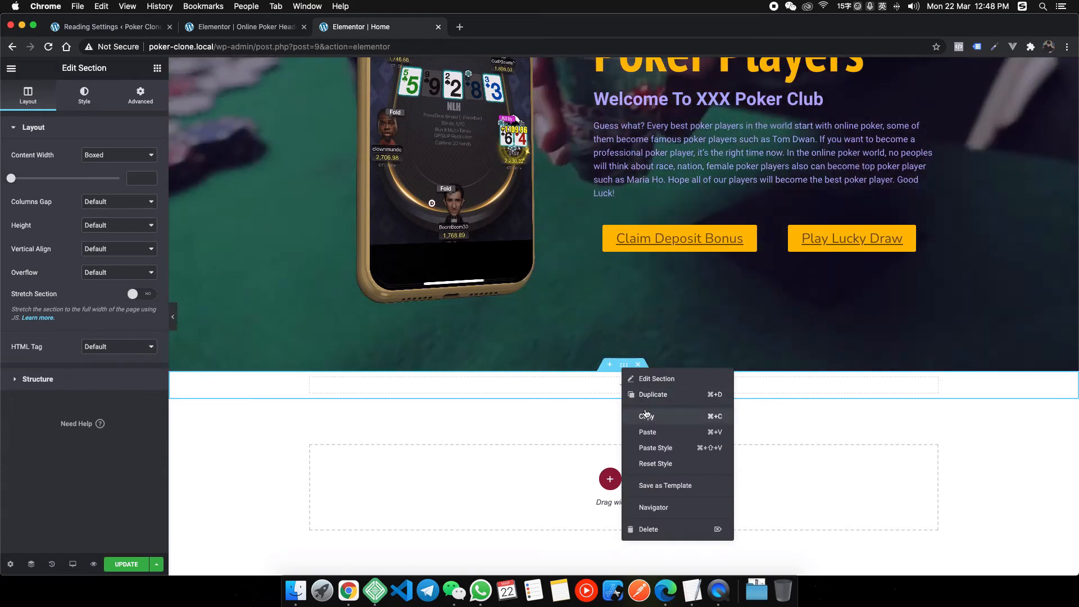
Duplicate the empty section until four empty sections sit below the hero.
{"action": "left_click", "coordinate": [632, 401]}
{"action": "right_click", "coordinate": [630, 404]}
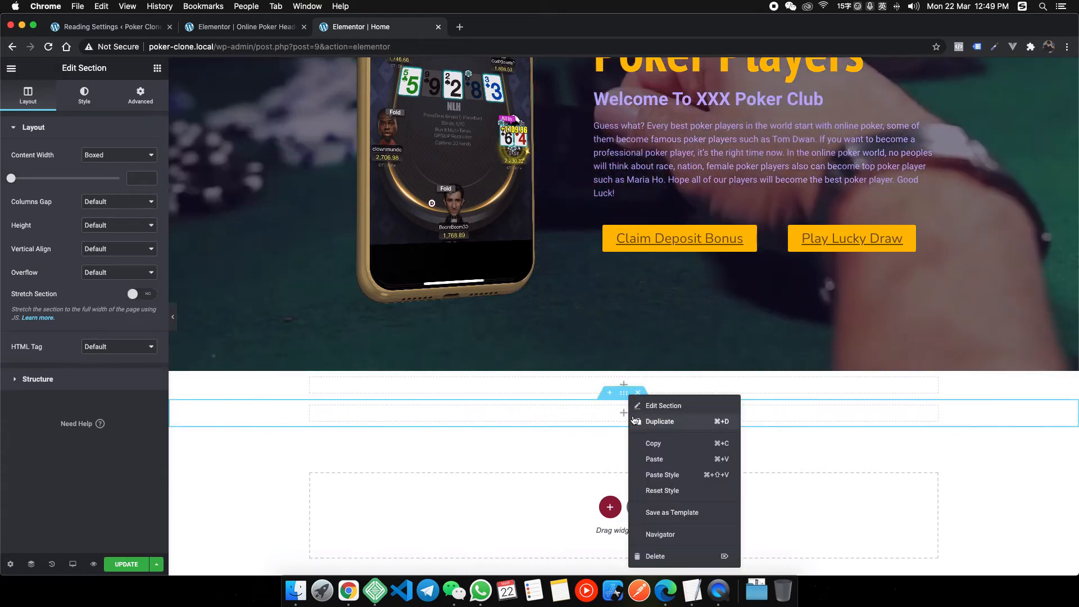
{"action": "left_click", "coordinate": [655, 428]}
{"action": "right_click", "coordinate": [624, 420]}
{"action": "left_click", "coordinate": [654, 429]}
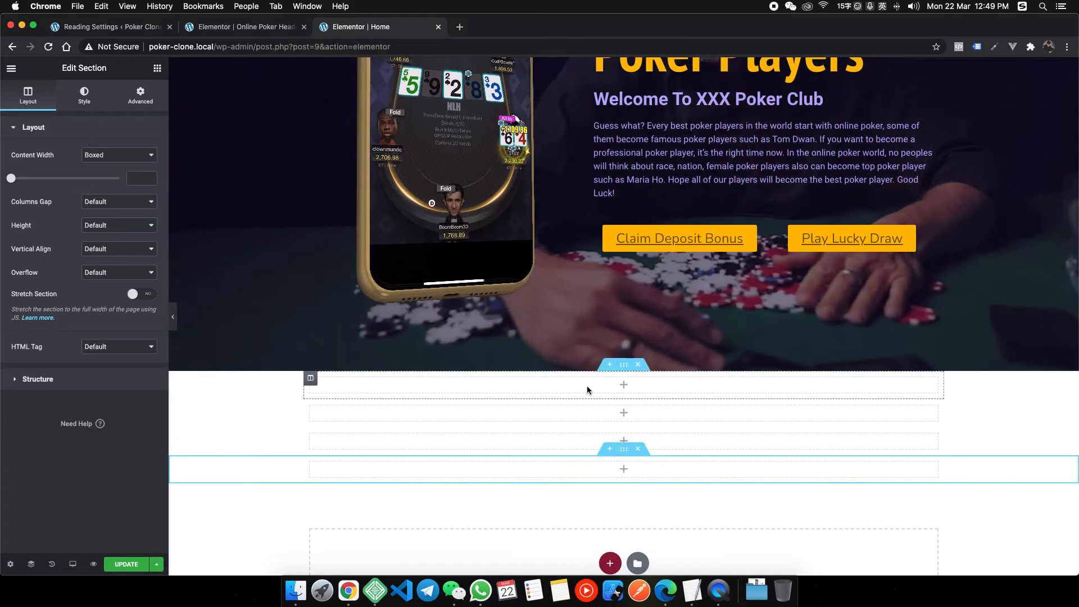
Duplicate the top section's column twice so it has three columns.
{"action": "right_click", "coordinate": [309, 380]}
{"action": "left_click", "coordinate": [418, 404]}
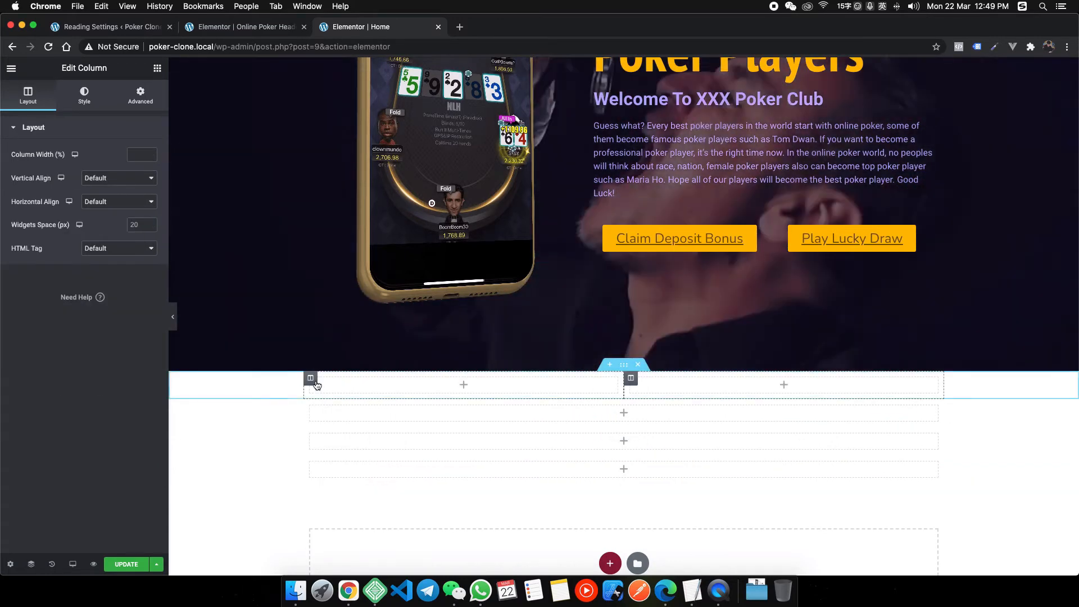
{"action": "right_click", "coordinate": [311, 379]}
{"action": "key", "text": "super+d"}
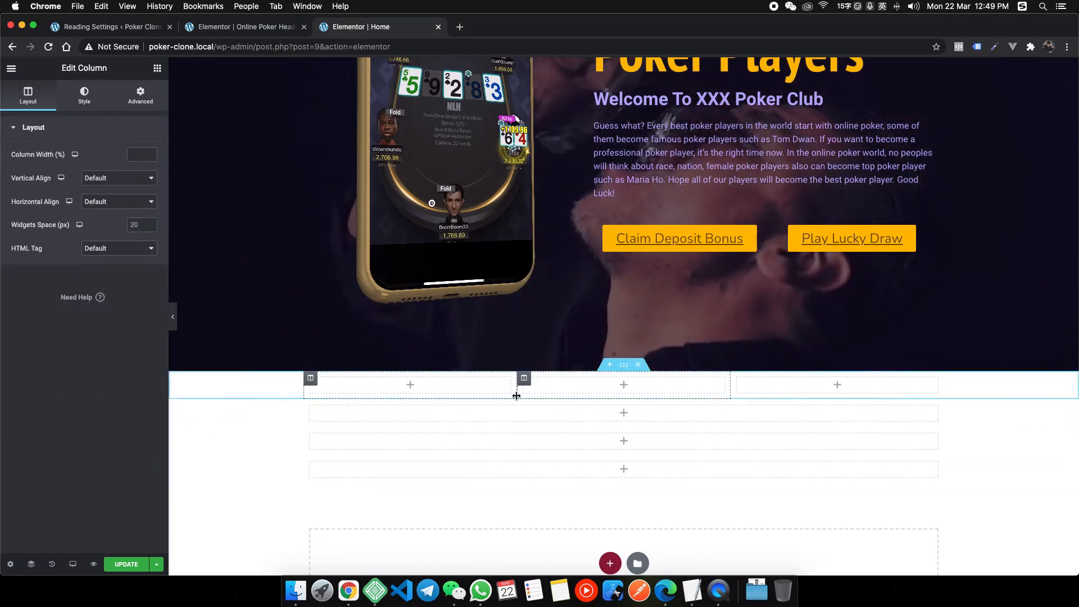
Switch to the heyhy.net reference window and scroll through it.
{"action": "right_click", "coordinate": [348, 590]}
{"action": "left_click", "coordinate": [428, 448]}
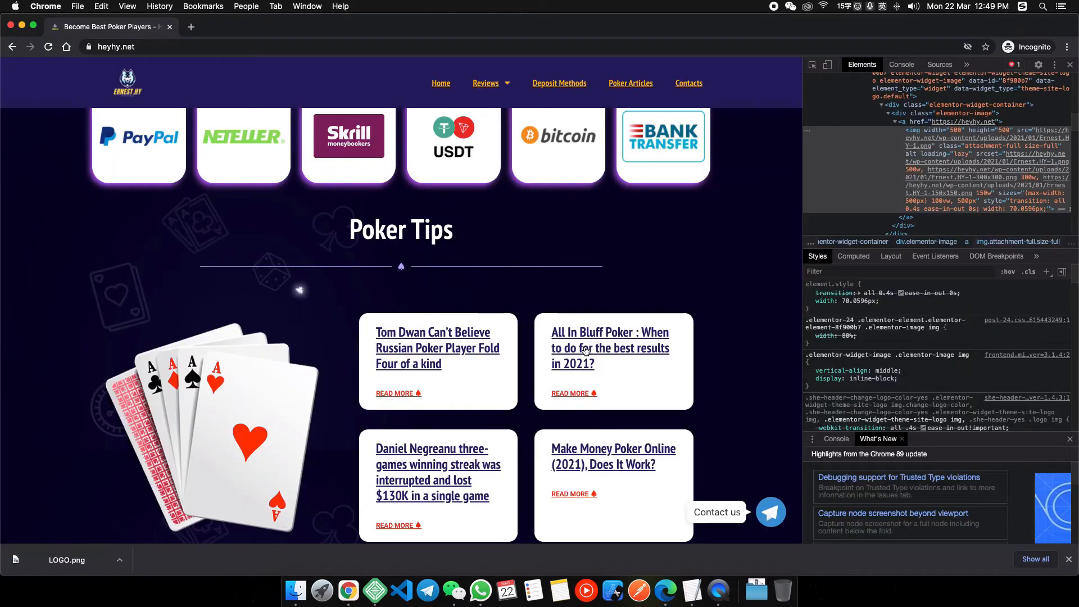
{"action": "scroll", "coordinate": [585, 352], "scroll_direction": "down", "scroll_amount": 1}
{"action": "scroll", "coordinate": [509, 354], "scroll_direction": "up", "scroll_amount": 10}
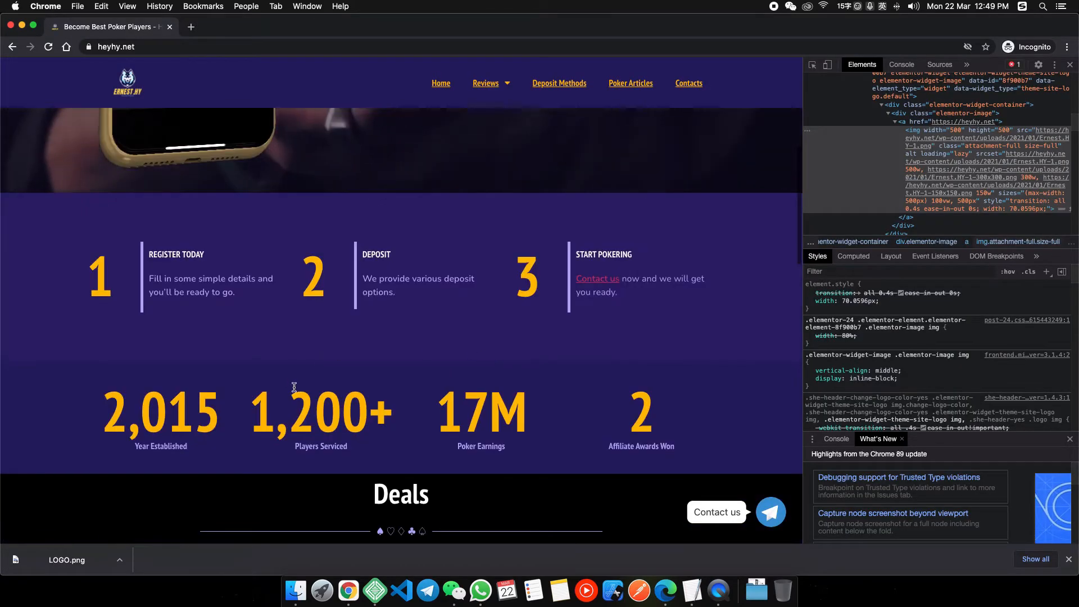
Review the reference site's four stats figures, then return to the Elementor editor.
{"action": "left_click_drag", "start_coordinate": [138, 413], "coordinate": [557, 412]}
{"action": "left_click", "coordinate": [557, 413]}
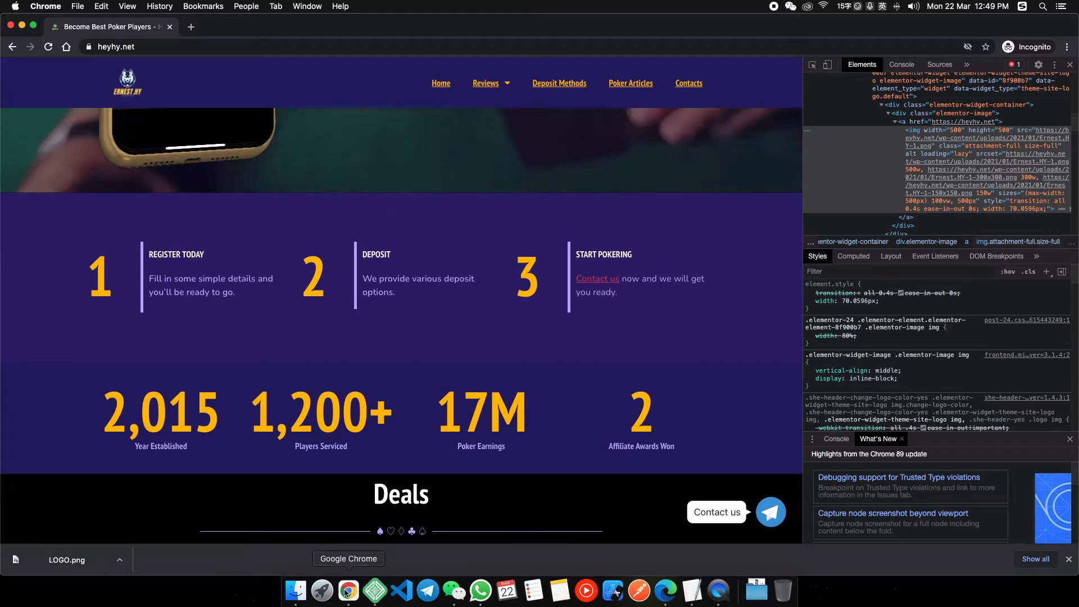
{"action": "right_click", "coordinate": [355, 592]}
{"action": "left_click", "coordinate": [427, 471]}
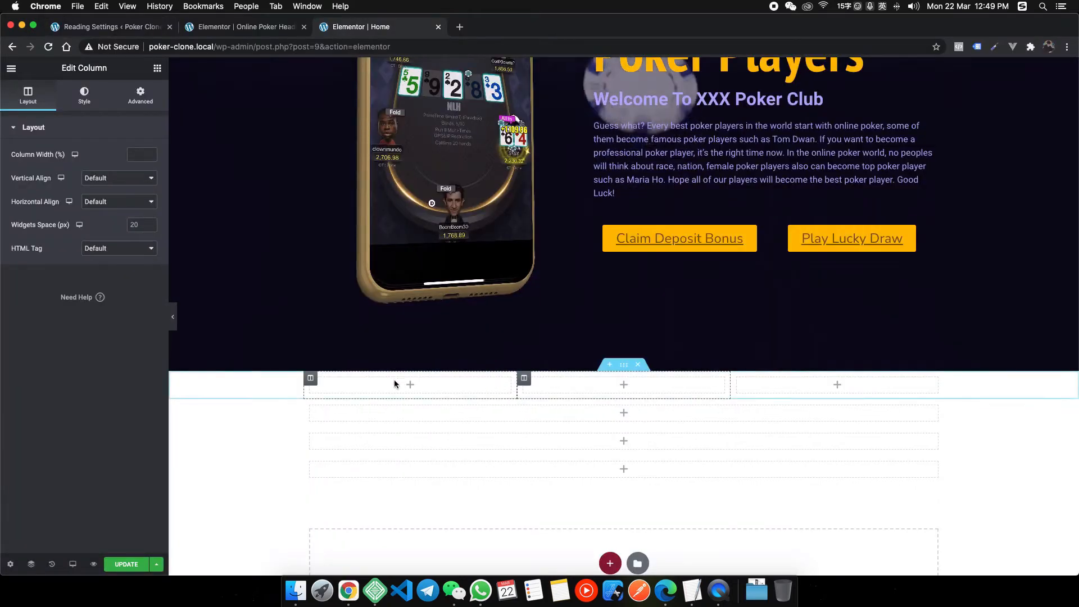
{"action": "scroll", "coordinate": [395, 385], "scroll_direction": "down", "scroll_amount": 3}
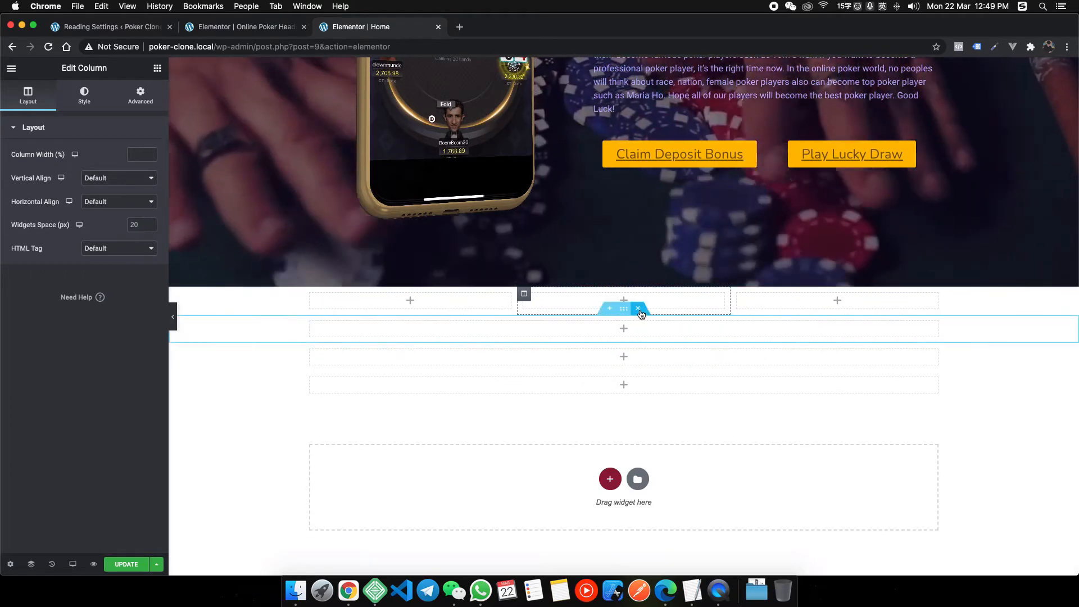
{"action": "scroll", "coordinate": [641, 314], "scroll_direction": "up", "scroll_amount": 1}
Duplicate the second section's column until that row has four columns.
{"action": "right_click", "coordinate": [627, 311]}
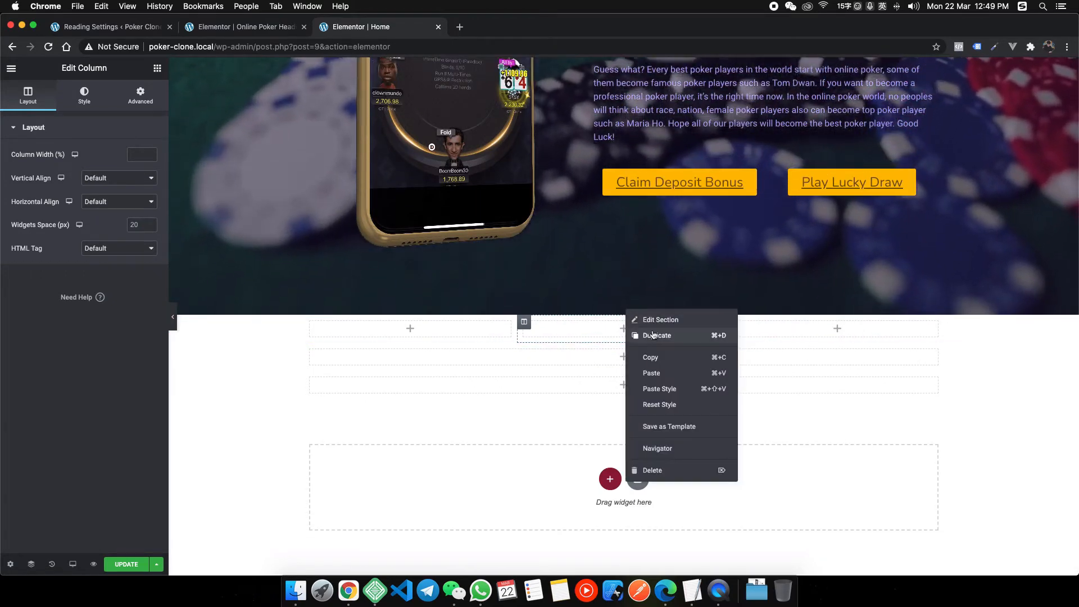
{"action": "left_click", "coordinate": [652, 335]}
{"action": "right_click", "coordinate": [743, 324]}
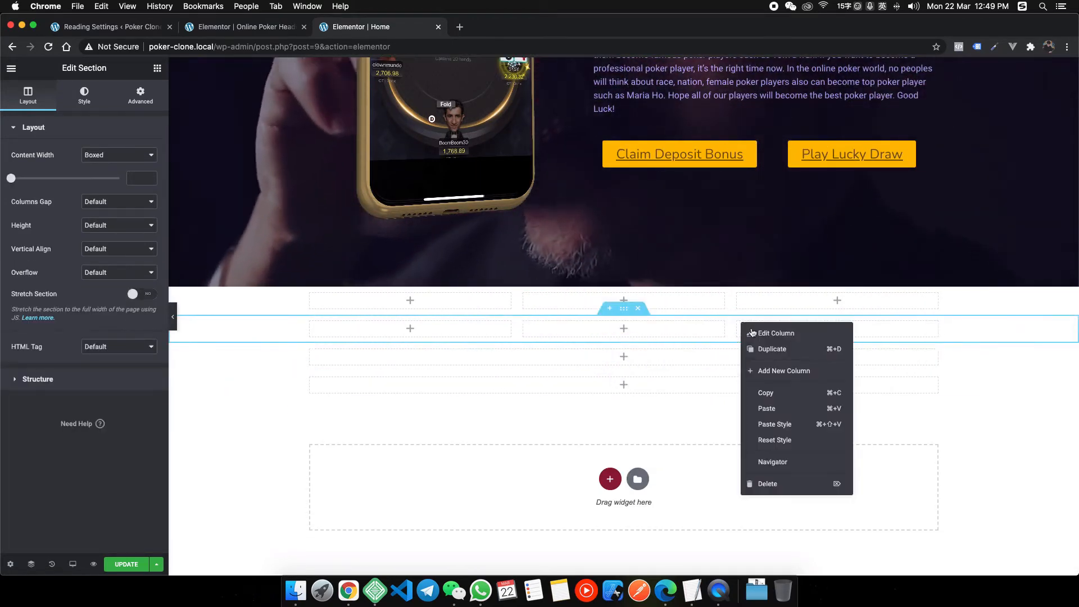
{"action": "left_click", "coordinate": [766, 349]}
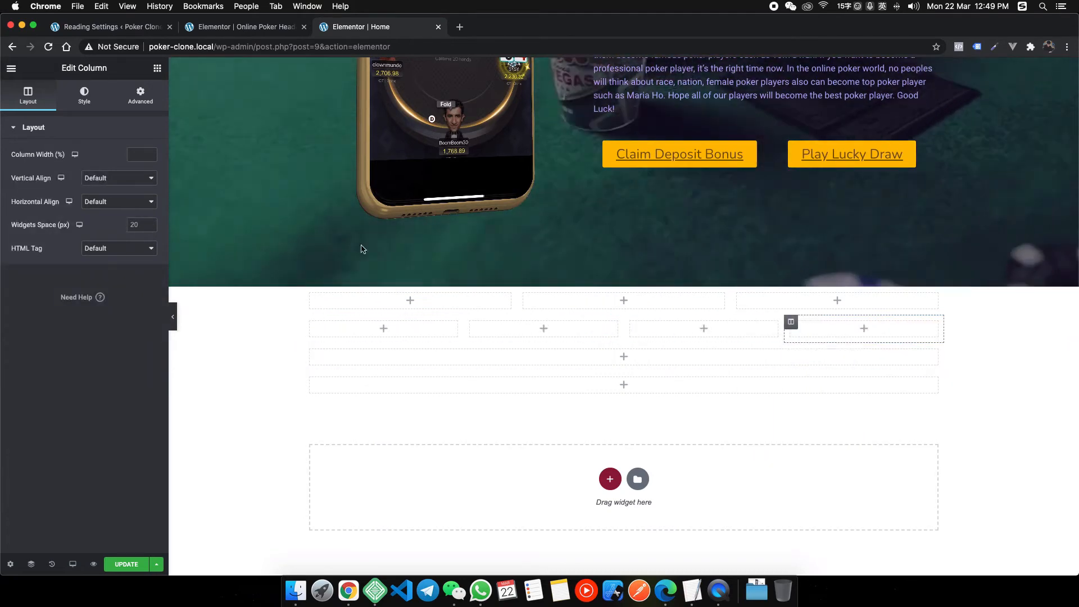
{"action": "right_click", "coordinate": [348, 590]}
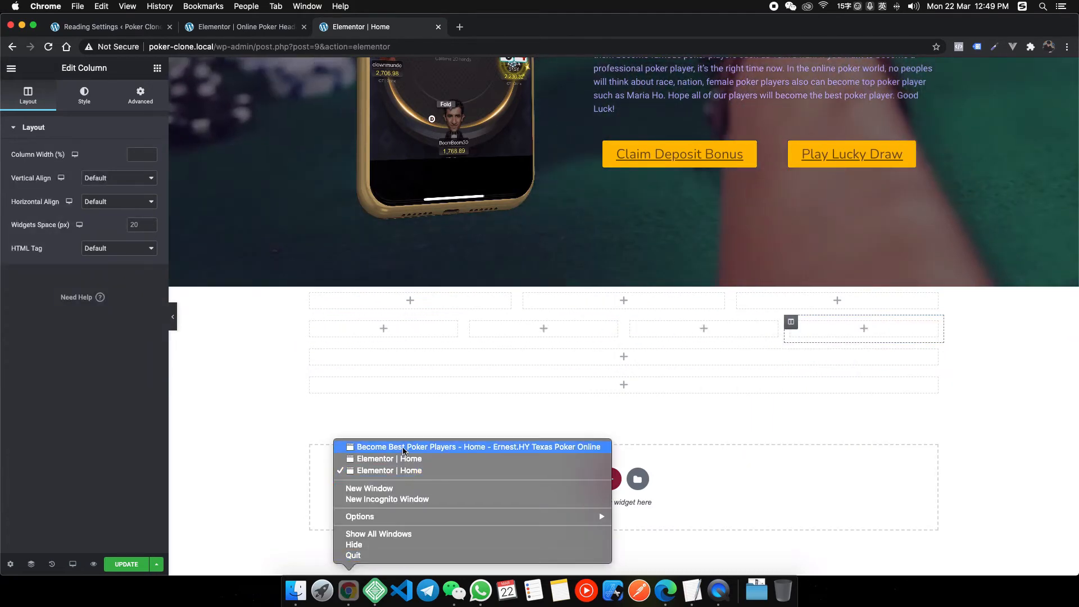
{"action": "left_click", "coordinate": [427, 447]}
{"action": "scroll", "coordinate": [507, 418], "scroll_direction": "down", "scroll_amount": 5}
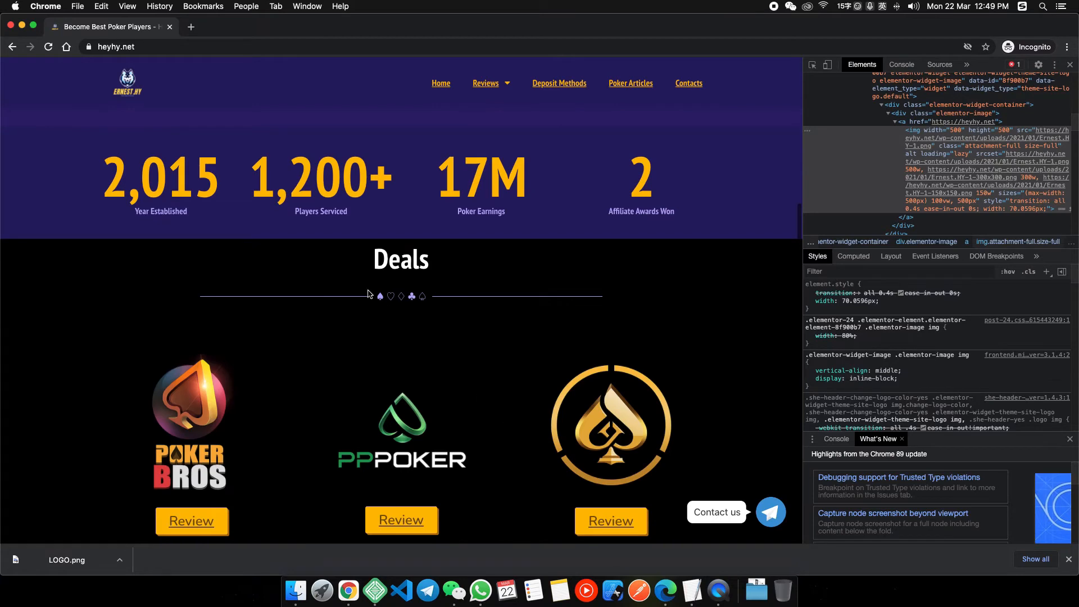
{"action": "scroll", "coordinate": [369, 269], "scroll_direction": "down", "scroll_amount": 1}
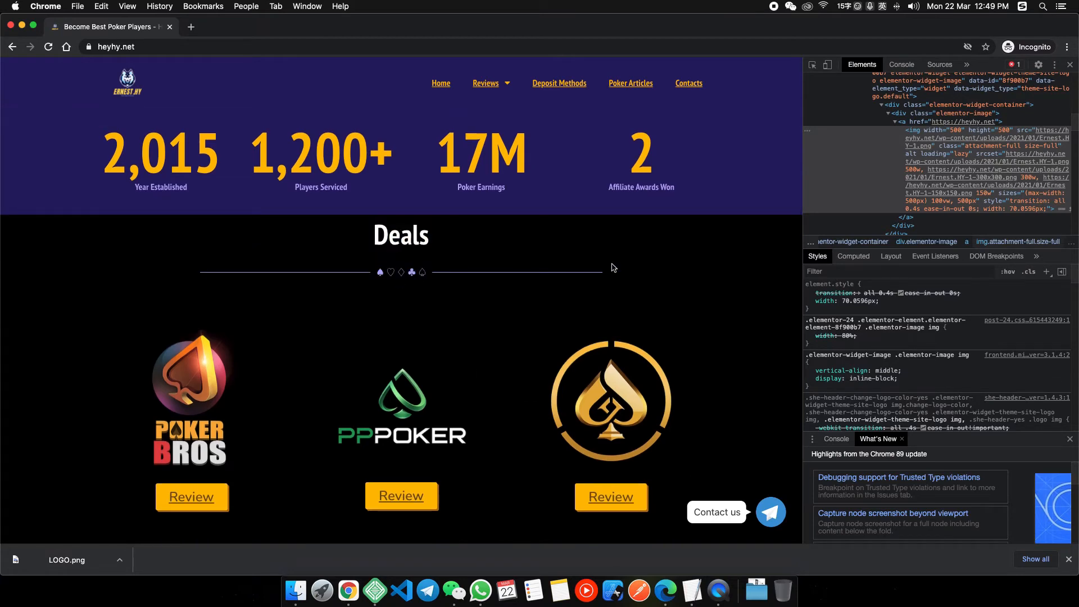
{"action": "scroll", "coordinate": [388, 315], "scroll_direction": "down", "scroll_amount": 4}
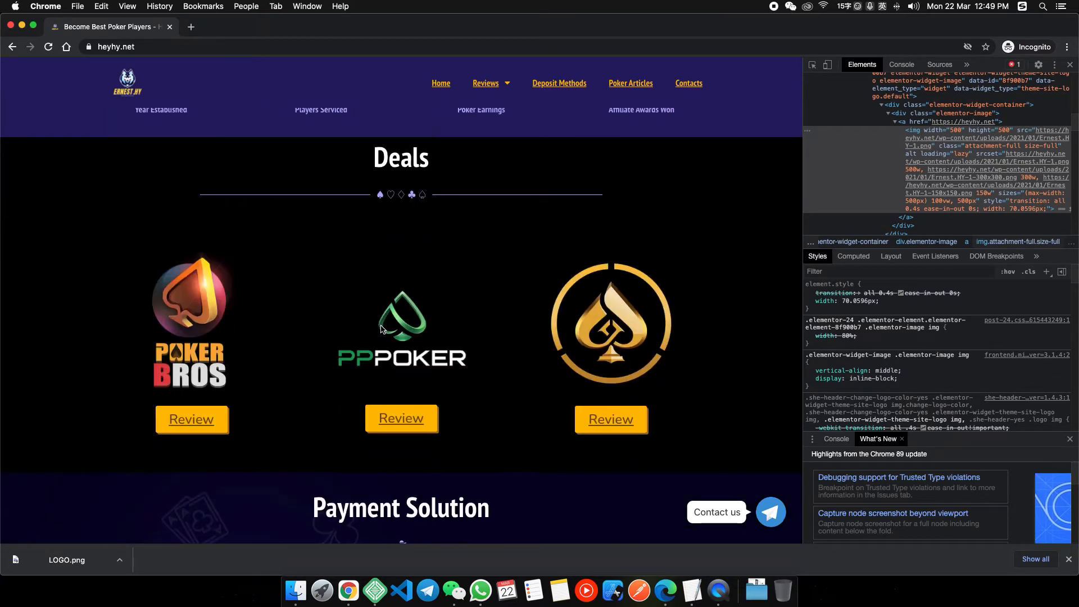
{"action": "scroll", "coordinate": [398, 384], "scroll_direction": "up", "scroll_amount": 1}
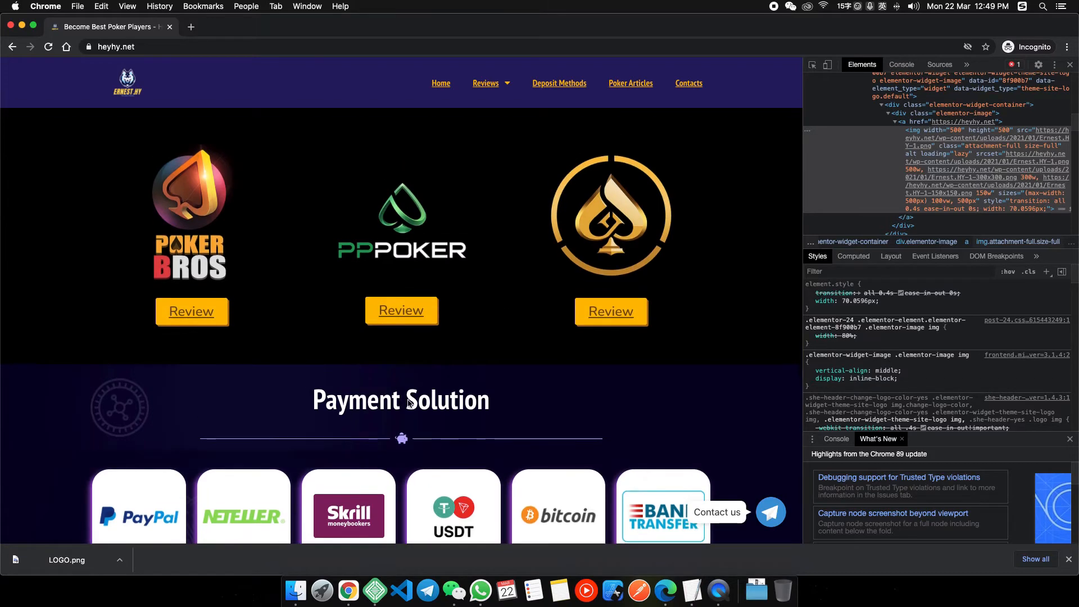
{"action": "scroll", "coordinate": [409, 403], "scroll_direction": "down", "scroll_amount": 3}
{"action": "scroll", "coordinate": [337, 359], "scroll_direction": "up", "scroll_amount": 4}
{"action": "scroll", "coordinate": [320, 385], "scroll_direction": "down", "scroll_amount": 1}
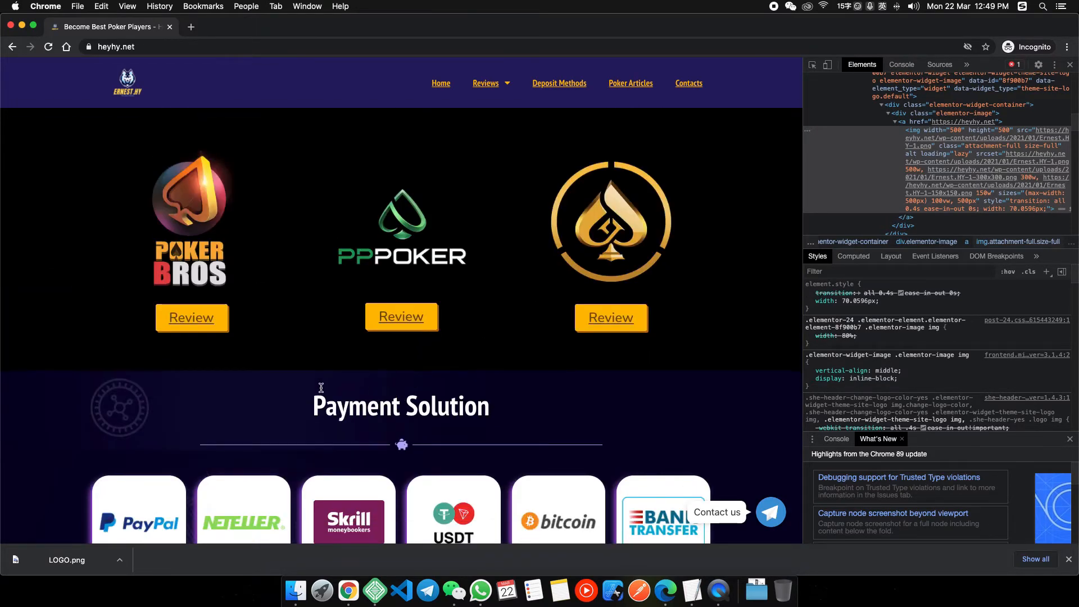
{"action": "scroll", "coordinate": [341, 390], "scroll_direction": "up", "scroll_amount": 2}
{"action": "scroll", "coordinate": [366, 392], "scroll_direction": "down", "scroll_amount": 4}
{"action": "scroll", "coordinate": [402, 390], "scroll_direction": "up", "scroll_amount": 10}
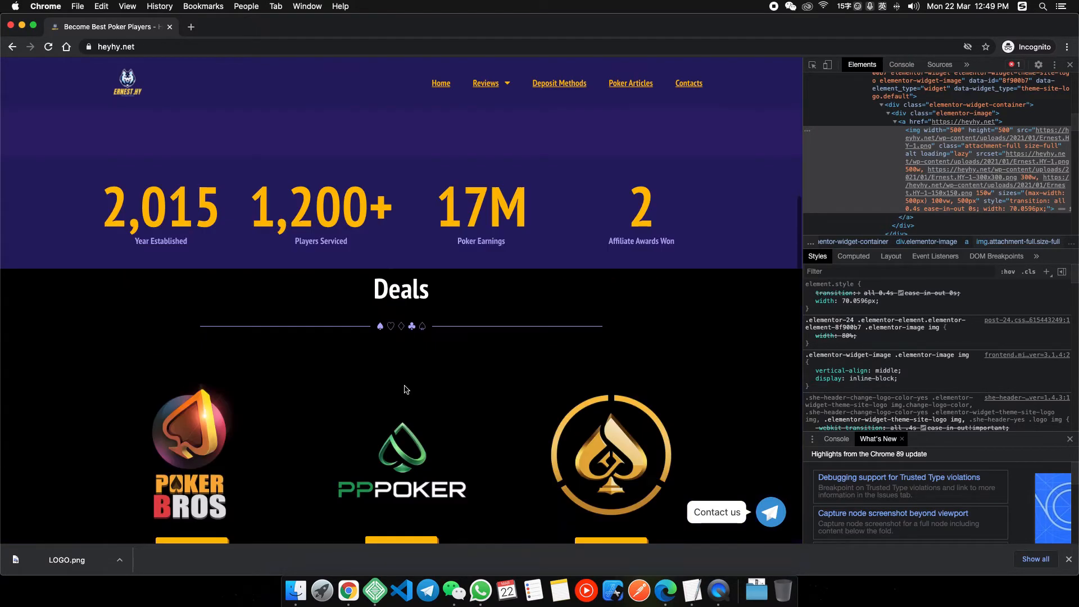
{"action": "scroll", "coordinate": [400, 395], "scroll_direction": "down", "scroll_amount": 3}
{"action": "scroll", "coordinate": [399, 395], "scroll_direction": "down", "scroll_amount": 2}
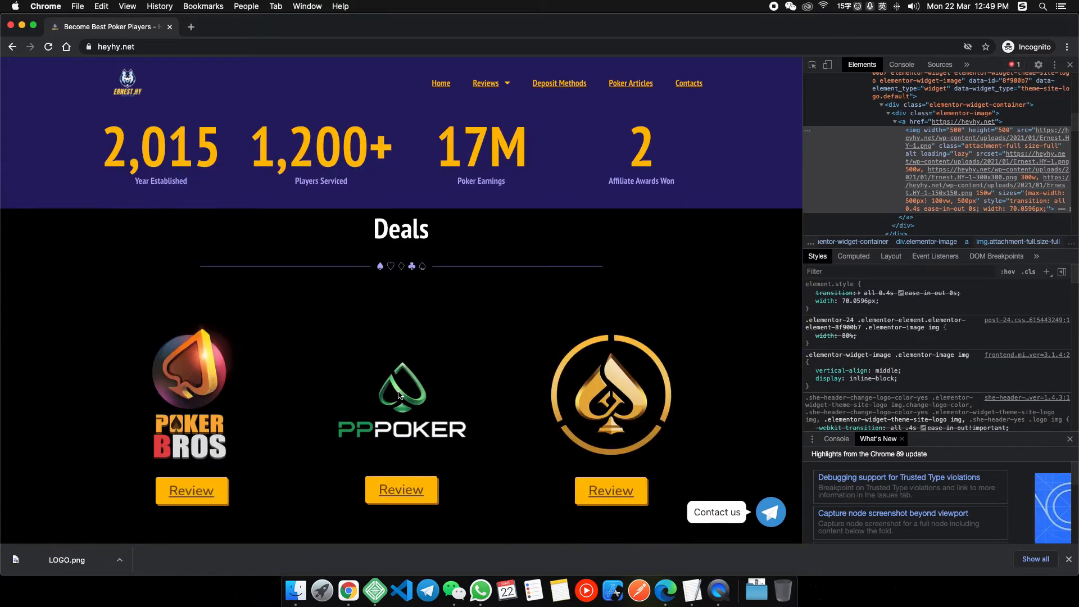
{"action": "right_click", "coordinate": [349, 590]}
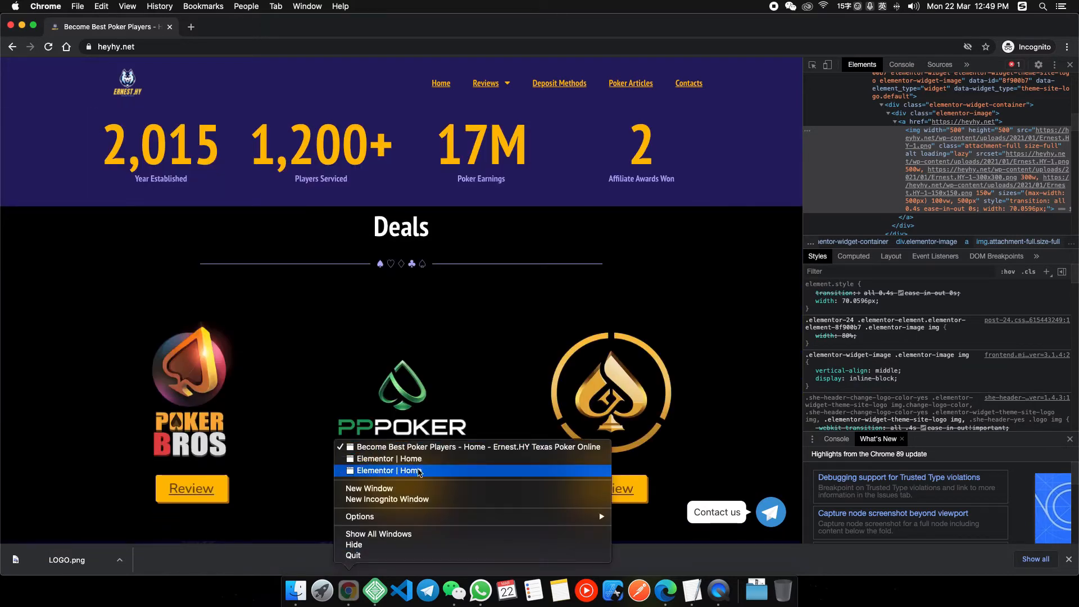
{"action": "left_click", "coordinate": [419, 471]}
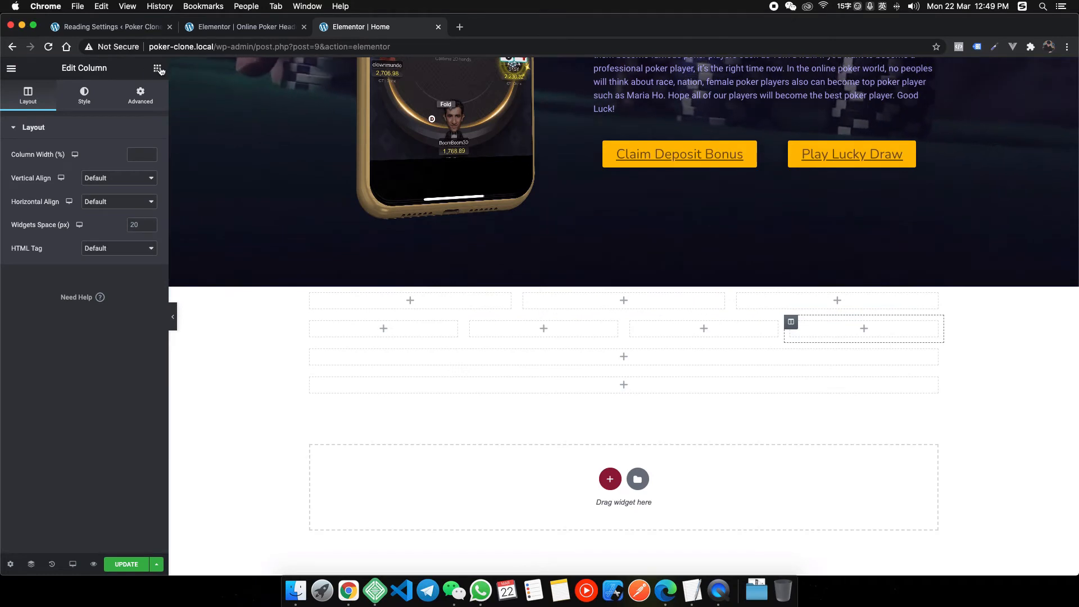
Drop a Heading widget into the third section and centre-align it.
{"action": "left_click", "coordinate": [158, 68]}
{"action": "left_click_drag", "start_coordinate": [125, 175], "coordinate": [604, 327]}
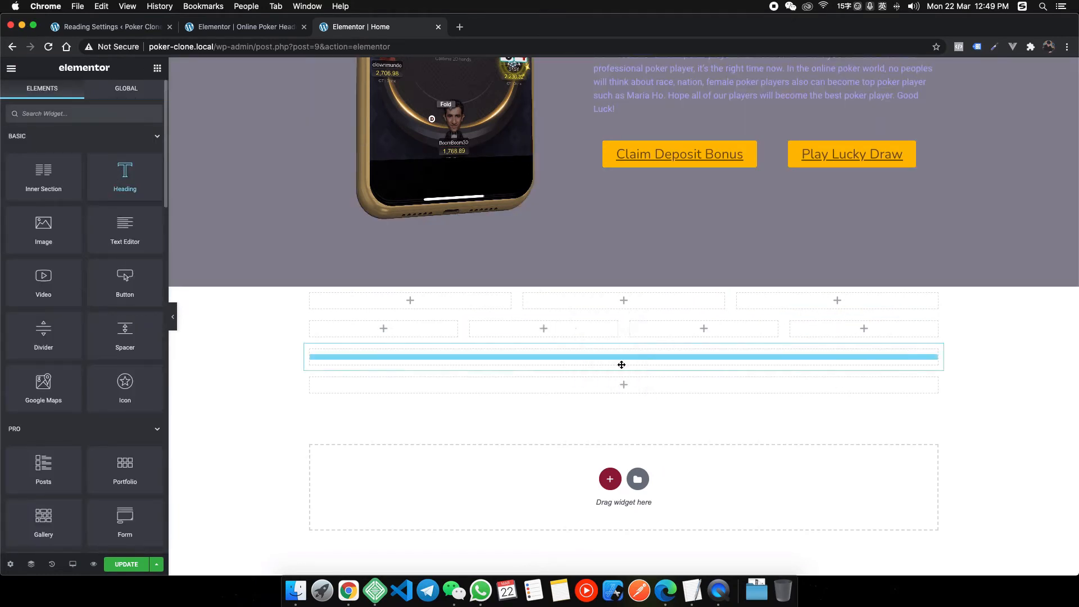
{"action": "left_click_drag", "start_coordinate": [698, 369], "coordinate": [687, 366]}
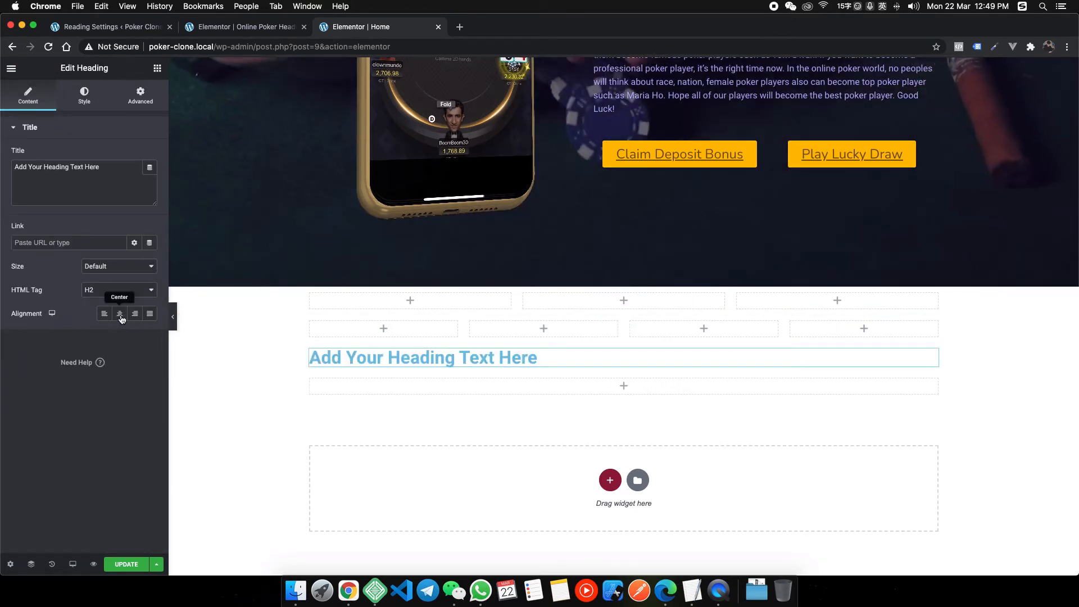
{"action": "left_click", "coordinate": [119, 313]}
Search 'divid' for the Divider widget and place it directly under the heading.
{"action": "left_click", "coordinate": [158, 68]}
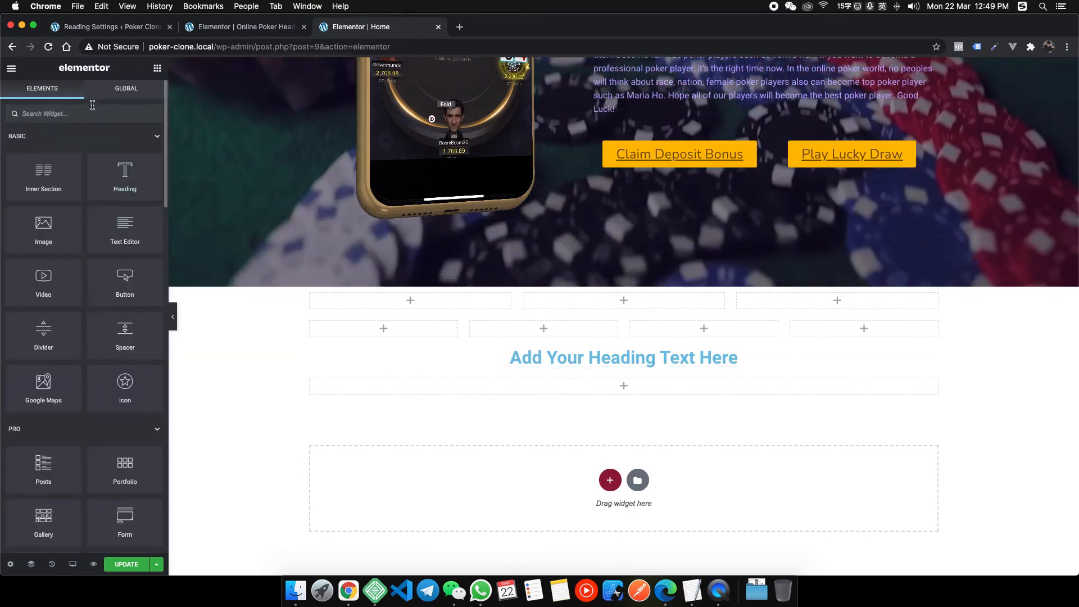
{"action": "type", "text": "divid"}
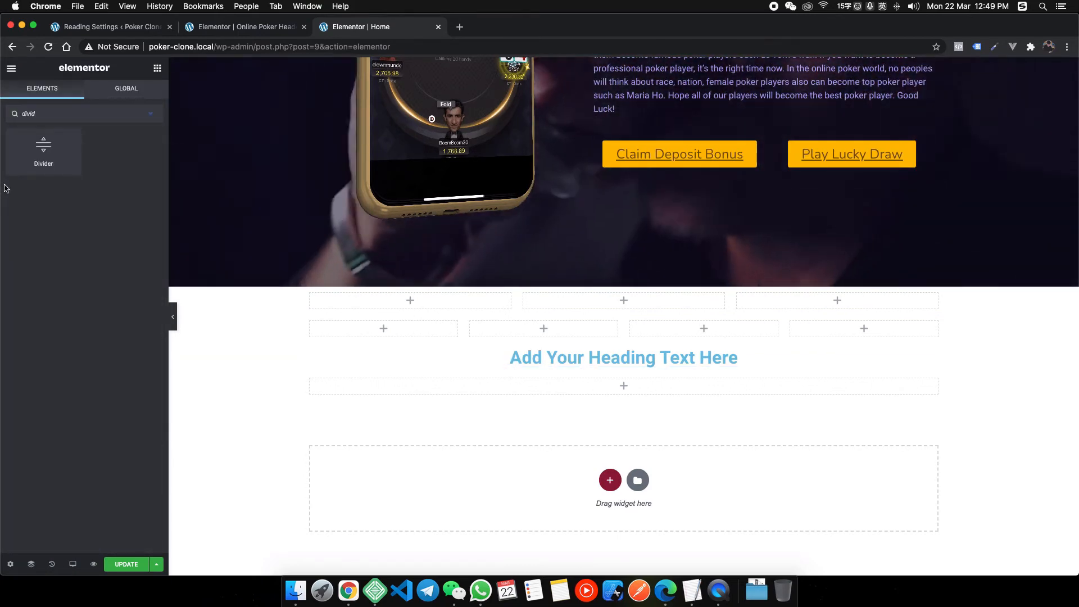
{"action": "left_click_drag", "start_coordinate": [44, 151], "coordinate": [477, 276]}
{"action": "left_click_drag", "start_coordinate": [618, 373], "coordinate": [621, 373]}
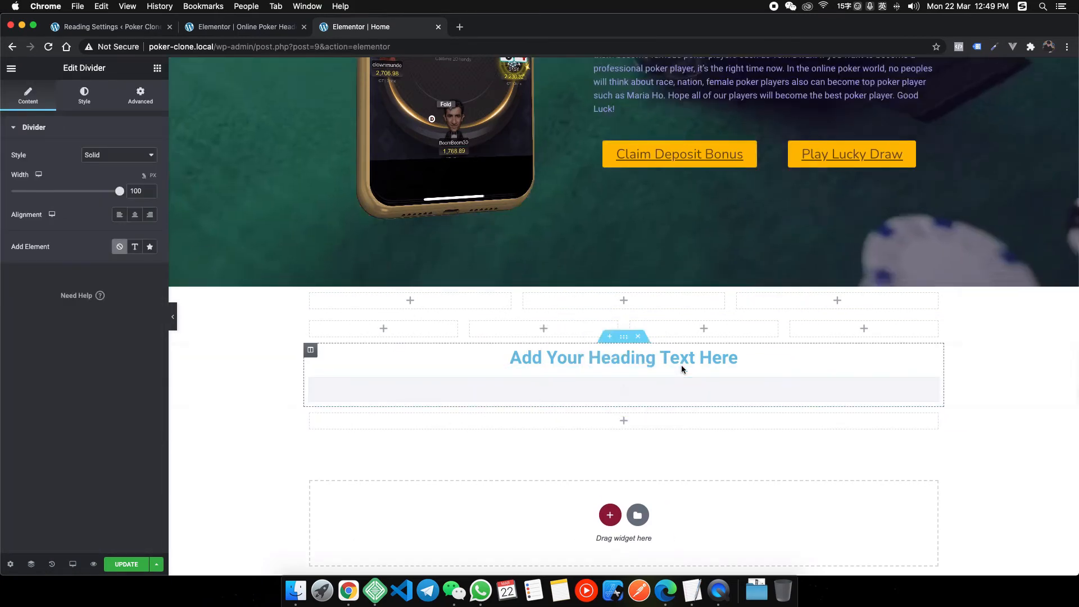
Add an Inner Section below the divider and duplicate a column to make three columns.
{"action": "left_click", "coordinate": [157, 68]}
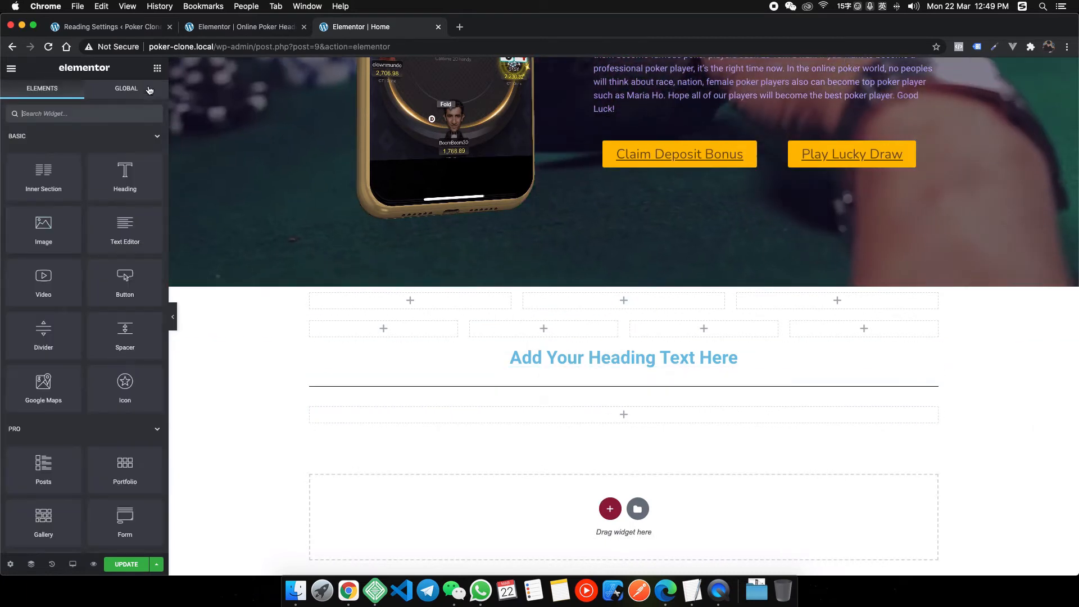
{"action": "left_click_drag", "start_coordinate": [51, 180], "coordinate": [672, 393]}
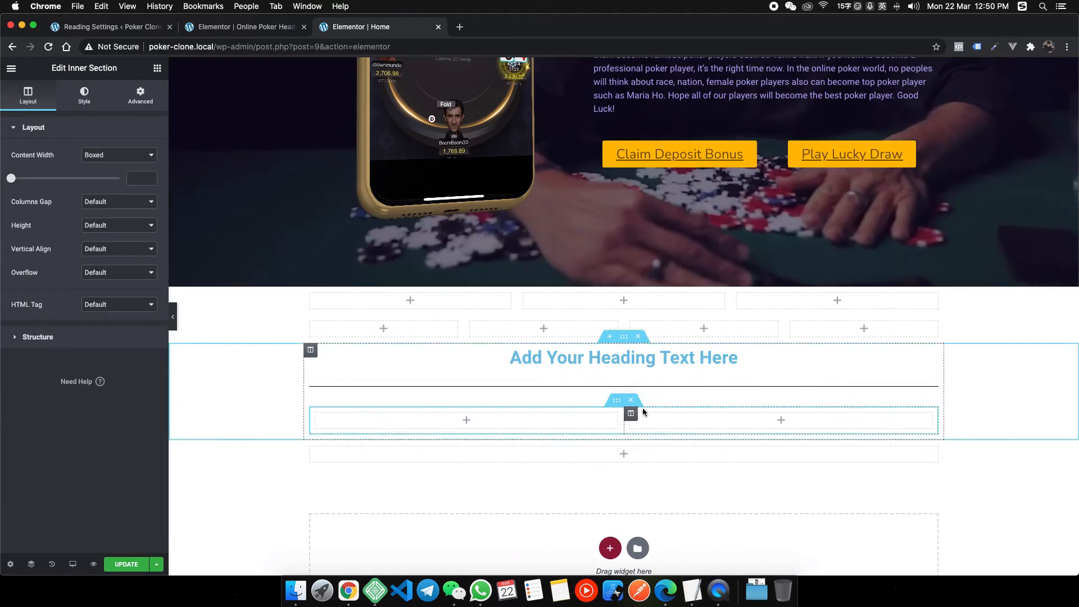
{"action": "right_click", "coordinate": [635, 410]}
{"action": "left_click", "coordinate": [682, 430]}
{"action": "scroll", "coordinate": [714, 410], "scroll_direction": "down", "scroll_amount": 3}
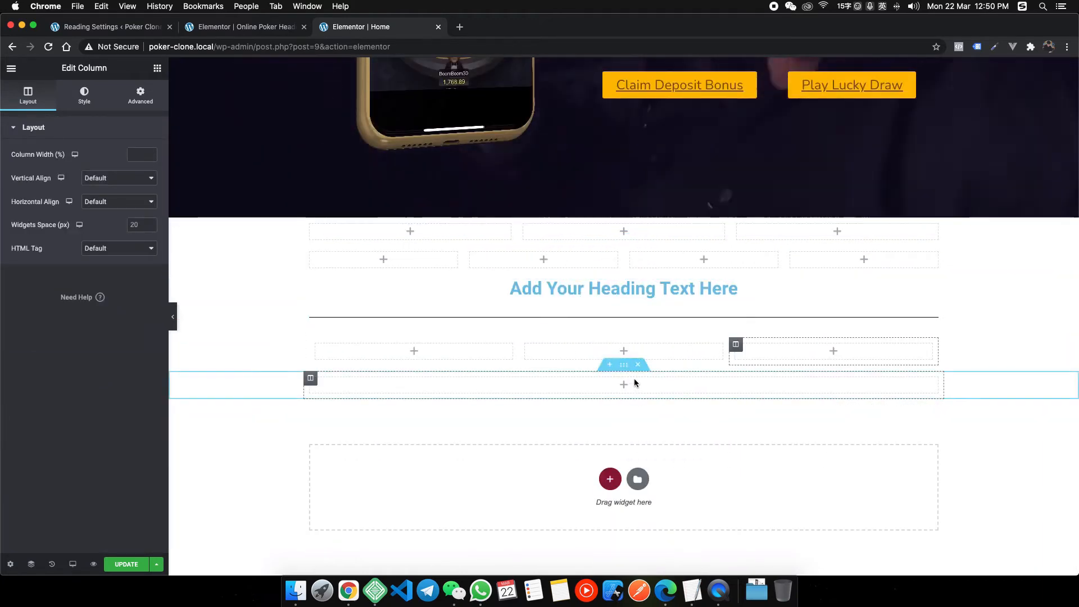
{"action": "right_click", "coordinate": [348, 590]}
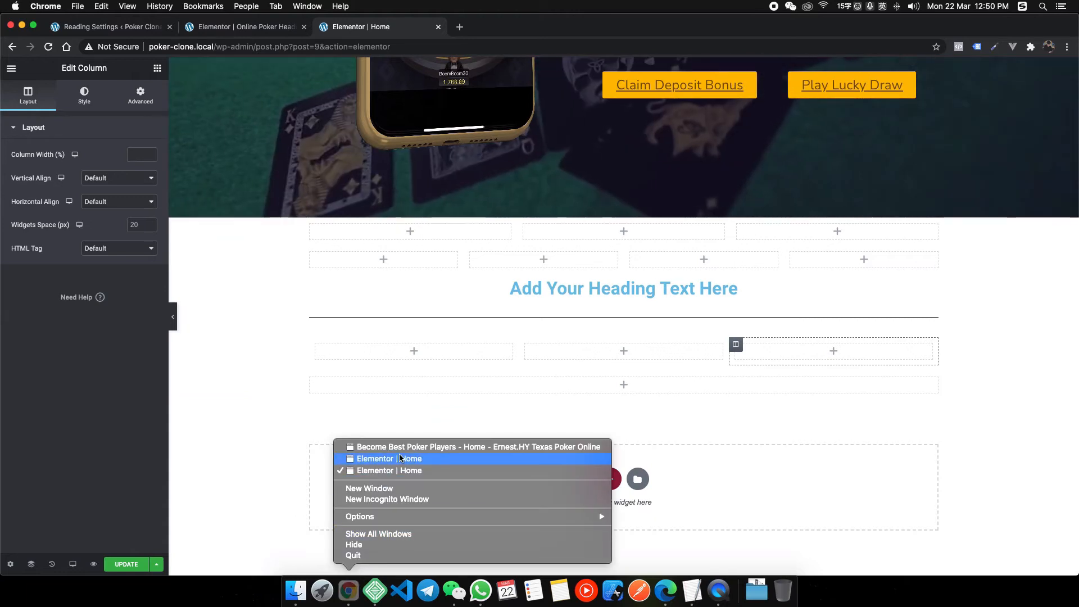
Check the heyhy.net reference layout, then return to the Elementor editor.
{"action": "left_click", "coordinate": [393, 446]}
{"action": "scroll", "coordinate": [484, 323], "scroll_direction": "down", "scroll_amount": 4}
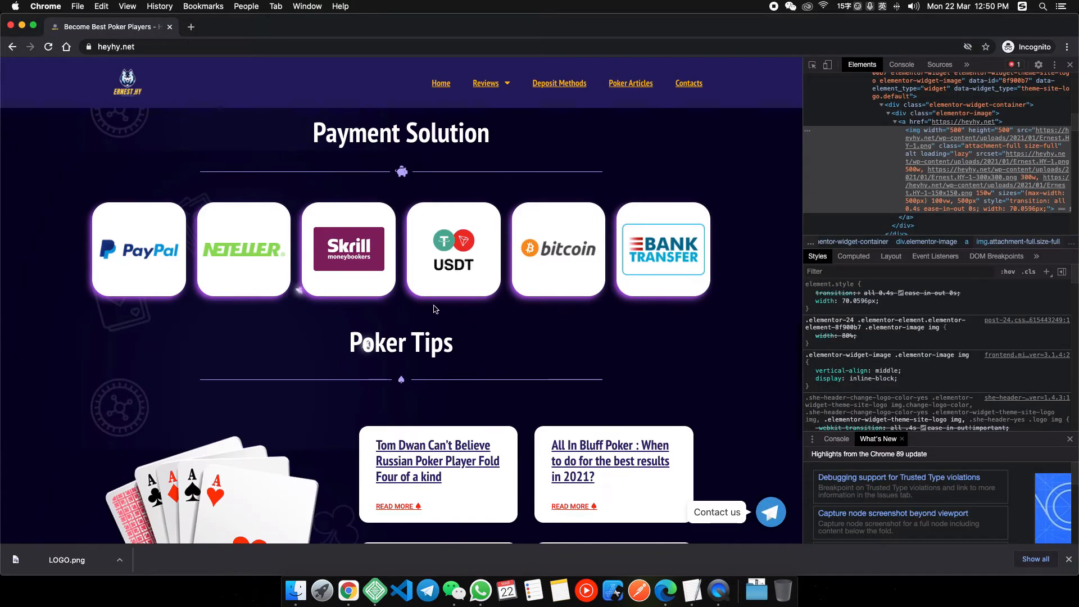
{"action": "scroll", "coordinate": [434, 306], "scroll_direction": "up", "scroll_amount": 1}
{"action": "right_click", "coordinate": [353, 588]}
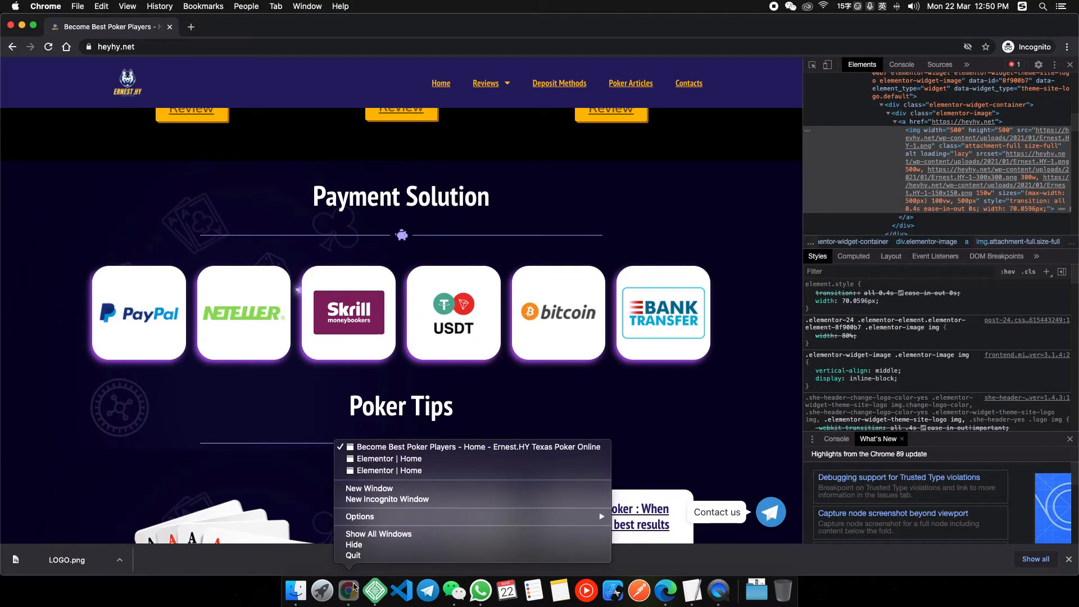
{"action": "left_click", "coordinate": [378, 471]}
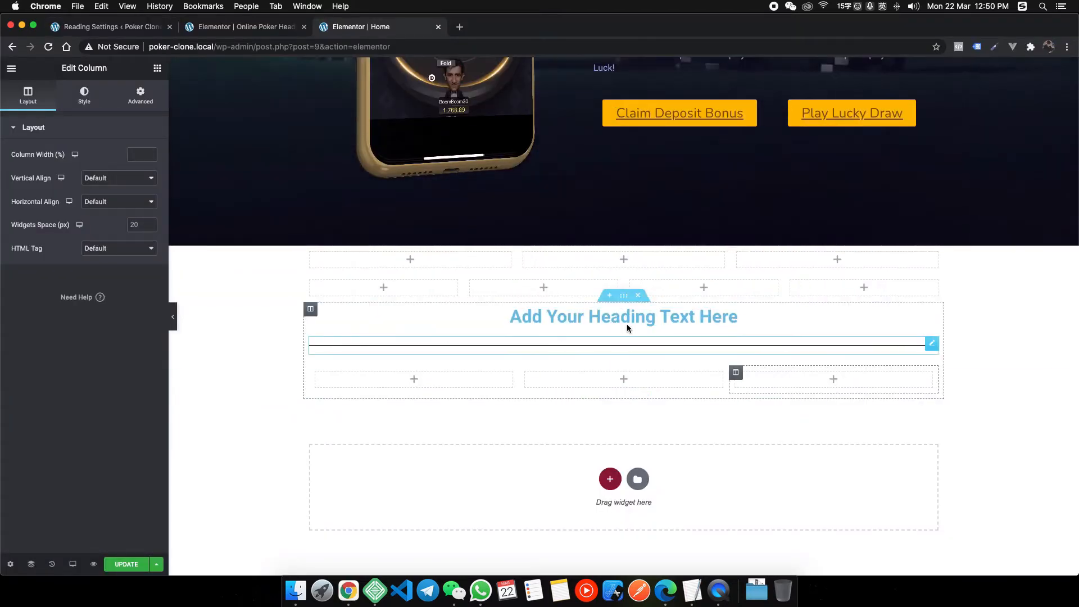
Duplicate the heading section and give the copy's column row six columns.
{"action": "right_click", "coordinate": [626, 303]}
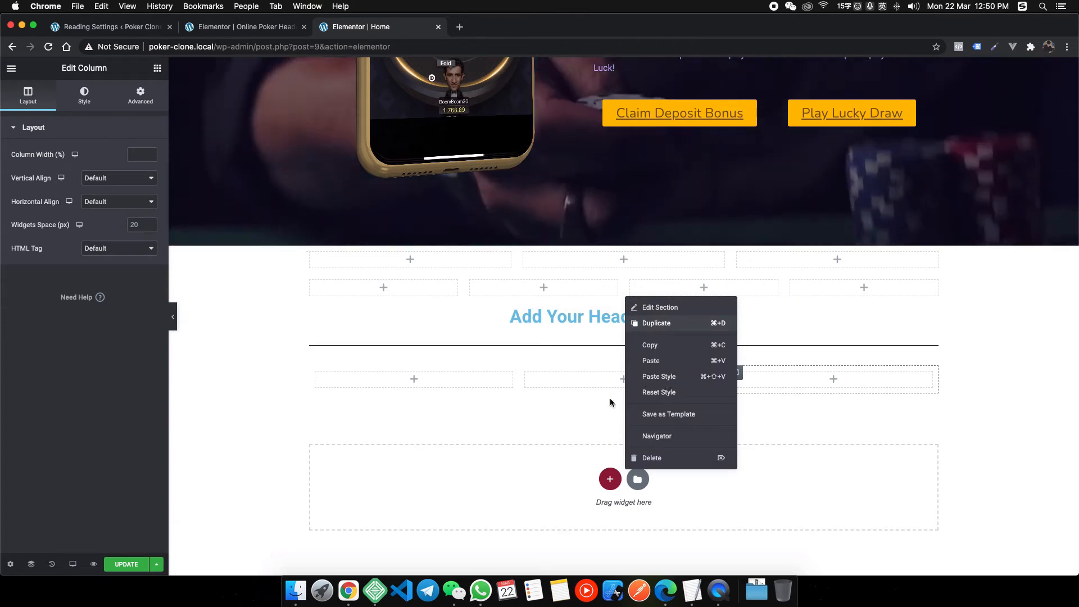
{"action": "left_click", "coordinate": [663, 324]}
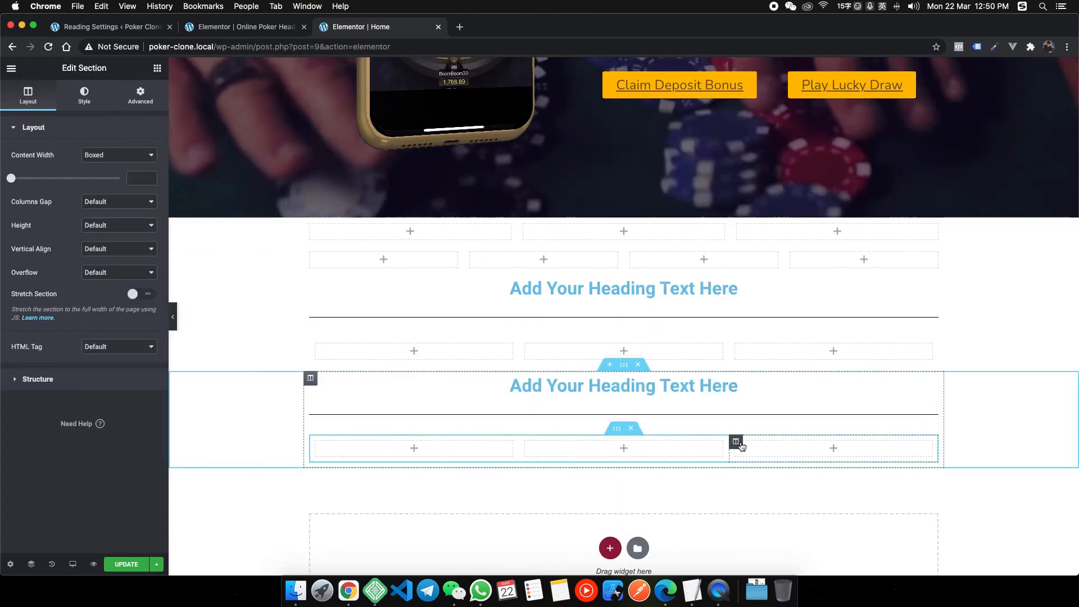
{"action": "right_click", "coordinate": [740, 444]}
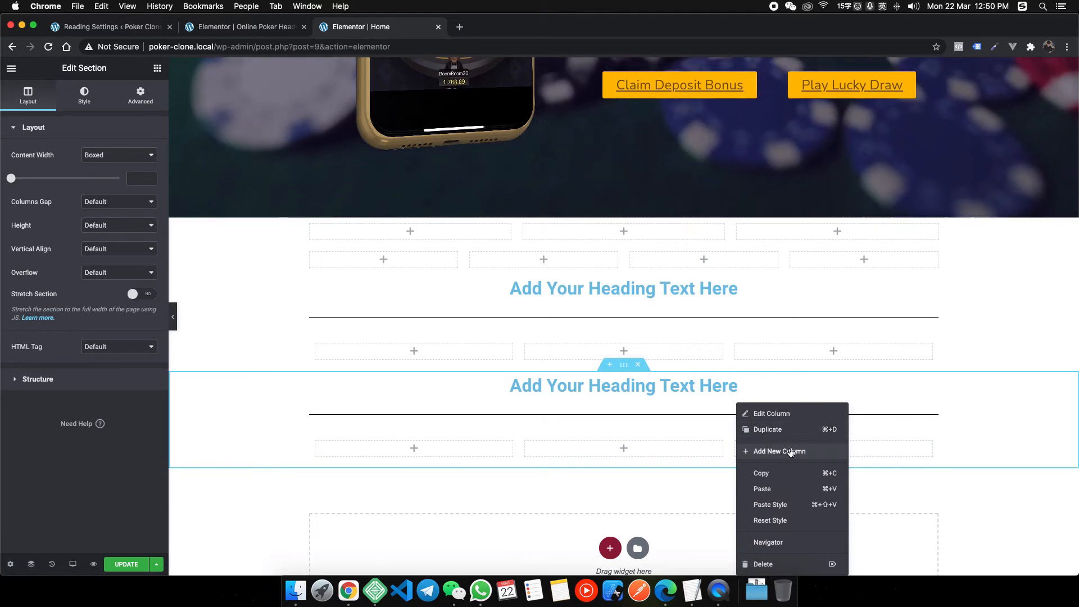
{"action": "left_click", "coordinate": [774, 450]}
{"action": "right_click", "coordinate": [787, 444]}
{"action": "left_click", "coordinate": [832, 452]}
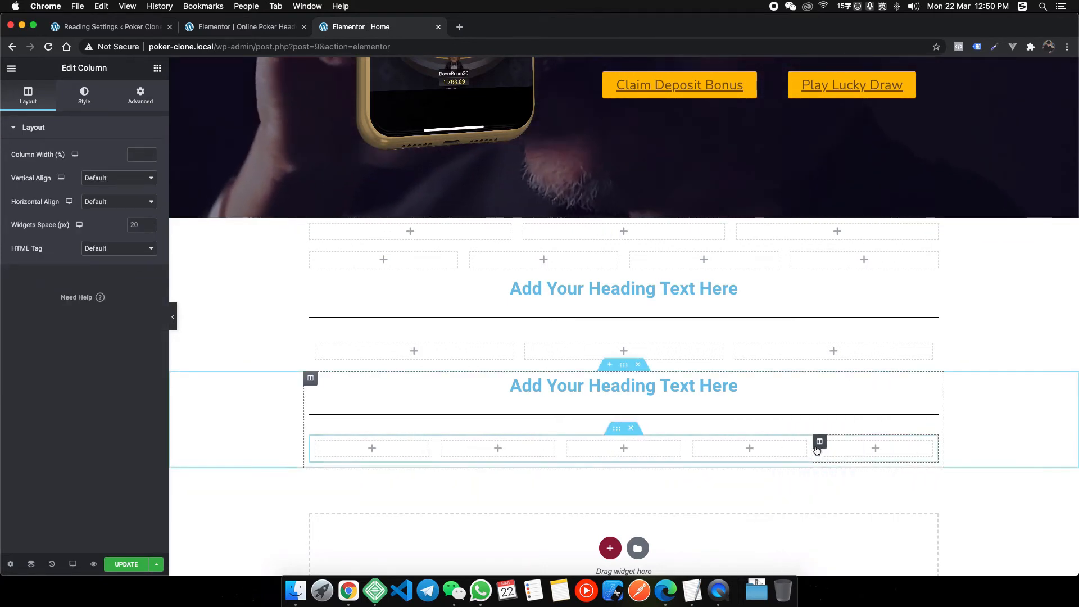
{"action": "right_click", "coordinate": [819, 445]}
{"action": "left_click", "coordinate": [836, 450]}
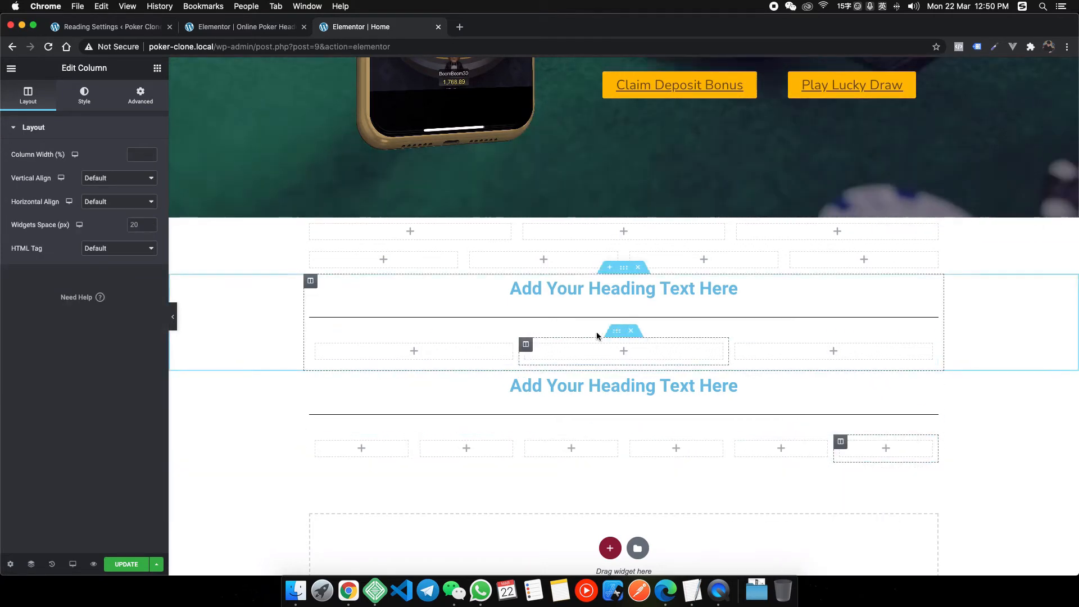
Retitle the first heading 'Deals' and type 'Deposit Me' into the second heading.
{"action": "left_click", "coordinate": [730, 288]}
{"action": "triple_click", "coordinate": [56, 177]}
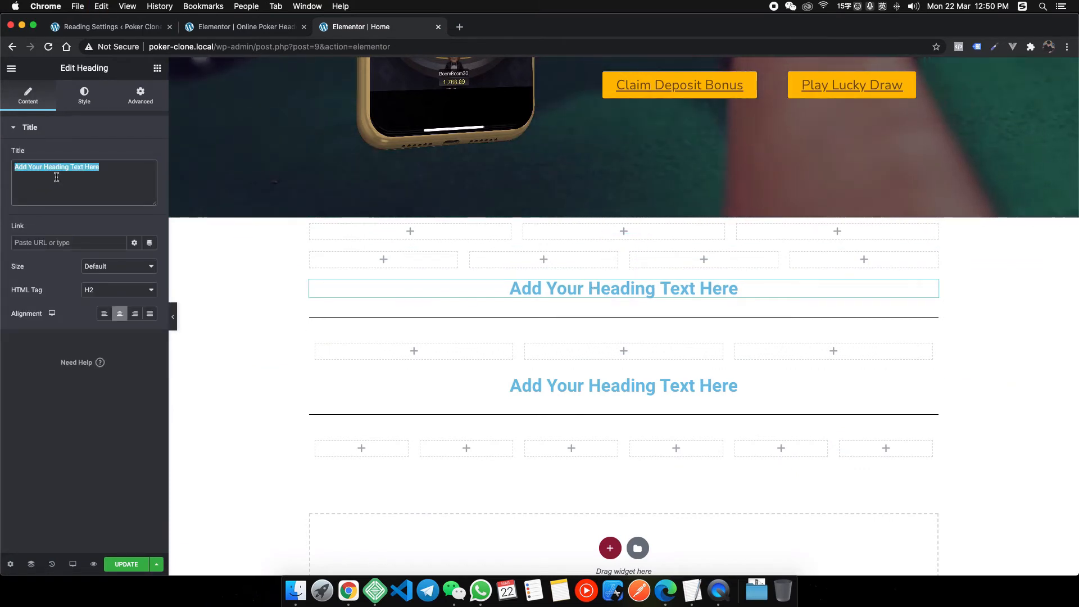
{"action": "type", "text": "Deals"}
{"action": "left_click", "coordinate": [575, 382]}
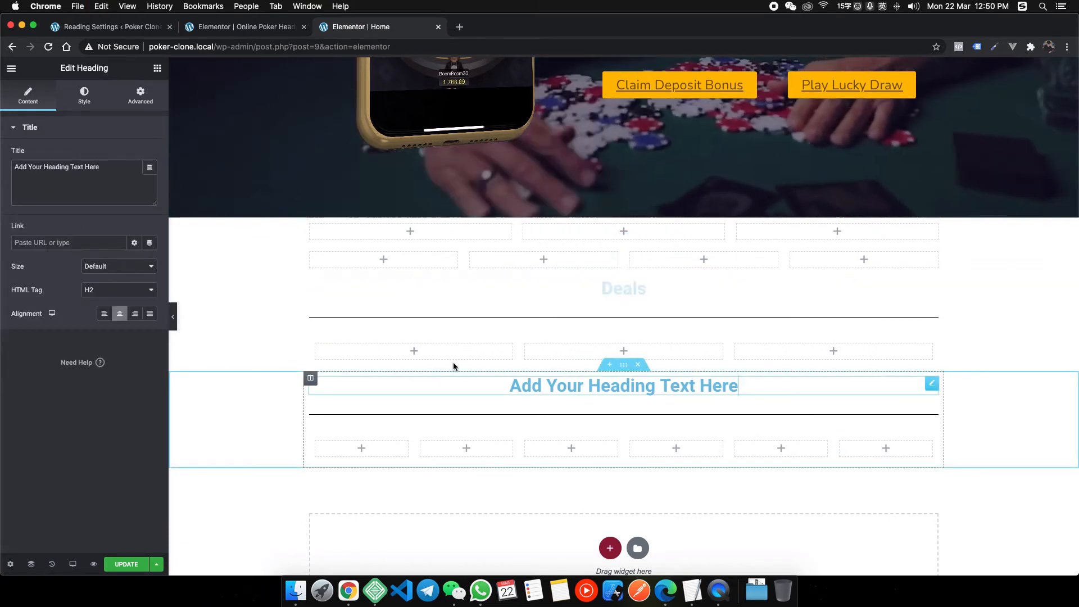
{"action": "triple_click", "coordinate": [119, 186]}
{"action": "type", "text": "Depo"}
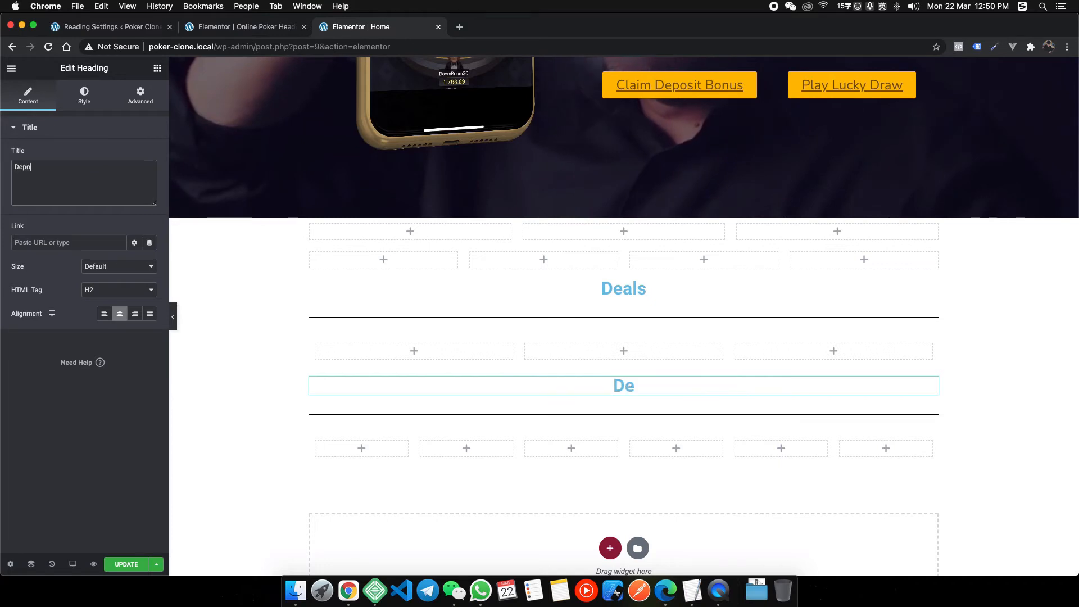
{"action": "type", "text": "sit Methods"}
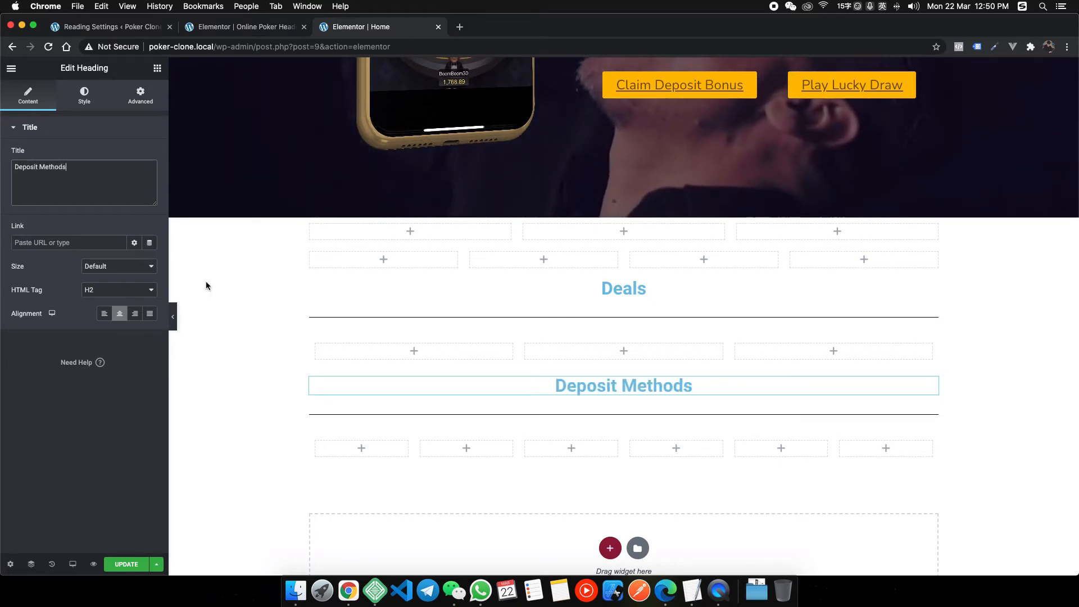
Check the reference wording and replace the second heading with 'Payment Solution'.
{"action": "right_click", "coordinate": [349, 588]}
{"action": "left_click", "coordinate": [474, 420]}
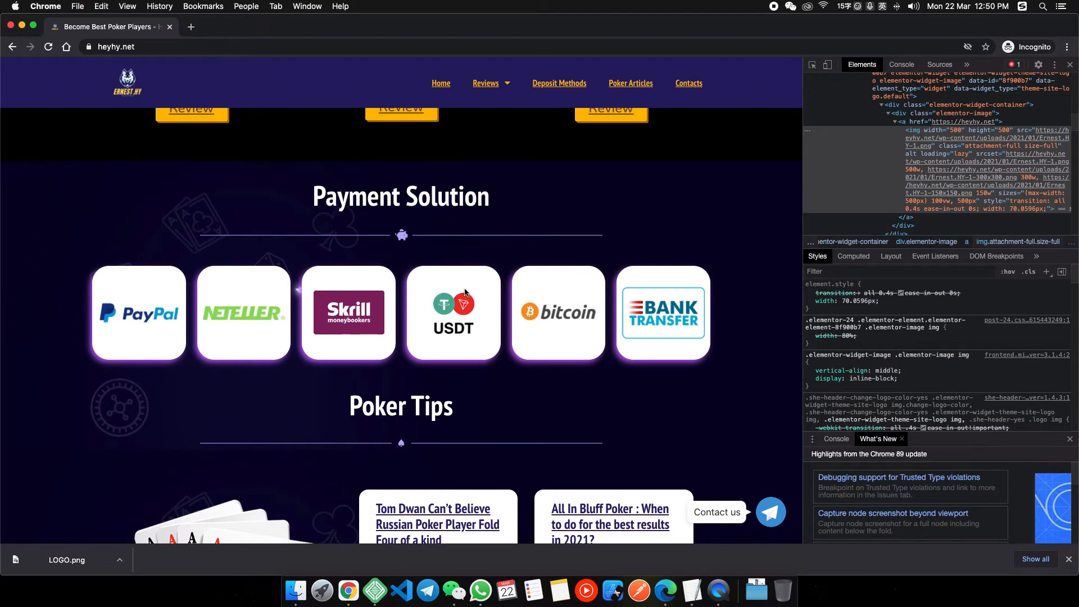
{"action": "right_click", "coordinate": [349, 590]}
{"action": "left_click", "coordinate": [392, 472]}
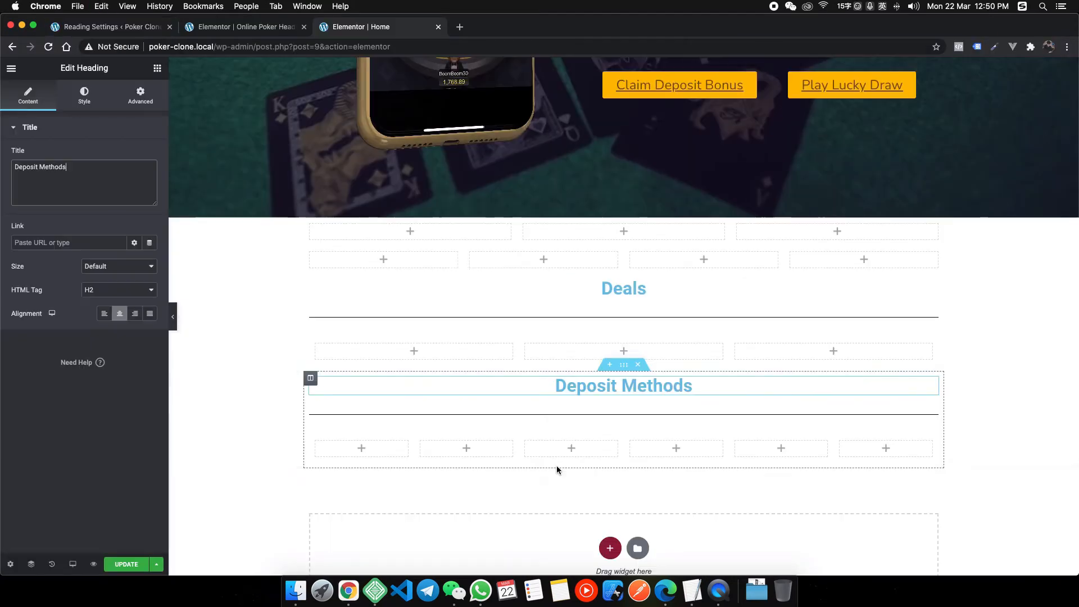
{"action": "left_click", "coordinate": [61, 167]}
{"action": "key", "text": "super+a"}
{"action": "type", "text": "Payment Solution"}
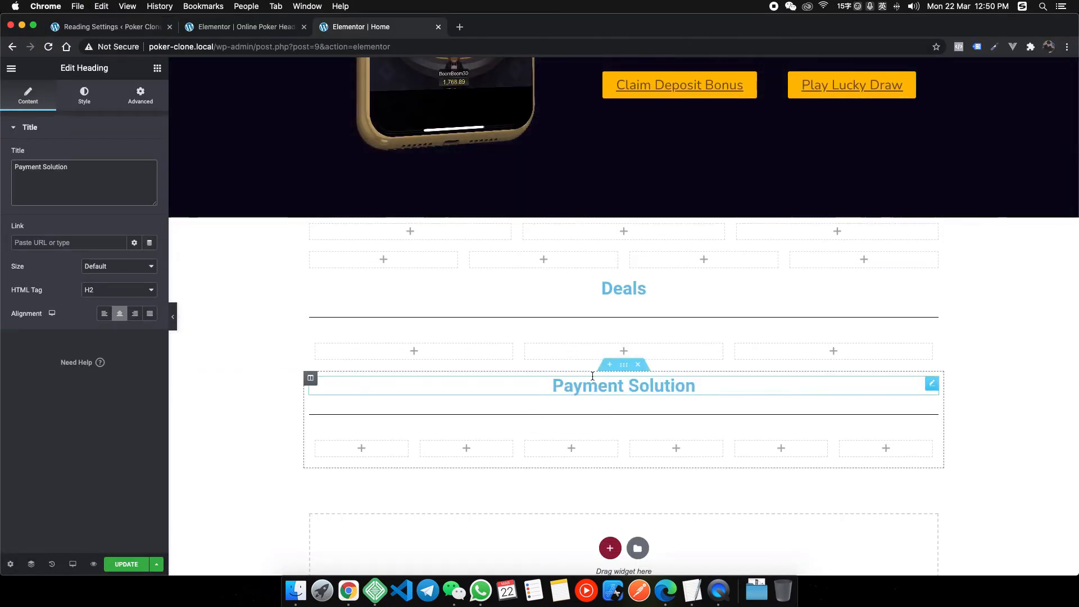
{"action": "left_click", "coordinate": [447, 236]}
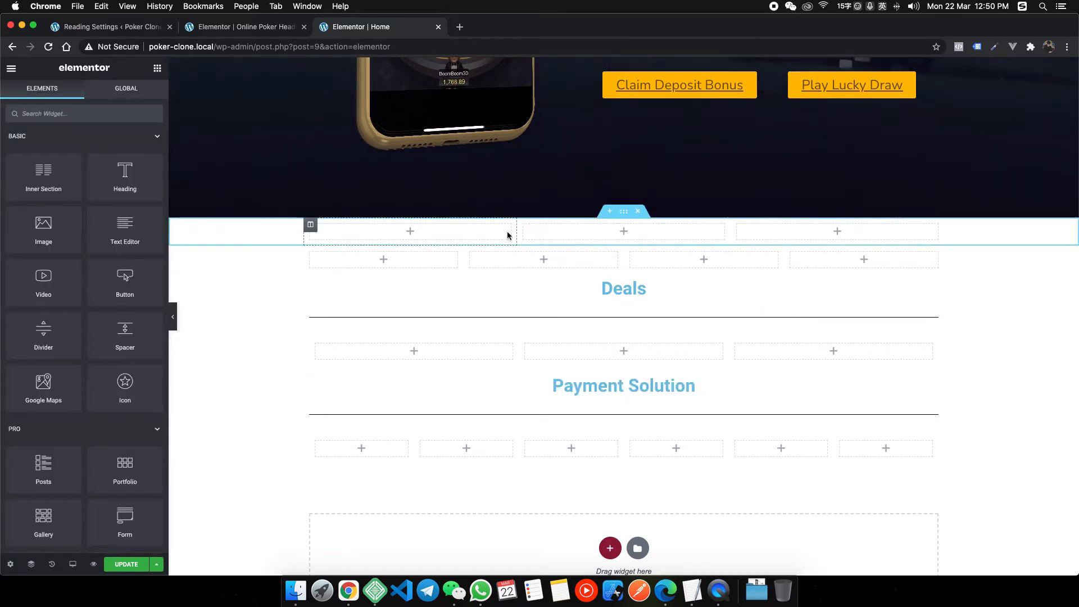
{"action": "right_click", "coordinate": [348, 590]}
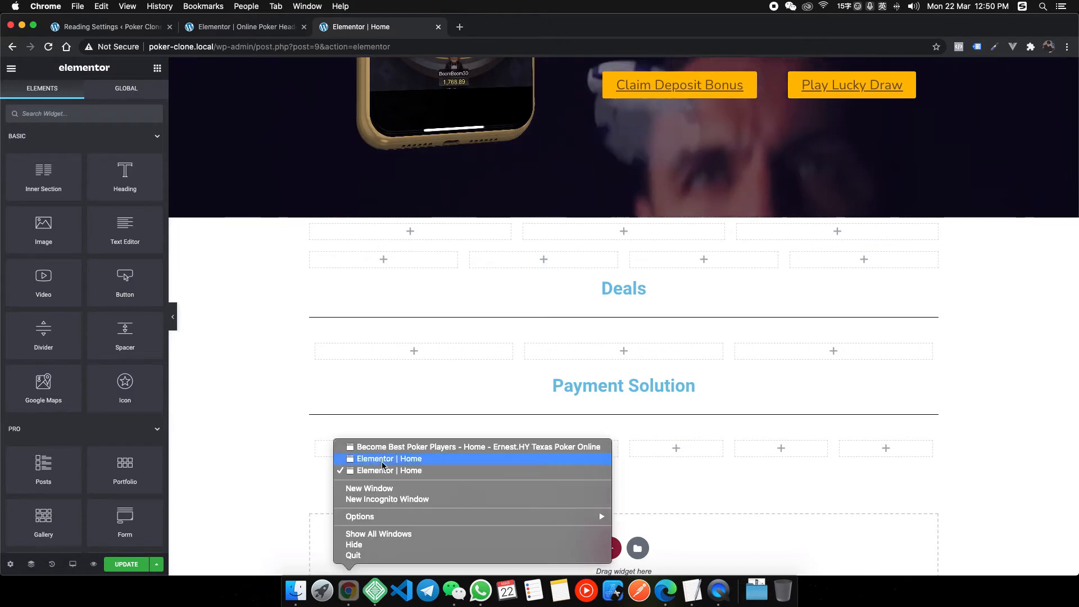
Scroll heyhy.net up to the numbered steps, select the first step, and start element inspection.
{"action": "left_click", "coordinate": [426, 446]}
{"action": "scroll", "coordinate": [270, 279], "scroll_direction": "up", "scroll_amount": 10}
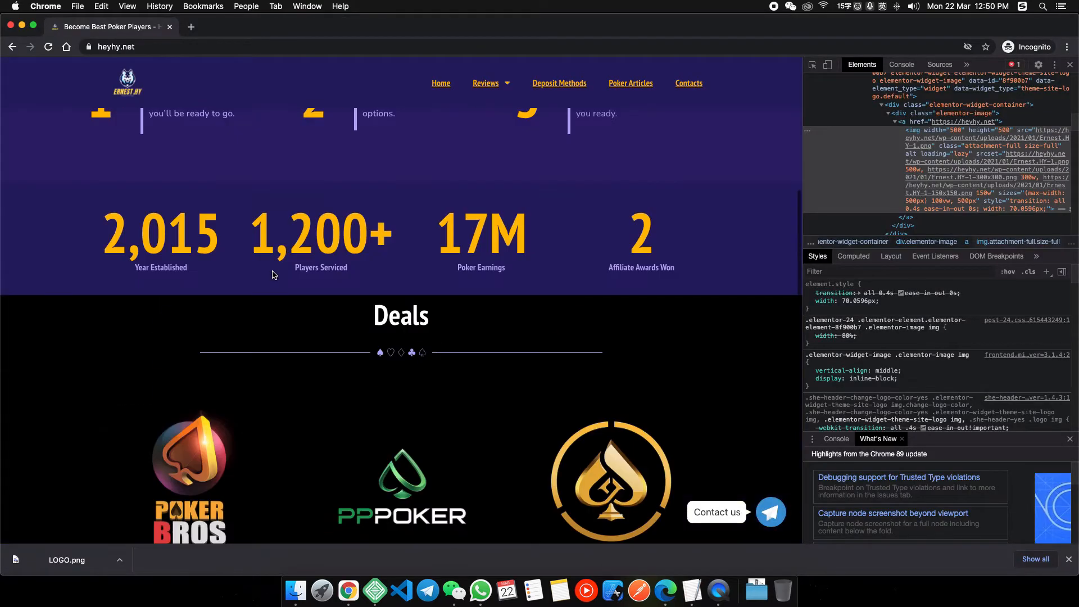
{"action": "scroll", "coordinate": [271, 279], "scroll_direction": "up", "scroll_amount": 3}
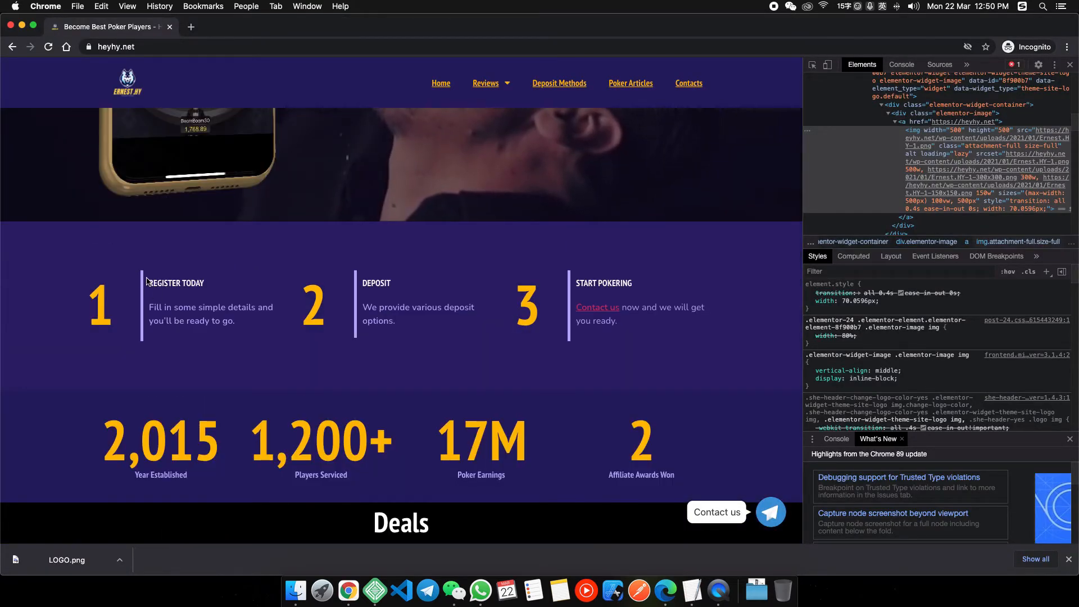
{"action": "left_click_drag", "start_coordinate": [235, 322], "coordinate": [96, 283]}
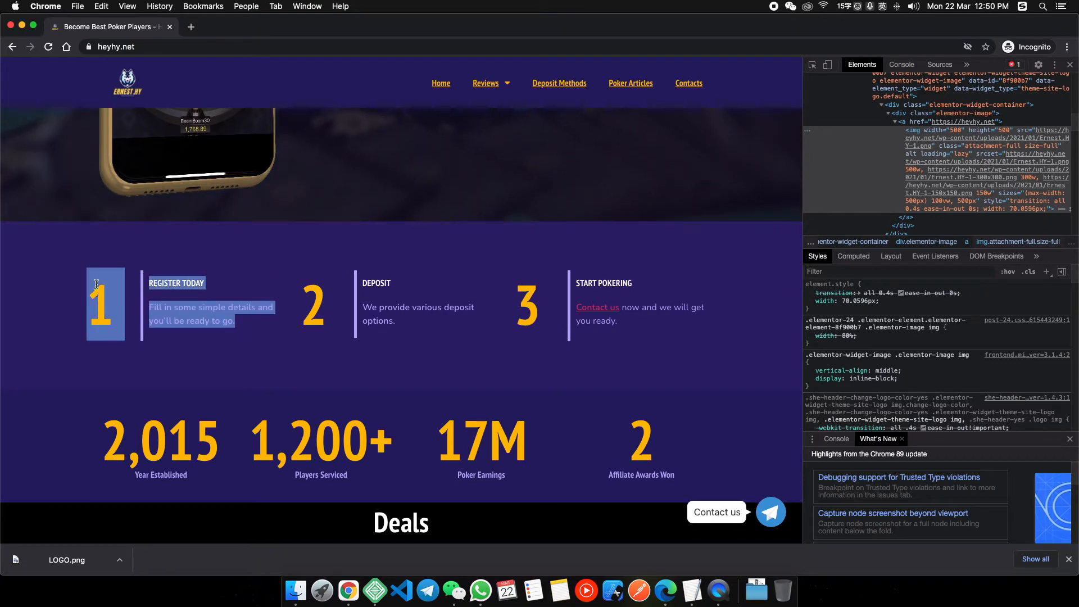
{"action": "left_click", "coordinate": [812, 64]}
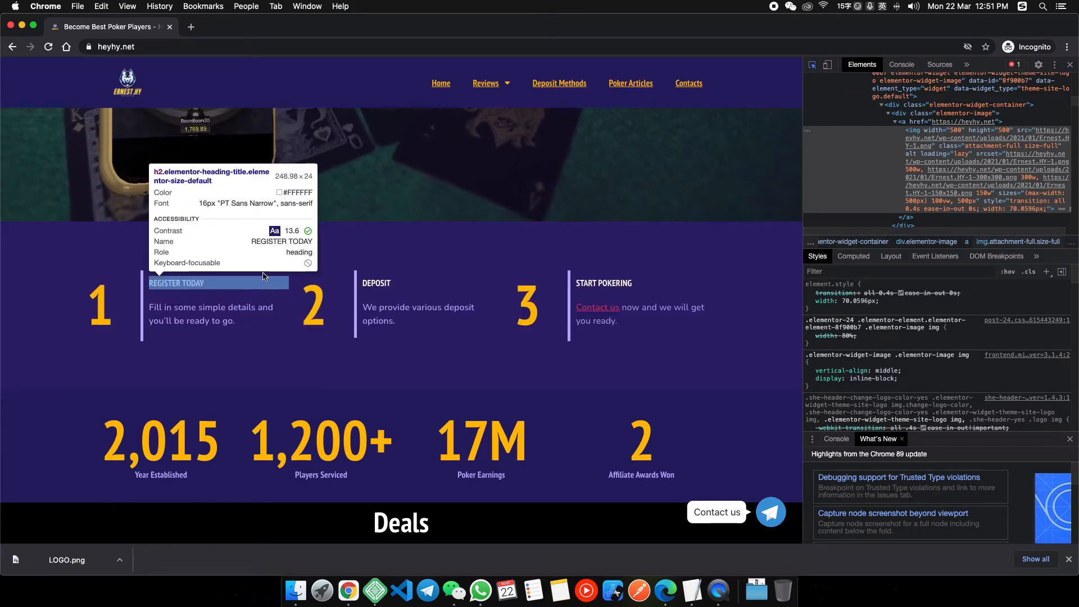
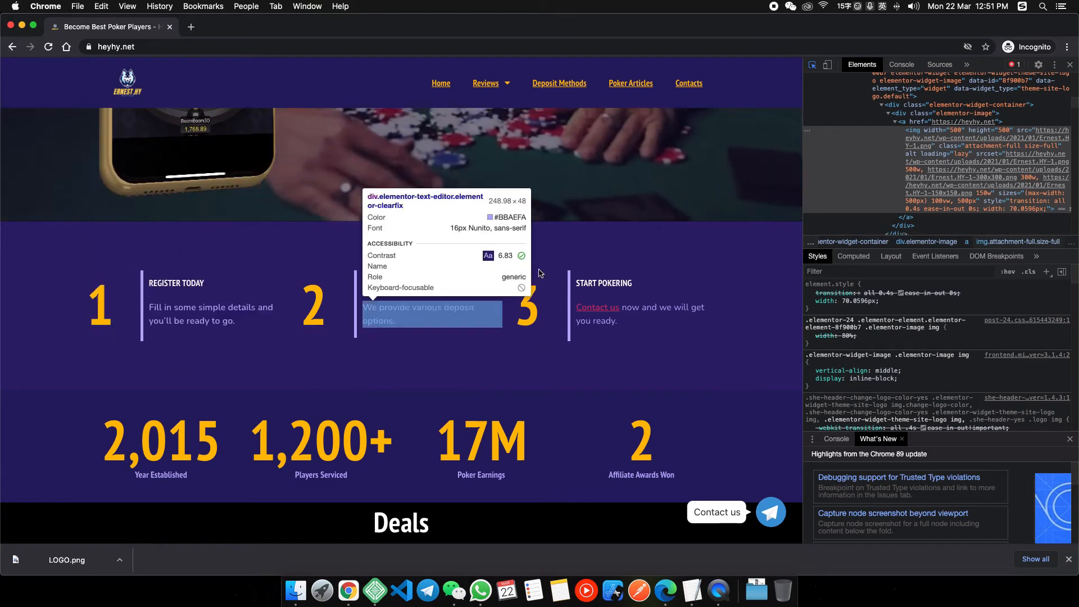
Switch from the heyhy.net reference back to the 'Elementor | Home' editor window.
{"action": "right_click", "coordinate": [348, 591]}
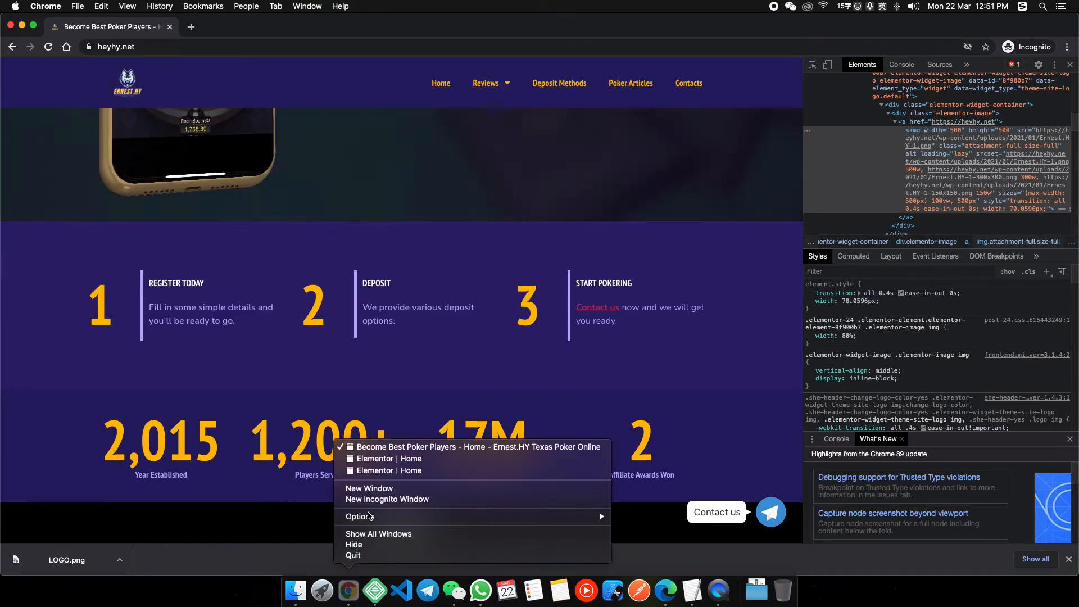
{"action": "left_click", "coordinate": [388, 470]}
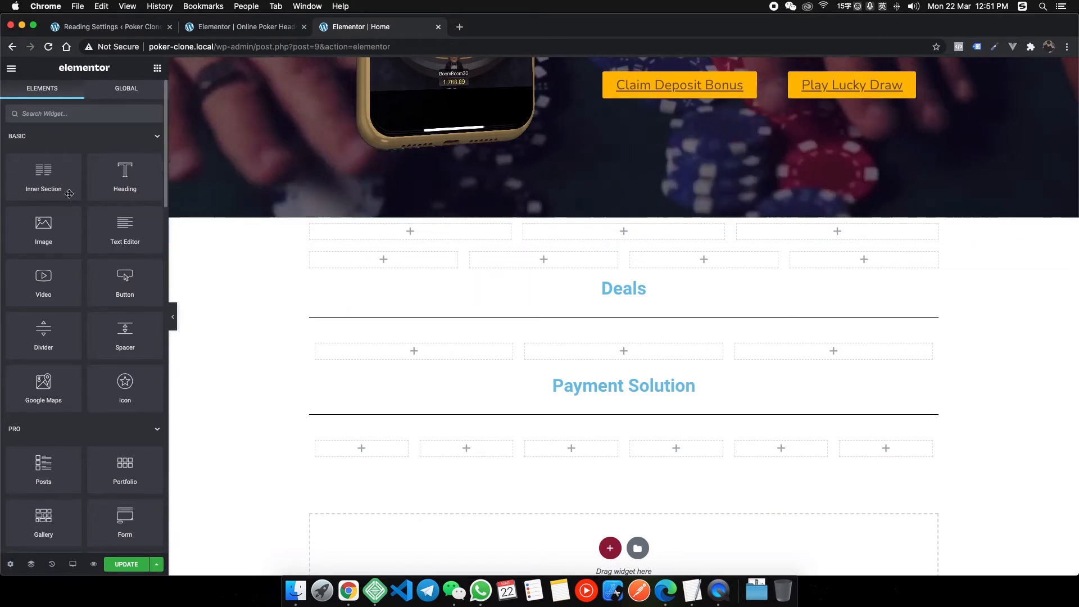
Place an inner section in the first steps column holding two headings and a text block.
{"action": "left_click_drag", "start_coordinate": [43, 174], "coordinate": [202, 206]}
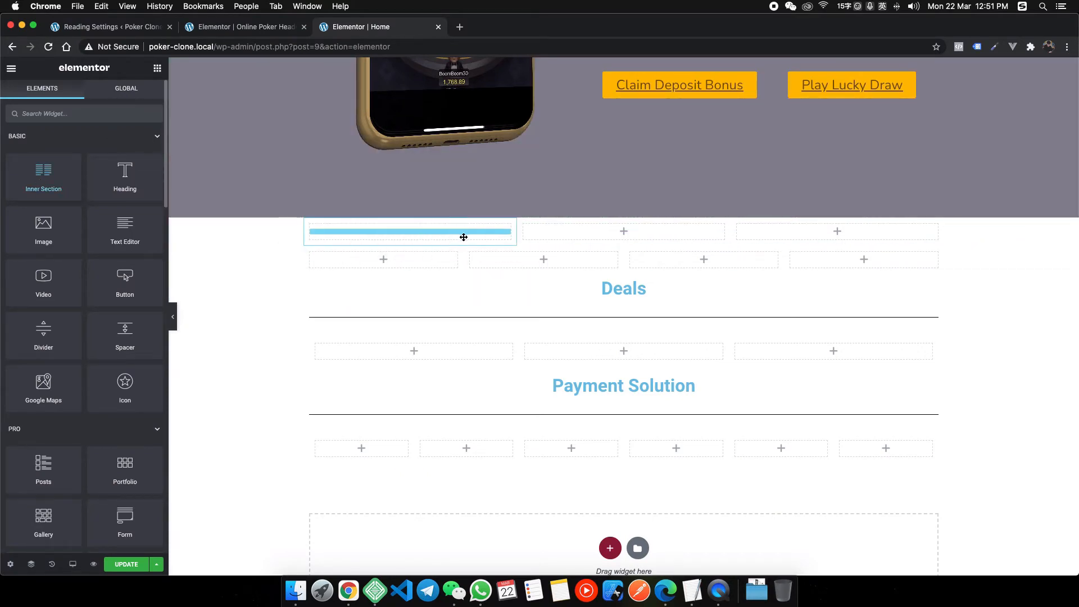
{"action": "left_click_drag", "start_coordinate": [463, 237], "coordinate": [461, 236]}
{"action": "left_click", "coordinate": [158, 70]}
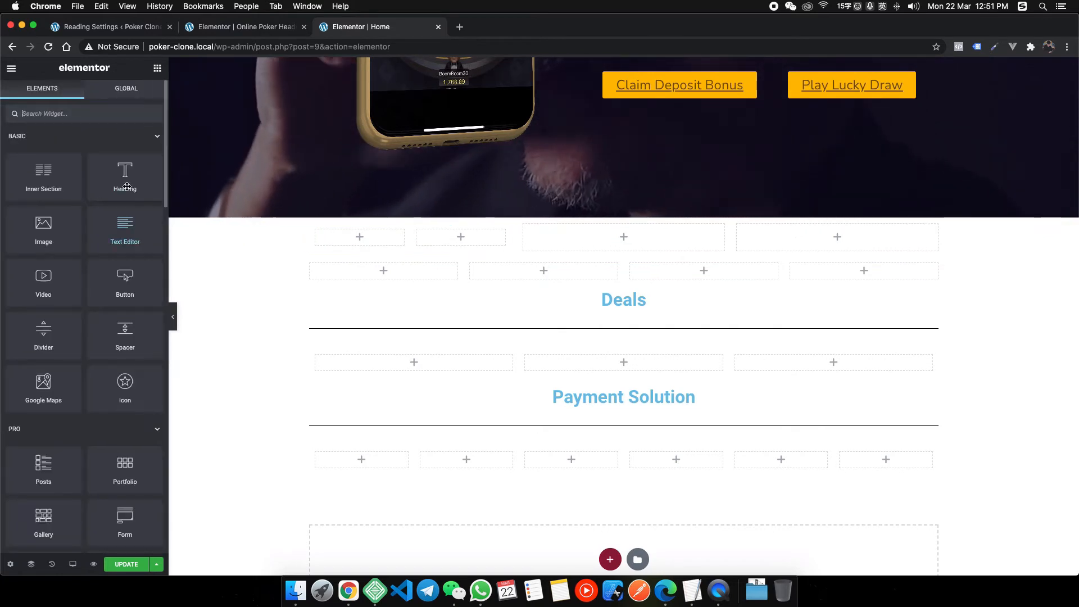
{"action": "left_click_drag", "start_coordinate": [125, 174], "coordinate": [399, 239]}
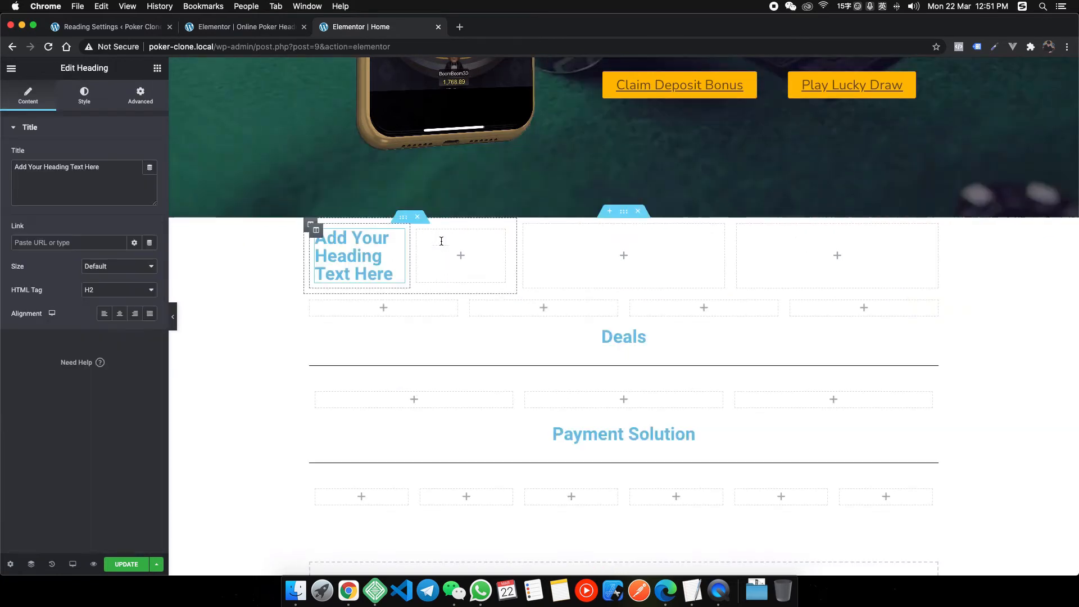
{"action": "left_click", "coordinate": [157, 68]}
{"action": "left_click_drag", "start_coordinate": [125, 174], "coordinate": [458, 256]}
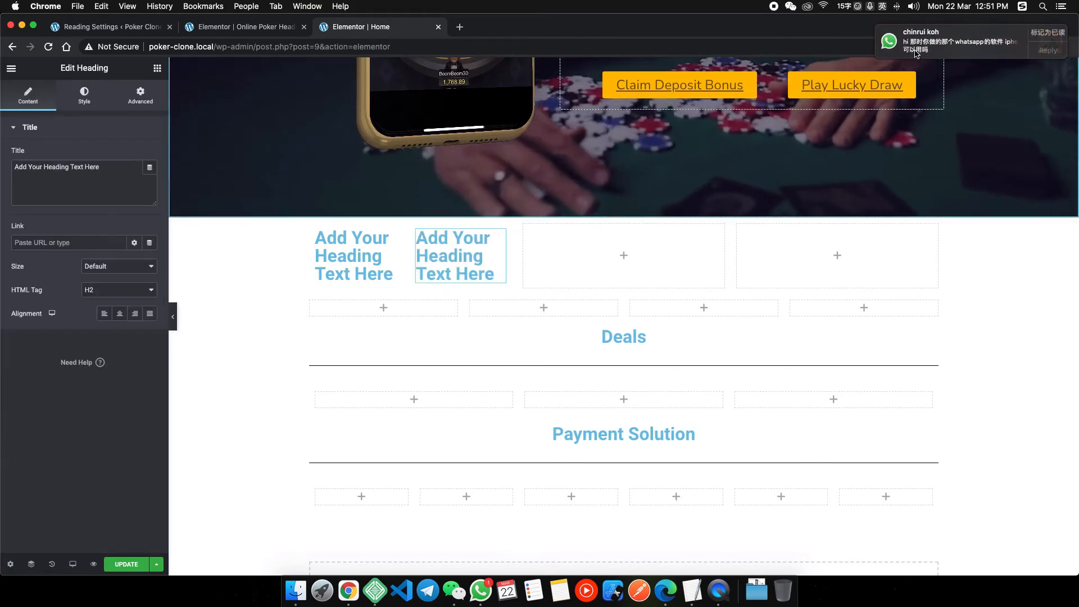
{"action": "left_click", "coordinate": [157, 68]}
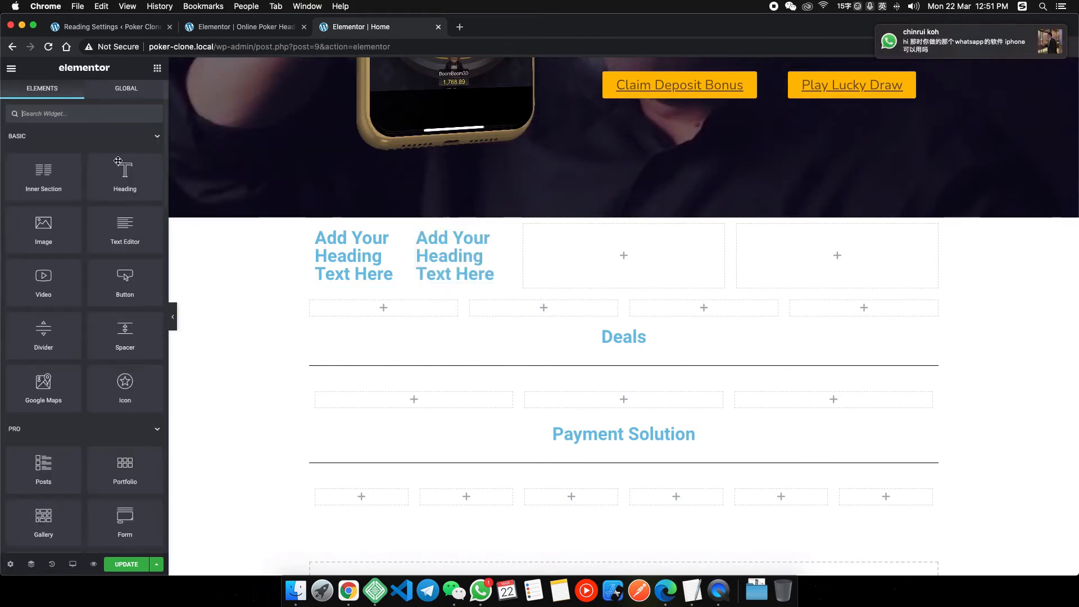
{"action": "left_click_drag", "start_coordinate": [125, 230], "coordinate": [463, 274]}
Copy 'REGISTER TODAY' from heyhy.net and paste it as the step heading title.
{"action": "left_click", "coordinate": [354, 274]}
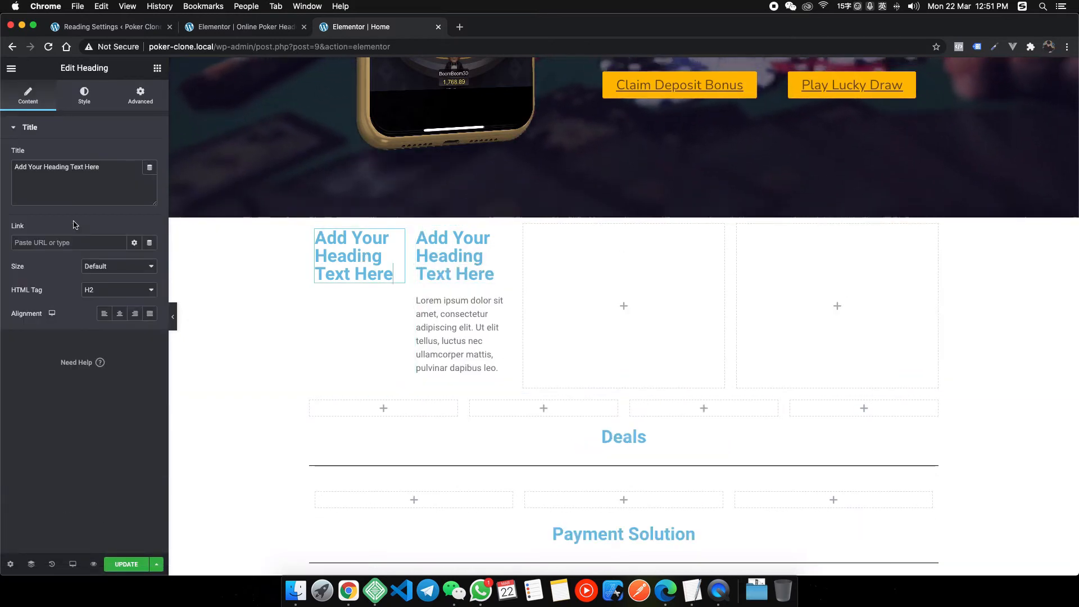
{"action": "triple_click", "coordinate": [127, 180]}
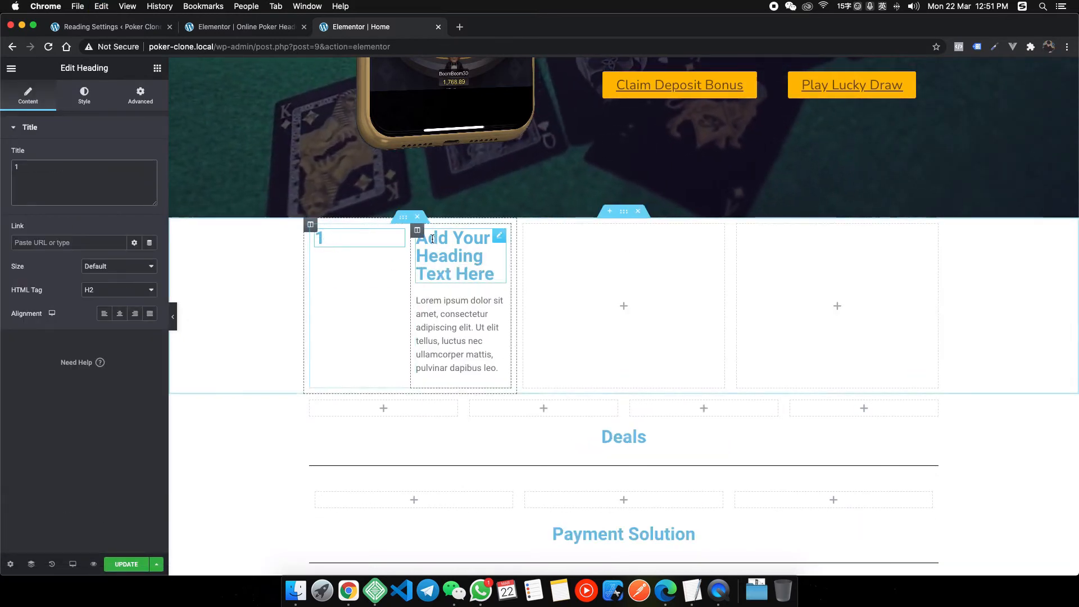
{"action": "right_click", "coordinate": [350, 589]}
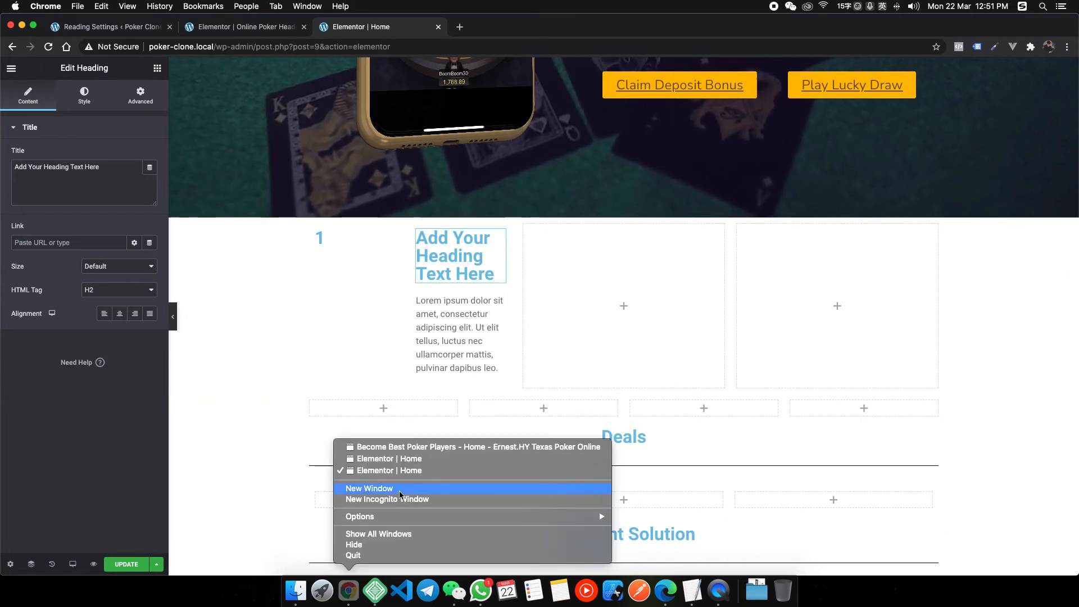
{"action": "left_click", "coordinate": [427, 448]}
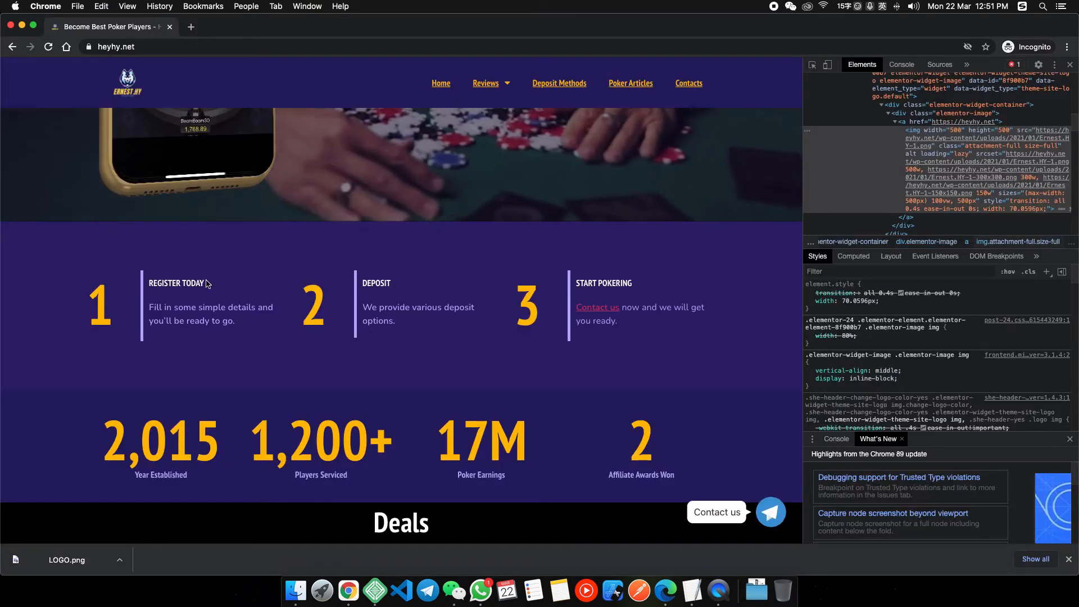
{"action": "left_click_drag", "start_coordinate": [149, 282], "coordinate": [208, 286]}
{"action": "key", "text": "ctrl+c"}
{"action": "right_click", "coordinate": [348, 589]}
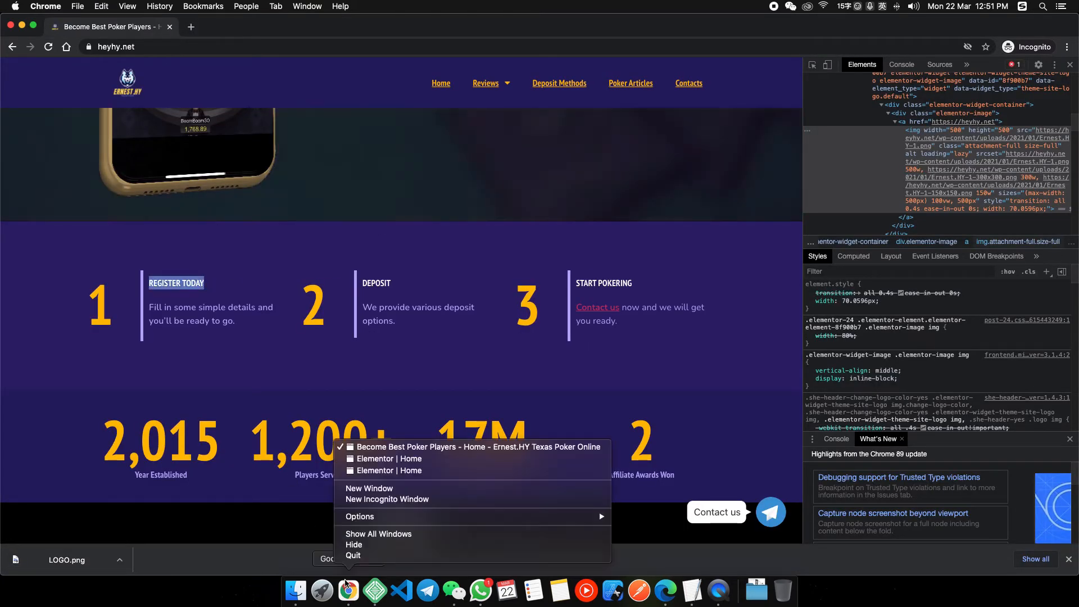
{"action": "left_click", "coordinate": [370, 471]}
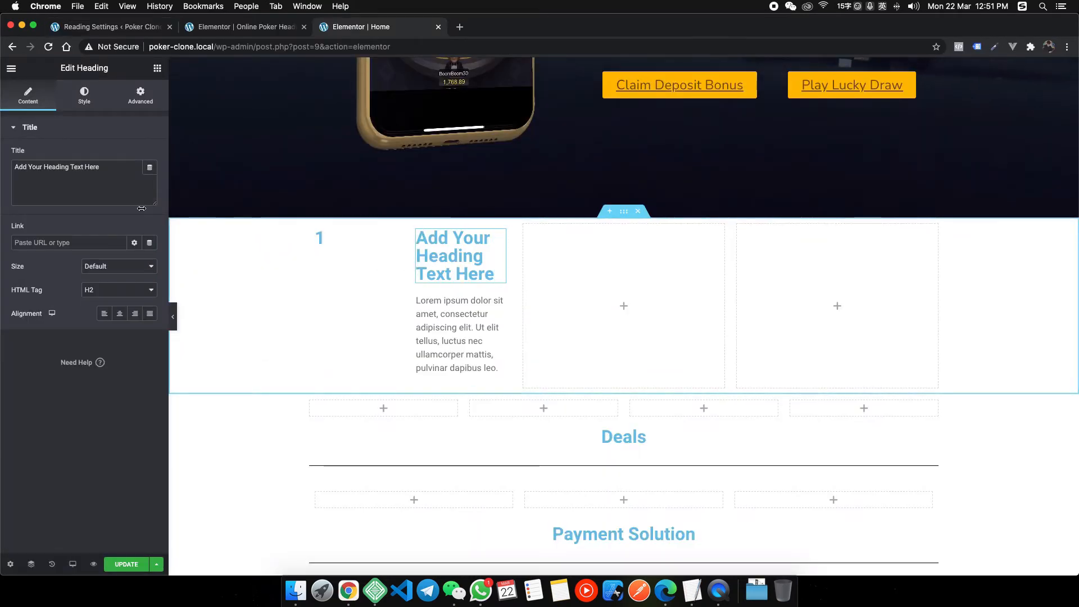
{"action": "key", "text": "ctrl+a"}
{"action": "key", "text": "ctrl+v"}
Copy the reference step's signup description into the text block.
{"action": "right_click", "coordinate": [348, 589]}
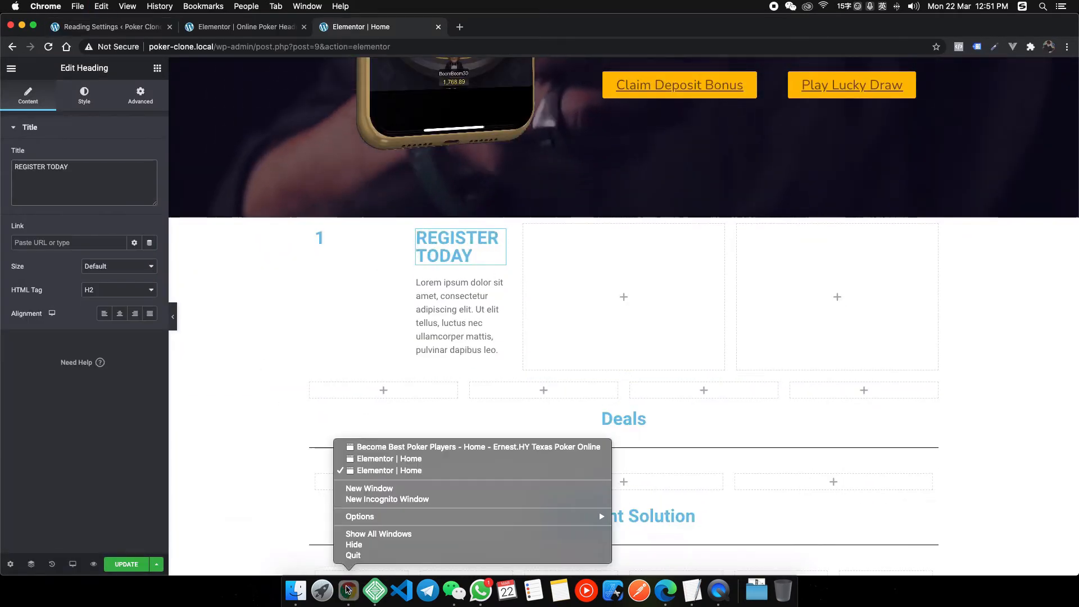
{"action": "left_click", "coordinate": [391, 447]}
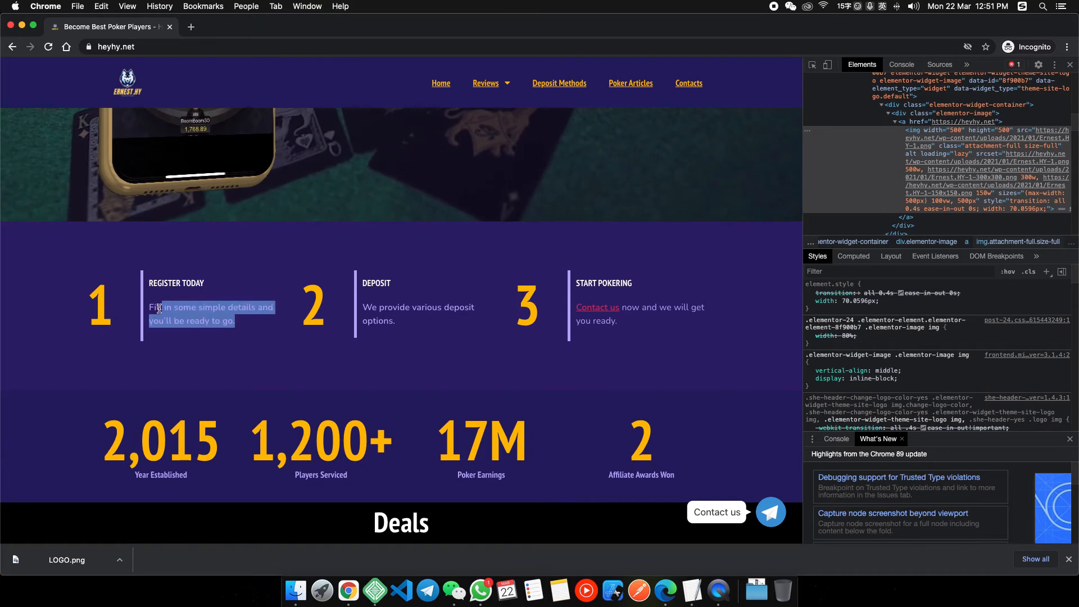
{"action": "right_click", "coordinate": [349, 589]}
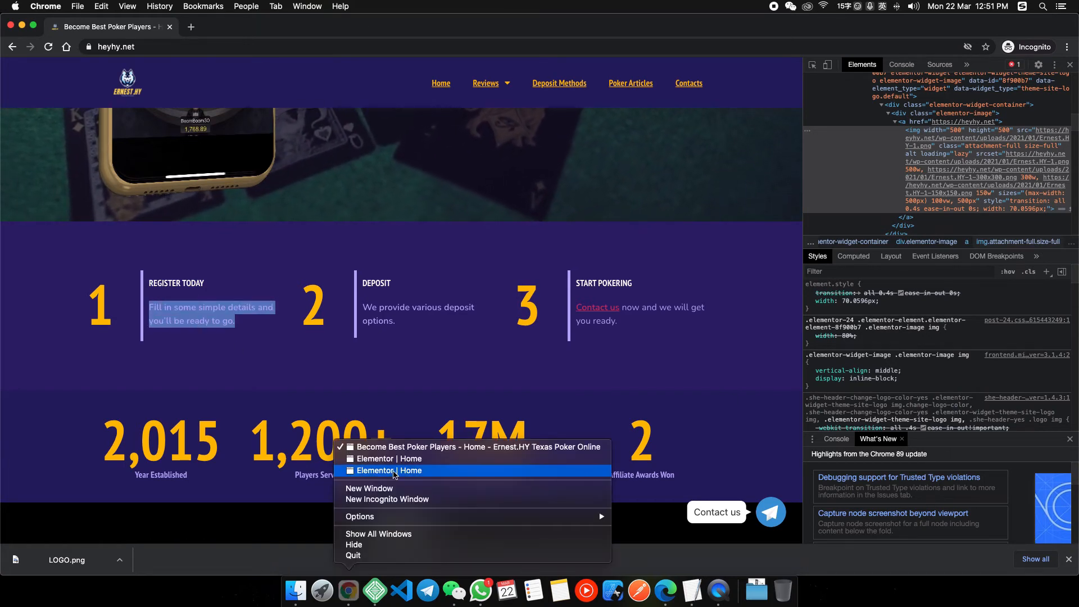
{"action": "left_click", "coordinate": [395, 470]}
{"action": "left_click", "coordinate": [461, 317]}
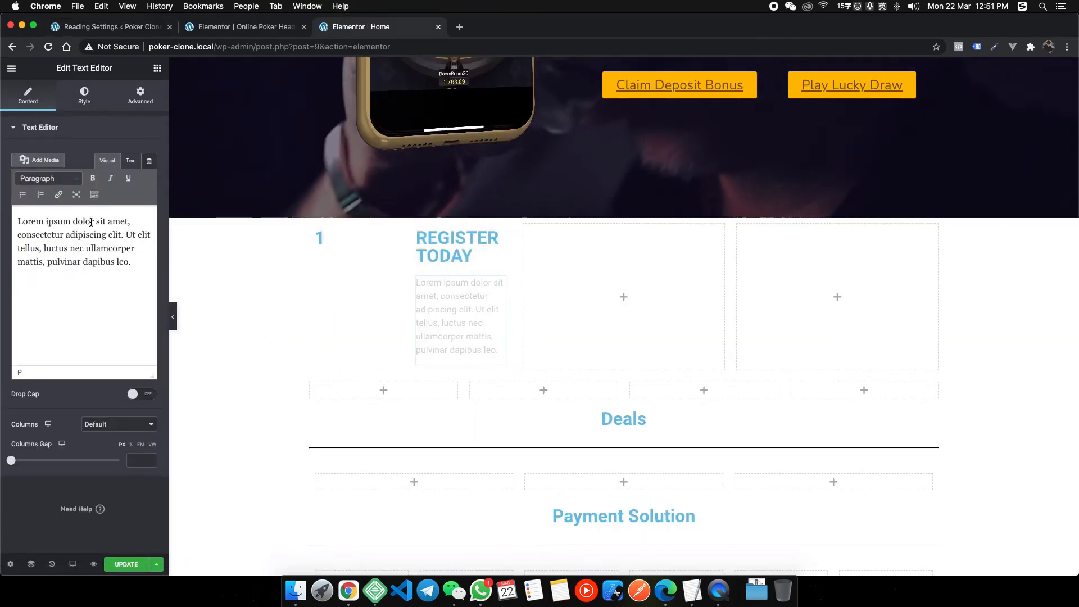
{"action": "type", "text": "Fill in some simple details and you'll be ready to go."}
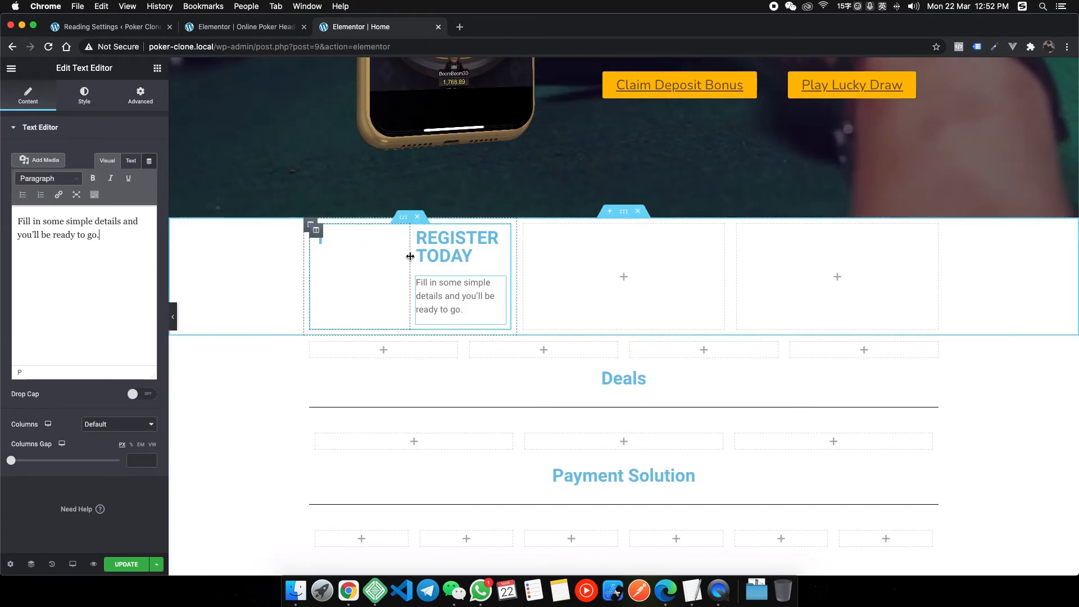
Narrow the number column to about 14.9% and centre its content vertically.
{"action": "left_click_drag", "start_coordinate": [411, 250], "coordinate": [339, 256]}
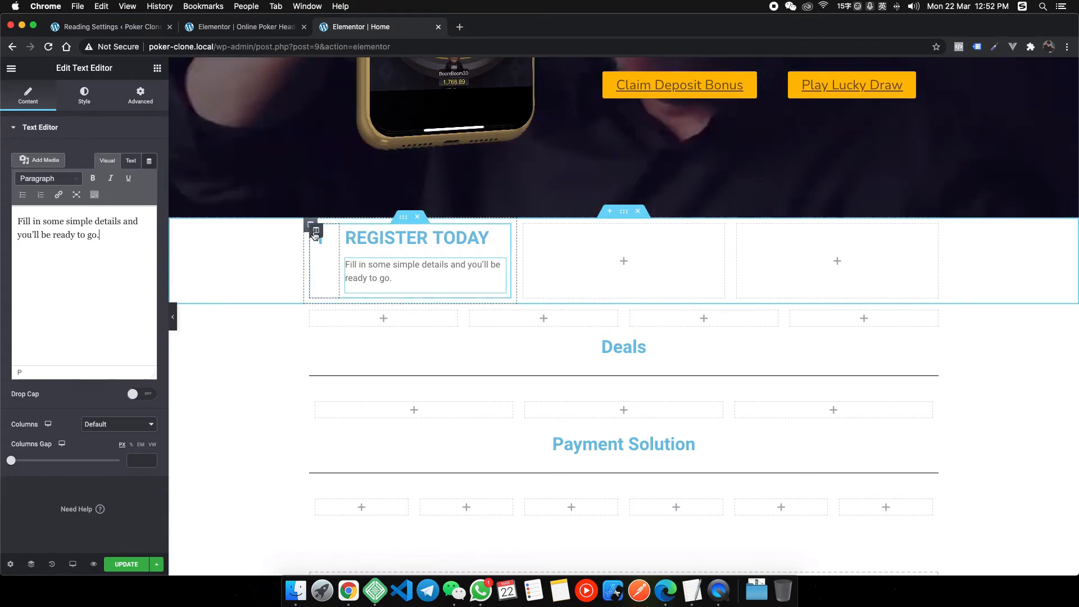
{"action": "left_click", "coordinate": [310, 226]}
{"action": "left_click", "coordinate": [99, 180]}
{"action": "left_click", "coordinate": [103, 200]}
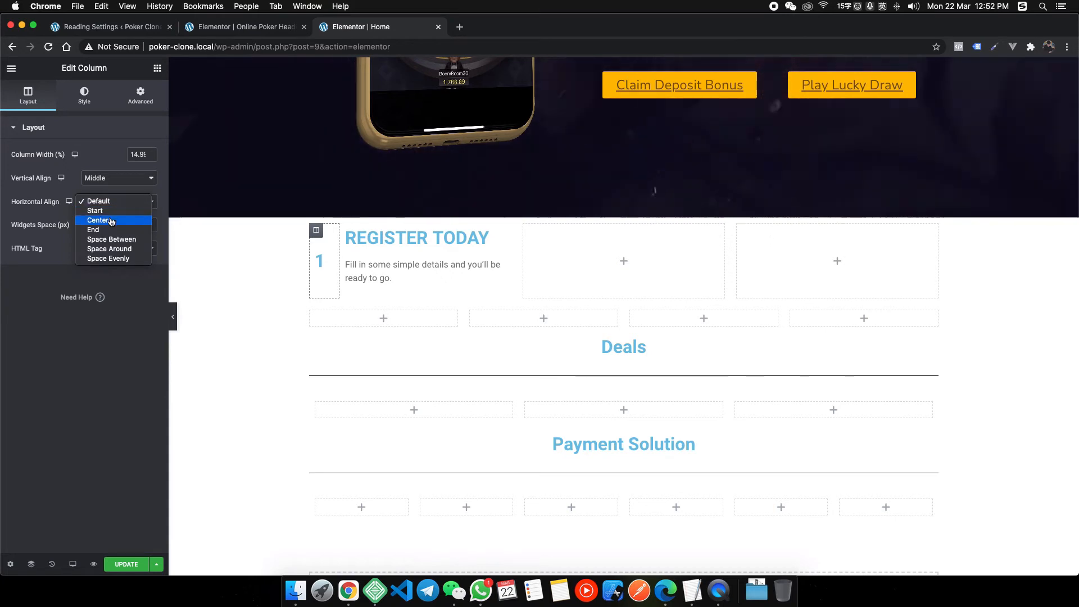
Centre the number column horizontally and bring up the 1 heading's style settings.
{"action": "left_click", "coordinate": [111, 220]}
{"action": "left_click", "coordinate": [85, 96]}
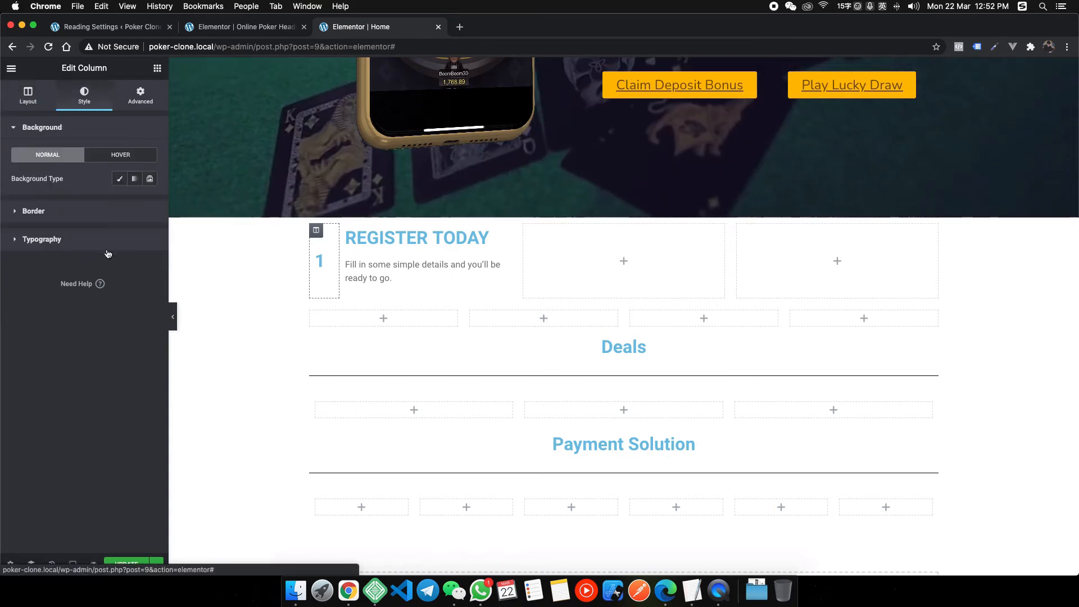
{"action": "left_click", "coordinate": [322, 260]}
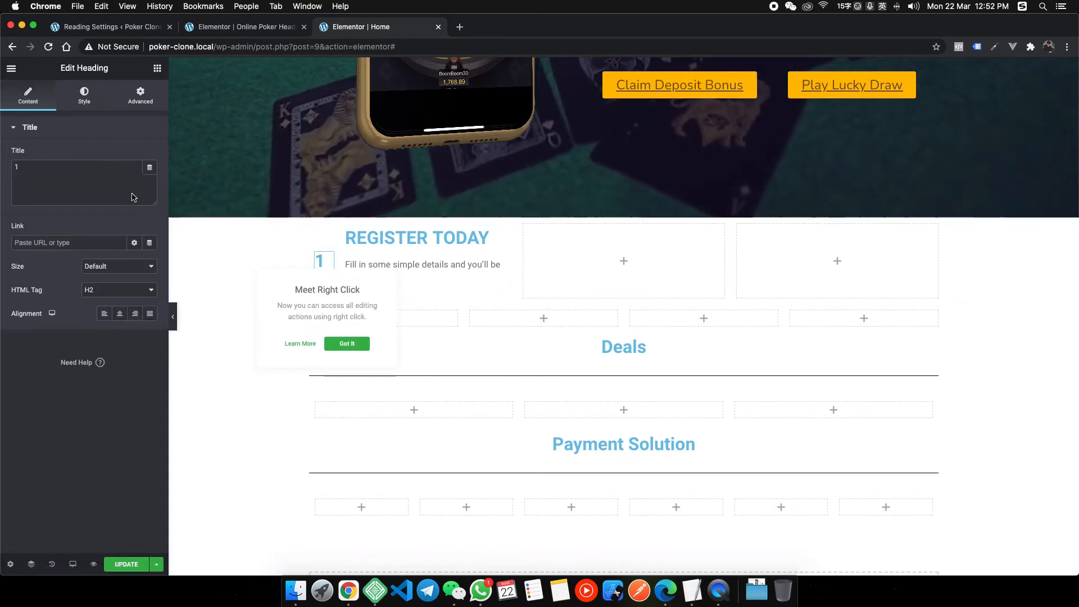
{"action": "left_click", "coordinate": [79, 95]}
Inspect the reference site's 1 heading styling in DevTools.
{"action": "right_click", "coordinate": [350, 589]}
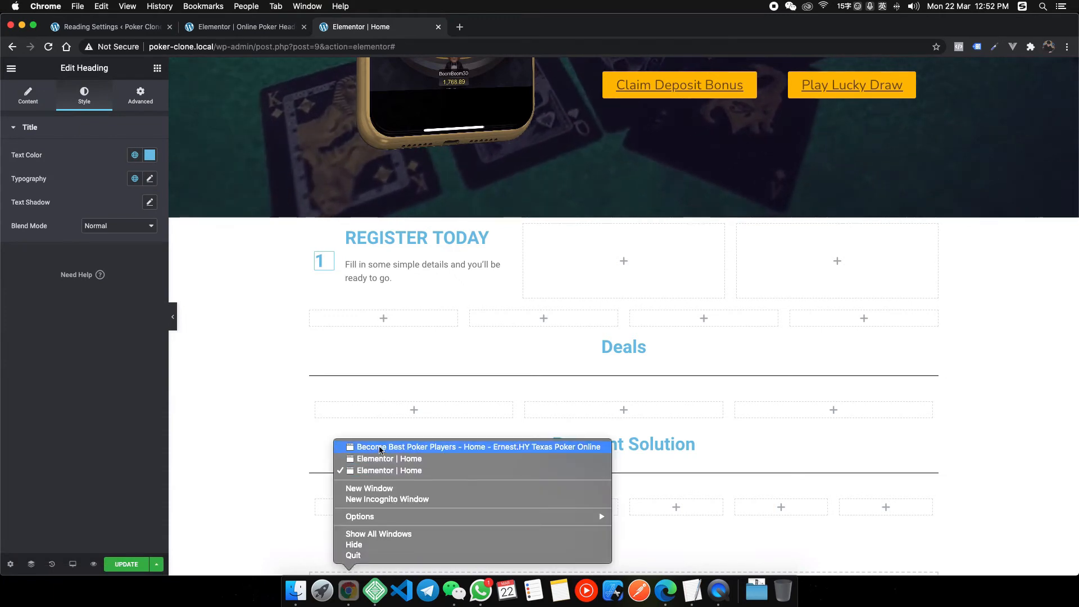
{"action": "left_click", "coordinate": [380, 448]}
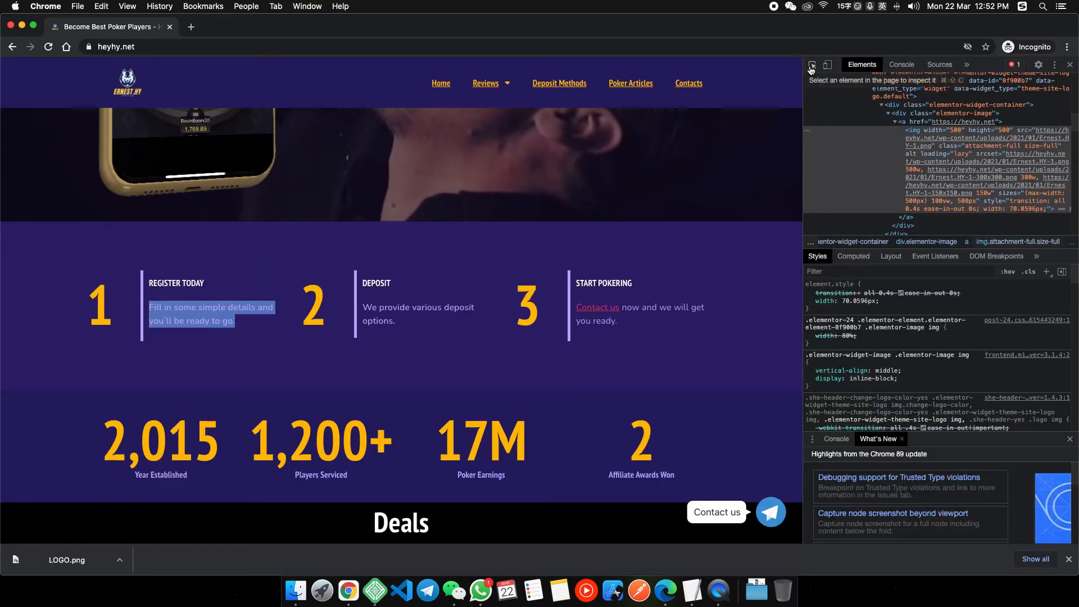
{"action": "left_click", "coordinate": [812, 66]}
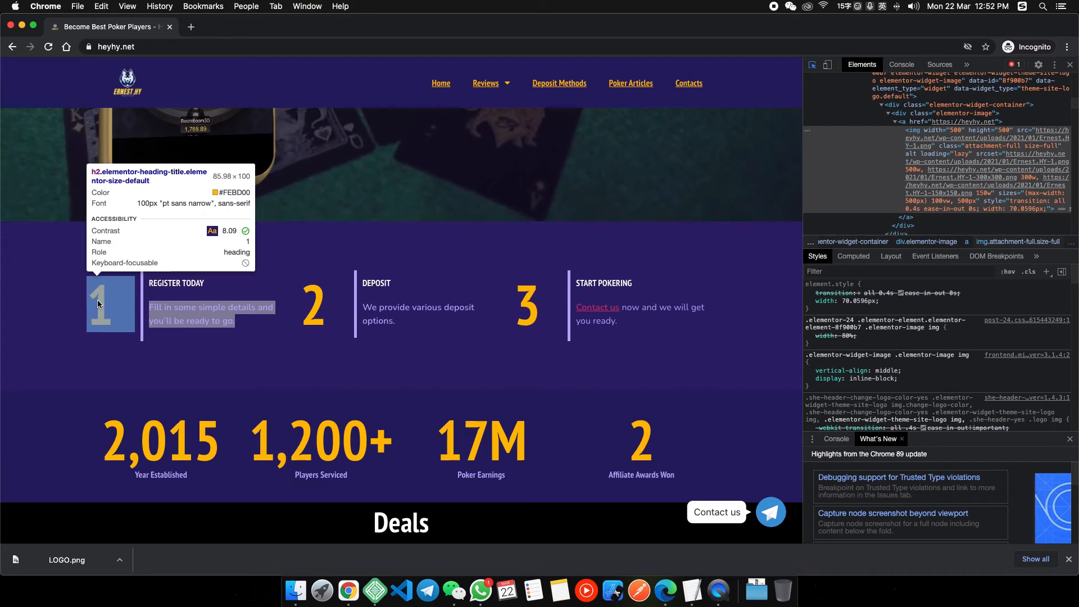
{"action": "left_click", "coordinate": [98, 304]}
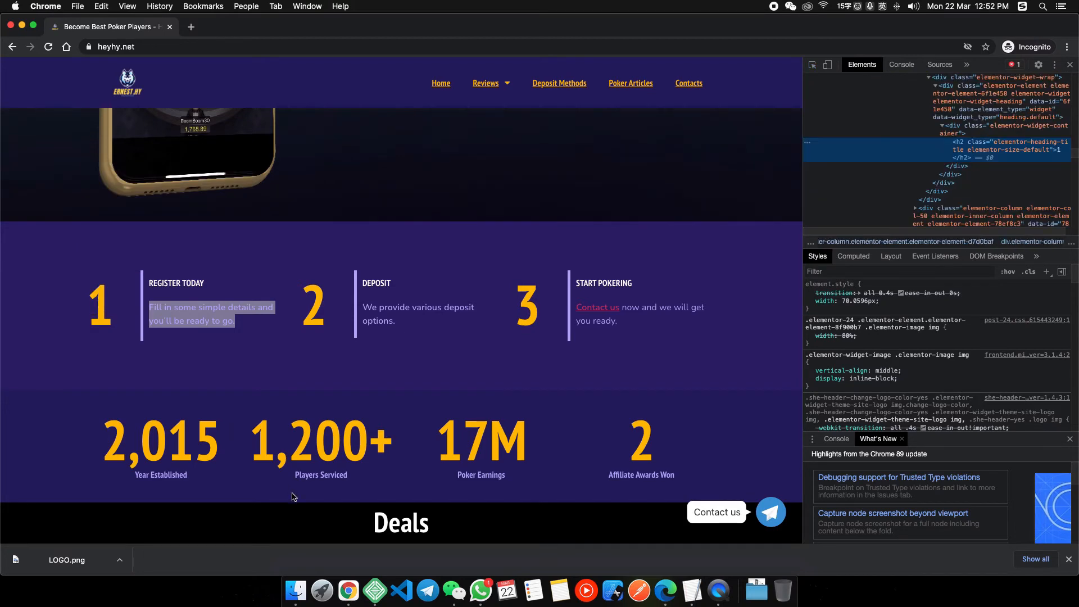
{"action": "right_click", "coordinate": [349, 590]}
{"action": "left_click", "coordinate": [389, 470]}
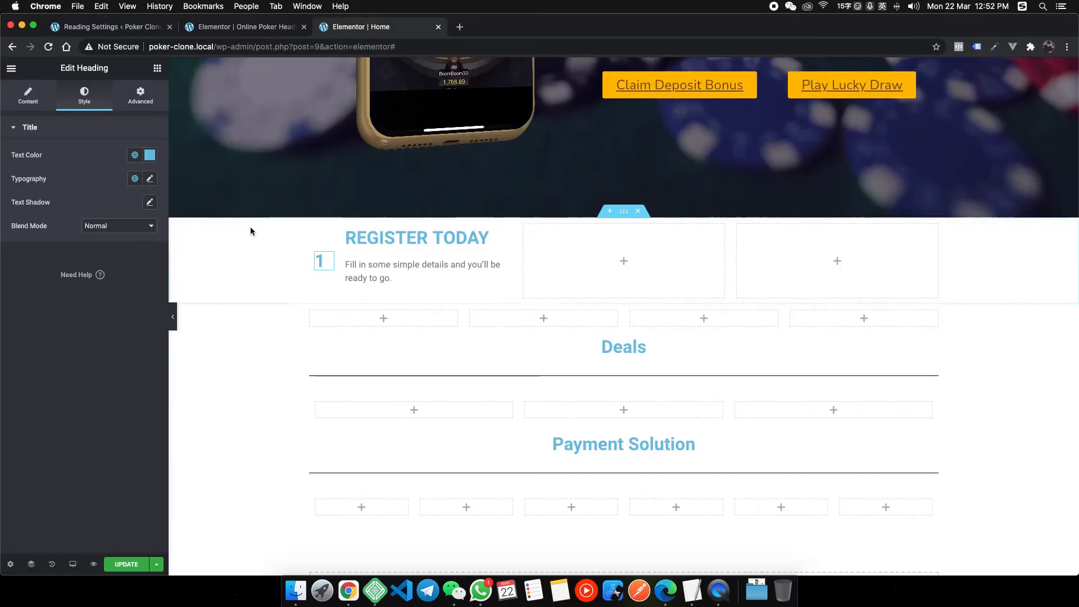
Make the 1 global Yellow, PT Sans Narrow at 100 px, and widen its column to about 20%.
{"action": "left_click", "coordinate": [135, 155]}
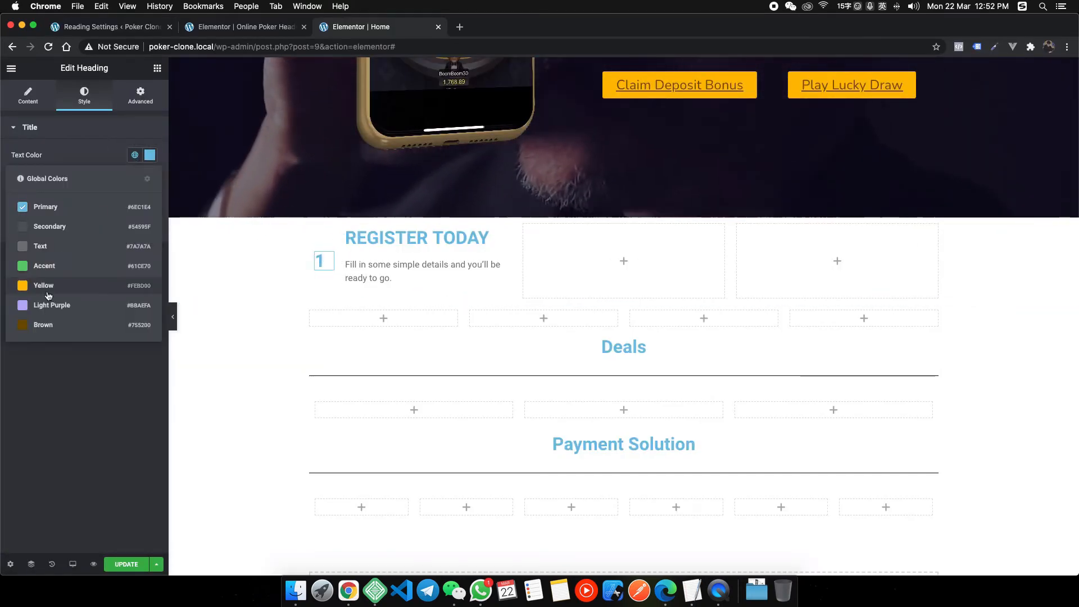
{"action": "left_click", "coordinate": [45, 280]}
{"action": "left_click", "coordinate": [149, 179]}
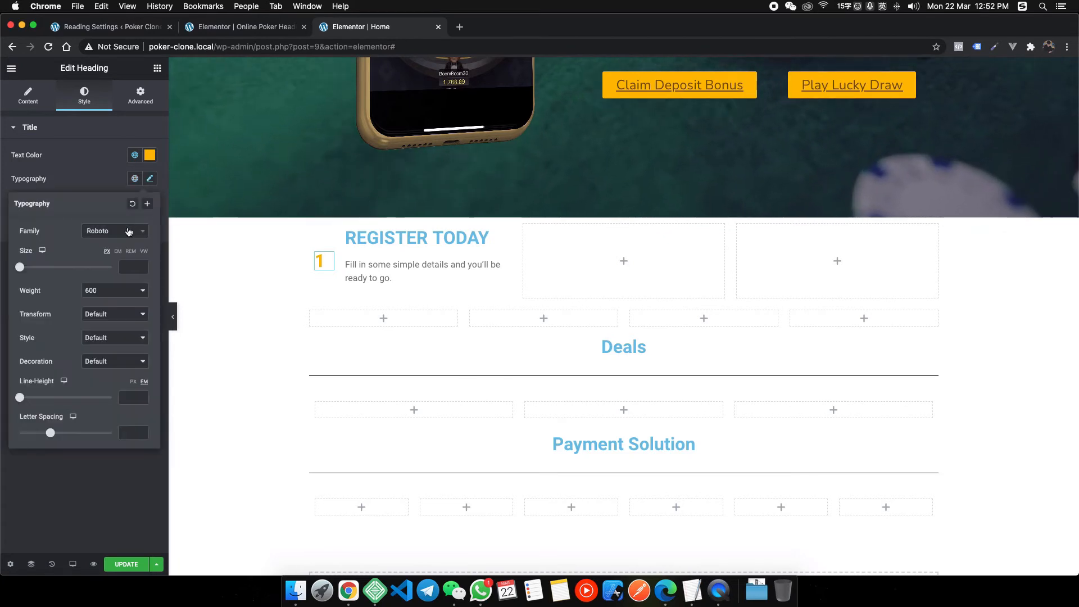
{"action": "type", "text": "pt sans"}
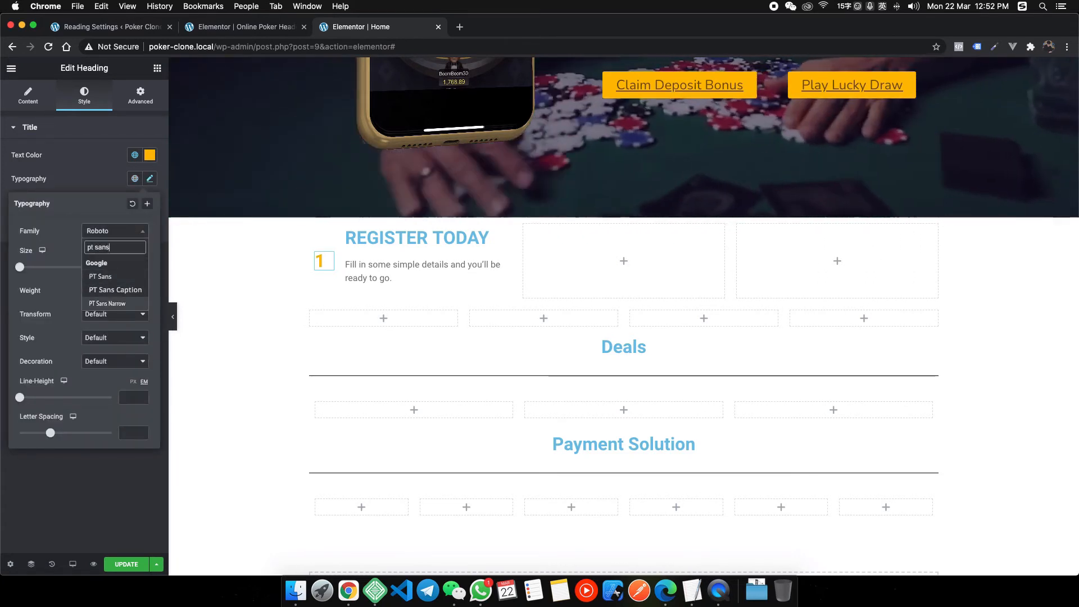
{"action": "left_click", "coordinate": [107, 303]}
{"action": "type", "text": "1"}
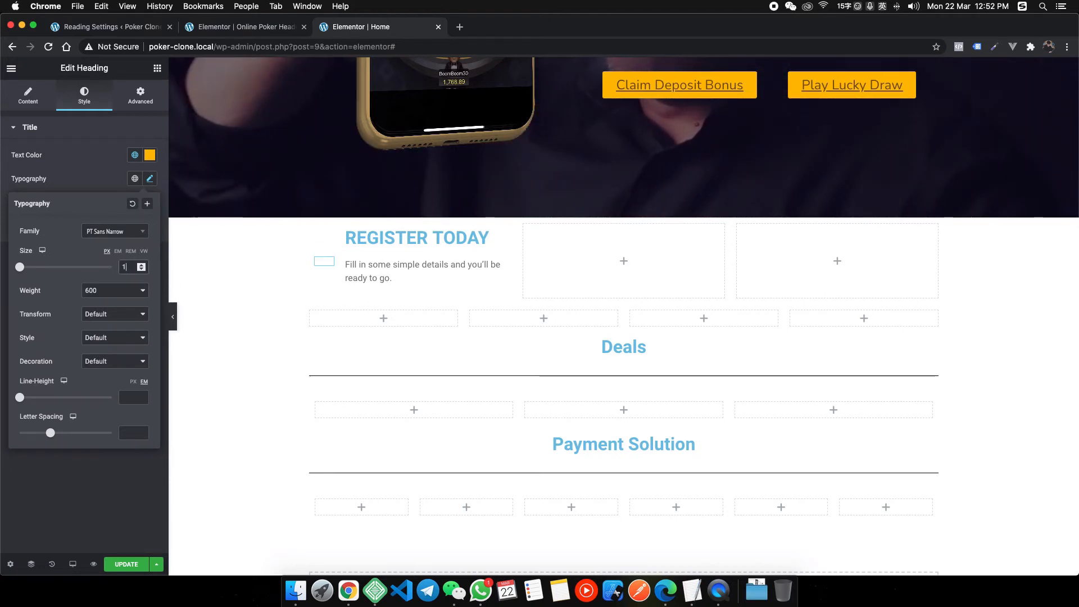
{"action": "type", "text": "00"}
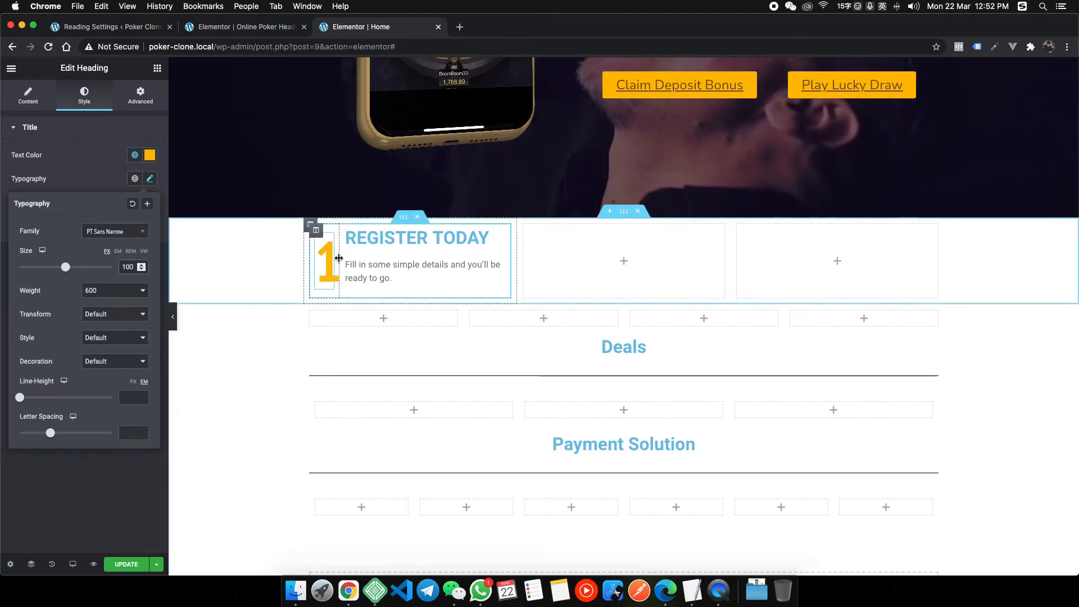
{"action": "left_click_drag", "start_coordinate": [345, 260], "coordinate": [350, 262]}
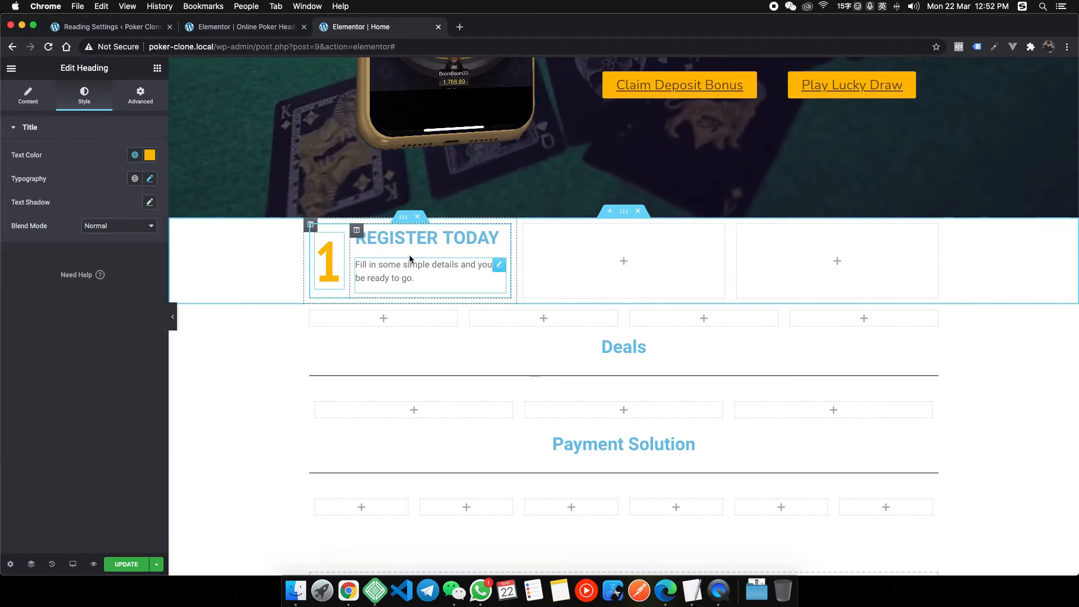
{"action": "right_click", "coordinate": [349, 591]}
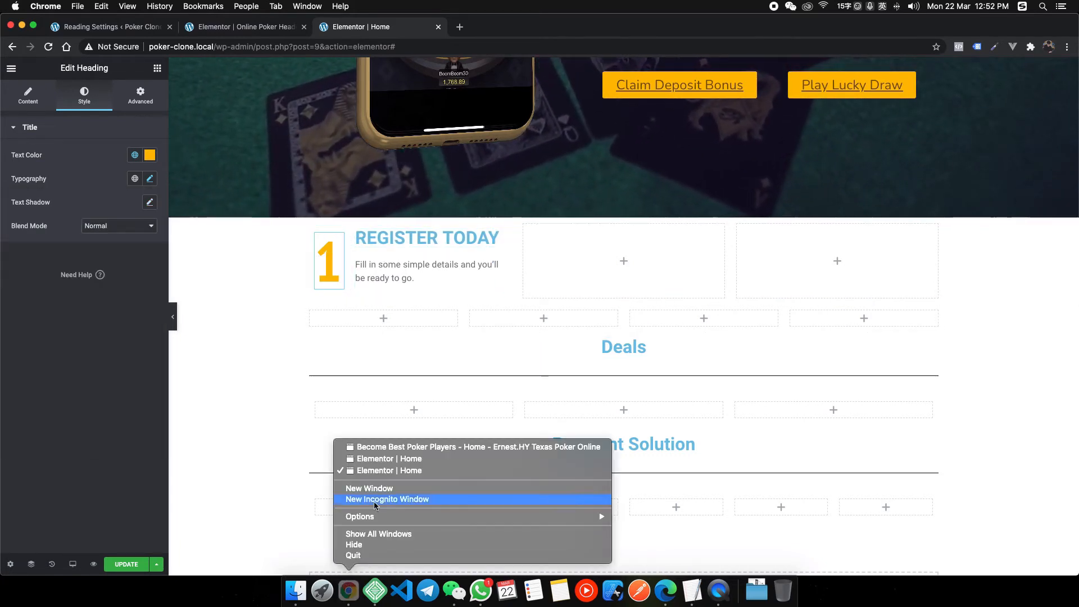
Inspect the reference REGISTER TODAY heading's styling on heyhy.net.
{"action": "left_click", "coordinate": [403, 447]}
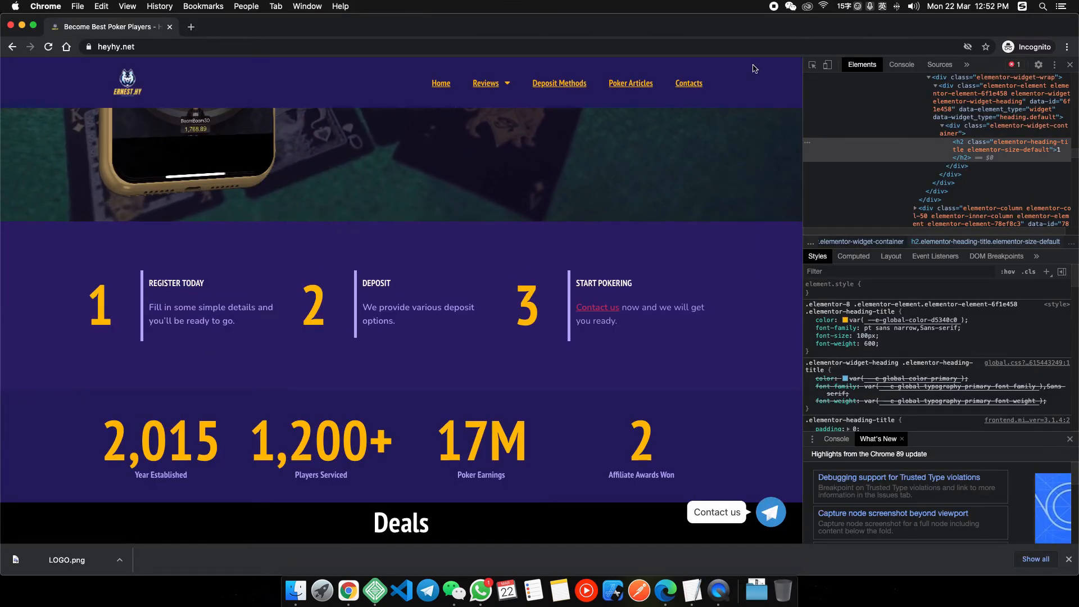
{"action": "left_click", "coordinate": [813, 65]}
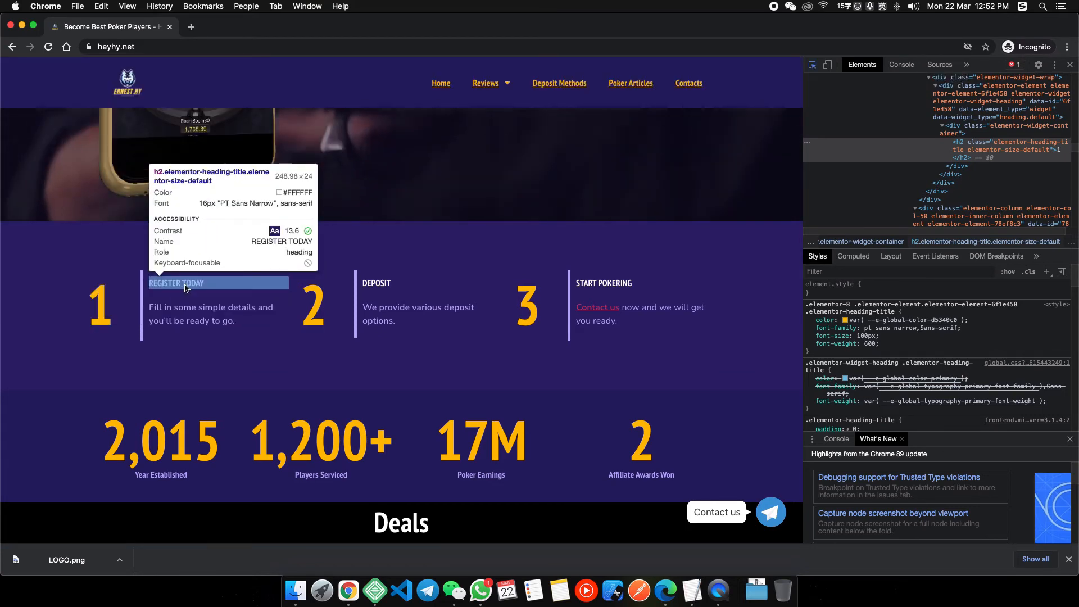
{"action": "left_click", "coordinate": [186, 287]}
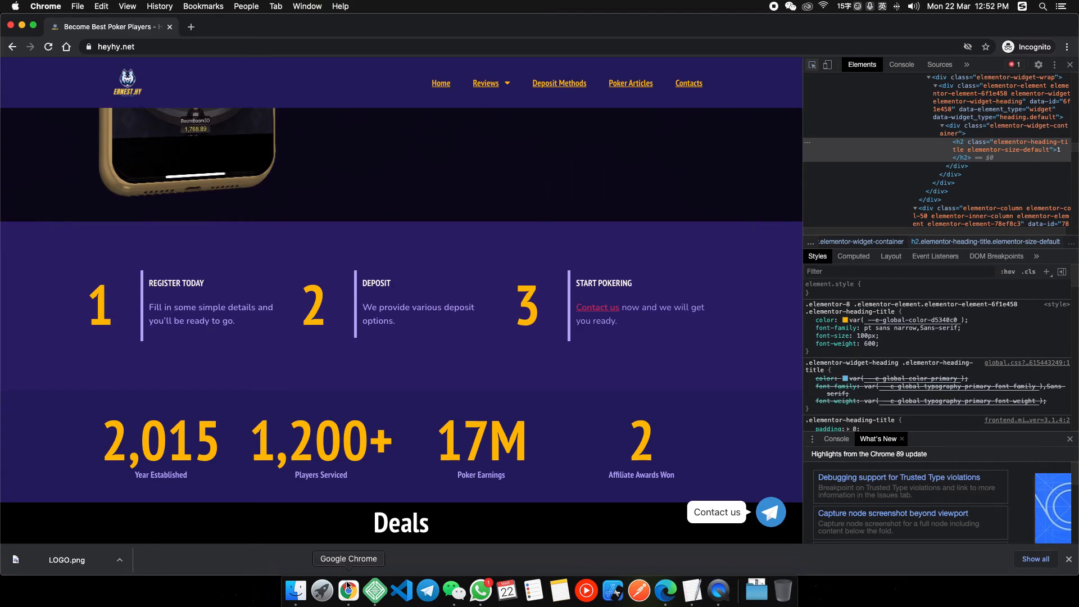
{"action": "right_click", "coordinate": [347, 587]}
{"action": "left_click", "coordinate": [360, 473]}
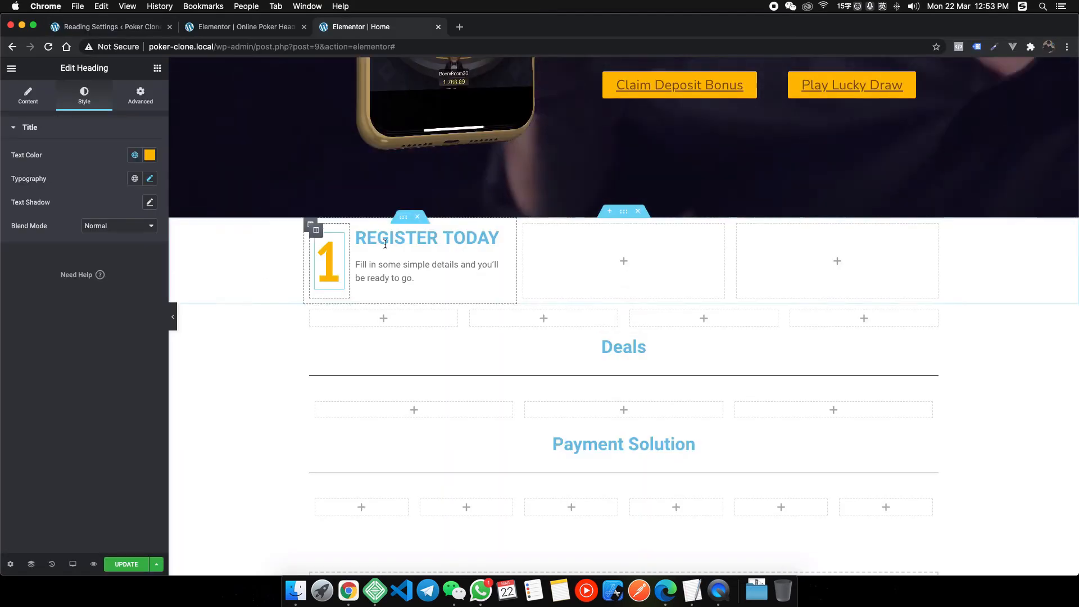
Set the REGISTER TODAY heading text colour to near-white #FDFEFF.
{"action": "left_click", "coordinate": [413, 239]}
{"action": "left_click", "coordinate": [84, 95]}
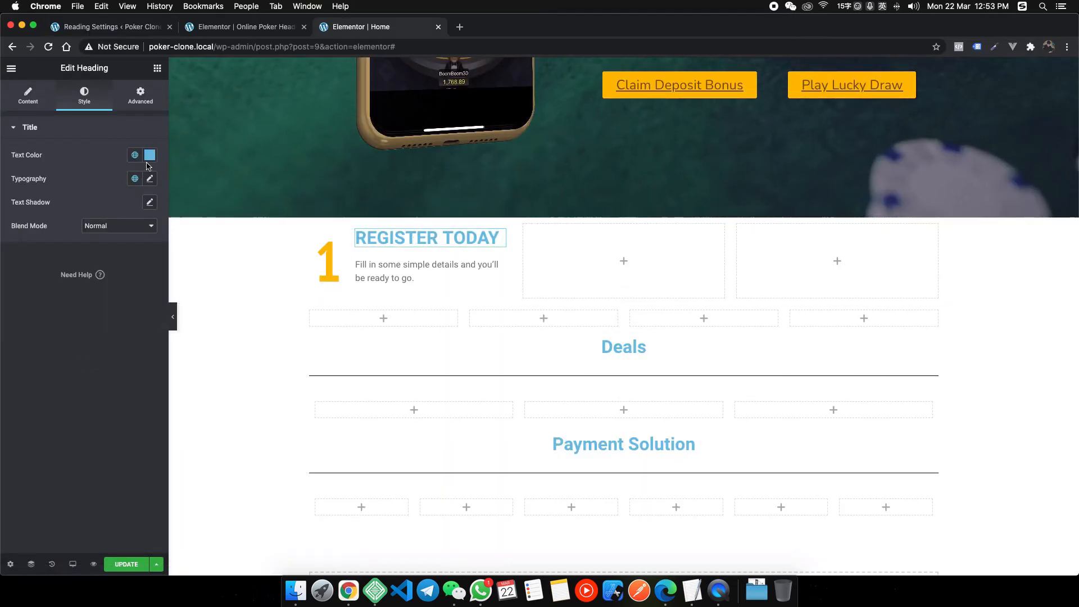
{"action": "left_click", "coordinate": [150, 156]}
{"action": "left_click_drag", "start_coordinate": [67, 257], "coordinate": [1, 178]}
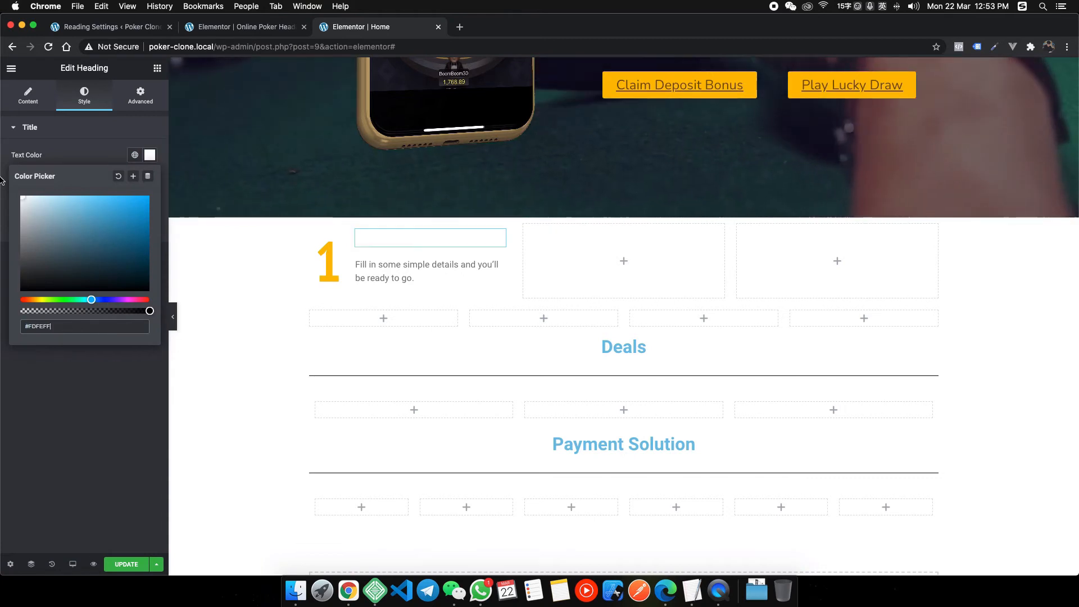
{"action": "left_click", "coordinate": [56, 127]}
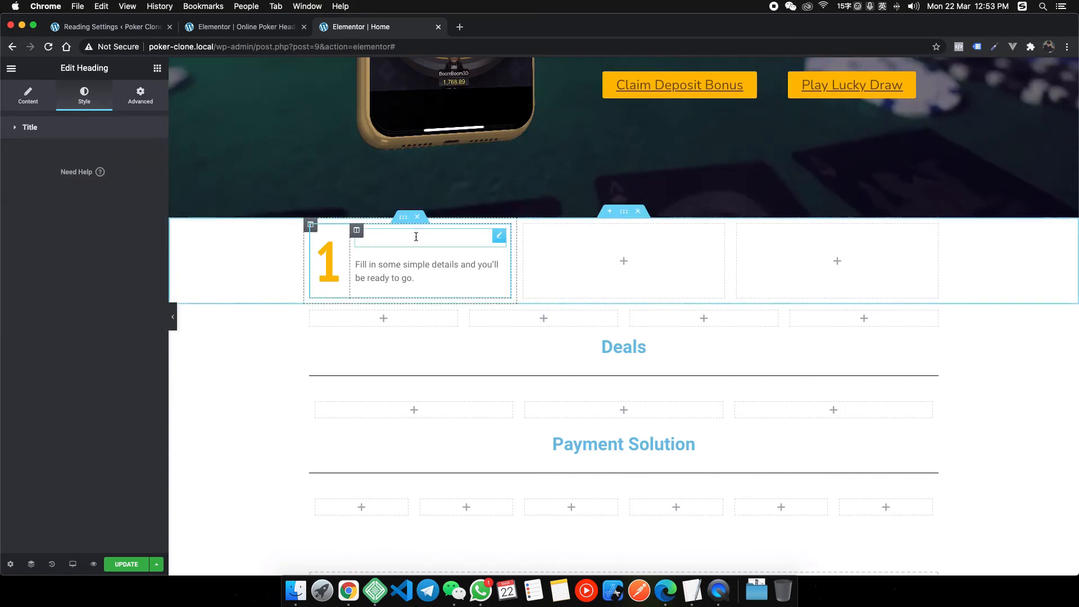
Select the steps section and read the reference section background as #2f206c in DevTools.
{"action": "left_click", "coordinate": [624, 212]}
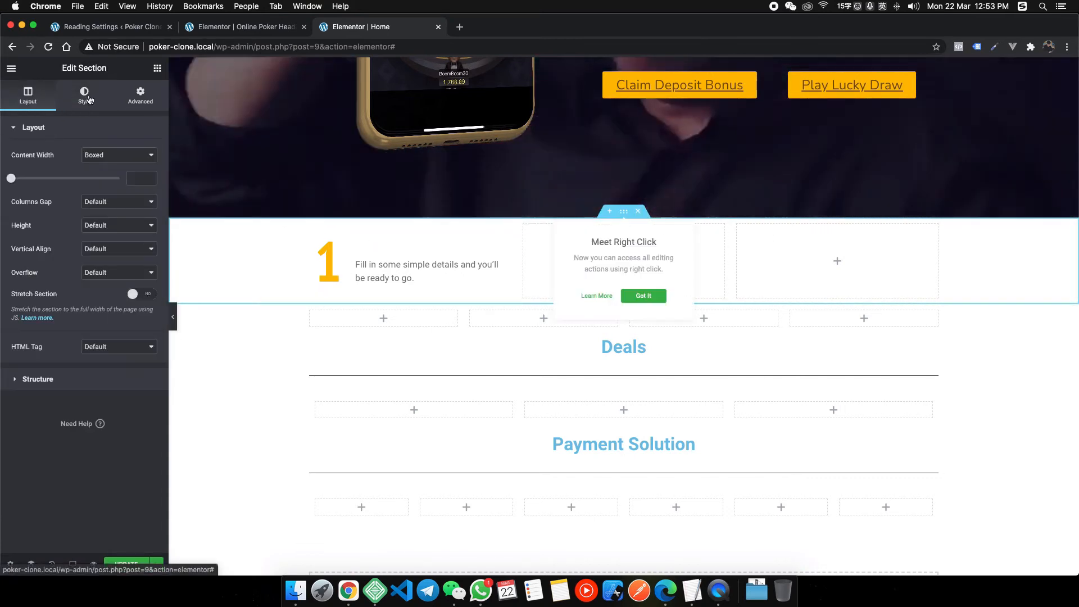
{"action": "right_click", "coordinate": [361, 579]}
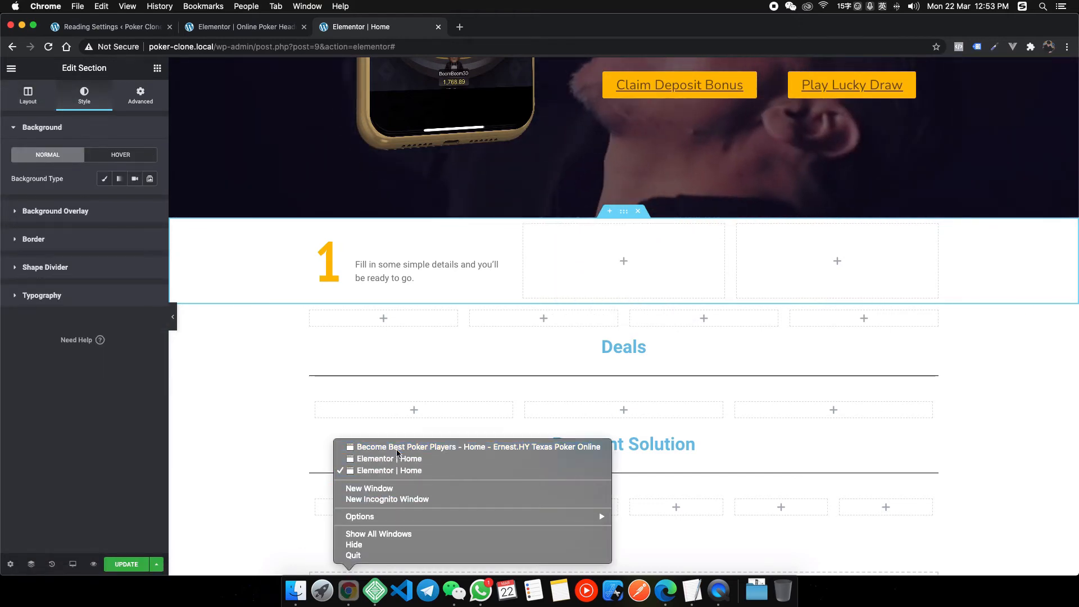
{"action": "left_click", "coordinate": [398, 457]}
{"action": "left_click", "coordinate": [812, 65]}
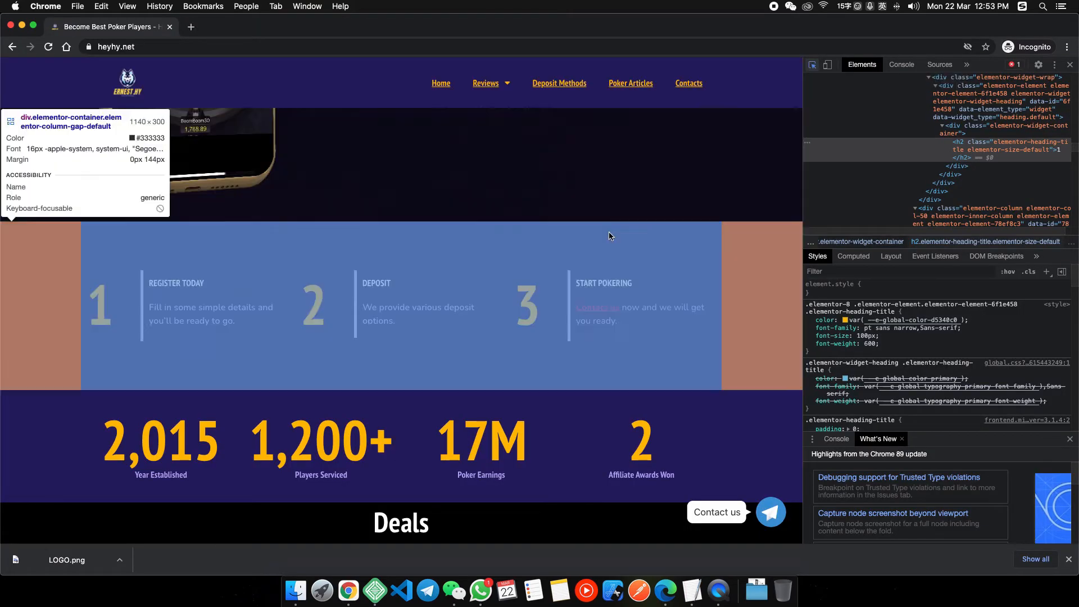
{"action": "left_click", "coordinate": [609, 239]}
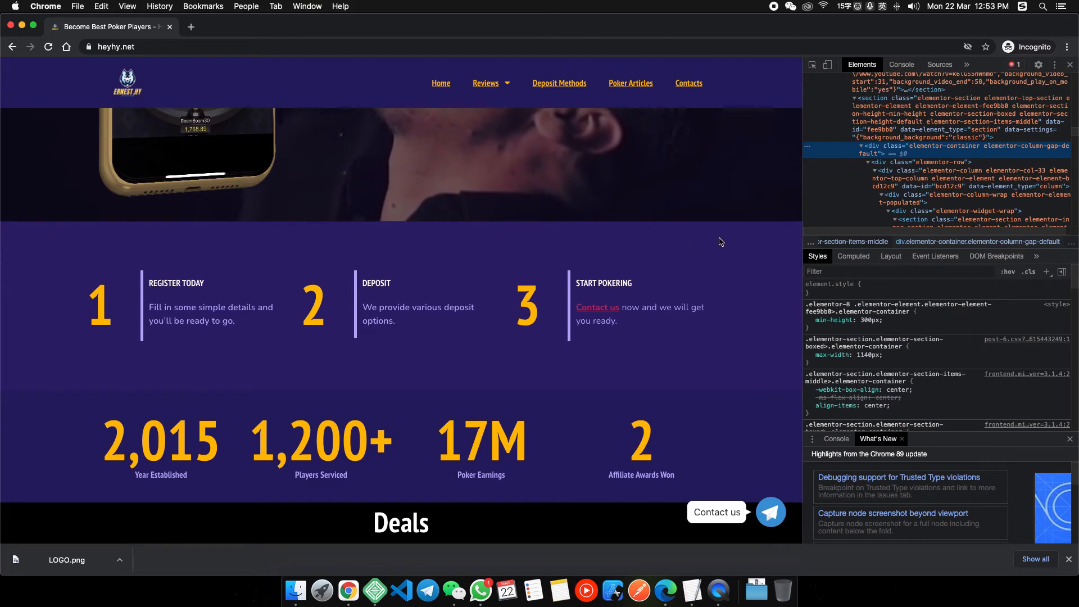
{"action": "left_click", "coordinate": [812, 66]}
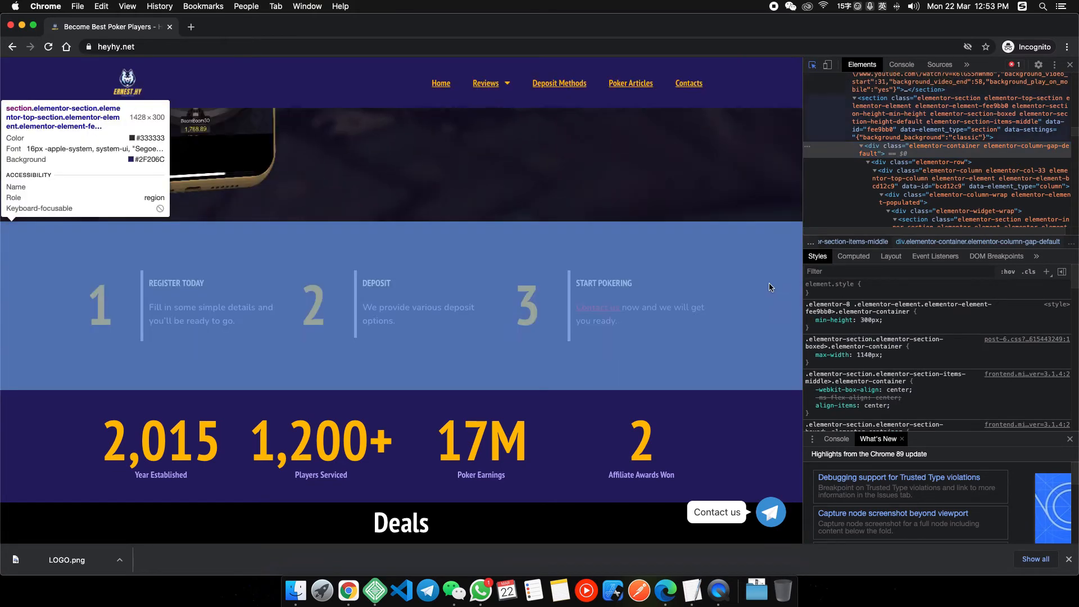
{"action": "left_click", "coordinate": [770, 287]}
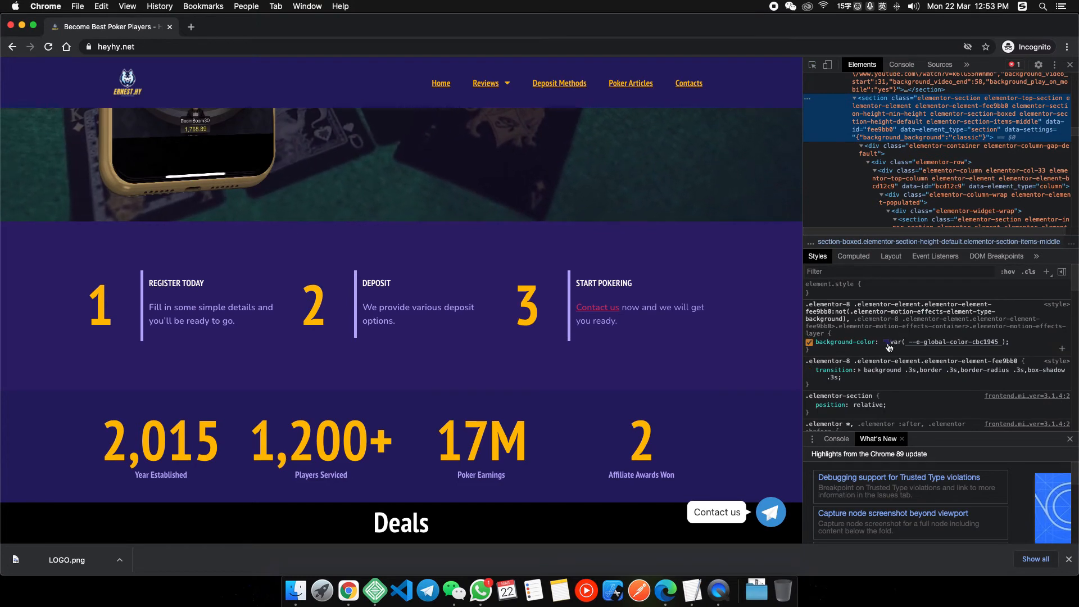
{"action": "left_click", "coordinate": [886, 342]}
{"action": "left_click", "coordinate": [941, 266]}
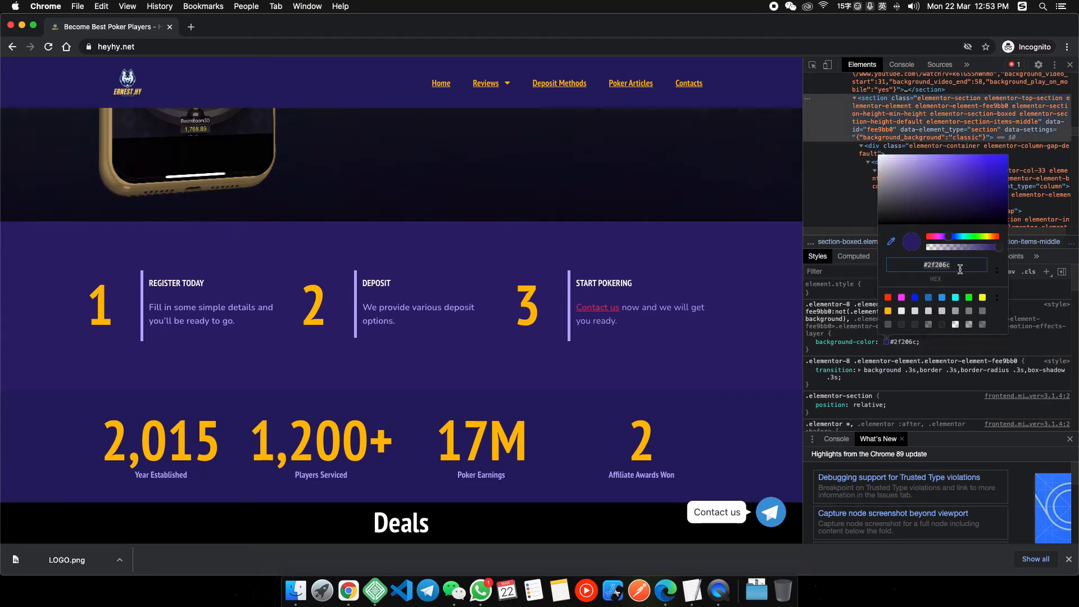
{"action": "right_click", "coordinate": [341, 585]}
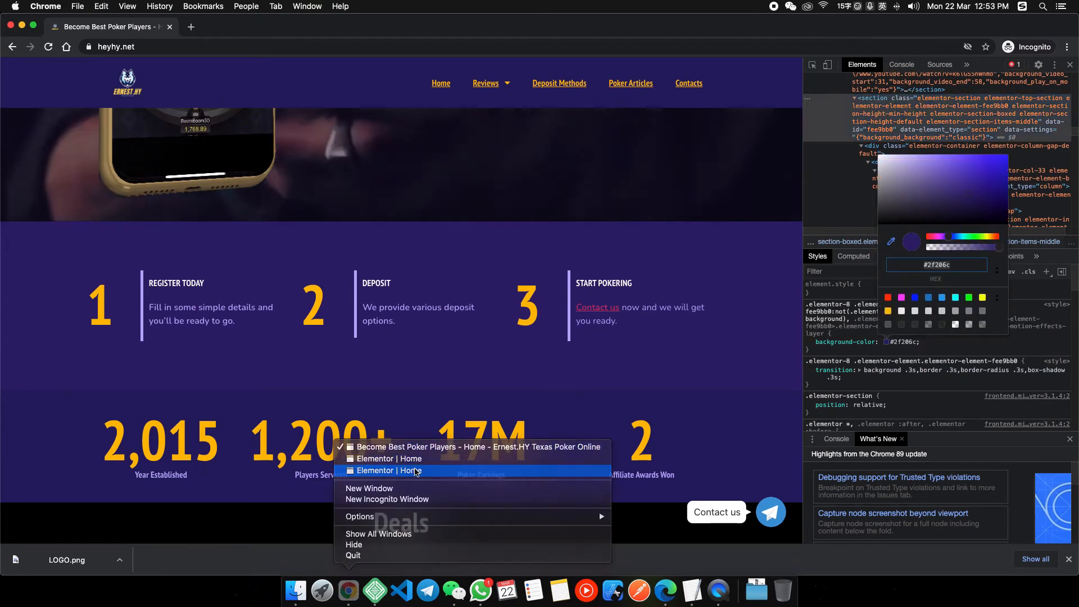
{"action": "left_click", "coordinate": [388, 472]}
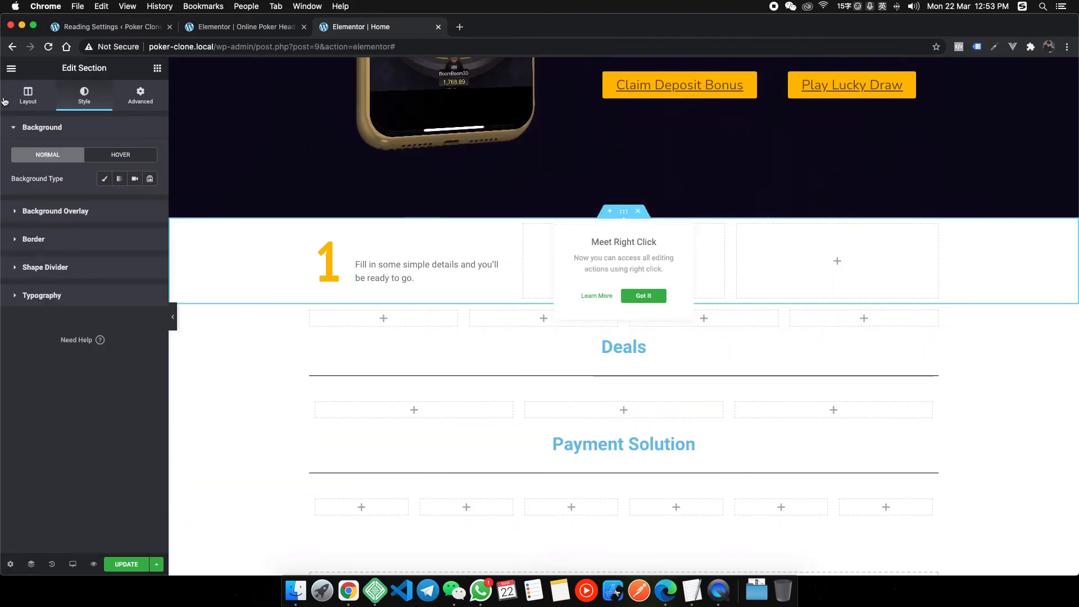
Give the section a classic #2f206c background and save it as global colour 'Deep Purple'.
{"action": "left_click", "coordinate": [104, 178]}
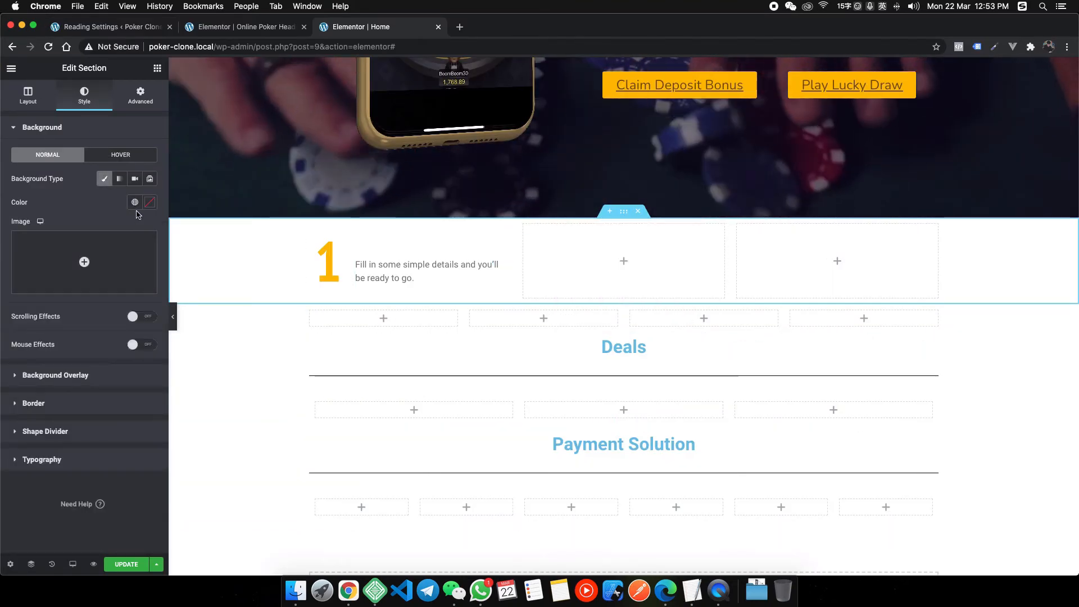
{"action": "left_click", "coordinate": [135, 203]}
{"action": "left_click", "coordinate": [148, 207]}
{"action": "left_click", "coordinate": [148, 207]}
{"action": "left_click", "coordinate": [72, 373]}
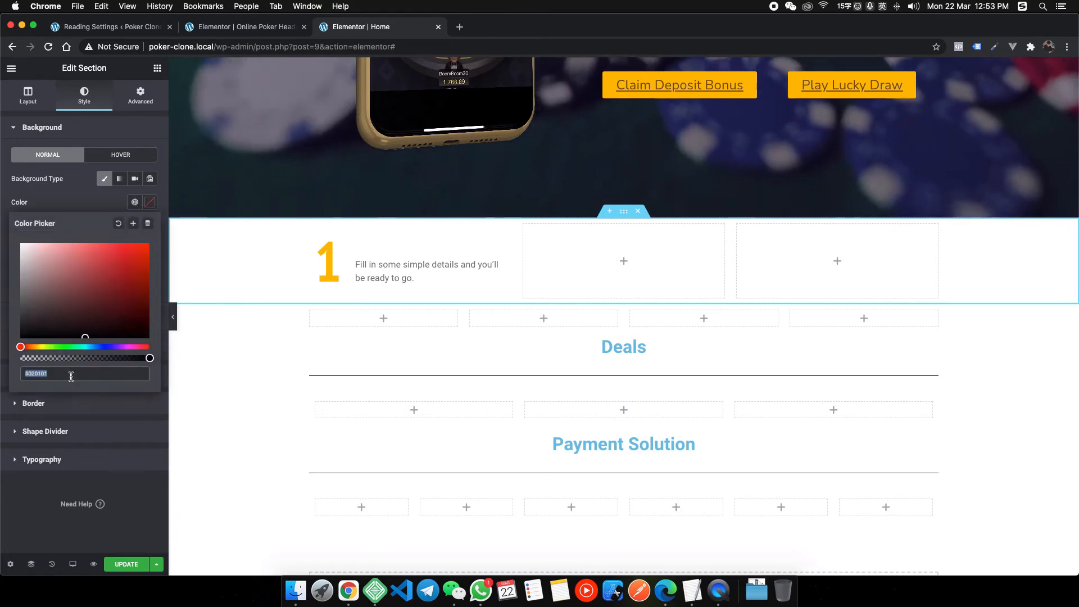
{"action": "type", "text": "#2f206c"}
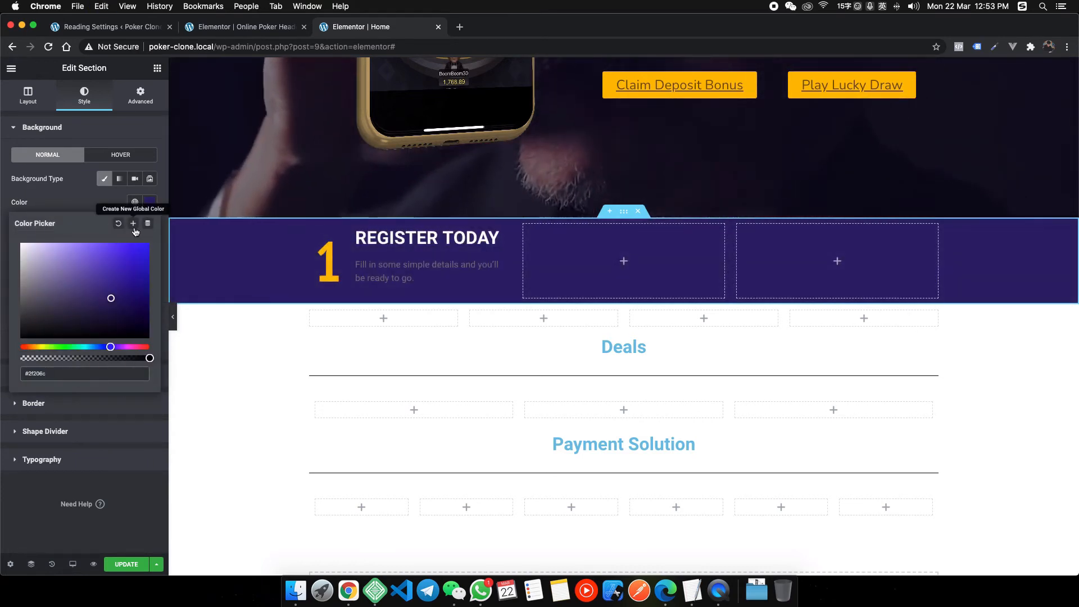
{"action": "left_click", "coordinate": [134, 225]}
{"action": "type", "text": "De"}
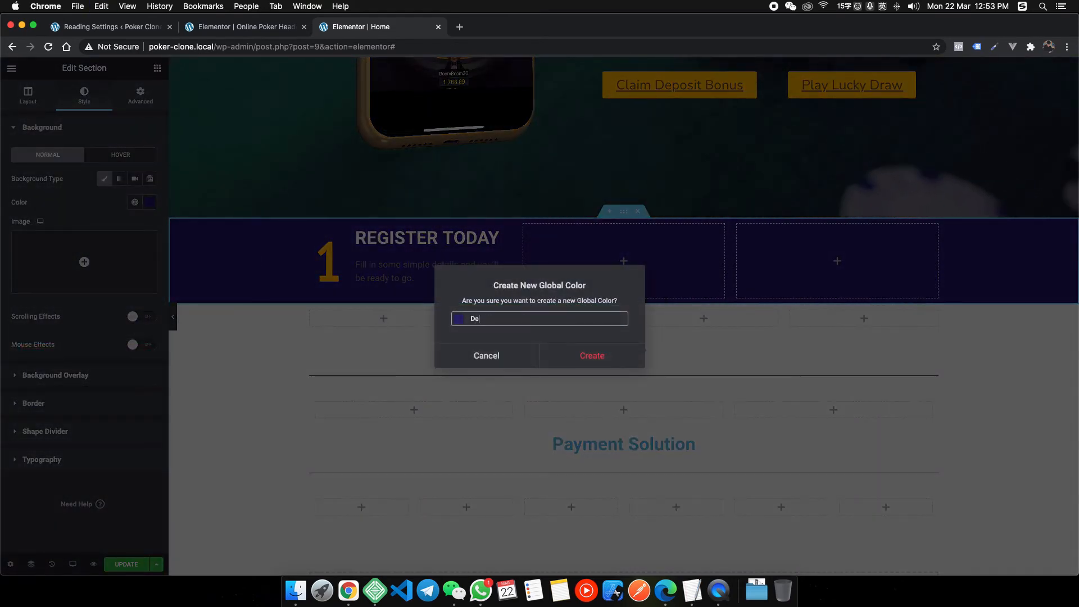
{"action": "type", "text": "ep Purple"}
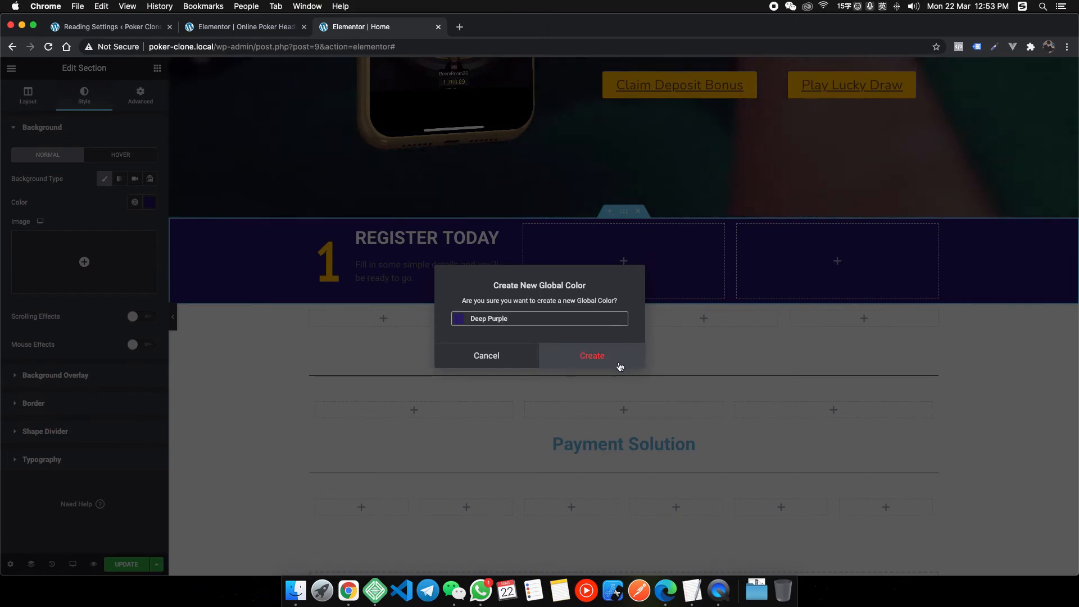
{"action": "left_click", "coordinate": [620, 365]}
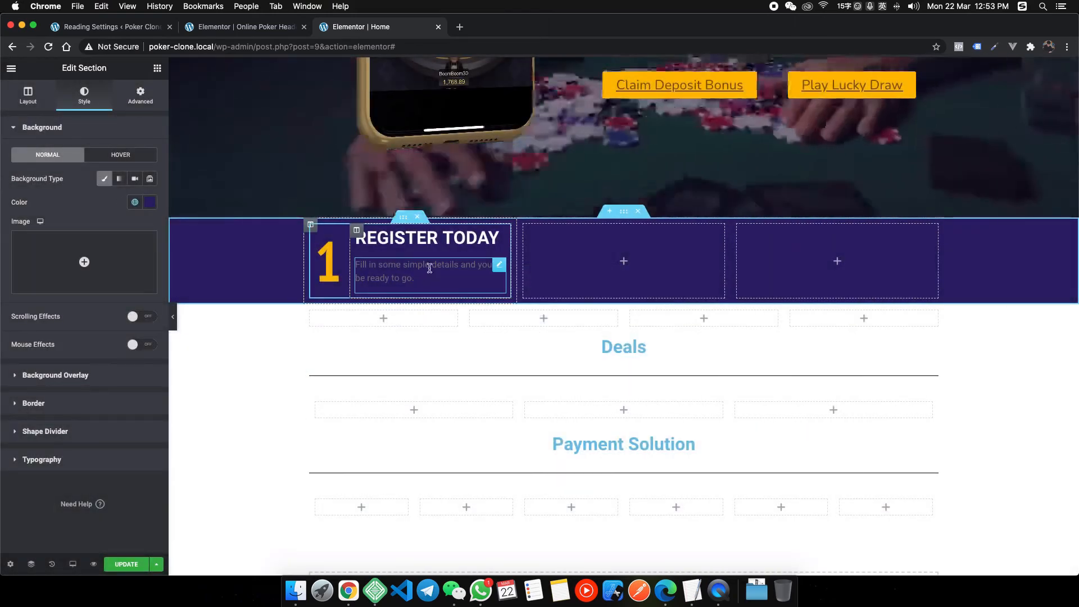
Make the description text global Light Purple and widen the number column to about 22%.
{"action": "left_click", "coordinate": [423, 275]}
{"action": "left_click", "coordinate": [88, 105]}
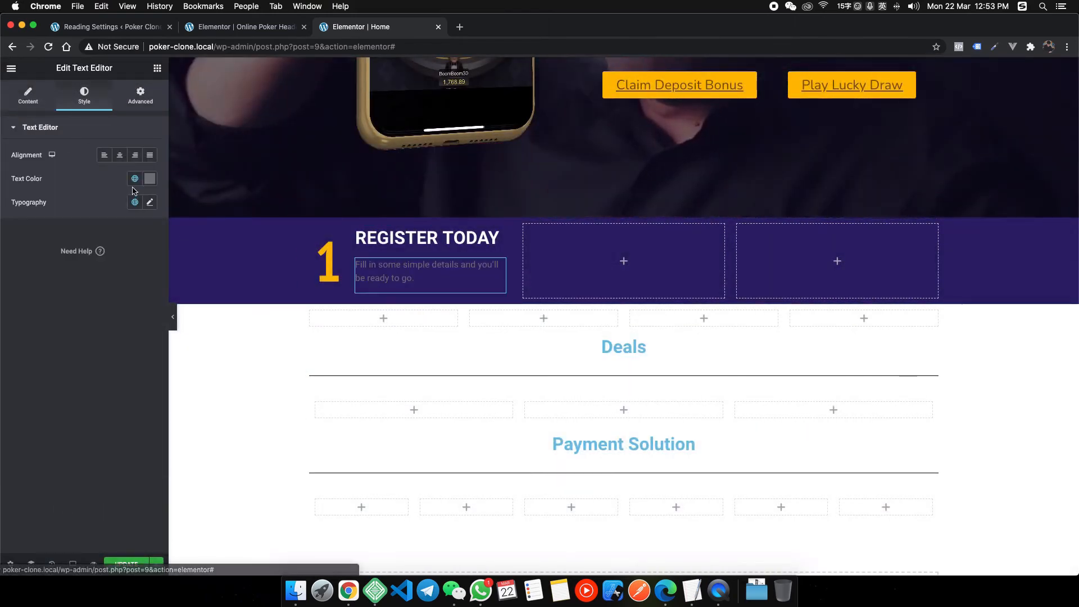
{"action": "left_click", "coordinate": [135, 178]}
{"action": "left_click", "coordinate": [34, 326]}
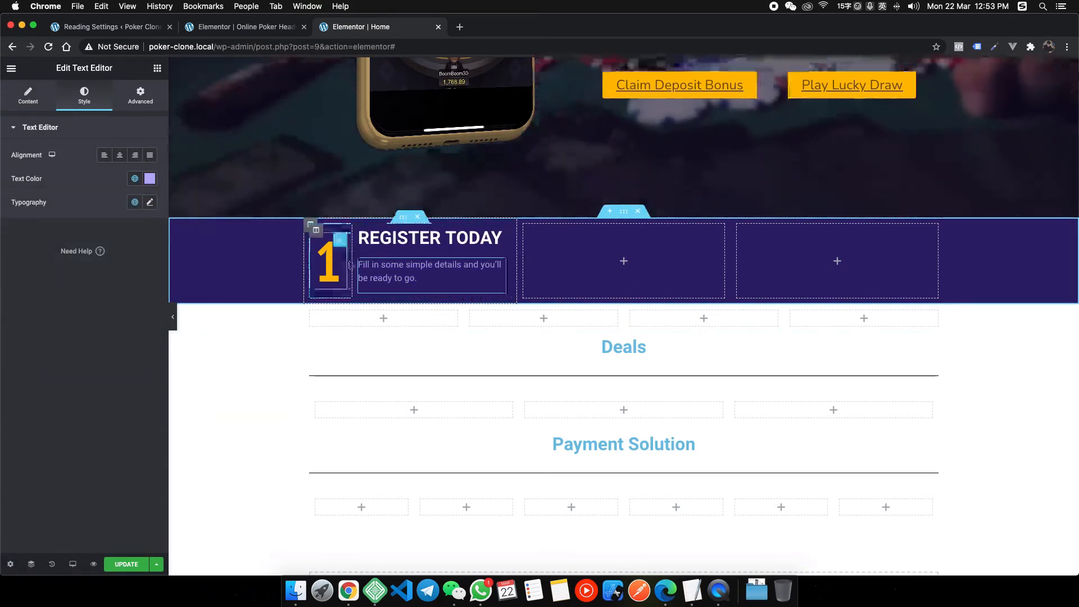
{"action": "left_click_drag", "start_coordinate": [350, 261], "coordinate": [351, 264]}
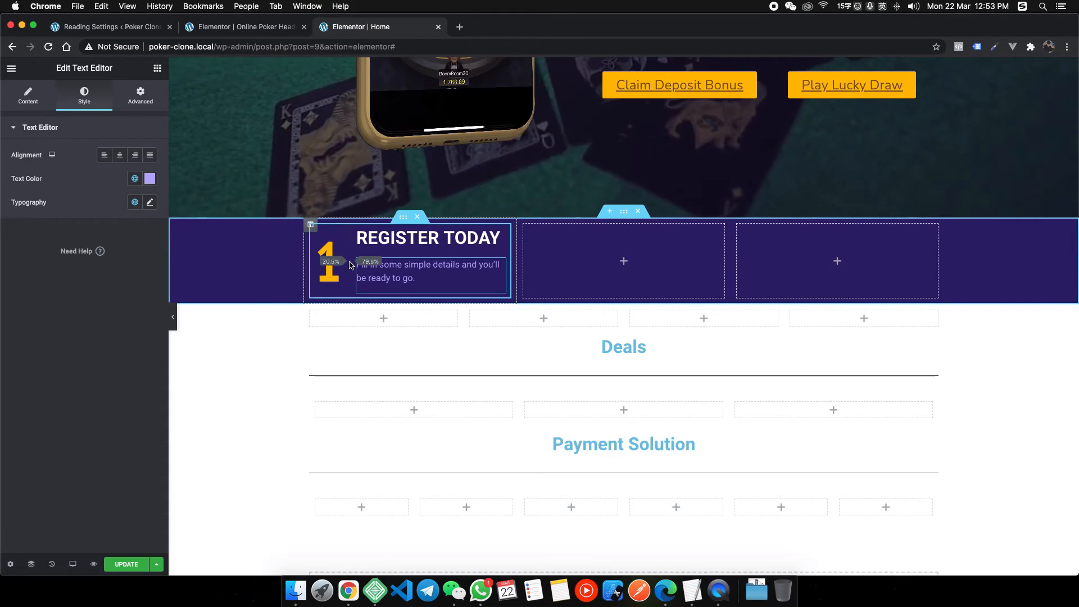
{"action": "left_click_drag", "start_coordinate": [353, 264], "coordinate": [354, 263]}
{"action": "left_click", "coordinate": [175, 319]}
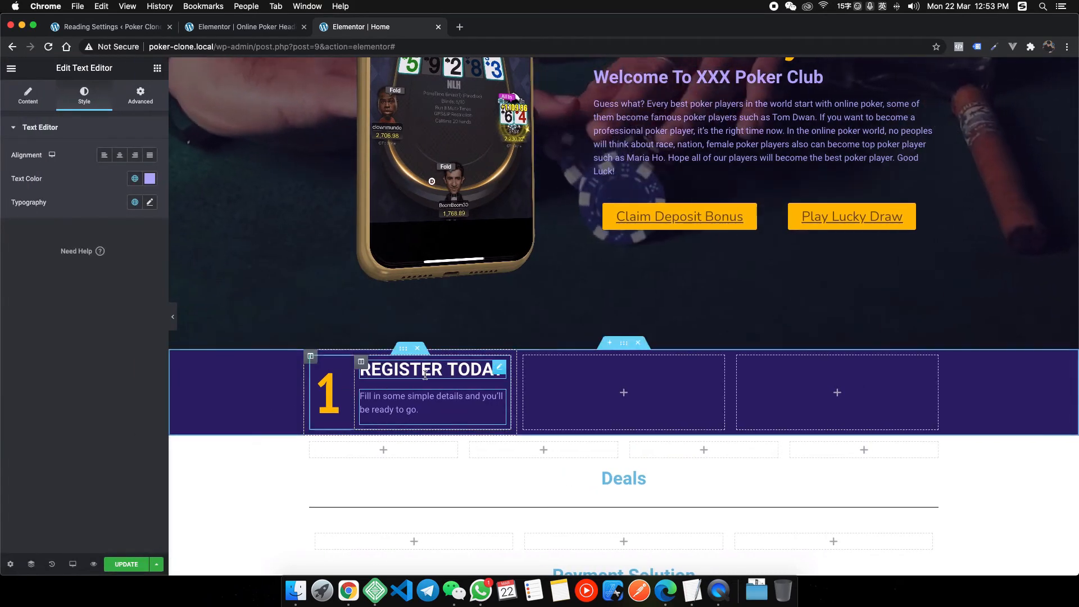
Set the REGISTER TODAY heading to PT Sans Narrow at 18 px.
{"action": "left_click", "coordinate": [498, 369]}
{"action": "left_click", "coordinate": [148, 179]}
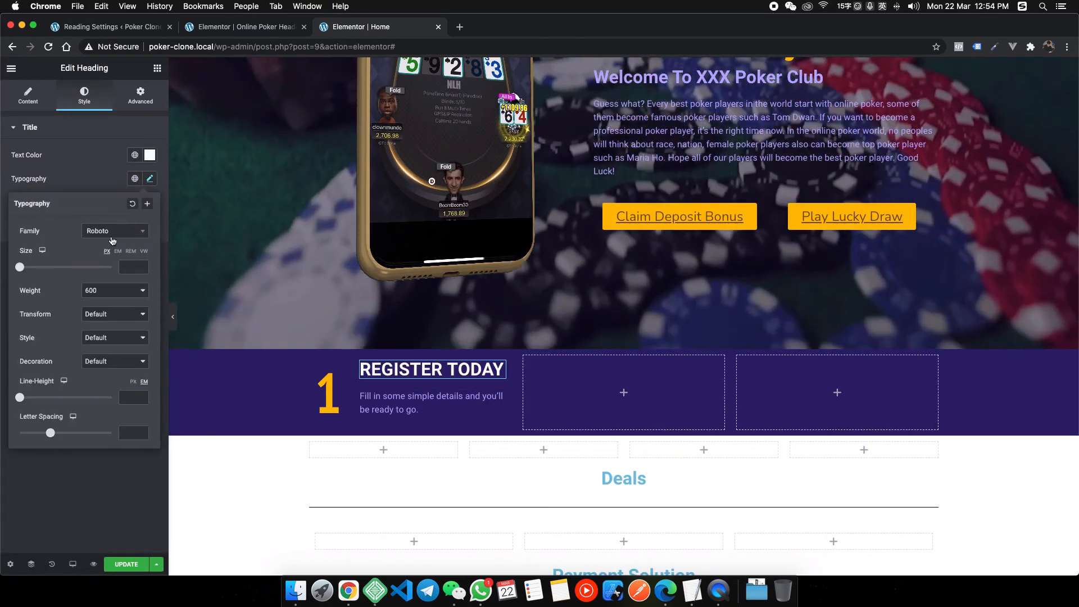
{"action": "left_click", "coordinate": [115, 231]}
{"action": "type", "text": "pt sans"}
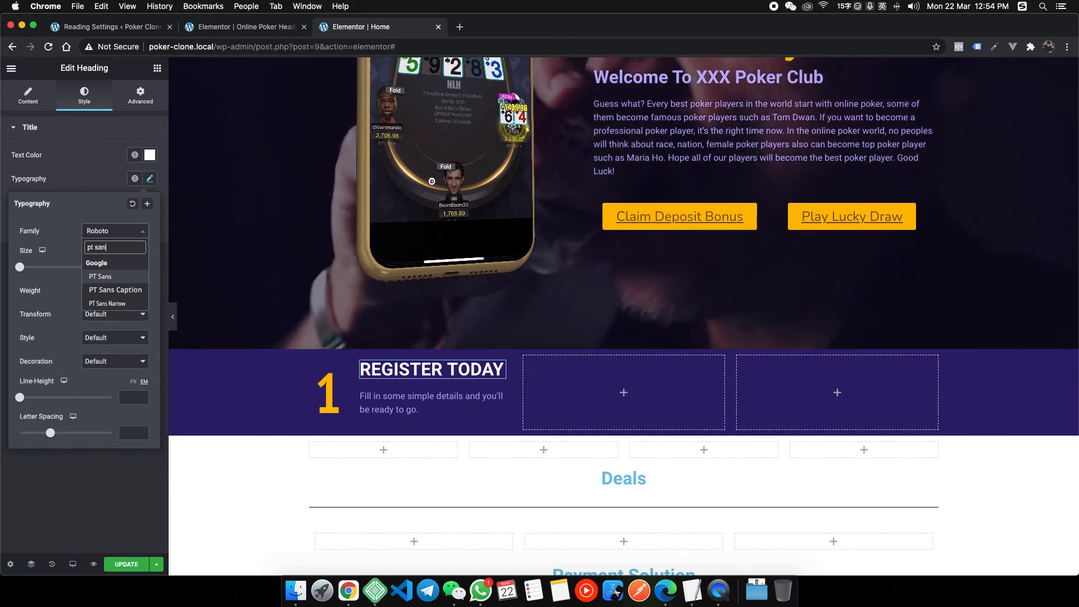
{"action": "key", "text": "Down"}
{"action": "key", "text": "Down"}
{"action": "key", "text": "Return"}
{"action": "left_click", "coordinate": [129, 266]}
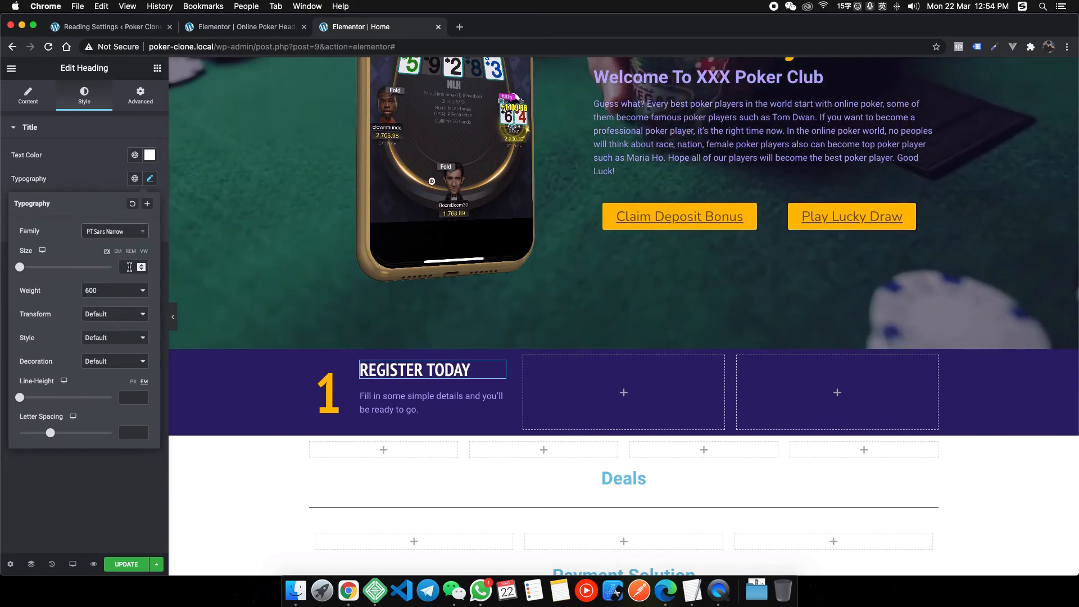
{"action": "type", "text": "24"}
{"action": "key", "text": "BackSpace"}
{"action": "key", "text": "BackSpace"}
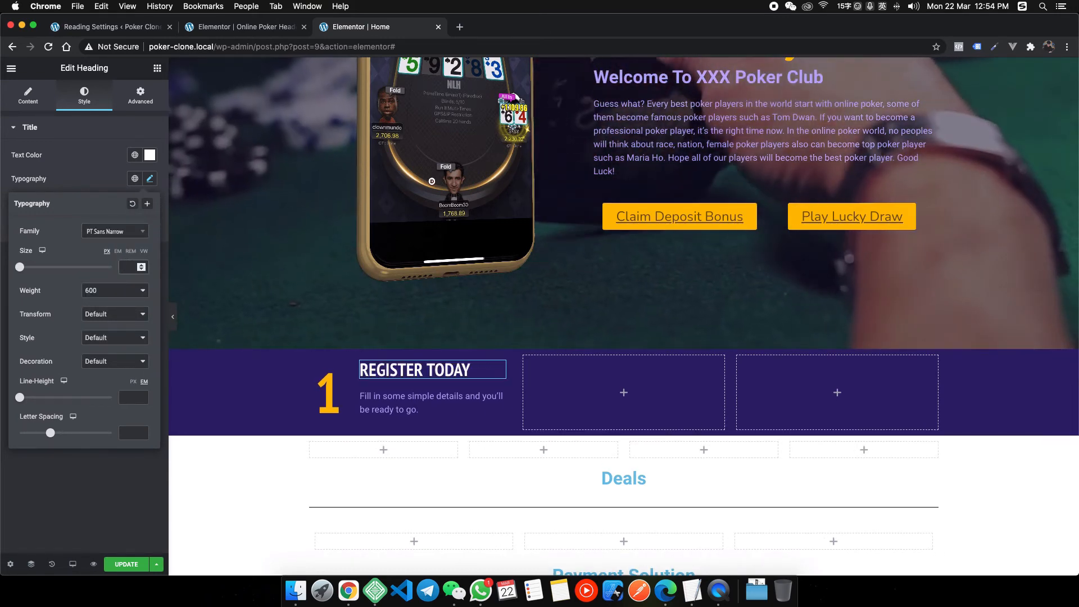
{"action": "type", "text": "18"}
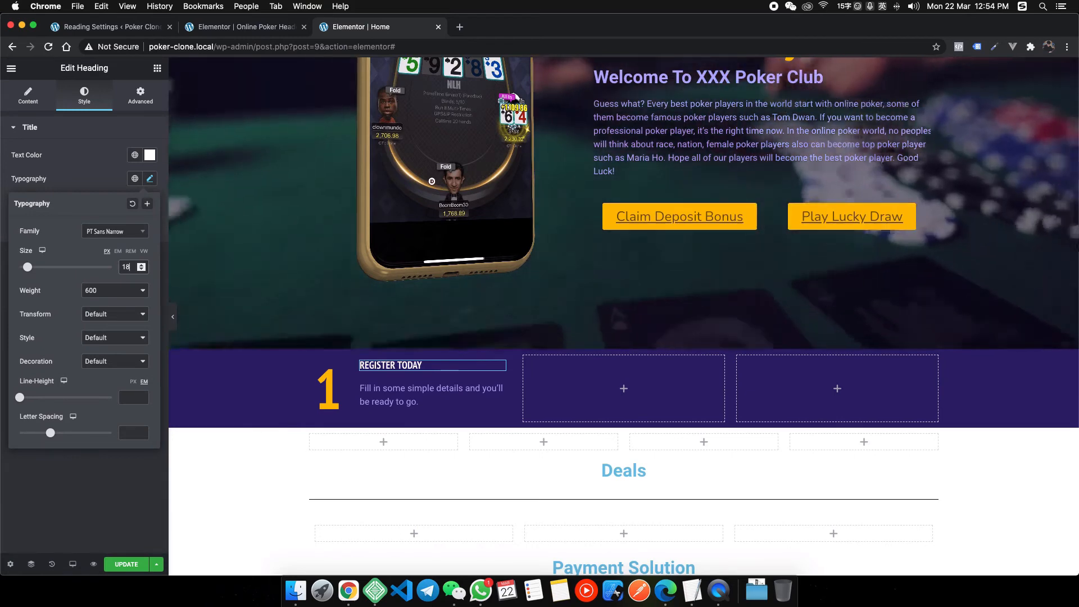
Bring up heyhy.net and start inspecting its step text.
{"action": "right_click", "coordinate": [348, 590]}
{"action": "left_click", "coordinate": [422, 379]}
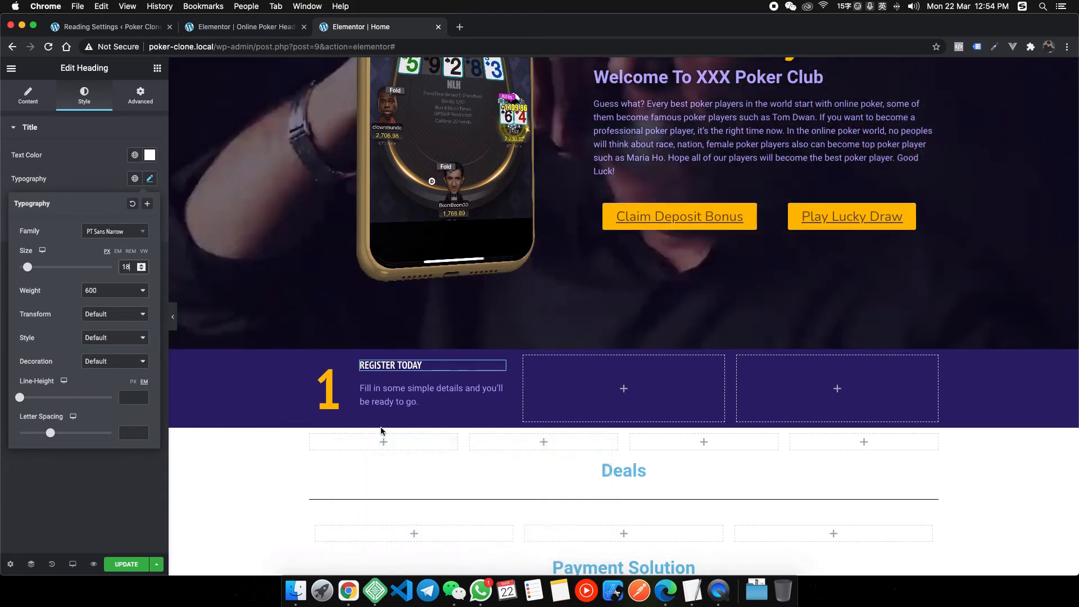
{"action": "left_click", "coordinate": [812, 65]}
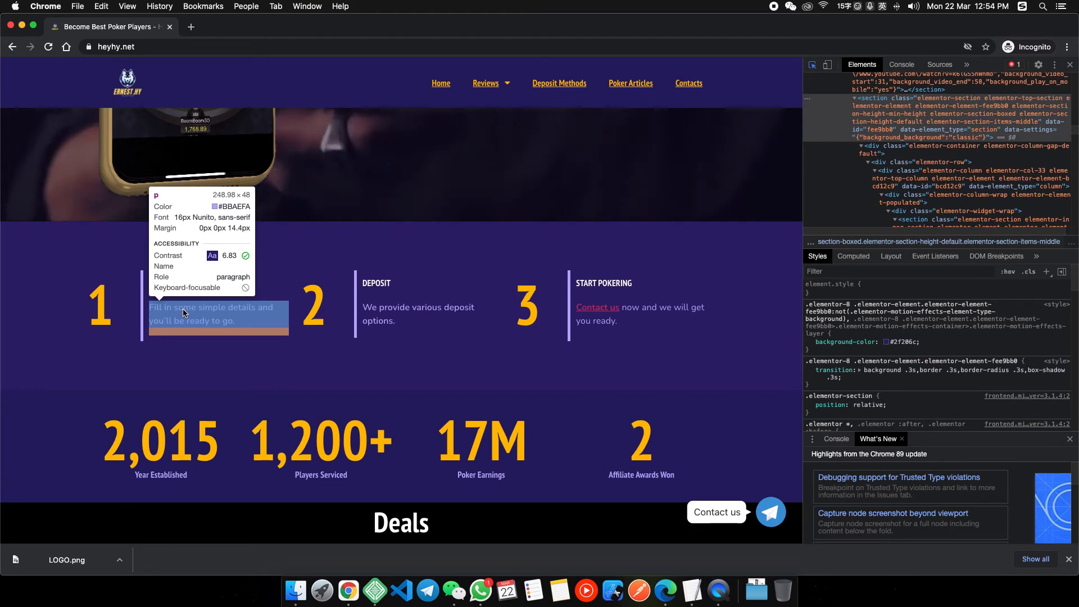
Back in the editor, give the signup paragraph a 16 px font size and select its column.
{"action": "key", "text": "super+Tab"}
{"action": "right_click", "coordinate": [349, 589]}
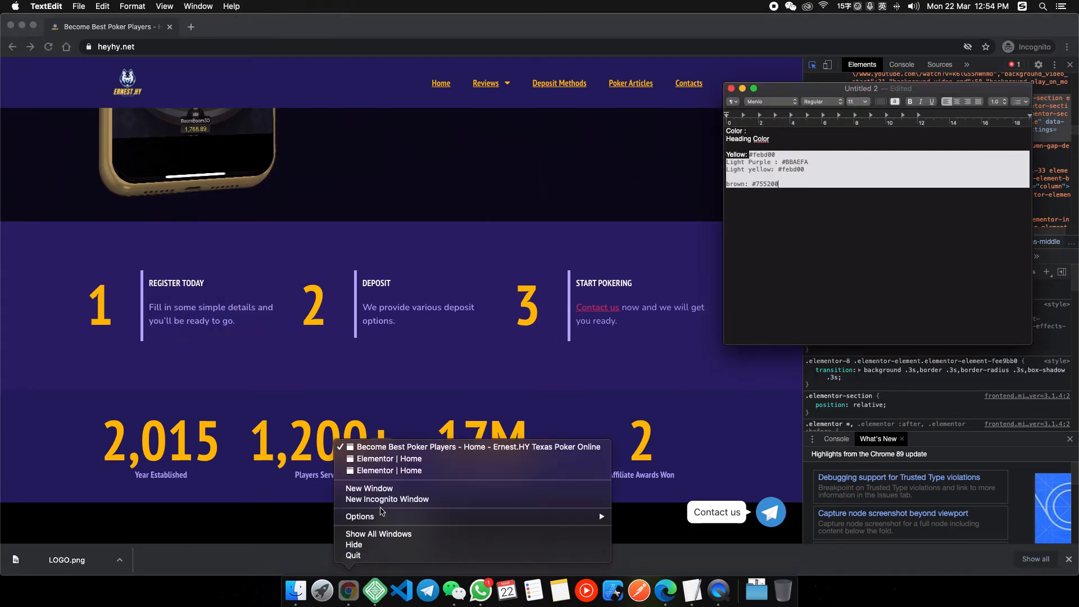
{"action": "left_click", "coordinate": [383, 470]}
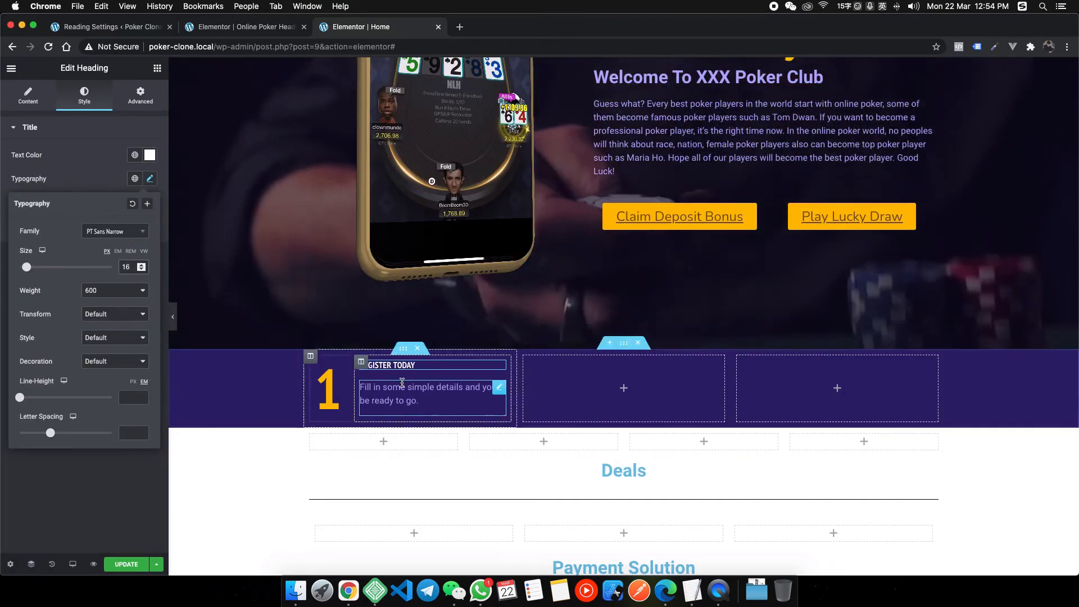
{"action": "left_click", "coordinate": [431, 393]}
{"action": "left_click", "coordinate": [149, 204]}
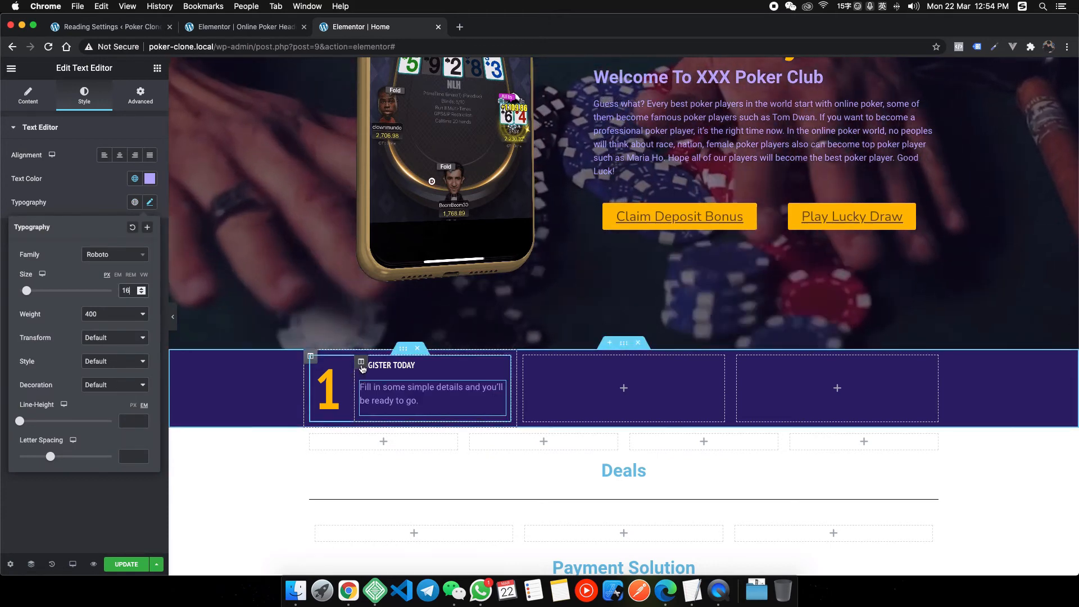
{"action": "left_click", "coordinate": [316, 363]}
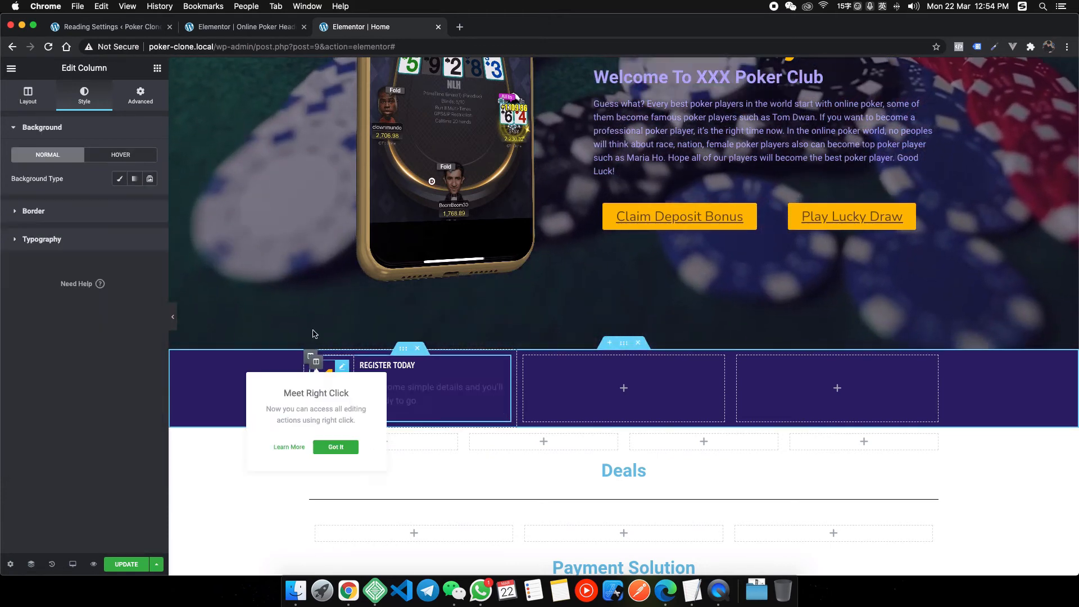
Add a solid 5 px Light Purple border on the column's right side only, then preview it.
{"action": "left_click", "coordinate": [62, 214]}
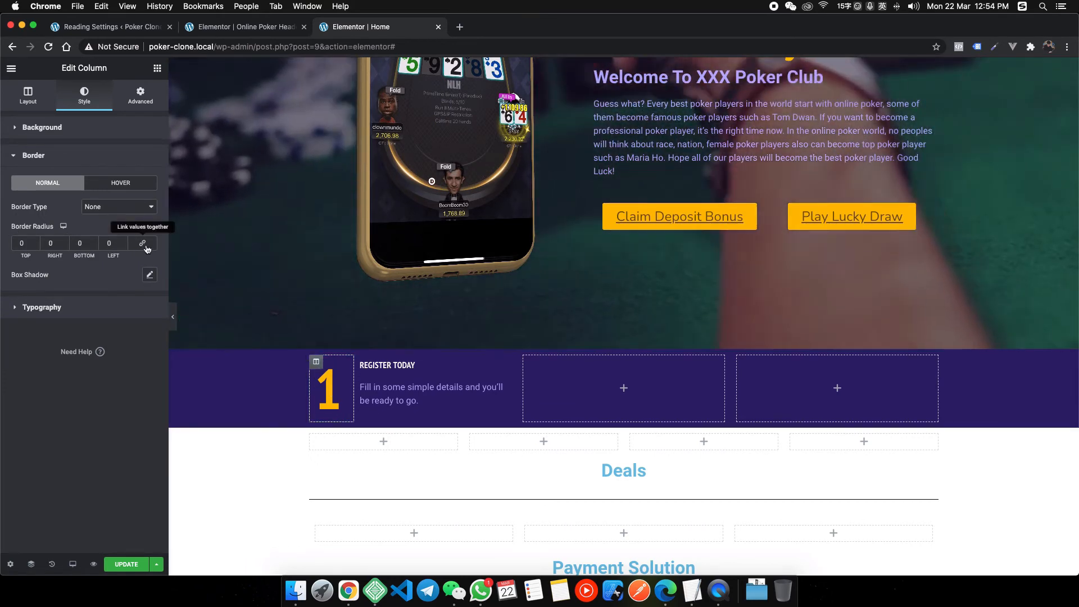
{"action": "left_click", "coordinate": [52, 243]}
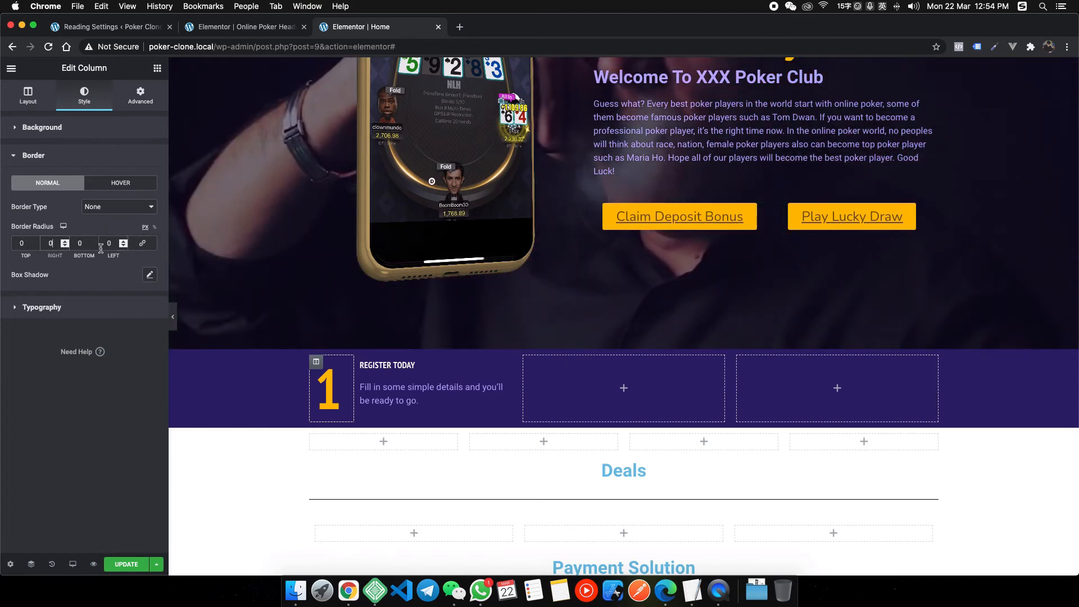
{"action": "type", "text": "5"}
{"action": "left_click", "coordinate": [120, 207]}
{"action": "left_click", "coordinate": [95, 215]}
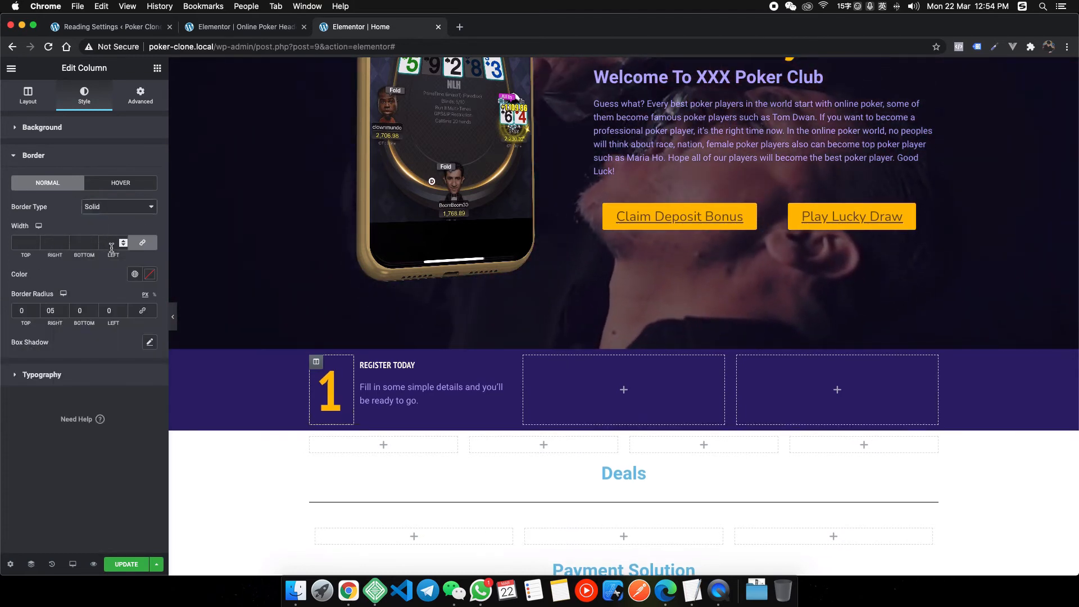
{"action": "left_click", "coordinate": [59, 243]}
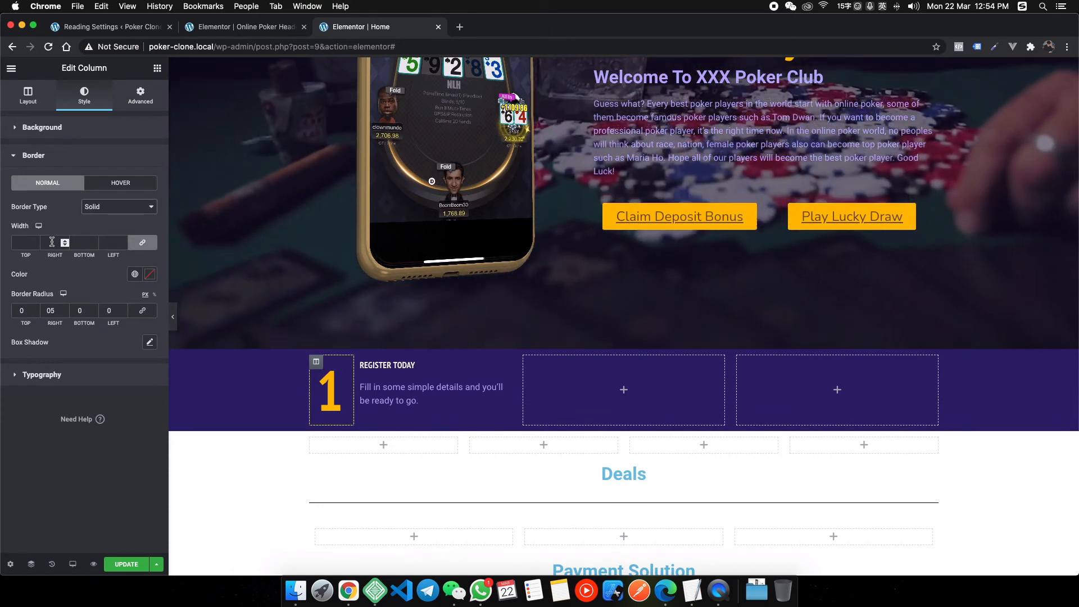
{"action": "left_click", "coordinate": [141, 243]}
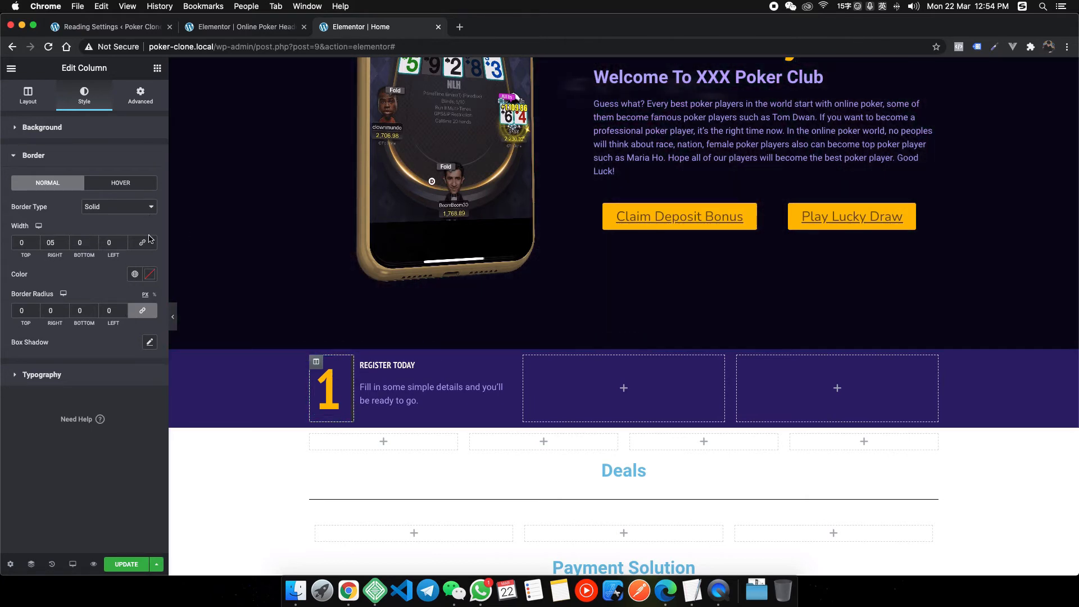
{"action": "left_click", "coordinate": [135, 275]}
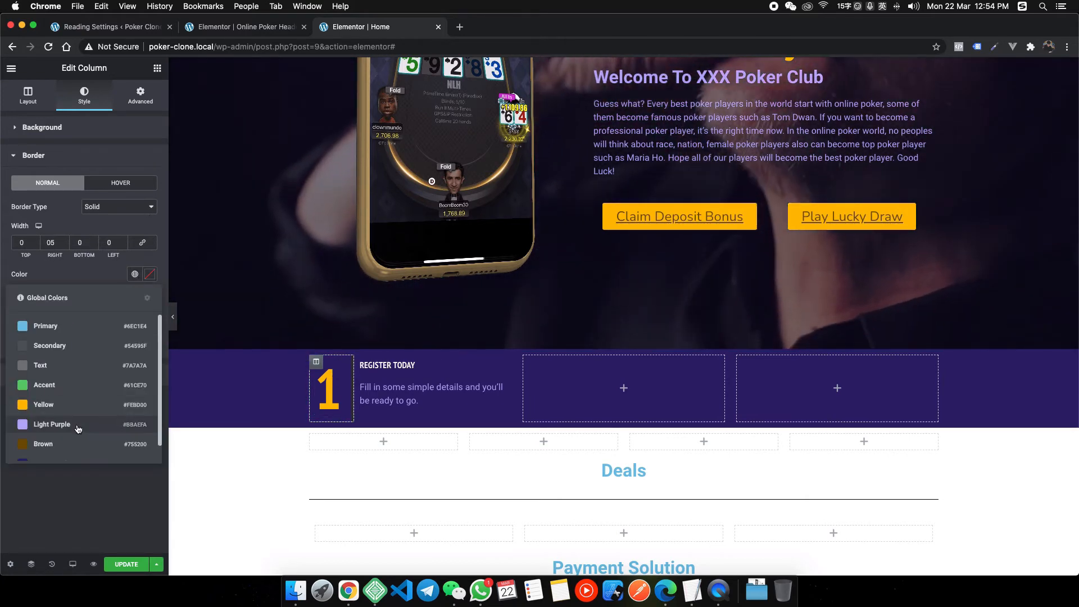
{"action": "left_click", "coordinate": [78, 430]}
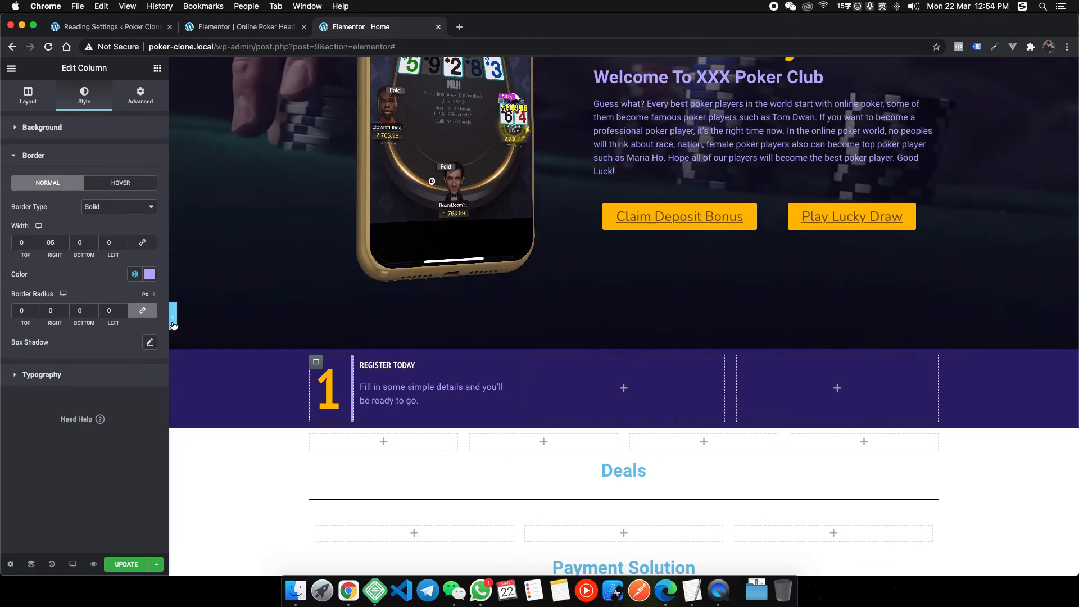
{"action": "left_click", "coordinate": [174, 323]}
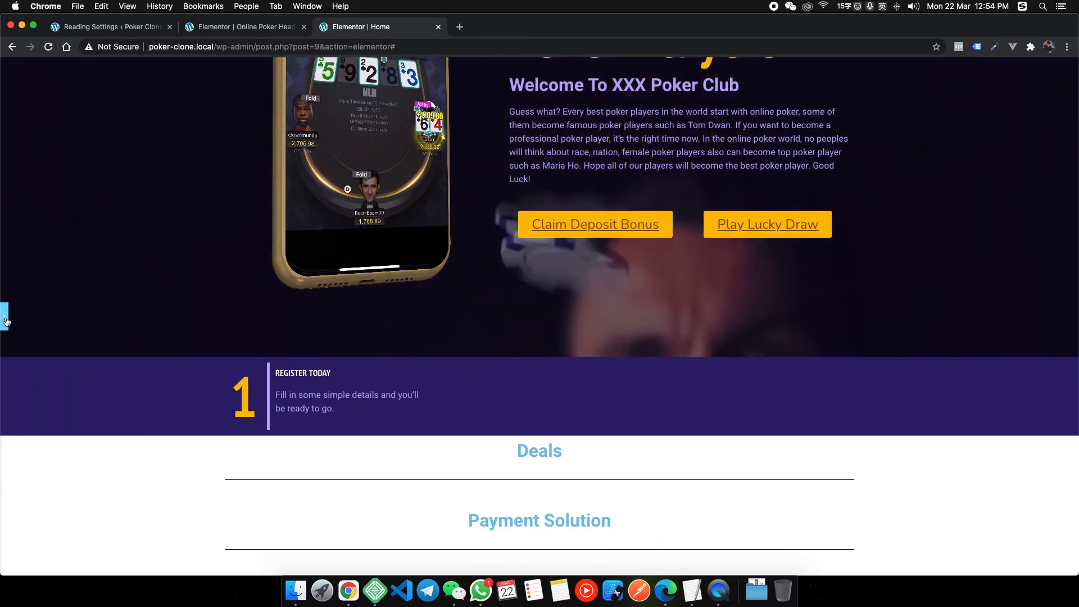
{"action": "key", "text": "super+shift+p"}
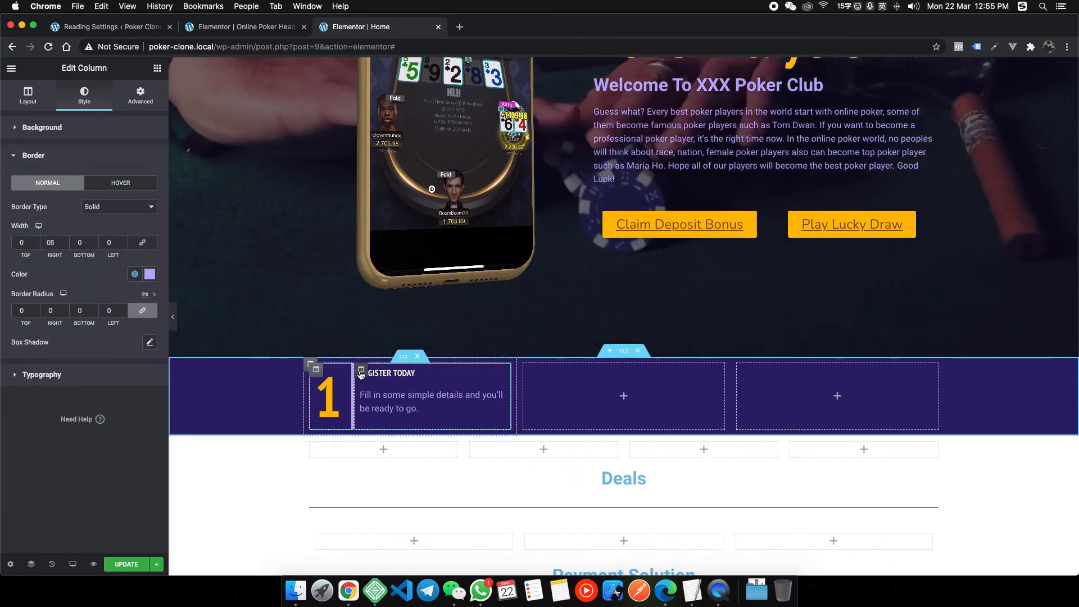
Try 30 px padding on all sides of the first step column and preview it.
{"action": "left_click", "coordinate": [409, 383]}
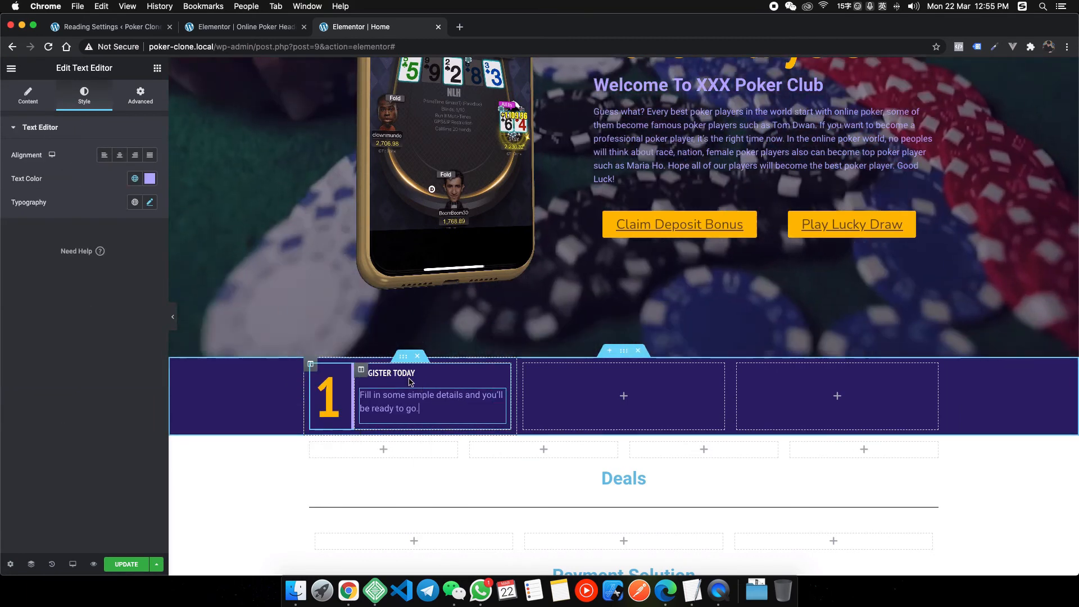
{"action": "left_click", "coordinate": [310, 365]}
{"action": "left_click", "coordinate": [141, 95]}
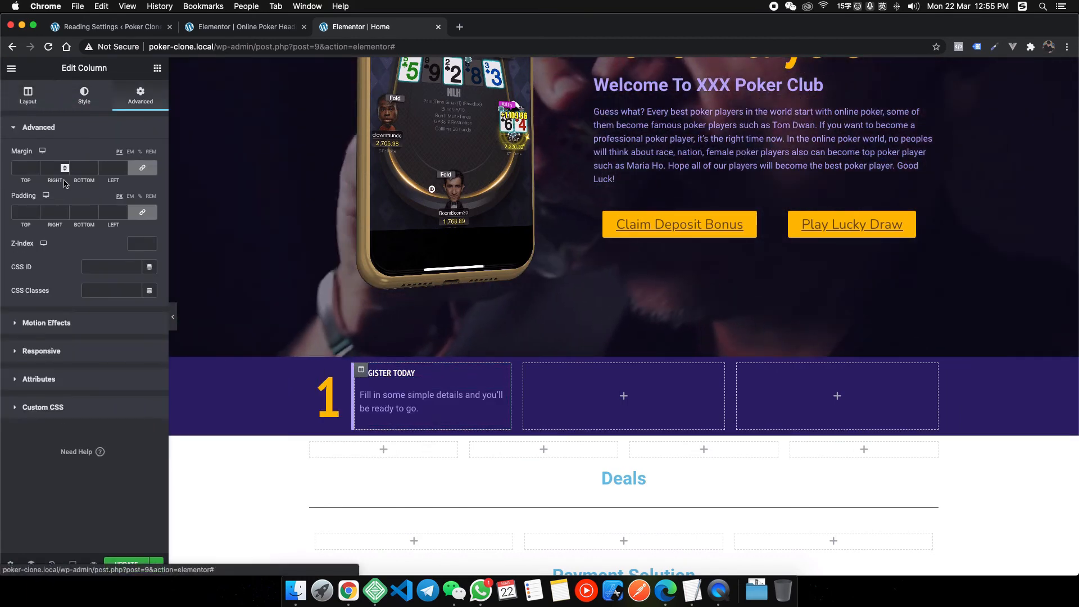
{"action": "type", "text": "10"}
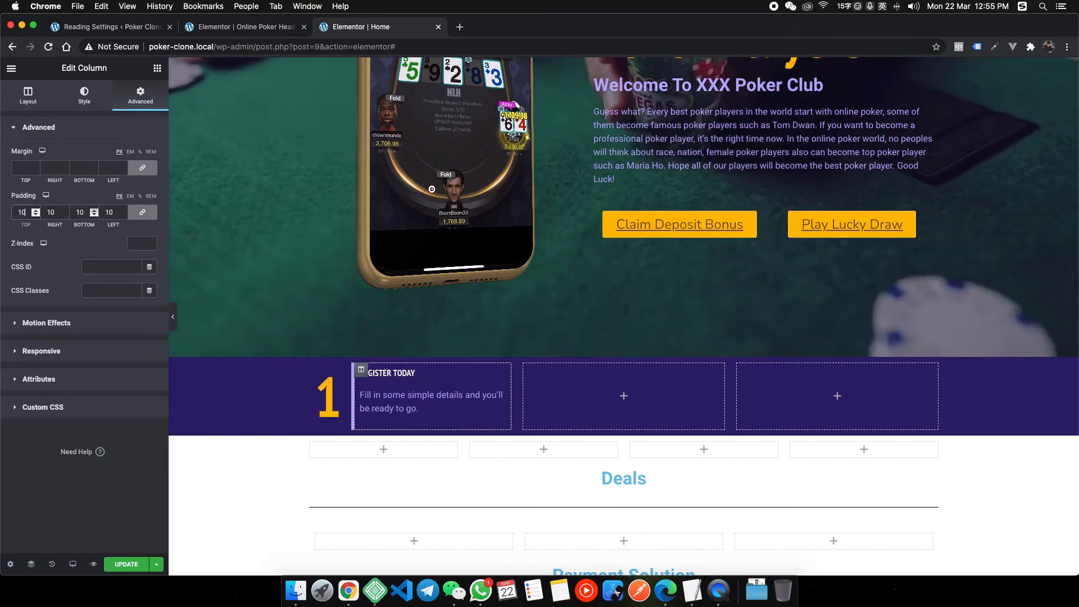
{"action": "type", "text": "50"}
{"action": "key", "text": "BackSpace"}
{"action": "key", "text": "BackSpace"}
{"action": "type", "text": "30"}
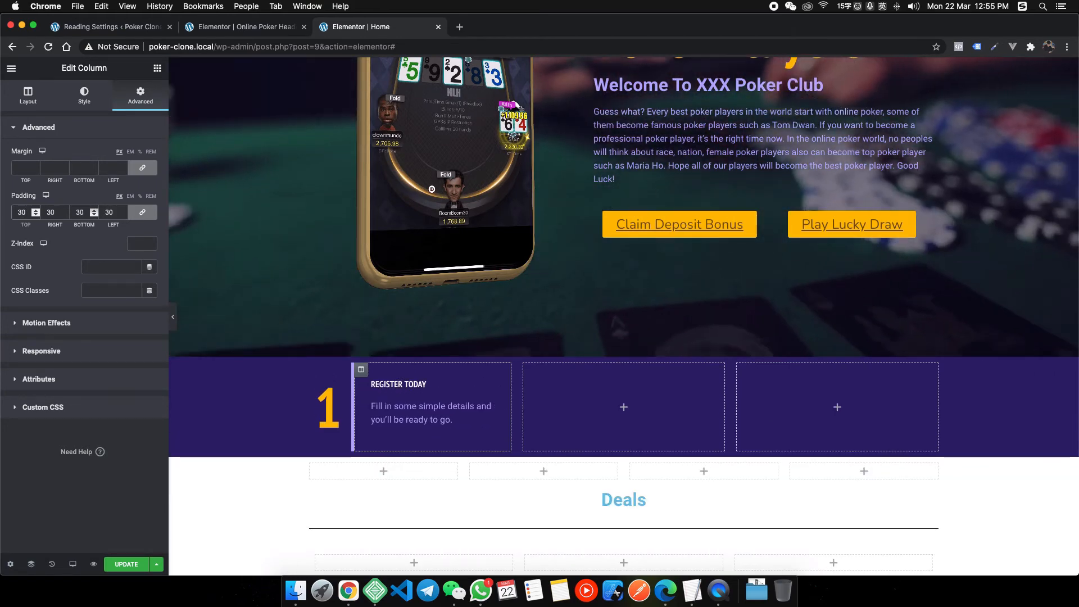
{"action": "left_click", "coordinate": [173, 316]}
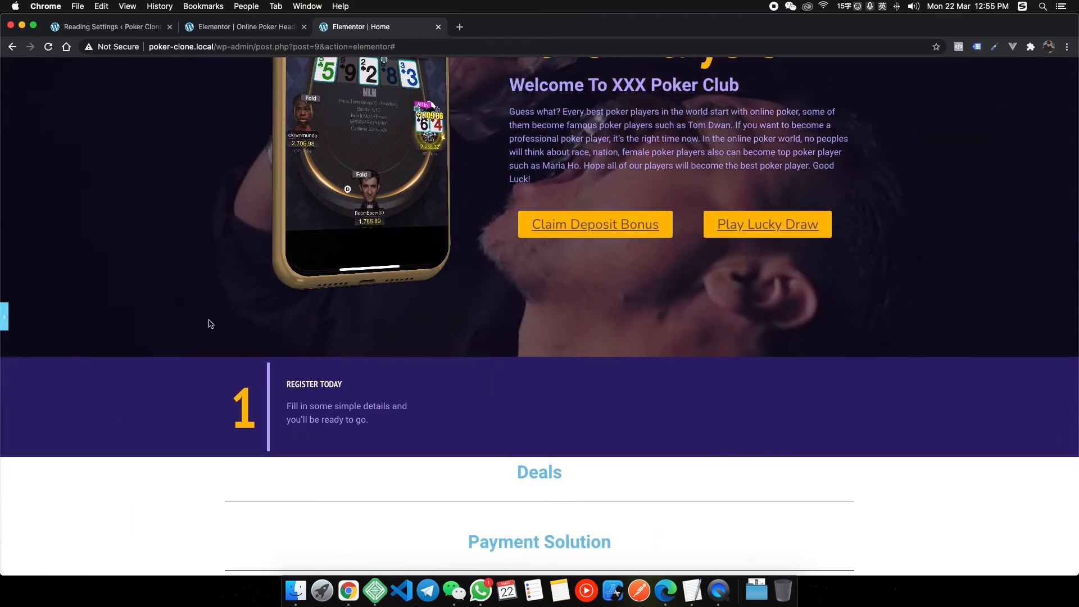
{"action": "key", "text": "super+p"}
Change the column padding to 20 px and preview the result.
{"action": "double_click", "coordinate": [21, 214]}
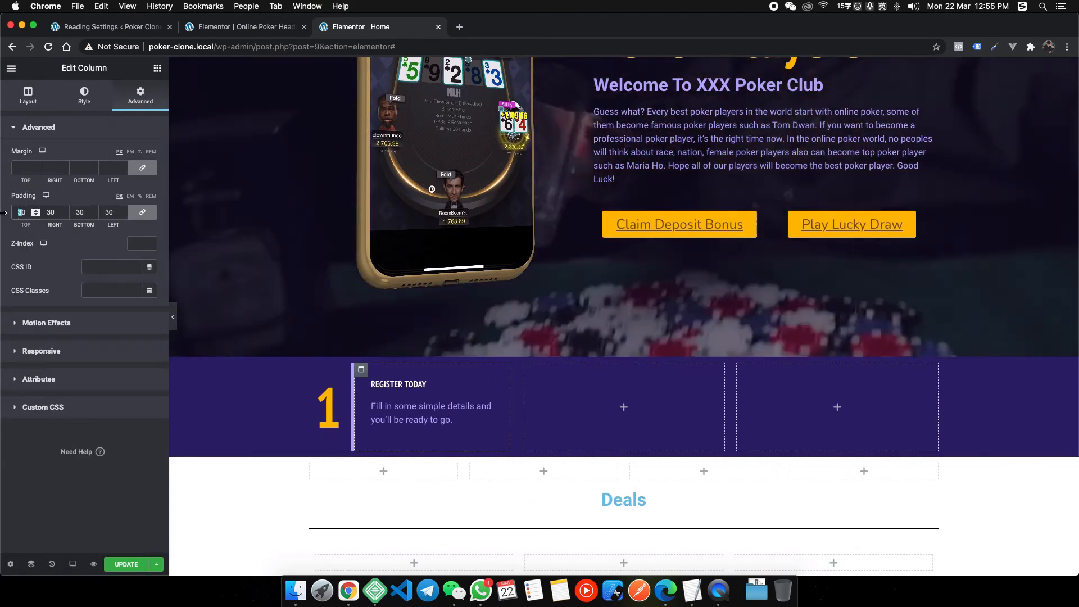
{"action": "type", "text": "20"}
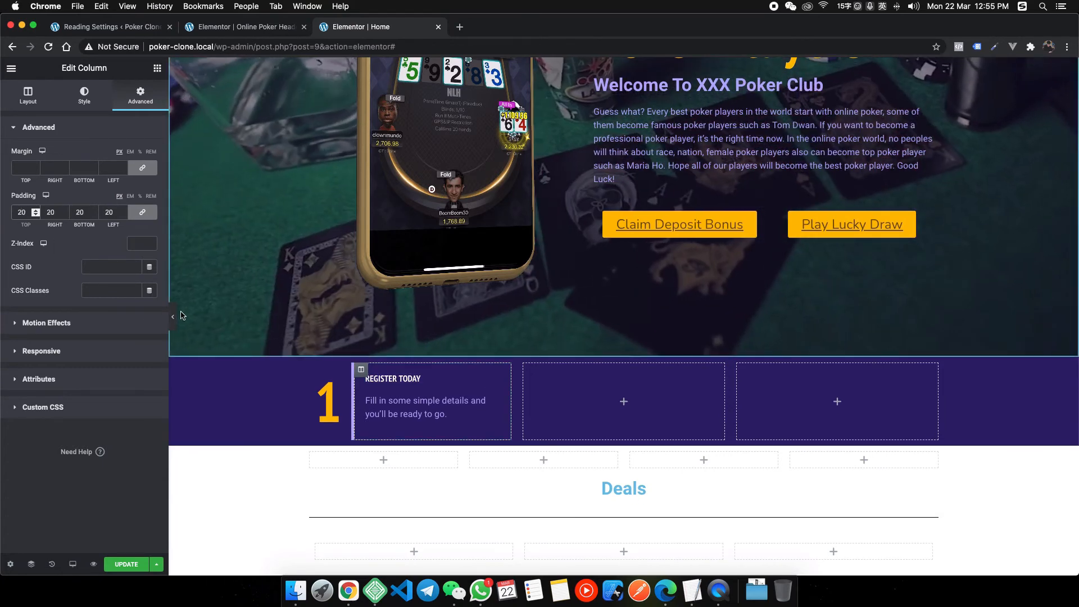
{"action": "left_click", "coordinate": [173, 319]}
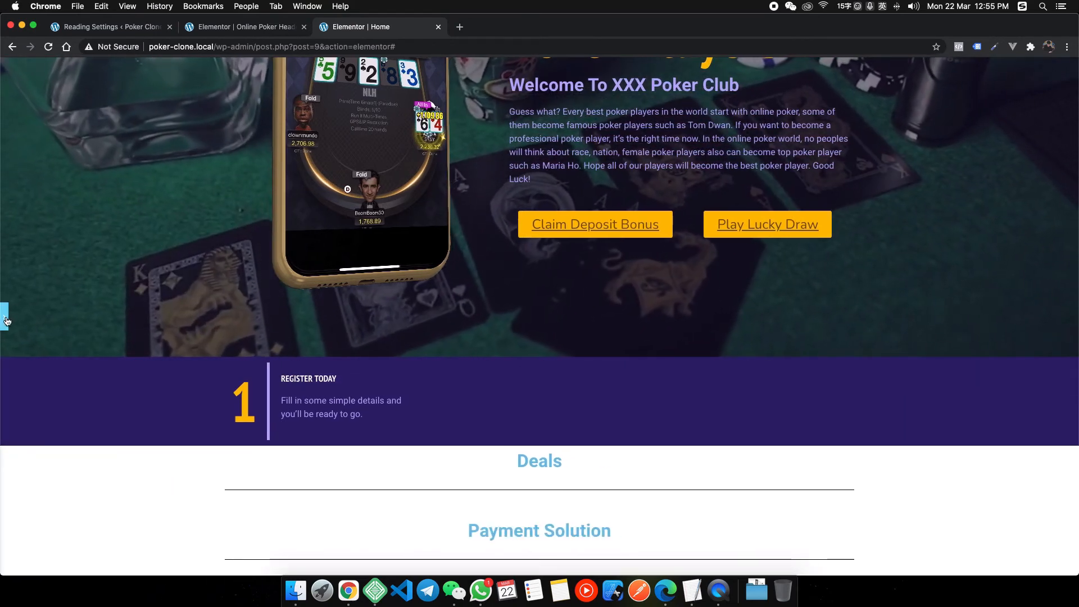
{"action": "left_click", "coordinate": [7, 321]}
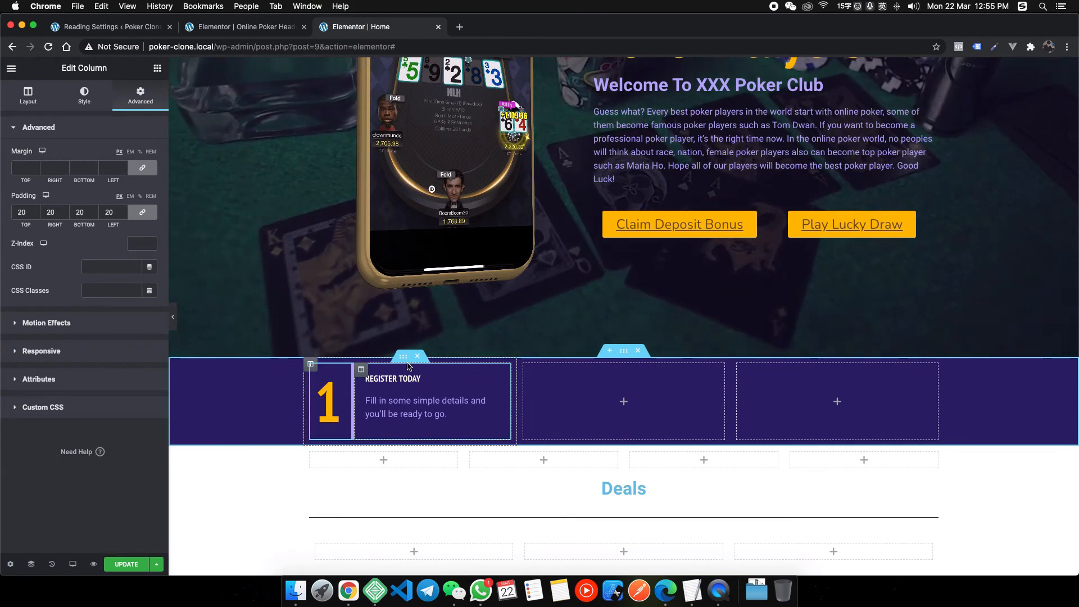
Remove the empty middle column, paste the step into the third column, and renumber it 3.
{"action": "right_click", "coordinate": [407, 409]}
{"action": "left_click", "coordinate": [631, 378]}
{"action": "right_click", "coordinate": [615, 375]}
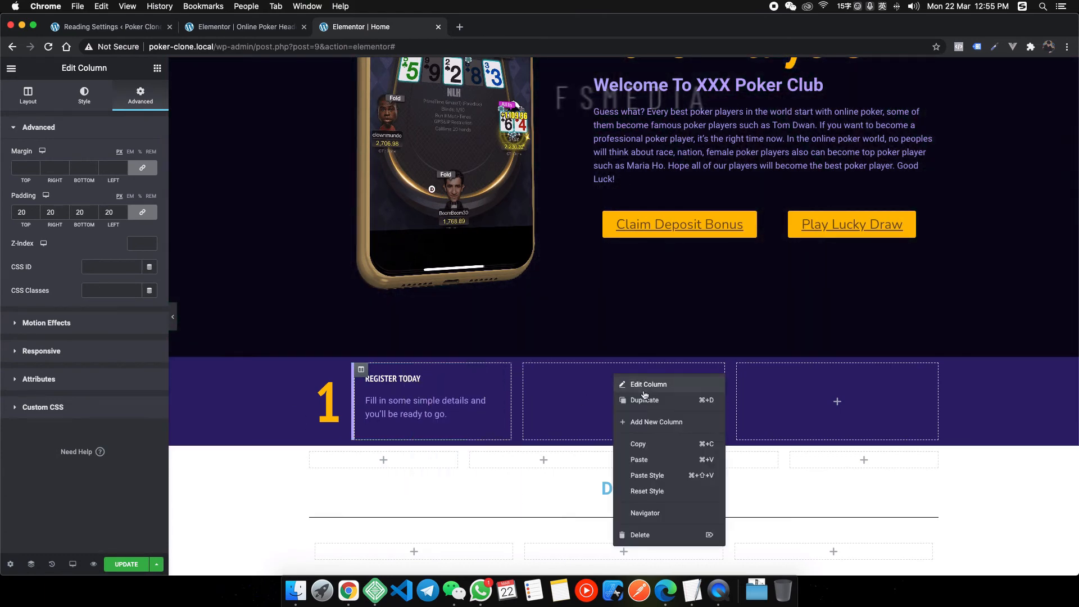
{"action": "key", "text": "Delete"}
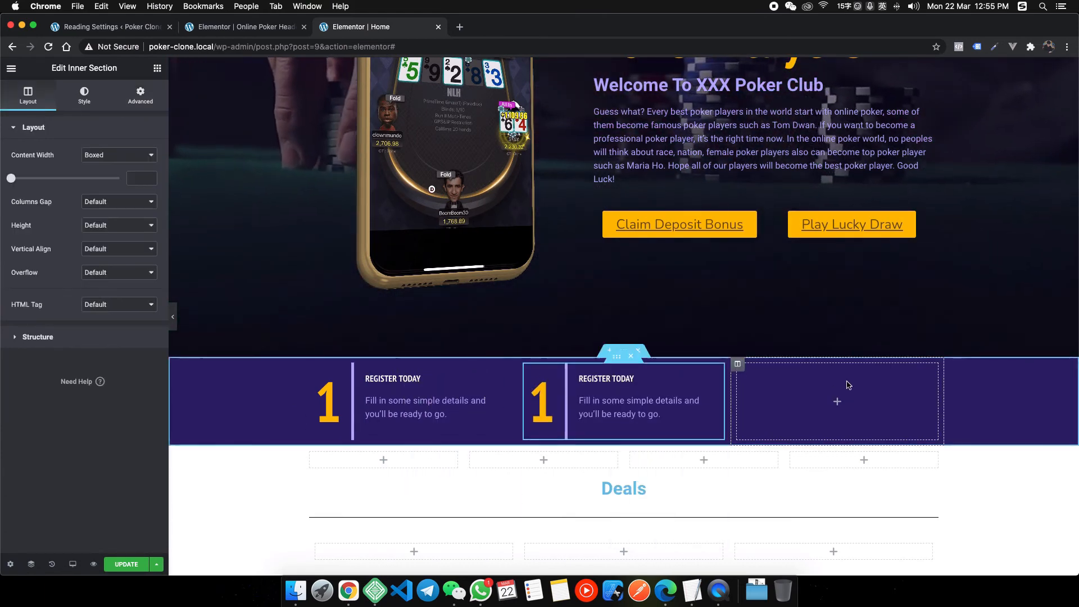
{"action": "right_click", "coordinate": [848, 385]}
{"action": "key", "text": "super+v"}
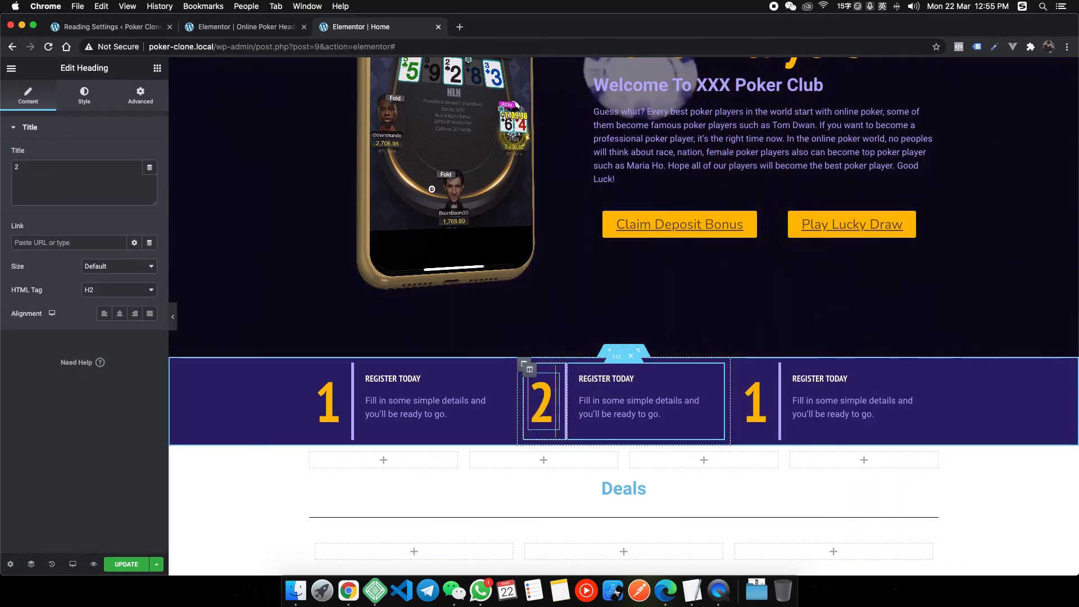
{"action": "left_click", "coordinate": [767, 408]}
{"action": "key", "text": "BackSpace"}
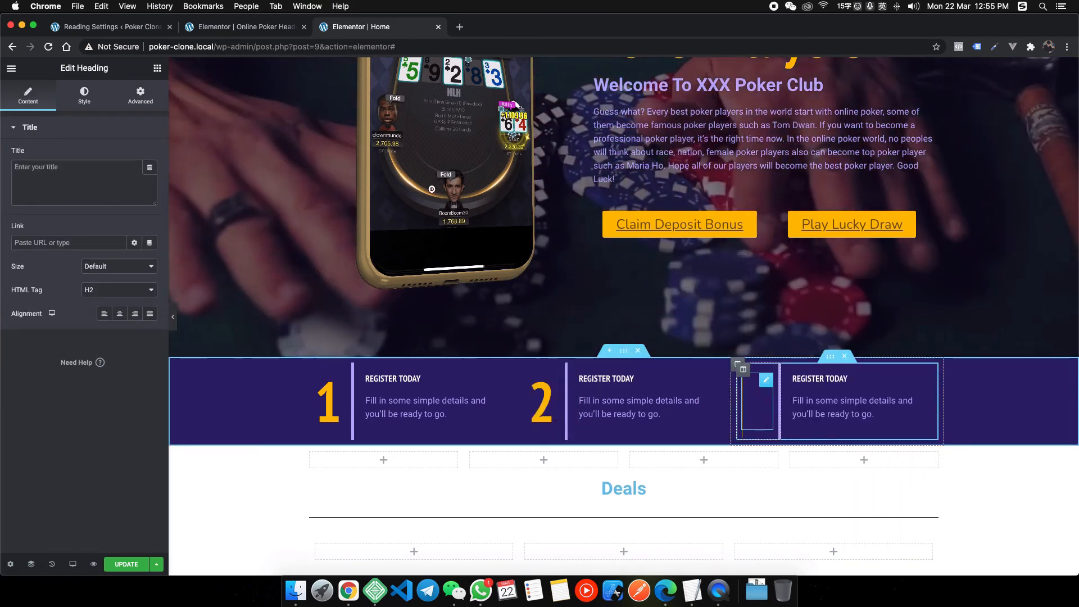
{"action": "type", "text": "3"}
Bring up the heyhy.net reference and stop element inspection.
{"action": "right_click", "coordinate": [348, 590]}
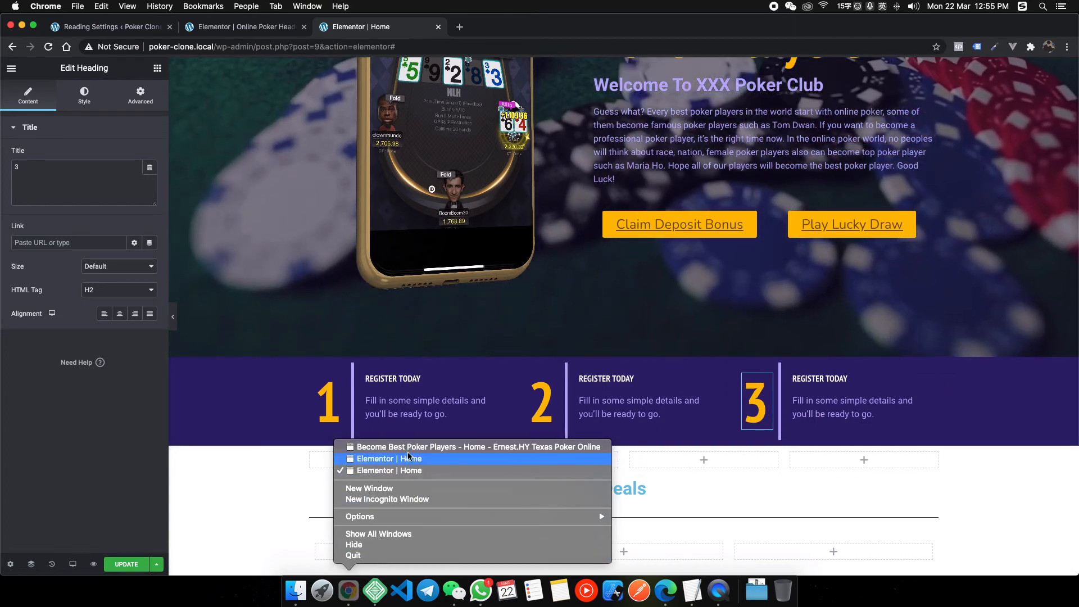
{"action": "left_click", "coordinate": [409, 447]}
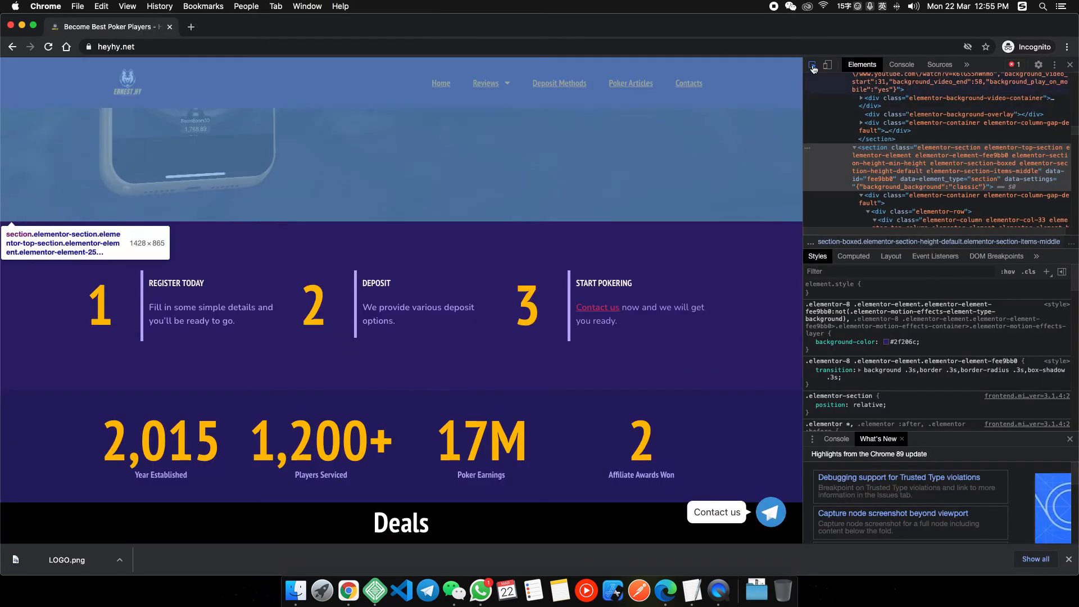
{"action": "left_click", "coordinate": [813, 69]}
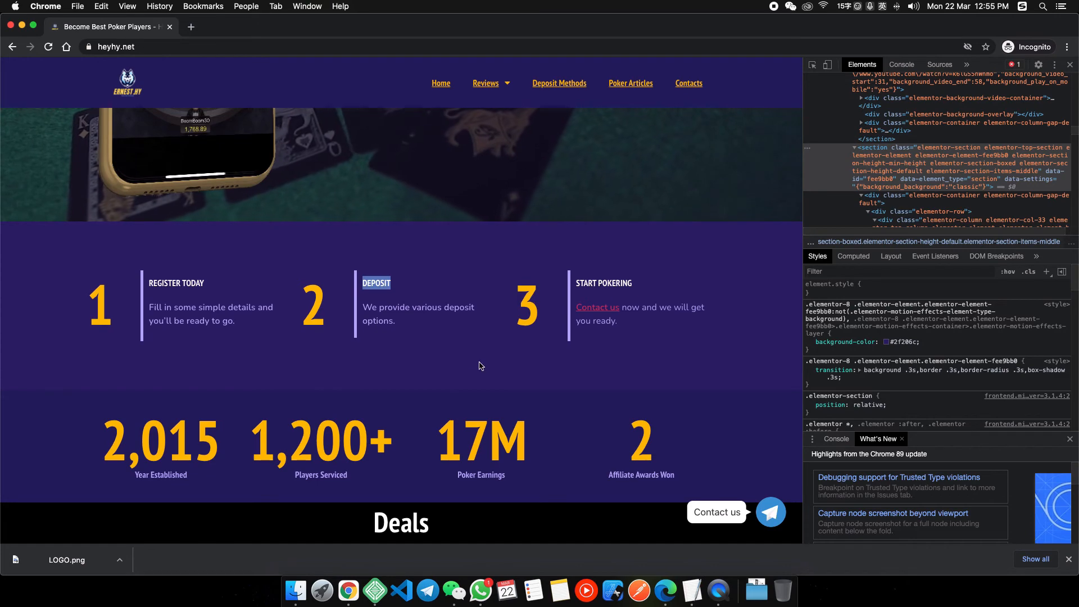
Retitle step 2 'DEPOSIT' and step 3 'Start Pokering'.
{"action": "right_click", "coordinate": [347, 603]}
{"action": "left_click", "coordinate": [416, 471]}
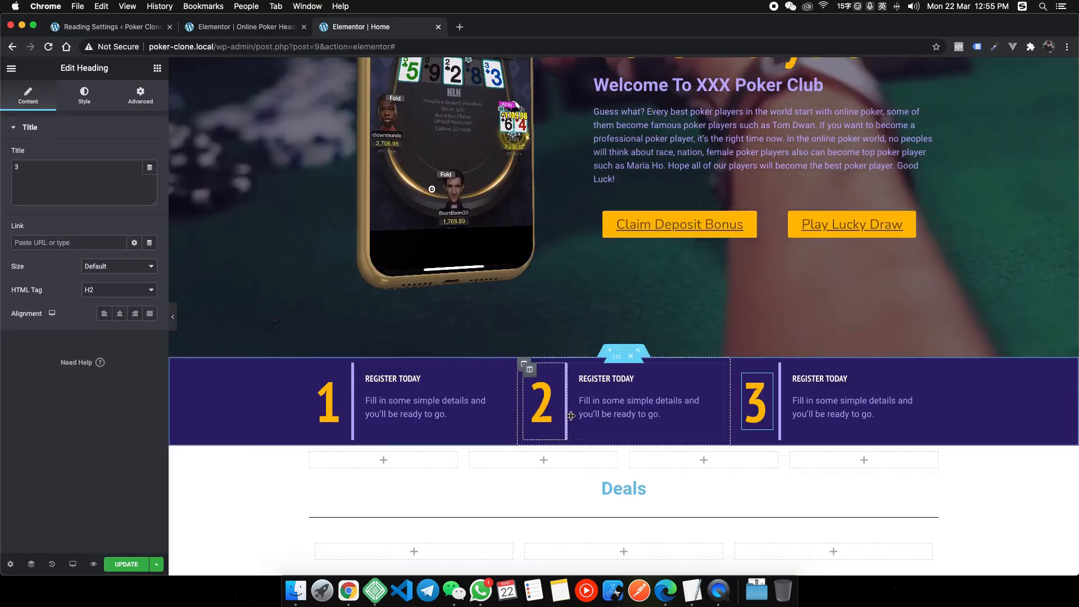
{"action": "left_click", "coordinate": [616, 381]}
{"action": "left_click", "coordinate": [123, 201]}
{"action": "key", "text": "super+a"}
{"action": "type", "text": "DEPOSIT"}
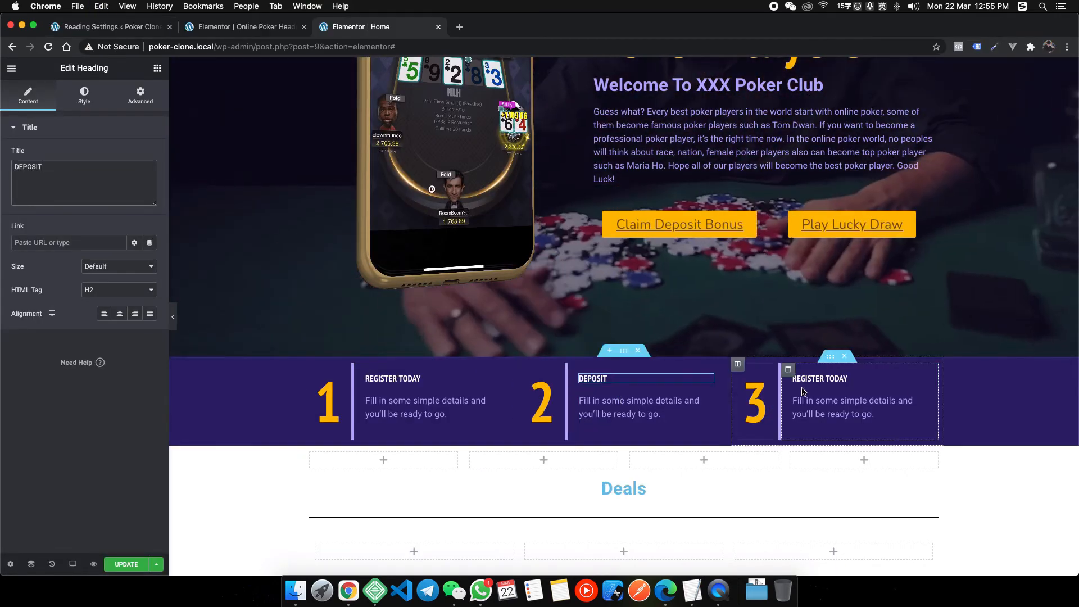
{"action": "left_click", "coordinate": [819, 378]}
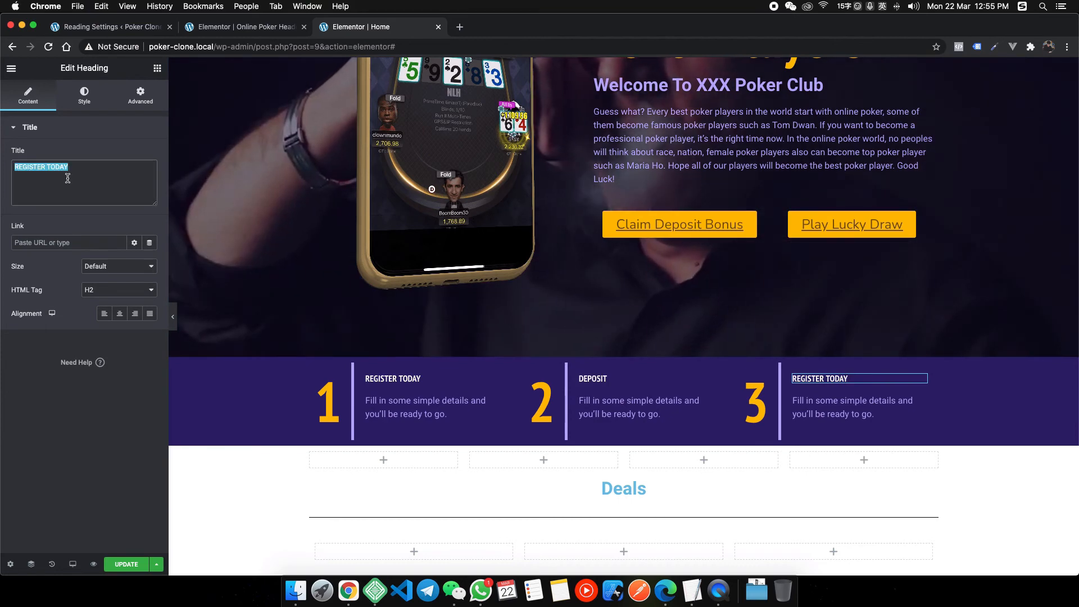
{"action": "type", "text": "Start"}
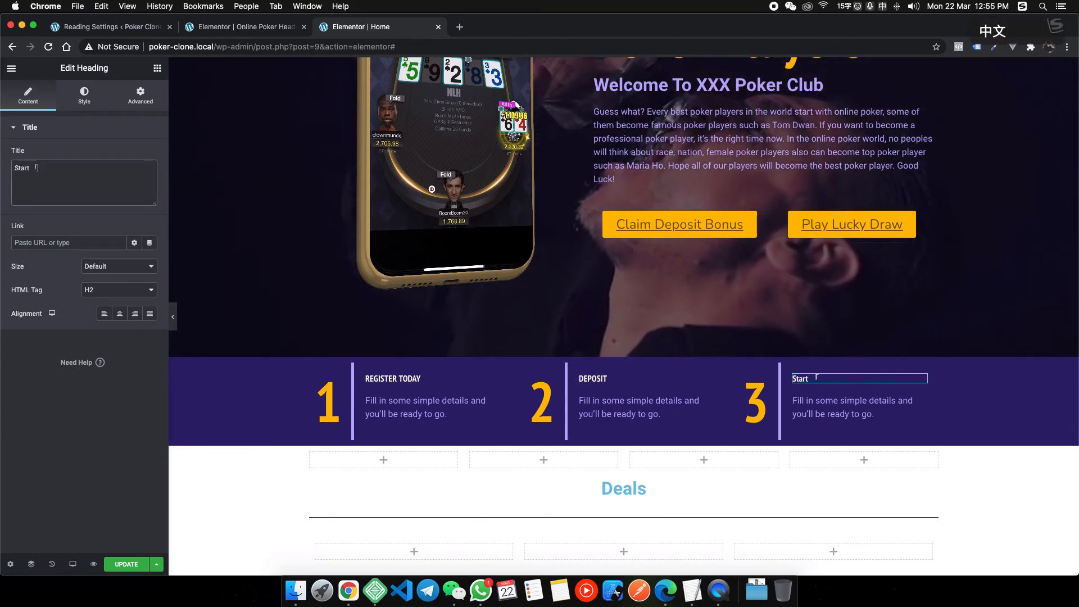
{"action": "type", "text": " Po"}
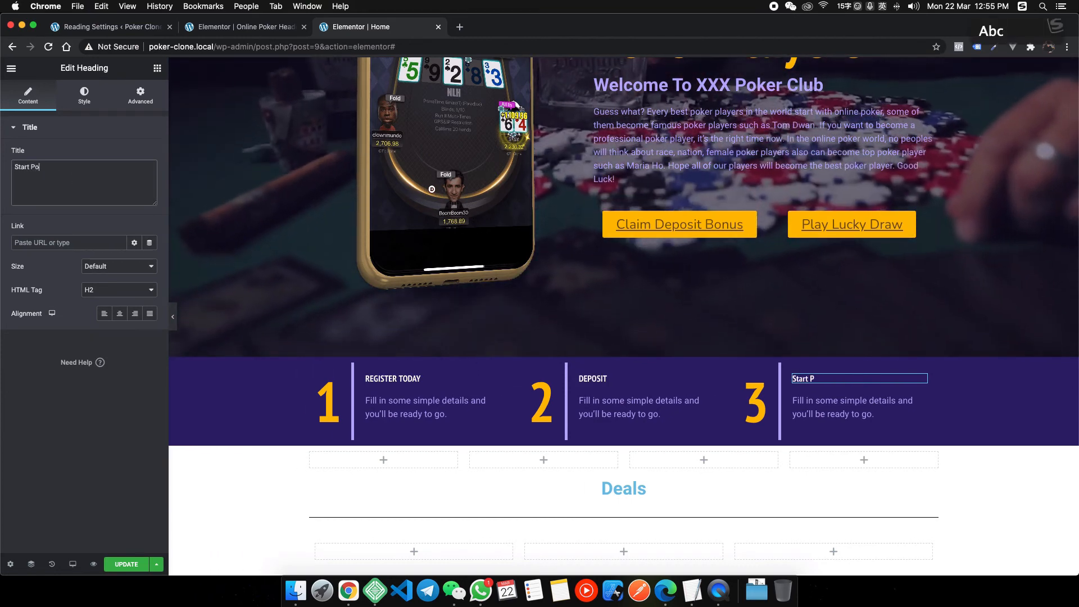
{"action": "type", "text": "kering"}
Copy the reference's deposit description and paste it over step 2's old description.
{"action": "right_click", "coordinate": [349, 591]}
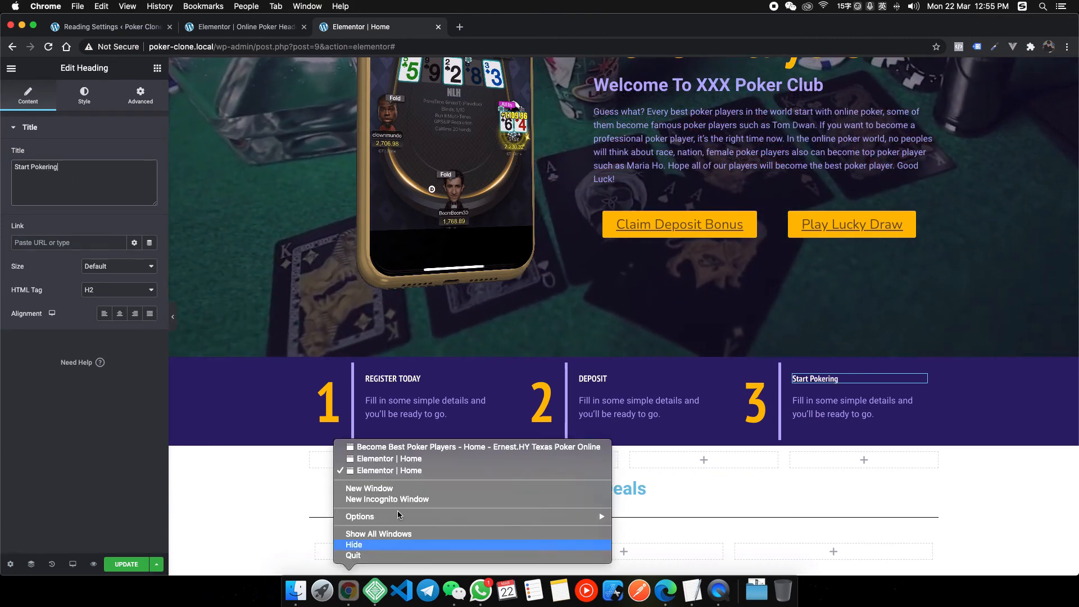
{"action": "left_click", "coordinate": [416, 448]}
{"action": "left_click_drag", "start_coordinate": [396, 321], "coordinate": [363, 307]}
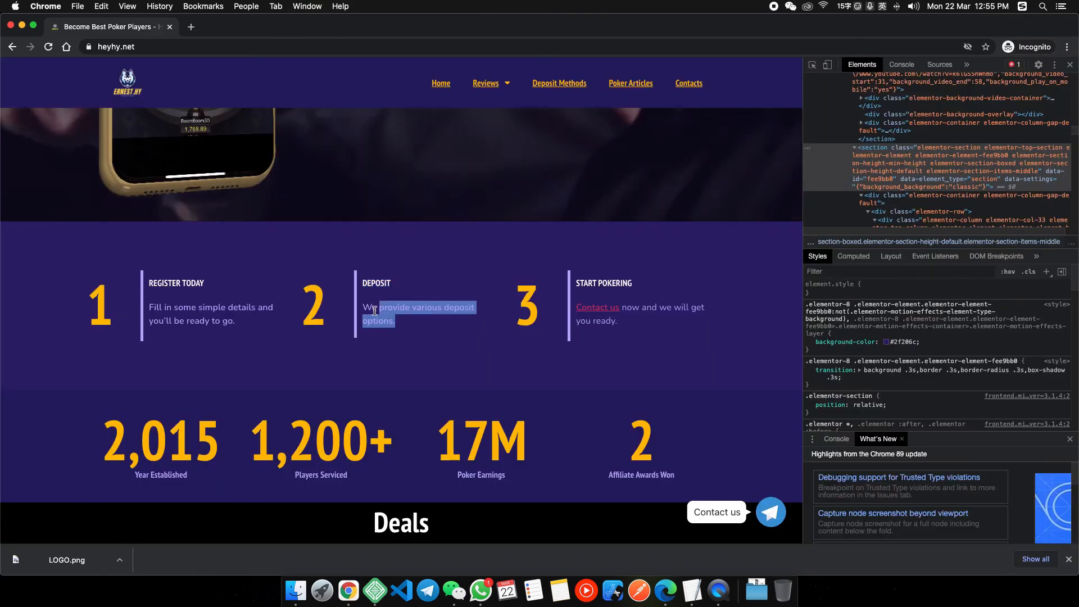
{"action": "right_click", "coordinate": [345, 599]}
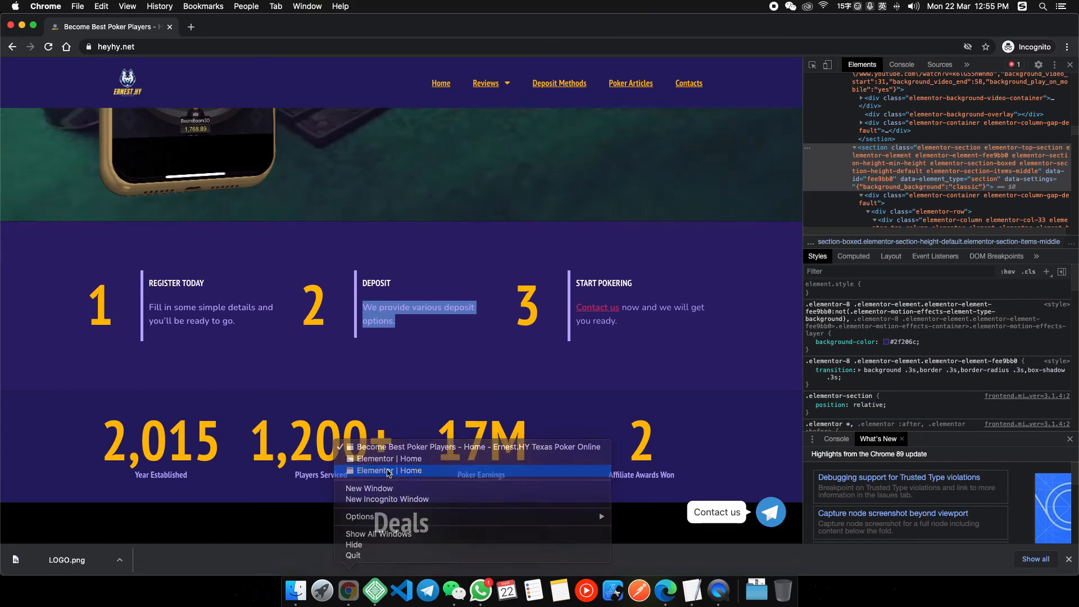
{"action": "left_click", "coordinate": [416, 460]}
{"action": "left_click", "coordinate": [107, 161]}
{"action": "left_click", "coordinate": [58, 195]}
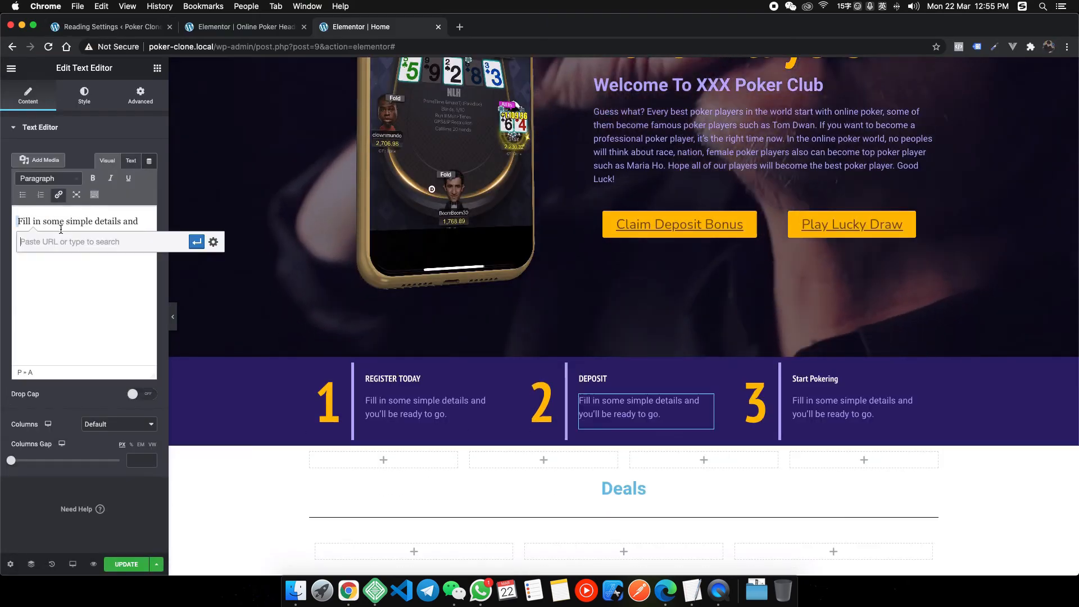
{"action": "left_click", "coordinate": [94, 220]}
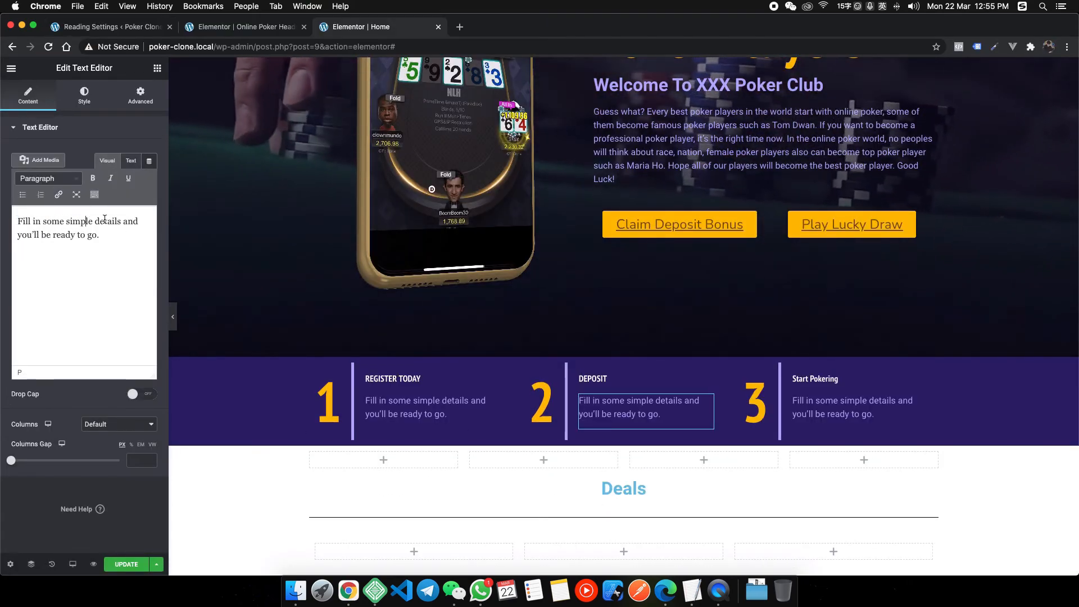
{"action": "key", "text": "ctrl+a"}
{"action": "key", "text": "ctrl+v"}
Bring the reference's Contact us description into step 3's text.
{"action": "right_click", "coordinate": [348, 590]}
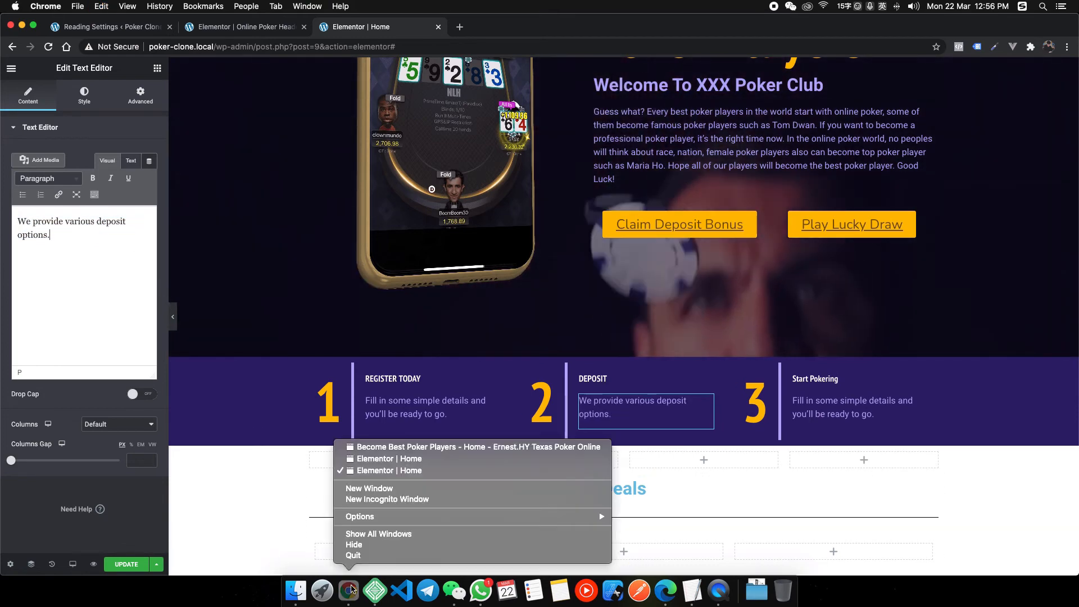
{"action": "left_click", "coordinate": [403, 448]}
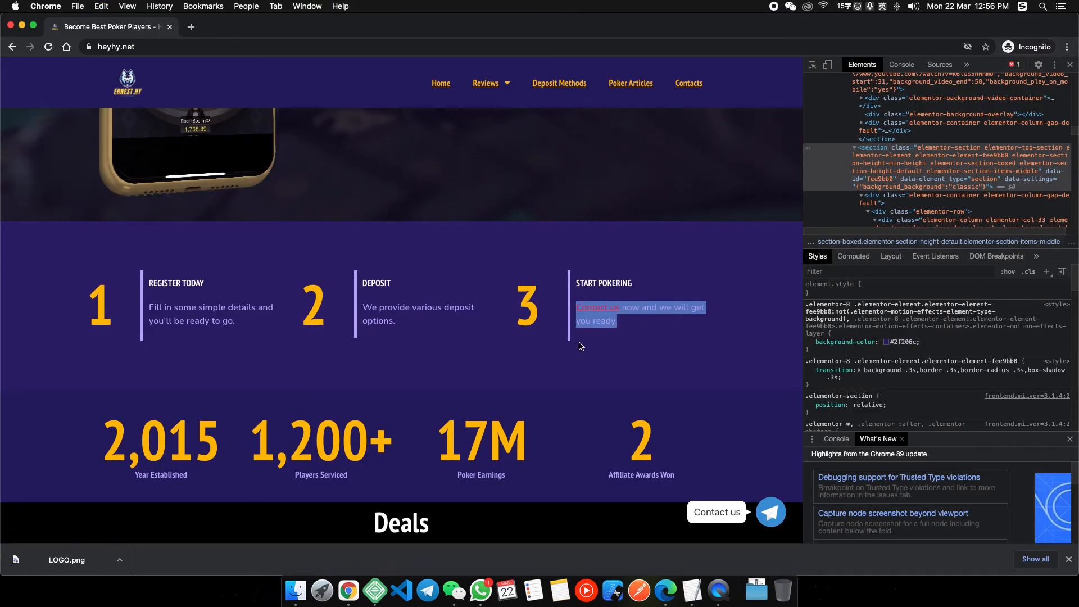
{"action": "right_click", "coordinate": [348, 590]}
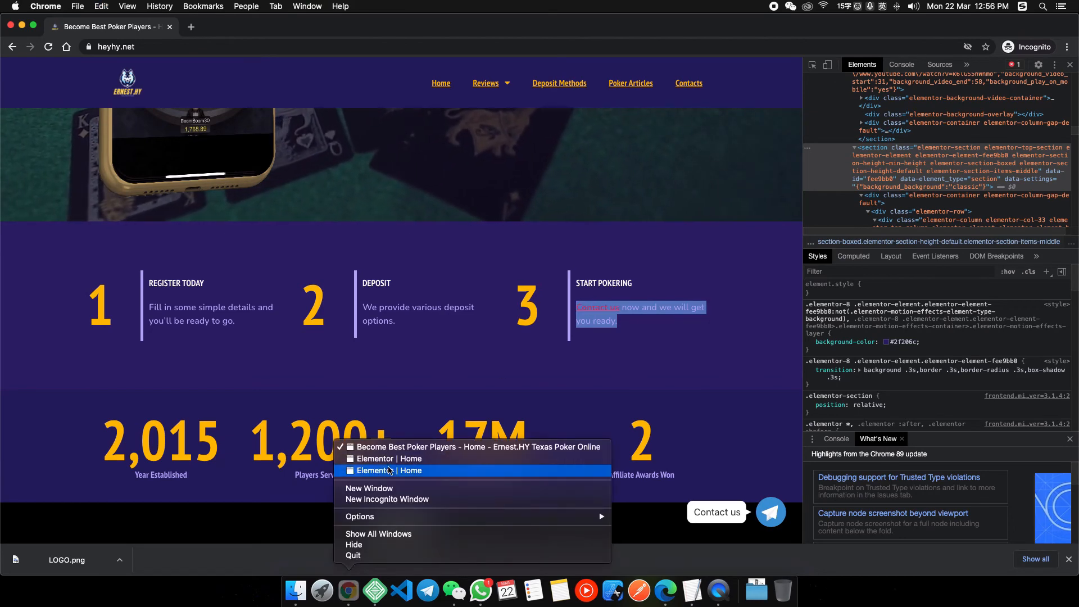
{"action": "left_click", "coordinate": [389, 471]}
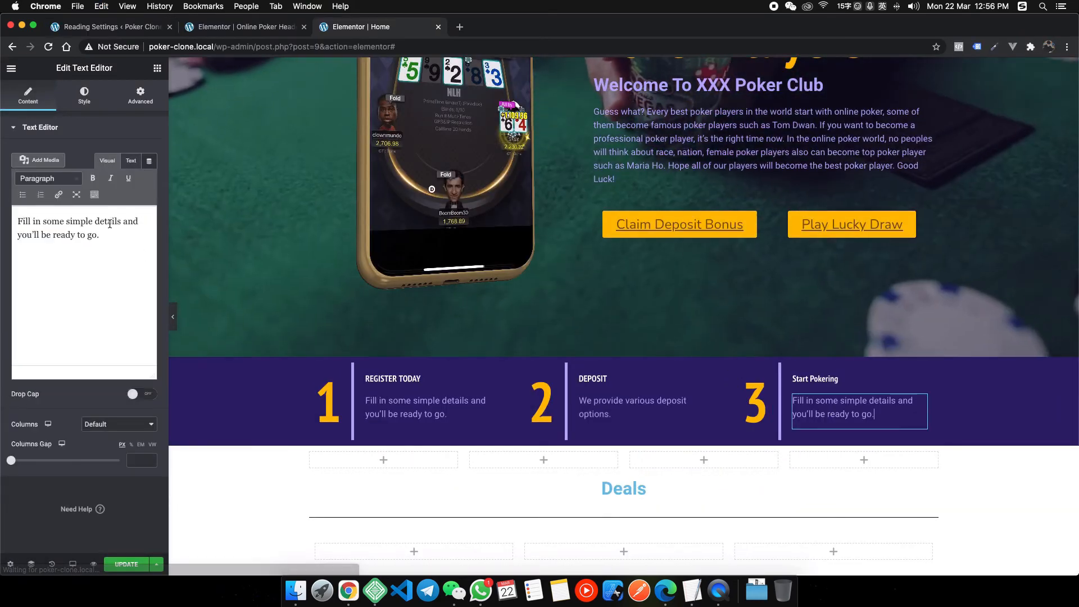
{"action": "key", "text": "super+z"}
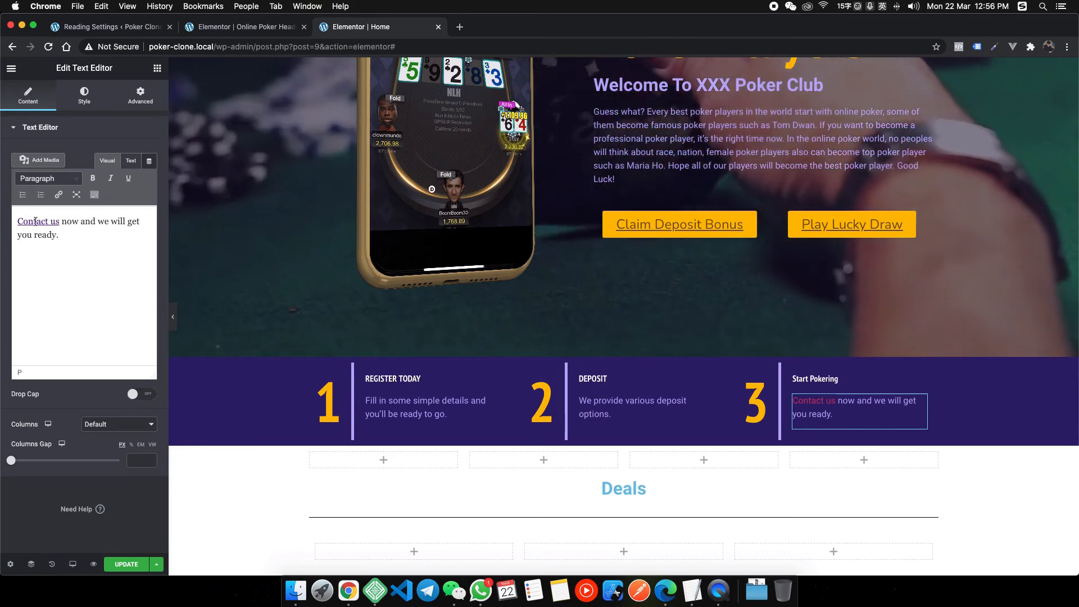
Delete the link markup around Contact us in the Text tab and save the page.
{"action": "left_click", "coordinate": [131, 161]}
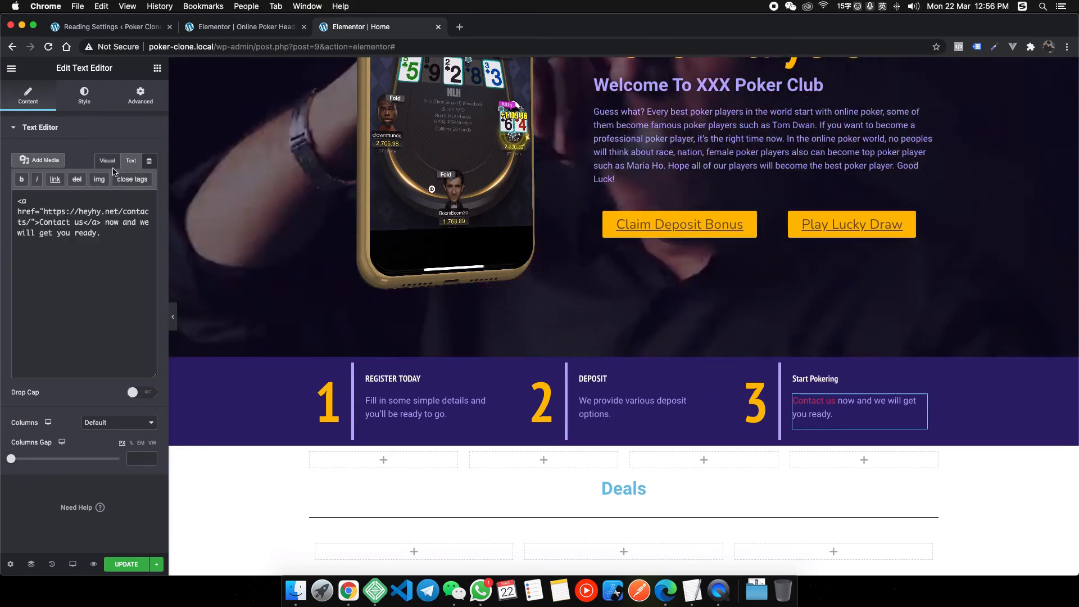
{"action": "left_click_drag", "start_coordinate": [41, 222], "coordinate": [16, 205]}
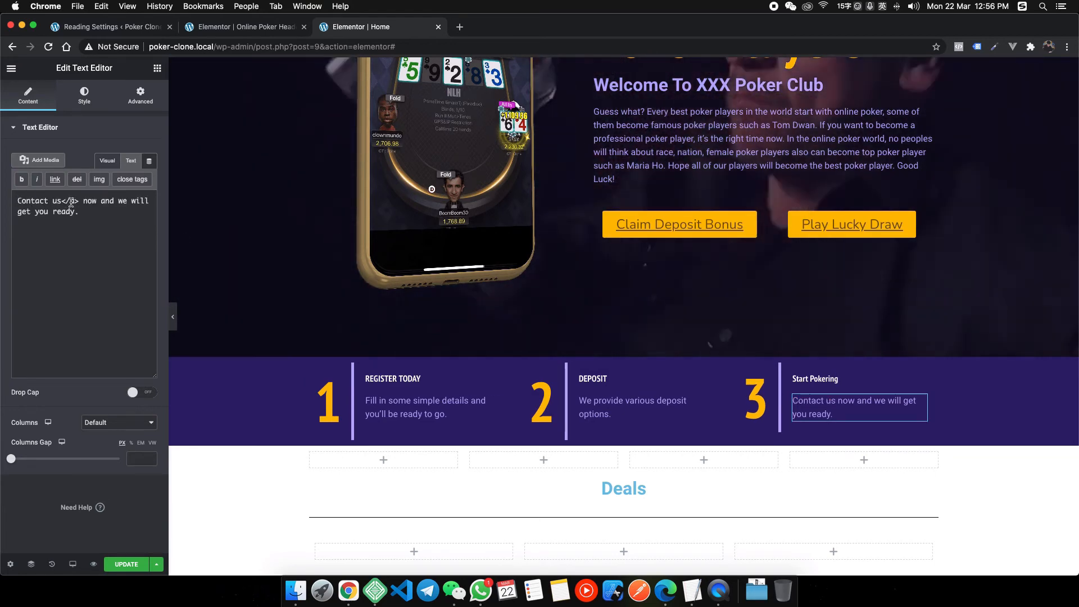
{"action": "left_click_drag", "start_coordinate": [62, 201], "coordinate": [83, 200]}
{"action": "key", "text": "BackSpace"}
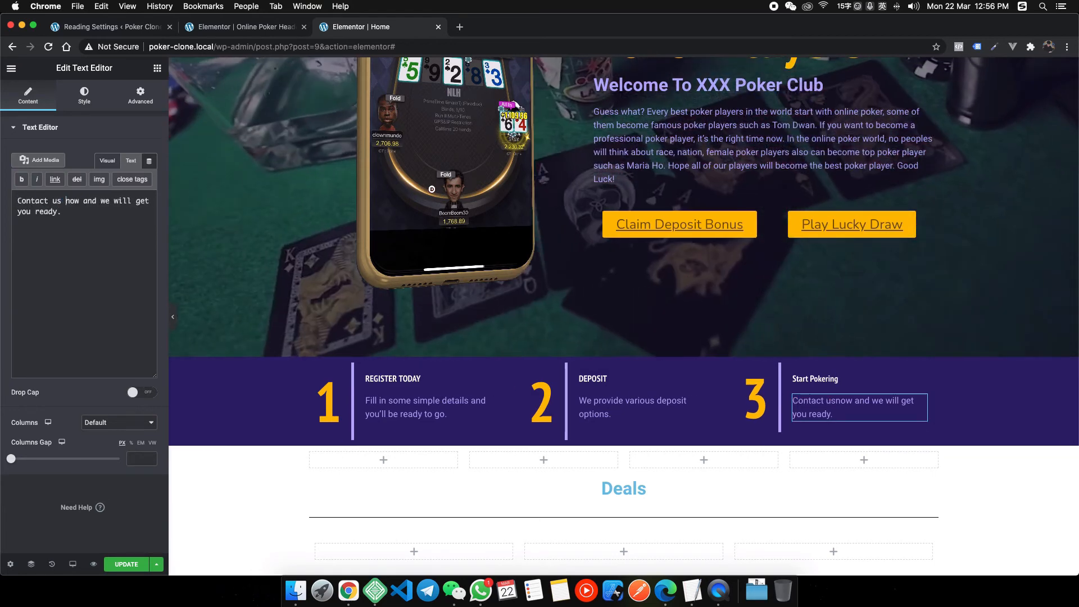
{"action": "left_click", "coordinate": [107, 161]}
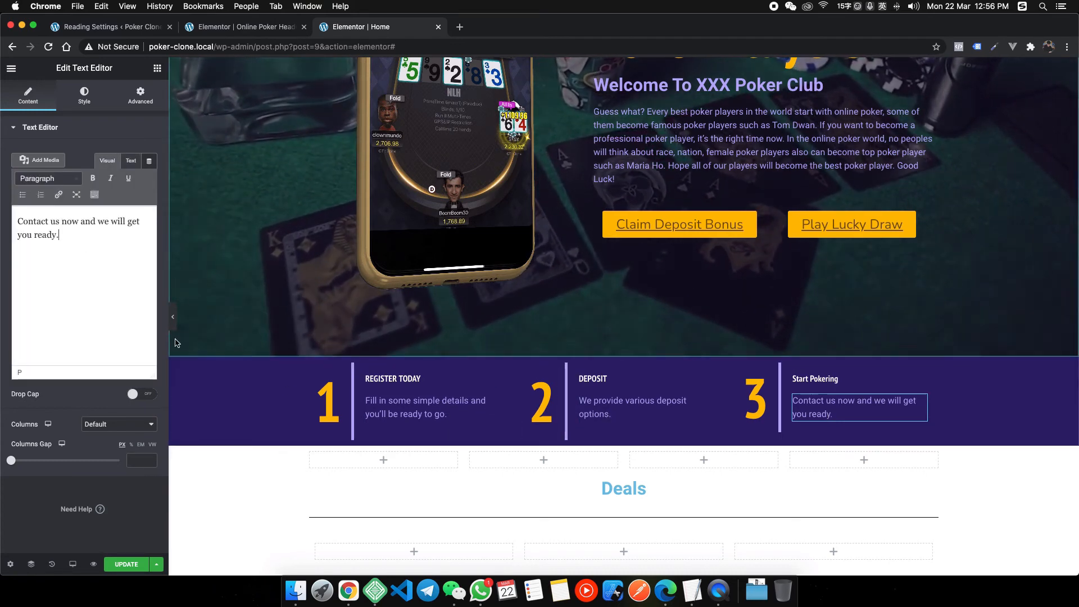
{"action": "key", "text": "super+s"}
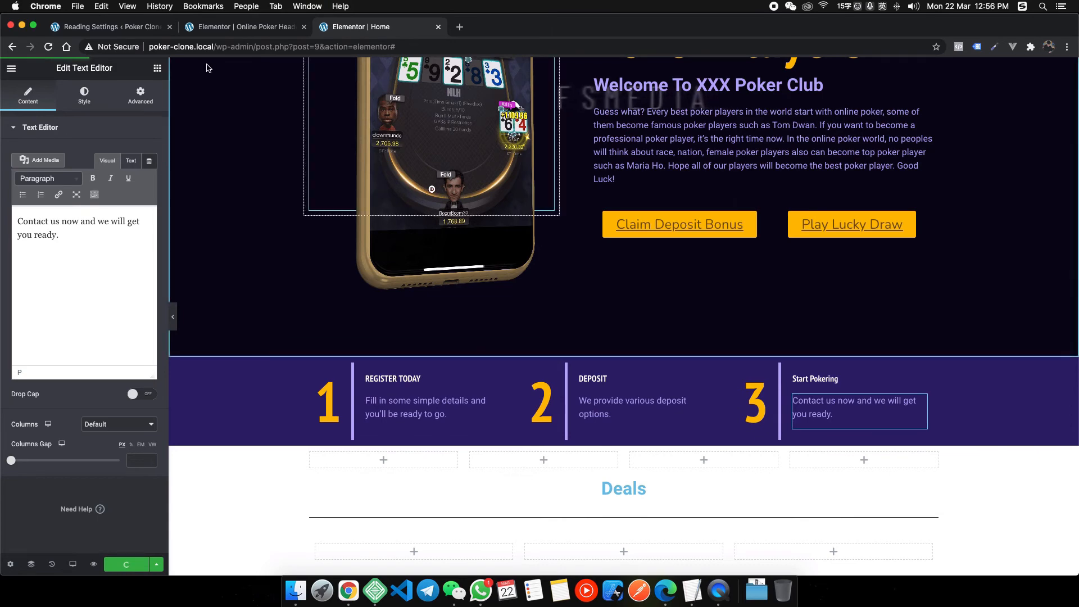
Open the live site homepage and check the step 3 text in the steps band.
{"action": "left_click", "coordinate": [90, 27]}
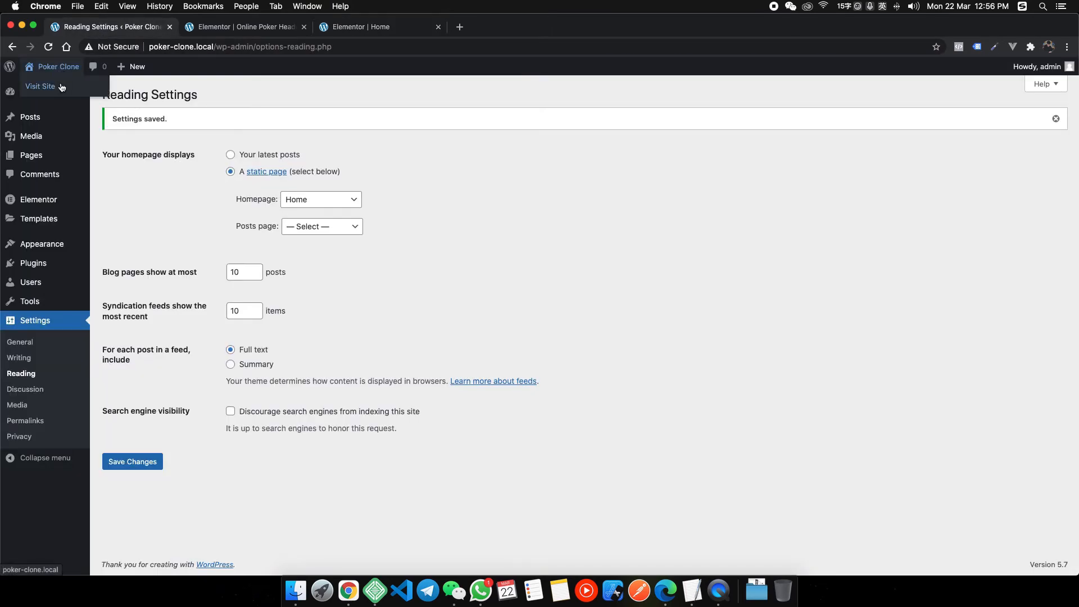
{"action": "left_click", "coordinate": [464, 32]}
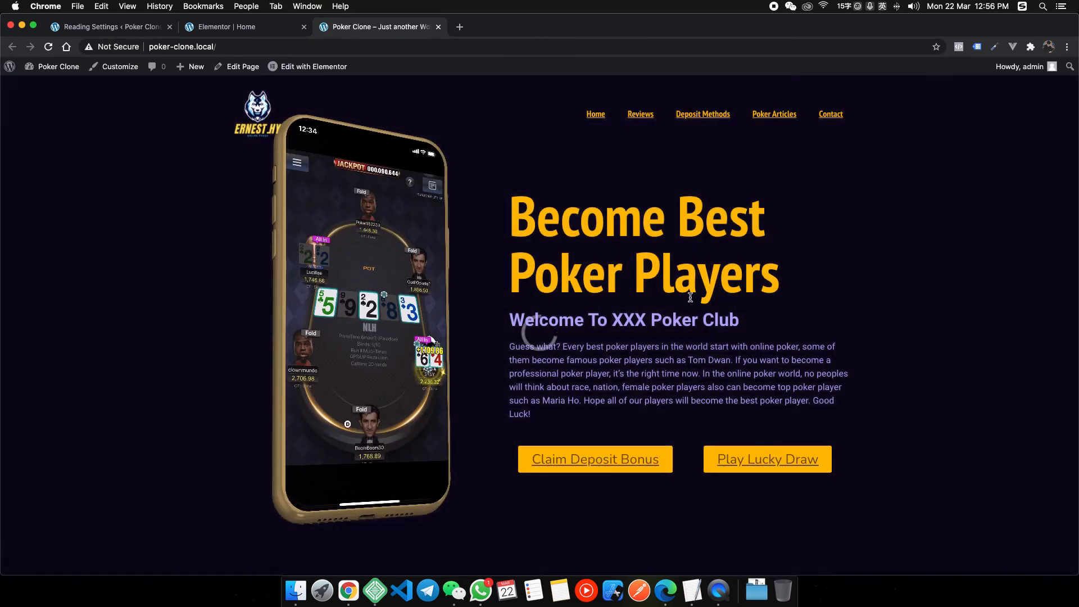
{"action": "scroll", "coordinate": [600, 445], "scroll_direction": "down", "scroll_amount": 5}
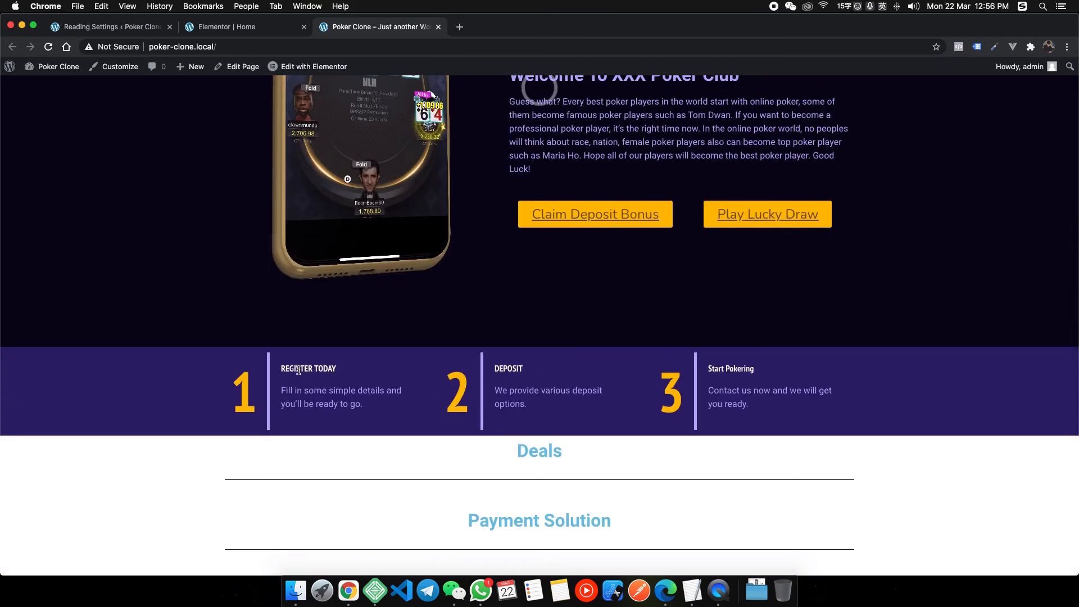
{"action": "left_click", "coordinate": [465, 384]}
{"action": "left_click_drag", "start_coordinate": [638, 412], "coordinate": [699, 392]}
{"action": "left_click", "coordinate": [746, 400]}
{"action": "left_click", "coordinate": [484, 457]}
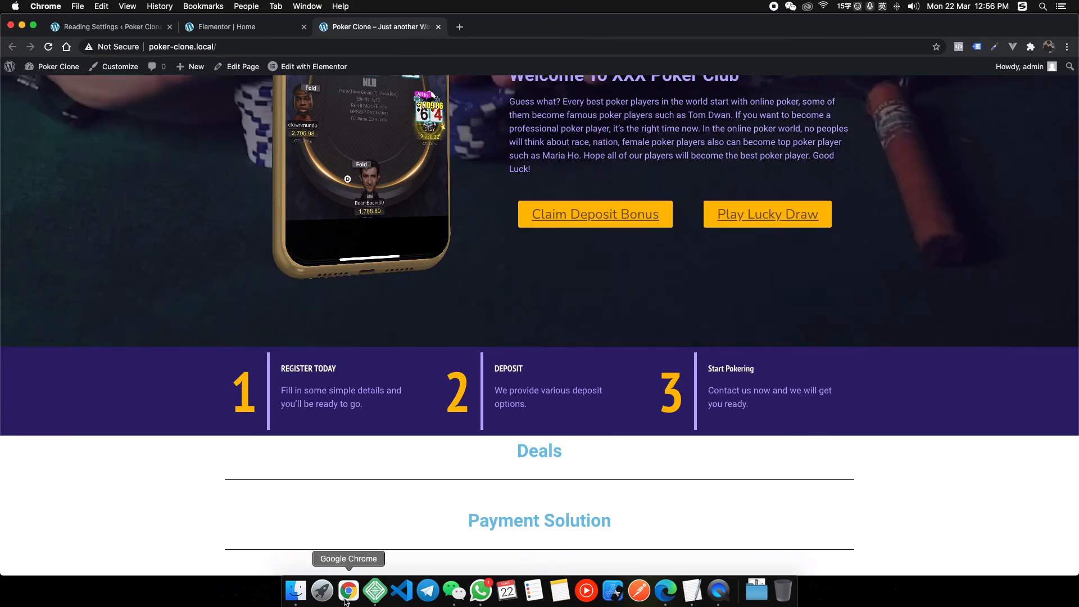
Review the reference site's stats numbers, then return to the Elementor Home editor.
{"action": "right_click", "coordinate": [348, 590]}
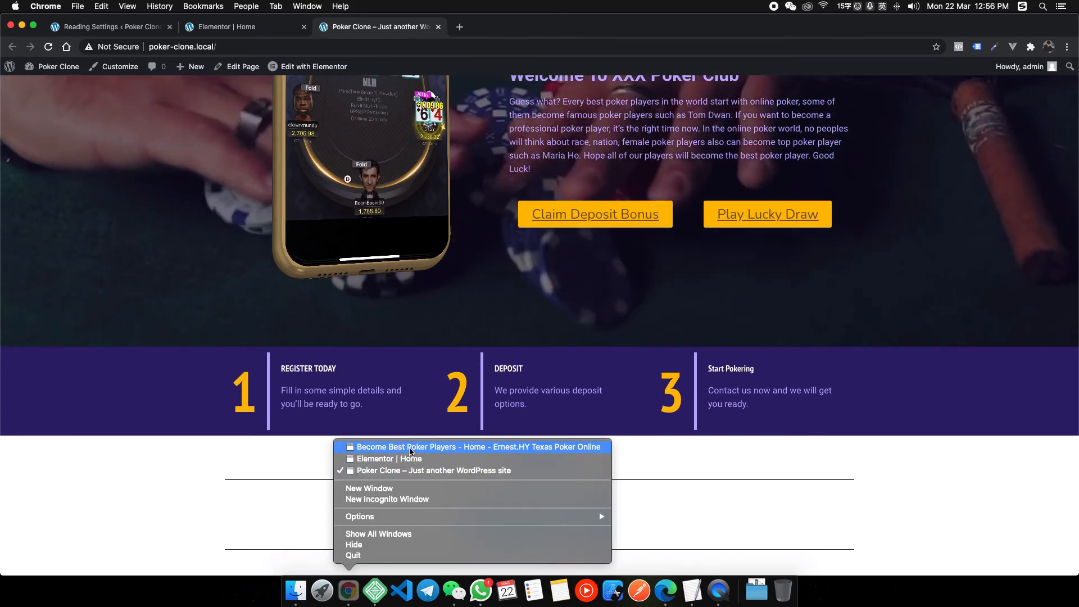
{"action": "left_click", "coordinate": [534, 448]}
{"action": "scroll", "coordinate": [439, 442], "scroll_direction": "down", "scroll_amount": 6}
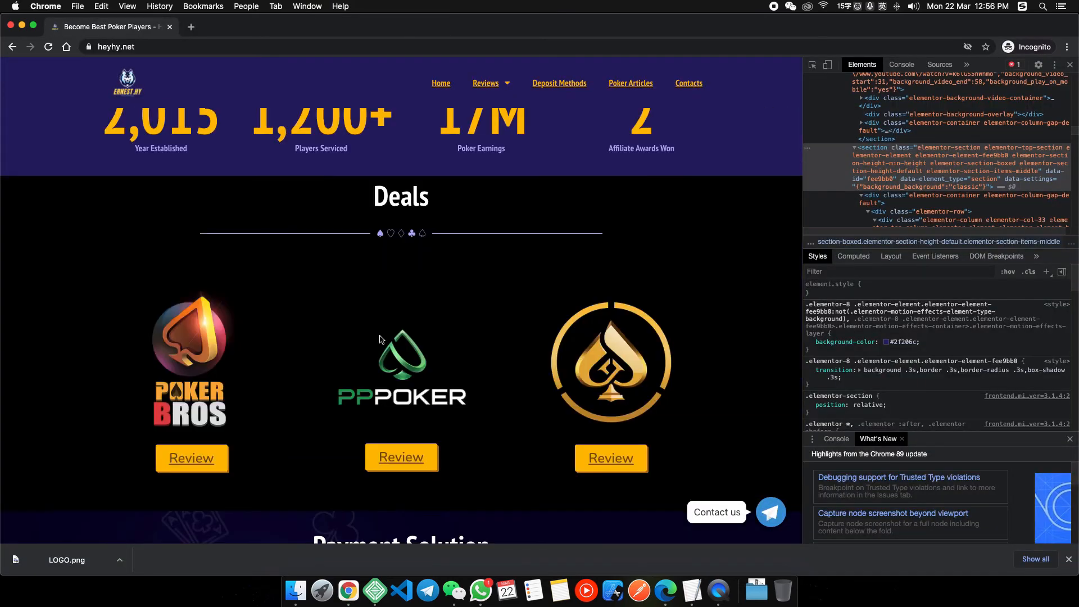
{"action": "scroll", "coordinate": [403, 220], "scroll_direction": "up", "scroll_amount": 4}
{"action": "left_click_drag", "start_coordinate": [140, 358], "coordinate": [462, 359]}
{"action": "right_click", "coordinate": [348, 590]}
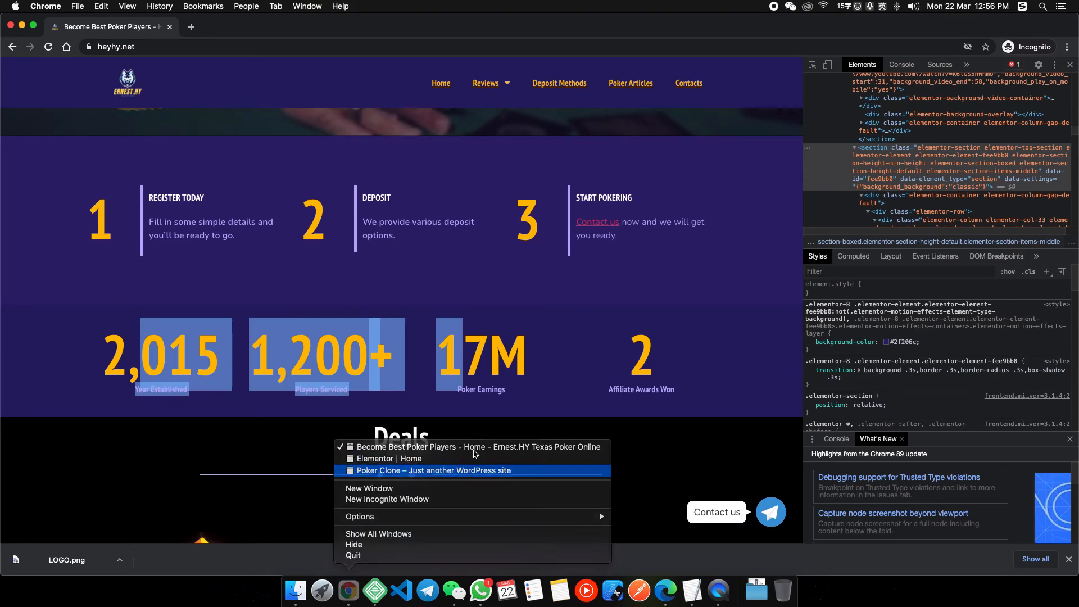
{"action": "left_click", "coordinate": [417, 471]}
{"action": "left_click", "coordinate": [189, 30]}
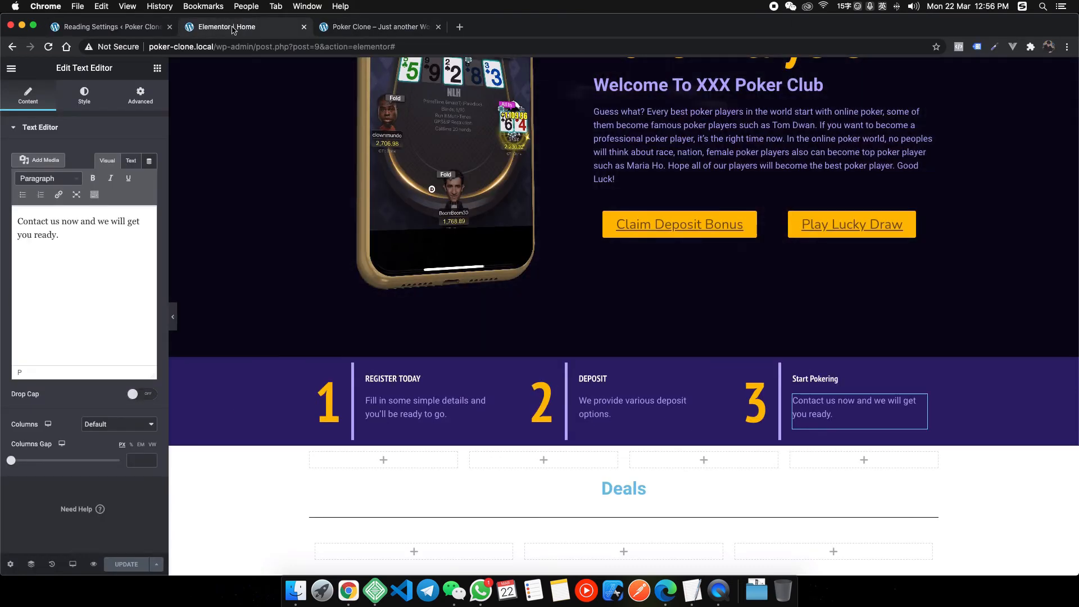
Add a Counter widget to the first empty column of the stats row.
{"action": "scroll", "coordinate": [492, 324], "scroll_direction": "down", "scroll_amount": 2}
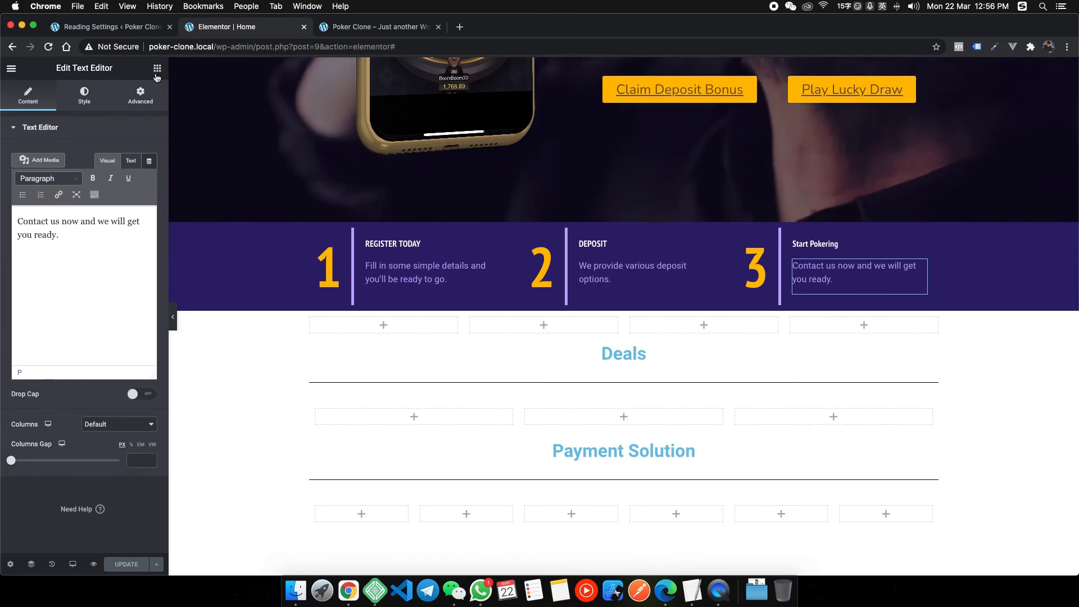
{"action": "left_click", "coordinate": [157, 68]}
{"action": "type", "text": "cou"}
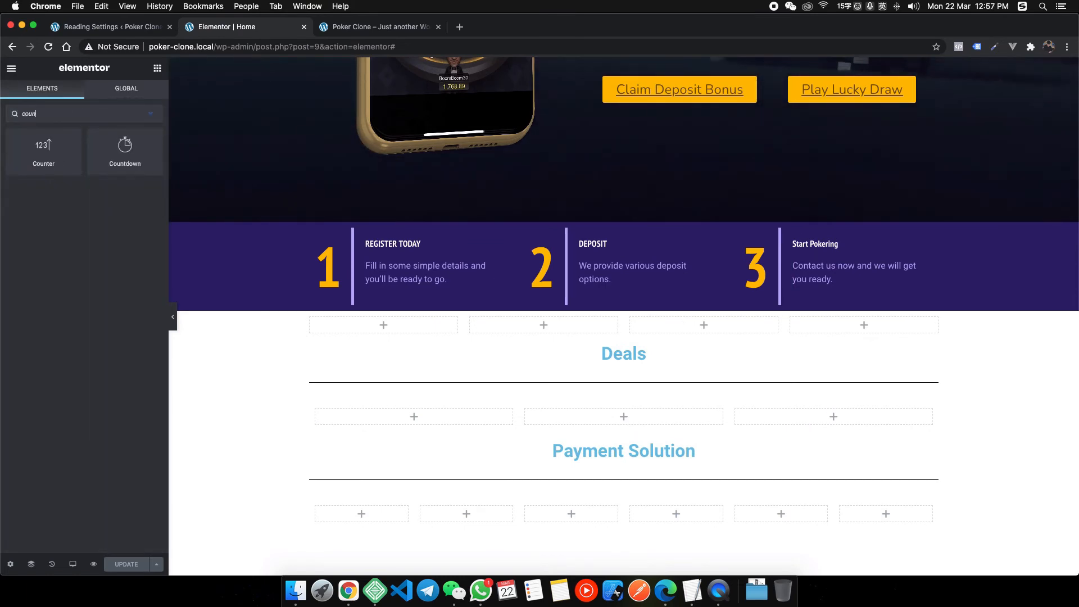
{"action": "type", "text": "n"}
{"action": "left_click_drag", "start_coordinate": [43, 150], "coordinate": [413, 334]}
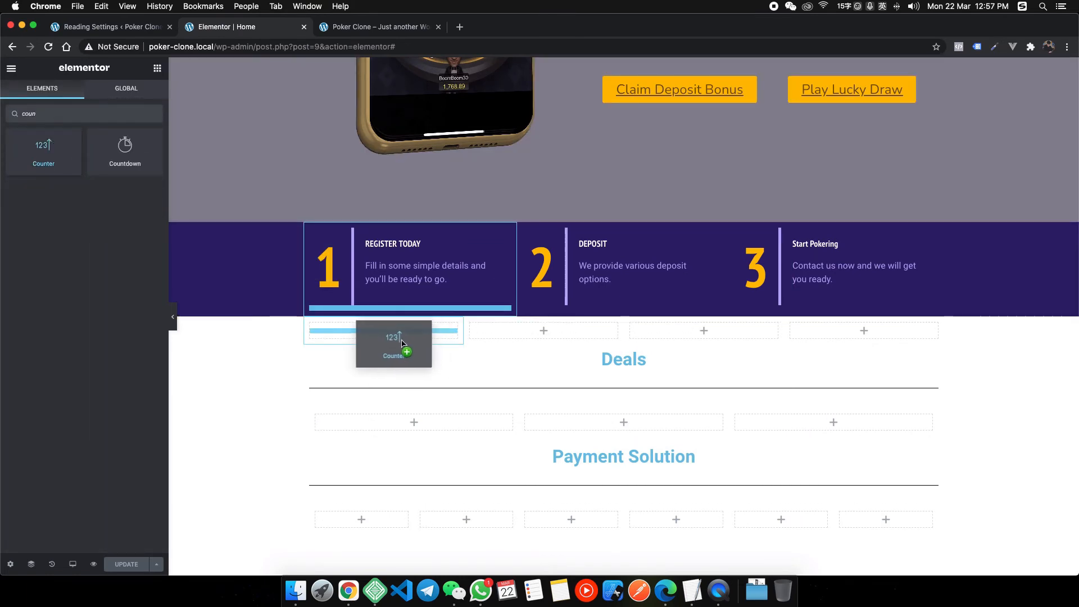
{"action": "left_click_drag", "start_coordinate": [302, 316], "coordinate": [406, 339]}
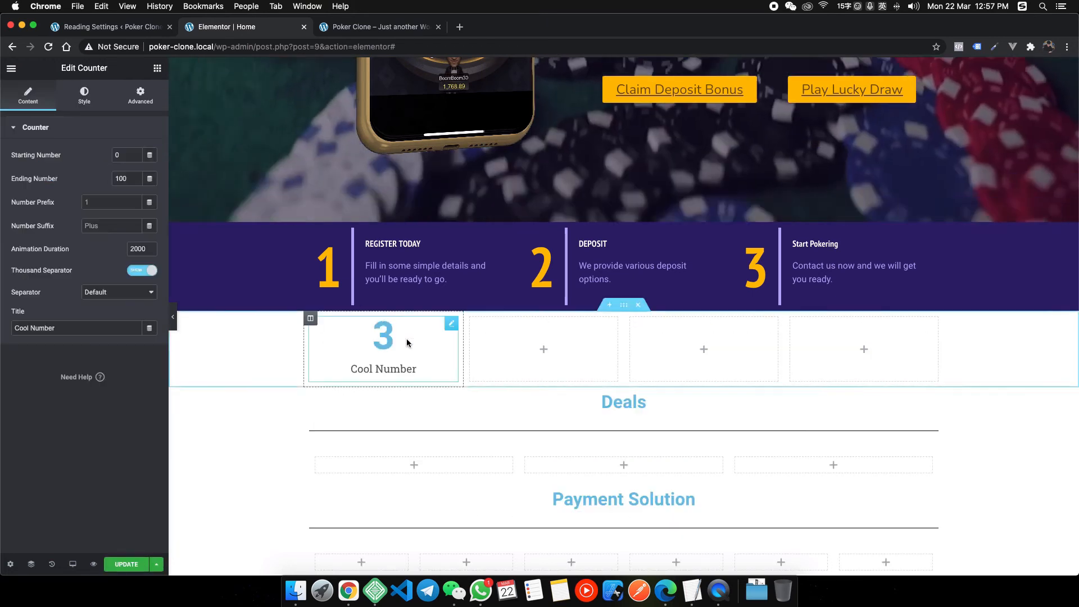
{"action": "right_click", "coordinate": [415, 344]}
{"action": "left_click", "coordinate": [364, 360]}
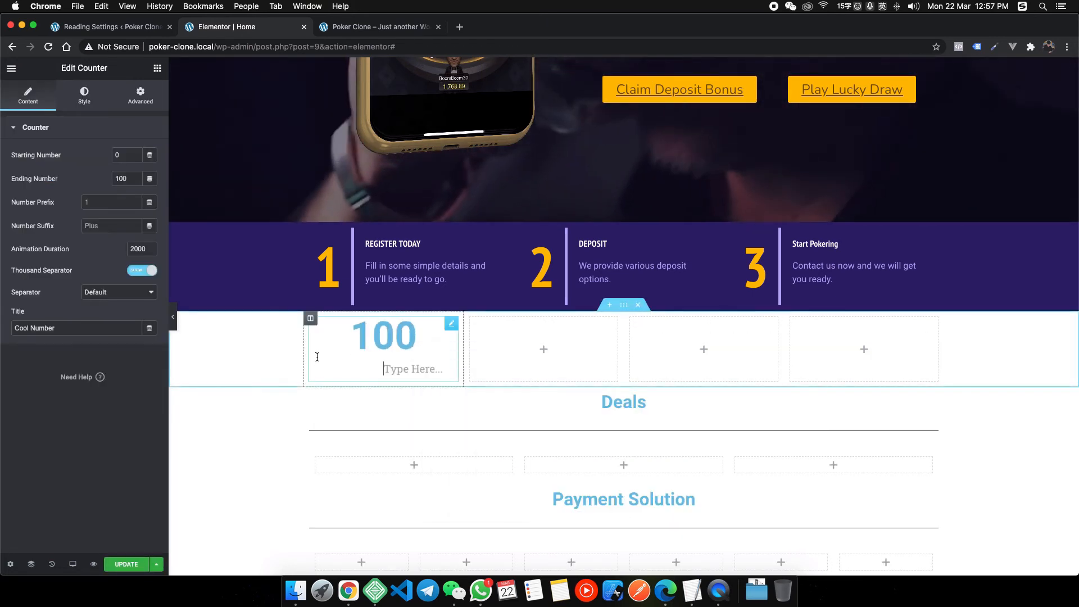
Take the Year Established label from the reference and use it as the counter title.
{"action": "right_click", "coordinate": [348, 591]}
{"action": "left_click", "coordinate": [402, 447]}
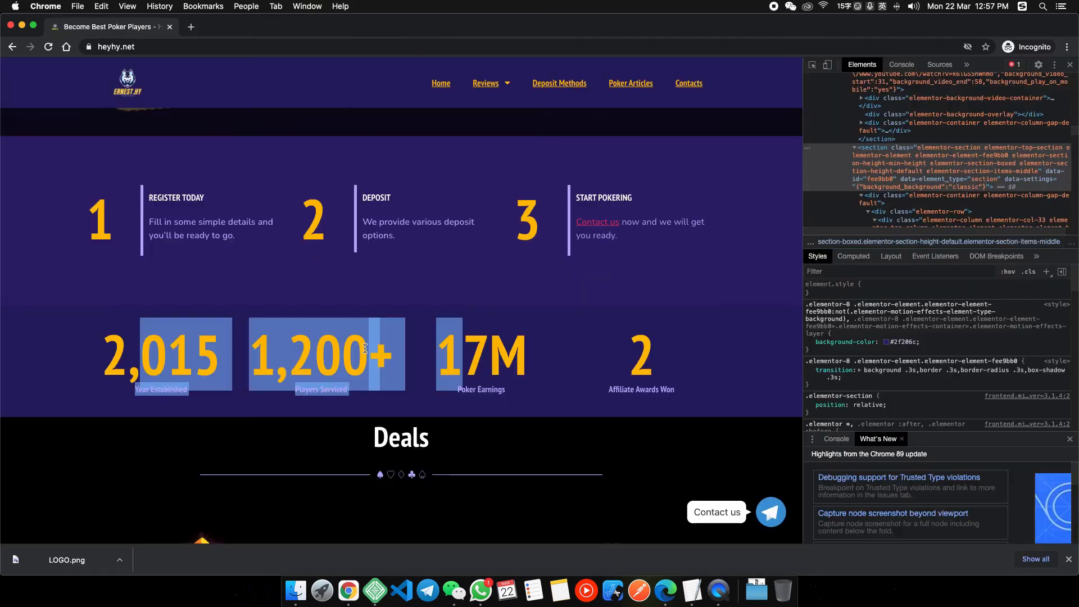
{"action": "left_click", "coordinate": [198, 367]}
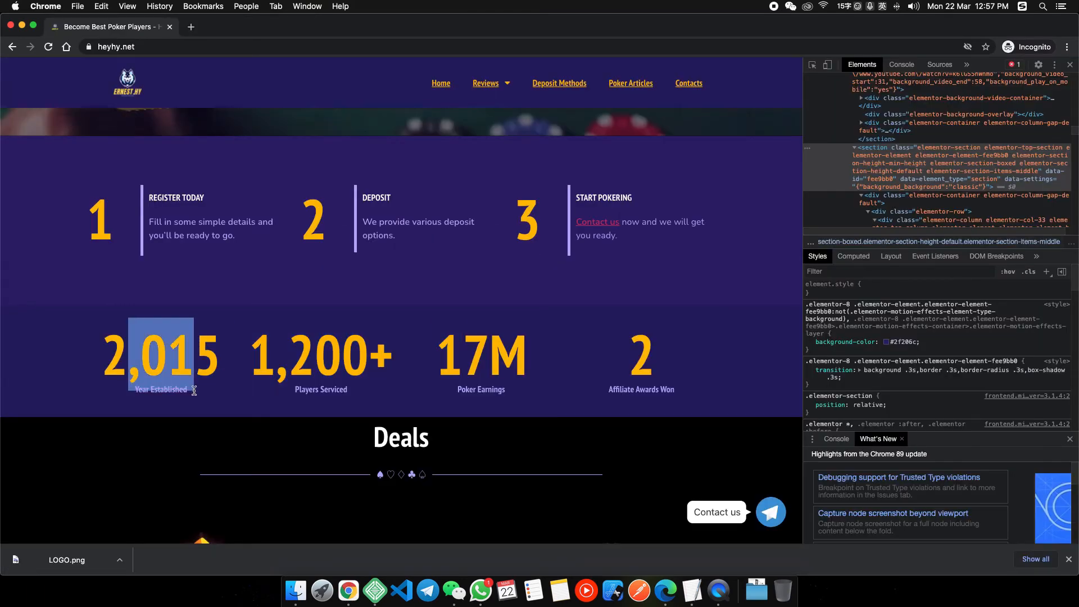
{"action": "mouse_move", "coordinate": [194, 391]}
{"action": "left_mouse_down"}
{"action": "mouse_move", "coordinate": [167, 391]}
{"action": "mouse_move", "coordinate": [189, 395]}
{"action": "left_mouse_up"}
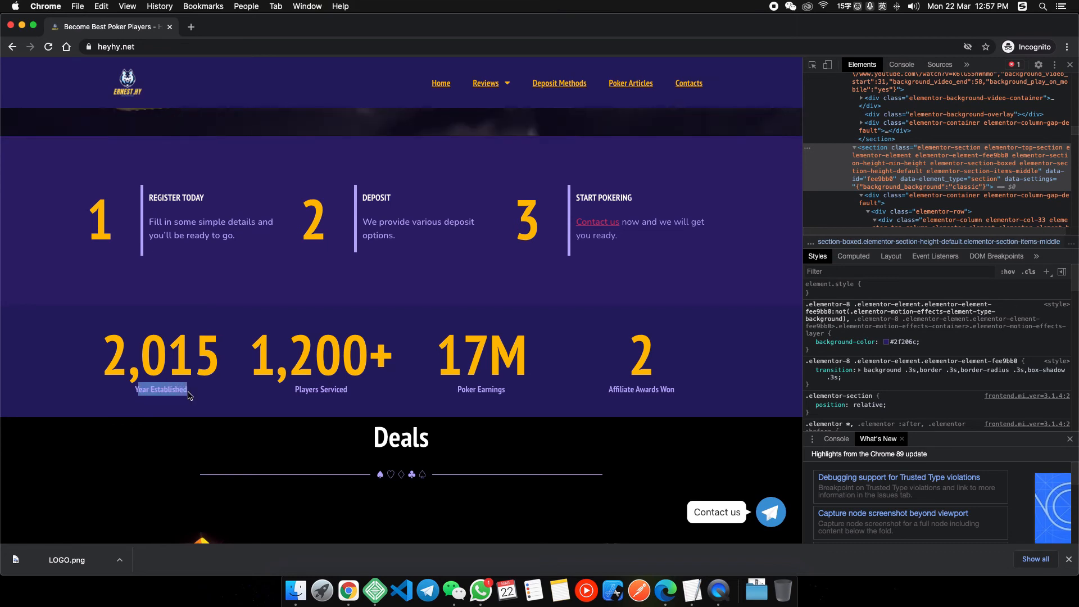
{"action": "right_click", "coordinate": [355, 600]}
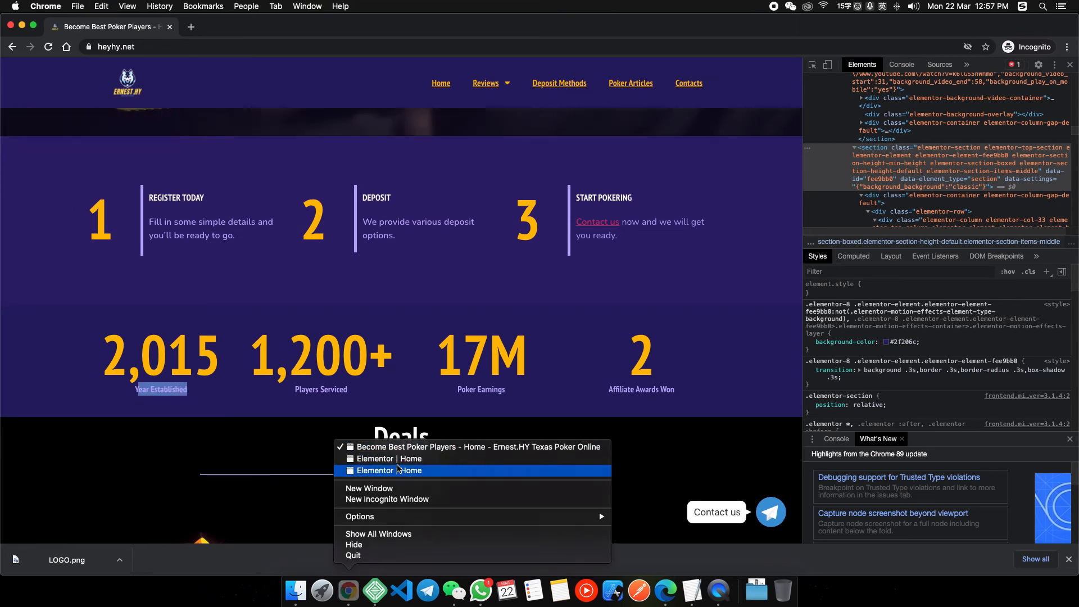
{"action": "left_click", "coordinate": [398, 470]}
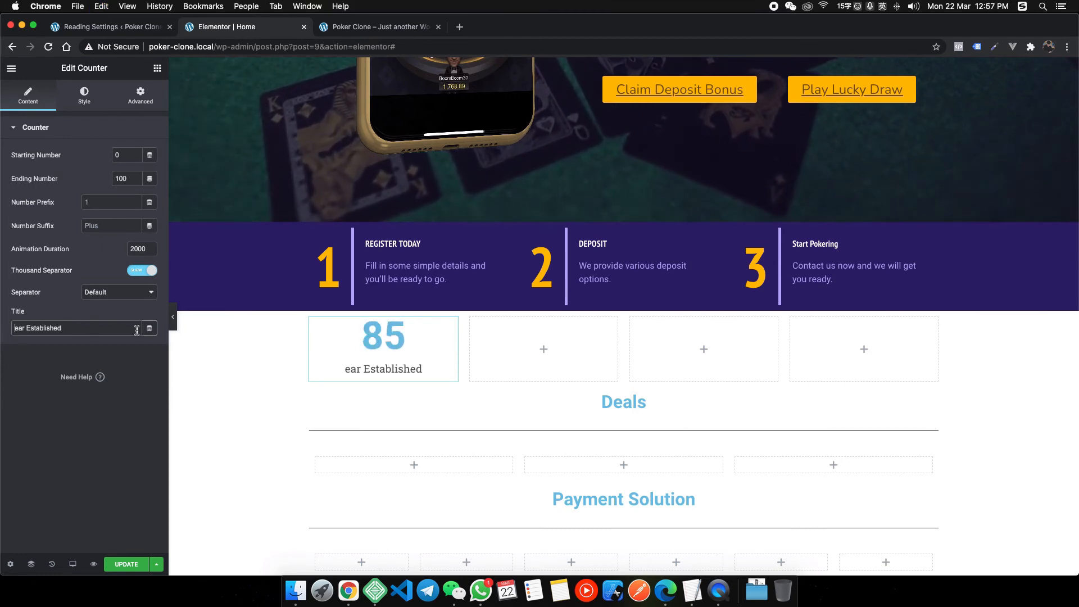
{"action": "type", "text": "Y"}
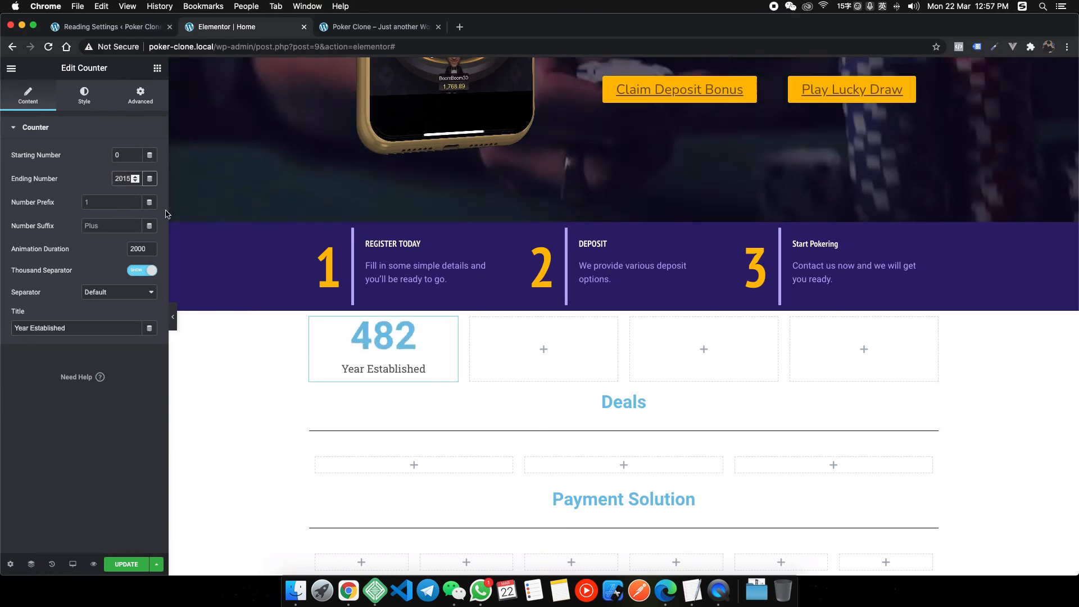
Inspect the reference counter's font and colour in DevTools.
{"action": "right_click", "coordinate": [349, 591]}
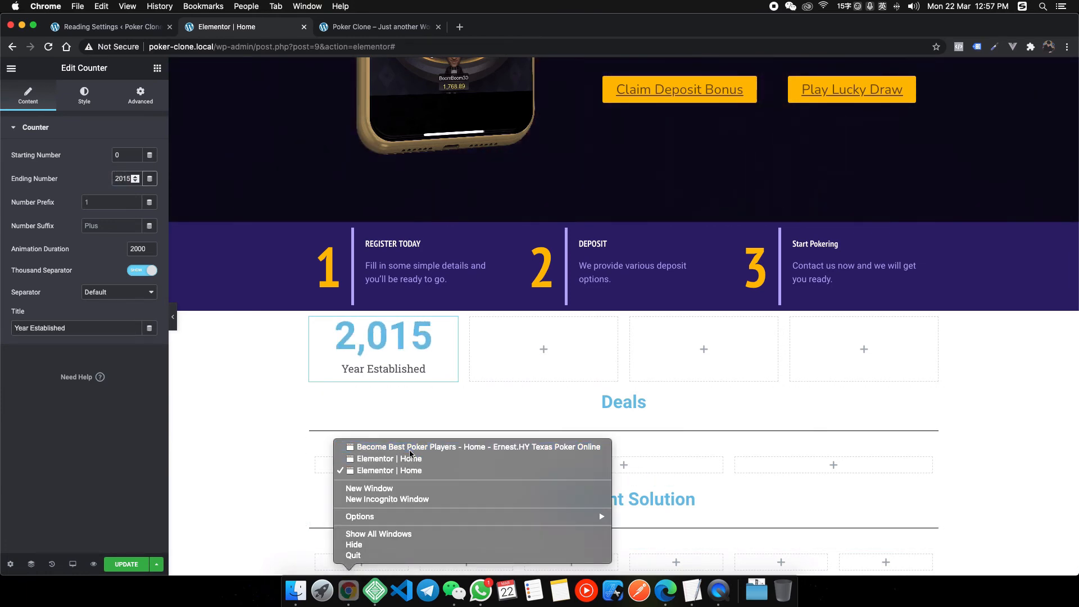
{"action": "left_click", "coordinate": [409, 447]}
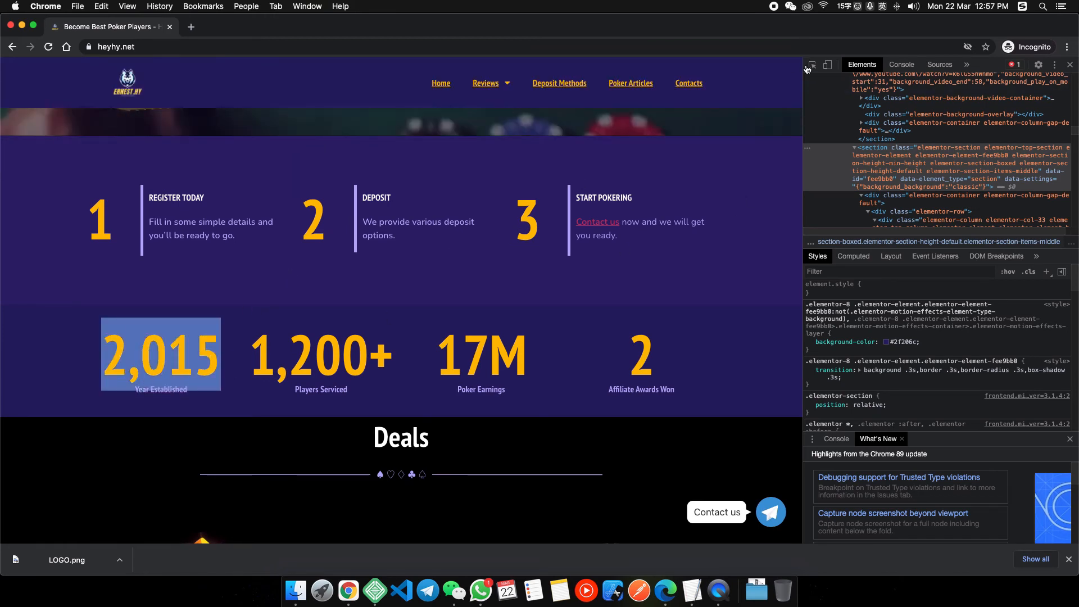
{"action": "key", "text": "super+shift+c"}
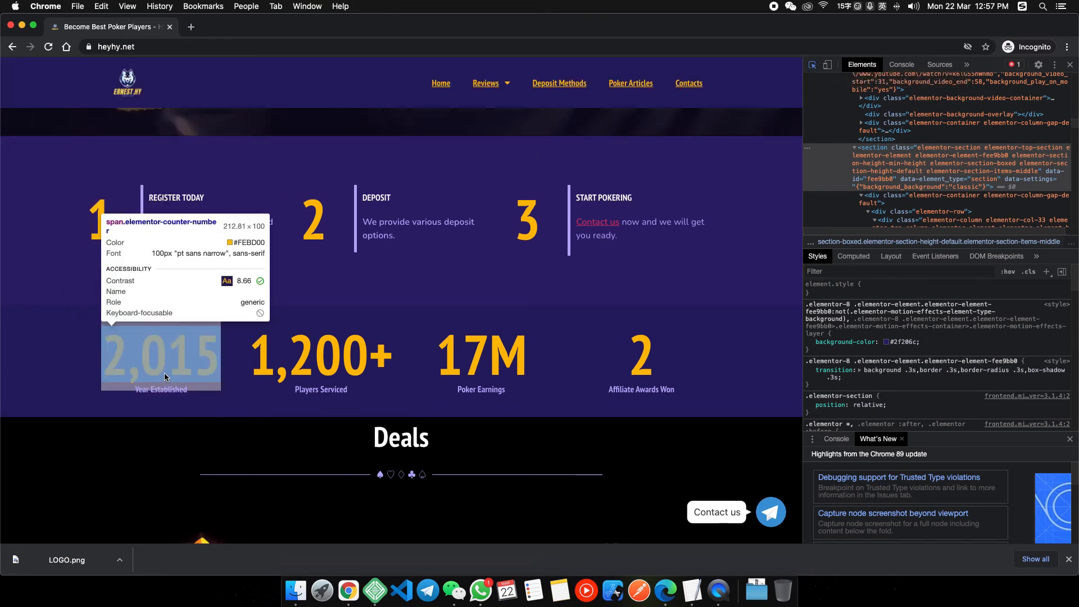
{"action": "right_click", "coordinate": [347, 587]}
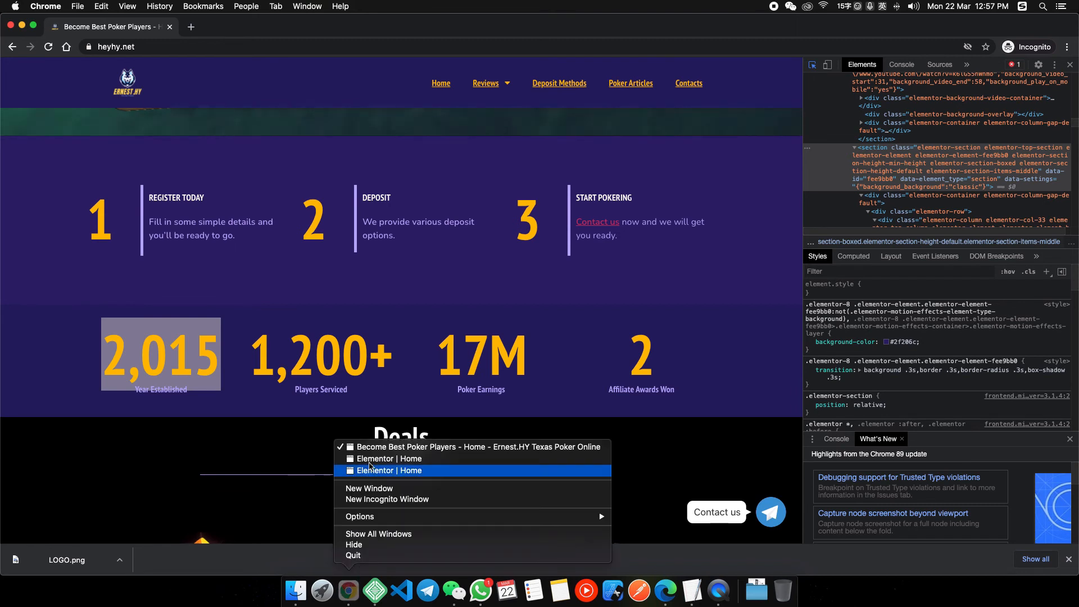
{"action": "left_click", "coordinate": [375, 471]}
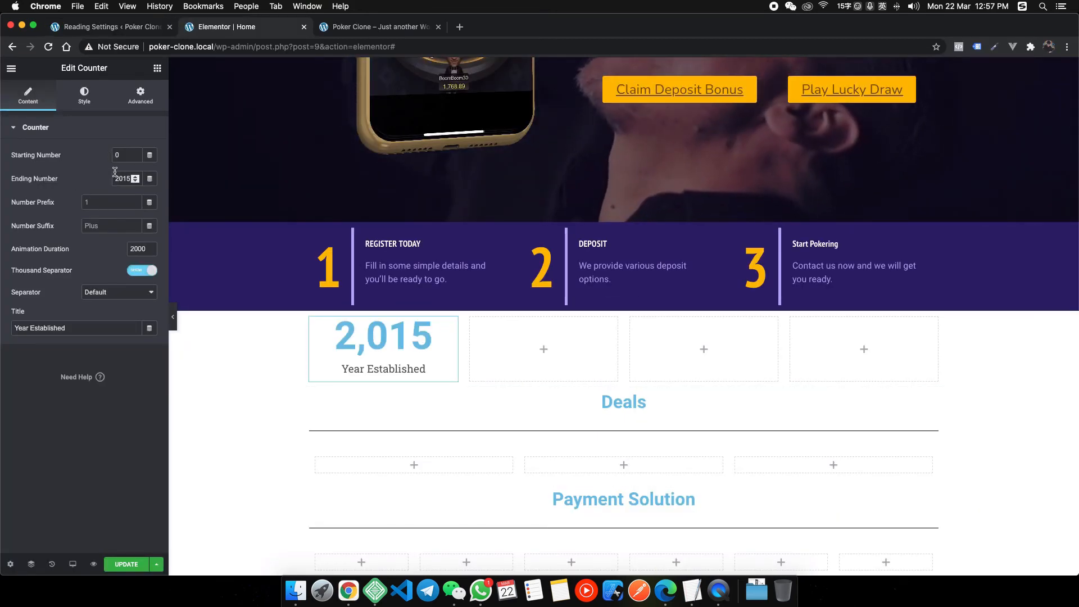
Style the counter number in PT Sans Narrow, size 100, global Yellow.
{"action": "left_click", "coordinate": [84, 96]}
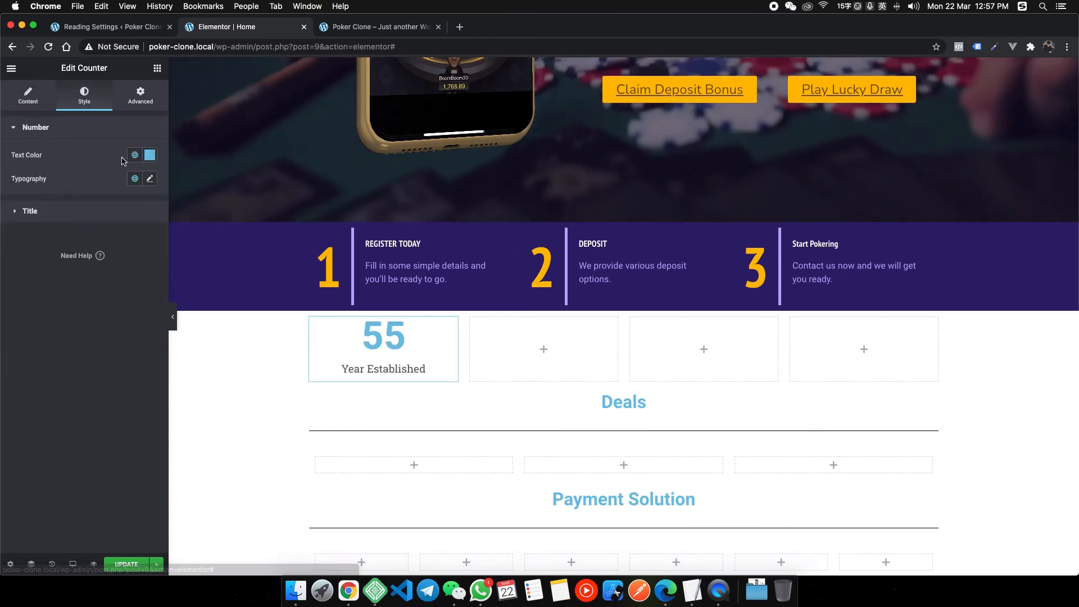
{"action": "left_click", "coordinate": [149, 179]}
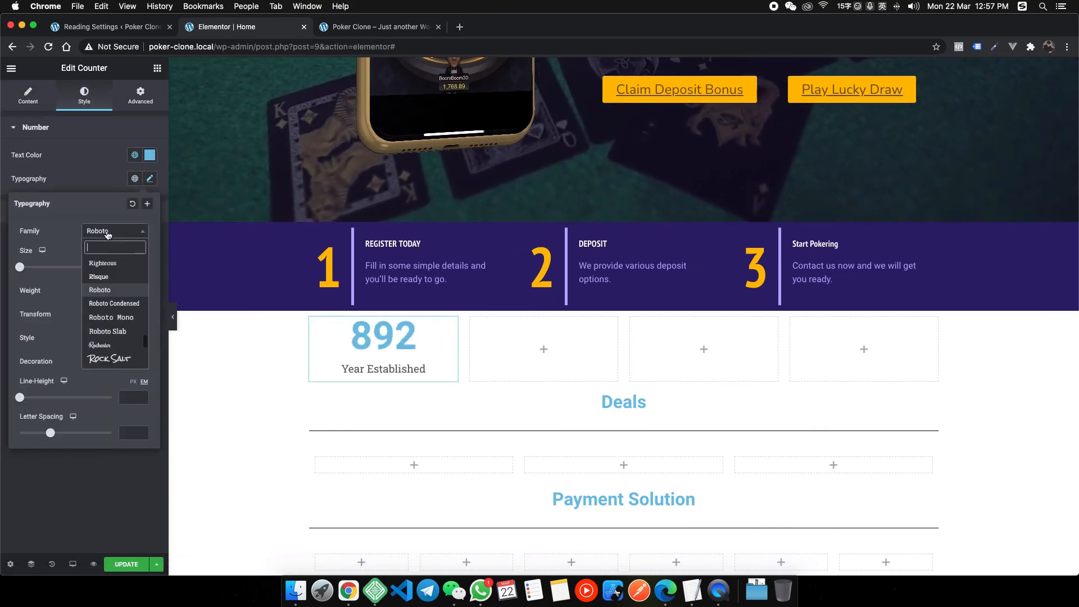
{"action": "type", "text": "pt sans"}
{"action": "key", "text": "Down"}
{"action": "key", "text": "Down"}
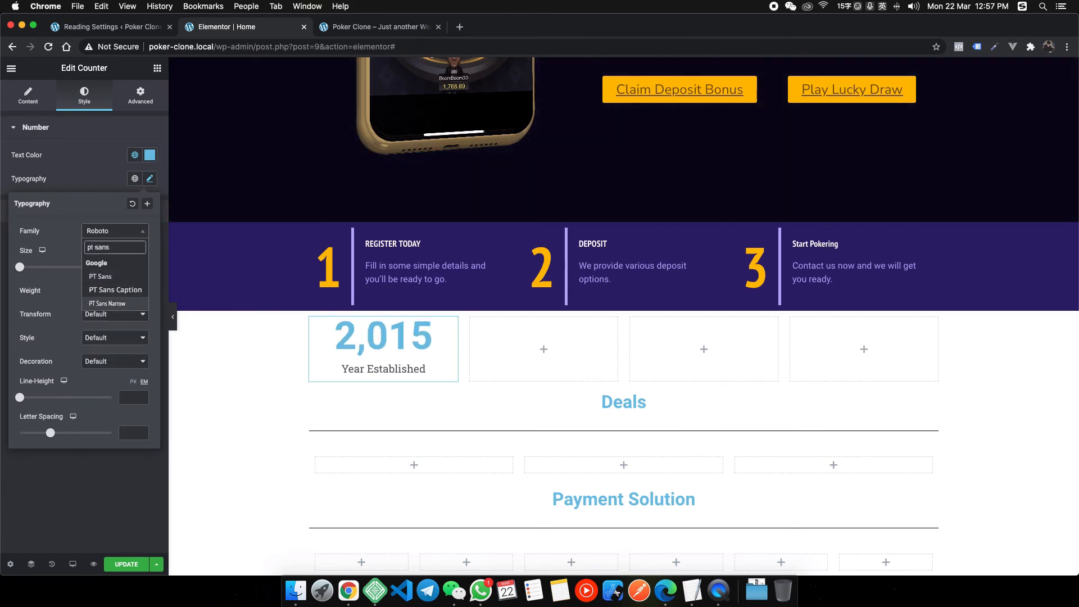
{"action": "left_click", "coordinate": [124, 267]}
{"action": "type", "text": "100"}
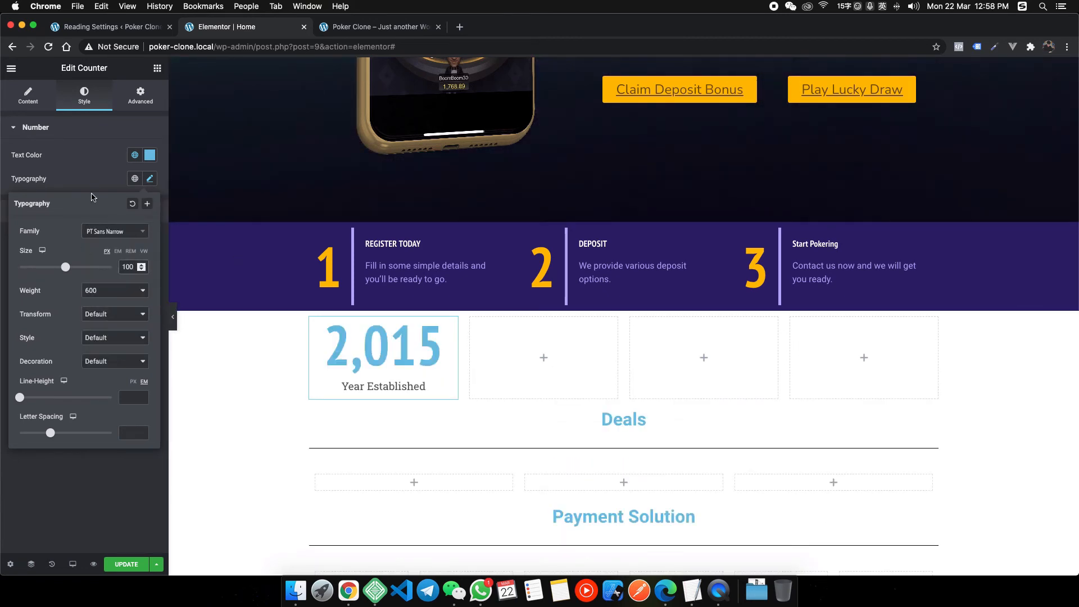
{"action": "left_click", "coordinate": [135, 155]}
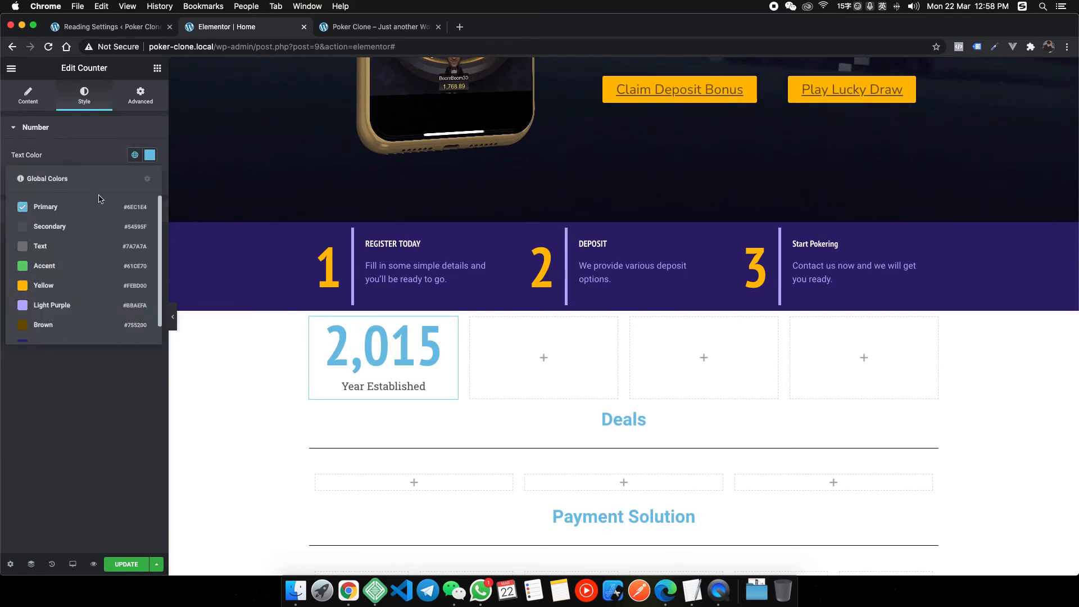
{"action": "left_click", "coordinate": [41, 286]}
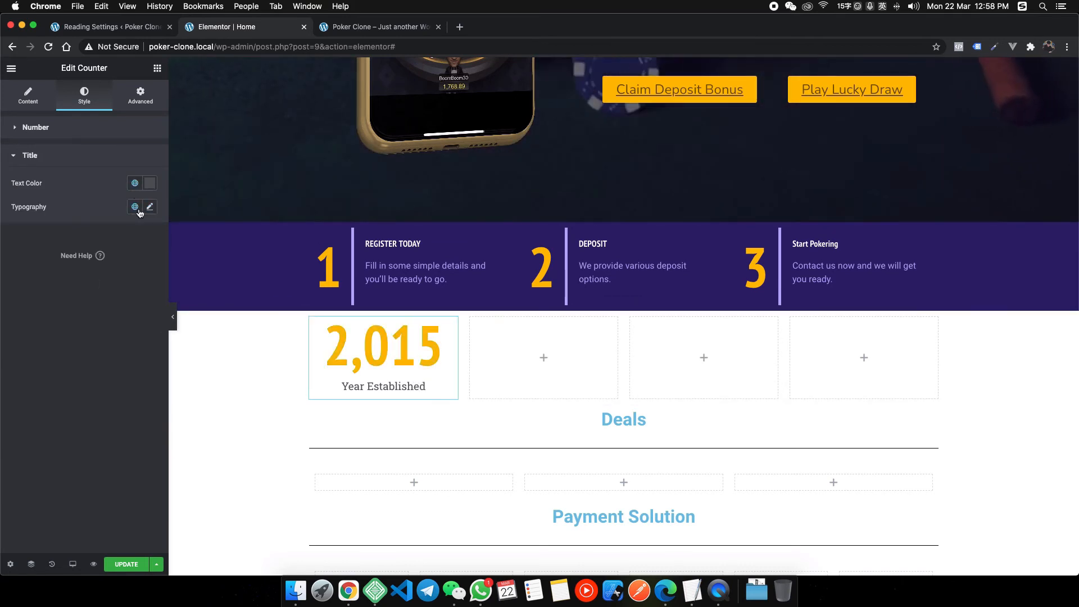
Set the counter title to PT Sans Narrow, size 16, in Light Purple.
{"action": "left_click", "coordinate": [151, 208]}
{"action": "left_click", "coordinate": [137, 259]}
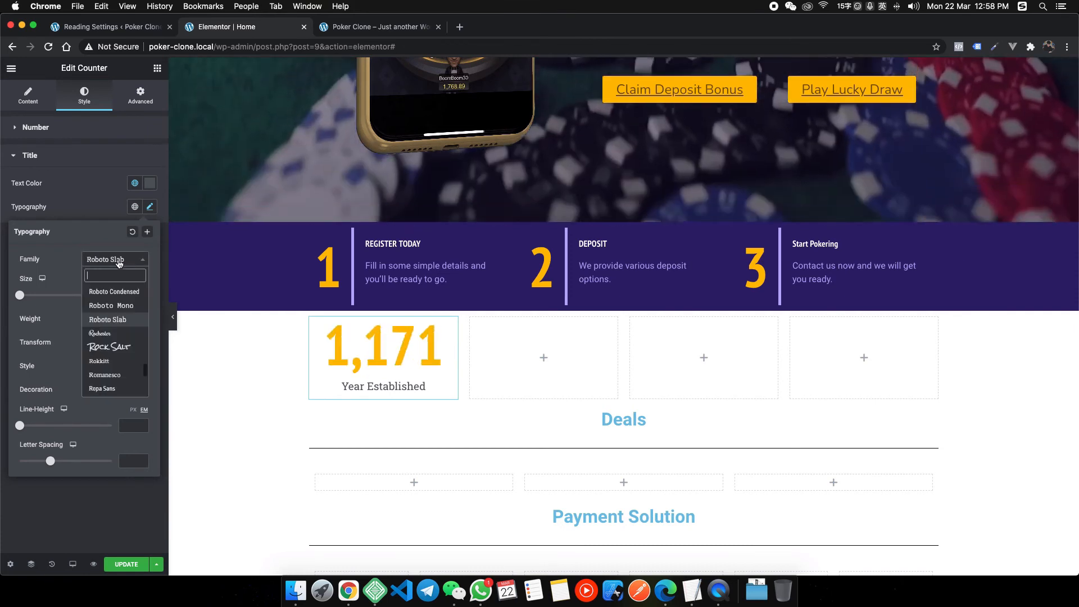
{"action": "type", "text": "pt sans n"}
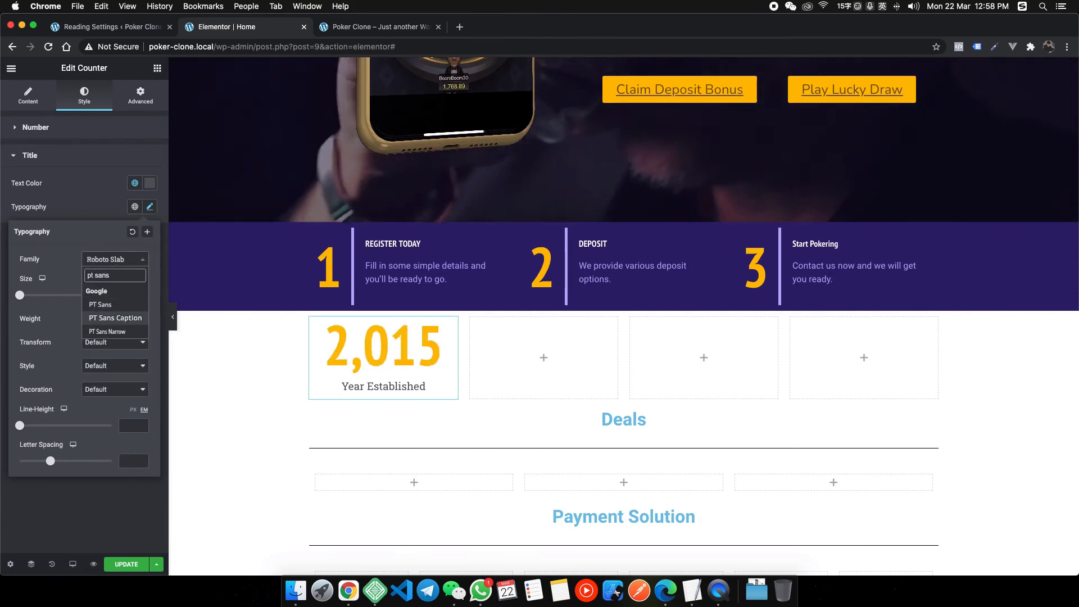
{"action": "key", "text": "Return"}
{"action": "key", "text": "Tab"}
{"action": "type", "text": "16"}
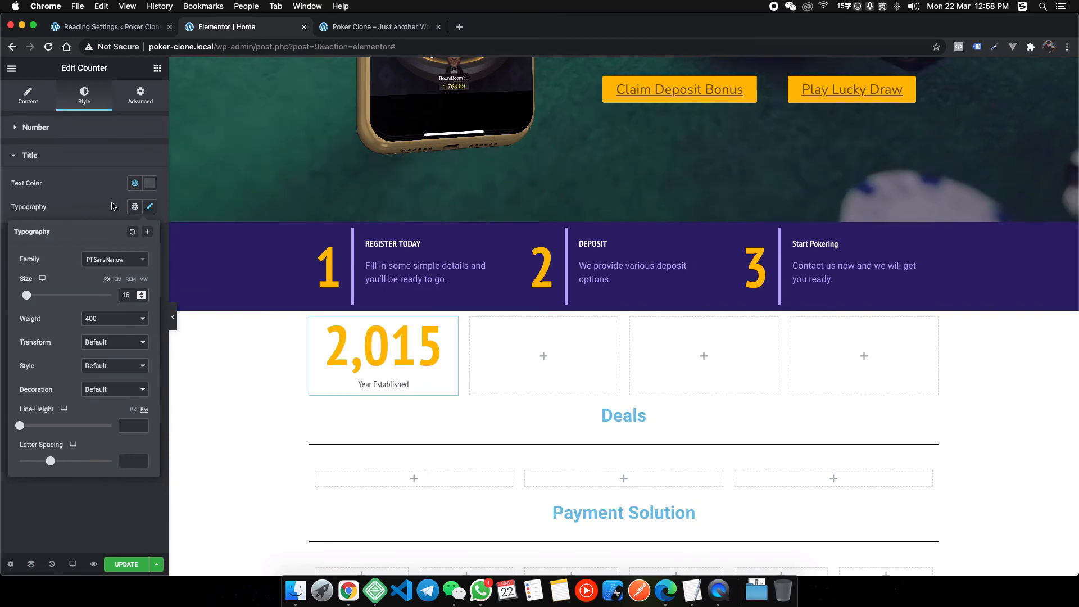
{"action": "left_click", "coordinate": [135, 183]}
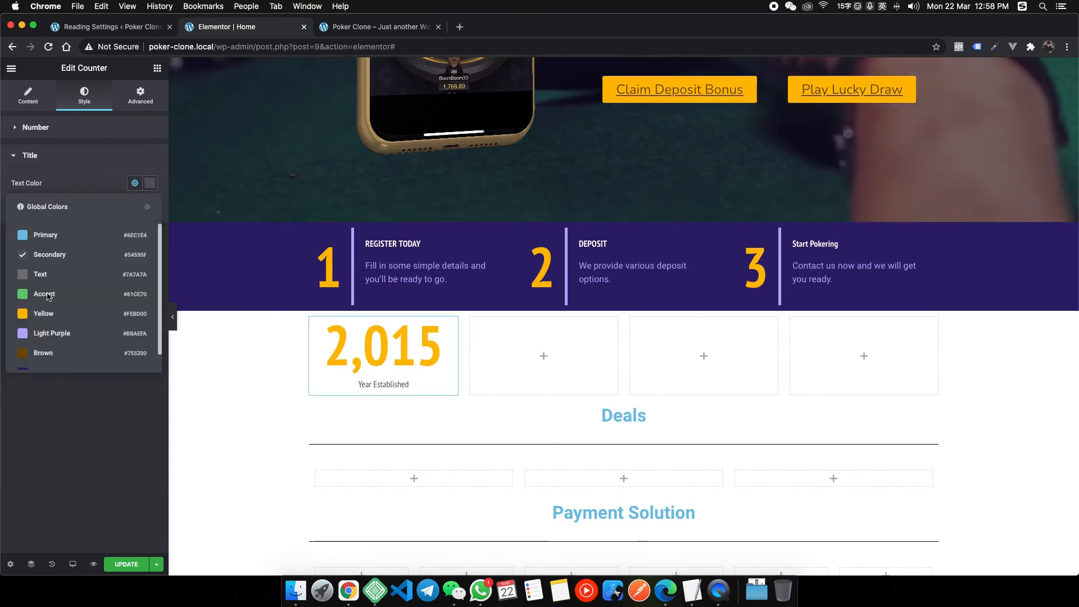
{"action": "left_click", "coordinate": [39, 338]}
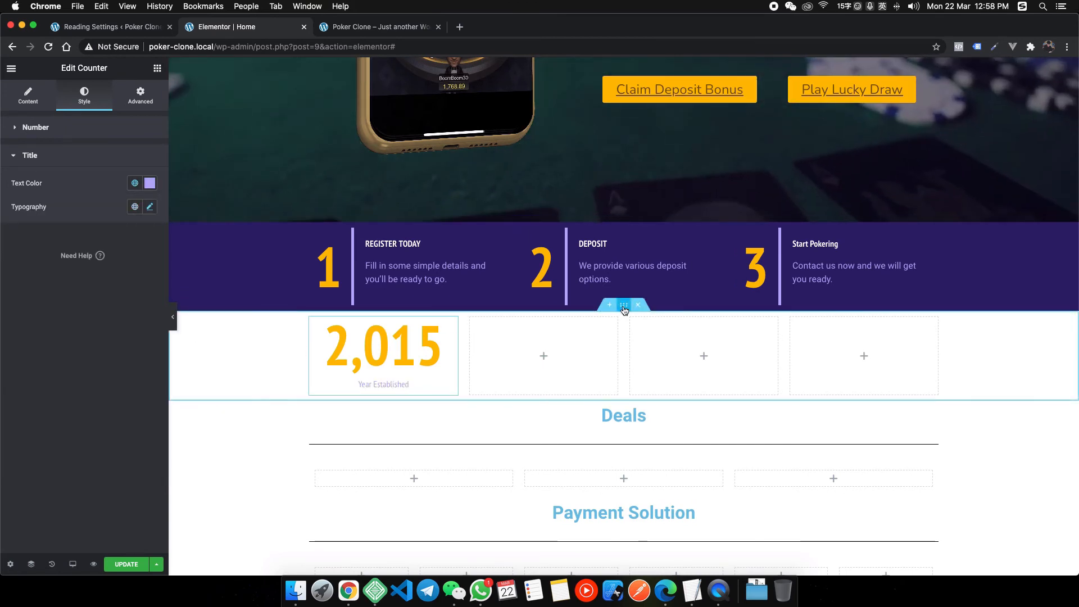
{"action": "left_click", "coordinate": [624, 305]}
{"action": "right_click", "coordinate": [349, 590]}
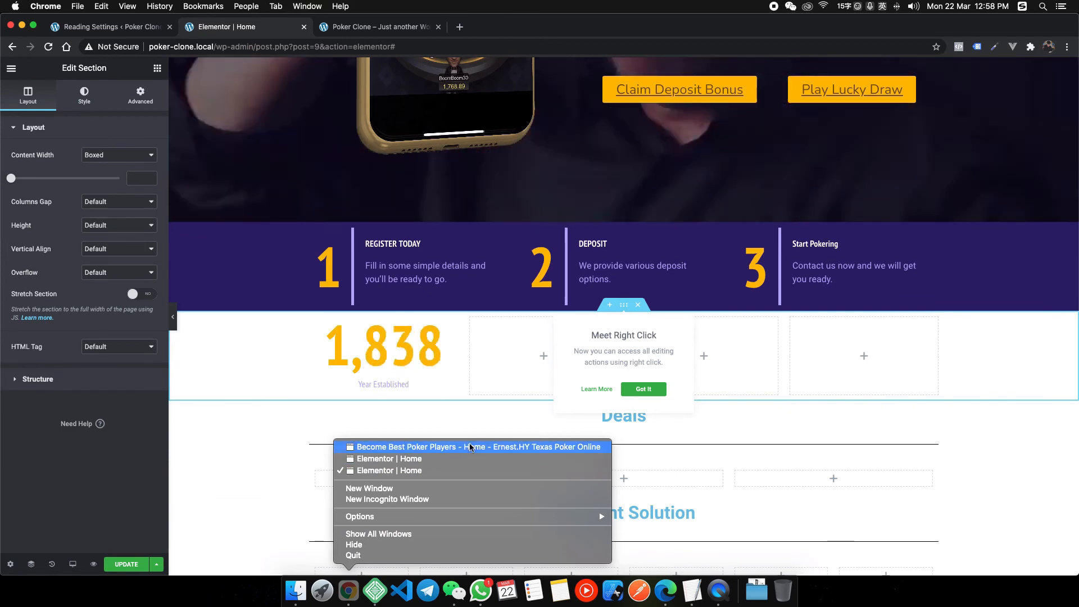
Read the reference stats section's #281d62 background colour in DevTools, then return to Elementor.
{"action": "left_click", "coordinate": [427, 441]}
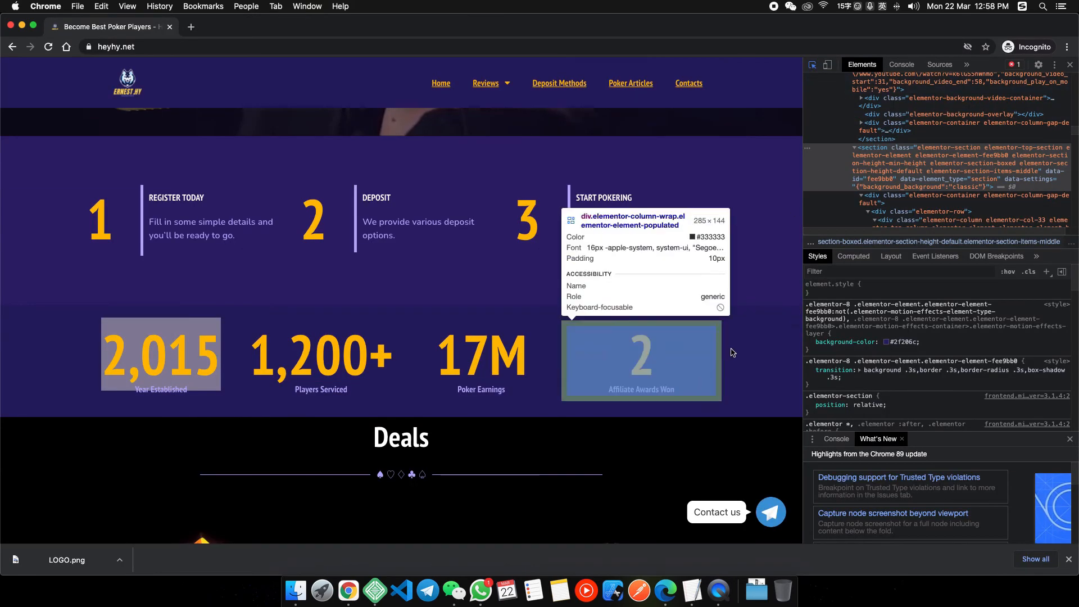
{"action": "left_click", "coordinate": [760, 347]}
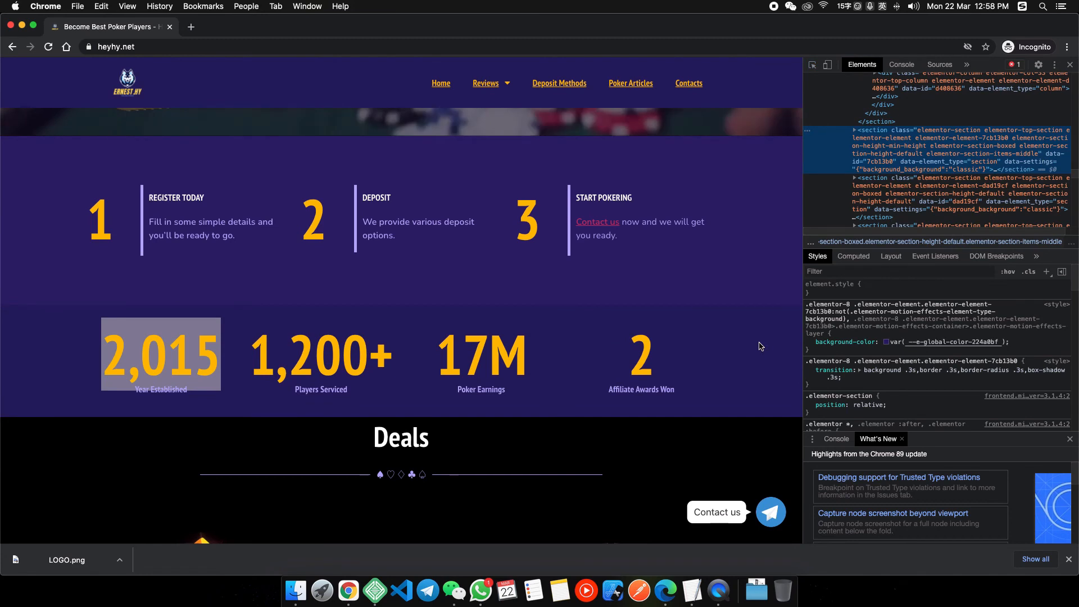
{"action": "left_click", "coordinate": [889, 342]}
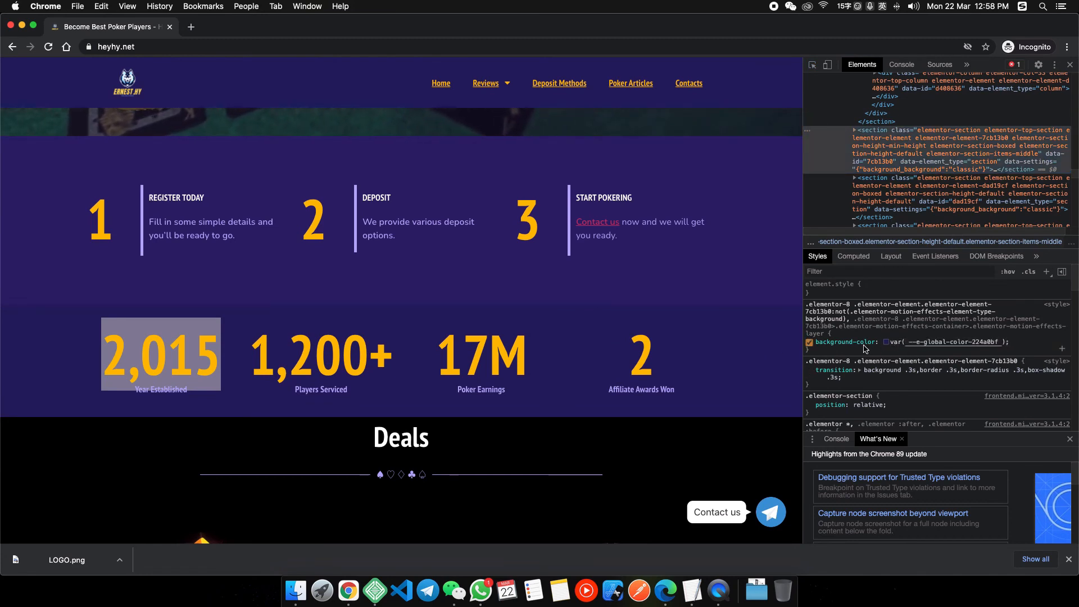
{"action": "left_click", "coordinate": [885, 343]}
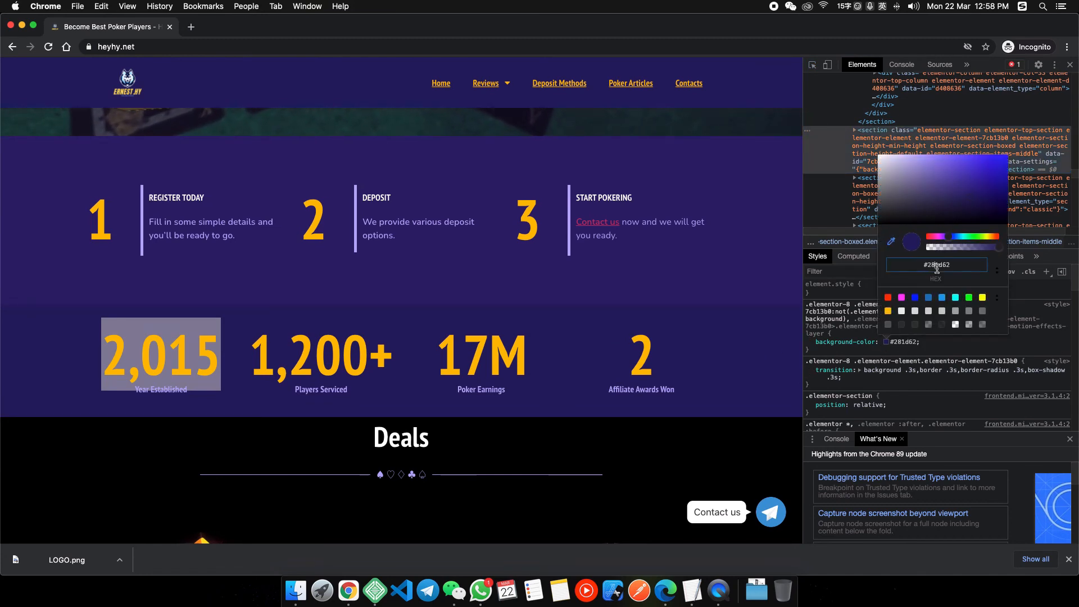
{"action": "right_click", "coordinate": [350, 588]}
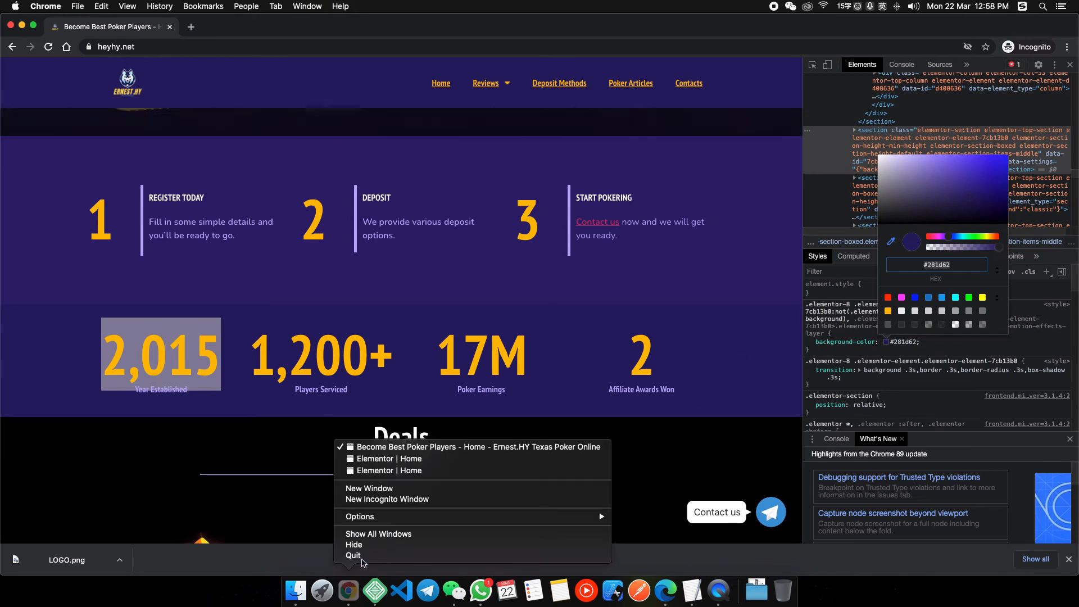
{"action": "left_click", "coordinate": [397, 471]}
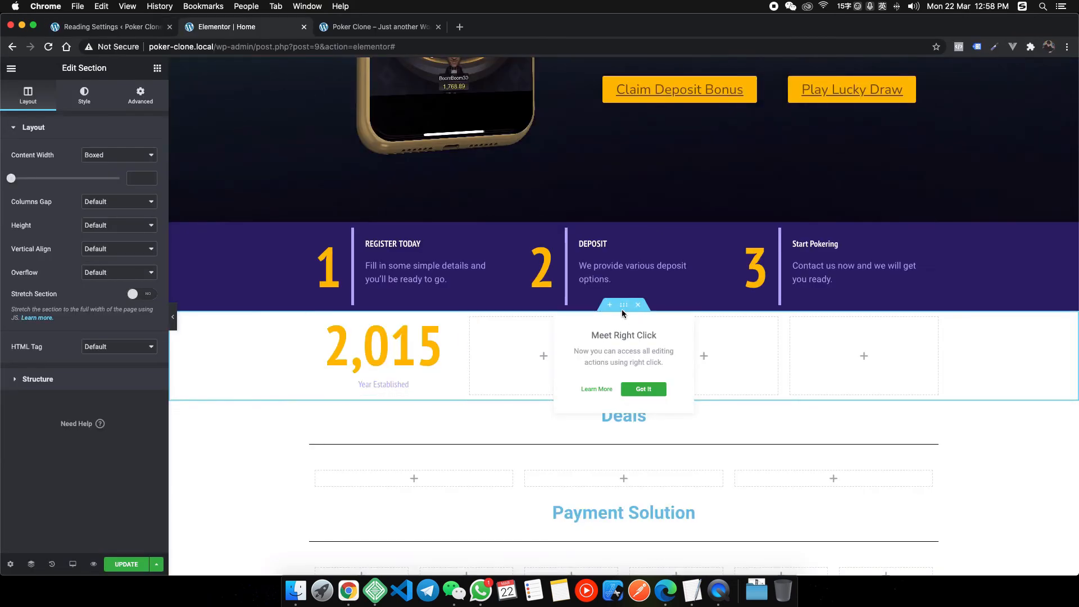
Give the stats section a classic #281d62 background saved as global colour 'Another Purple'.
{"action": "left_click", "coordinate": [85, 95]}
{"action": "left_click", "coordinate": [104, 182]}
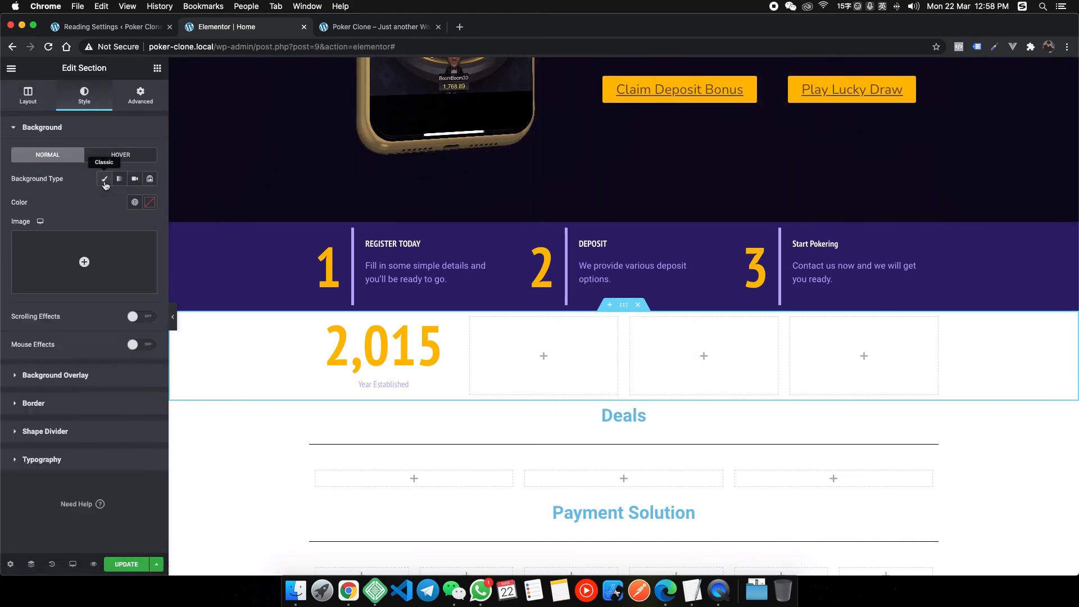
{"action": "left_click", "coordinate": [149, 202]}
{"action": "left_click", "coordinate": [93, 374]}
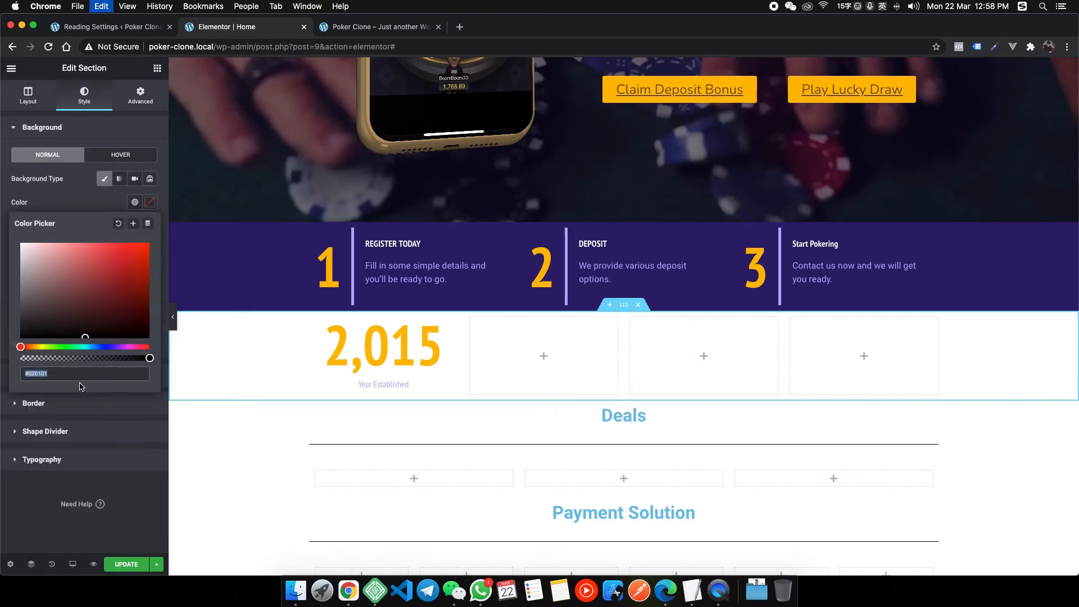
{"action": "type", "text": "#281d62"}
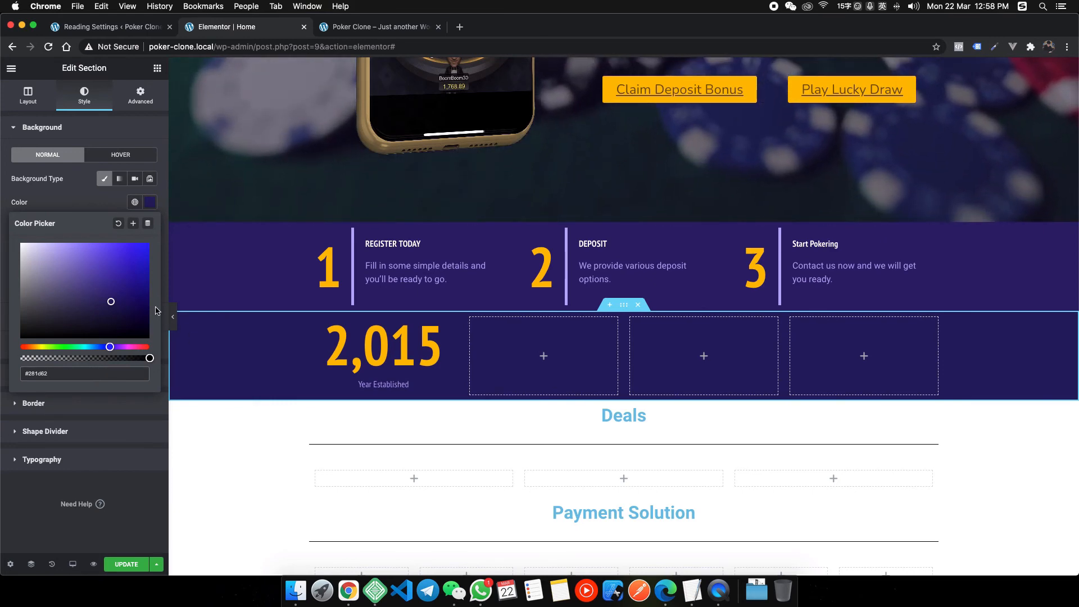
{"action": "left_click", "coordinate": [132, 225]}
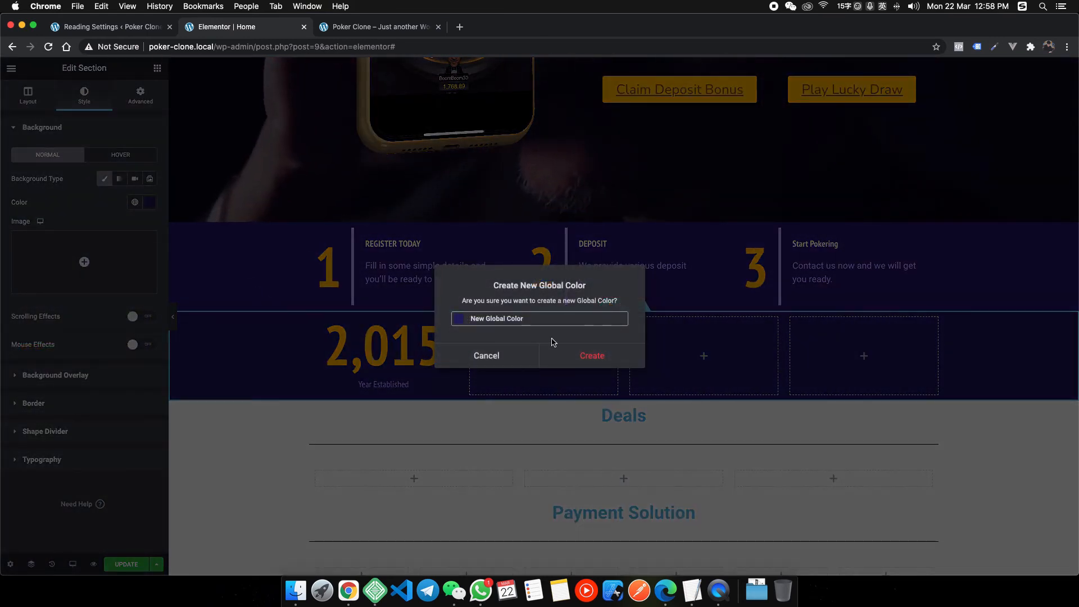
{"action": "type", "text": "Another "}
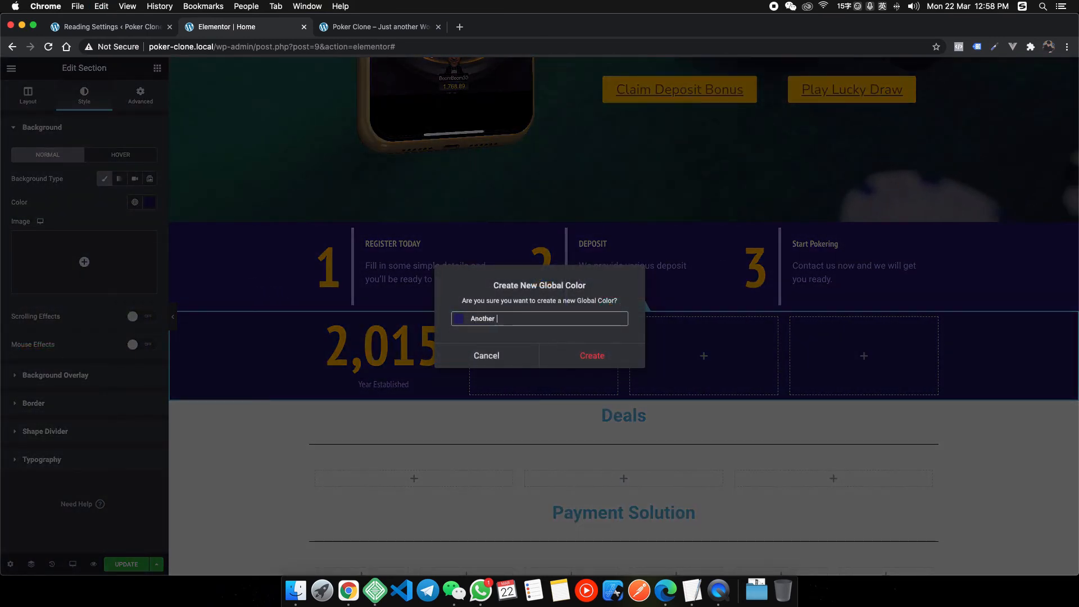
{"action": "type", "text": "Purple"}
{"action": "left_click", "coordinate": [591, 367]}
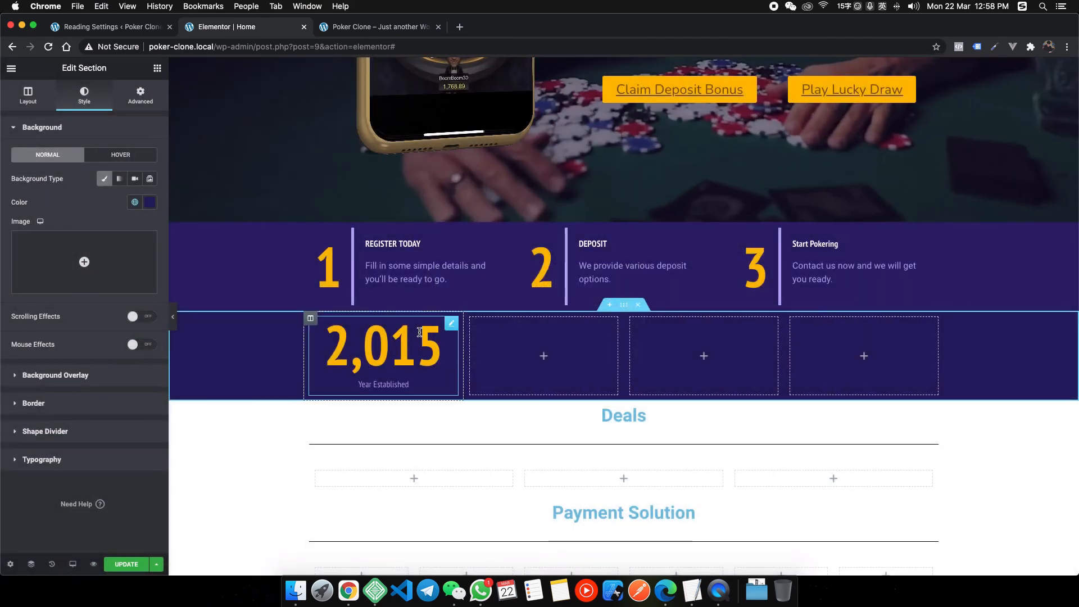
Copy the 2,015 counter and paste it into columns two, three and four.
{"action": "right_click", "coordinate": [419, 344]}
{"action": "left_click", "coordinate": [506, 368]}
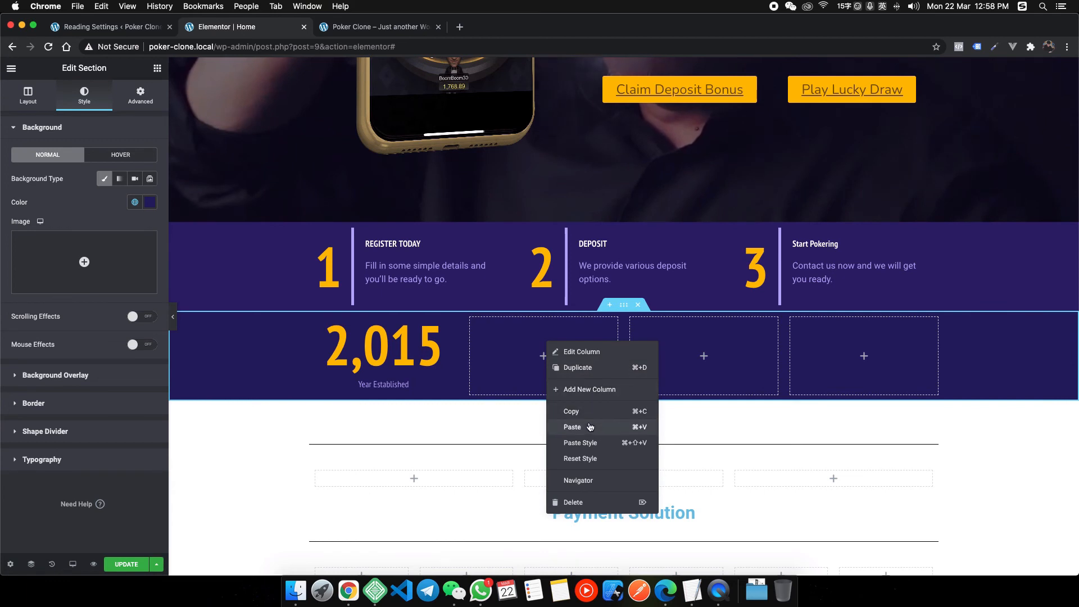
{"action": "left_click", "coordinate": [589, 426]}
{"action": "right_click", "coordinate": [703, 356]}
{"action": "left_click", "coordinate": [753, 434]}
{"action": "right_click", "coordinate": [856, 349]}
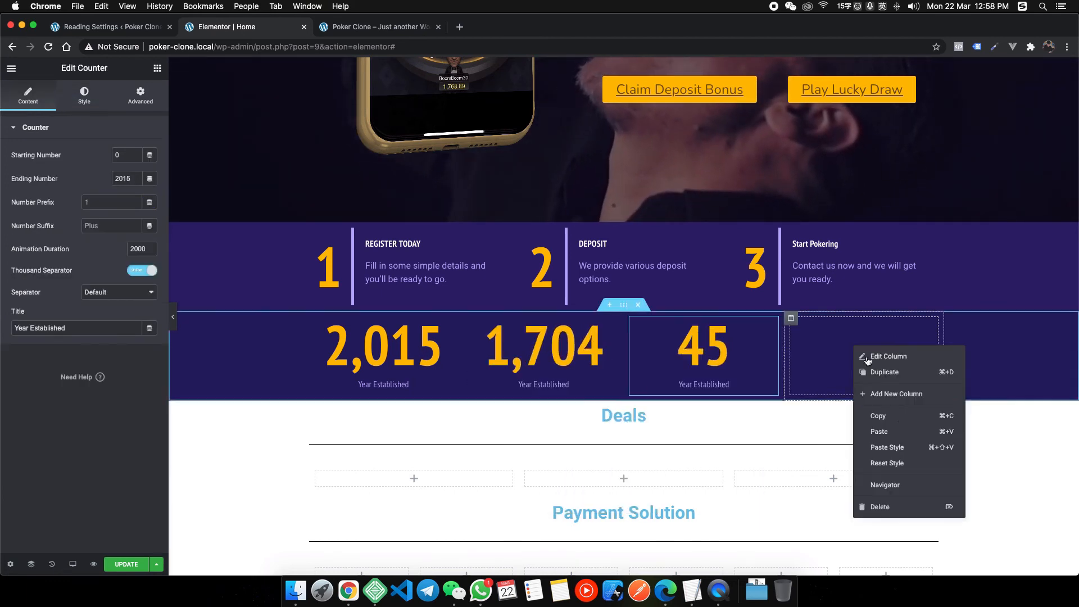
{"action": "left_click", "coordinate": [880, 432]}
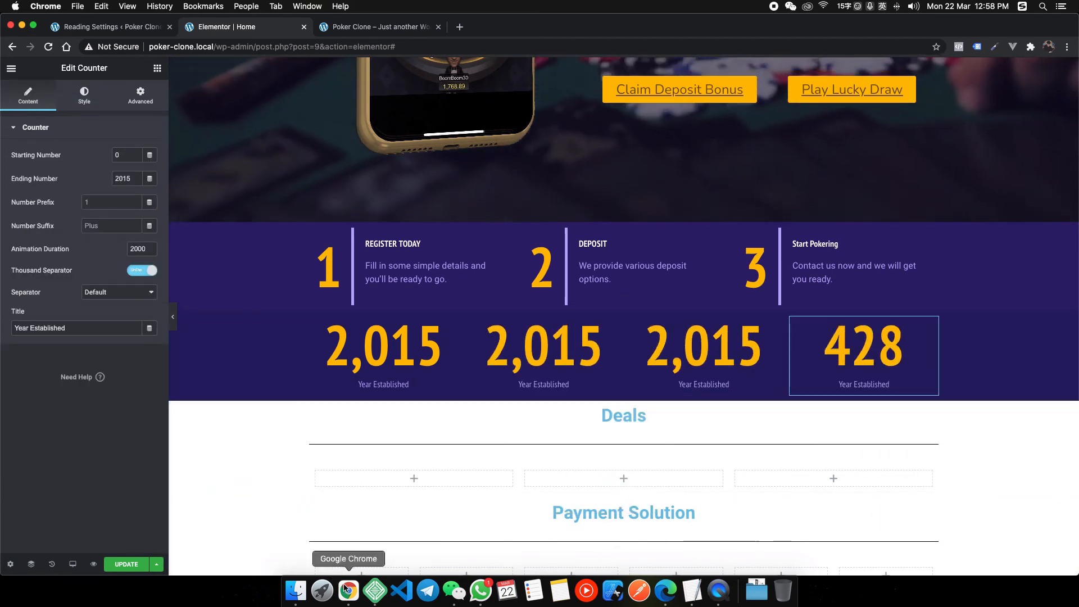
{"action": "right_click", "coordinate": [348, 590]}
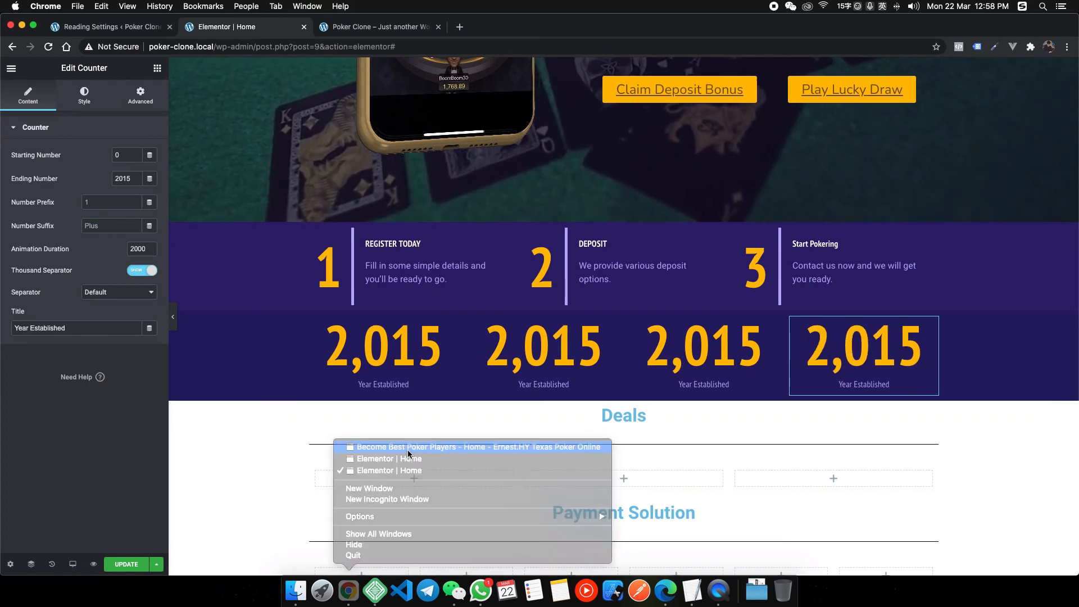
Measure the reference's purple steps section at 1428×300 with the inspect tool, then return to Elementor.
{"action": "left_click", "coordinate": [409, 447]}
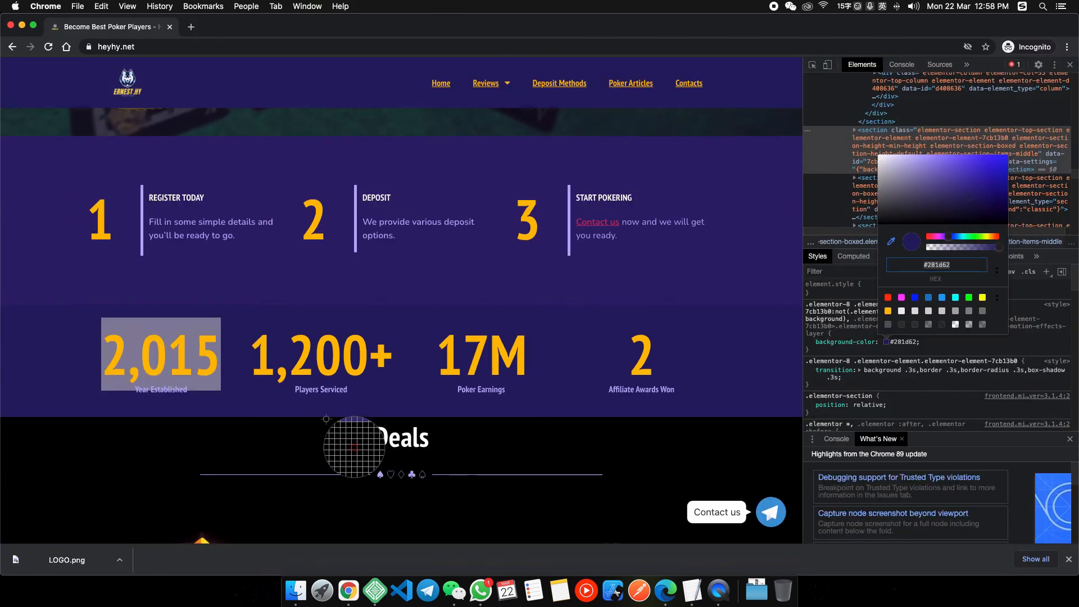
{"action": "left_click", "coordinate": [812, 64]}
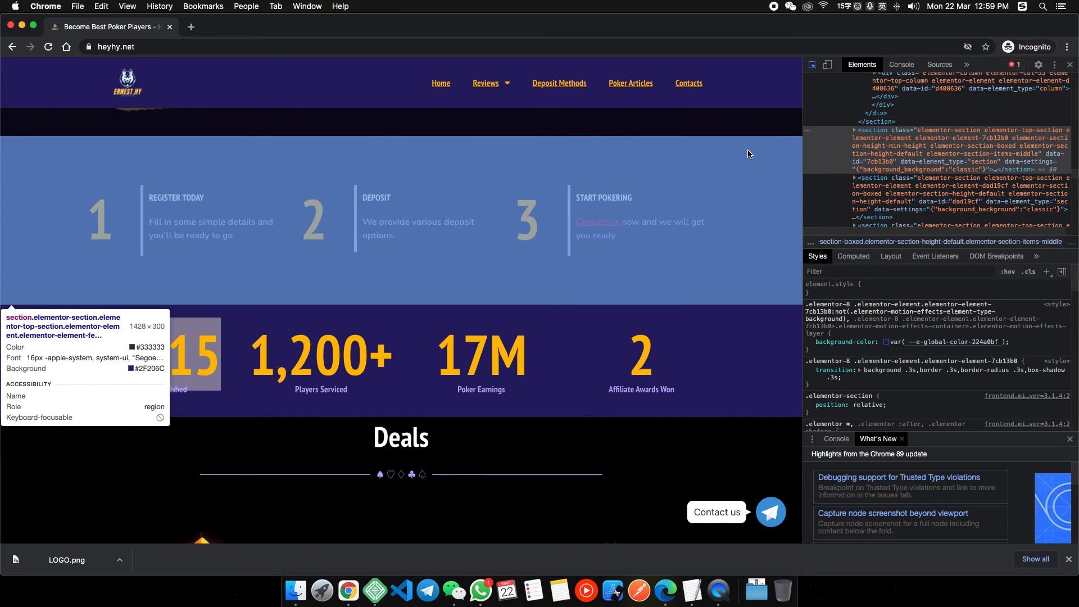
{"action": "right_click", "coordinate": [348, 590]}
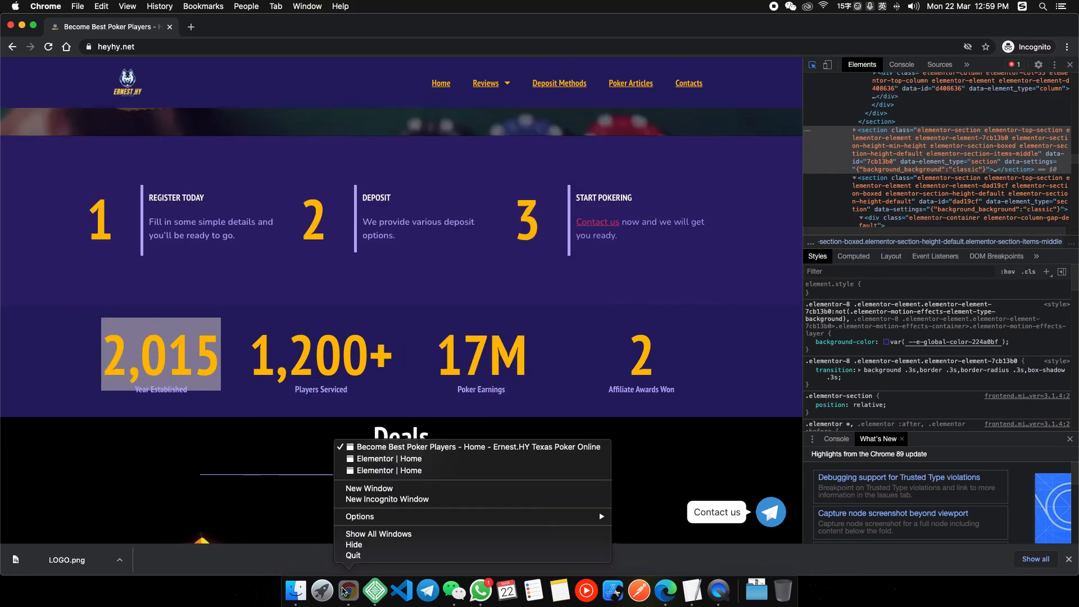
{"action": "left_click", "coordinate": [377, 470]}
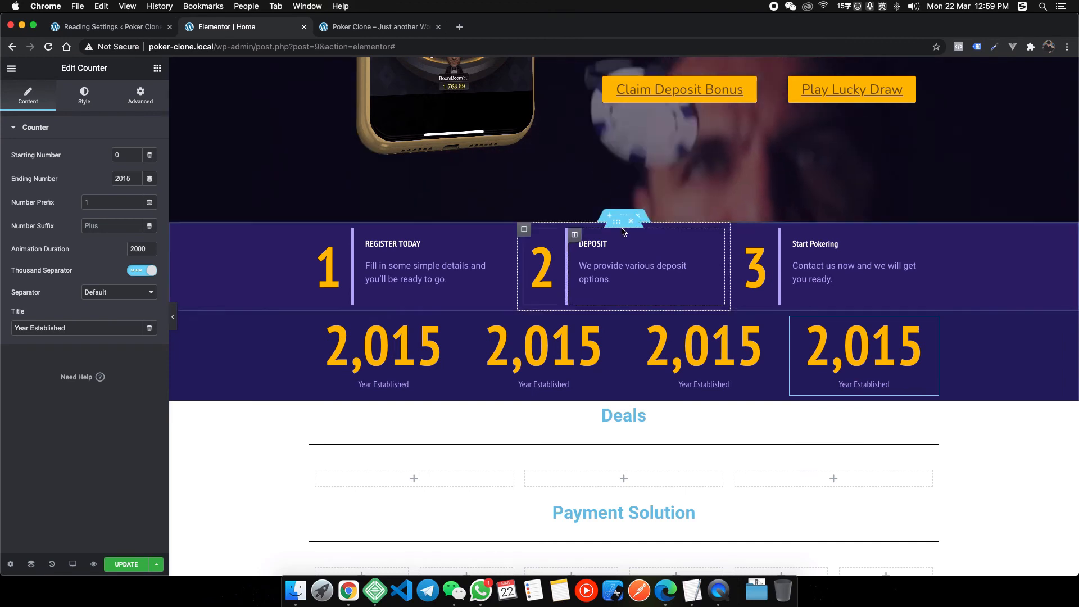
Give the purple steps section a 300 px minimum height.
{"action": "left_click", "coordinate": [624, 217]}
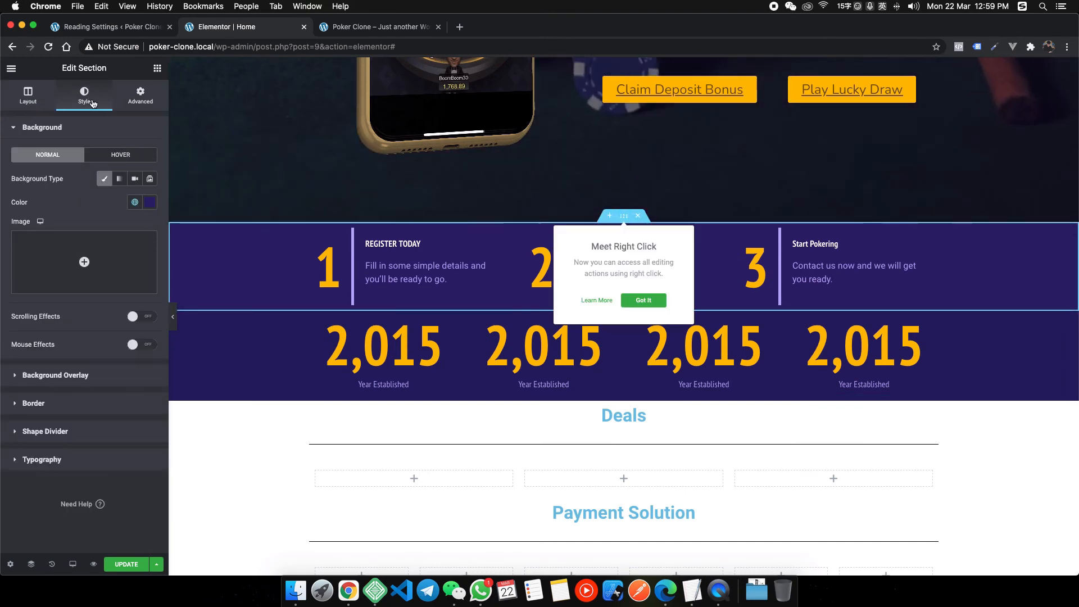
{"action": "left_click", "coordinate": [35, 102]}
{"action": "left_click", "coordinate": [150, 225]}
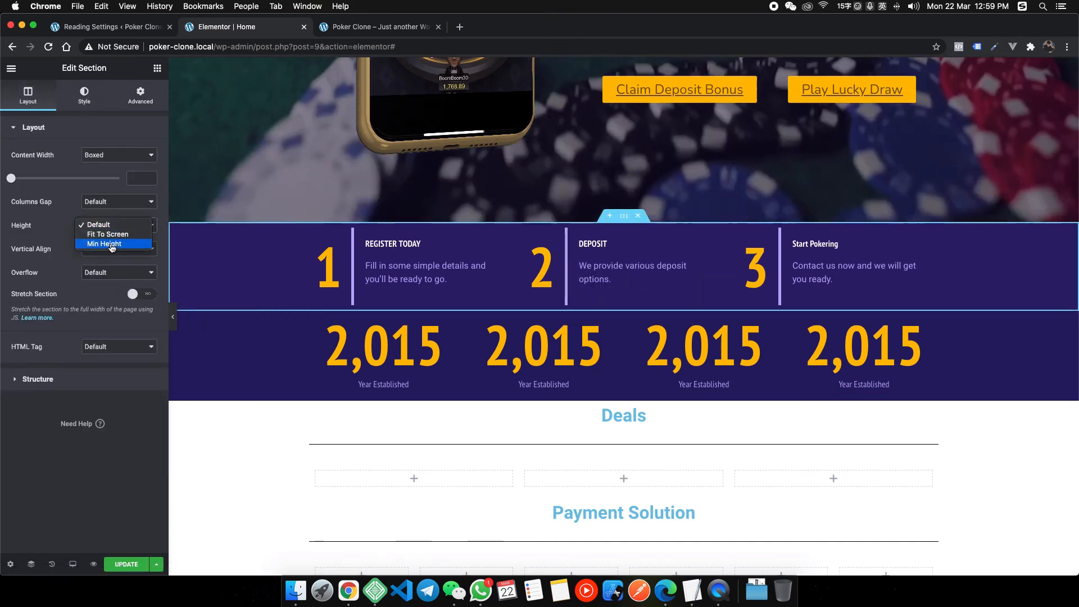
{"action": "left_click", "coordinate": [107, 243]}
{"action": "double_click", "coordinate": [137, 260]}
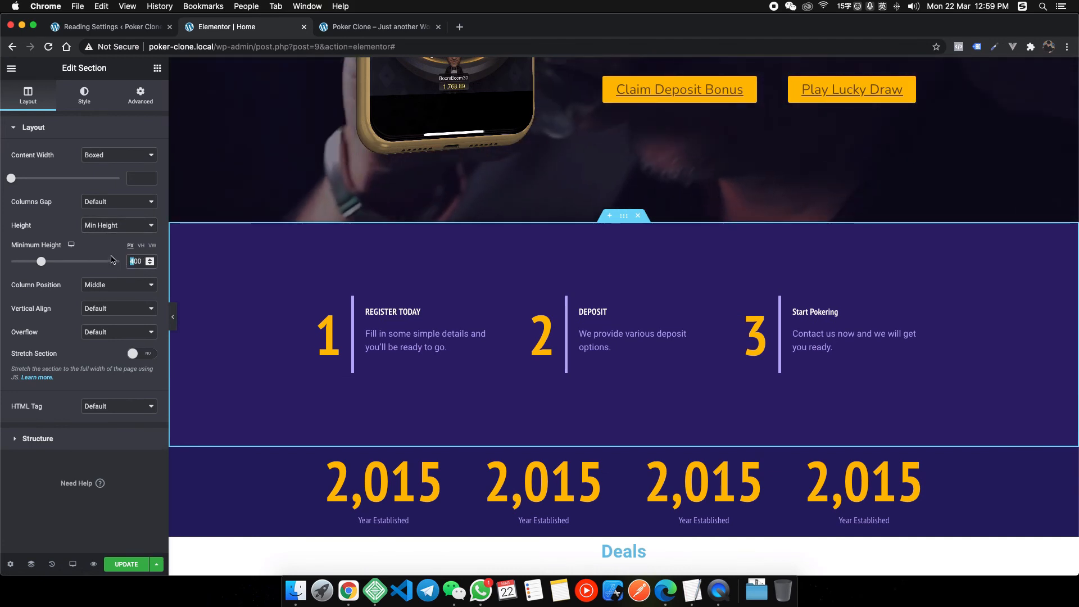
{"action": "type", "text": "300"}
{"action": "scroll", "coordinate": [539, 416], "scroll_direction": "down", "scroll_amount": 5}
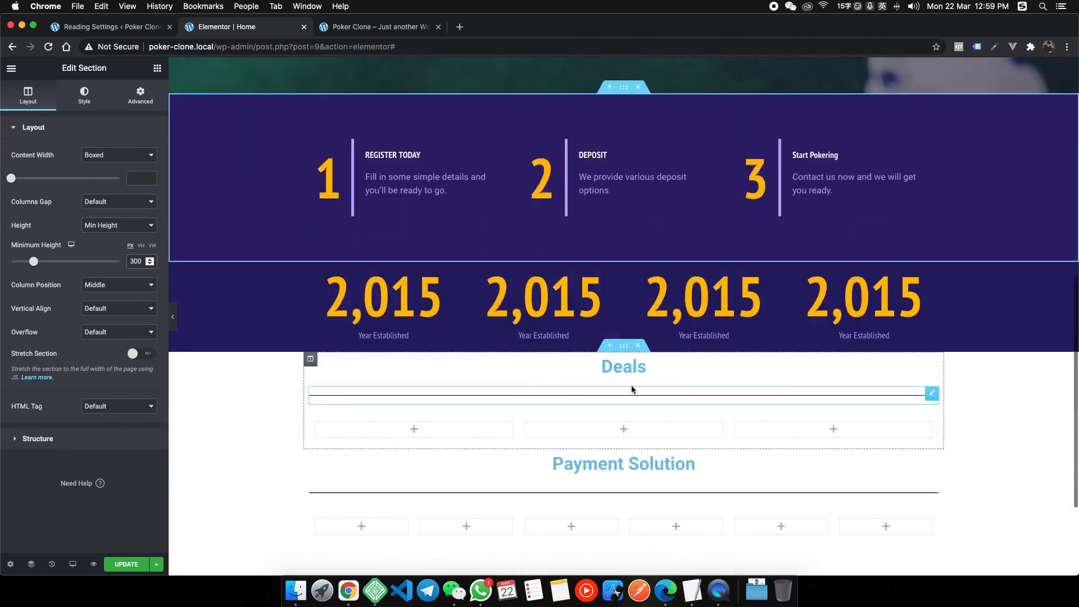
Switch to the reference site window from Chrome's window list.
{"action": "right_click", "coordinate": [349, 594]}
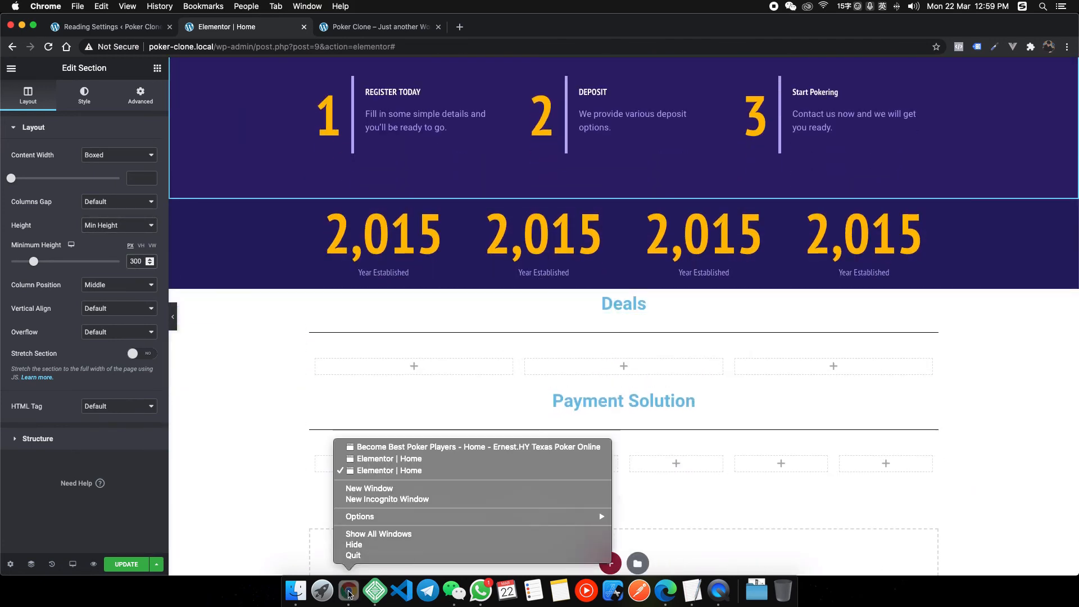
{"action": "key", "text": "Escape"}
{"action": "right_click", "coordinate": [341, 586]}
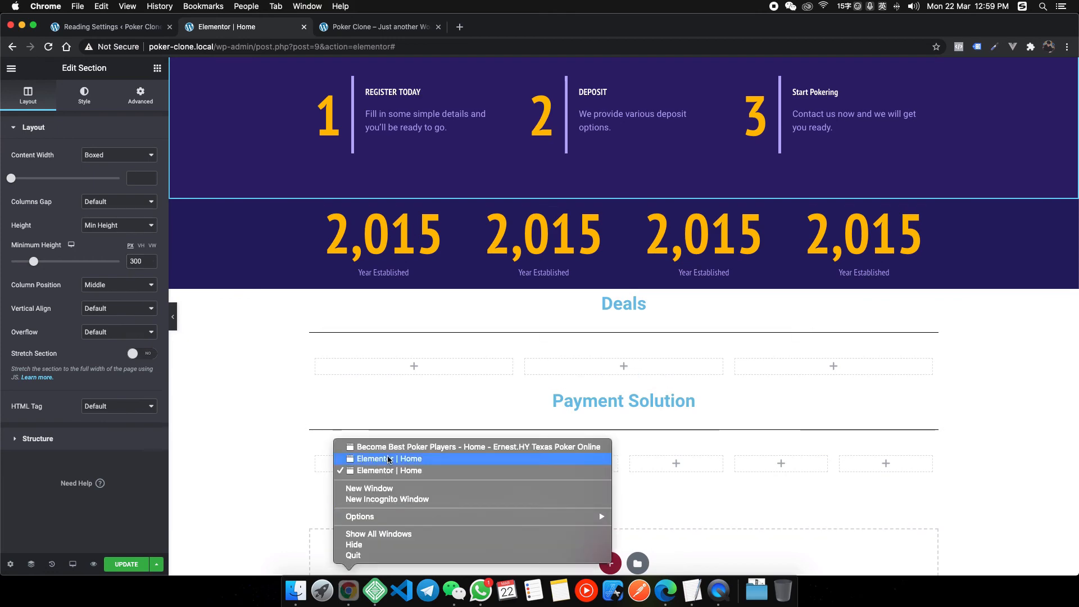
{"action": "left_click", "coordinate": [393, 450]}
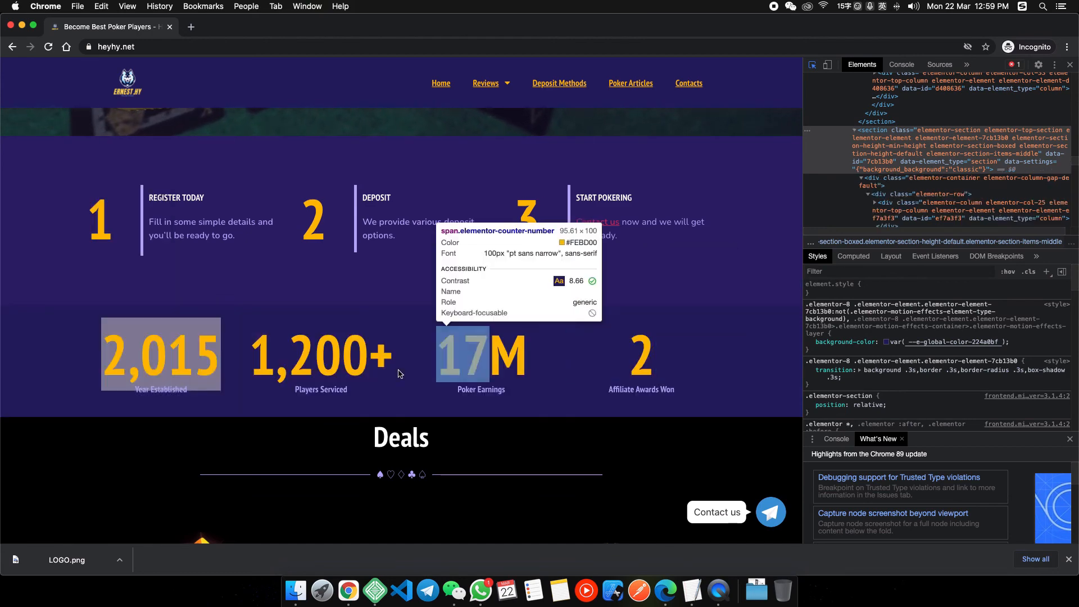
Highlight the reference's 1,200+ counter value, then select Elementor's second counter.
{"action": "left_click", "coordinate": [812, 65]}
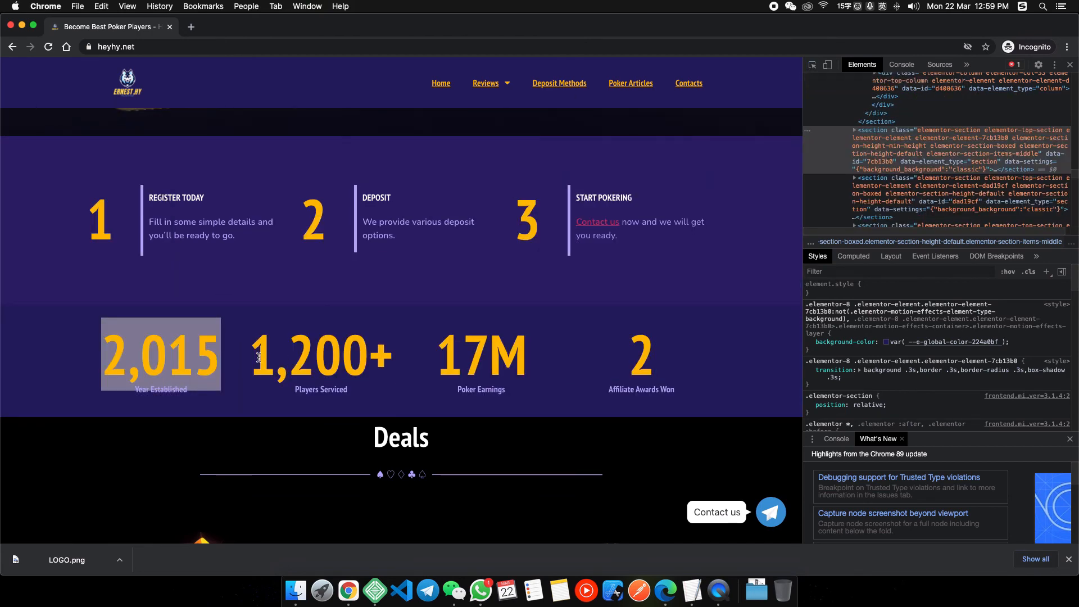
{"action": "left_click_drag", "start_coordinate": [258, 357], "coordinate": [395, 363]}
{"action": "right_click", "coordinate": [348, 590]}
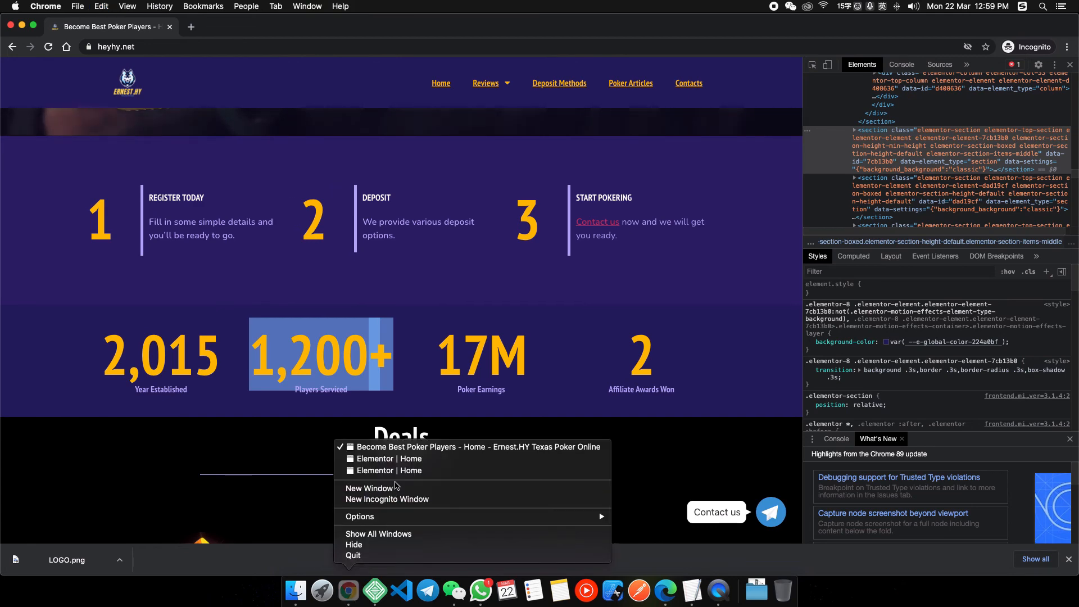
{"action": "left_click", "coordinate": [394, 472]}
{"action": "left_click", "coordinate": [543, 242]}
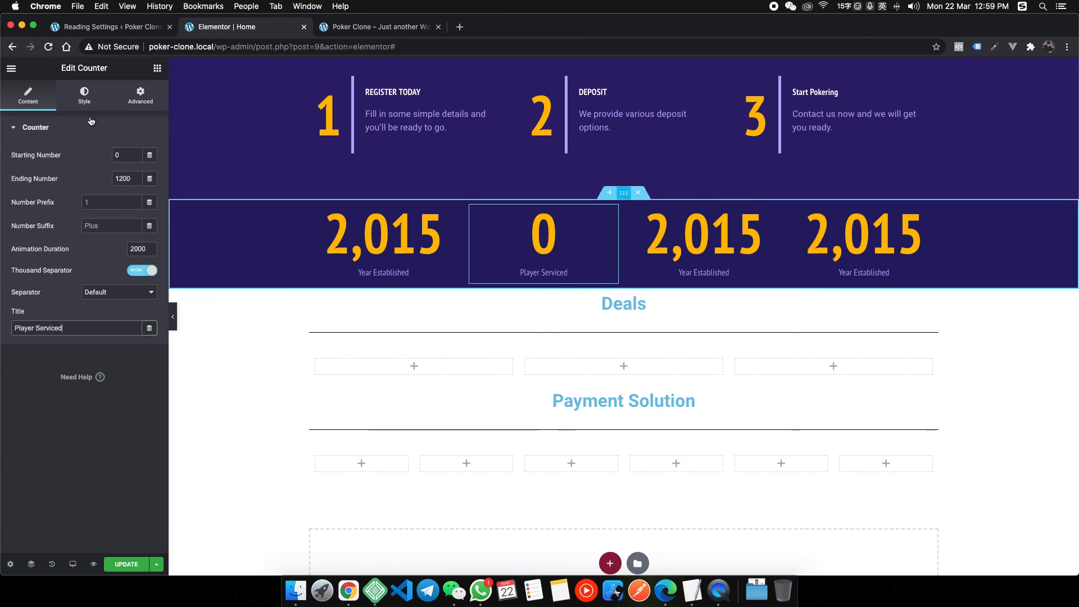
Give the stats section a 200 px minimum height and reselect the second counter.
{"action": "left_click", "coordinate": [78, 105]}
{"action": "left_click", "coordinate": [33, 99]}
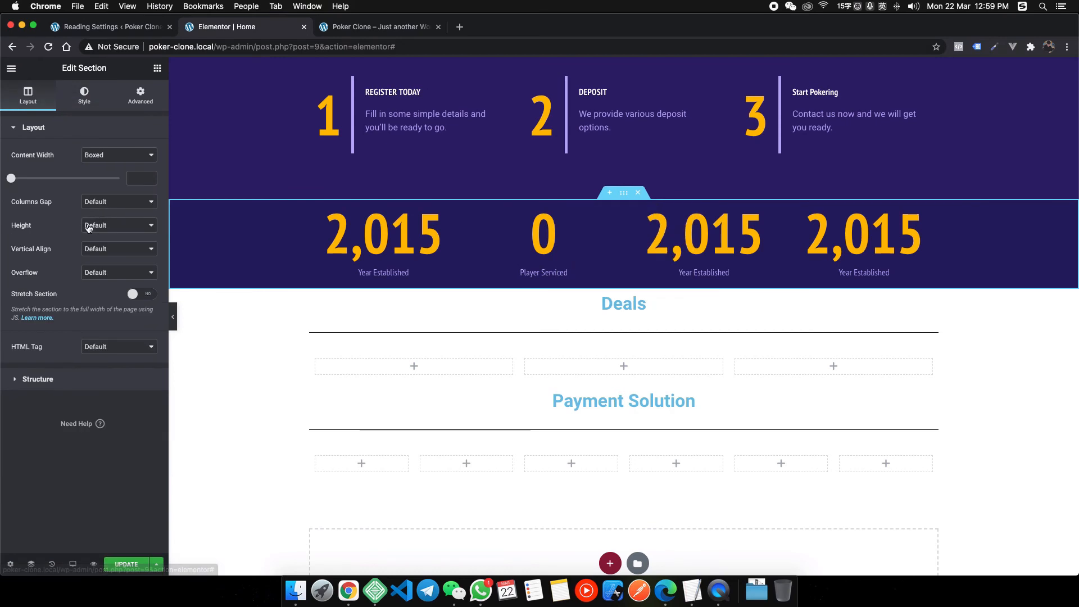
{"action": "left_click", "coordinate": [136, 244]}
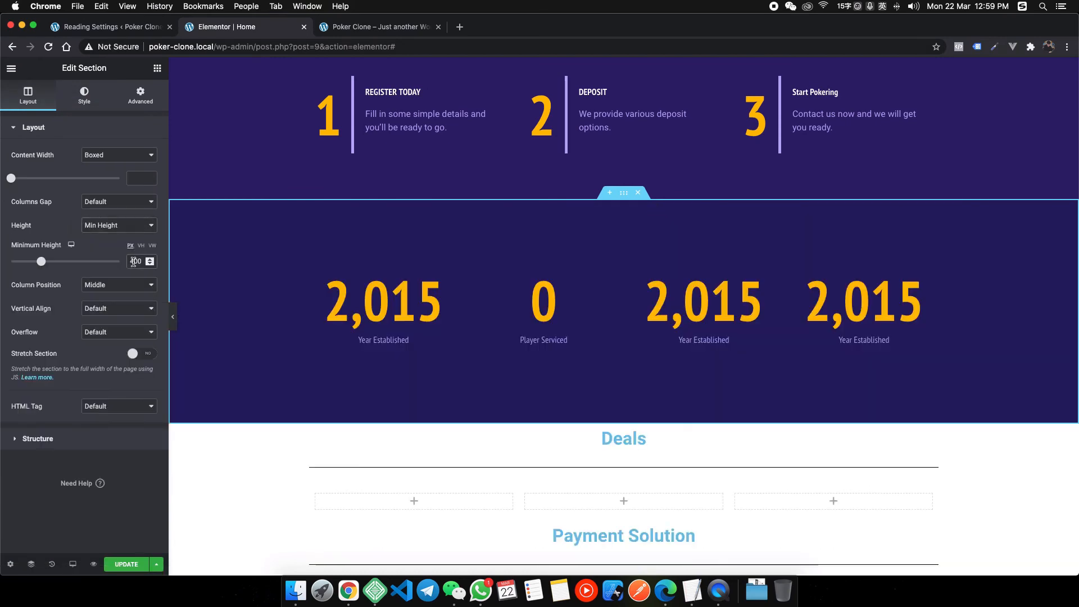
{"action": "type", "text": "2"}
{"action": "left_click", "coordinate": [694, 279]}
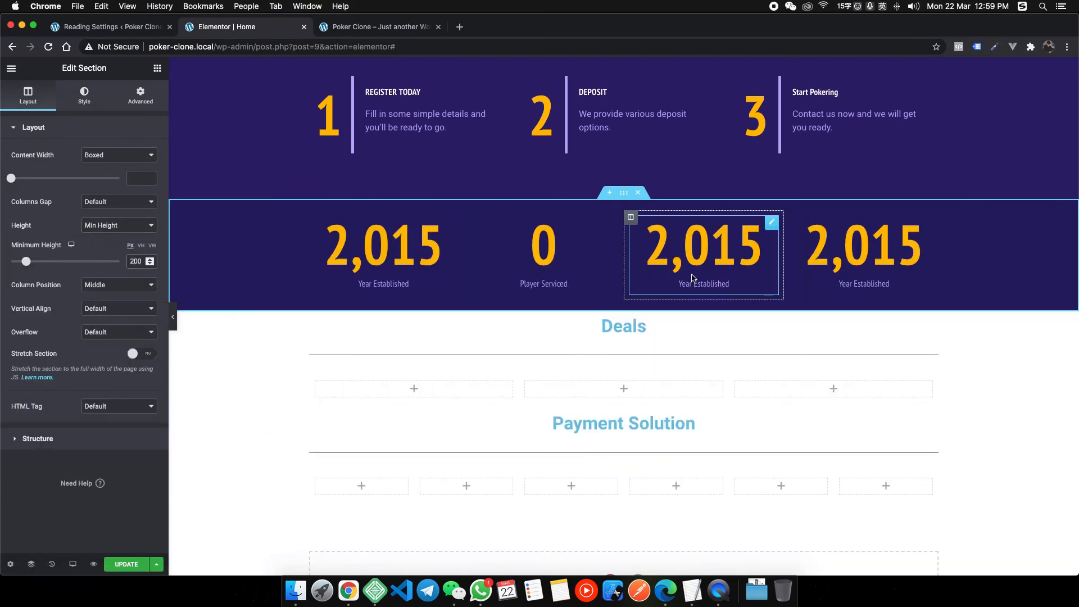
{"action": "left_click", "coordinate": [532, 257]}
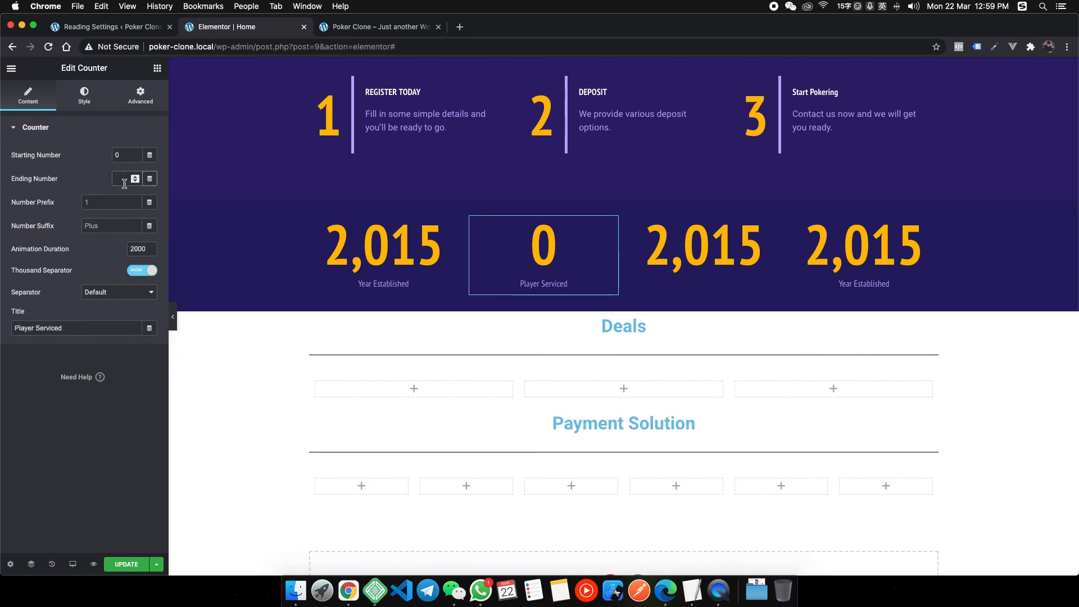
Recheck the reference counter, then set the third counter's ending number to 17.
{"action": "right_click", "coordinate": [349, 590]}
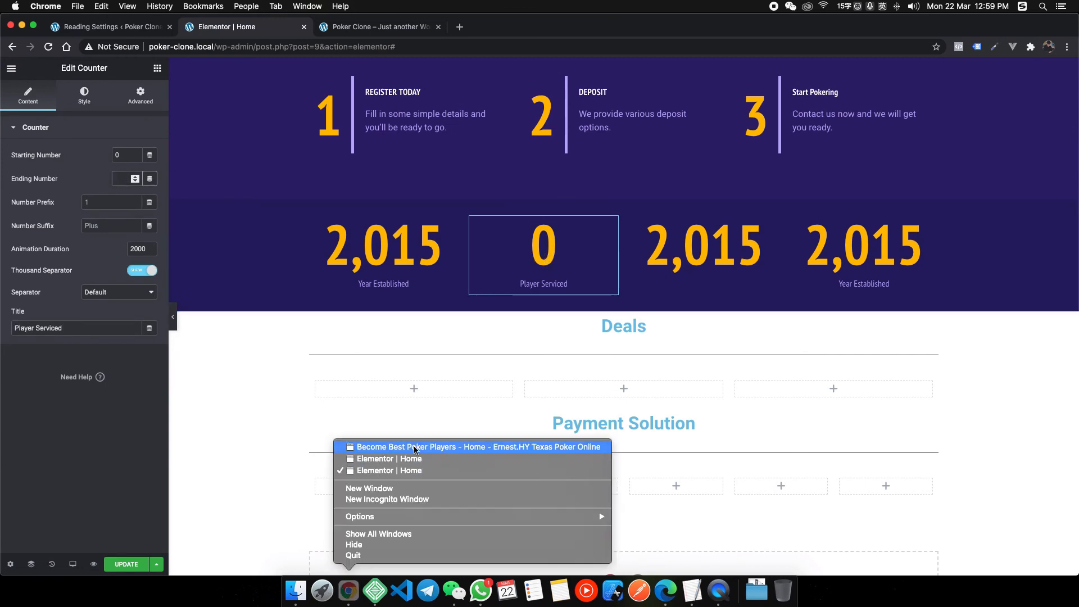
{"action": "left_click", "coordinate": [415, 447]}
{"action": "left_click", "coordinate": [442, 349]}
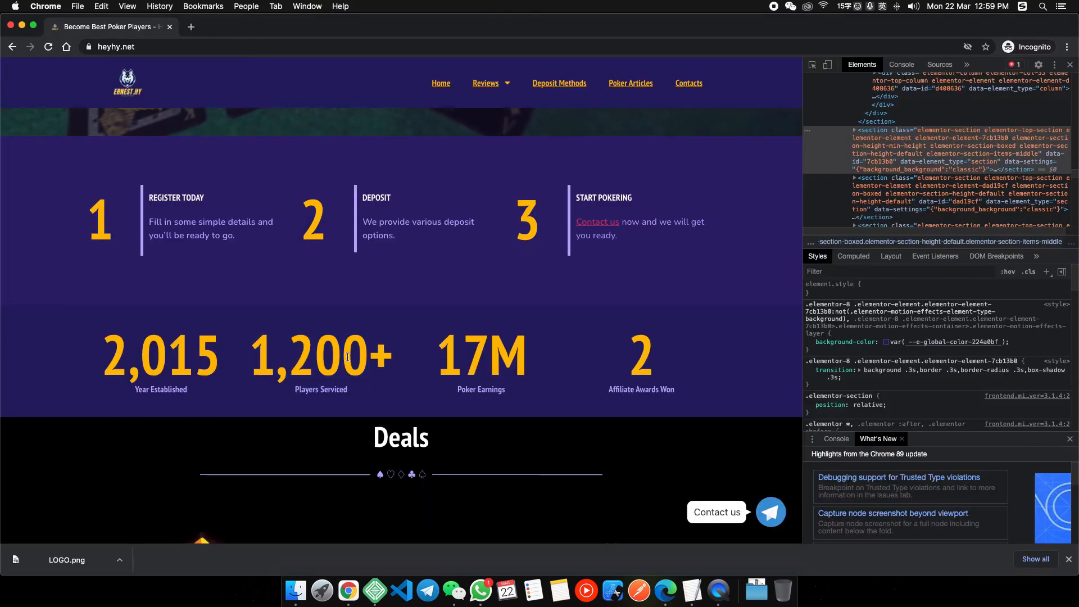
{"action": "right_click", "coordinate": [354, 593]}
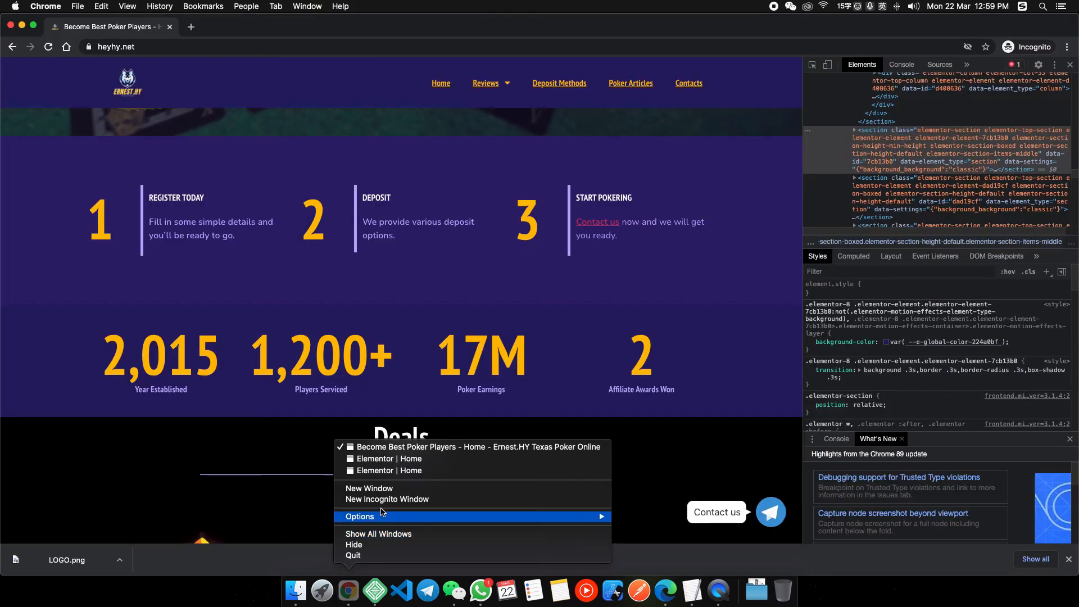
{"action": "left_click", "coordinate": [381, 472]}
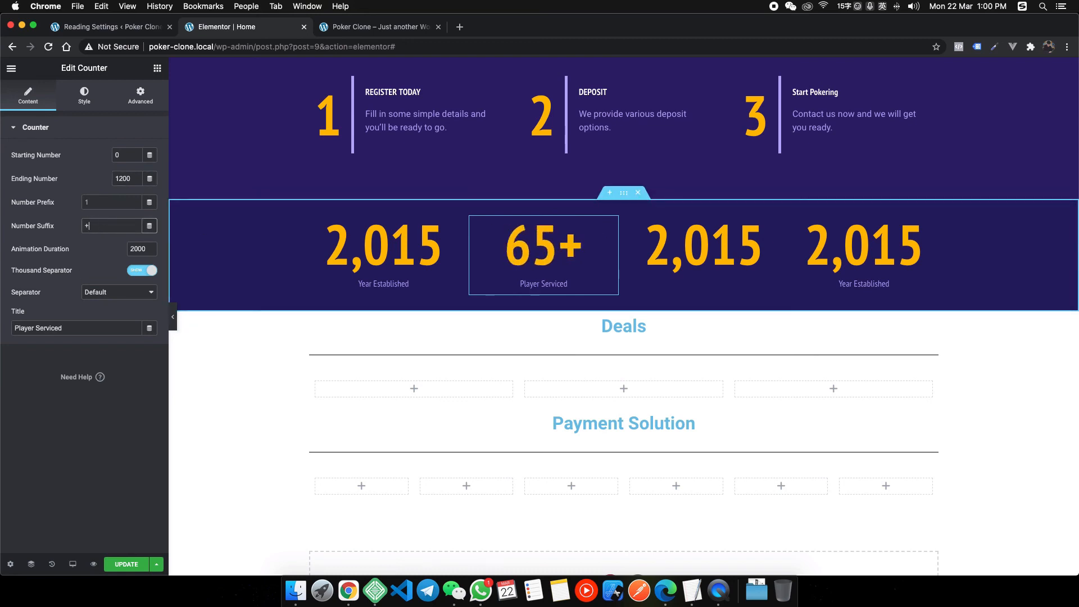
{"action": "left_click", "coordinate": [704, 250]}
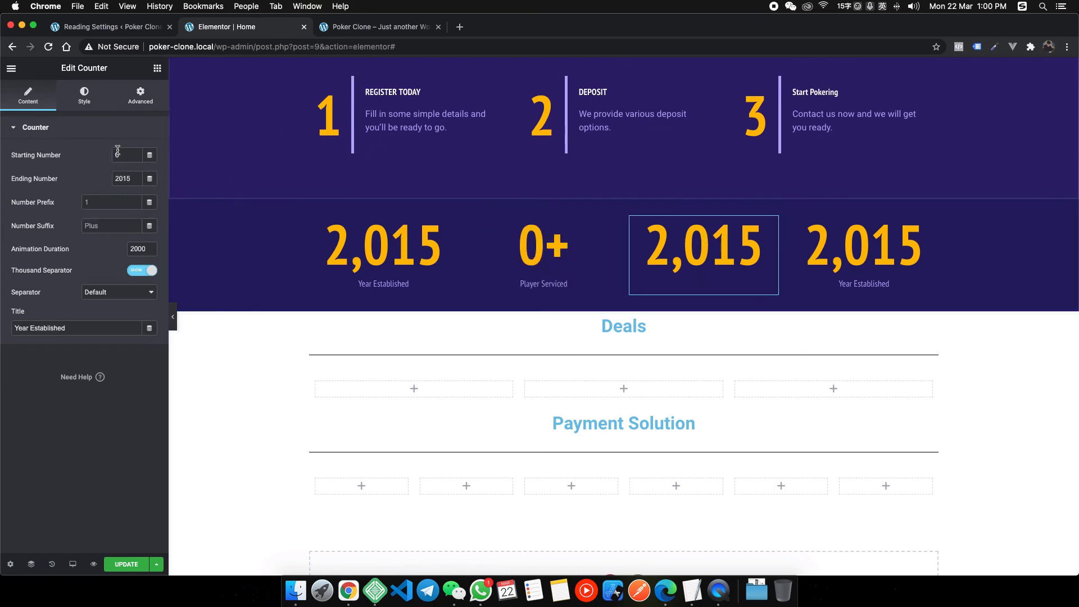
{"action": "type", "text": "17"}
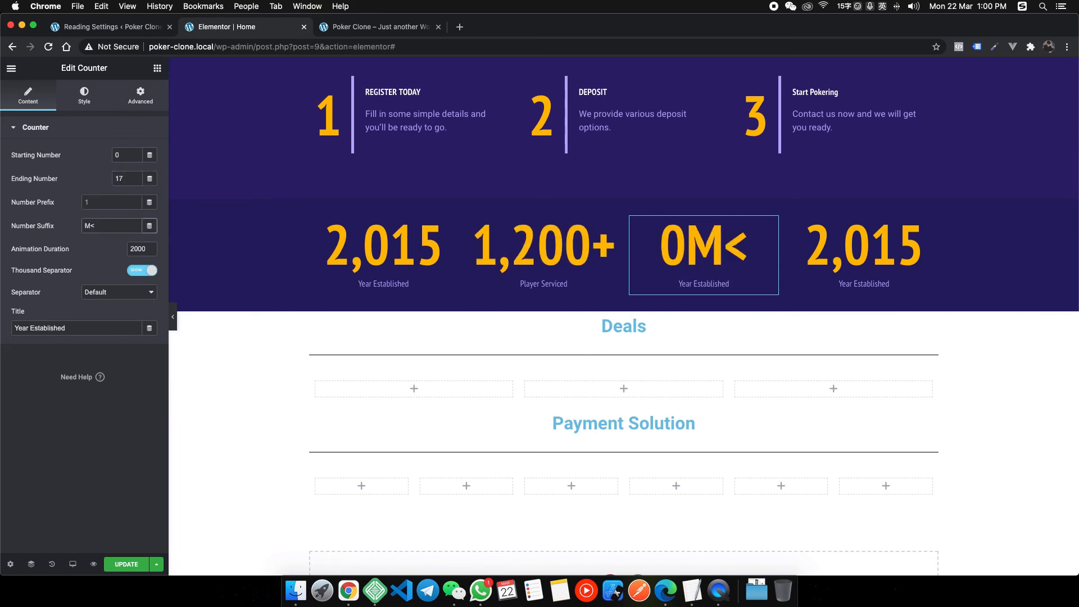
Copy the Affiliate Awards Won label from the reference site, then return to Elementor.
{"action": "right_click", "coordinate": [356, 586]}
{"action": "left_click", "coordinate": [494, 447]}
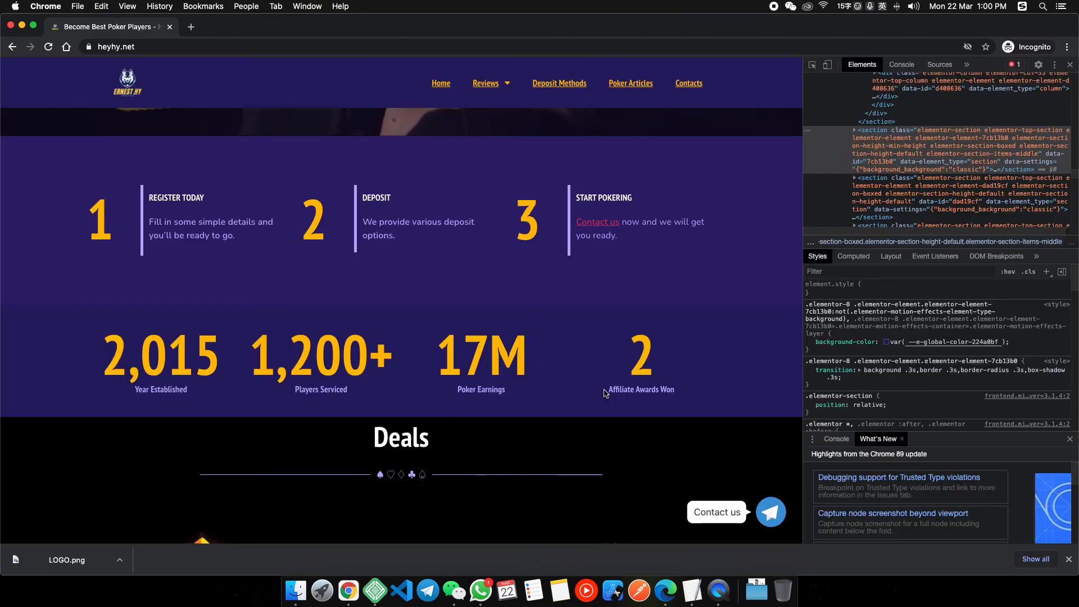
{"action": "left_click_drag", "start_coordinate": [606, 393], "coordinate": [674, 393]}
{"action": "key", "text": "super+c"}
{"action": "left_click", "coordinate": [398, 489]}
{"action": "right_click", "coordinate": [345, 601]}
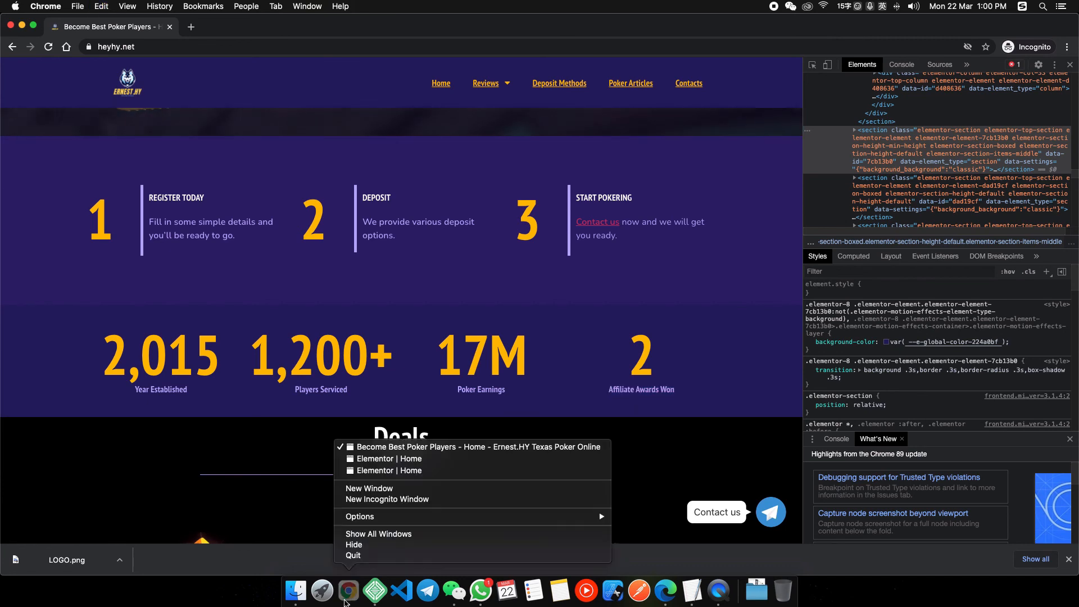
{"action": "left_click", "coordinate": [388, 470]}
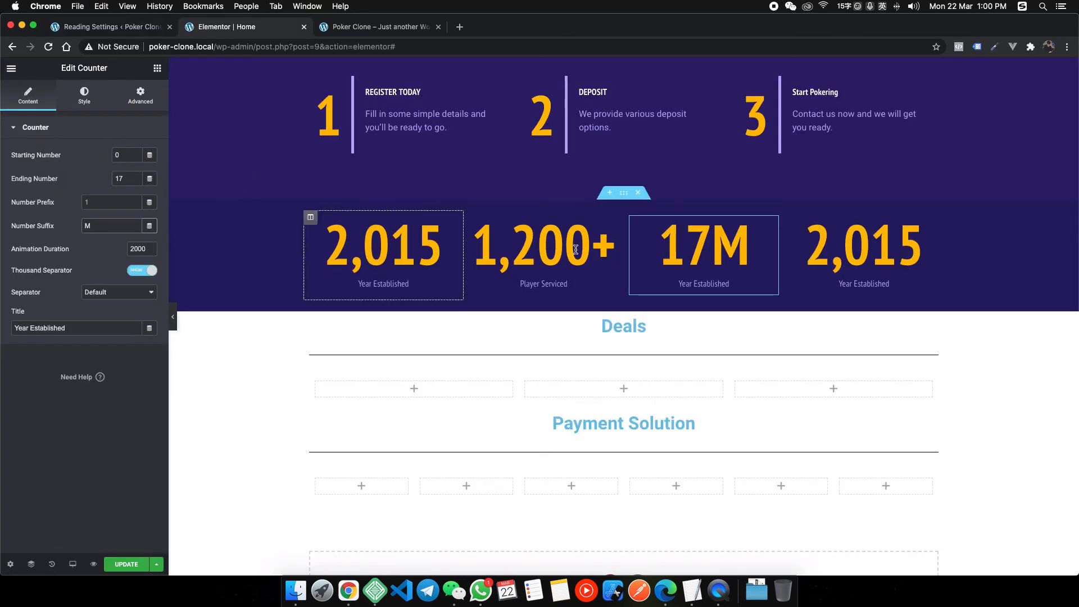
Give counter 3 the suffix M and title Poker Earnings, and title counter 4 Affiliate Awards Won.
{"action": "left_click", "coordinate": [120, 226]}
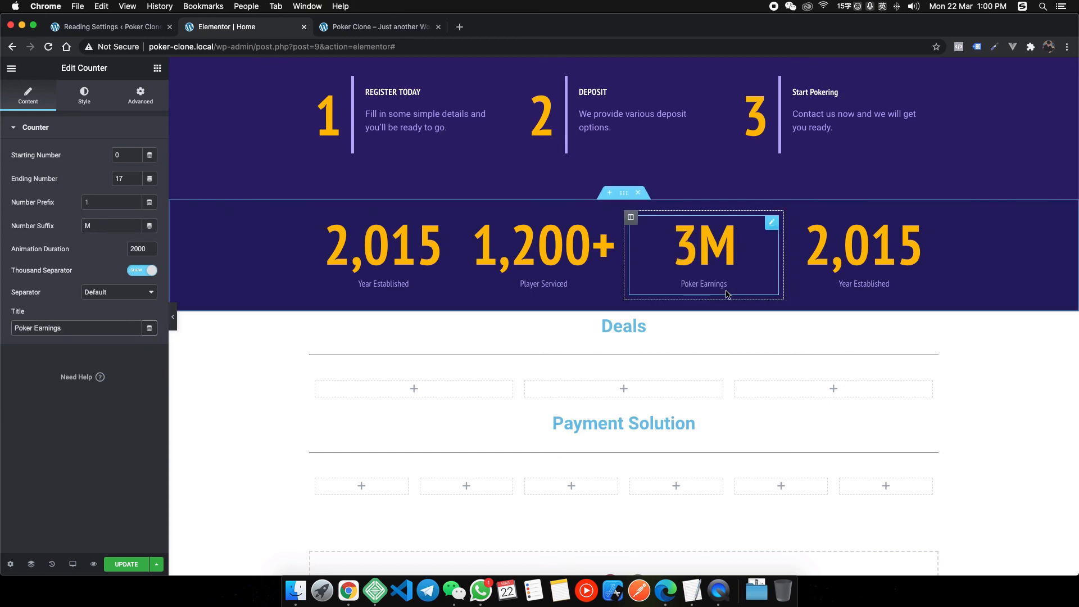
{"action": "left_click", "coordinate": [864, 250]}
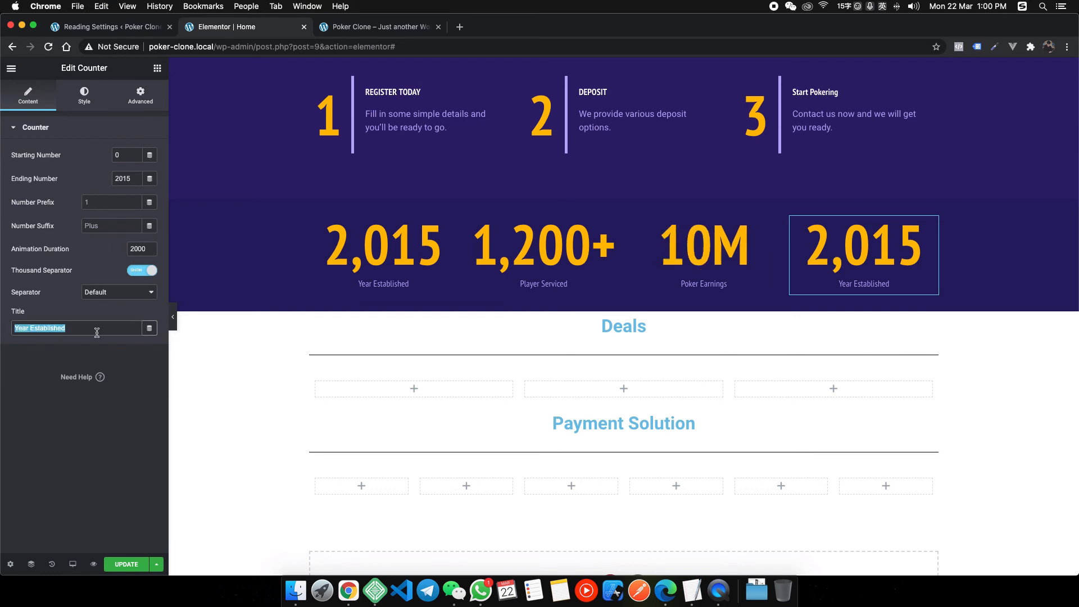
{"action": "key", "text": "super+v"}
Check the reference, set counter 4's ending number to 2, and bring up the live site.
{"action": "right_click", "coordinate": [349, 592]}
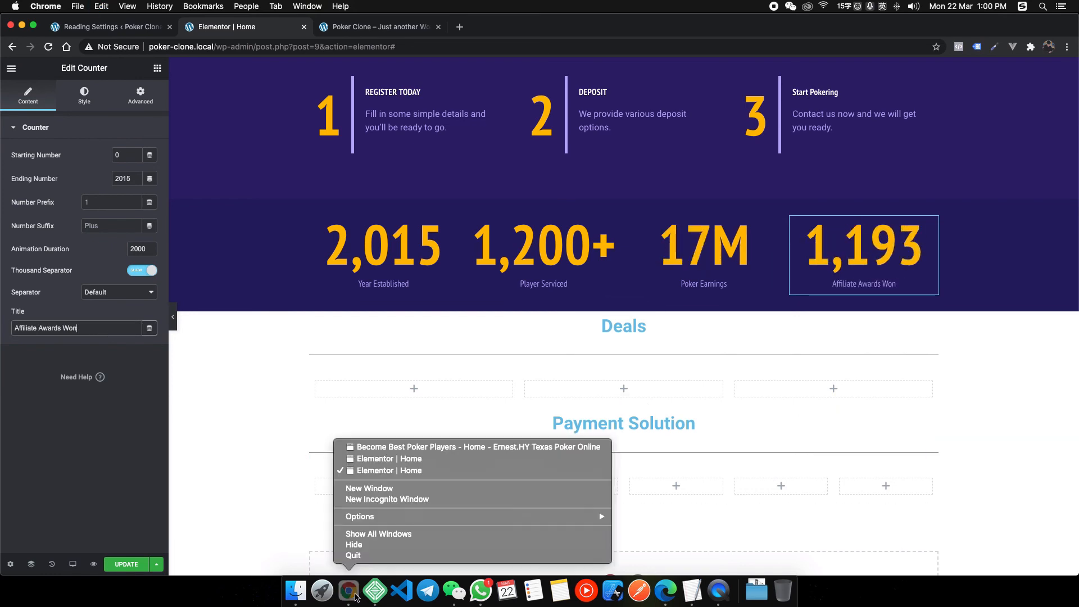
{"action": "left_click", "coordinate": [401, 446]}
{"action": "right_click", "coordinate": [349, 592]}
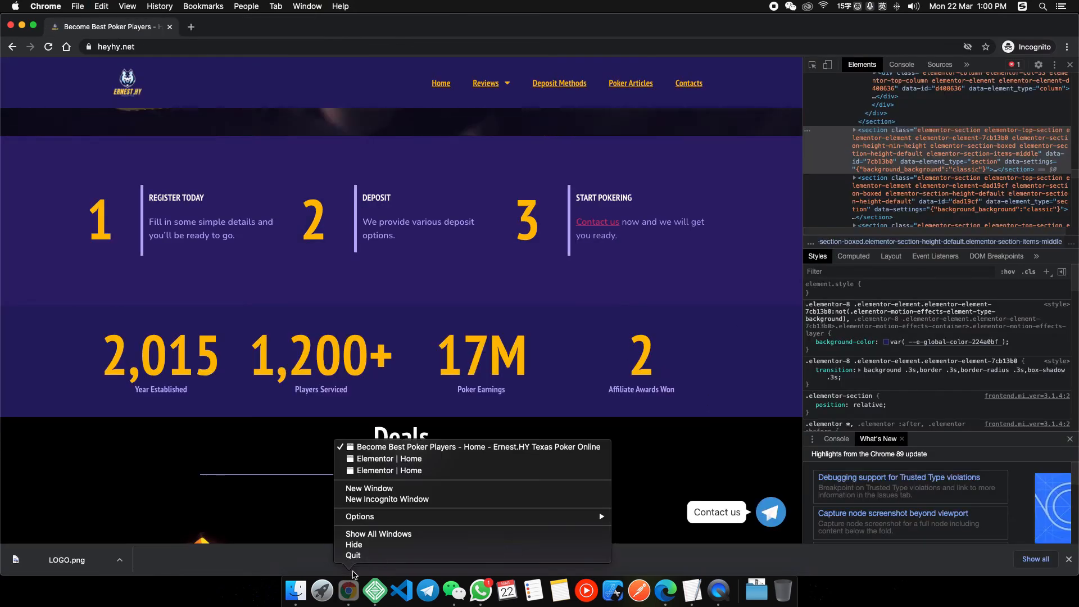
{"action": "left_click", "coordinate": [388, 474]}
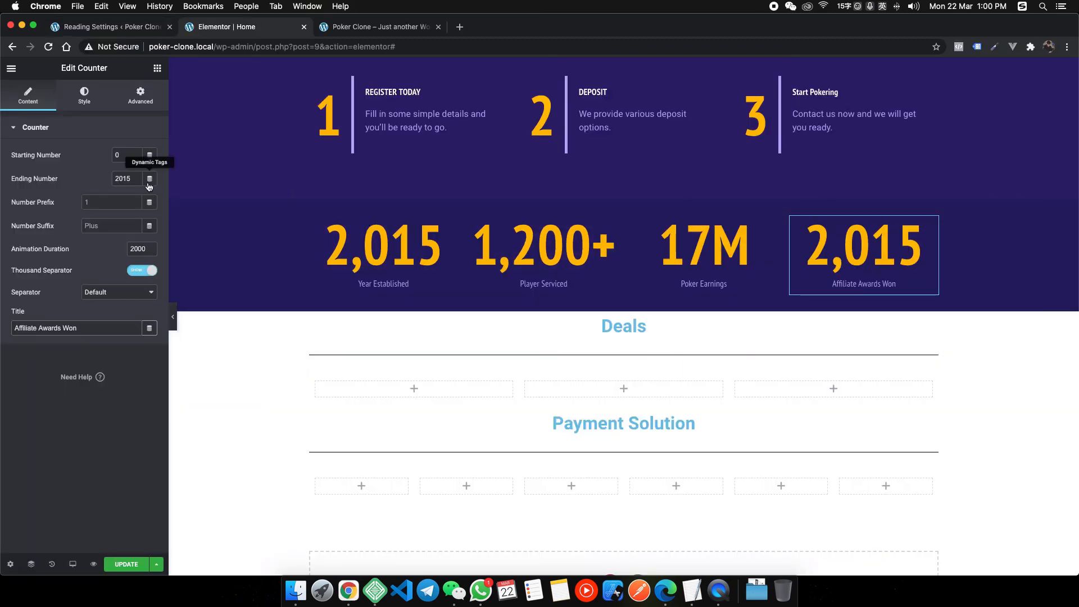
{"action": "type", "text": "2"}
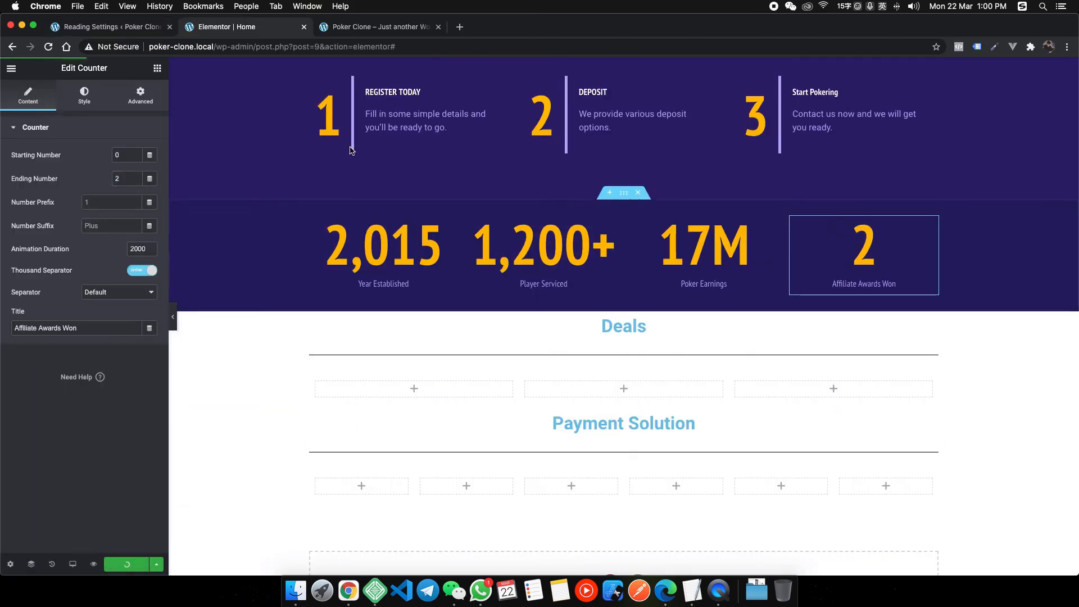
{"action": "left_click", "coordinate": [332, 27]}
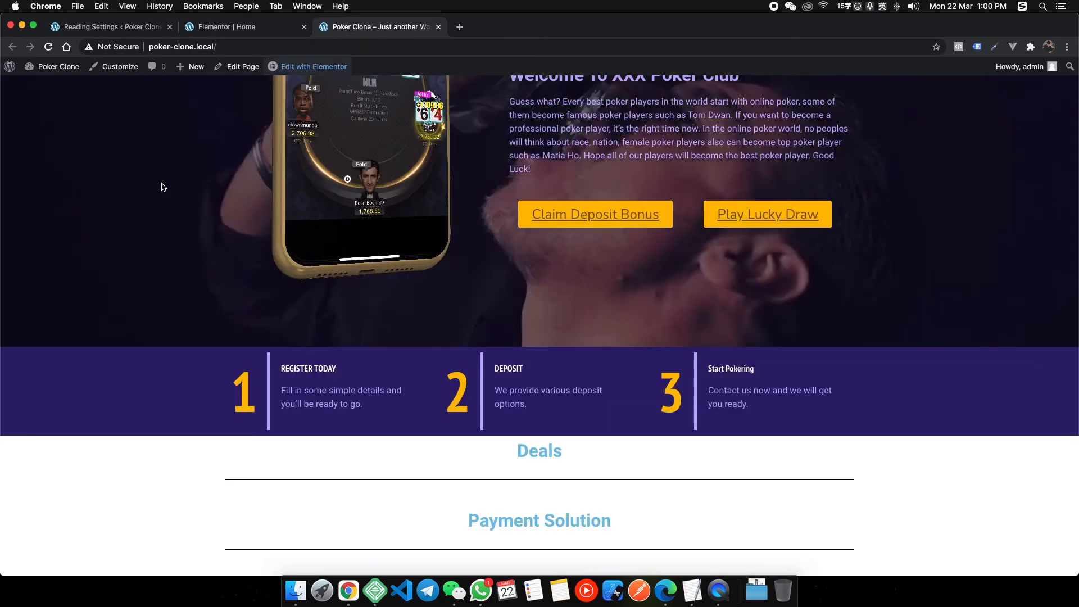
Scroll through the live homepage to review the hero, purple steps band and new counters.
{"action": "scroll", "coordinate": [489, 272], "scroll_direction": "up", "scroll_amount": 4}
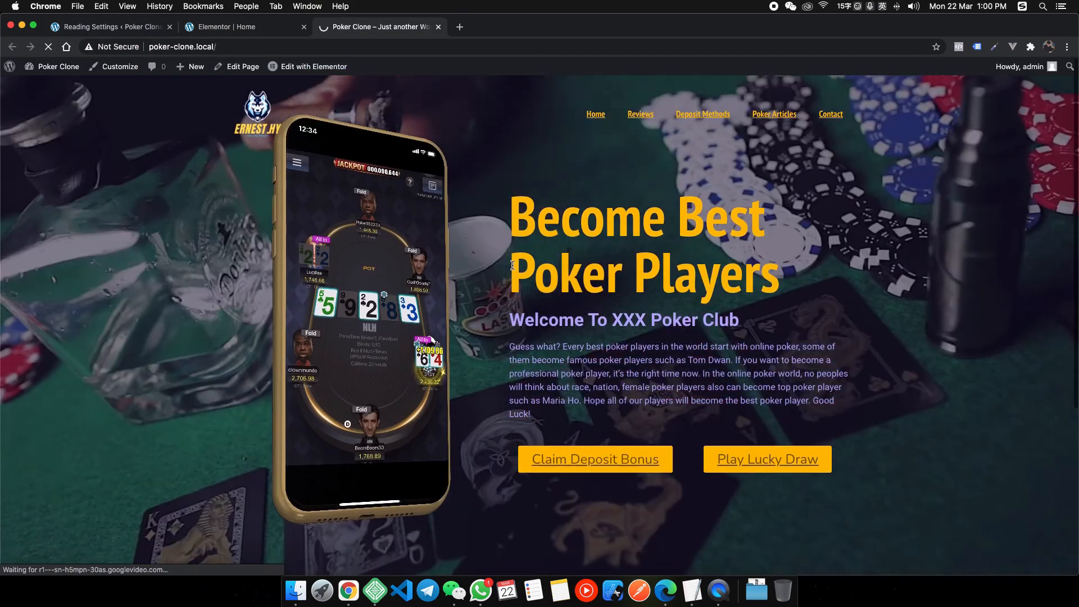
{"action": "scroll", "coordinate": [518, 263], "scroll_direction": "down", "scroll_amount": 4}
{"action": "scroll", "coordinate": [518, 263], "scroll_direction": "down", "scroll_amount": 1}
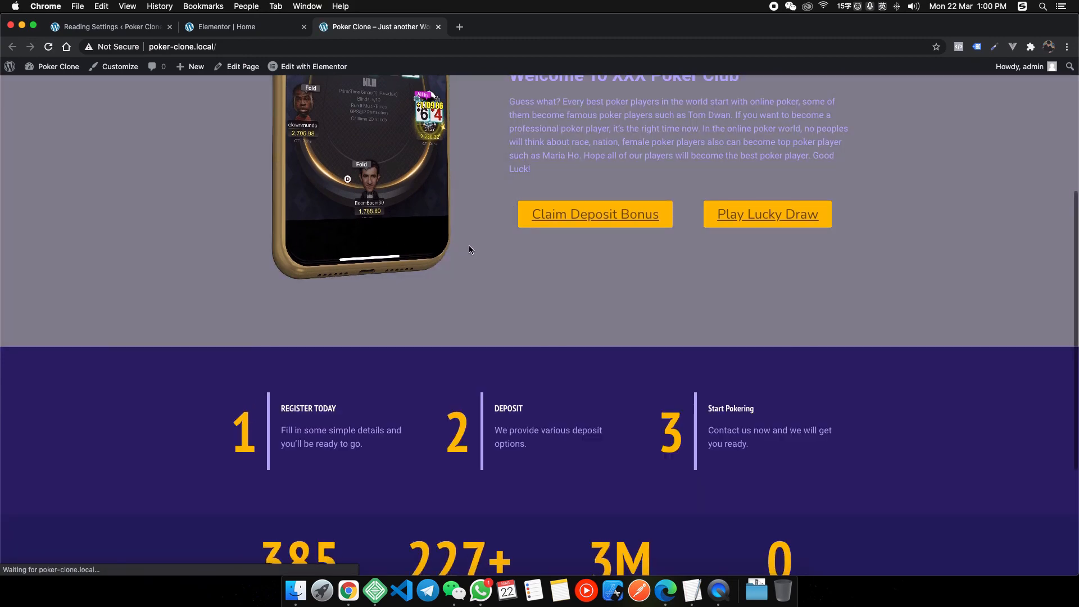
{"action": "scroll", "coordinate": [467, 248], "scroll_direction": "down", "scroll_amount": 5}
{"action": "scroll", "coordinate": [464, 256], "scroll_direction": "up", "scroll_amount": 5}
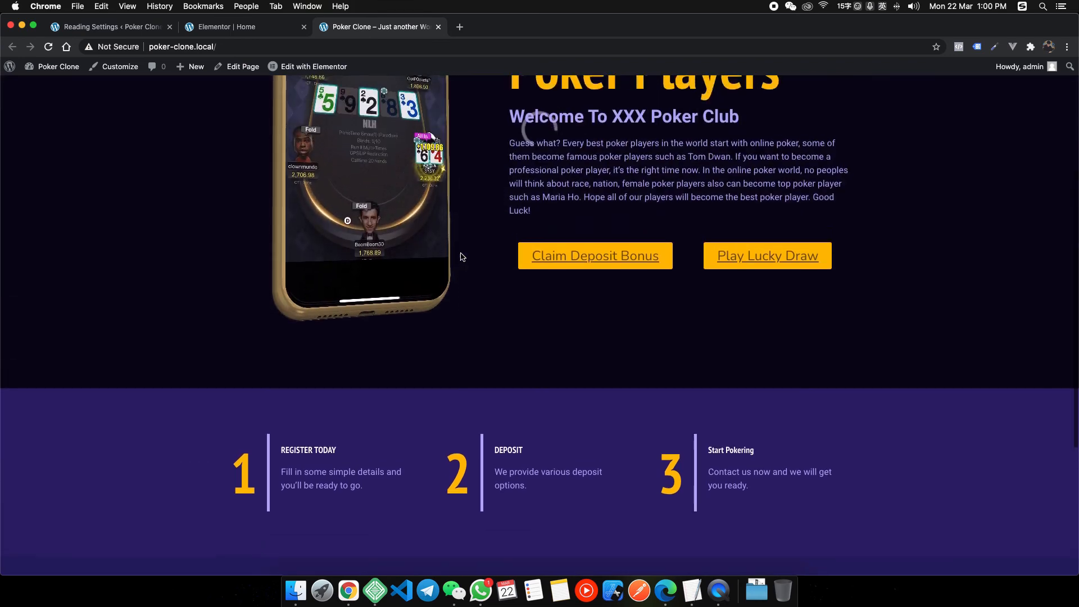
{"action": "scroll", "coordinate": [464, 256], "scroll_direction": "up", "scroll_amount": 2}
{"action": "scroll", "coordinate": [506, 256], "scroll_direction": "down", "scroll_amount": 3}
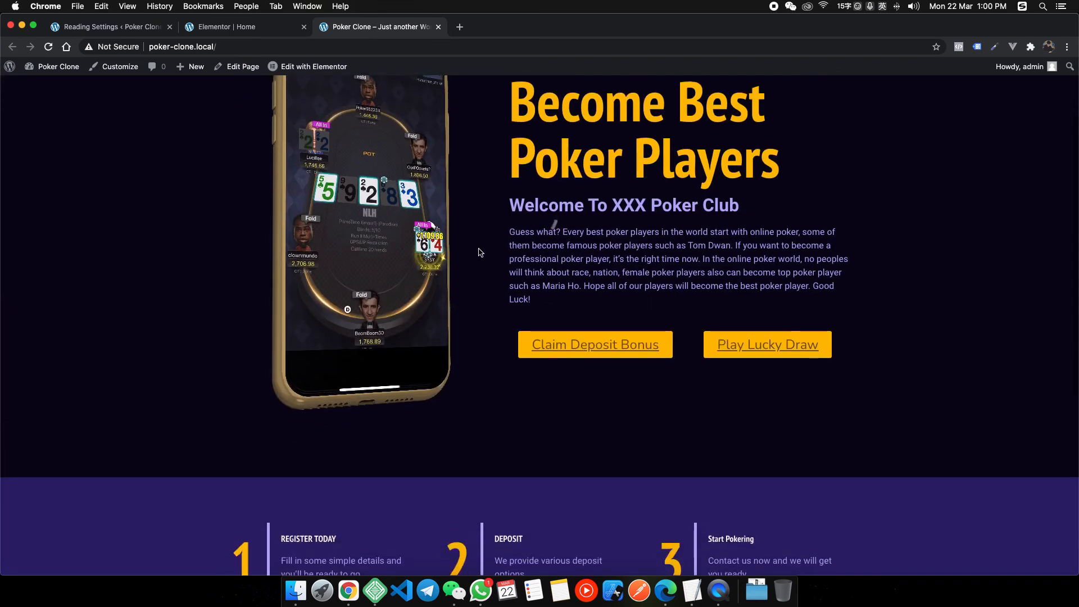
{"action": "scroll", "coordinate": [506, 255], "scroll_direction": "up", "scroll_amount": 3}
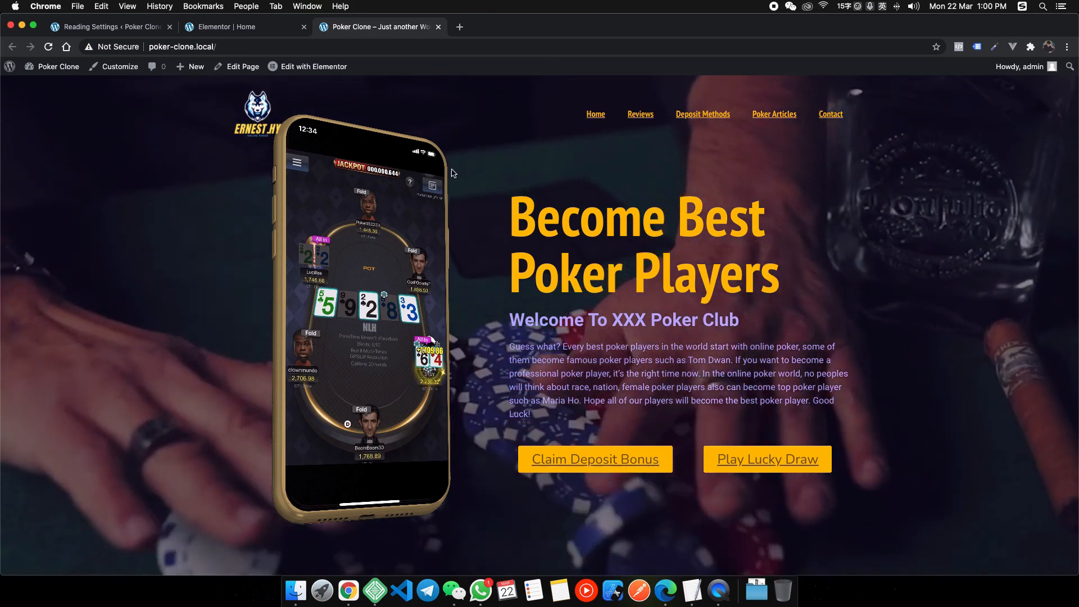
{"action": "scroll", "coordinate": [545, 197], "scroll_direction": "down", "scroll_amount": 5}
{"action": "scroll", "coordinate": [543, 214], "scroll_direction": "up", "scroll_amount": 5}
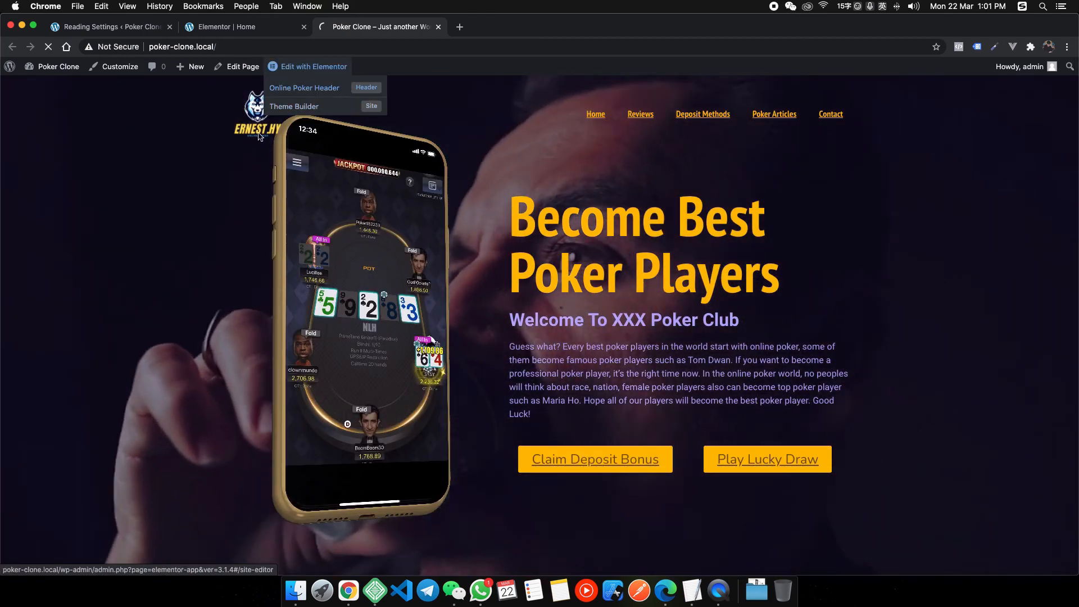
Open the Online Poker Header template and set the header section's bottom margin to -130.
{"action": "left_click", "coordinate": [304, 88]}
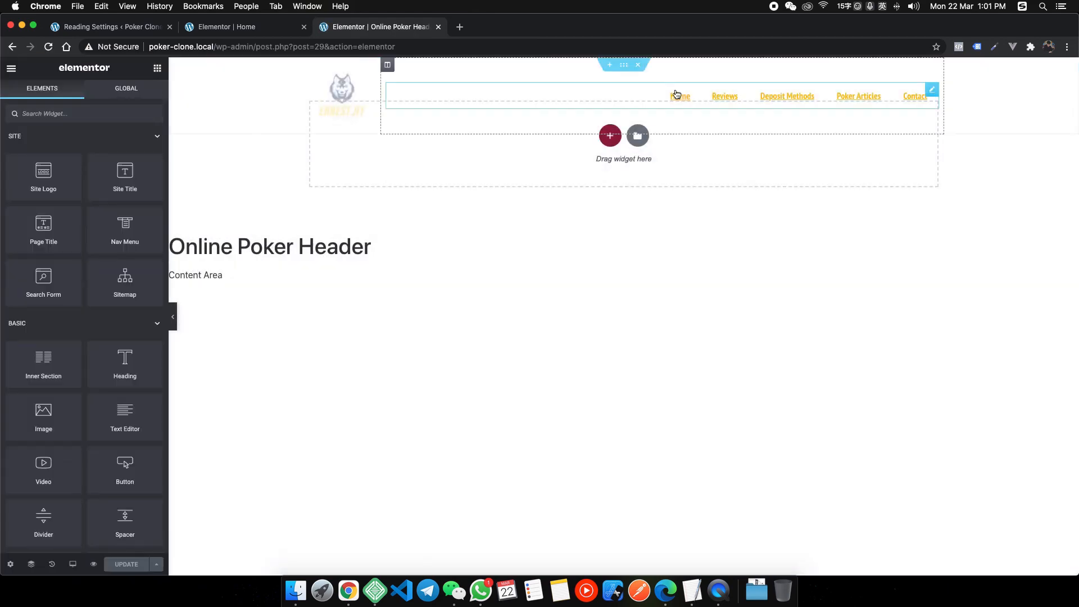
{"action": "left_click", "coordinate": [625, 70]}
{"action": "left_click", "coordinate": [125, 111]}
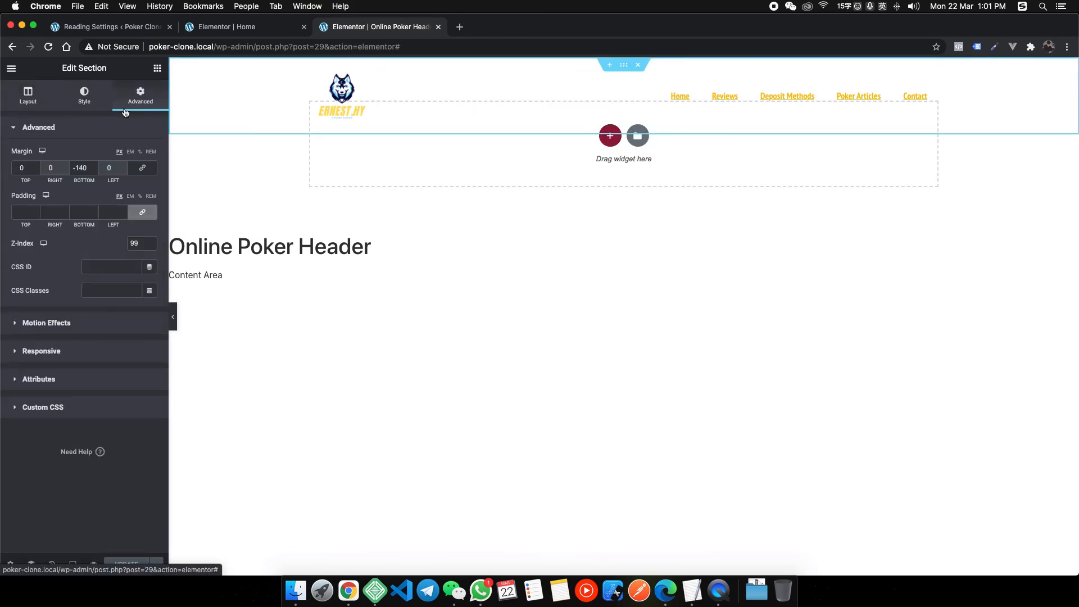
{"action": "key", "text": "BackSpace"}
{"action": "type", "text": "3"}
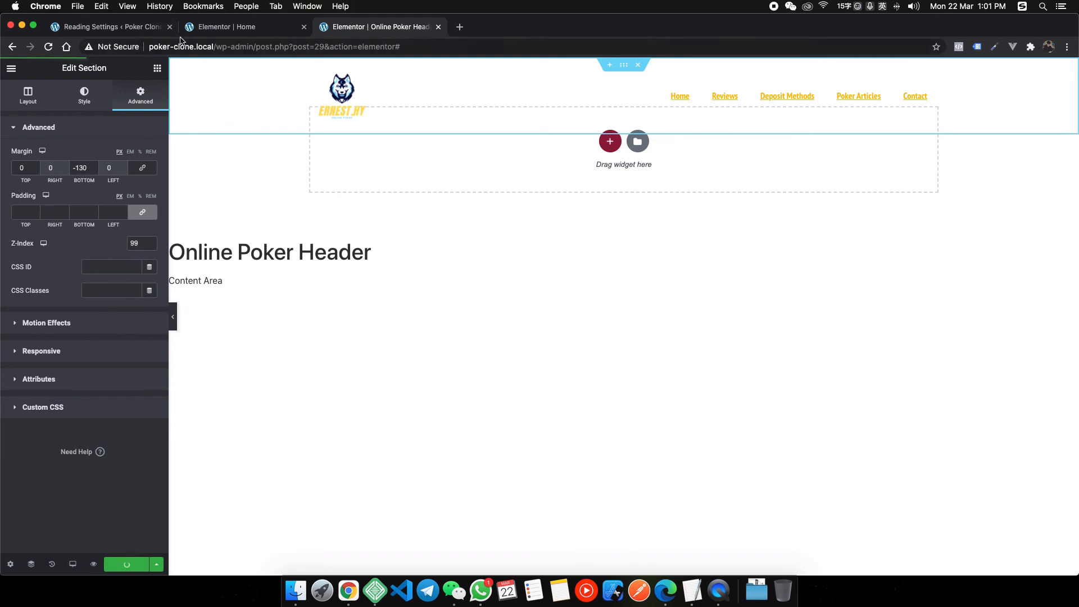
Preview the -130 margin on the live site, then restore the bottom margin to -140.
{"action": "left_click", "coordinate": [104, 32]}
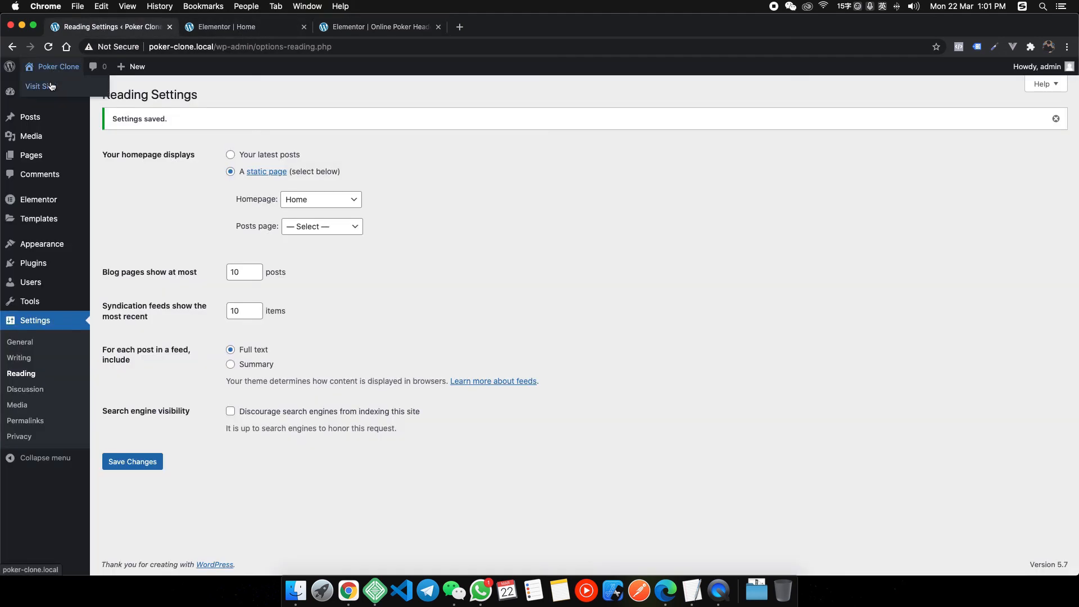
{"action": "left_click", "coordinate": [51, 86]}
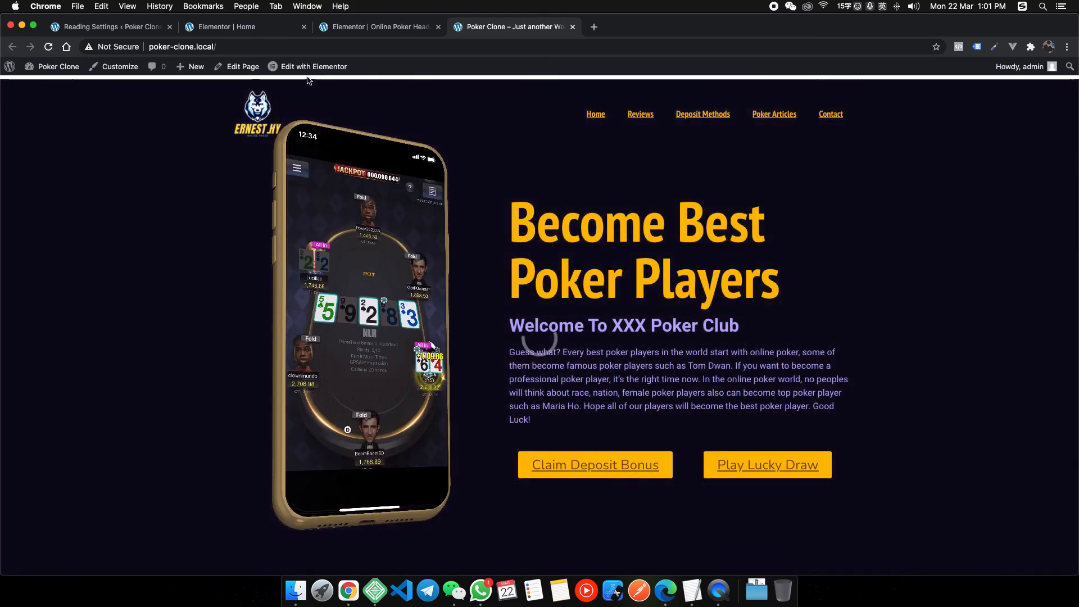
{"action": "left_click", "coordinate": [368, 28]}
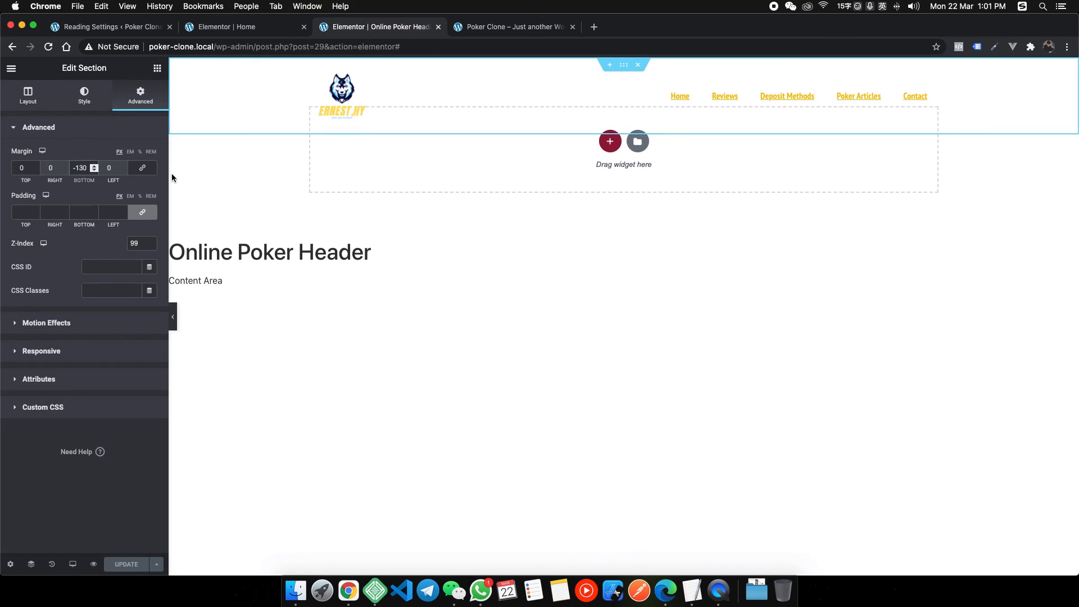
{"action": "key", "text": "BackSpace"}
{"action": "type", "text": "4"}
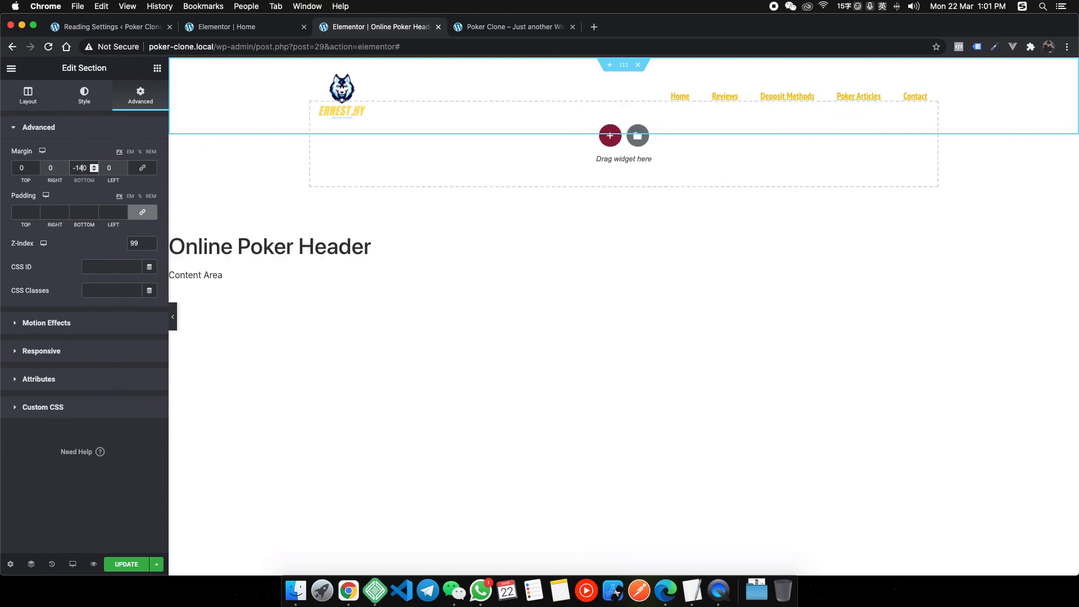
Save the header template and check the updated live homepage.
{"action": "left_click", "coordinate": [506, 29]}
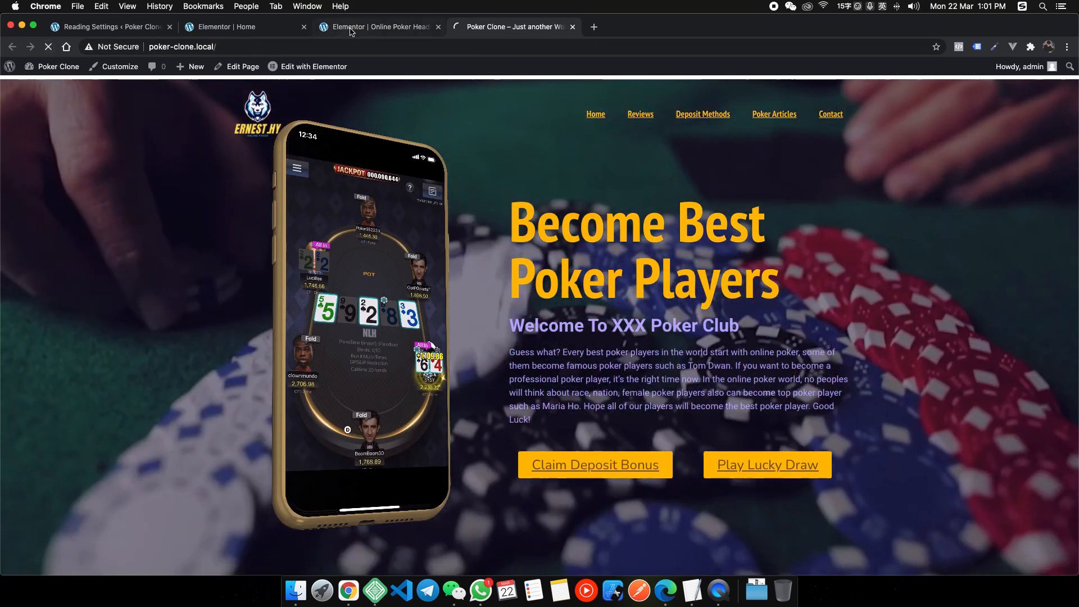
{"action": "left_click", "coordinate": [409, 28]}
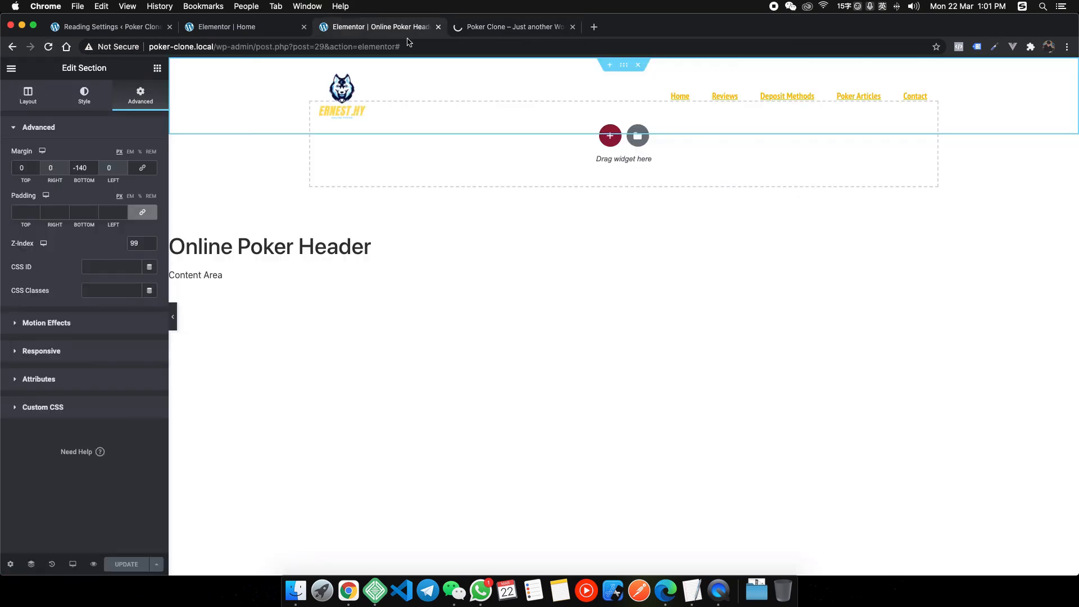
{"action": "left_click", "coordinate": [506, 32]}
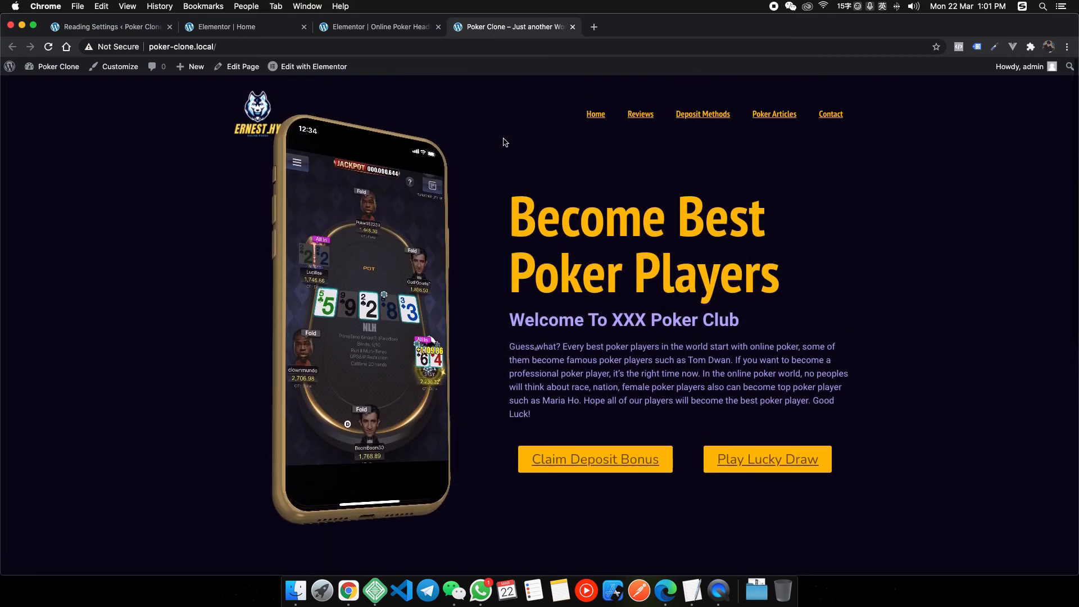
{"action": "scroll", "coordinate": [504, 142], "scroll_direction": "down", "scroll_amount": 3}
{"action": "scroll", "coordinate": [505, 143], "scroll_direction": "up", "scroll_amount": 3}
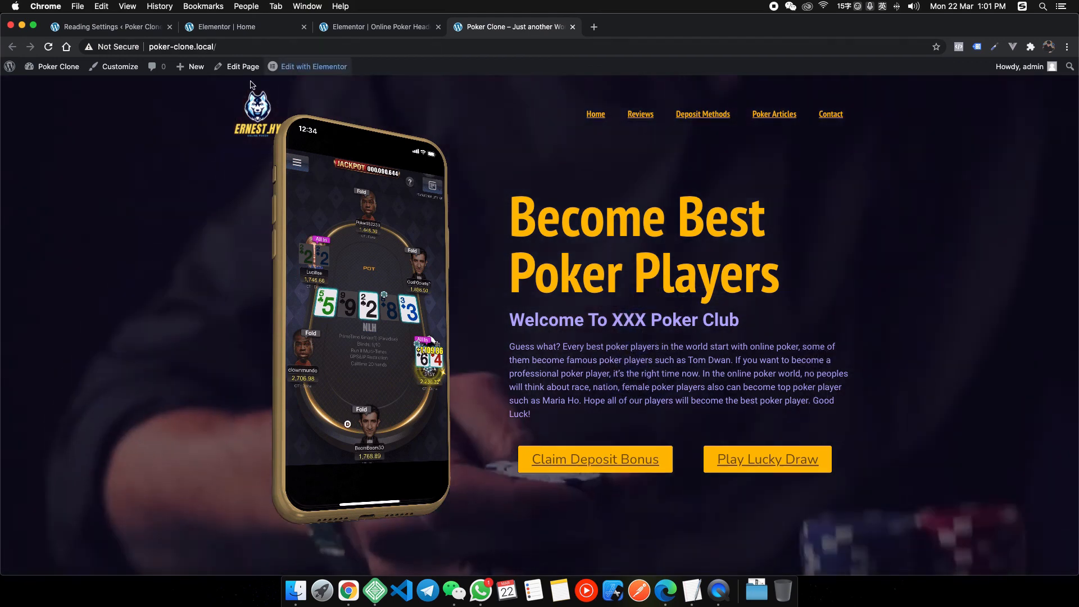
{"action": "left_click", "coordinate": [226, 26]}
Set all of the hero phone image's margins to -10, then to -150.
{"action": "scroll", "coordinate": [545, 208], "scroll_direction": "up", "scroll_amount": 10}
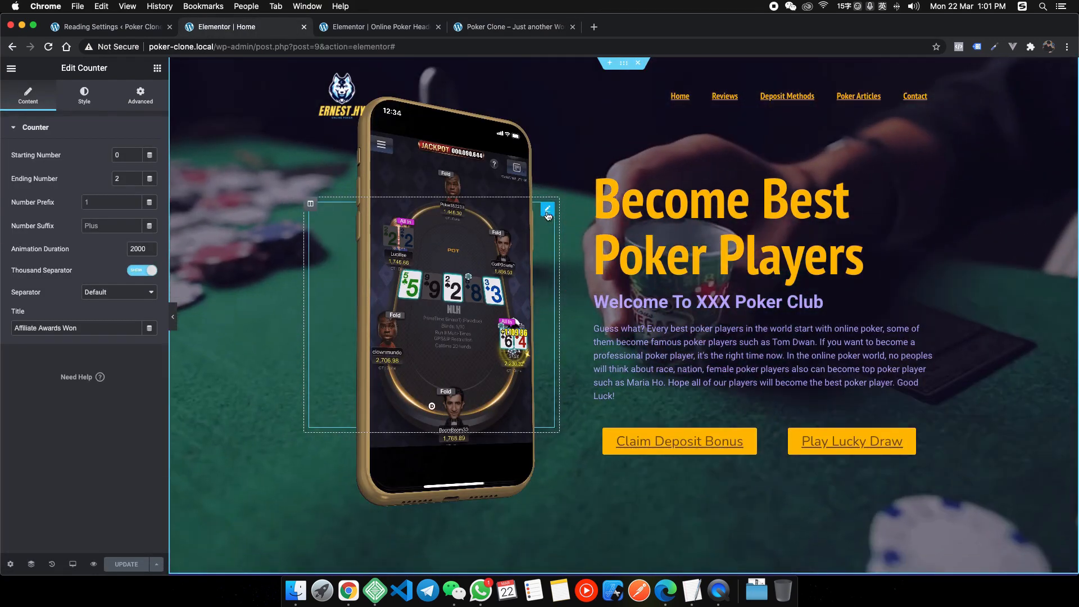
{"action": "left_click", "coordinate": [545, 208]}
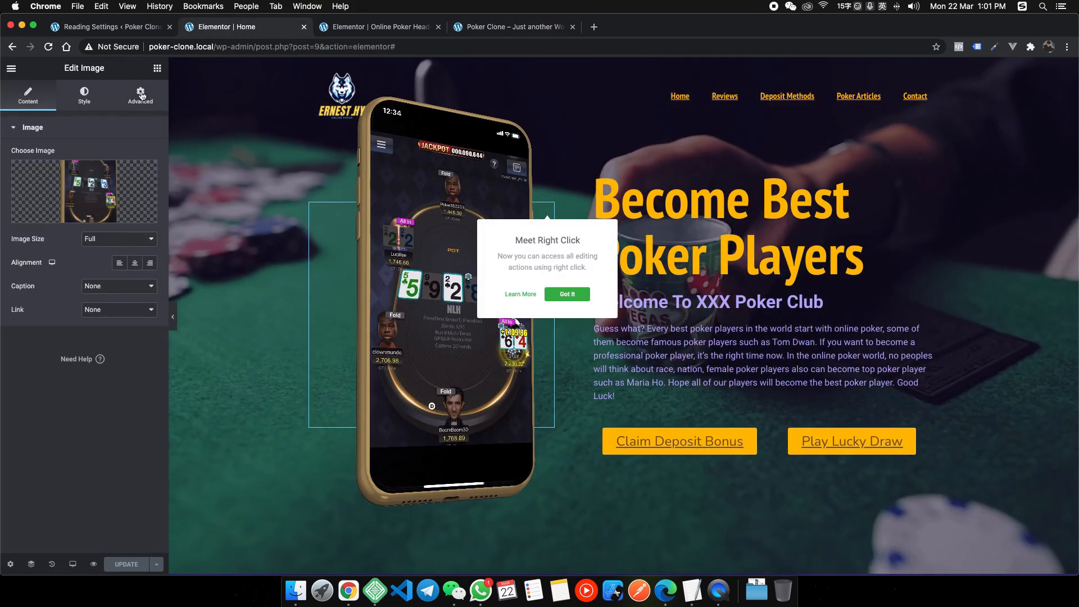
{"action": "left_click", "coordinate": [569, 294]}
{"action": "left_click", "coordinate": [141, 95]}
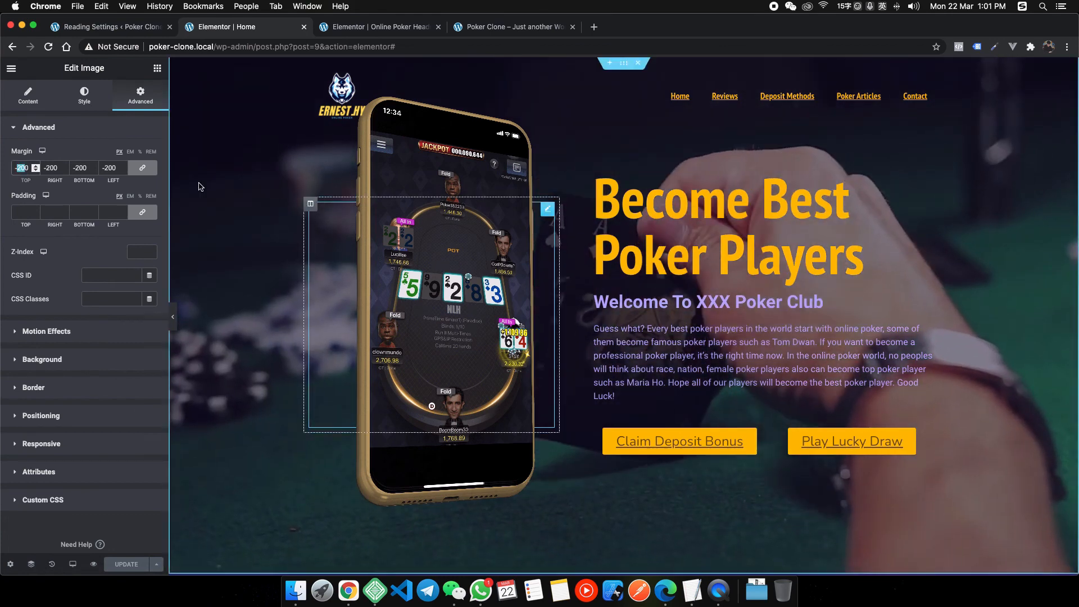
{"action": "double_click", "coordinate": [21, 168]}
{"action": "type", "text": "-10"}
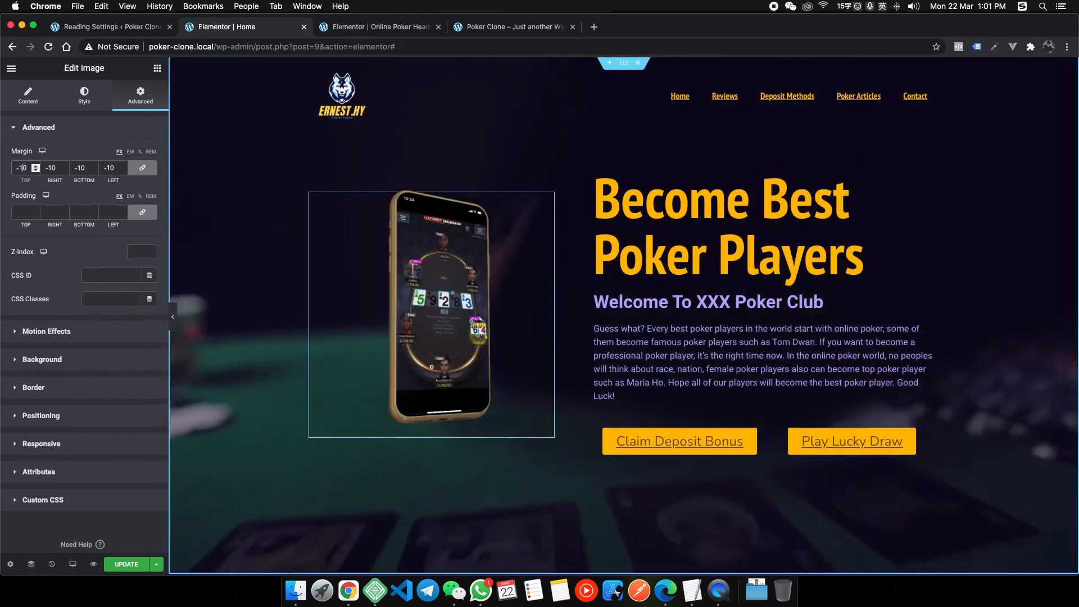
{"action": "left_click", "coordinate": [23, 167]}
{"action": "type", "text": "5"}
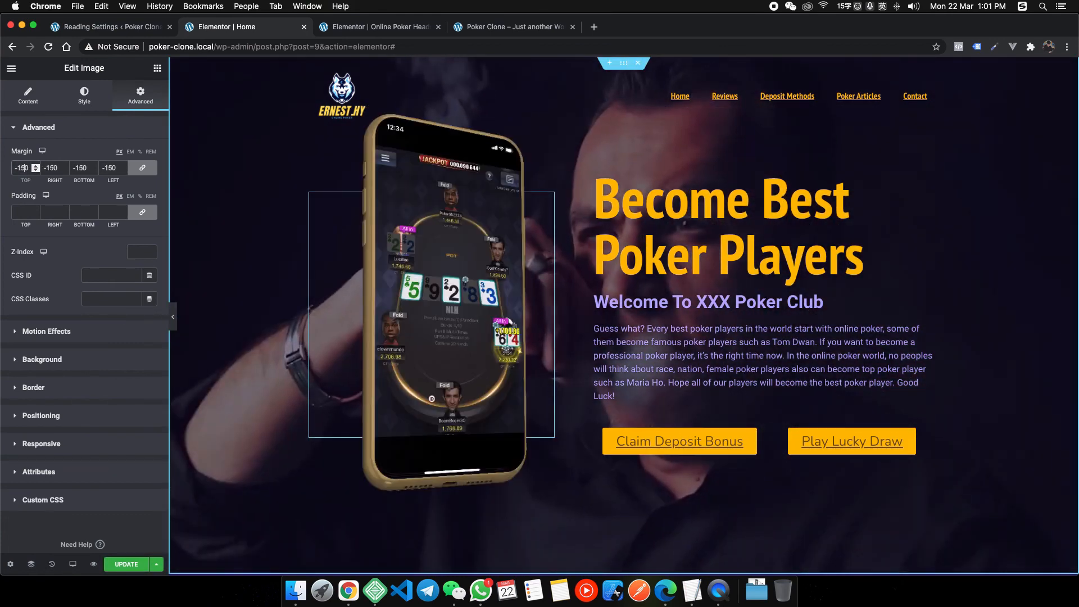
Unlink the phone image's margins, set the top margin to 0, and save the page.
{"action": "left_click", "coordinate": [173, 317]}
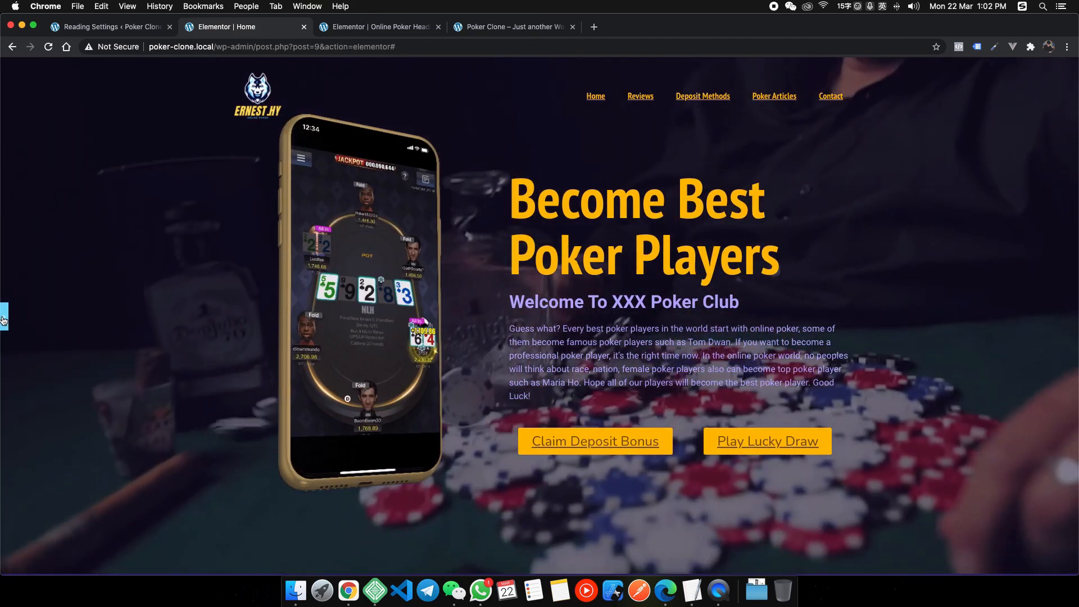
{"action": "left_click", "coordinate": [4, 317]}
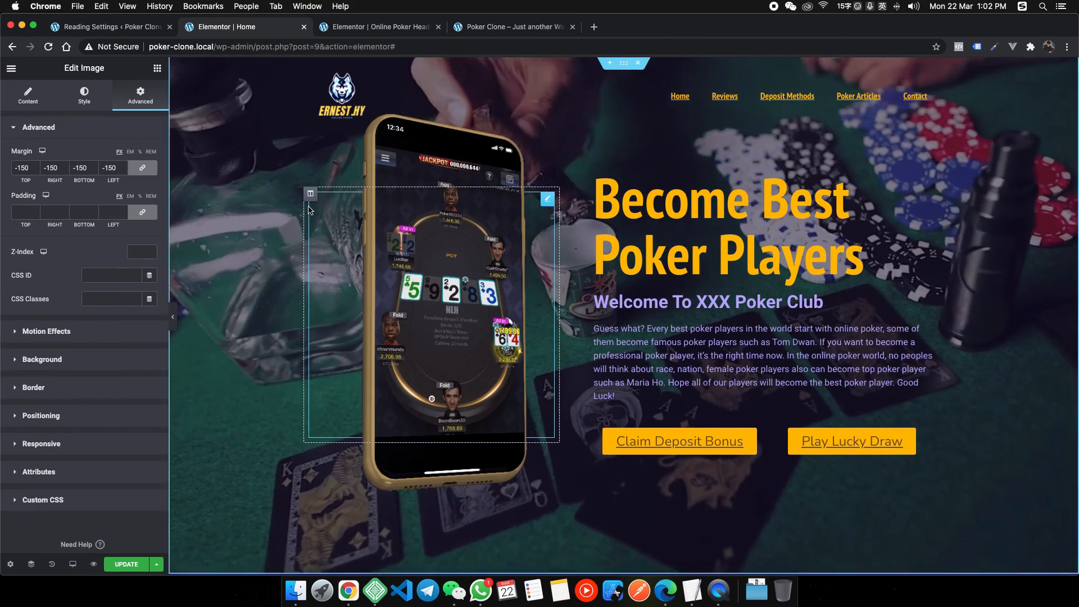
{"action": "left_click", "coordinate": [142, 167]}
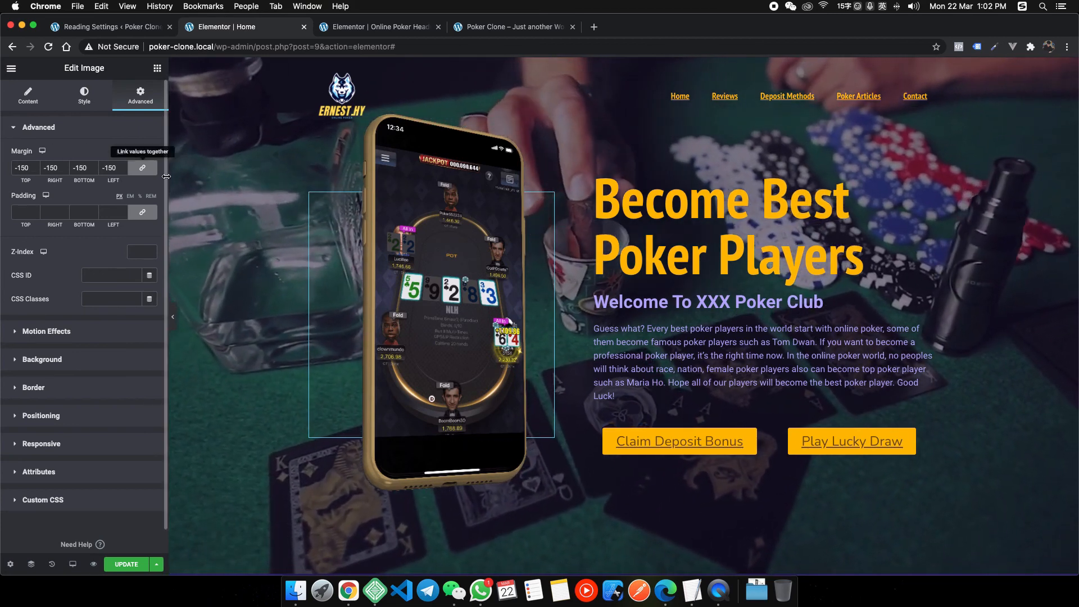
{"action": "double_click", "coordinate": [21, 168]}
{"action": "type", "text": "0"}
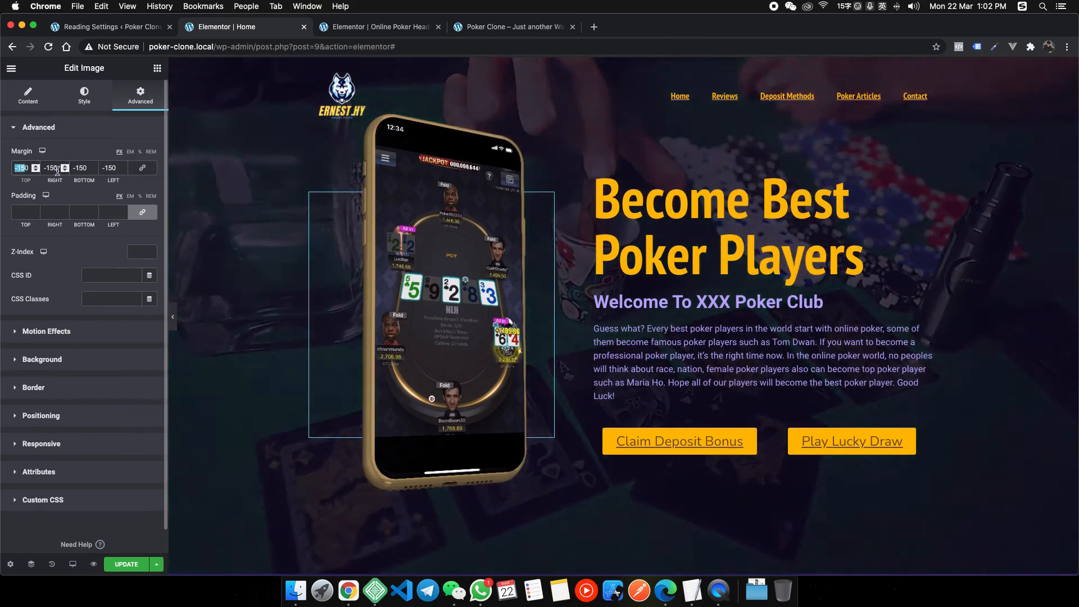
{"action": "left_click", "coordinate": [173, 317]}
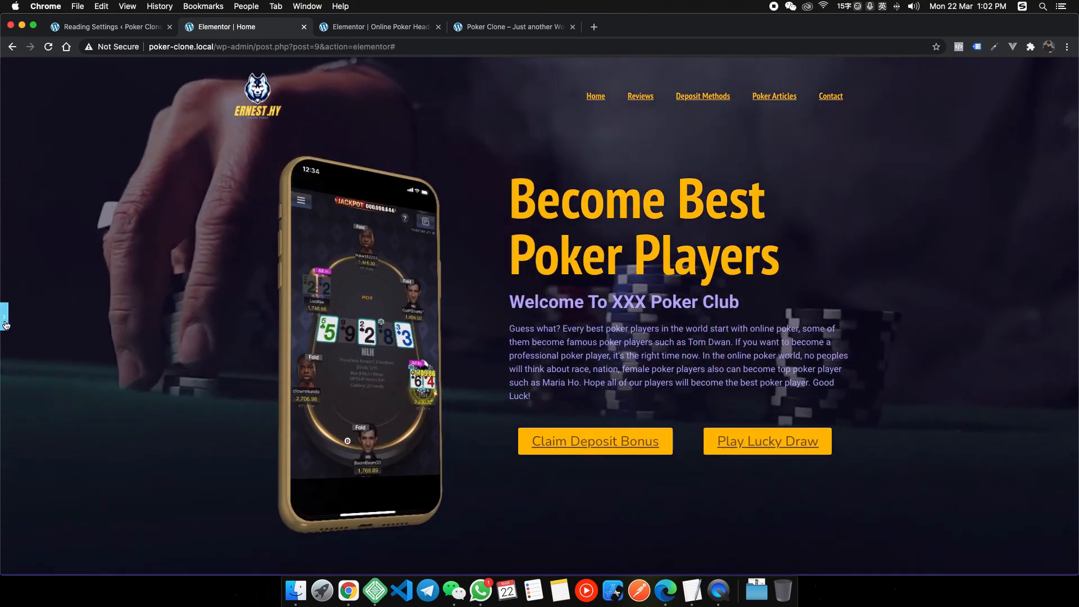
{"action": "left_click", "coordinate": [5, 318]}
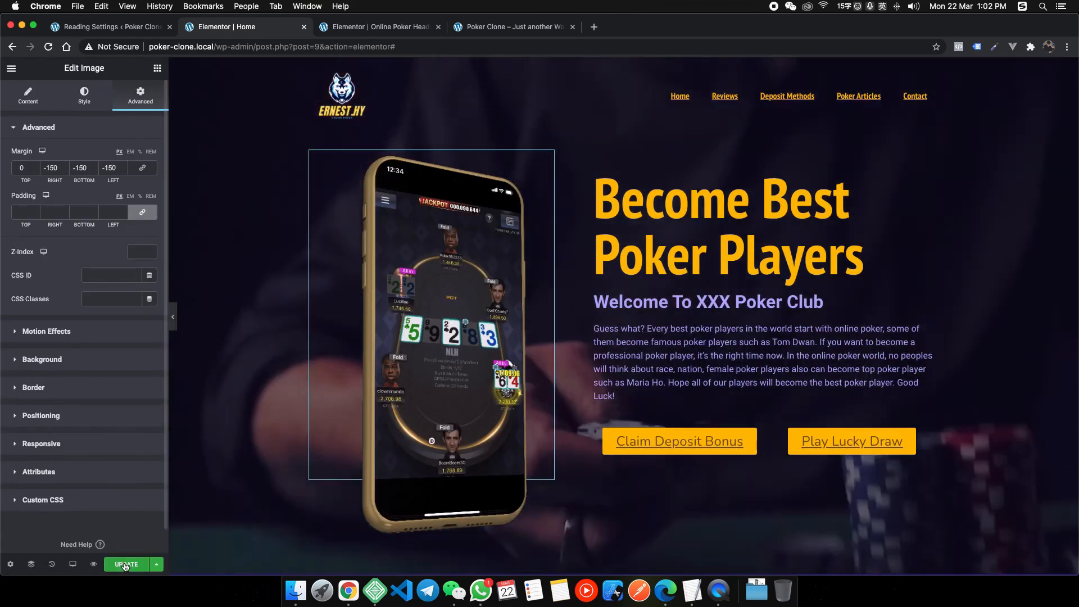
{"action": "left_click", "coordinate": [126, 565]}
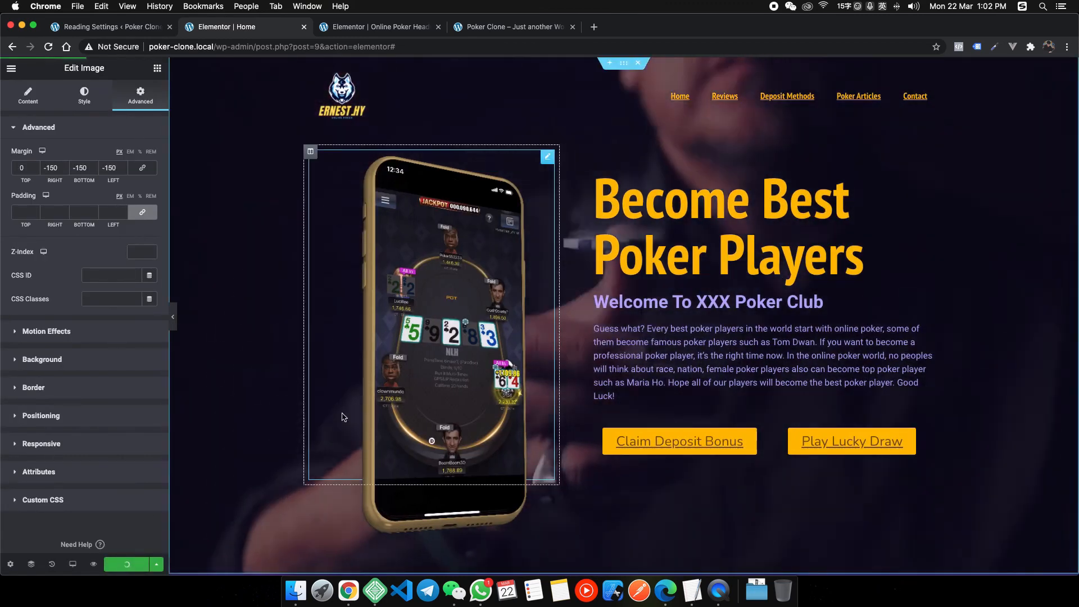
Scroll the live homepage to check the enlarged phone, steps row and counters 2,015, 1,200+, 17M, 2.
{"action": "left_click", "coordinate": [492, 30]}
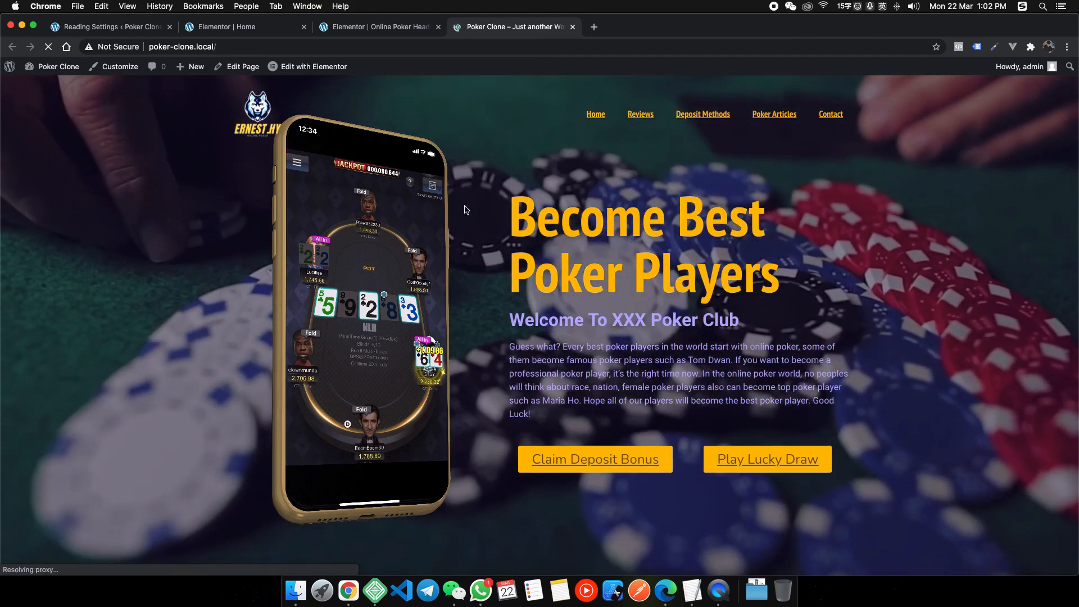
{"action": "scroll", "coordinate": [618, 267], "scroll_direction": "down", "scroll_amount": 3}
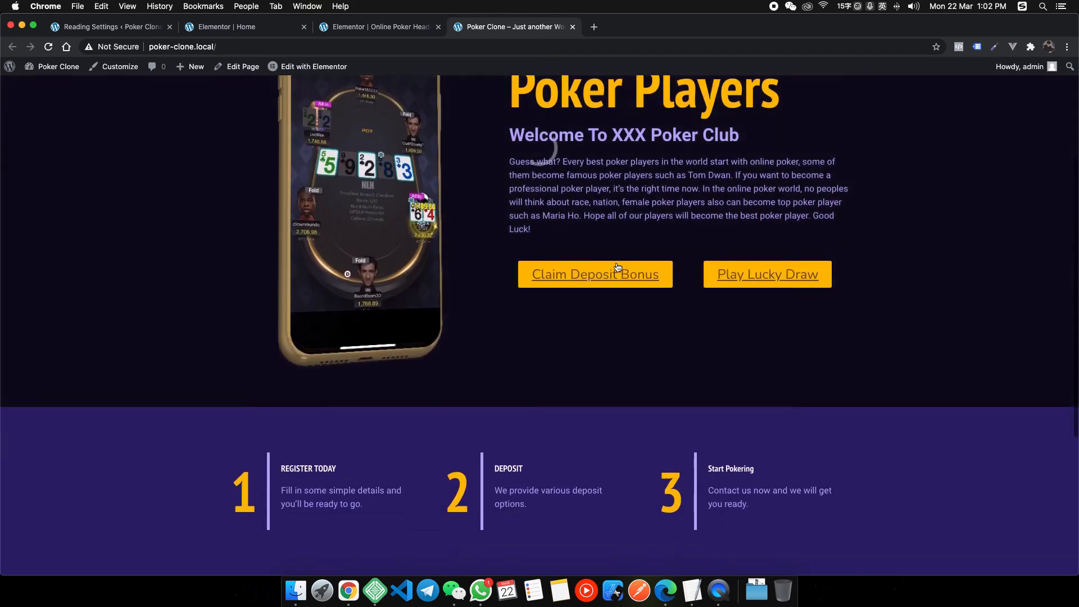
{"action": "scroll", "coordinate": [617, 267], "scroll_direction": "up", "scroll_amount": 3}
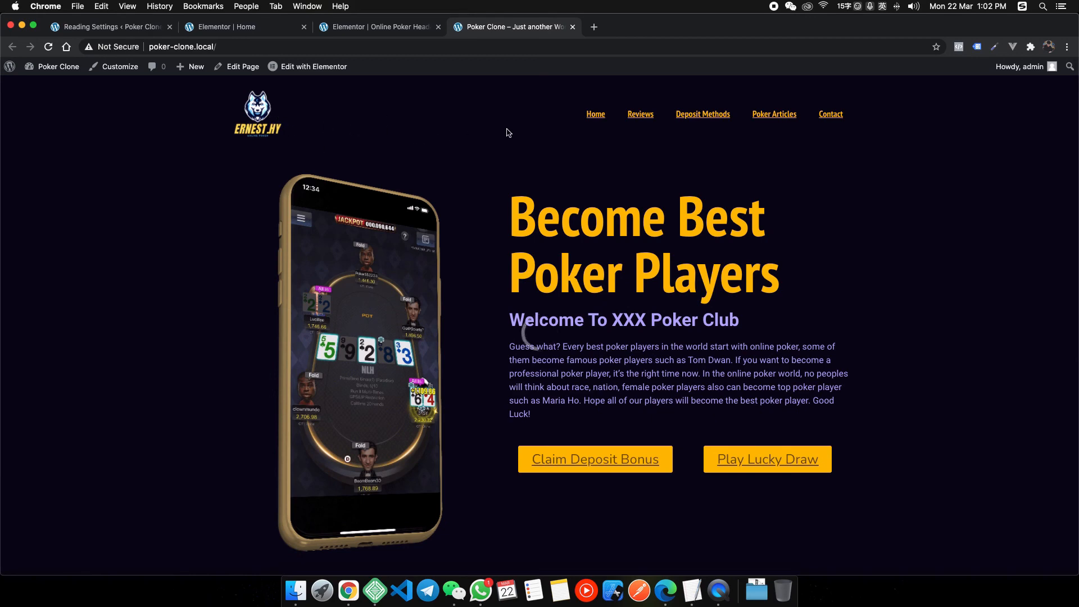
{"action": "scroll", "coordinate": [509, 133], "scroll_direction": "down", "scroll_amount": 7}
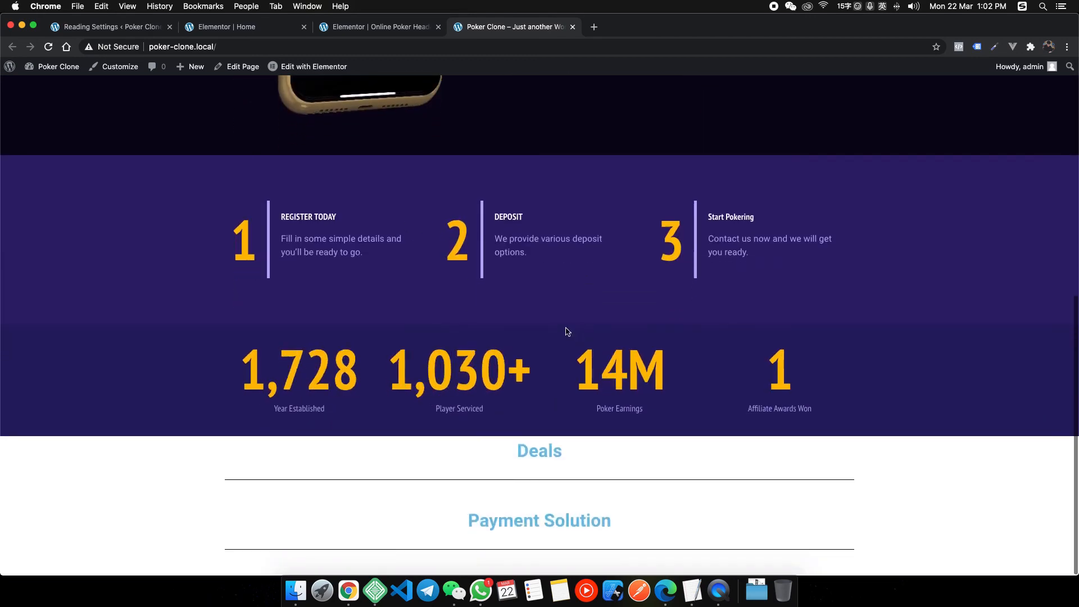
{"action": "scroll", "coordinate": [566, 332], "scroll_direction": "up", "scroll_amount": 4}
{"action": "scroll", "coordinate": [562, 330], "scroll_direction": "down", "scroll_amount": 4}
{"action": "scroll", "coordinate": [568, 310], "scroll_direction": "up", "scroll_amount": 7}
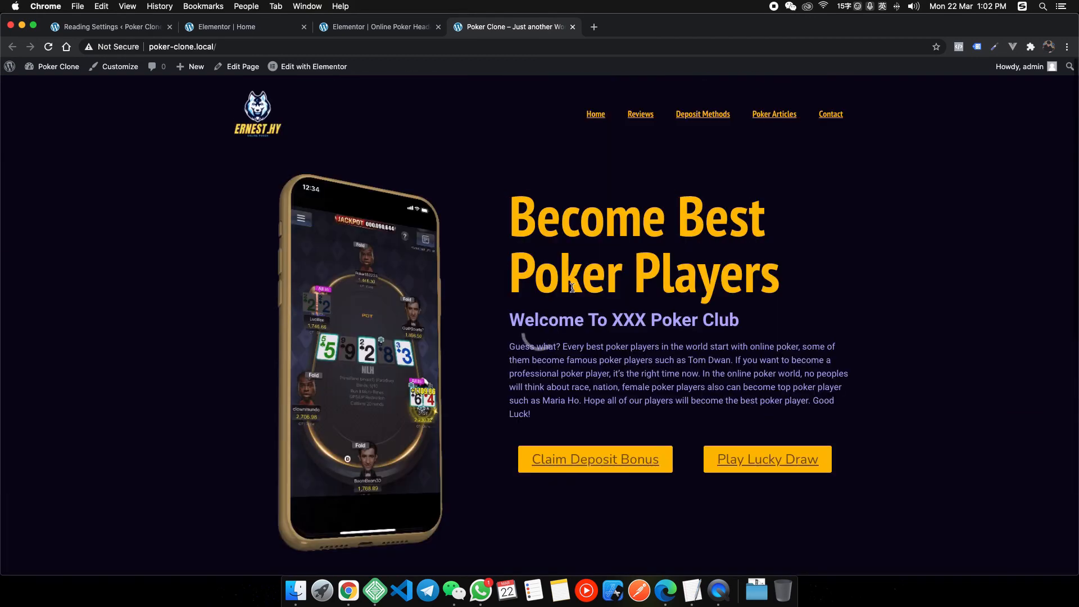
{"action": "scroll", "coordinate": [619, 298], "scroll_direction": "down", "scroll_amount": 3}
{"action": "scroll", "coordinate": [449, 231], "scroll_direction": "up", "scroll_amount": 3}
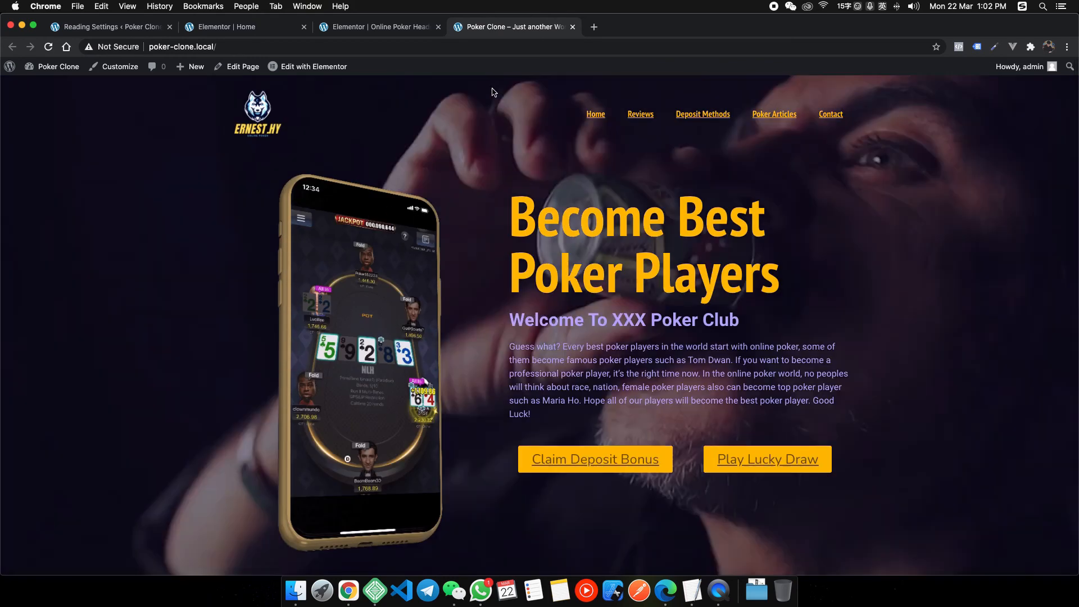
{"action": "scroll", "coordinate": [528, 116], "scroll_direction": "down", "scroll_amount": 4}
{"action": "scroll", "coordinate": [528, 107], "scroll_direction": "up", "scroll_amount": 4}
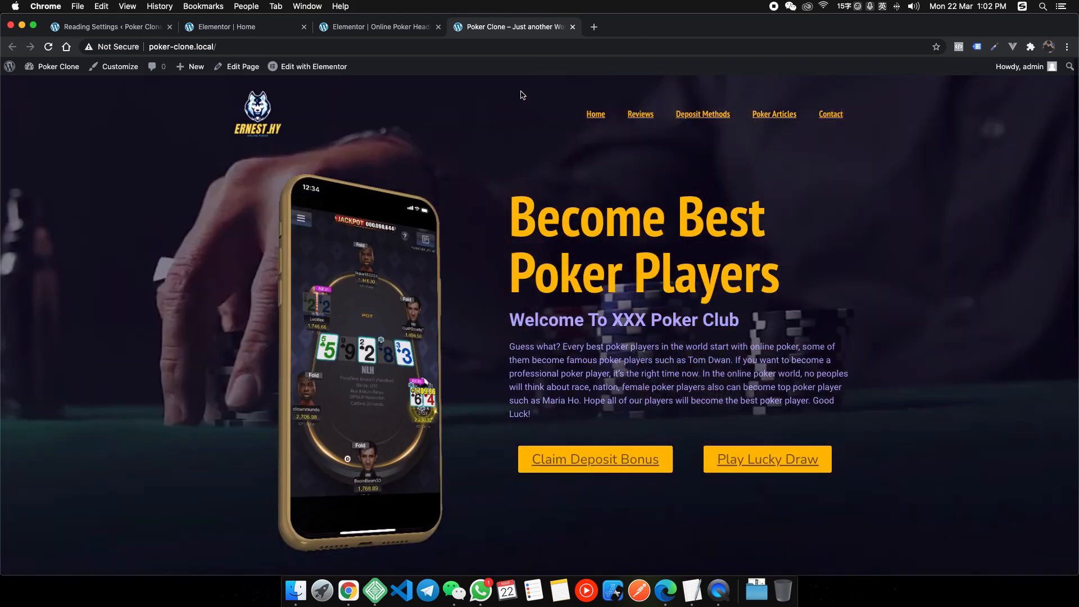
{"action": "scroll", "coordinate": [539, 168], "scroll_direction": "down", "scroll_amount": 10}
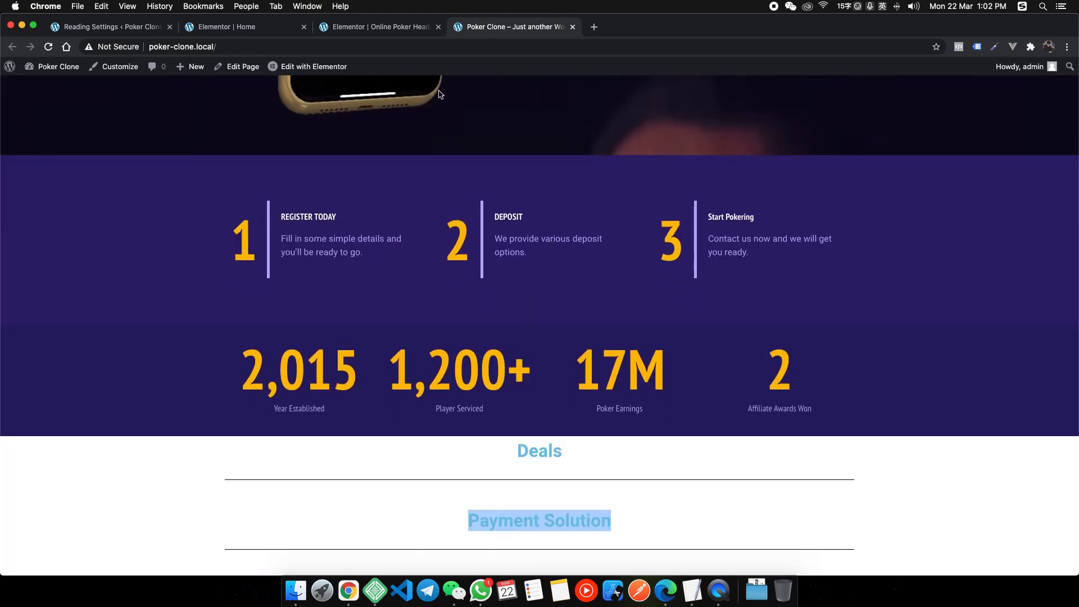
{"action": "scroll", "coordinate": [687, 108], "scroll_direction": "up", "scroll_amount": 10}
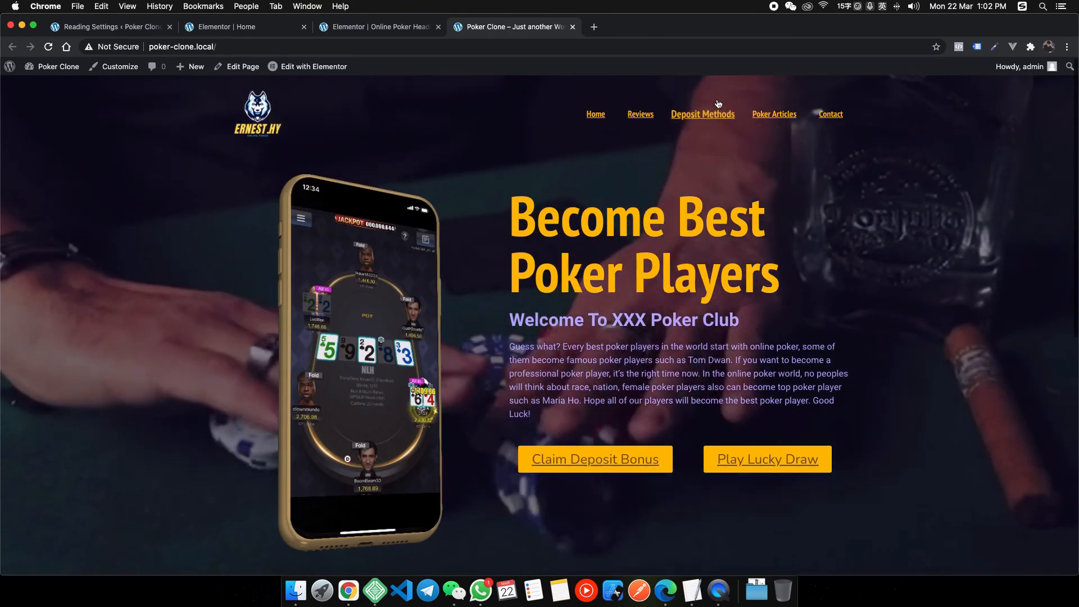